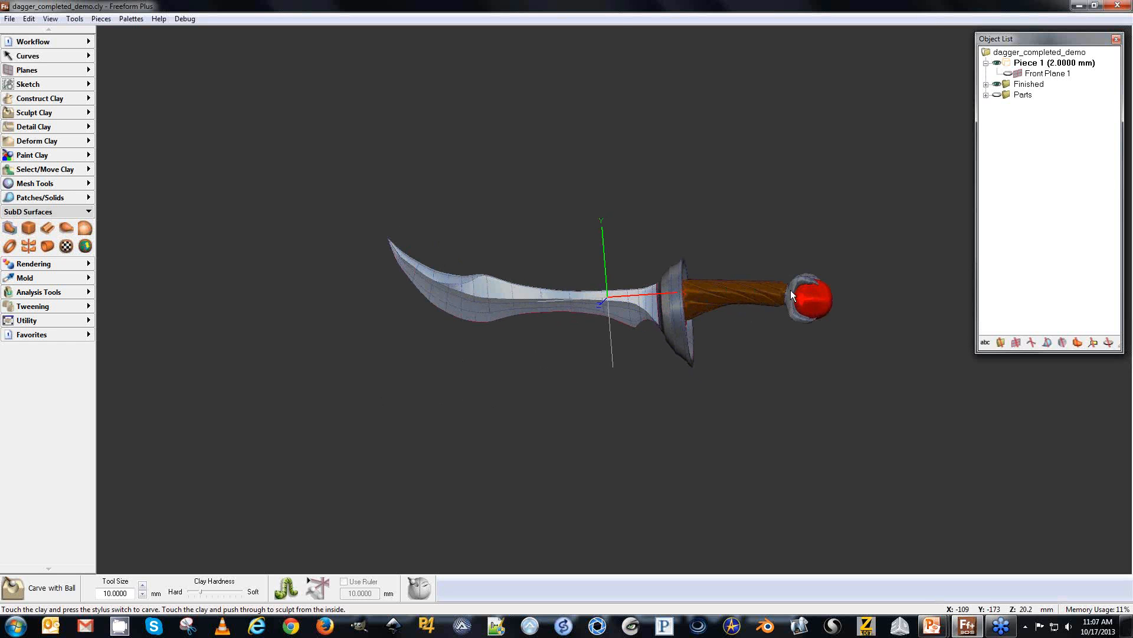
# Examine the finished dagger model up close, from the blade to the guard, grip and pommel.
pyautogui.moveTo(639, 388); pyautogui.dragTo(572, 390, button='middle')
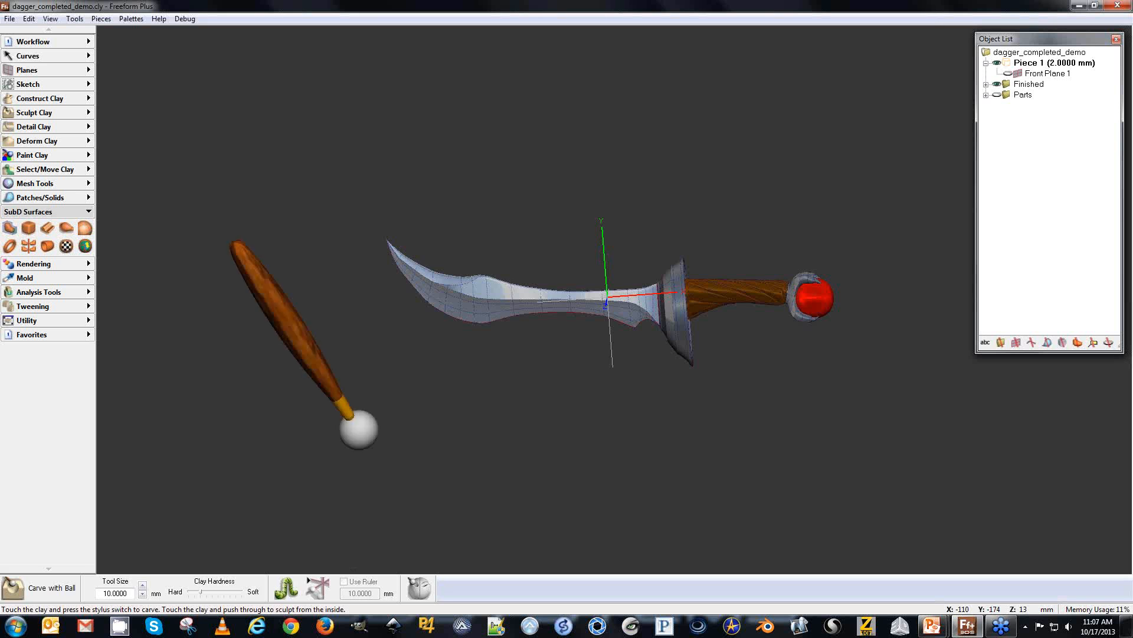
pyautogui.press('space')
pyautogui.press('space')
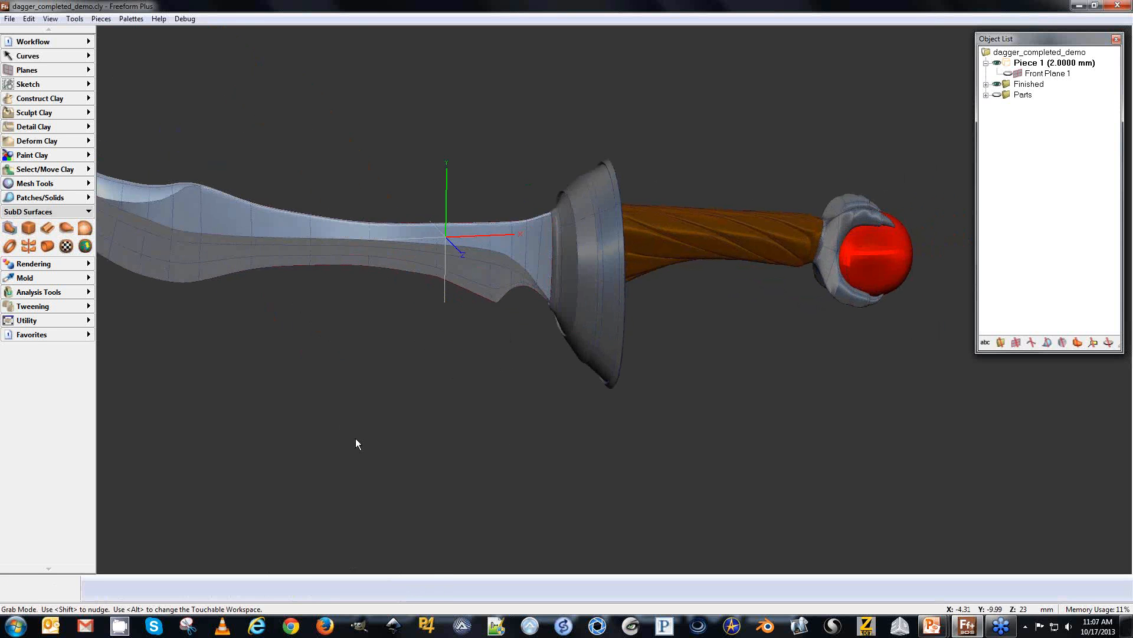
pyautogui.press('space')
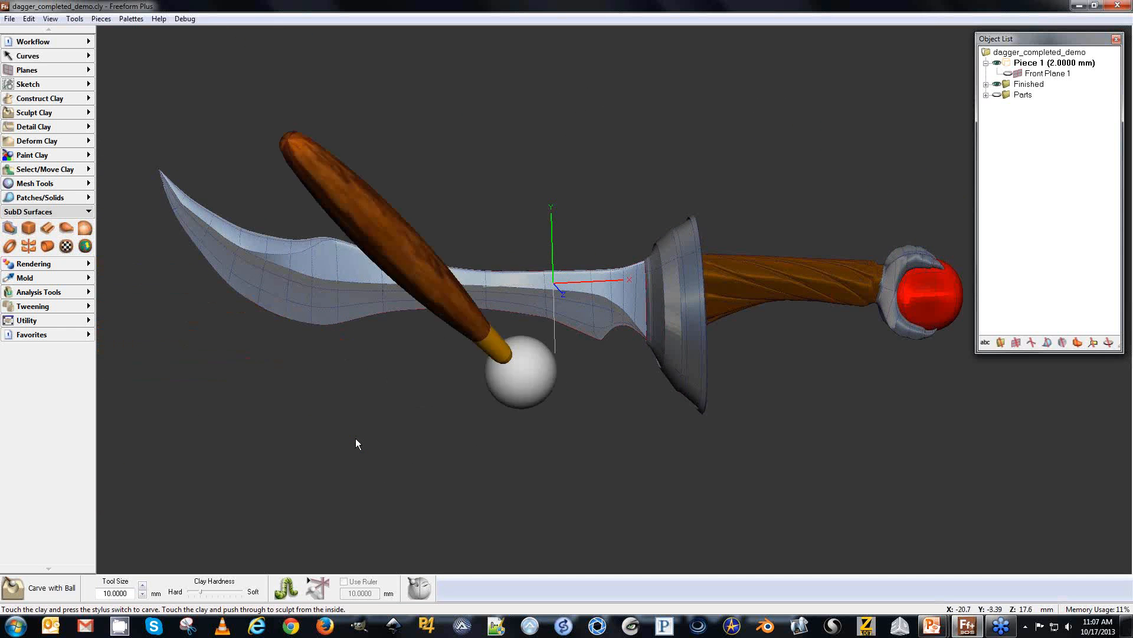
pyautogui.press('space')
pyautogui.press('space')
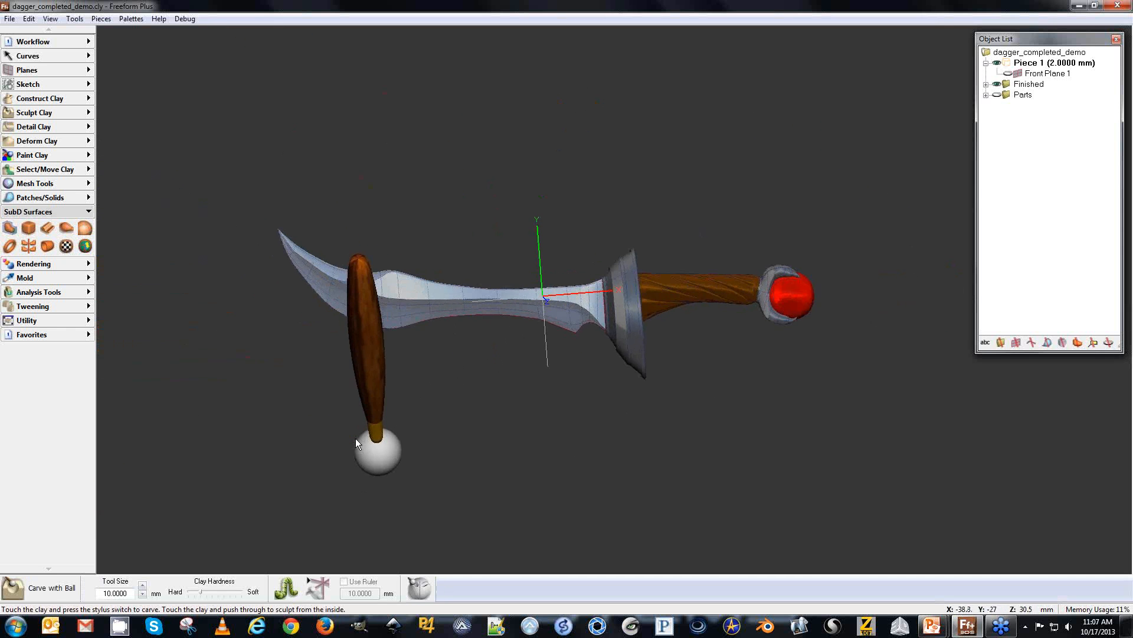
# Hide the Finished folder, show Front Plane 1 with the dagger sketch and face it squarely from the front.
pyautogui.click(996, 84)
pyautogui.click(997, 94)
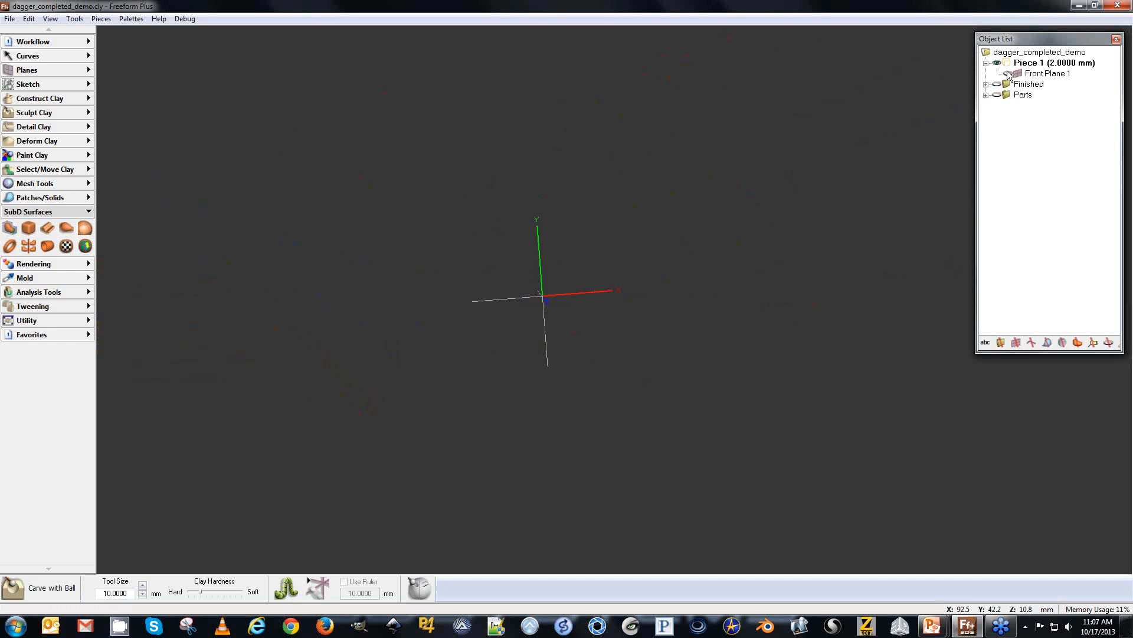
pyautogui.click(1008, 73)
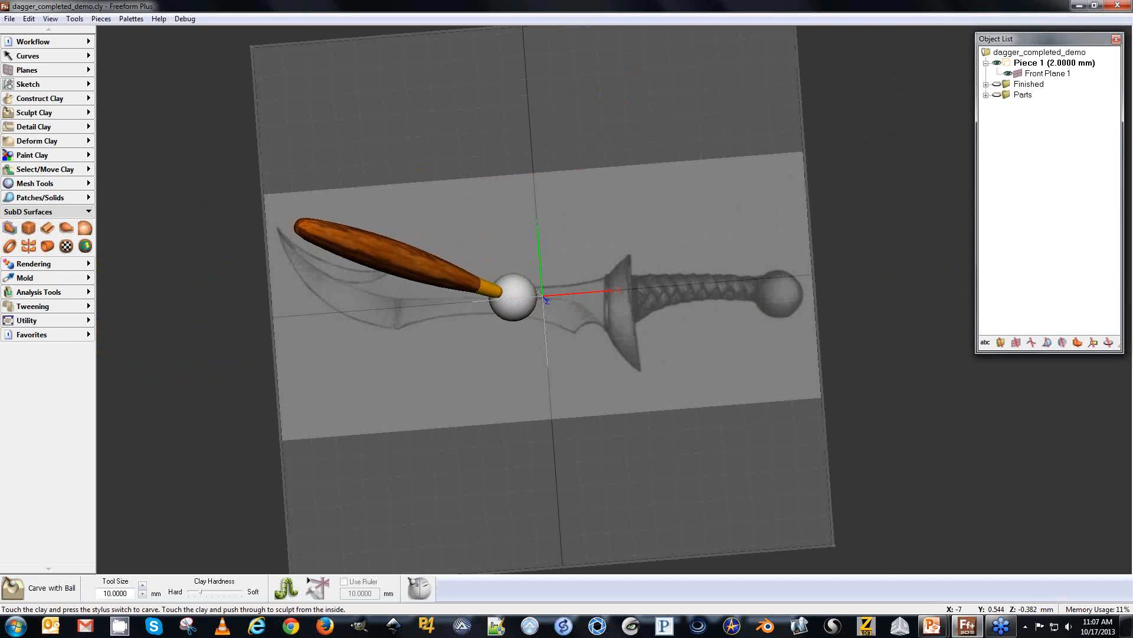
pyautogui.press('Home')
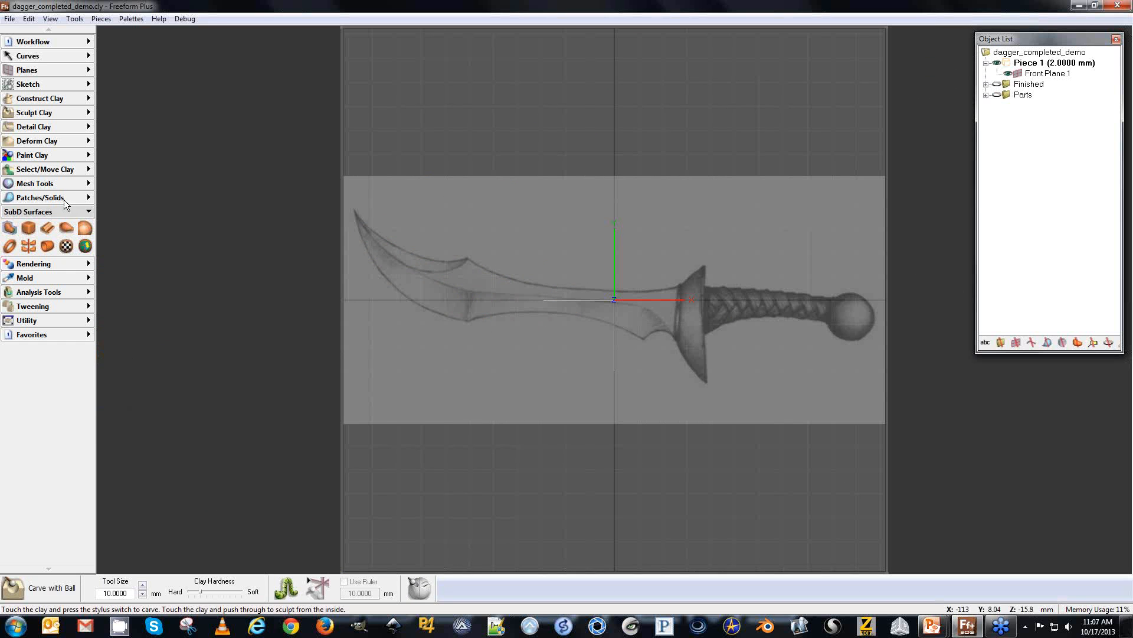
# Create a new cube SubD surface and set its X size to 15 mm.
pyautogui.click(29, 229)
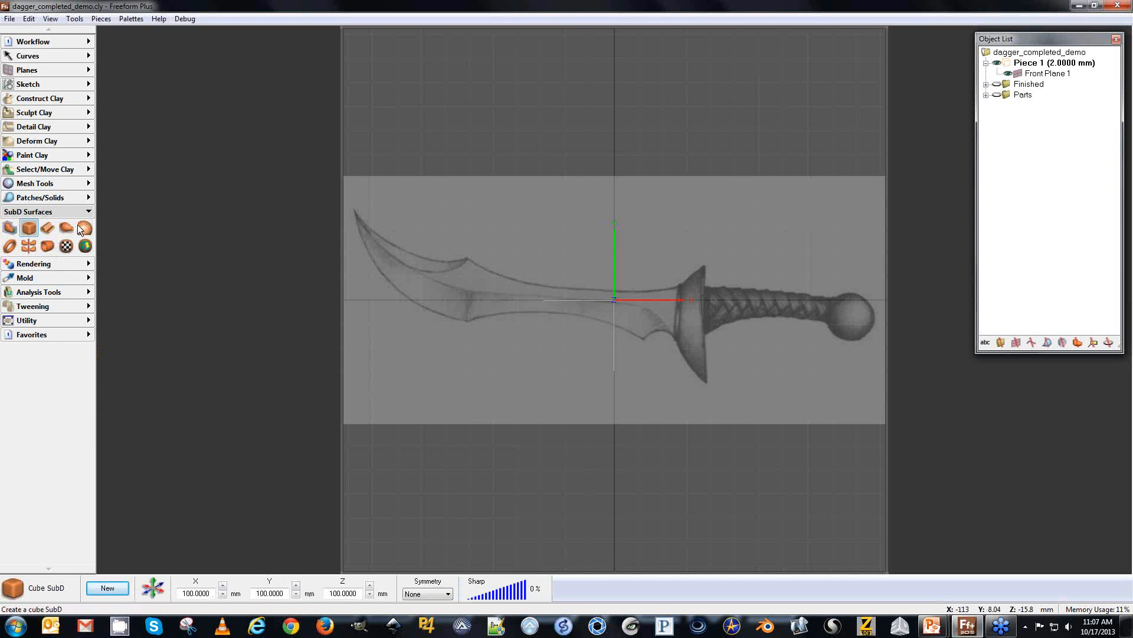
pyautogui.click(108, 588)
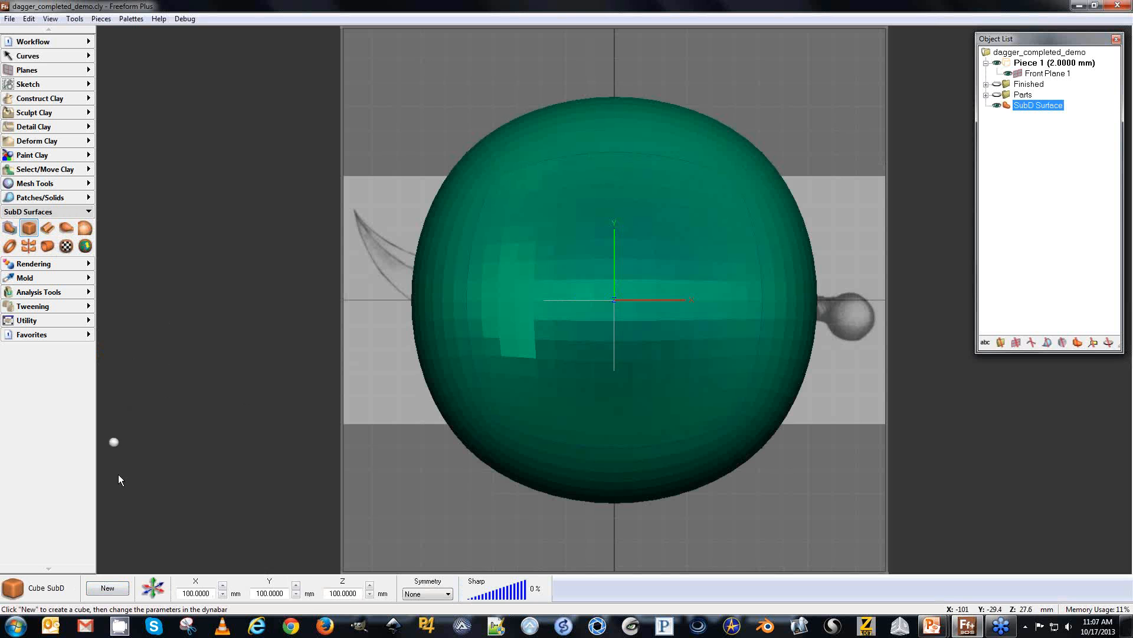
pyautogui.scroll(-3, 118, 475)
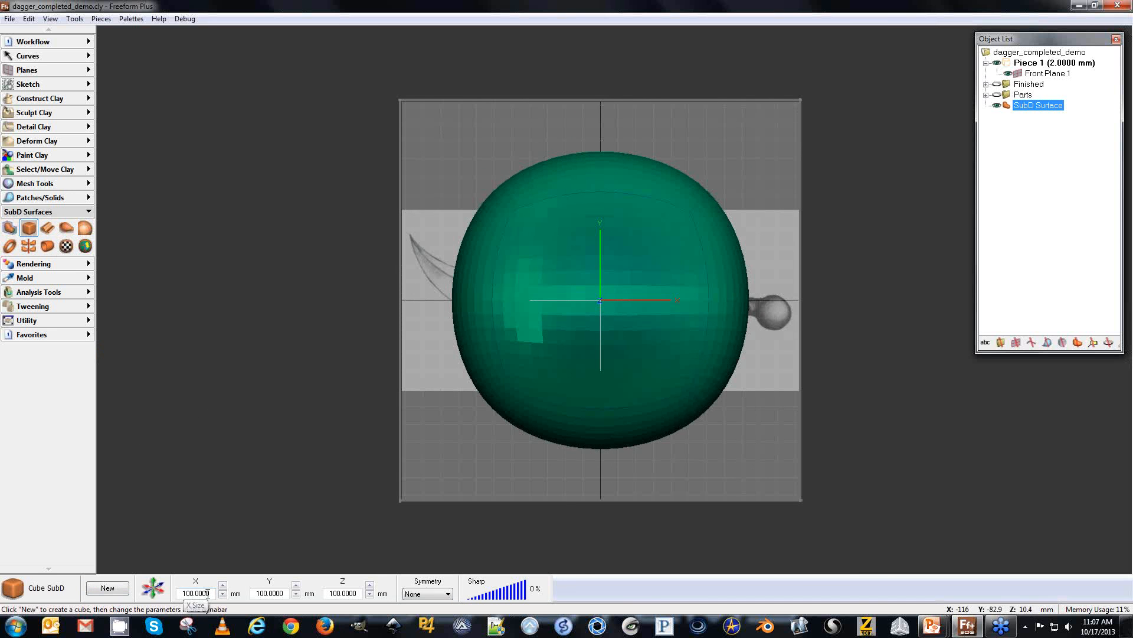
pyautogui.doubleClick(207, 593)
pyautogui.write('0')
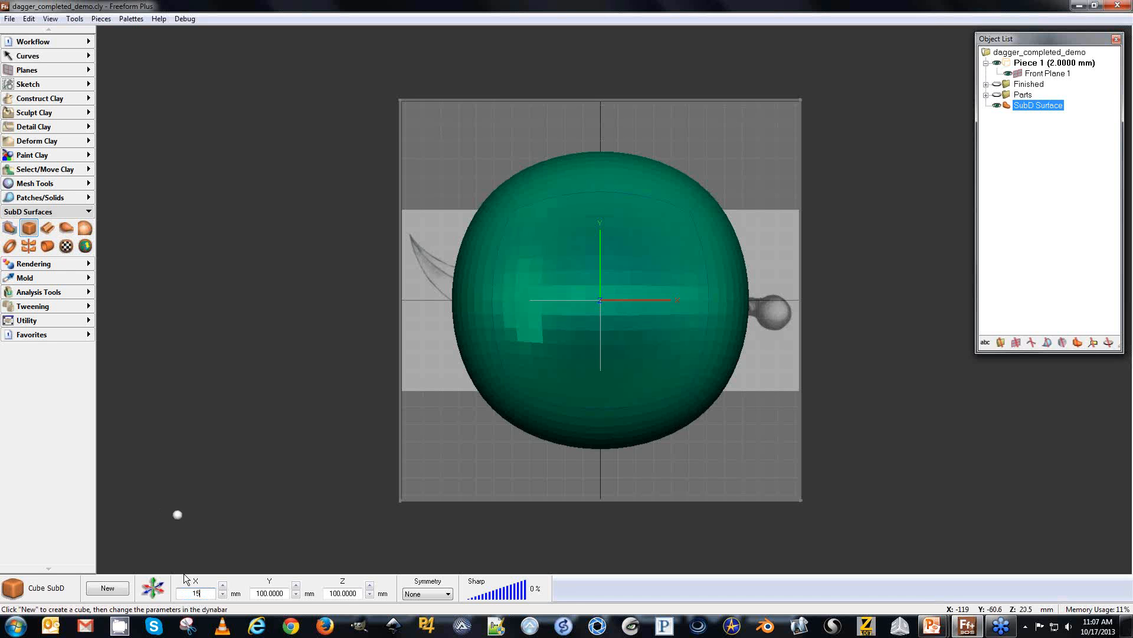
pyautogui.write('5')
pyautogui.press('Return')
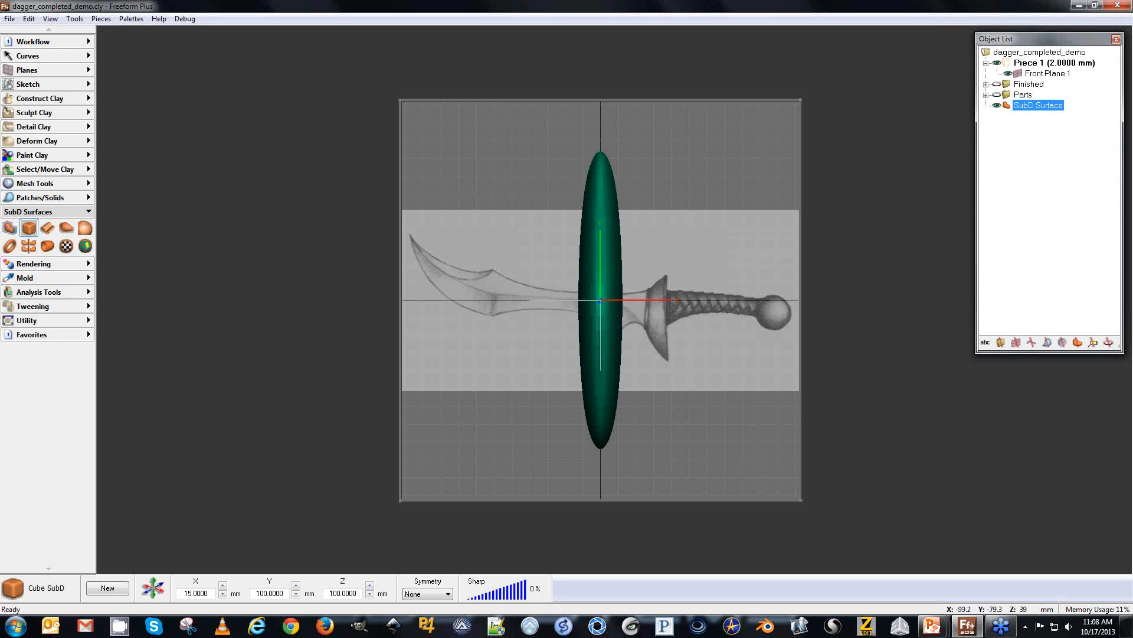
# Set the cube's Y size to 20 mm.
pyautogui.moveTo(285, 594); pyautogui.dragTo(221, 594)
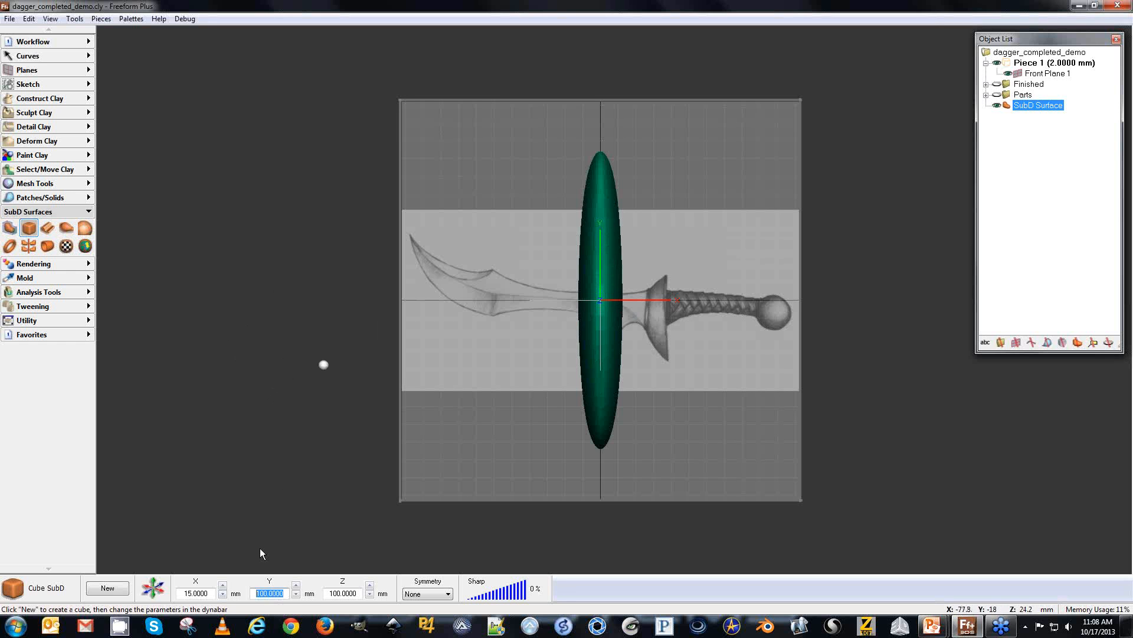
pyautogui.write('20')
pyautogui.press('Return')
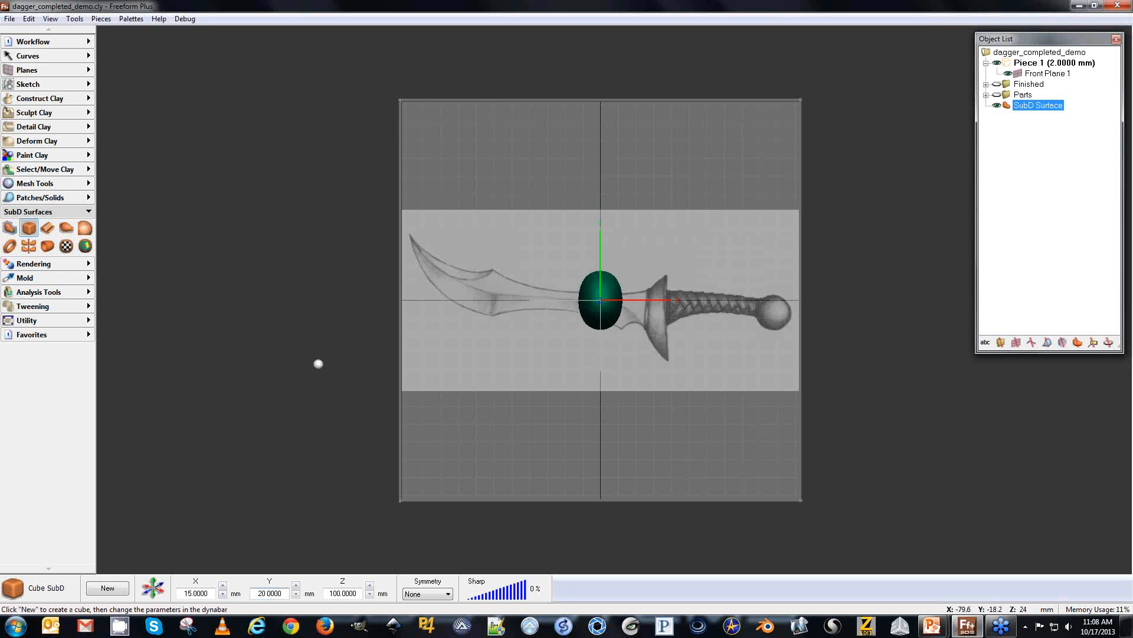
# Set the cube's Y size to 30 mm and its Z size to 20 mm.
pyautogui.doubleClick(269, 593)
pyautogui.write('30')
pyautogui.press('Return')
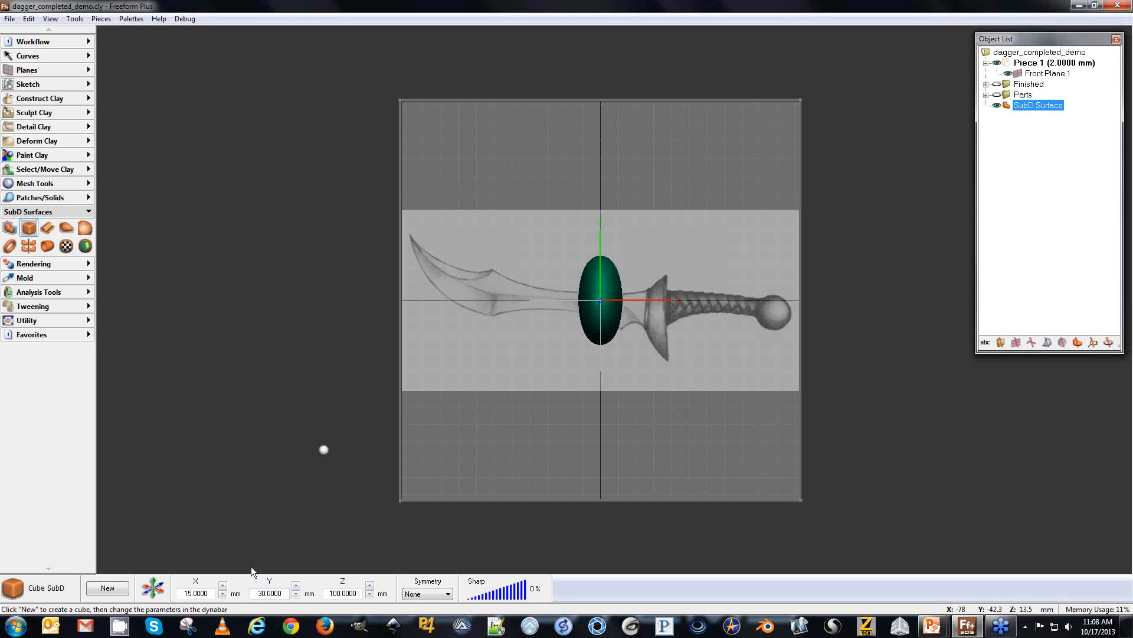
pyautogui.doubleClick(361, 593)
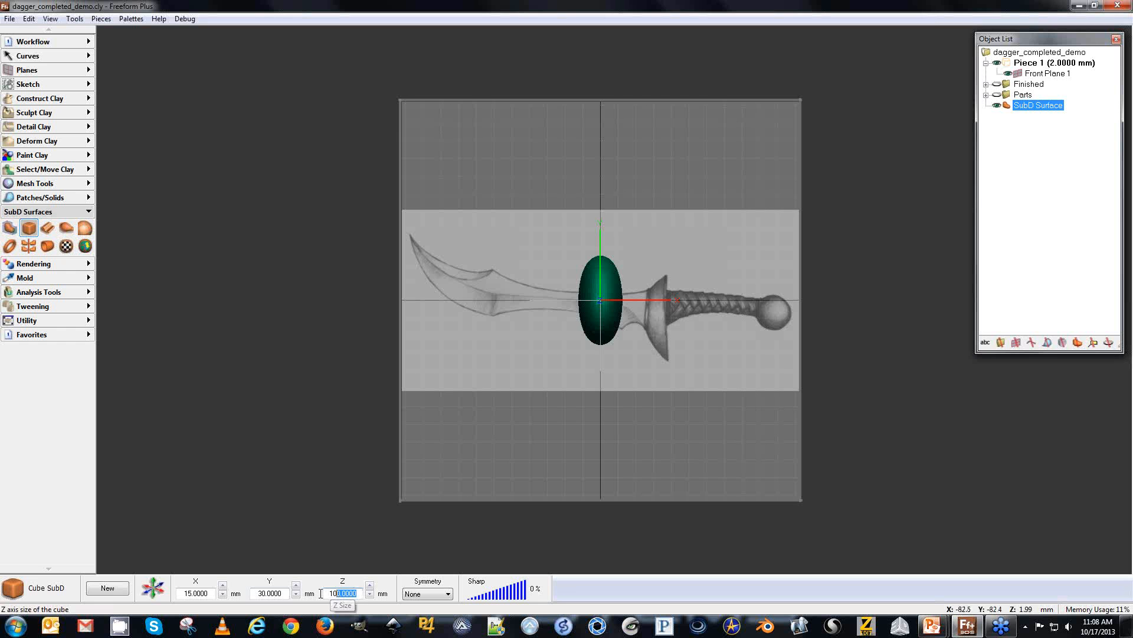
pyautogui.write('20')
pyautogui.press('Return')
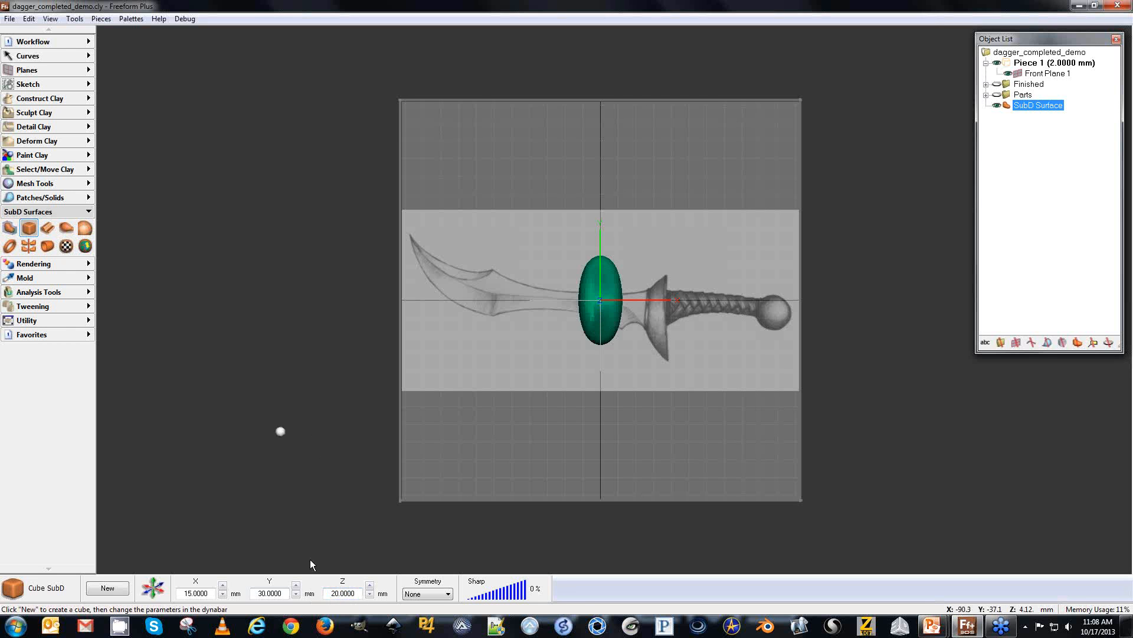
# Set the cube SubD's symmetry to Z.
pyautogui.moveTo(190, 412); pyautogui.dragTo(218, 419, button='middle')
pyautogui.click(420, 593)
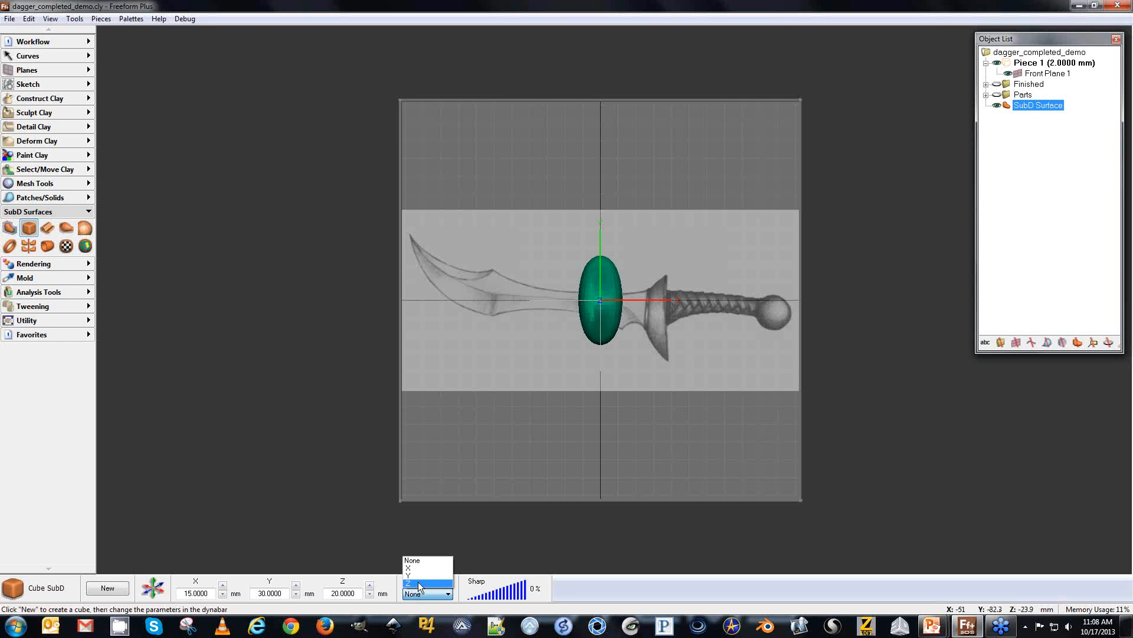
pyautogui.click(418, 582)
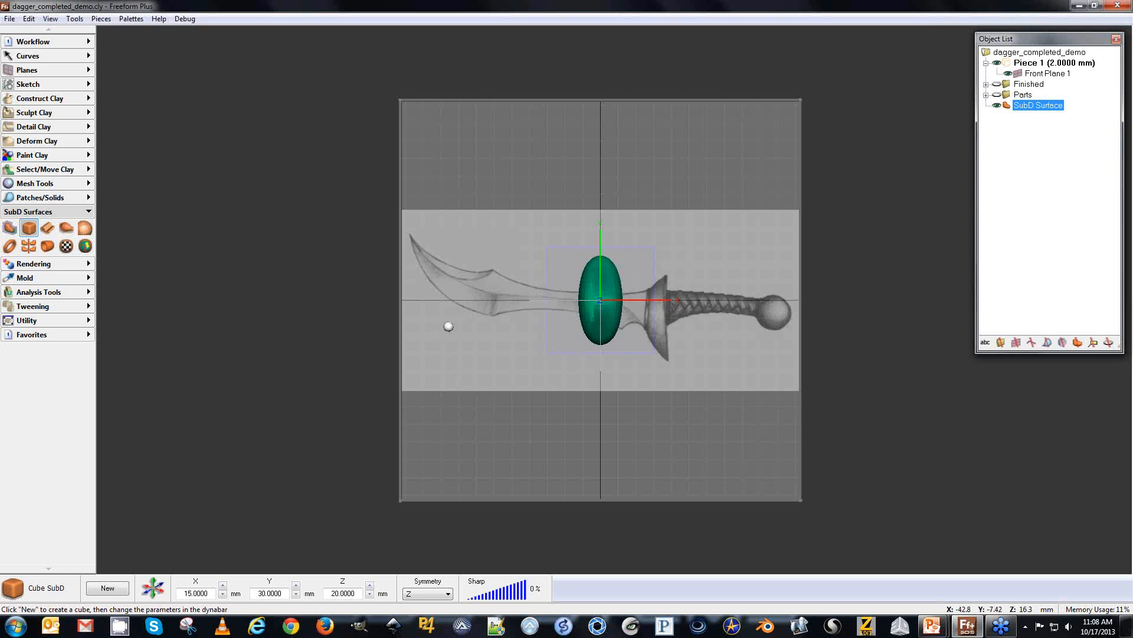
# Open the cube for editing with Edit SubD and select all of its cage points.
pyautogui.click(11, 229)
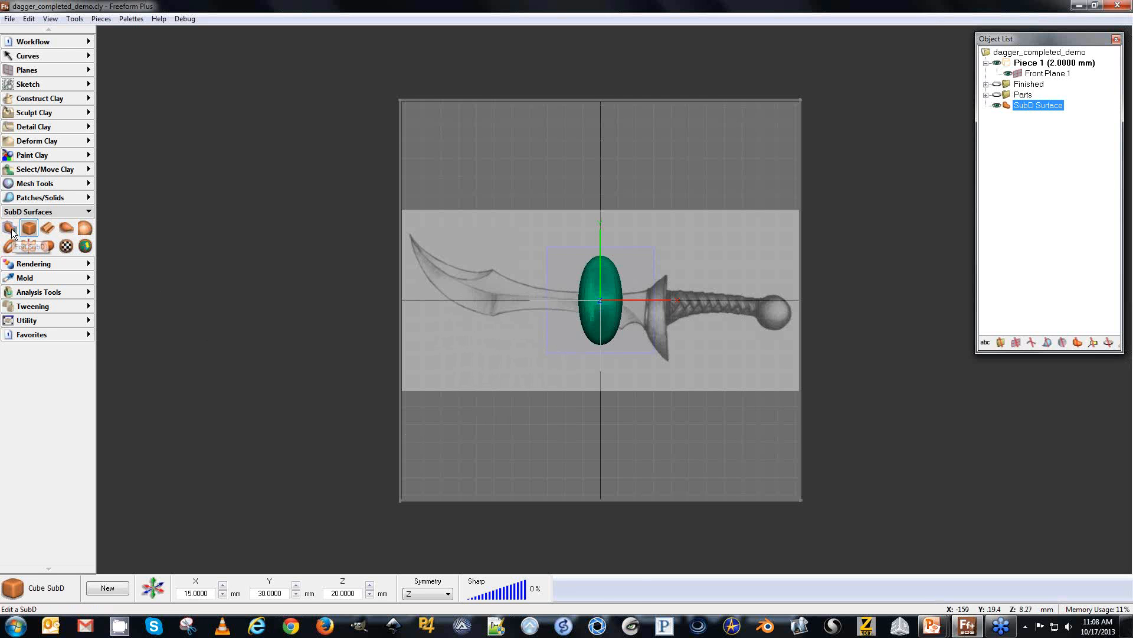
pyautogui.click(597, 294)
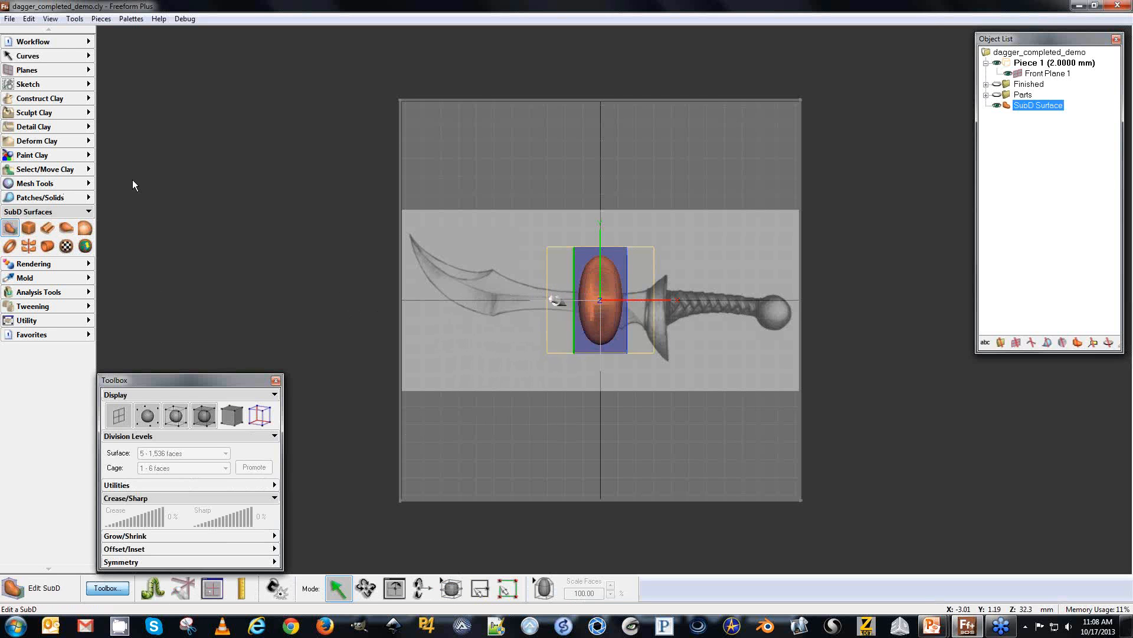
pyautogui.press('z')
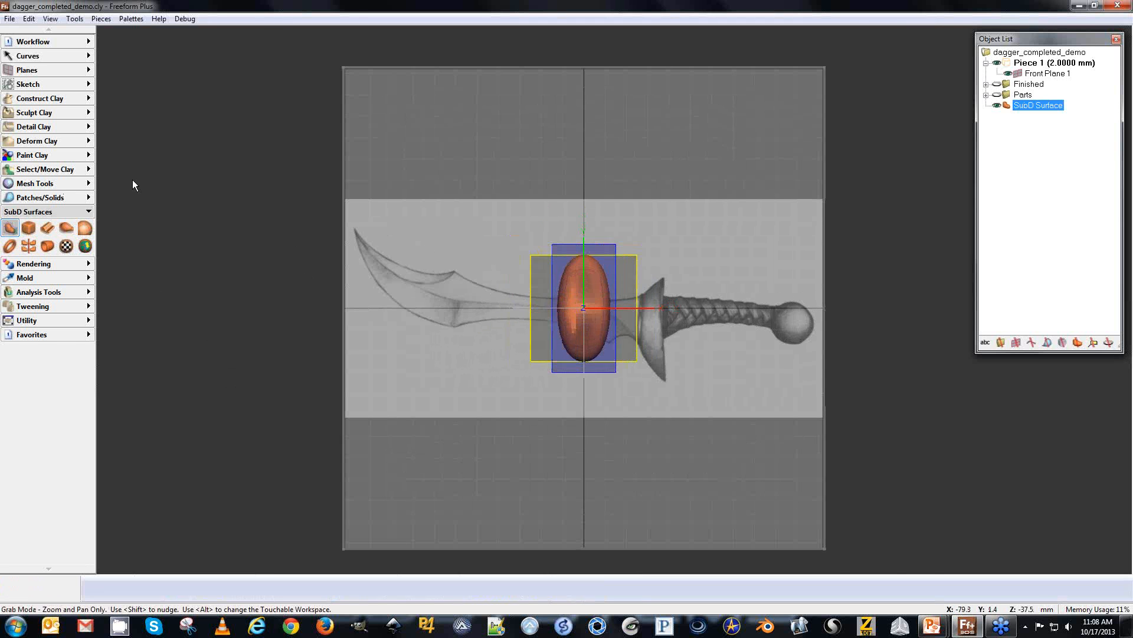
pyautogui.press('z')
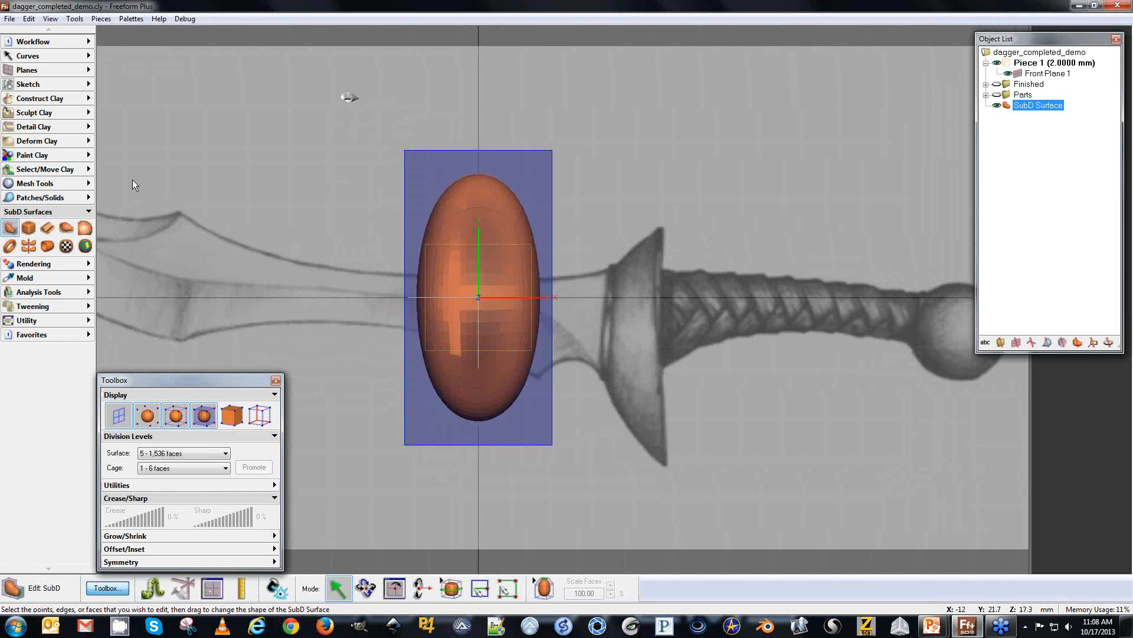
pyautogui.moveTo(501, 474); pyautogui.dragTo(638, 525)
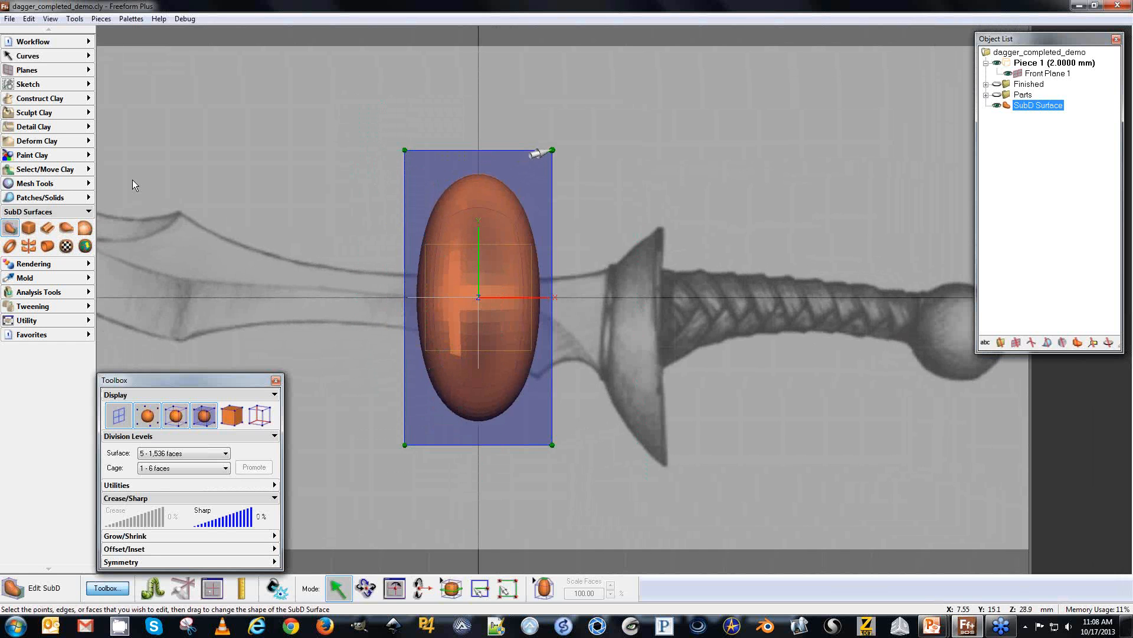
# Move the selected cage over the crossguard in the sketch, constraining the movement to the axes after undoing a free move.
pyautogui.moveTo(549, 152); pyautogui.dragTo(703, 202)
pyautogui.hotkey('ctrl', 'z')
pyautogui.click(182, 590)
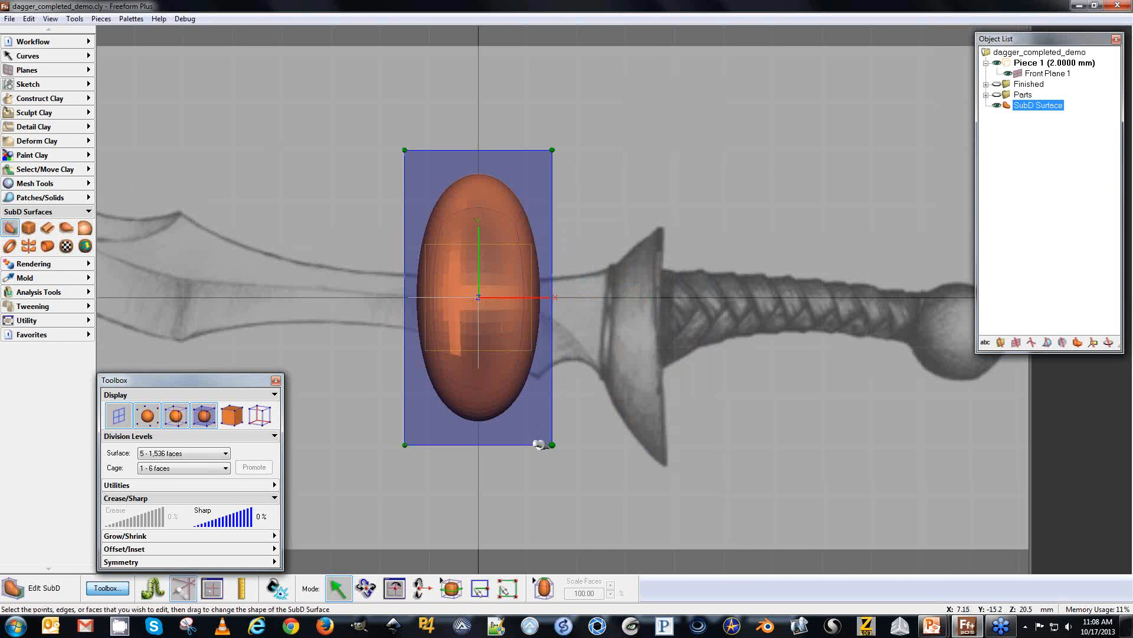
pyautogui.moveTo(540, 441); pyautogui.dragTo(685, 433)
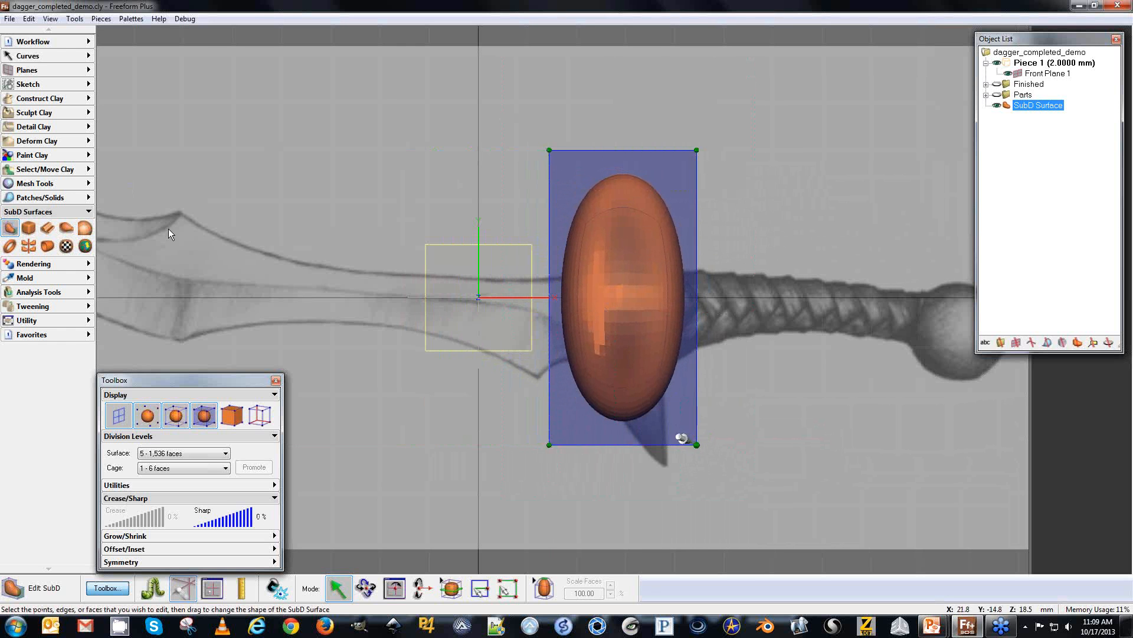
pyautogui.moveTo(685, 439); pyautogui.dragTo(688, 486)
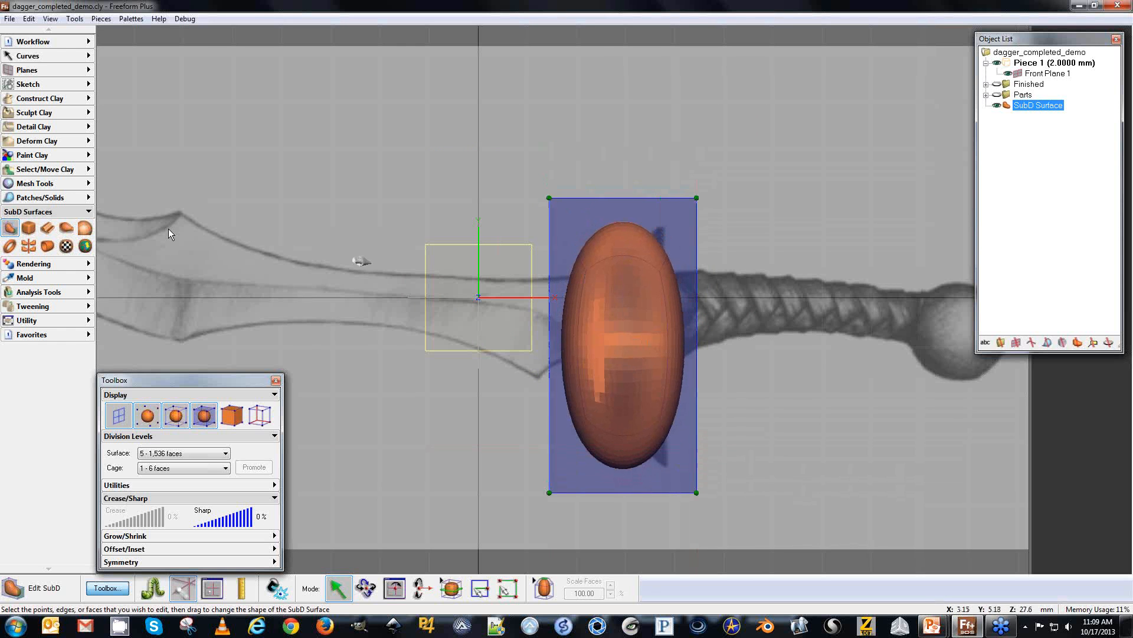
# Turn on See Through for the SubD surface and set its opacity to 10%.
pyautogui.click(148, 486)
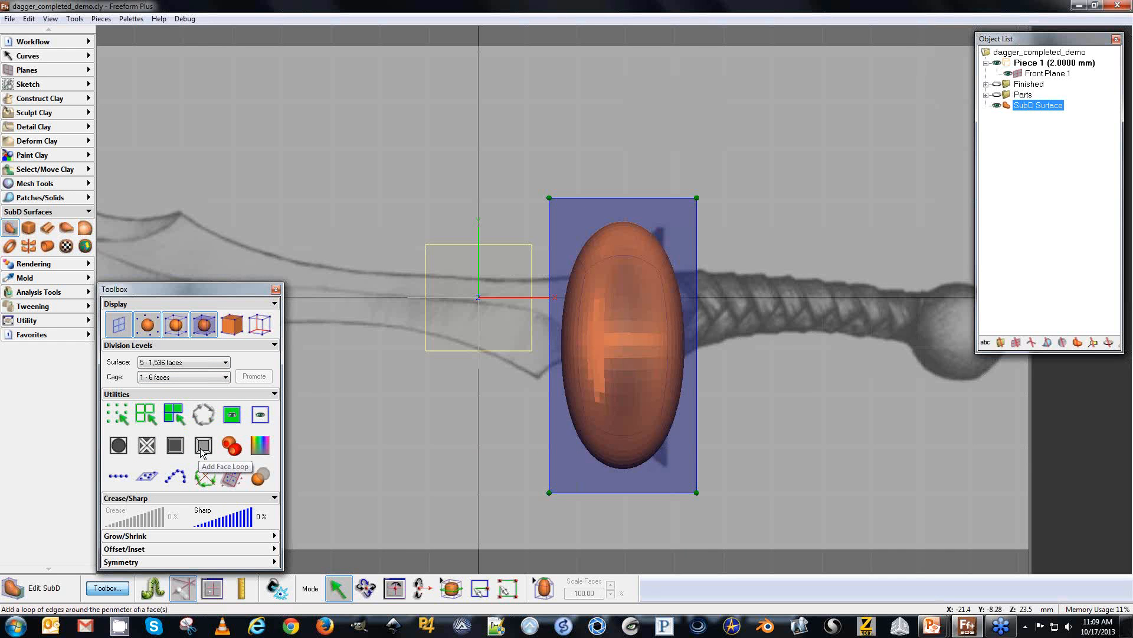
pyautogui.click(258, 476)
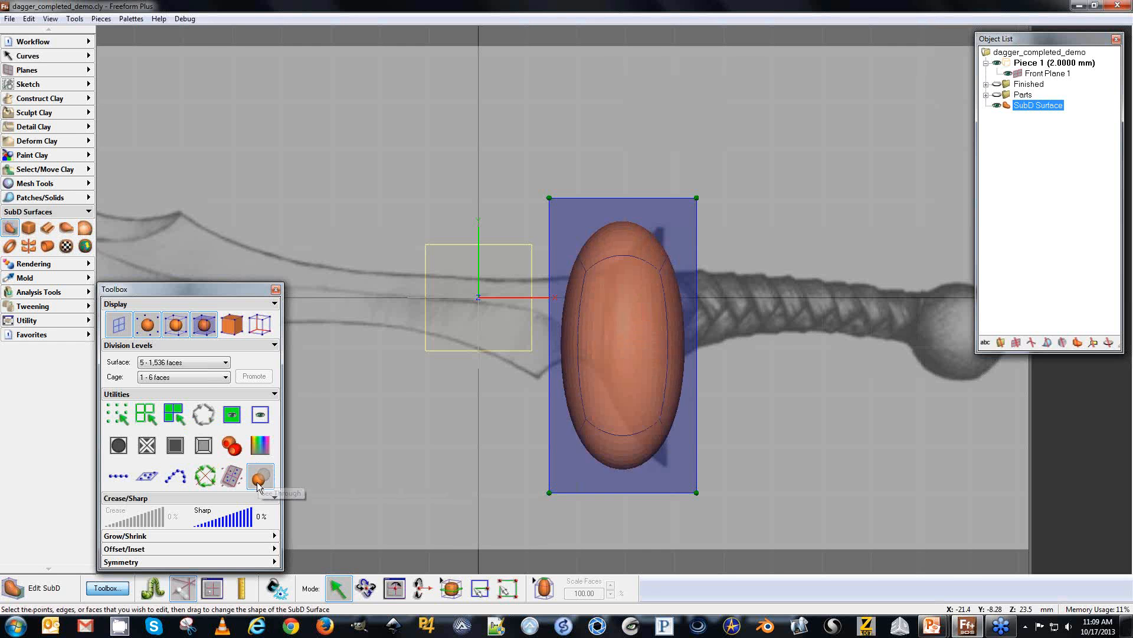
pyautogui.rightClick(1006, 108)
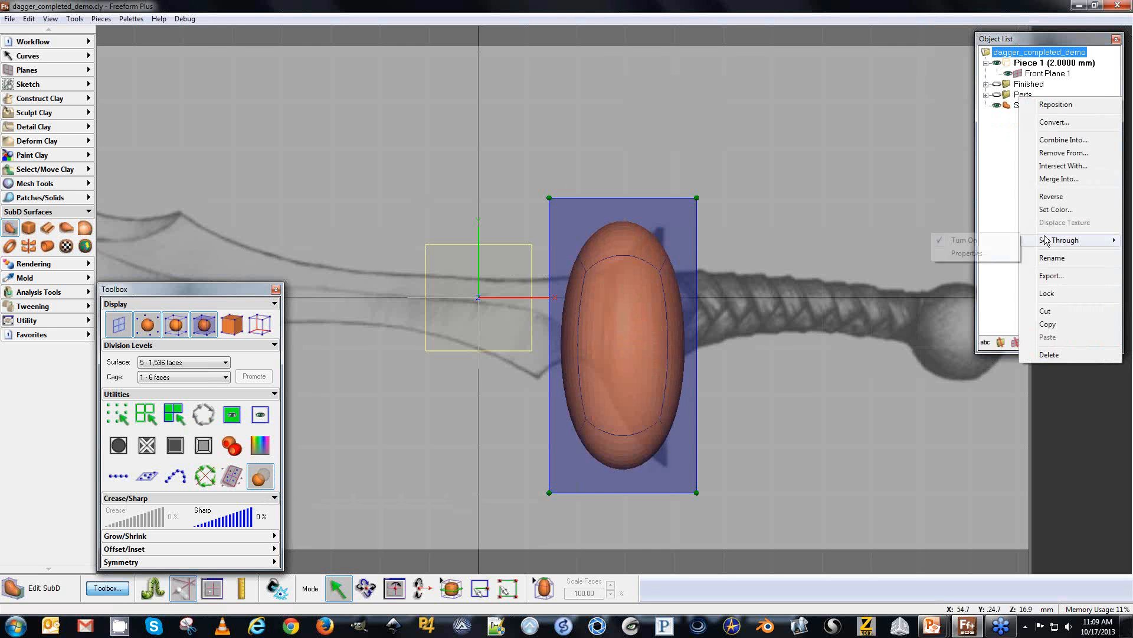
pyautogui.moveTo(1056, 243)
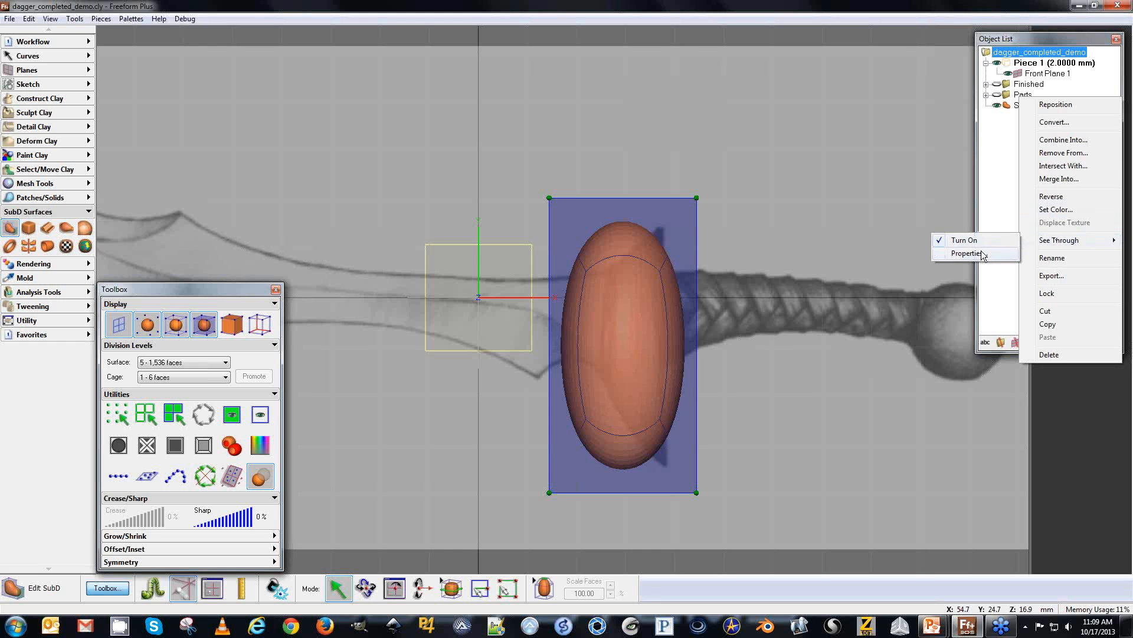
pyautogui.click(981, 253)
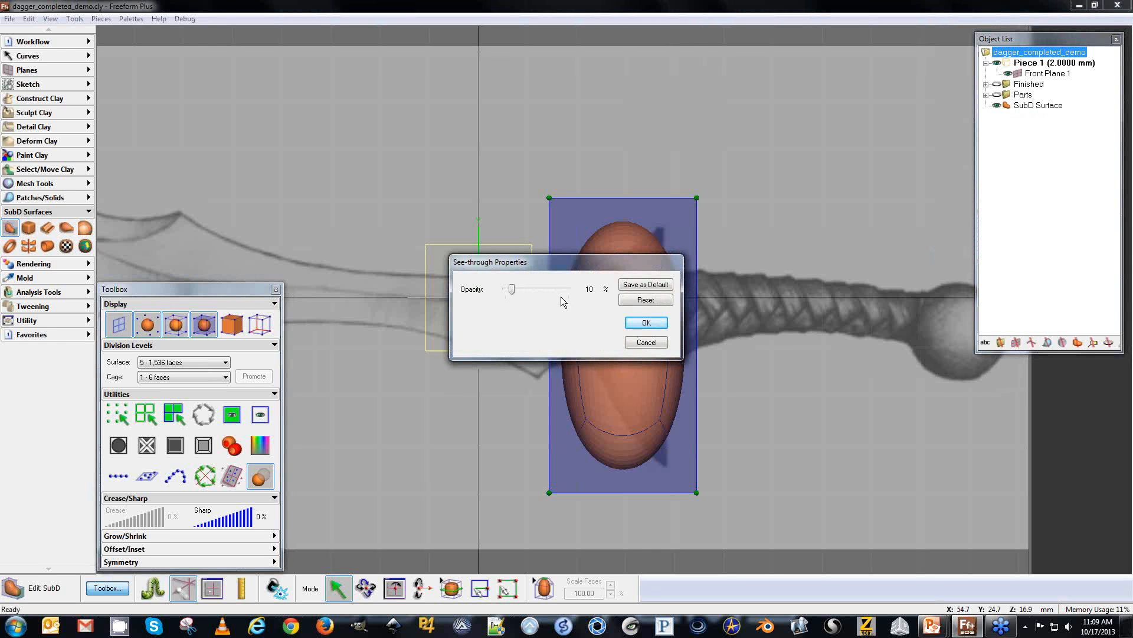
pyautogui.click(647, 322)
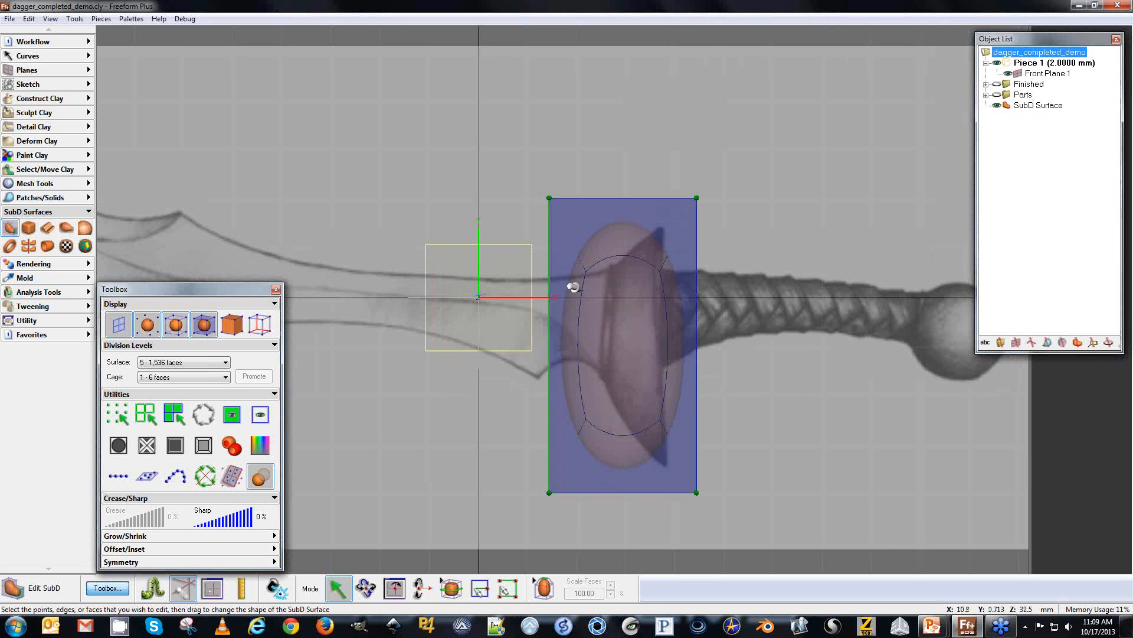
# Deselect the cage points and hide the plane with the dagger sketch.
pyautogui.click(398, 367)
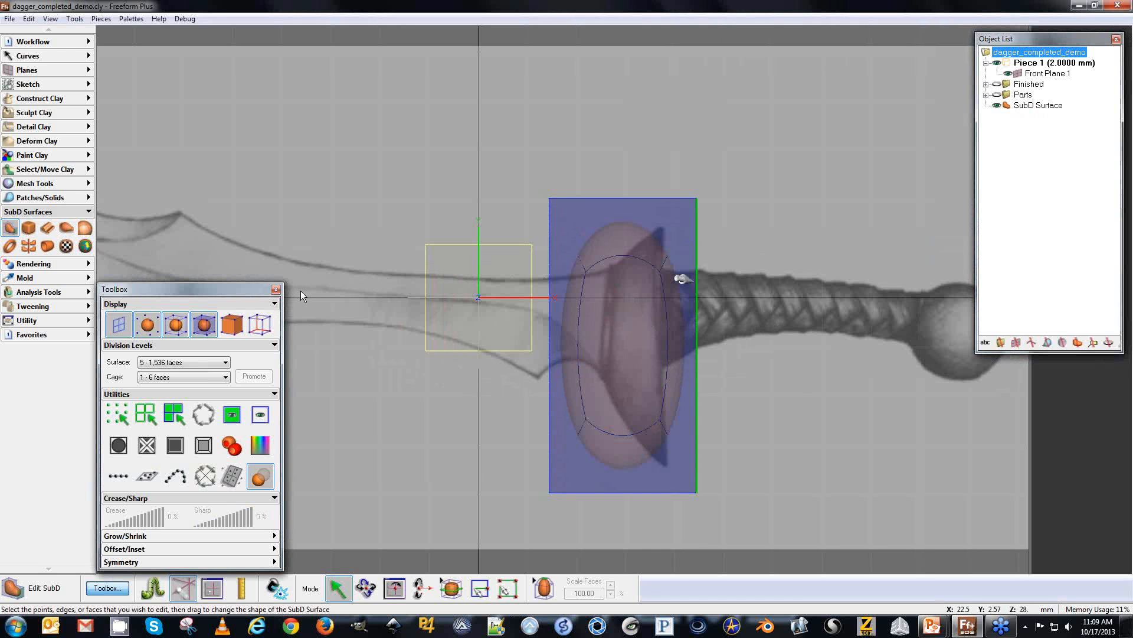
pyautogui.press('p')
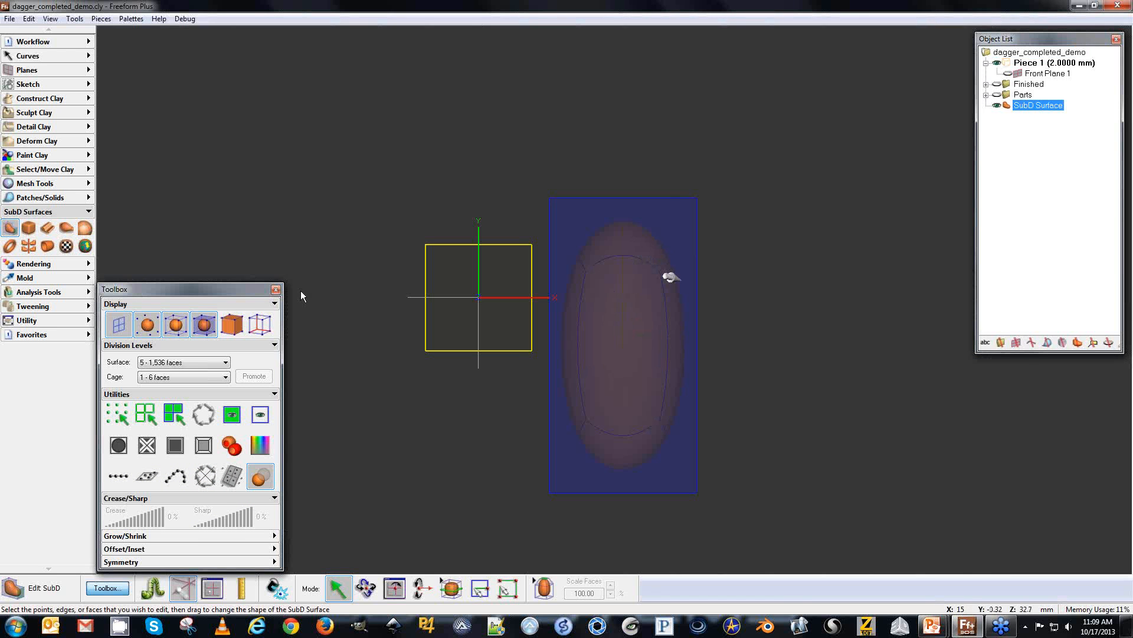
# Turn off See Through and inset the cage face on the handle side of the SubD surface.
pyautogui.click(260, 476)
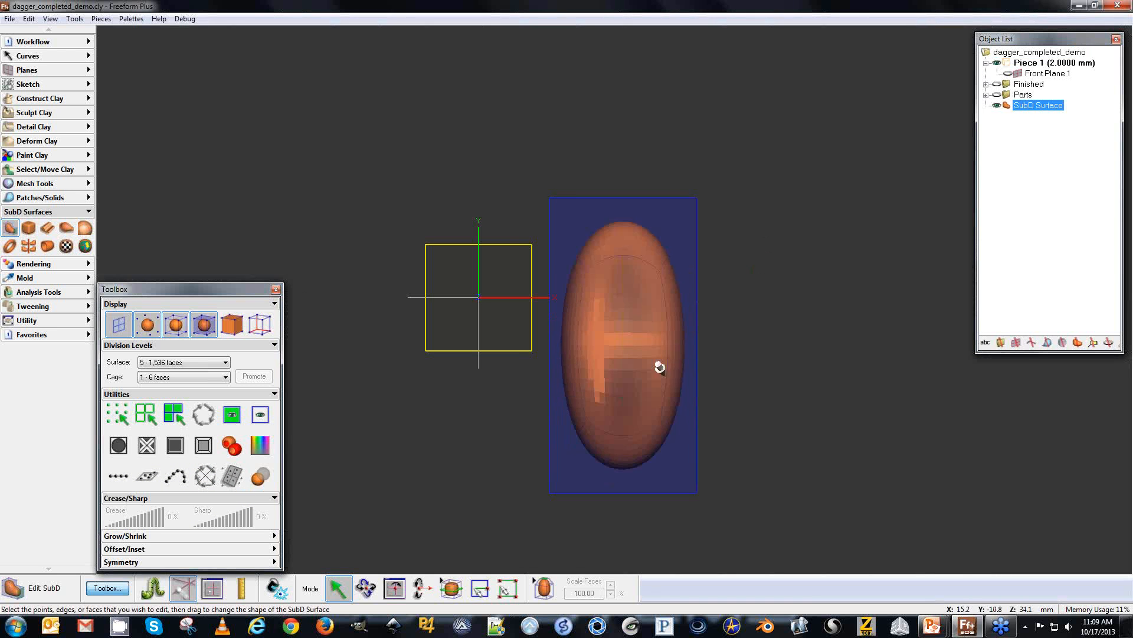
pyautogui.moveTo(757, 310); pyautogui.dragTo(626, 313, button='middle')
pyautogui.click(660, 276)
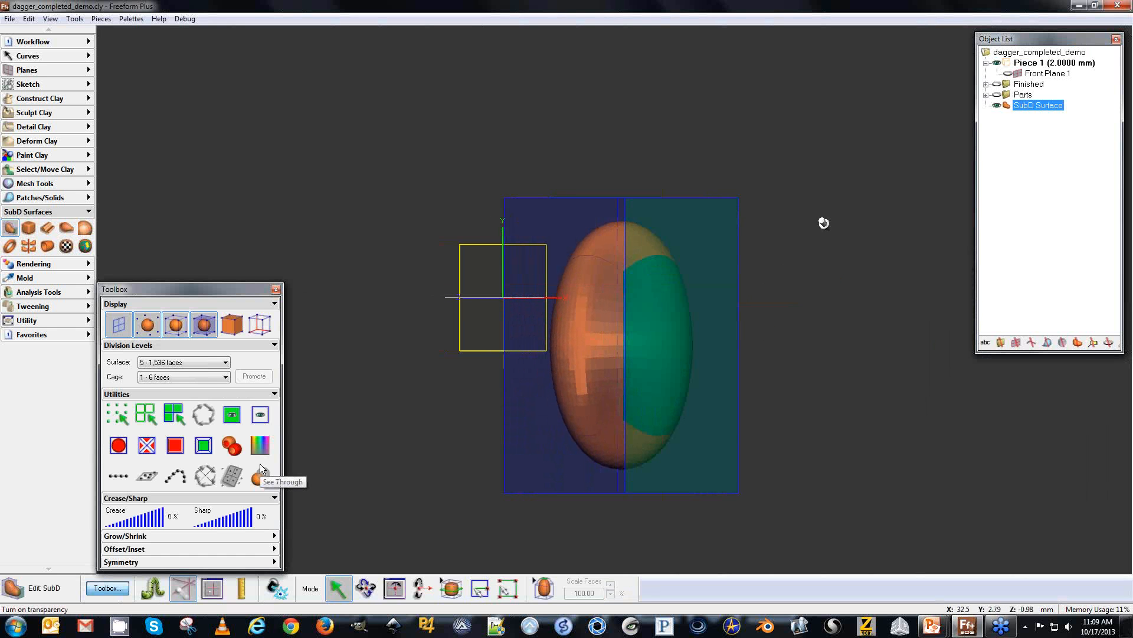
pyautogui.click(202, 444)
pyautogui.moveTo(498, 78); pyautogui.dragTo(635, 291, button='middle')
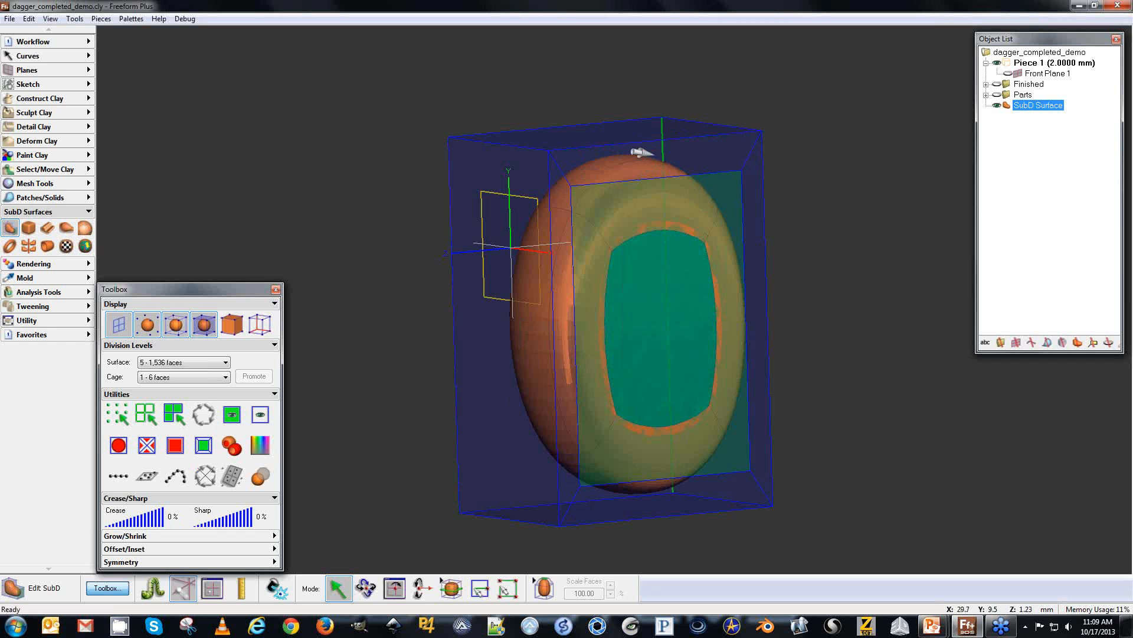
# Enlarge the inset face with Grow at a scale of 5% until it nearly fills the handle-side face.
pyautogui.click(136, 534)
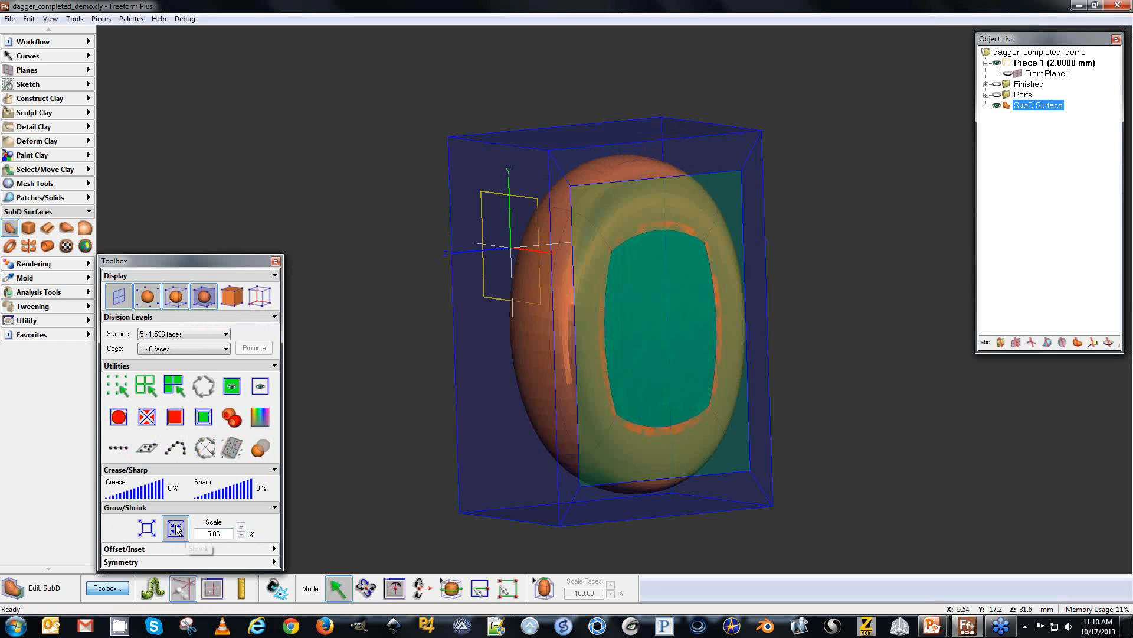
pyautogui.click(147, 528)
pyautogui.click(148, 529)
pyautogui.click(150, 527)
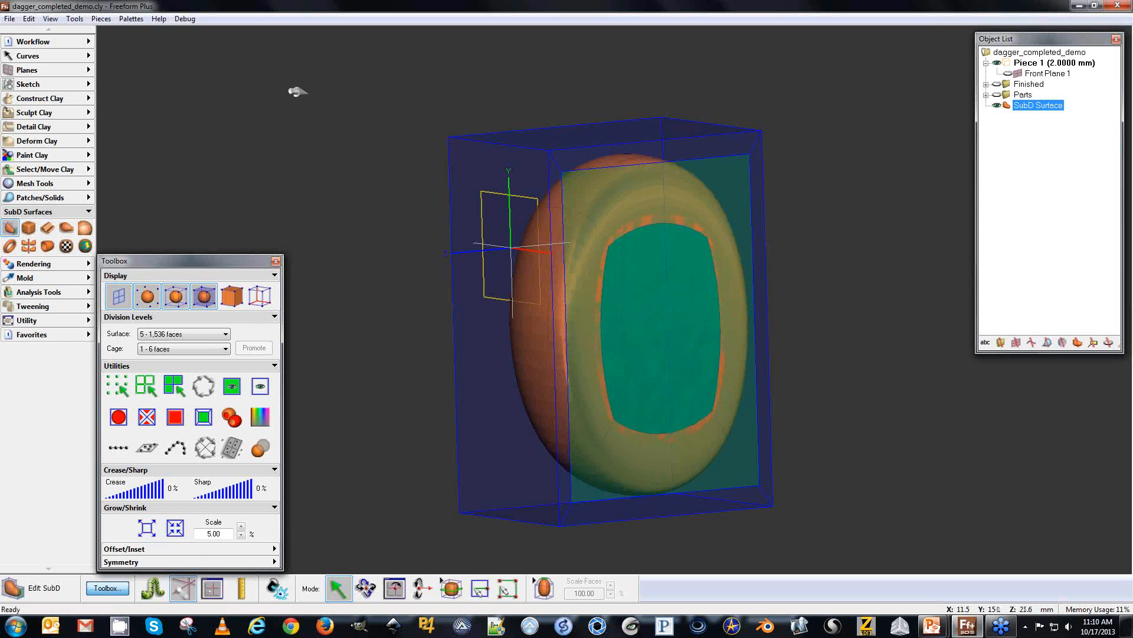
# Extrude the inset face into the body at 100% face scale to hollow out the handle side.
pyautogui.click(540, 597)
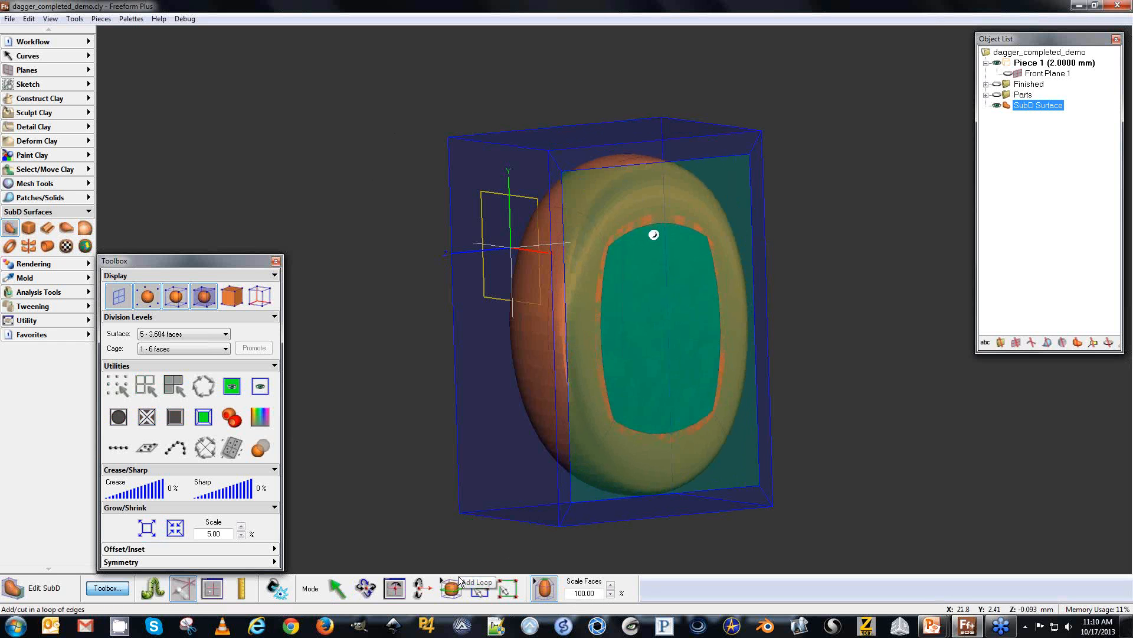
pyautogui.moveTo(654, 234); pyautogui.dragTo(631, 230)
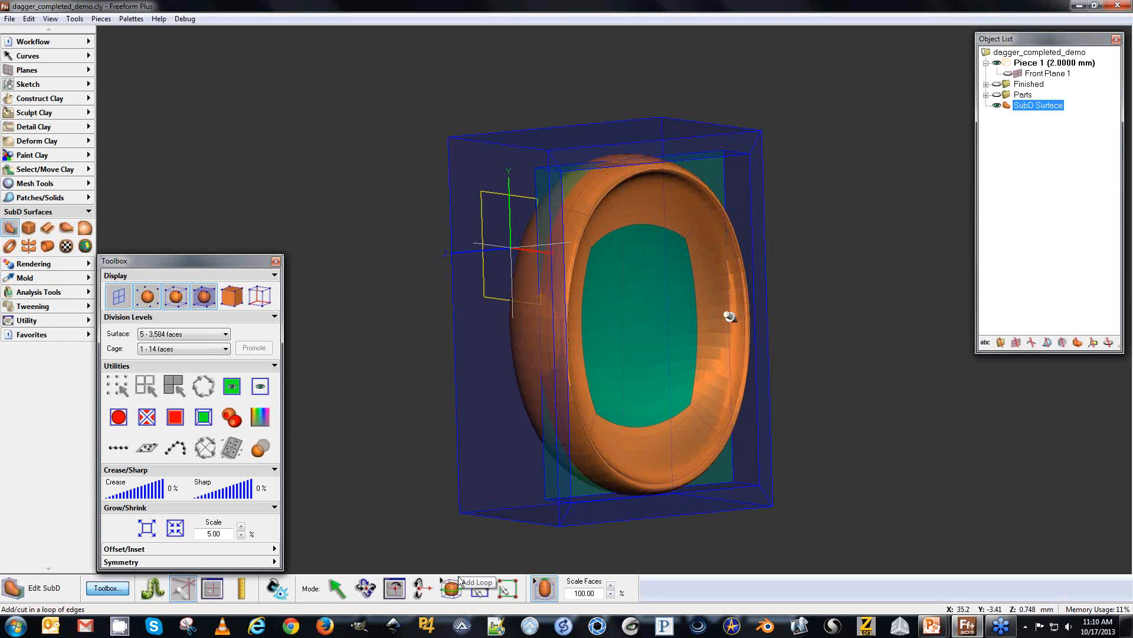
pyautogui.press('space')
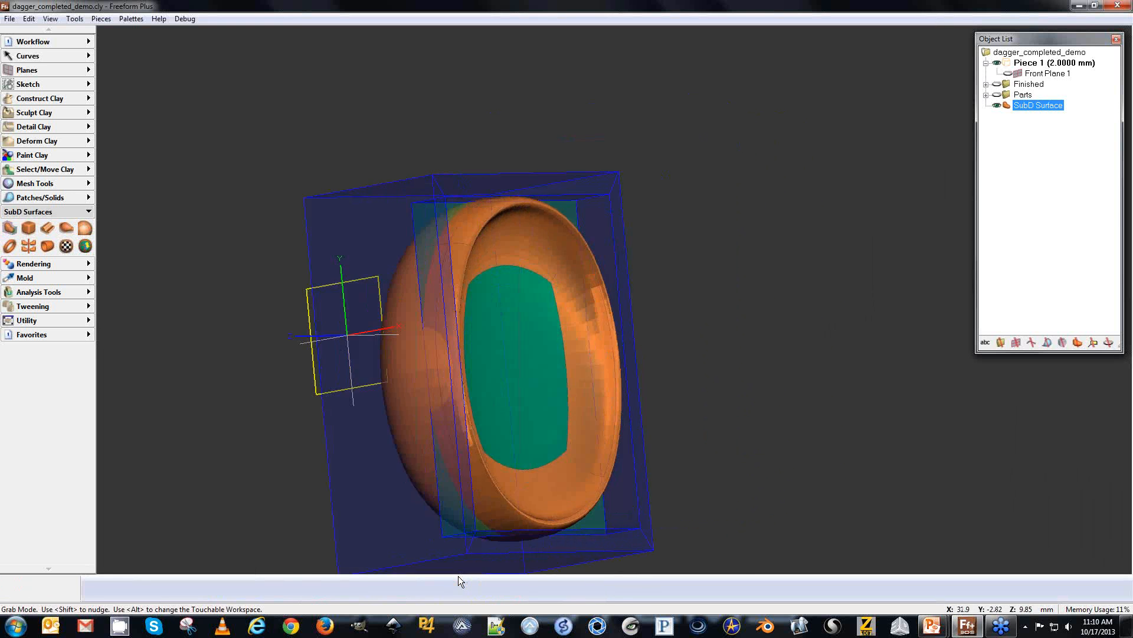
pyautogui.press('space')
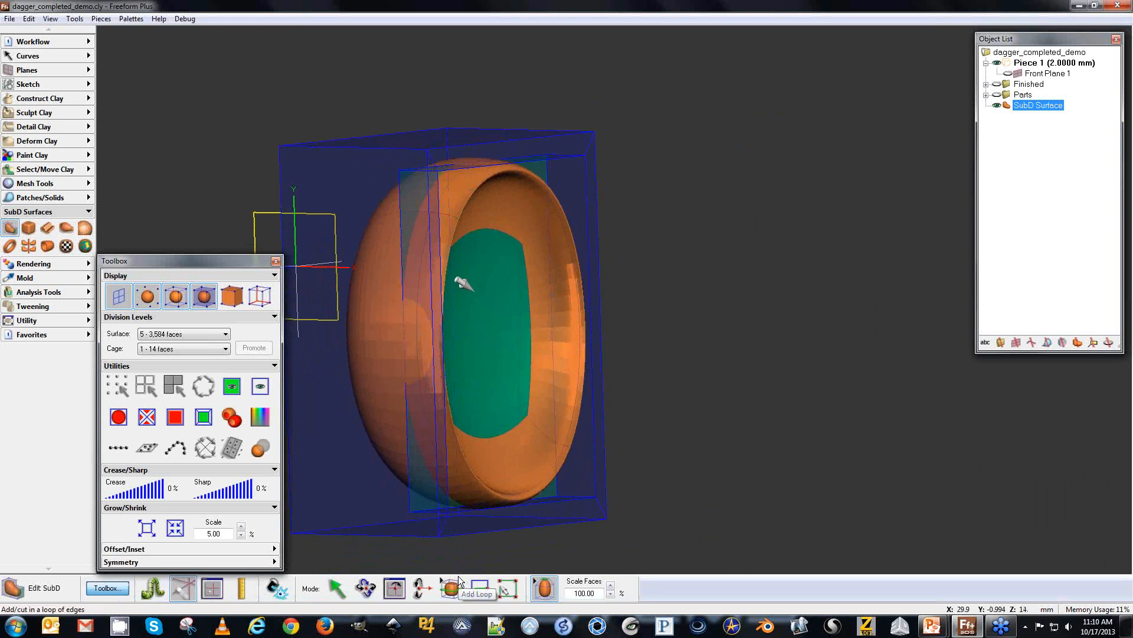
pyautogui.press('space')
pyautogui.press('space')
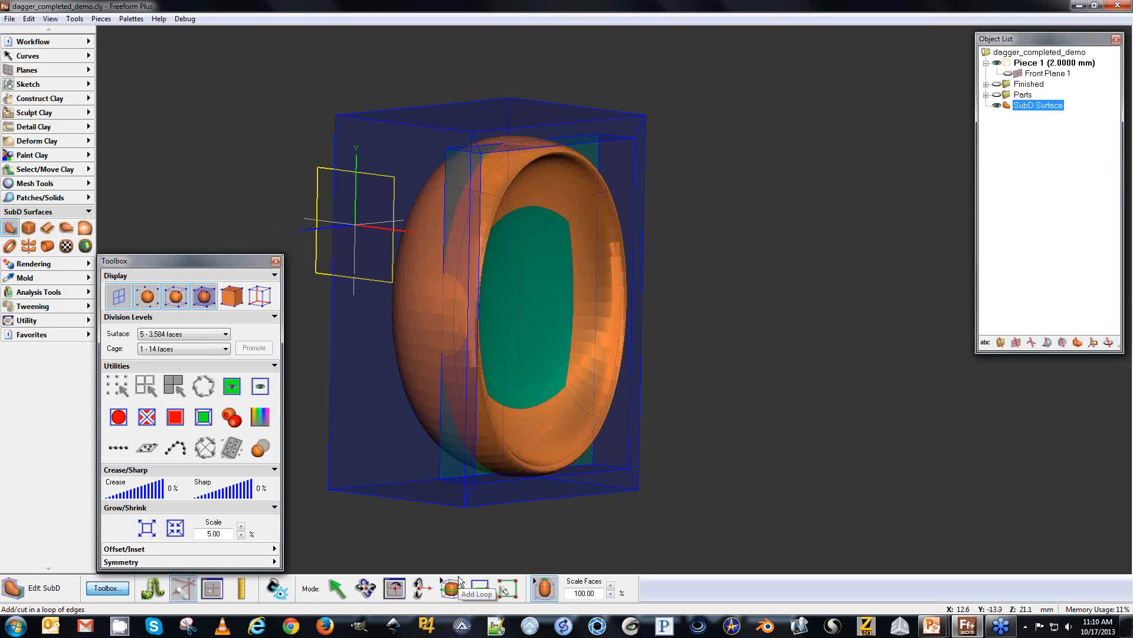
# Select the inner and outer rim edge loops around the opening and set their crease to 94%.
pyautogui.click(337, 588)
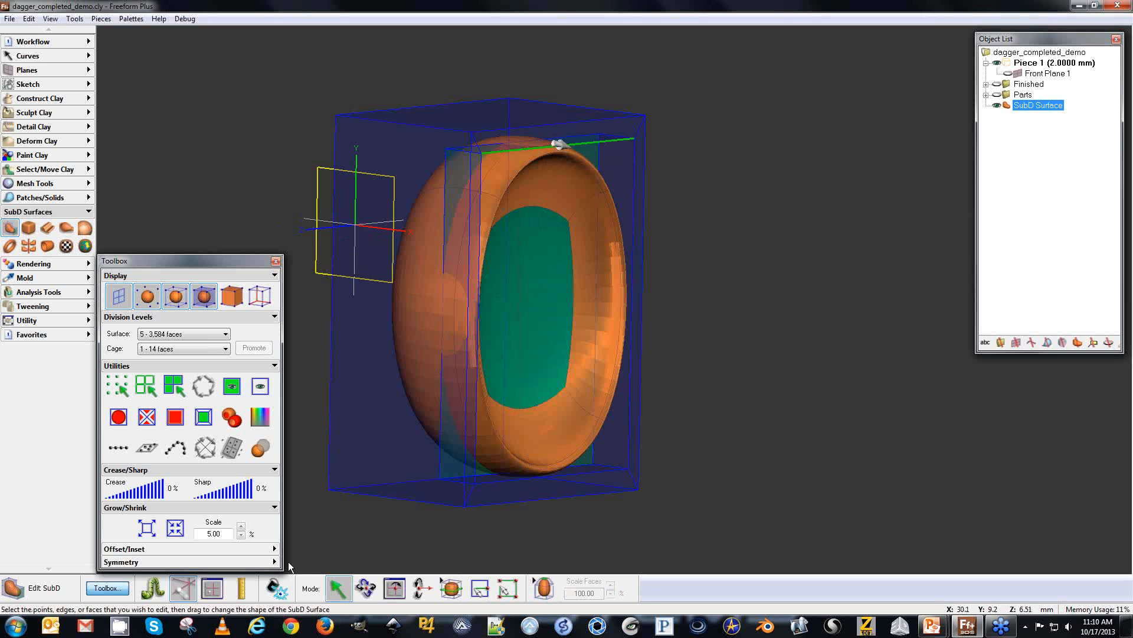
pyautogui.click(562, 145)
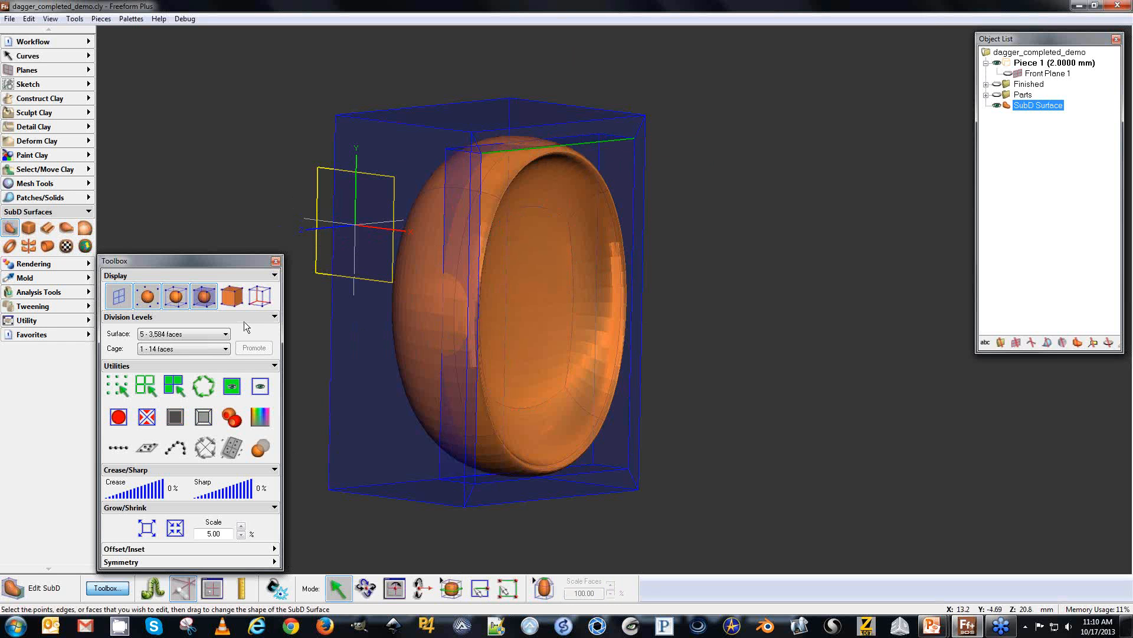
pyautogui.click(203, 386)
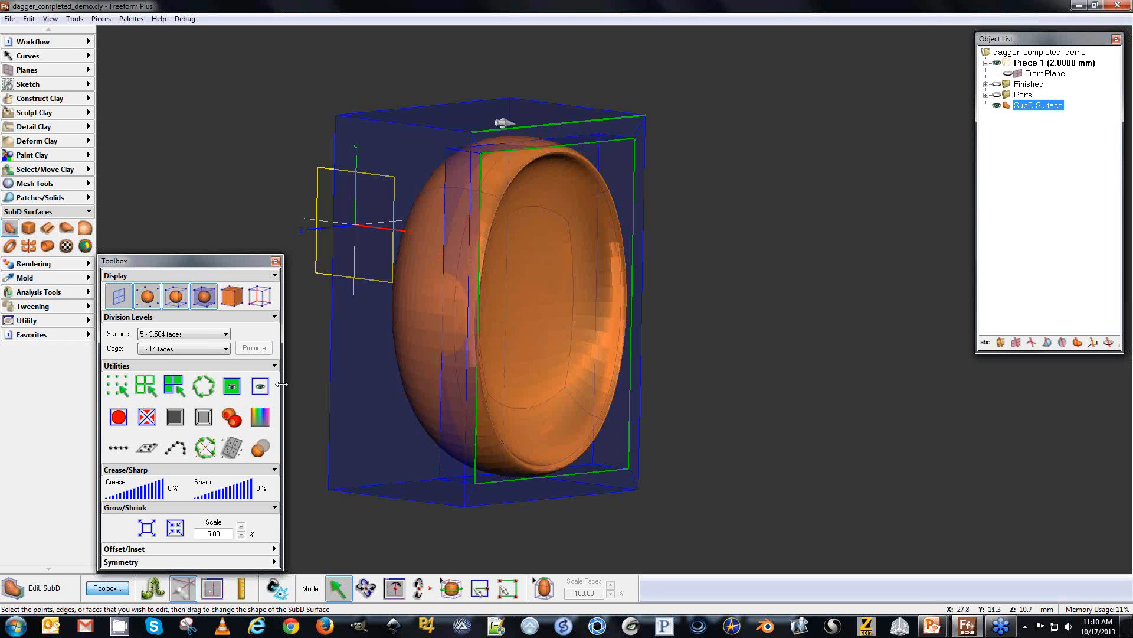
pyautogui.click(200, 385)
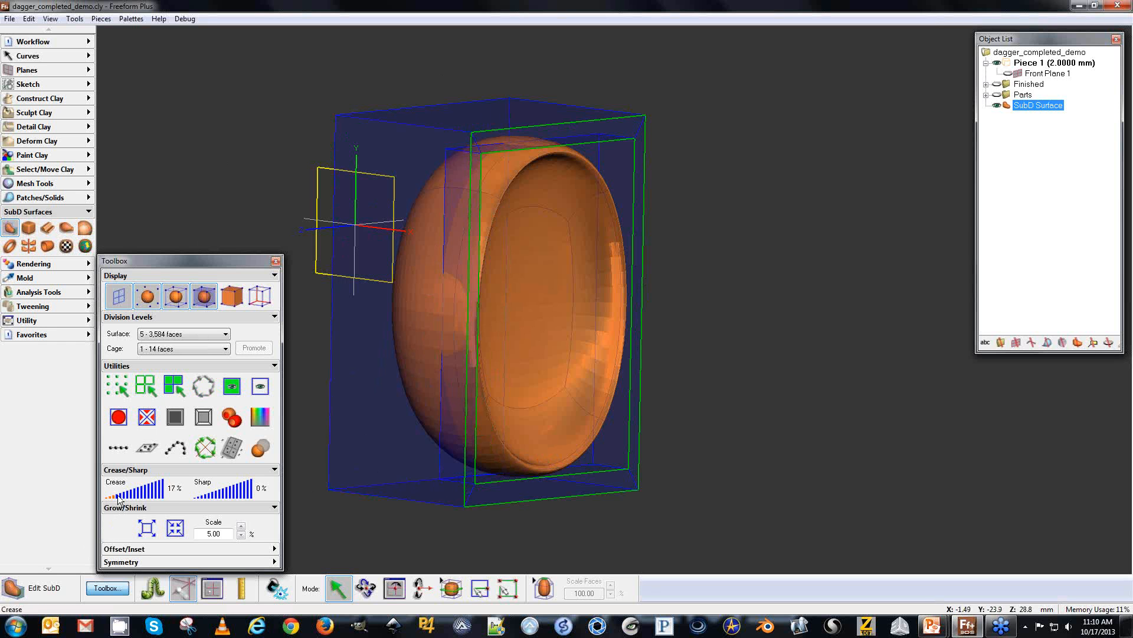
pyautogui.moveTo(109, 494); pyautogui.dragTo(141, 490)
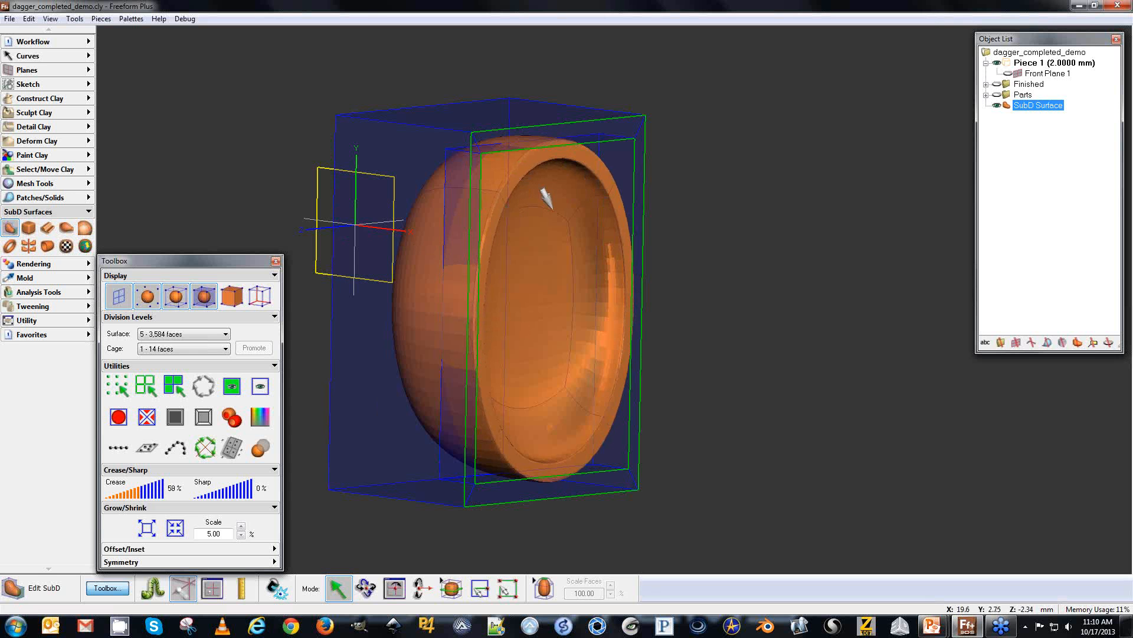
pyautogui.moveTo(552, 210); pyautogui.dragTo(254, 360, button='middle')
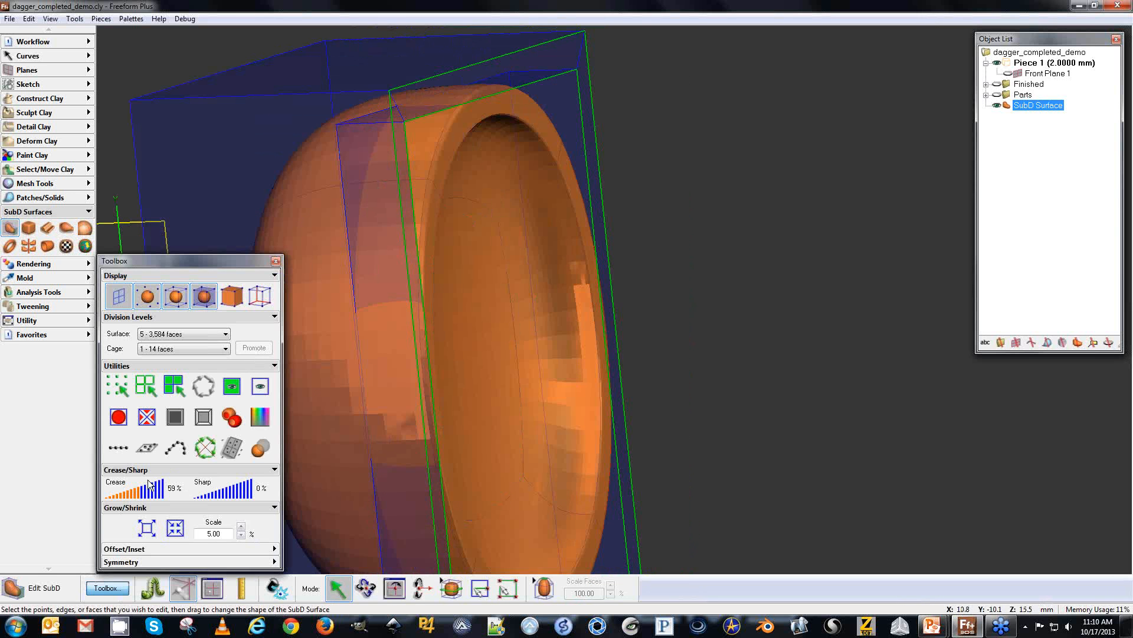
pyautogui.moveTo(150, 485); pyautogui.dragTo(161, 489)
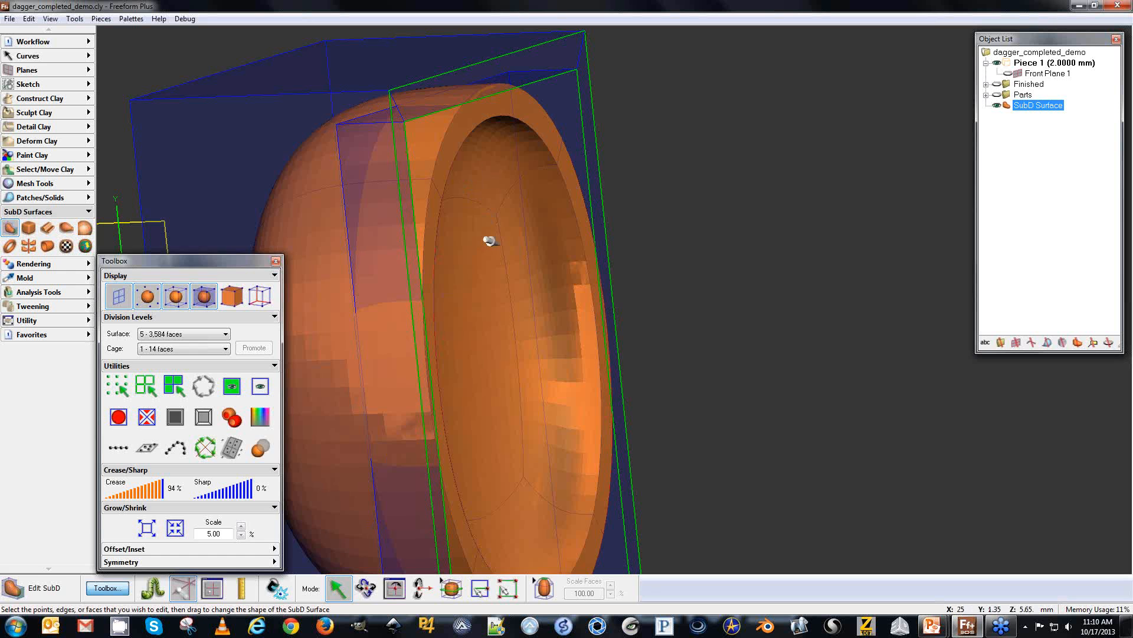
pyautogui.moveTo(286, 451); pyautogui.dragTo(286, 454, button='middle')
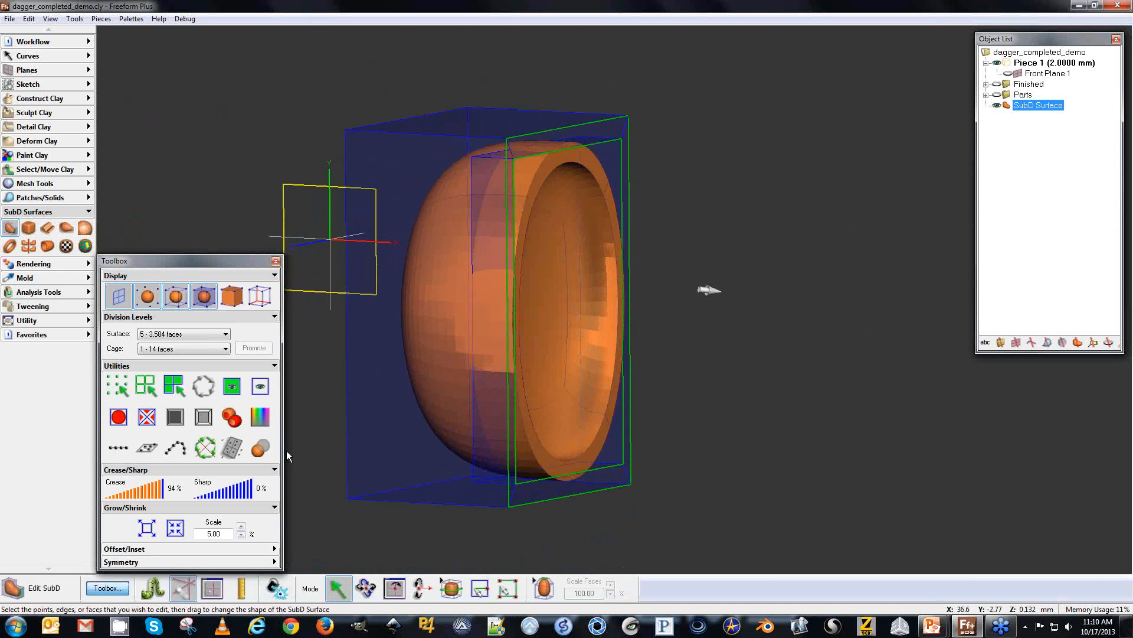
# Show Front Plane 1 with the dagger sketch in the front view and turn on See Through.
pyautogui.press('Home')
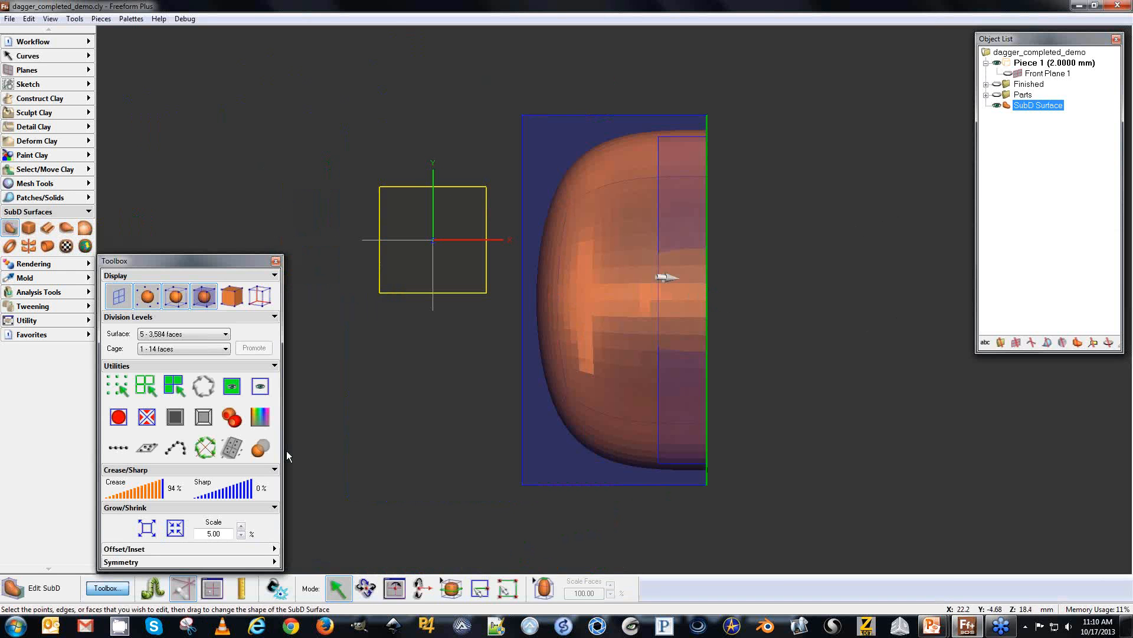
pyautogui.click(1007, 74)
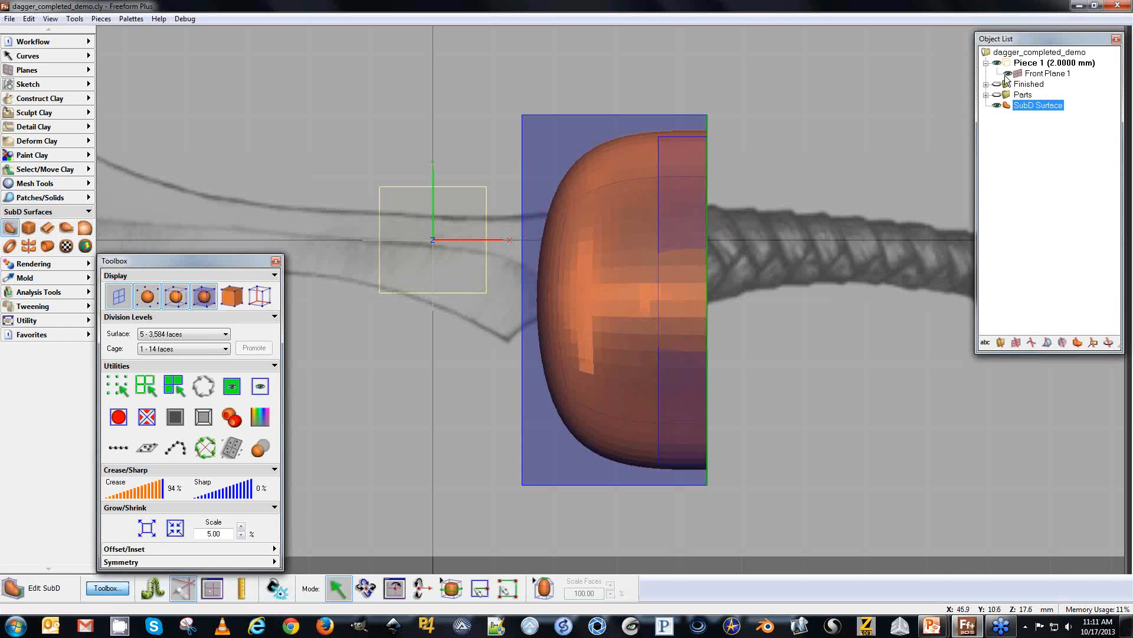
pyautogui.click(261, 450)
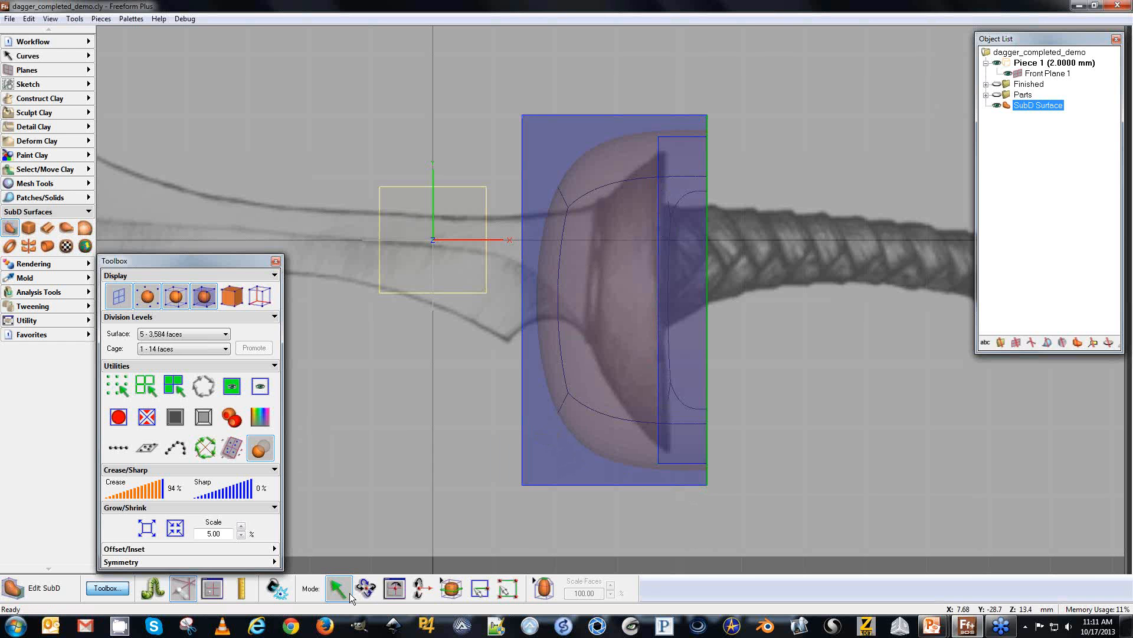
# Move the upper and lower handle-side cage points, including the hollow's, onto the crossguard corners in the sketch.
pyautogui.click(538, 486)
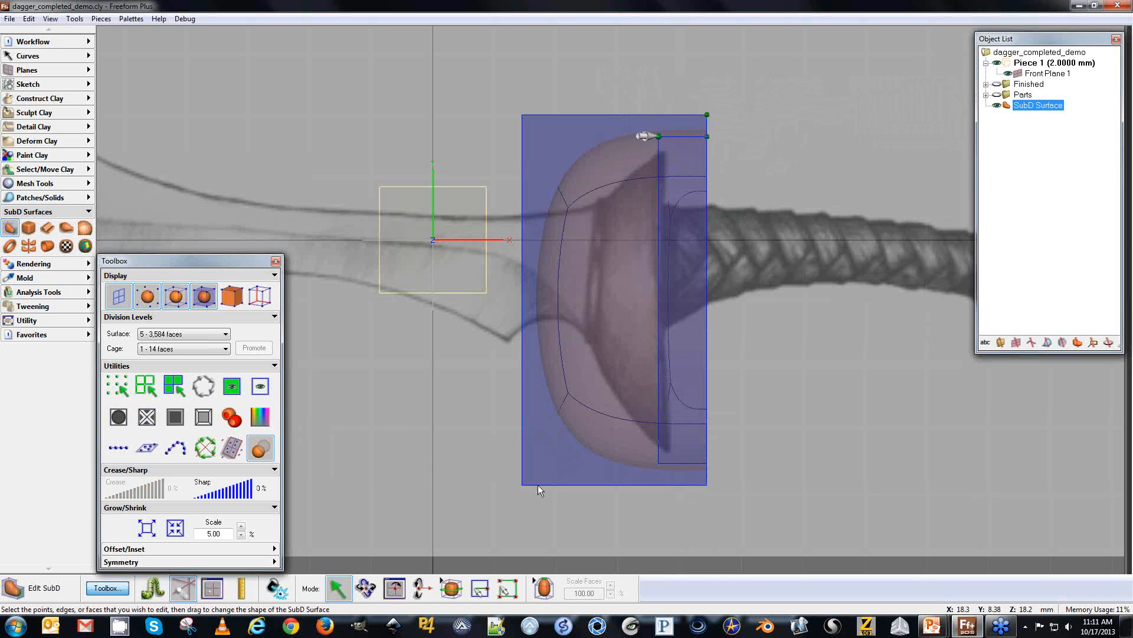
pyautogui.moveTo(657, 136)
pyautogui.mouseDown()
pyautogui.moveTo(610, 136)
pyautogui.moveTo(615, 167)
pyautogui.moveTo(658, 151)
pyautogui.mouseUp()
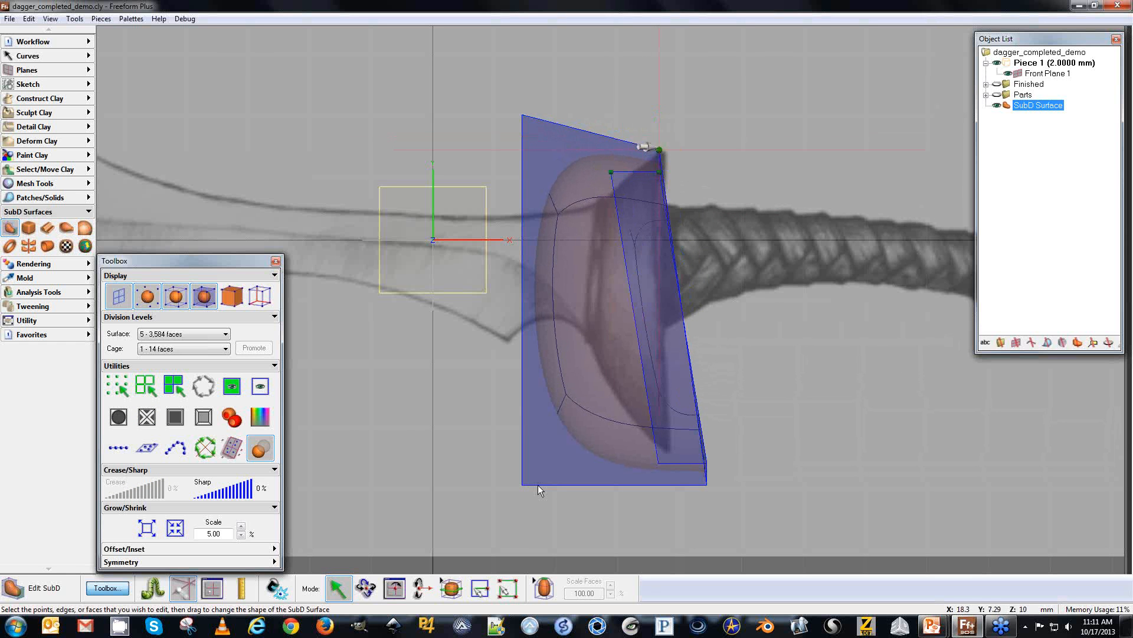
pyautogui.moveTo(740, 510); pyautogui.dragTo(614, 418)
pyautogui.moveTo(707, 485); pyautogui.dragTo(669, 455)
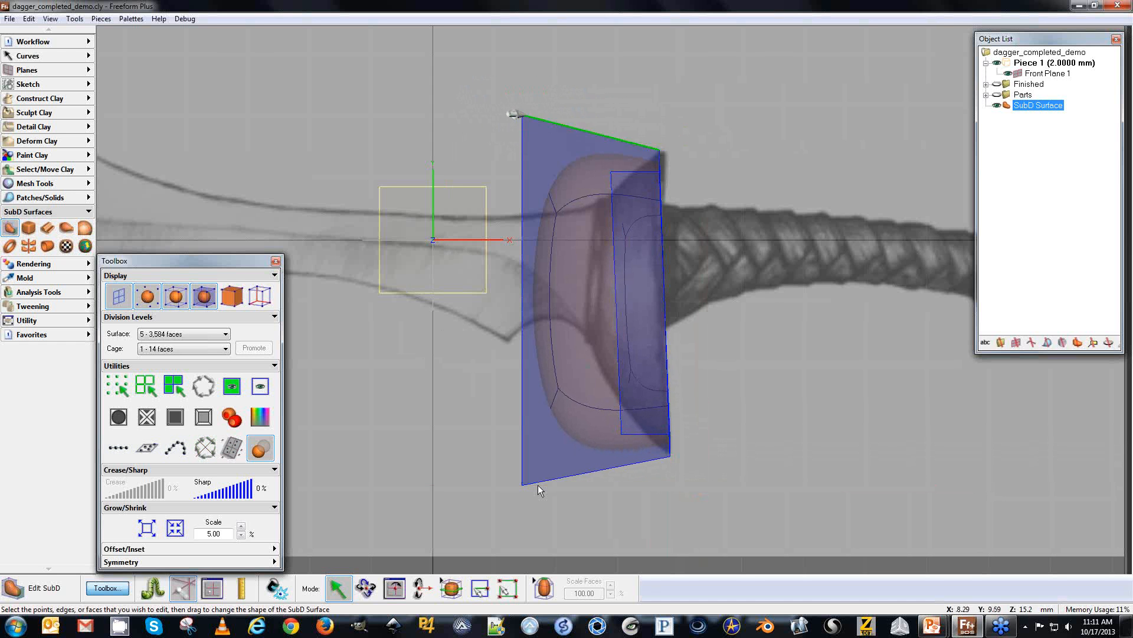
# Move the blade-side cage corners and the hollow's inner corner points inward to follow the crossguard outline in the sketch.
pyautogui.moveTo(522, 115); pyautogui.dragTo(570, 181)
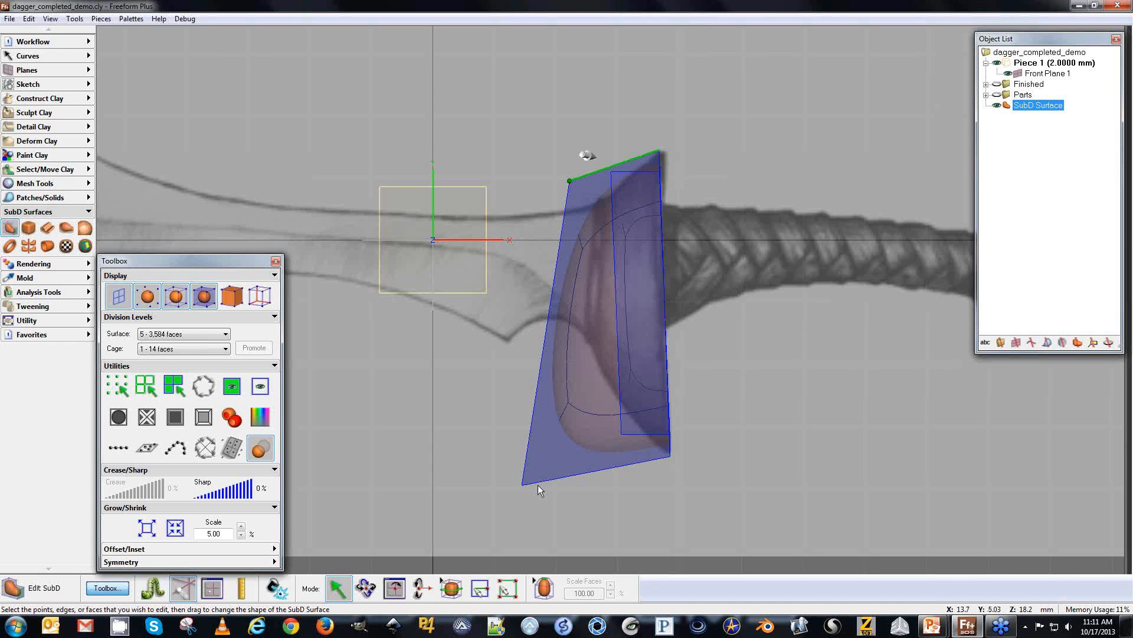
pyautogui.click(600, 164)
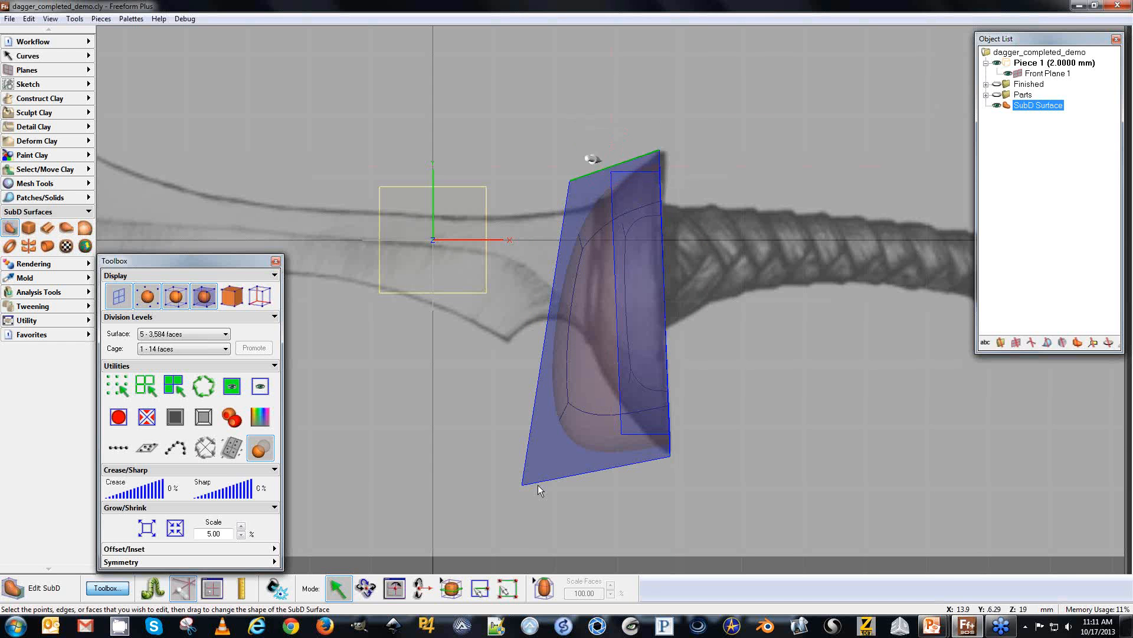
pyautogui.click(611, 172)
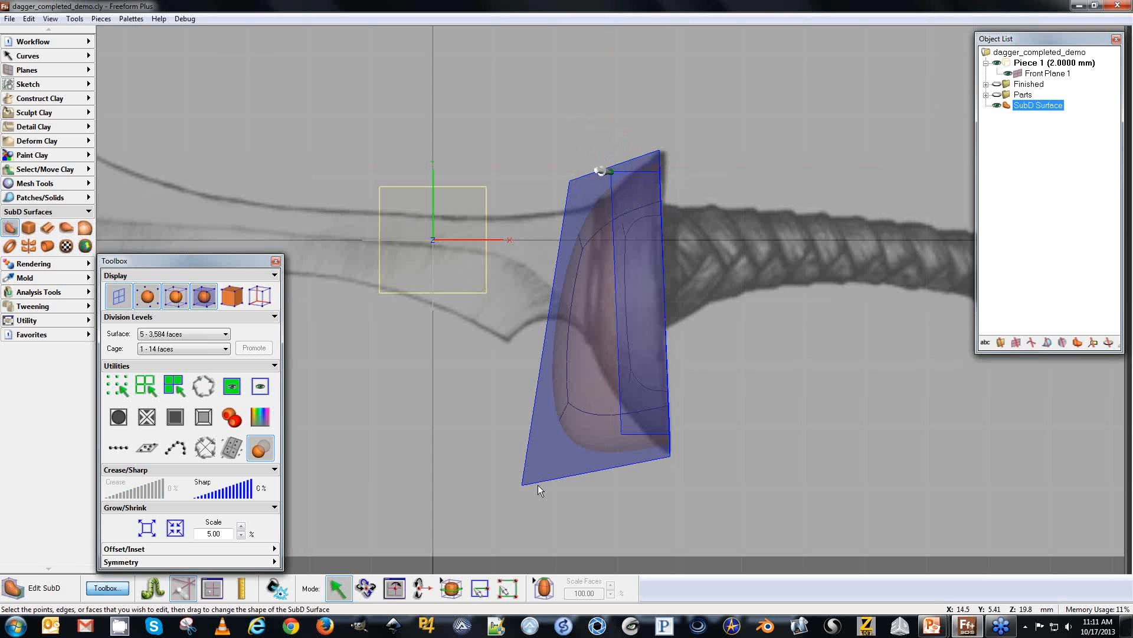
pyautogui.moveTo(600, 171); pyautogui.dragTo(598, 193)
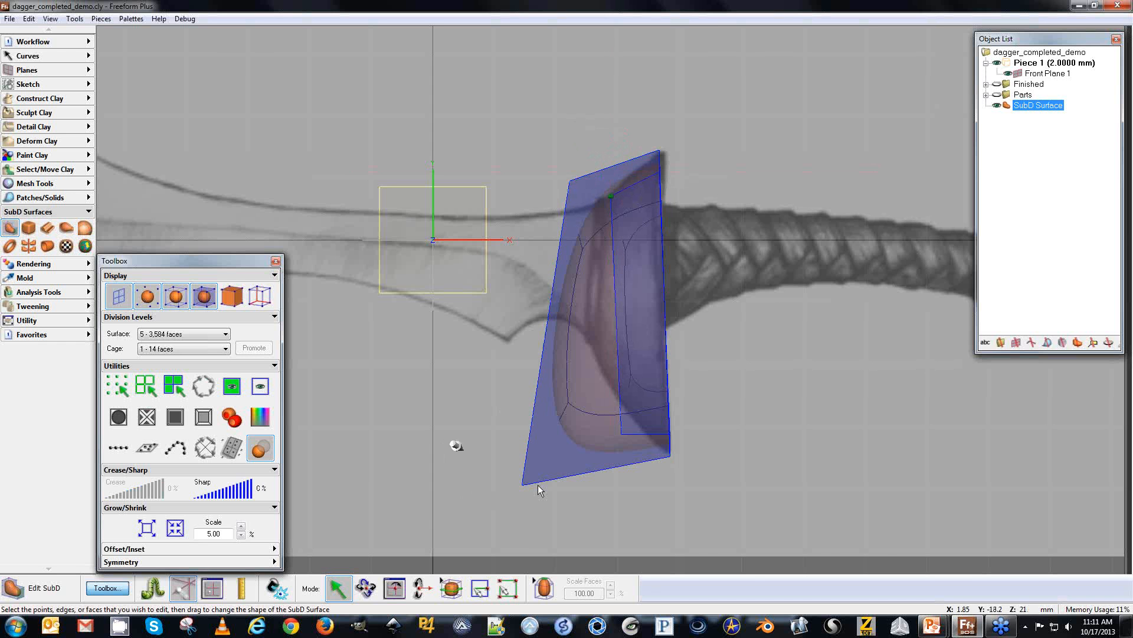
pyautogui.moveTo(451, 435); pyautogui.dragTo(621, 393)
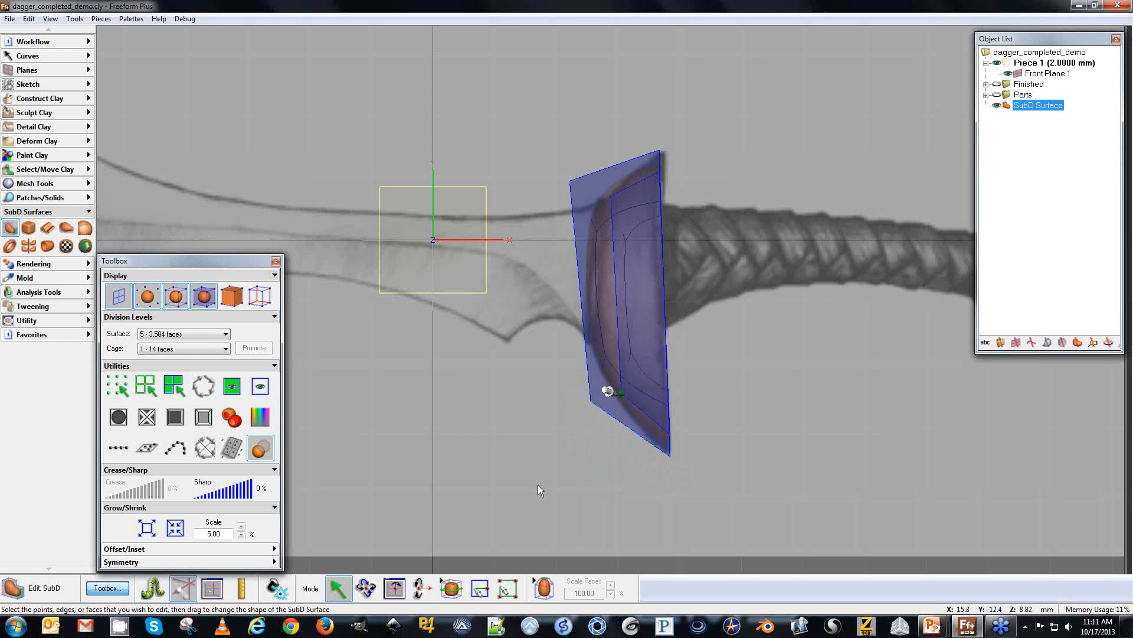
# Turn off See Through and raise the upper handle-side rim points to meet the sketched crossguard tip.
pyautogui.click(260, 448)
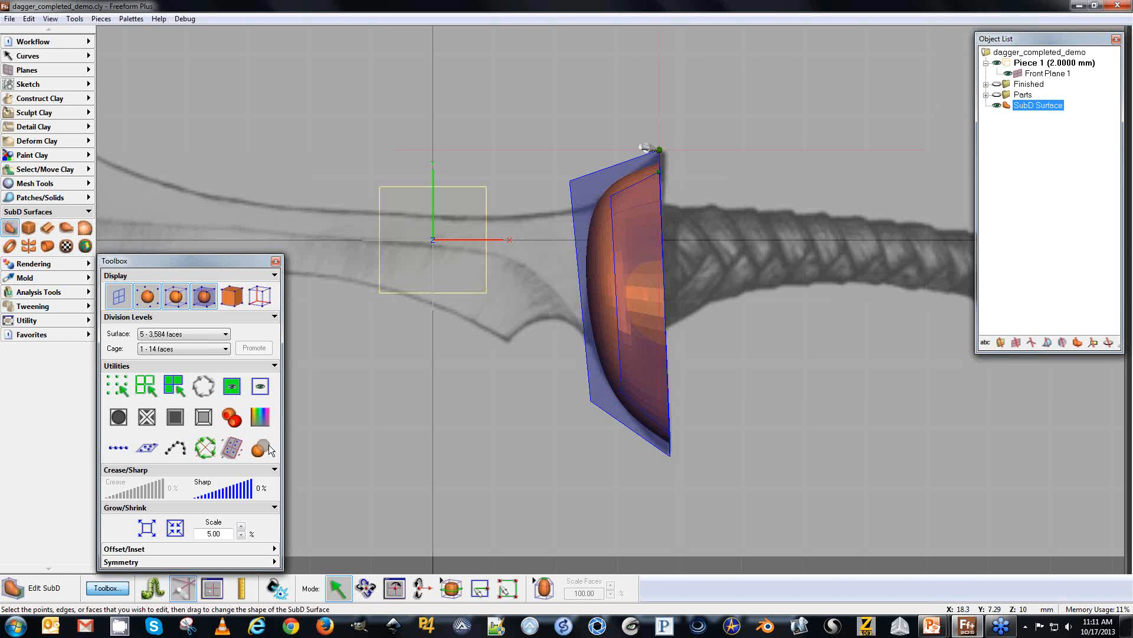
pyautogui.moveTo(660, 149)
pyautogui.mouseDown()
pyautogui.moveTo(659, 123)
pyautogui.moveTo(659, 133)
pyautogui.mouseUp()
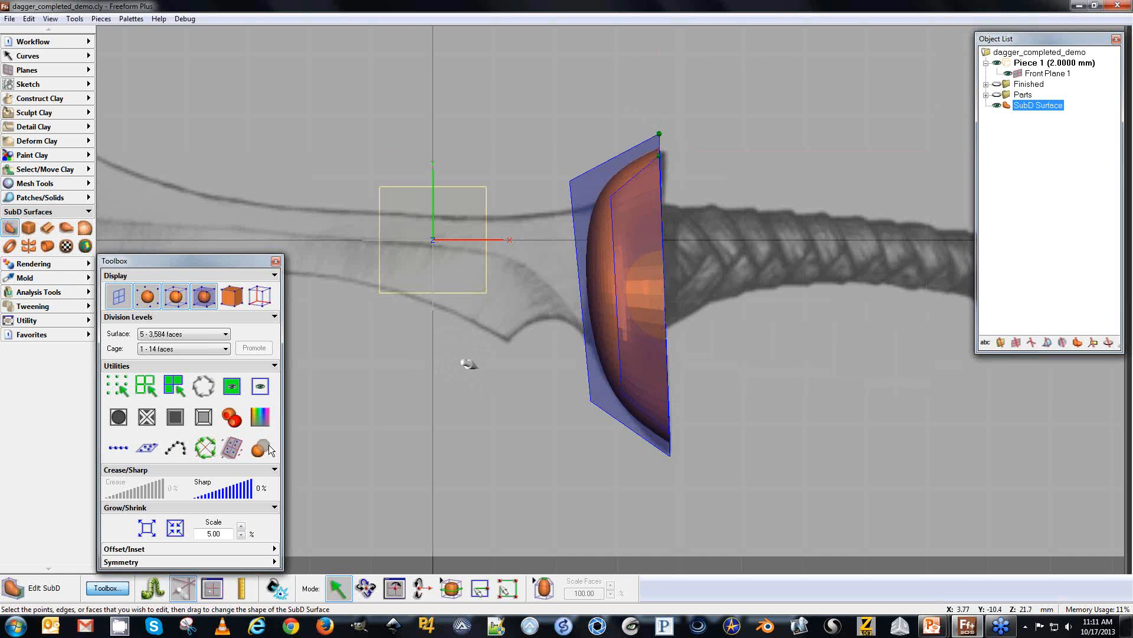
# Hide the sketch plane and move the lower cage corner points inward from both sides to narrow the crossguard's lower end.
pyautogui.press('p')
pyautogui.moveTo(385, 394); pyautogui.dragTo(791, 396, button='middle')
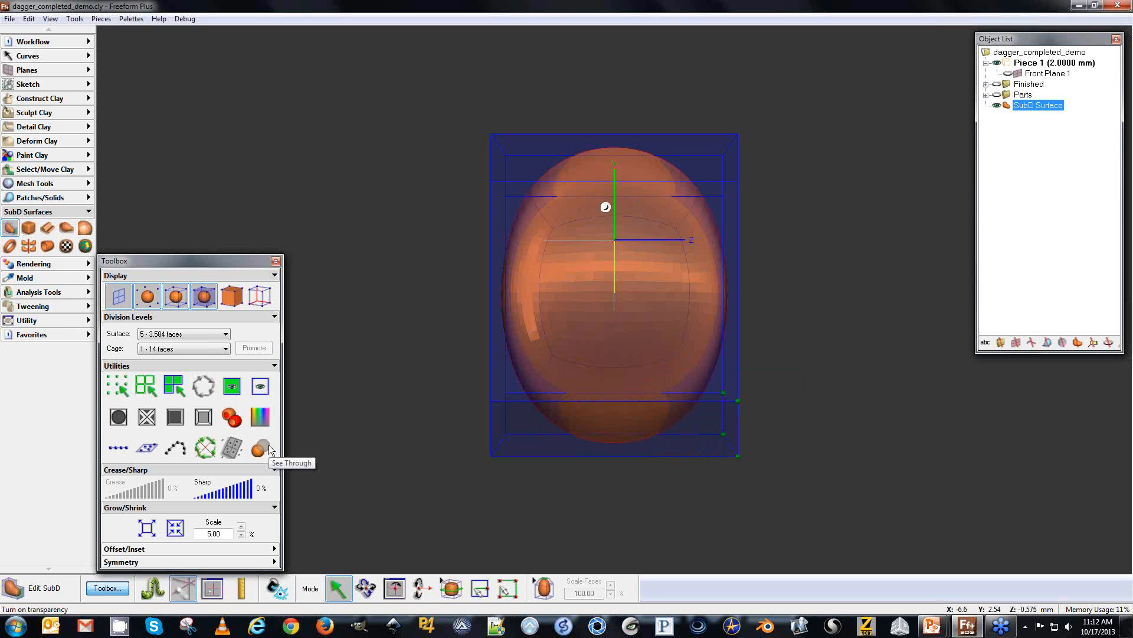
pyautogui.press('Left')
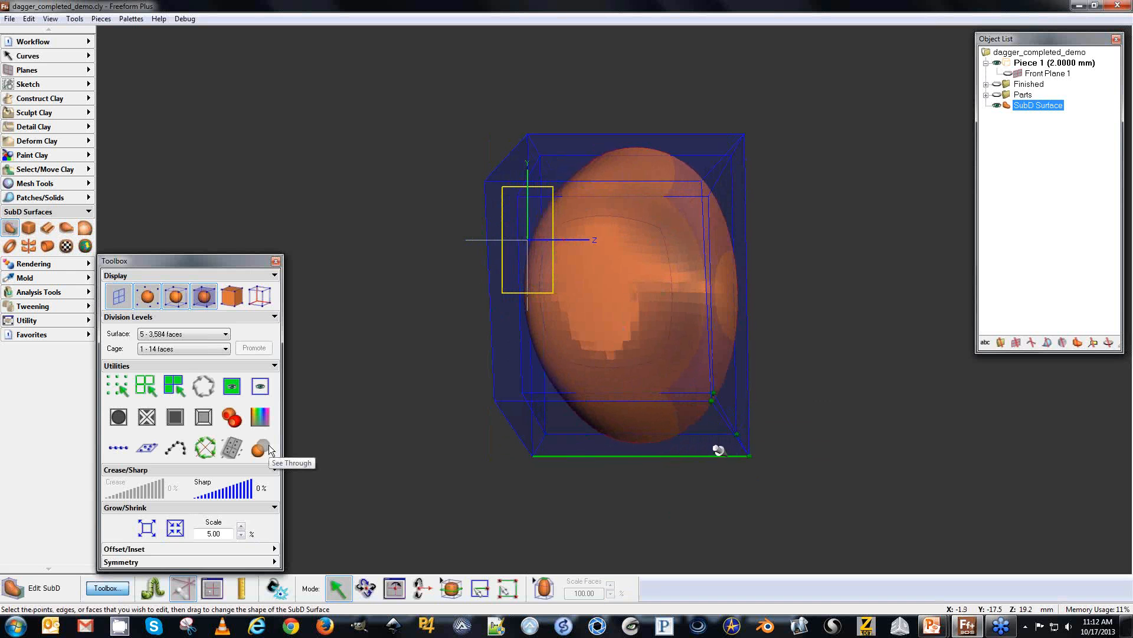
pyautogui.moveTo(749, 456); pyautogui.dragTo(718, 456)
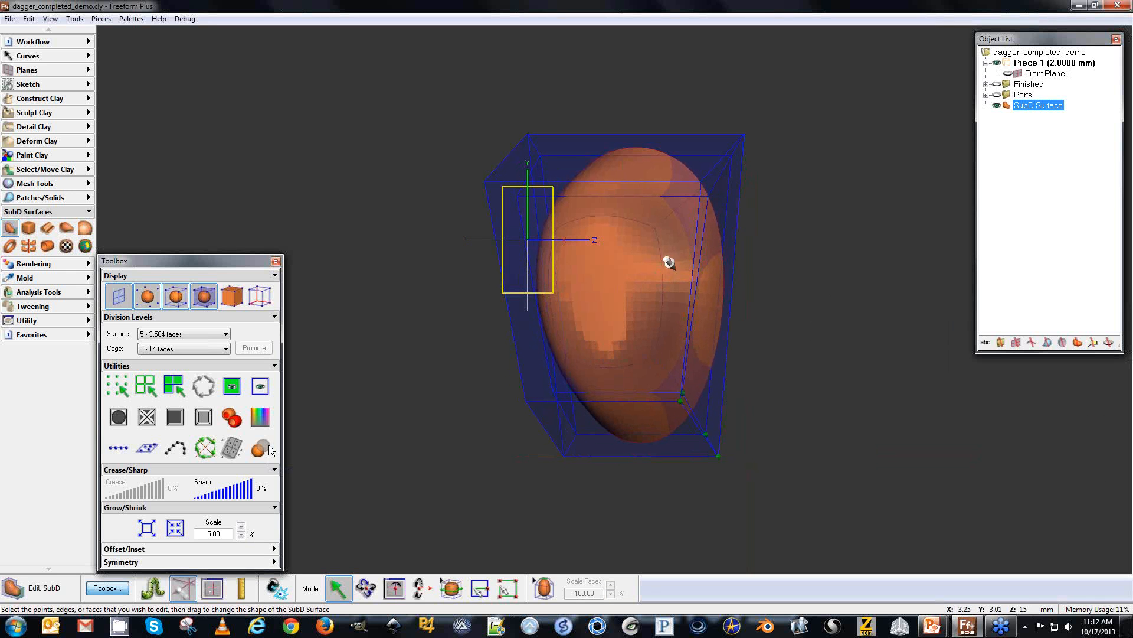
pyautogui.press('Left')
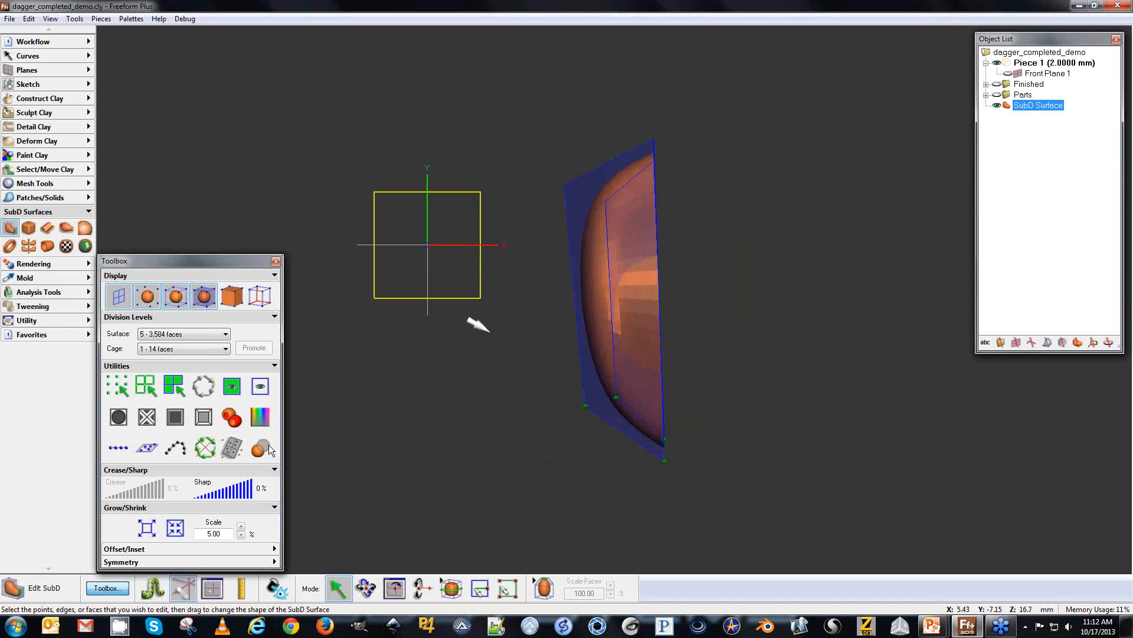
# Inset the crossguard's outer blade-side face to create a smaller face within it.
pyautogui.moveTo(490, 331); pyautogui.dragTo(518, 431, button='middle')
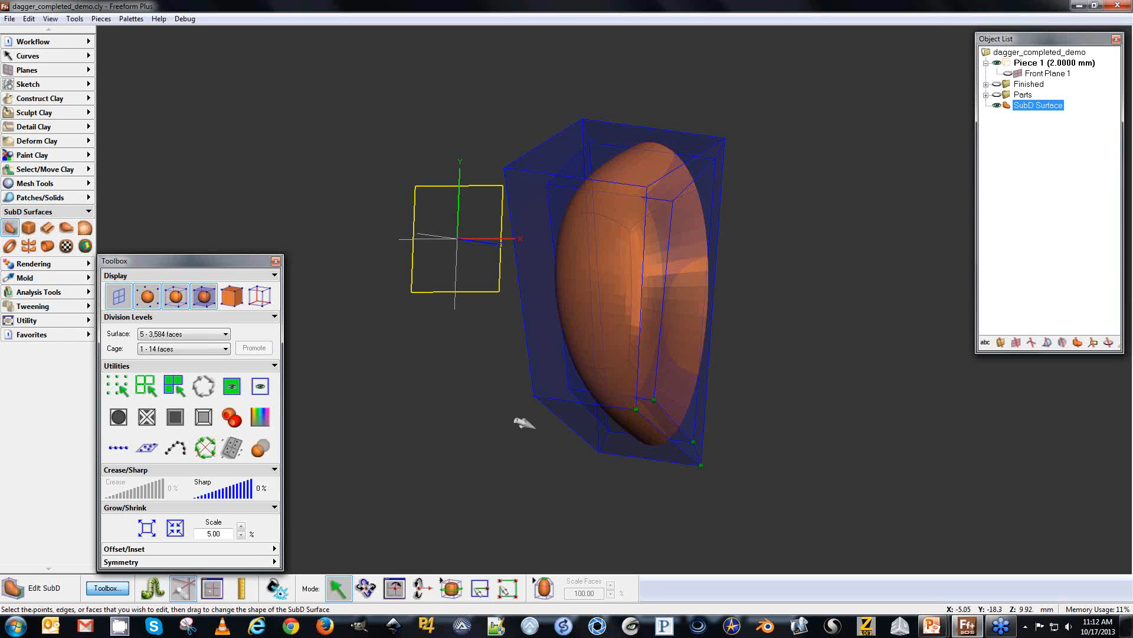
pyautogui.click(550, 252)
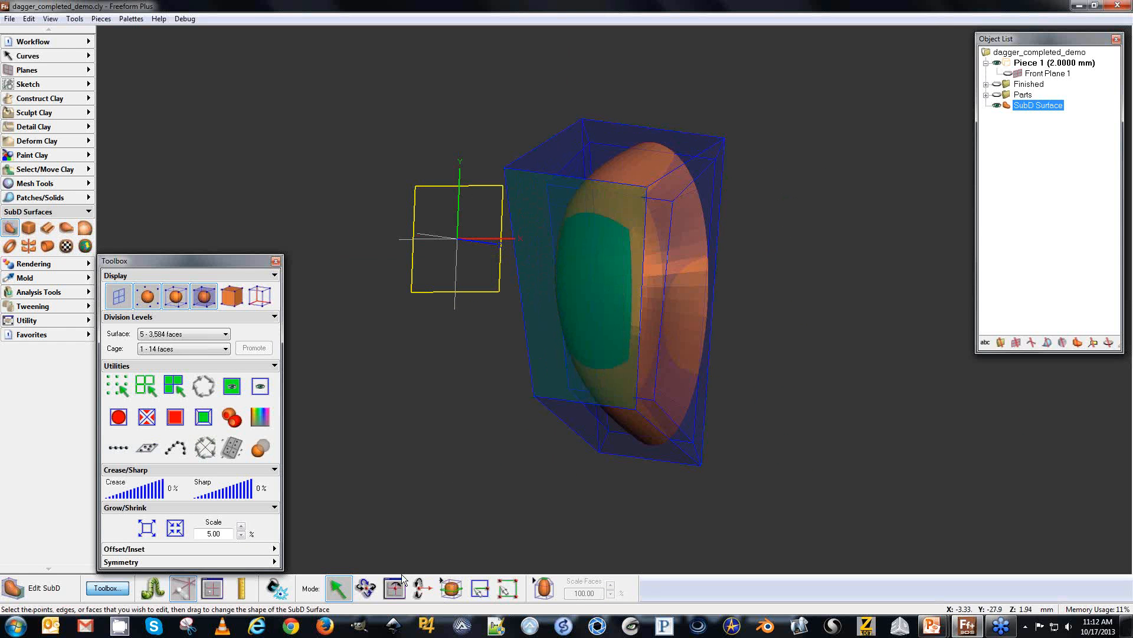
pyautogui.click(206, 423)
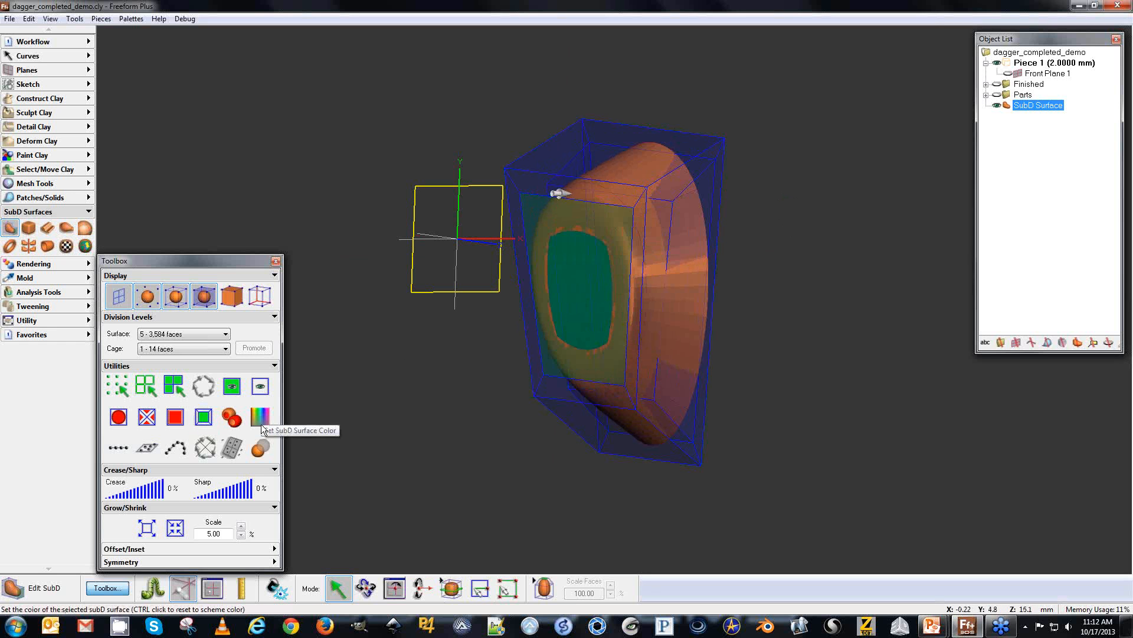
# Narrow the inset blade-side face by repeatedly shrinking its two short edges at a 5.00 % scale.
pyautogui.click(563, 198)
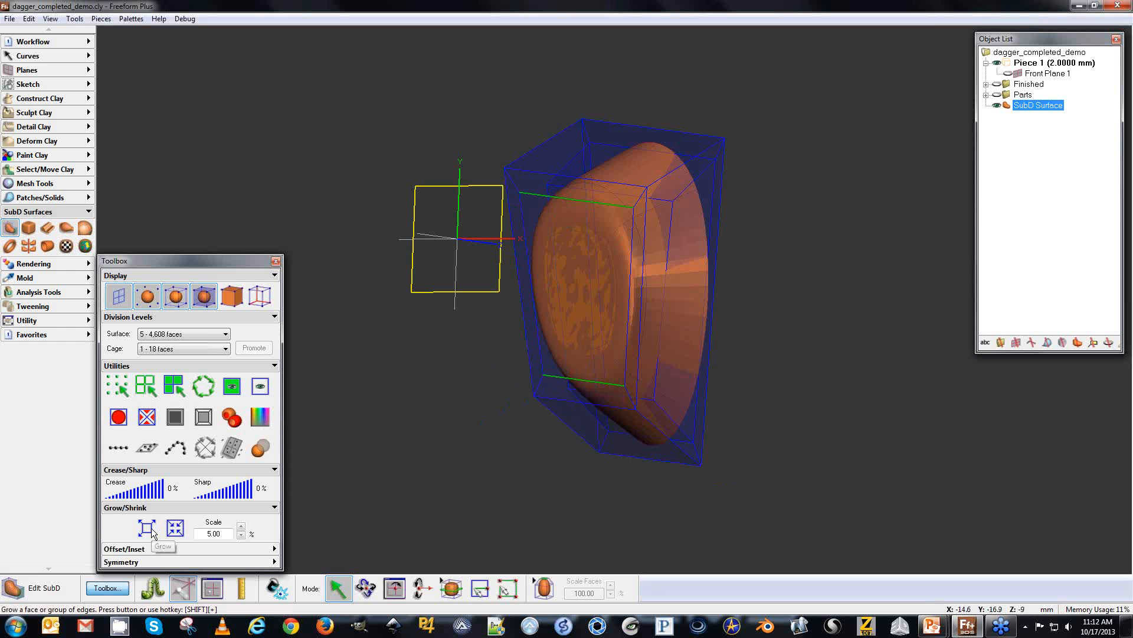
pyautogui.click(175, 527)
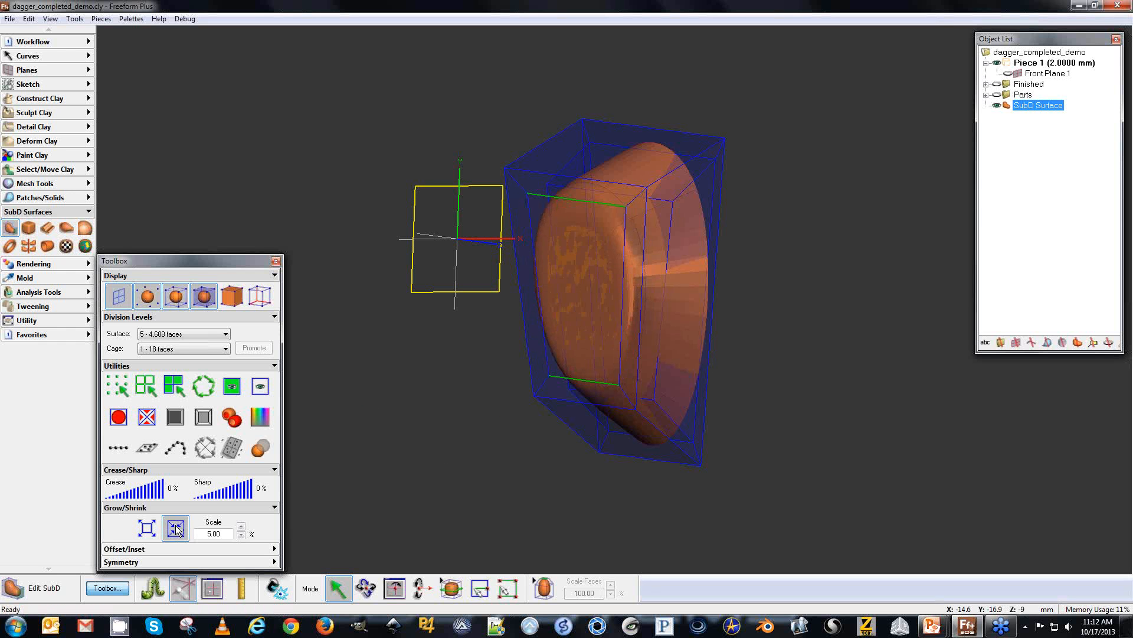
pyautogui.click(178, 524)
pyautogui.click(178, 524)
pyautogui.click(178, 524)
pyautogui.click(178, 524)
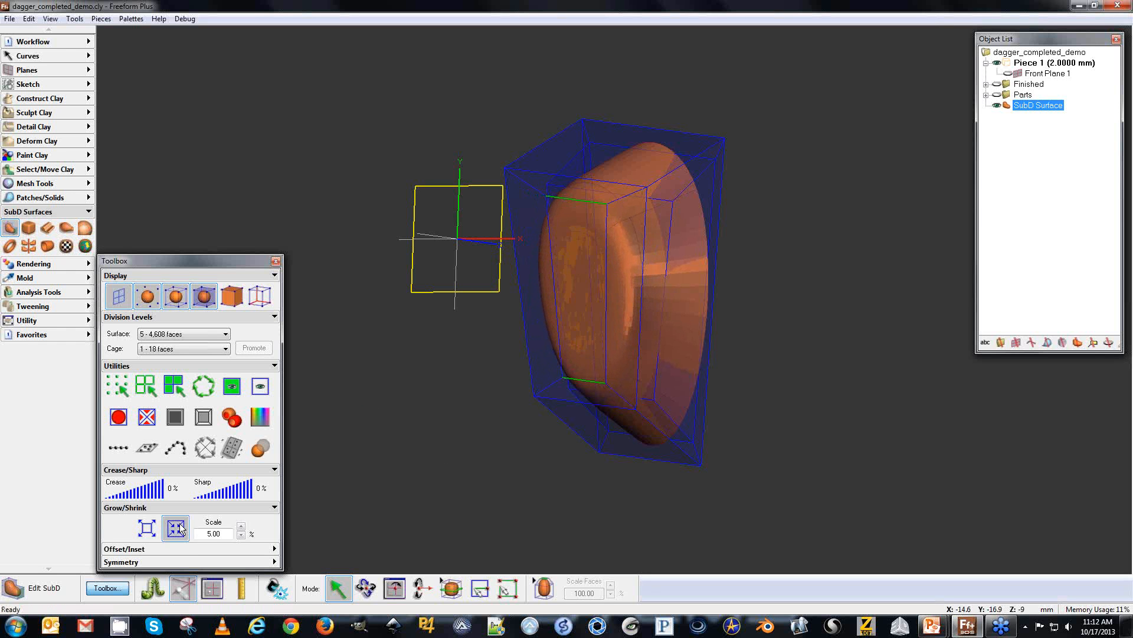
pyautogui.click(178, 524)
pyautogui.click(178, 525)
pyautogui.click(180, 524)
pyautogui.click(179, 524)
pyautogui.click(181, 528)
pyautogui.click(181, 529)
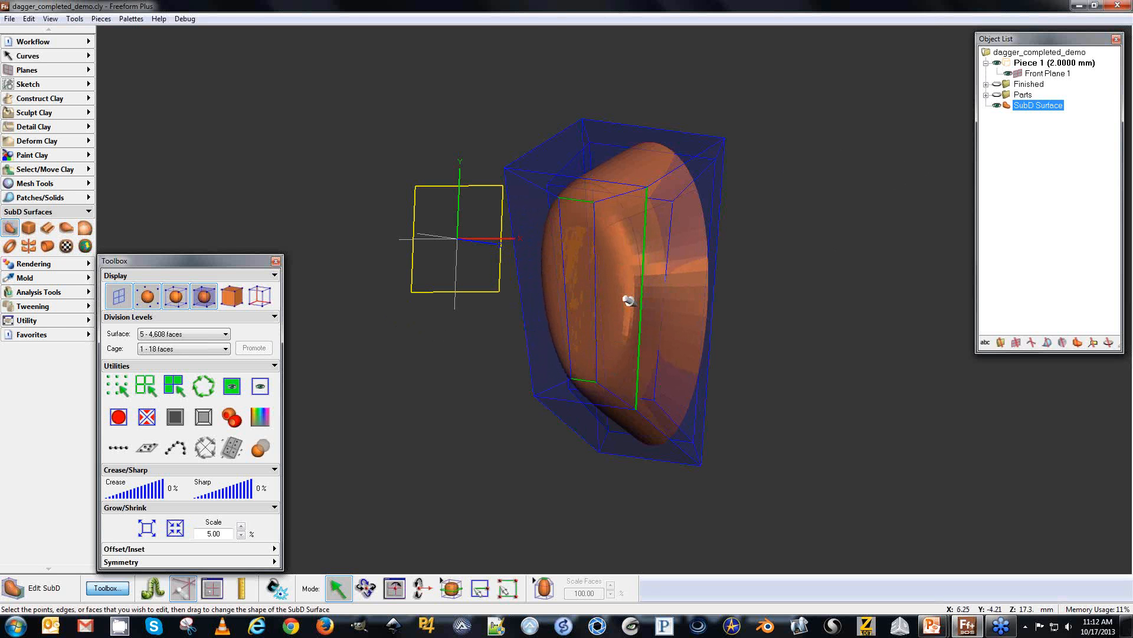
# Show the sketch plane, shrink the inset face's long edges to fit the sketched blade's width, then deselect the surface and hide the plane.
pyautogui.press('i')
pyautogui.press('space')
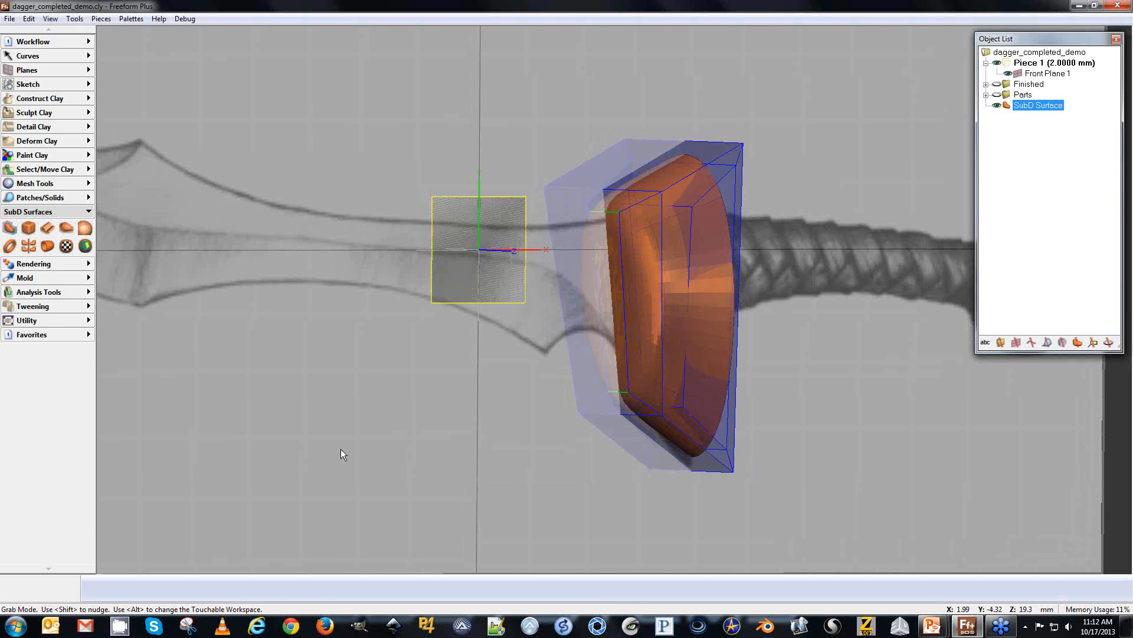
pyautogui.press('space')
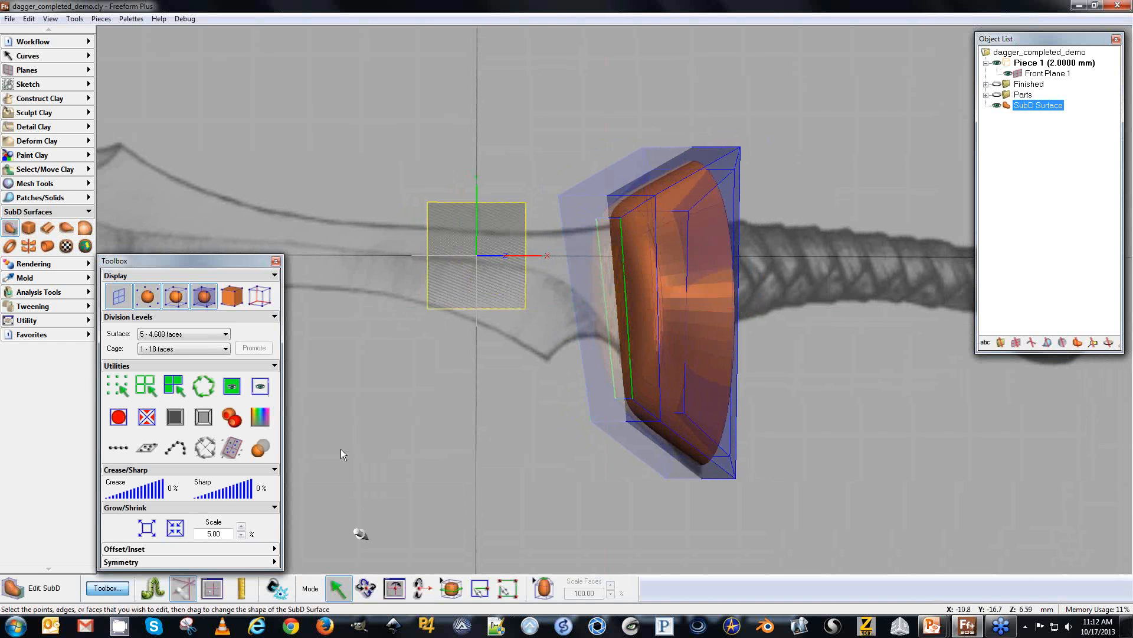
pyautogui.click(177, 528)
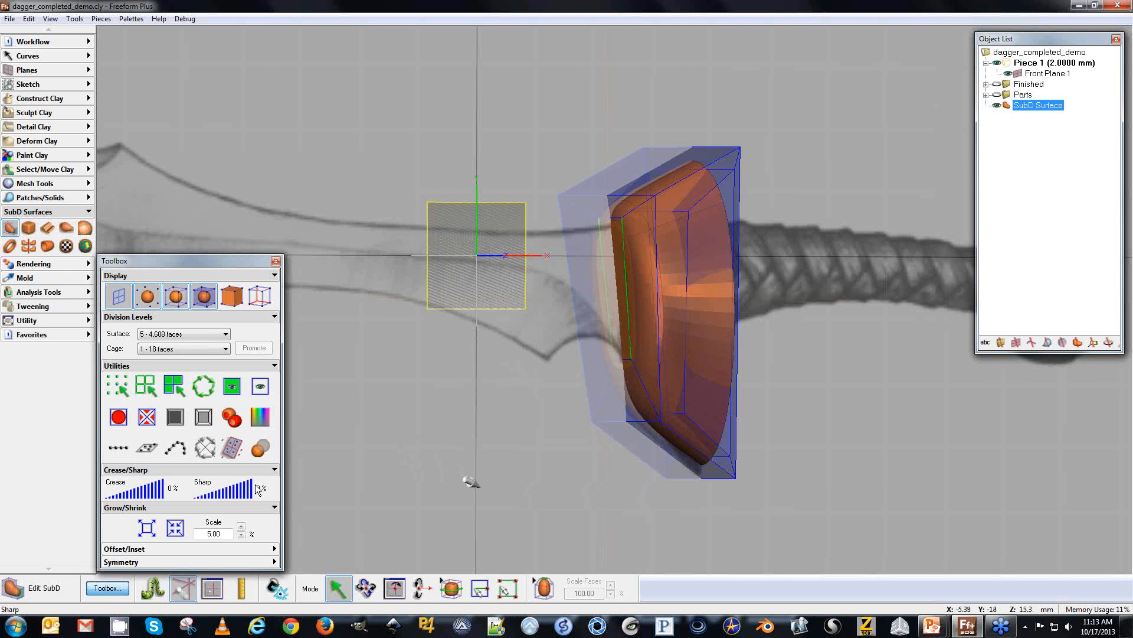
pyautogui.click(485, 481)
pyautogui.write('ii')
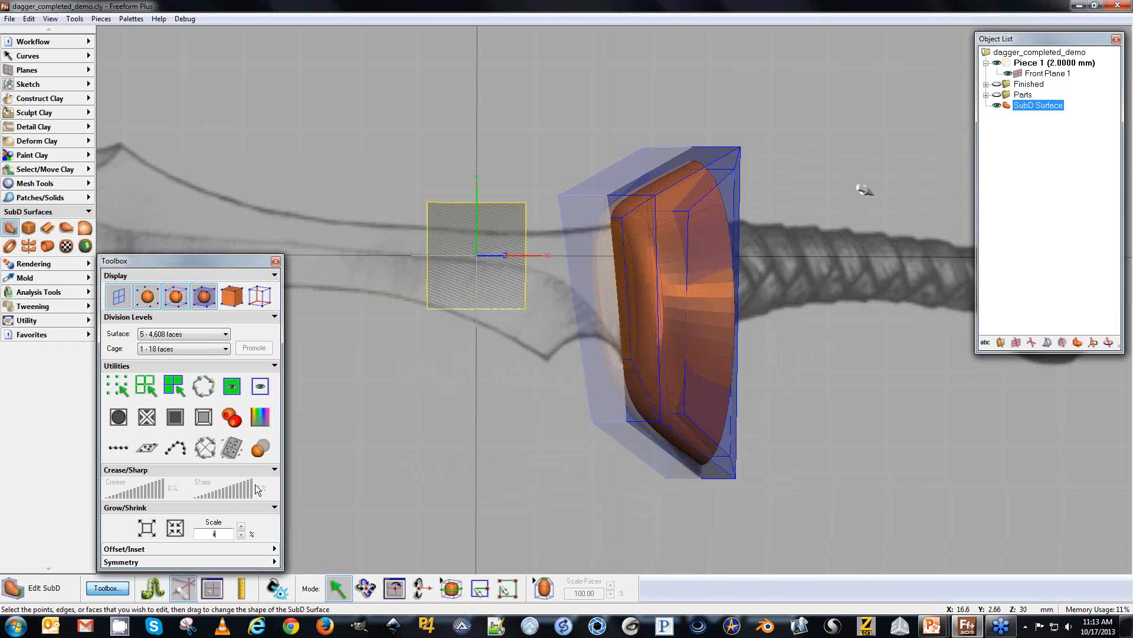
pyautogui.click(1033, 161)
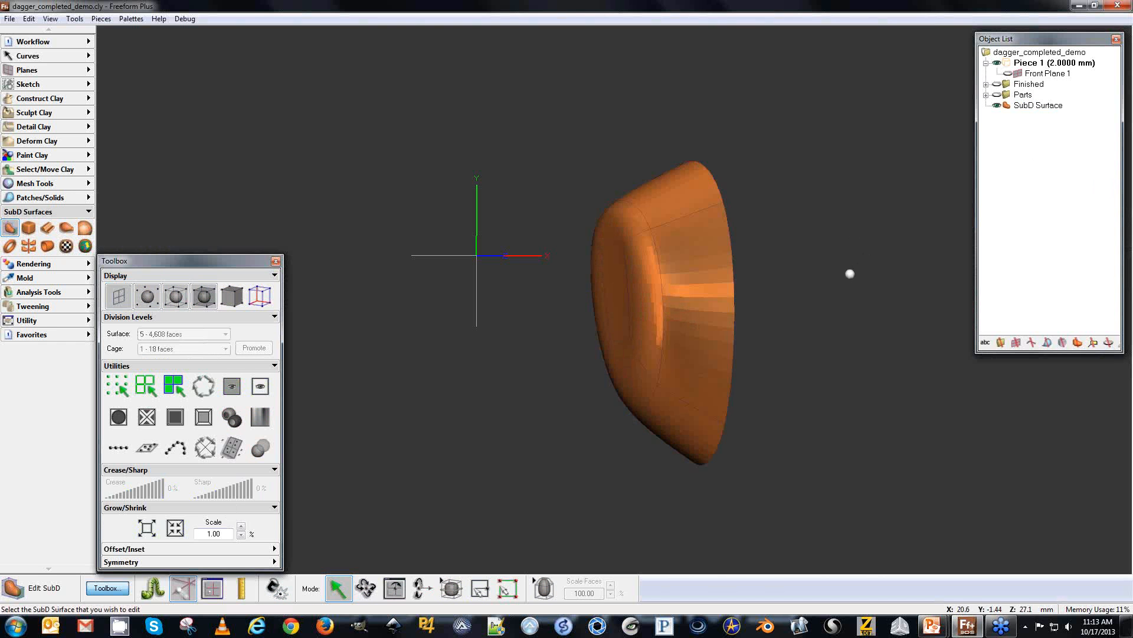
# Inset the floor face inside the crossguard's hollow and extrude the new face slightly toward the opening.
pyautogui.moveTo(850, 273); pyautogui.dragTo(970, 187, button='middle')
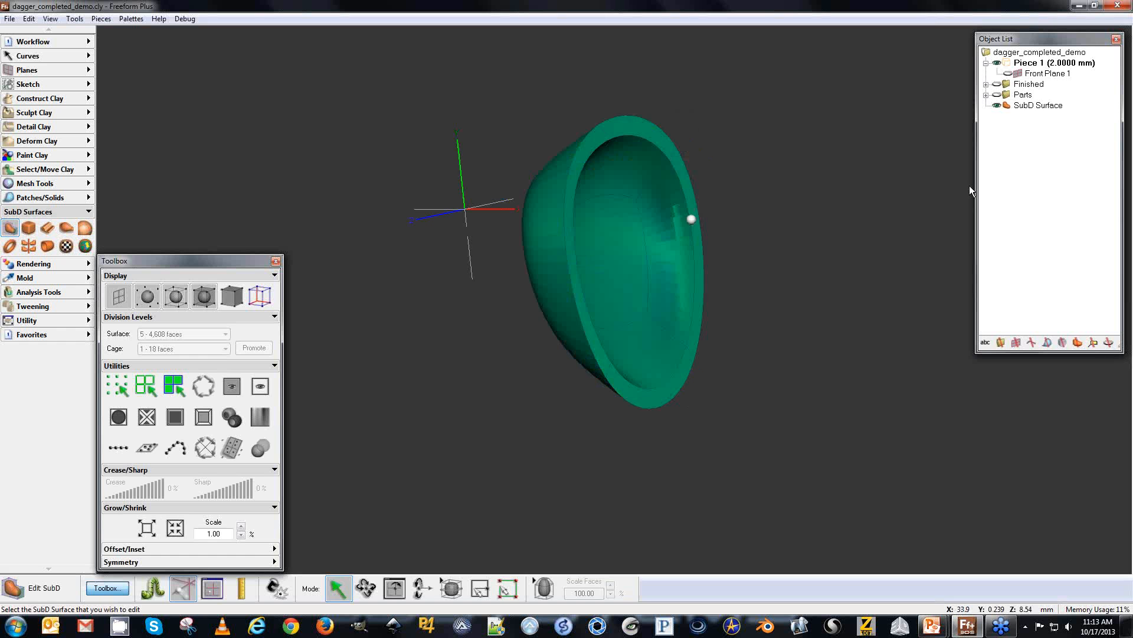
pyautogui.click(691, 218)
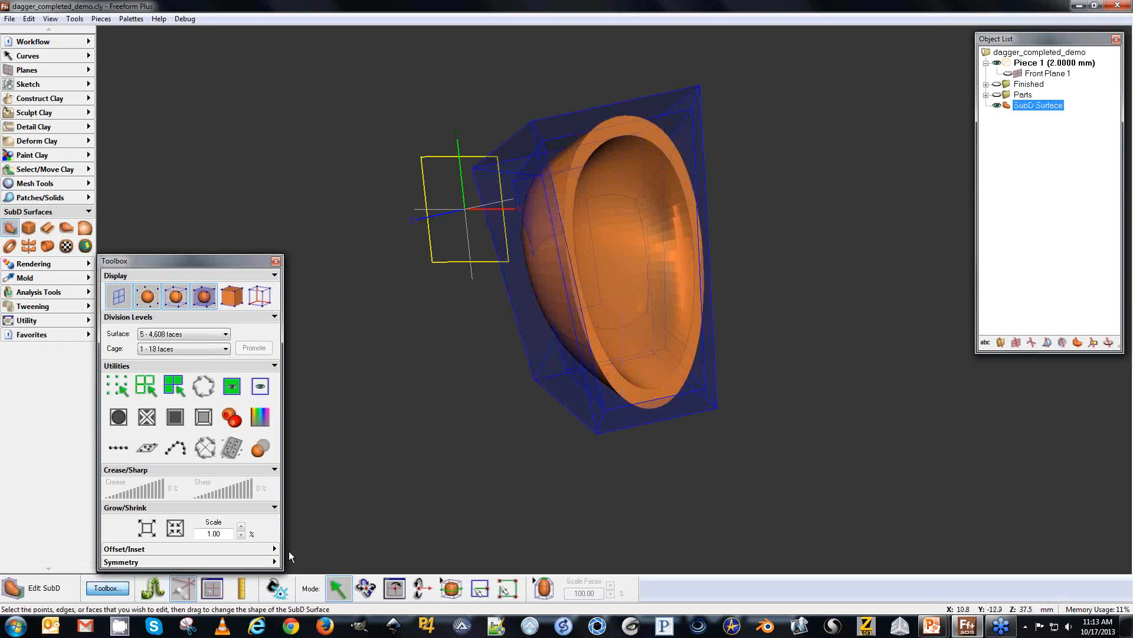
pyautogui.click(608, 234)
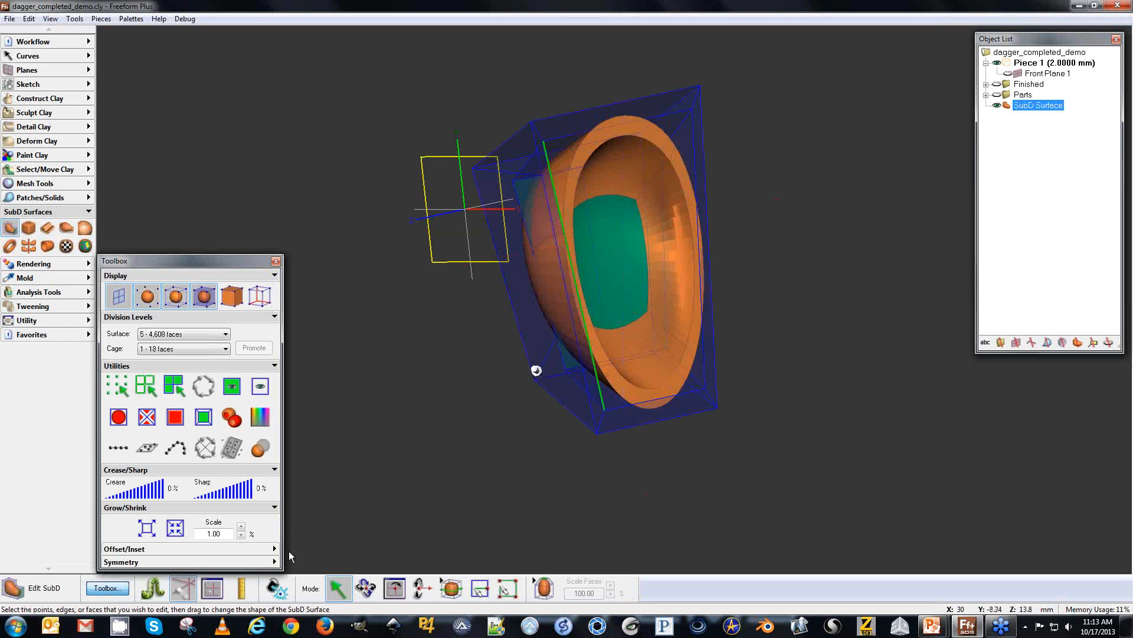
pyautogui.click(203, 418)
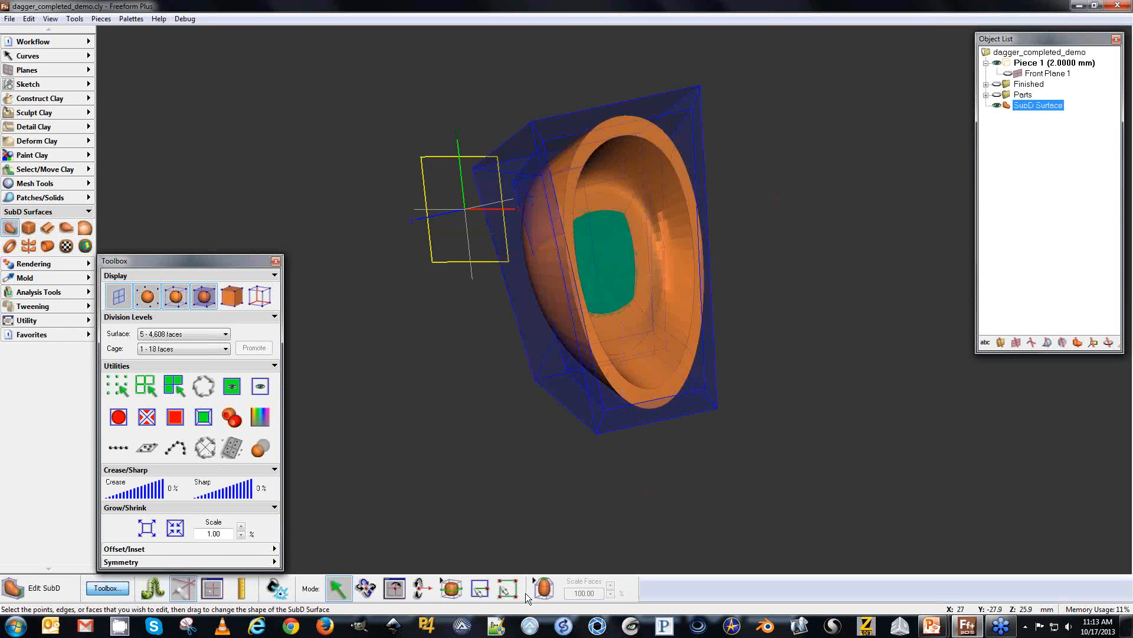
pyautogui.click(545, 588)
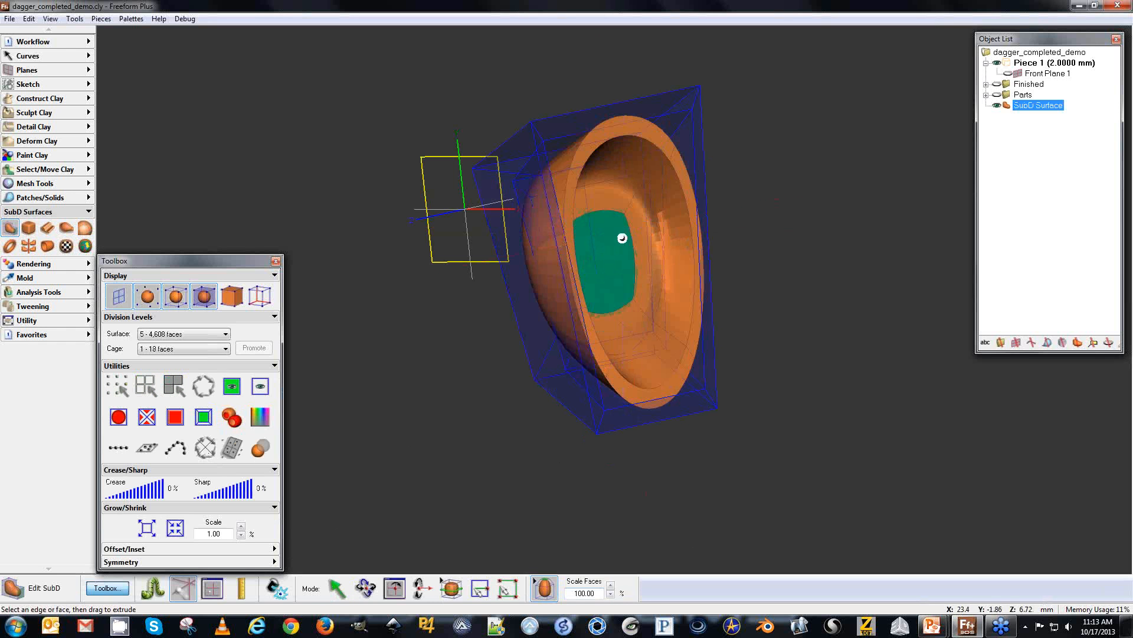
pyautogui.moveTo(608, 227); pyautogui.dragTo(619, 226)
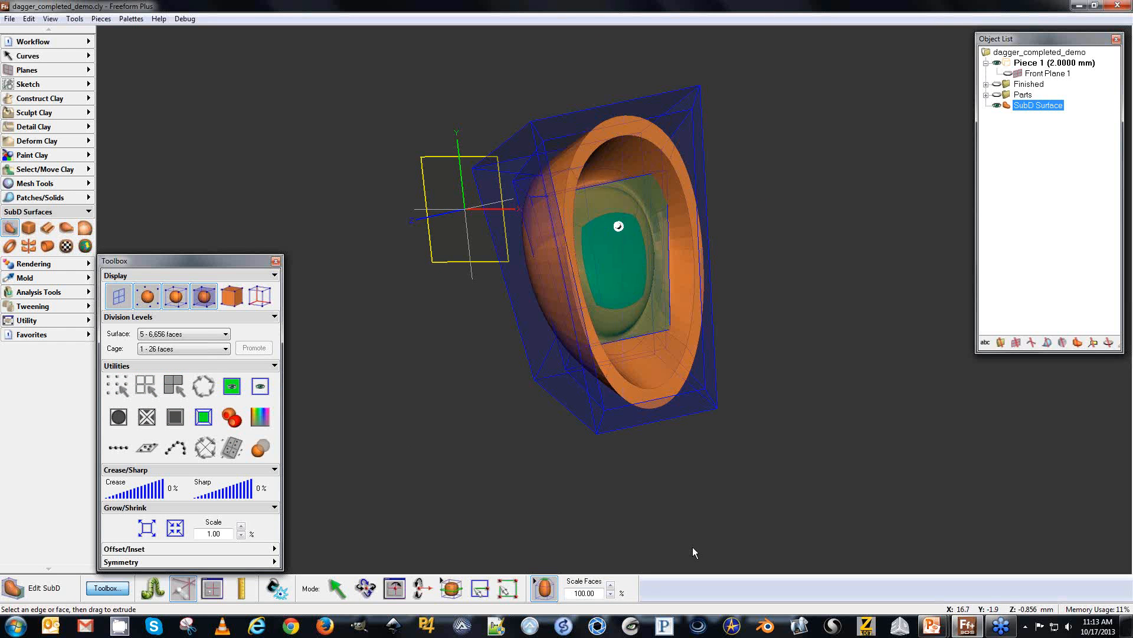
# Narrow the raised face inside the hollow by shrinking its short edges at a 1.00 % scale, and crease its border edges to 74 %.
pyautogui.press('space')
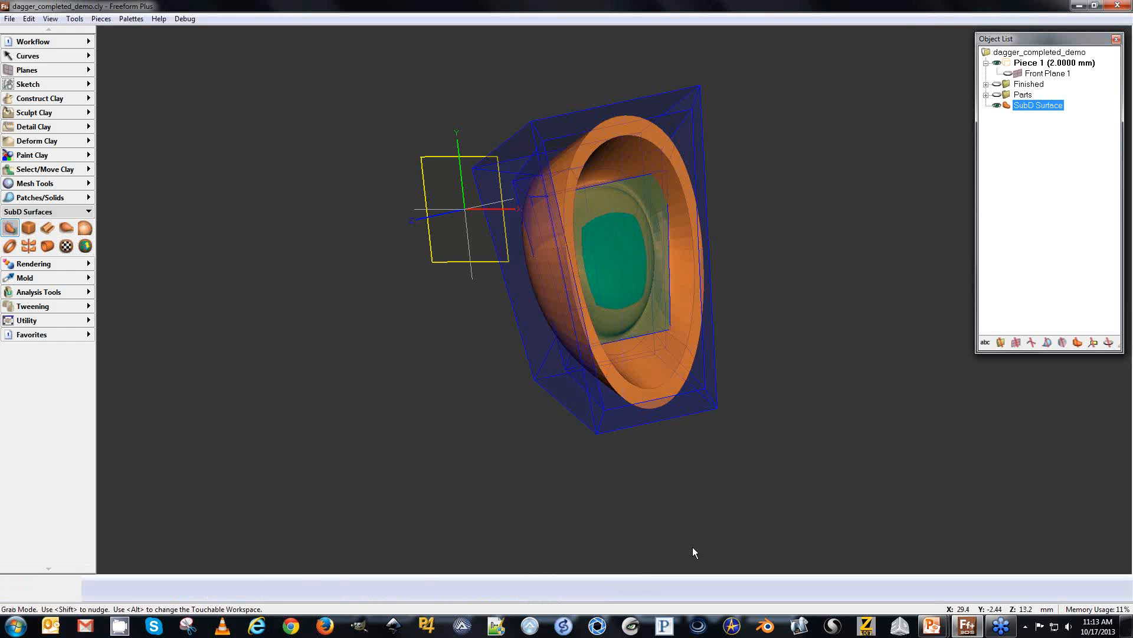
pyautogui.press('space')
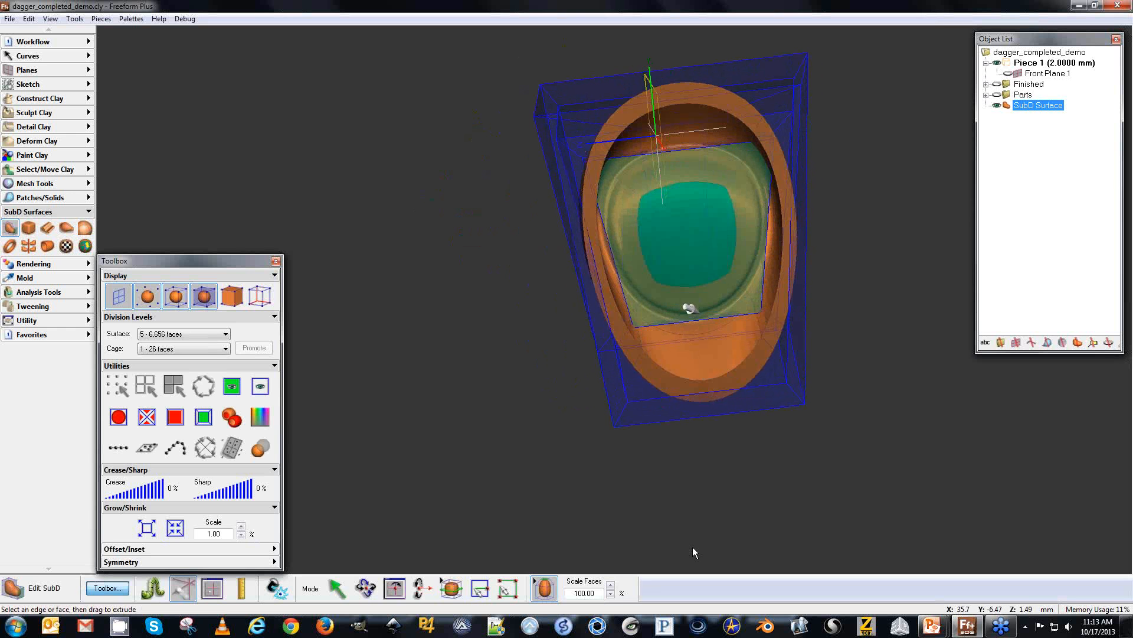
pyautogui.click(336, 589)
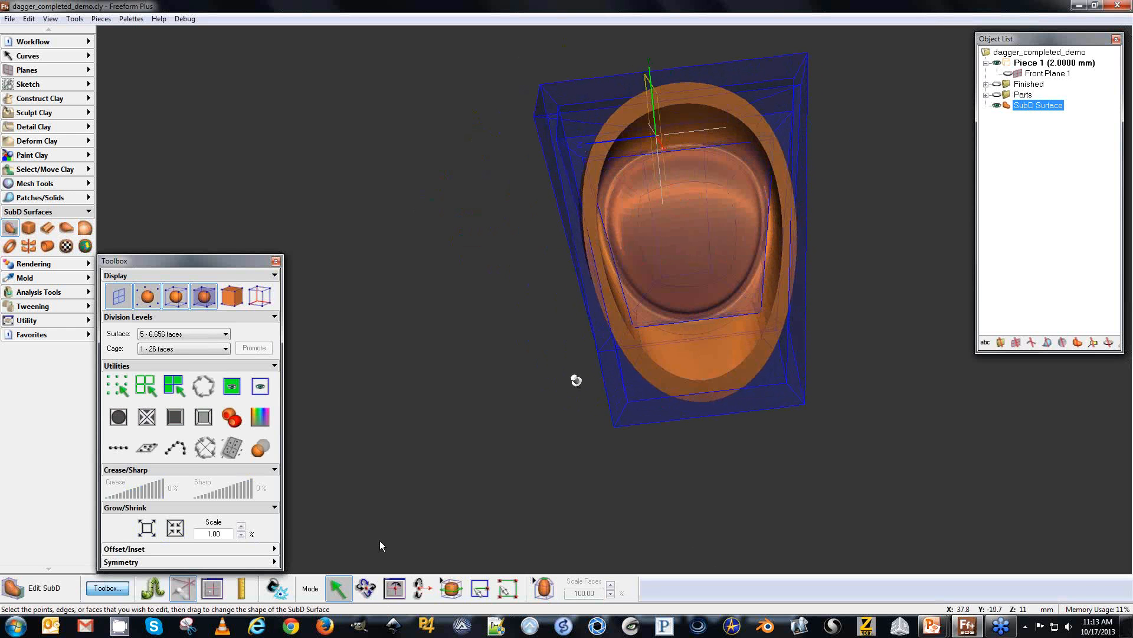
pyautogui.click(710, 313)
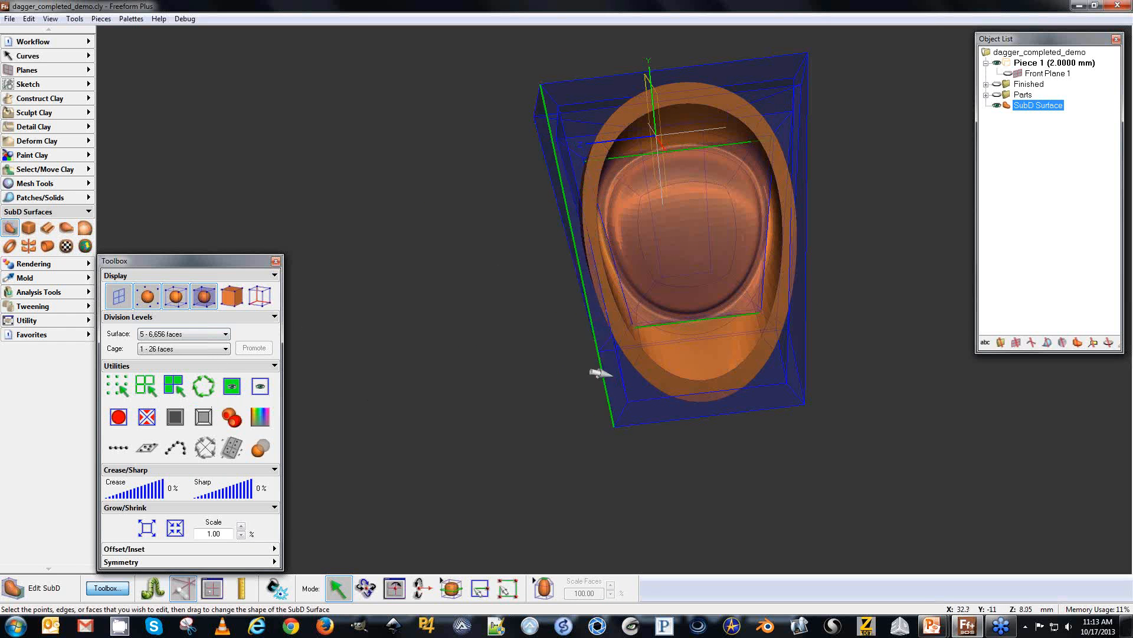
pyautogui.press('-')
pyautogui.press('-')
pyautogui.press('-')
pyautogui.press('-')
pyautogui.press('-')
pyautogui.press('-')
pyautogui.press('-')
pyautogui.press('-')
pyautogui.press('-')
pyautogui.press('-')
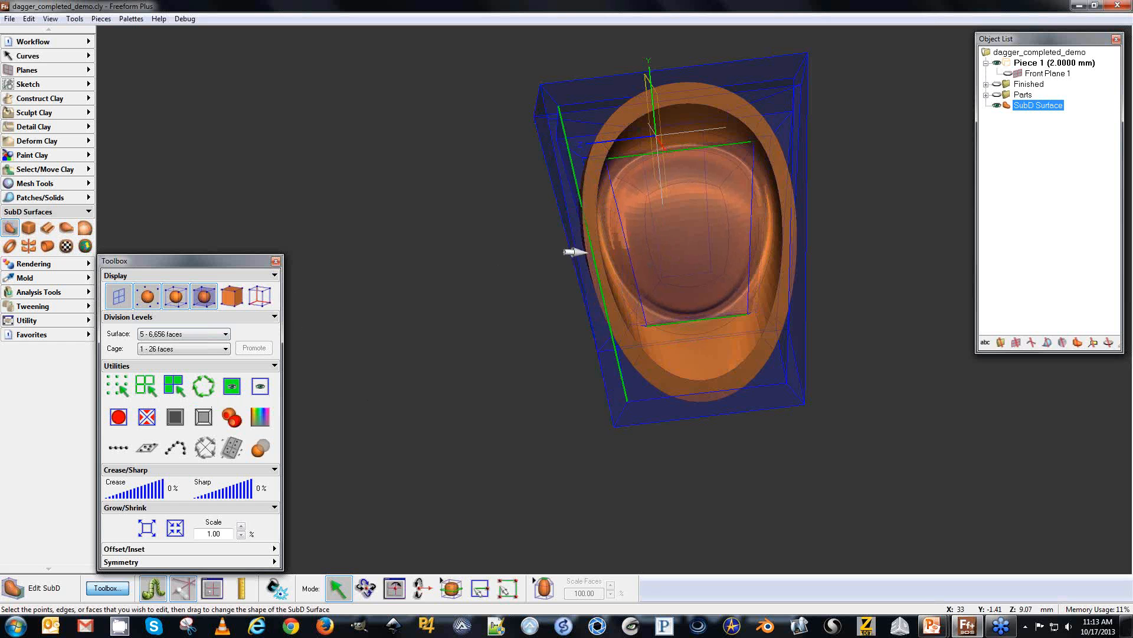
pyautogui.press('-')
pyautogui.press('-')
pyautogui.press('-')
pyautogui.press('-')
pyautogui.press('-')
pyautogui.press('-')
pyautogui.press('-')
pyautogui.press('-')
pyautogui.press('-')
pyautogui.press('-')
pyautogui.press('-')
pyautogui.press('-')
pyautogui.press('-')
pyautogui.press('-')
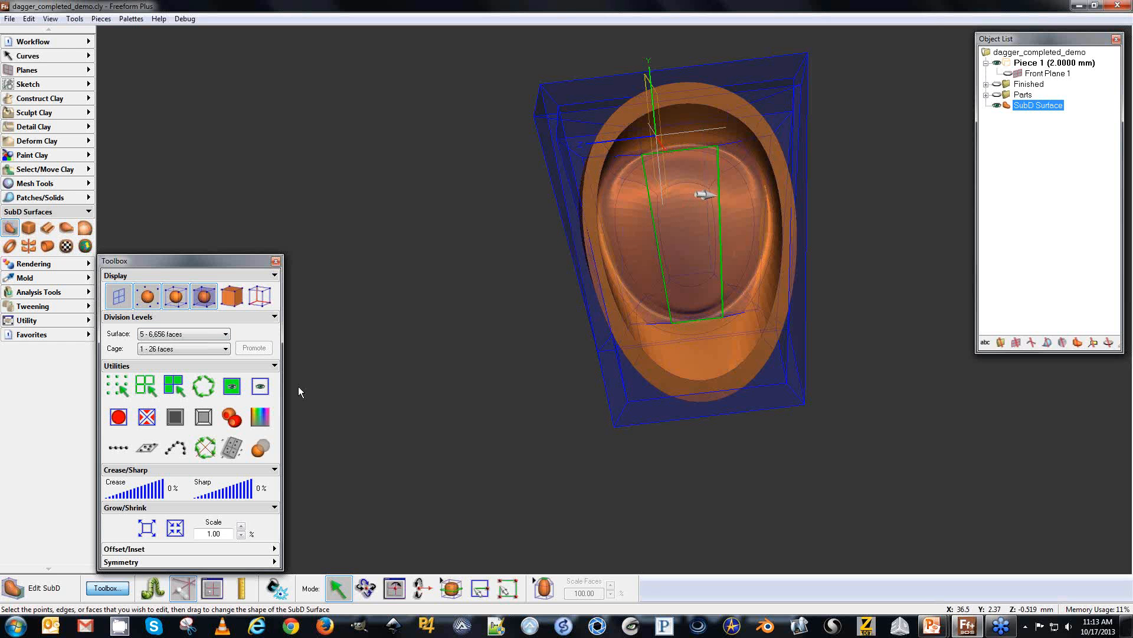
pyautogui.moveTo(135, 502); pyautogui.dragTo(149, 499)
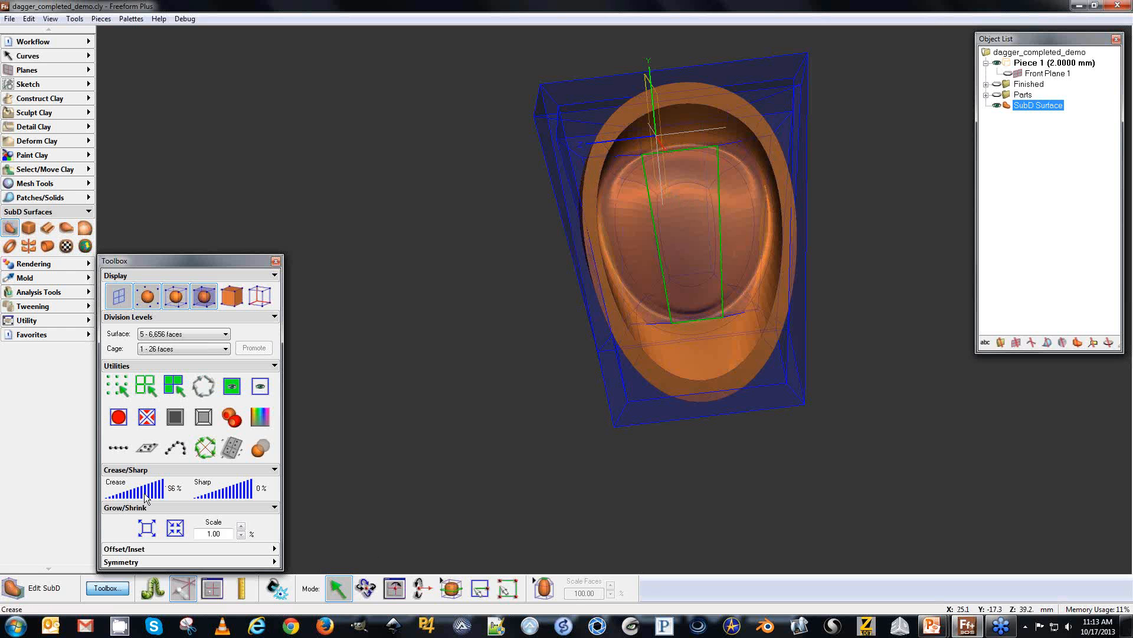
# Extrude the narrow inset face on the crossguard's blade side outward to form a collar for the blade.
pyautogui.press('space')
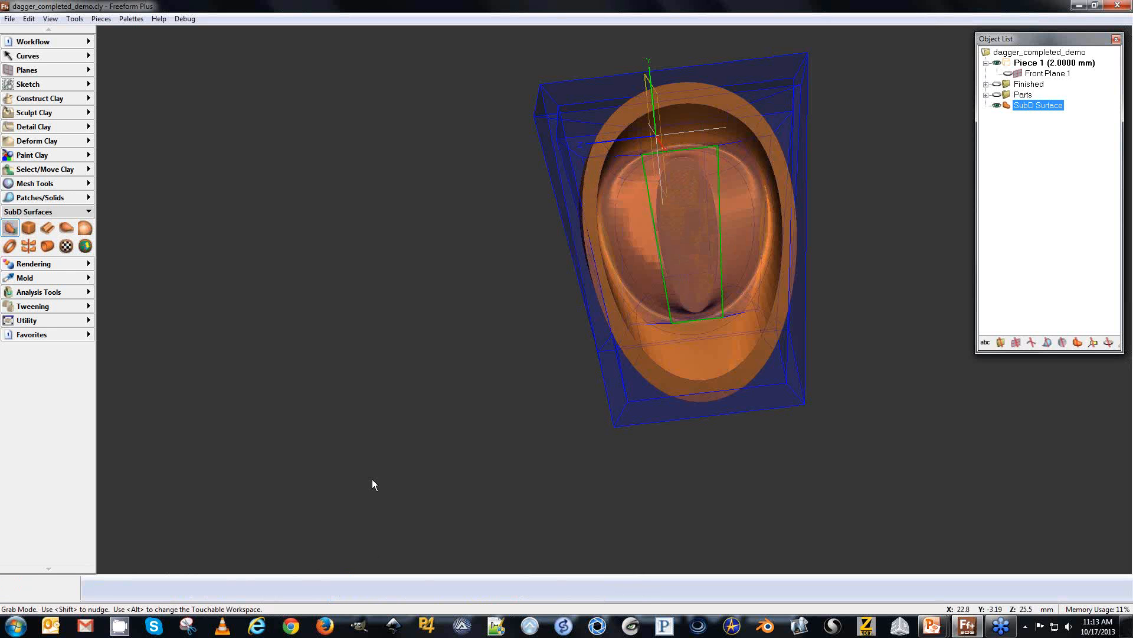
pyautogui.press('space')
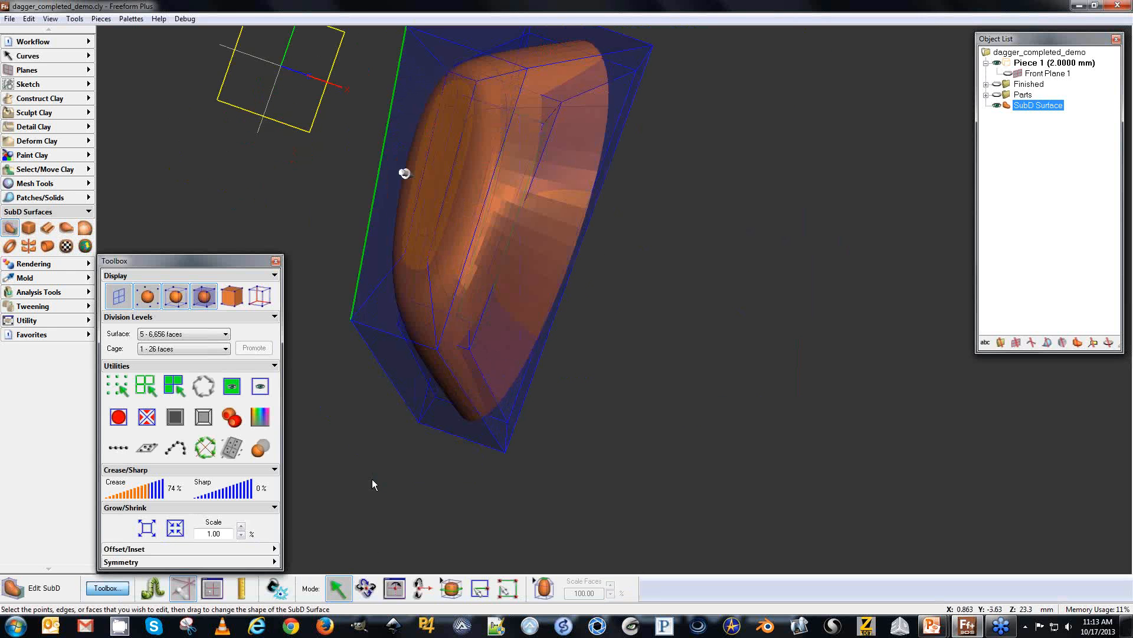
pyautogui.click(431, 169)
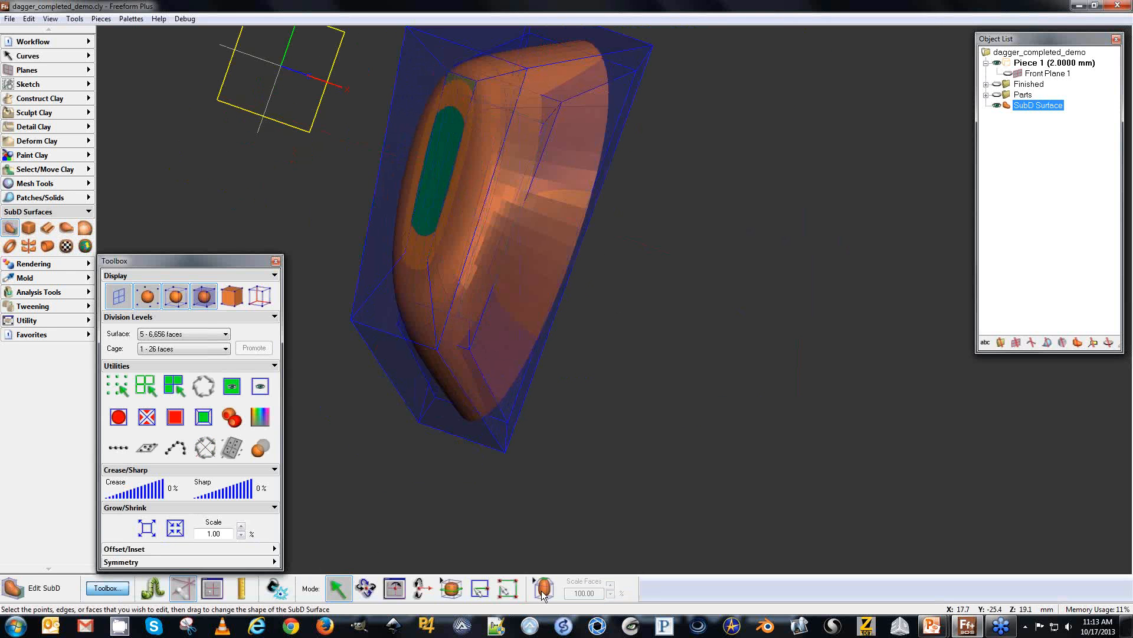
pyautogui.click(542, 590)
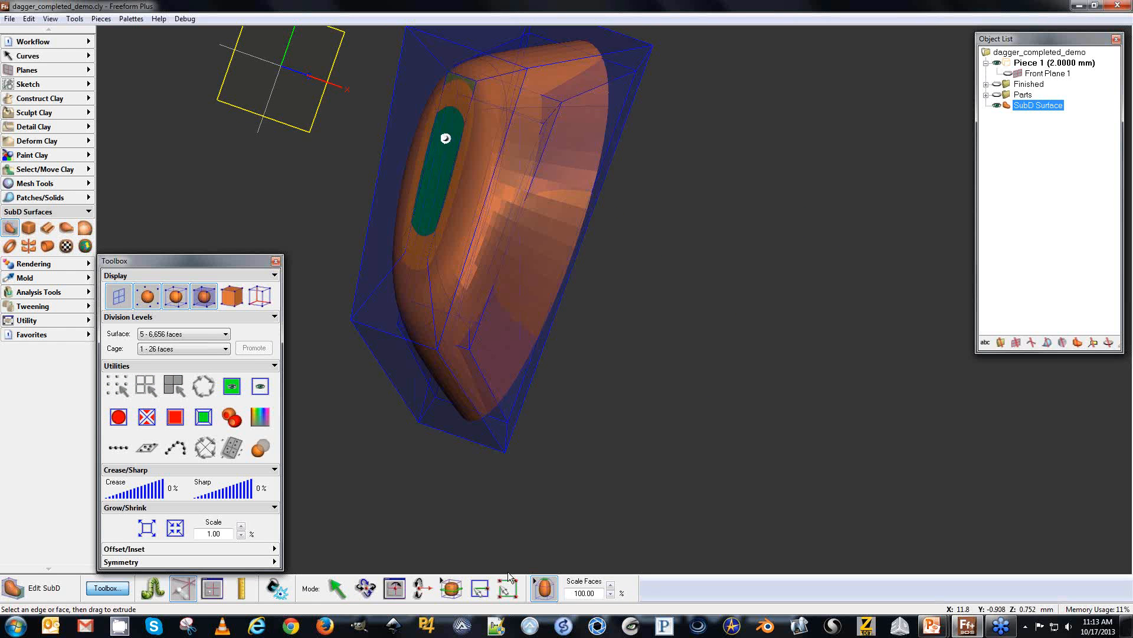
pyautogui.moveTo(446, 140); pyautogui.dragTo(424, 133)
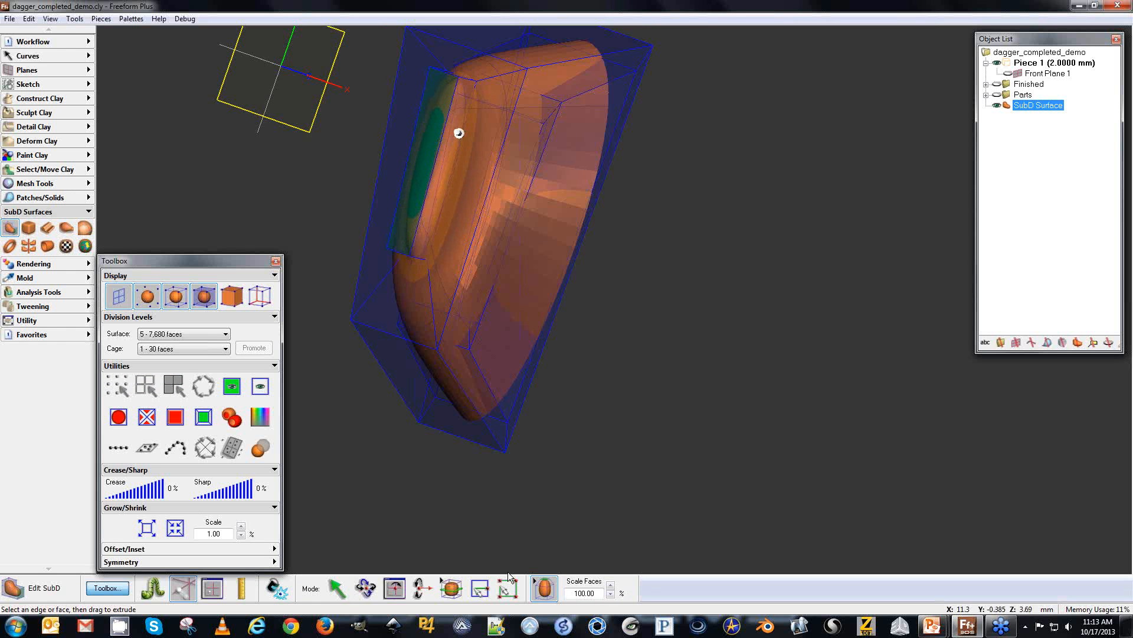
# Crease the blade collar's outer edges to 63 % and its base edges to 54 %.
pyautogui.click(339, 588)
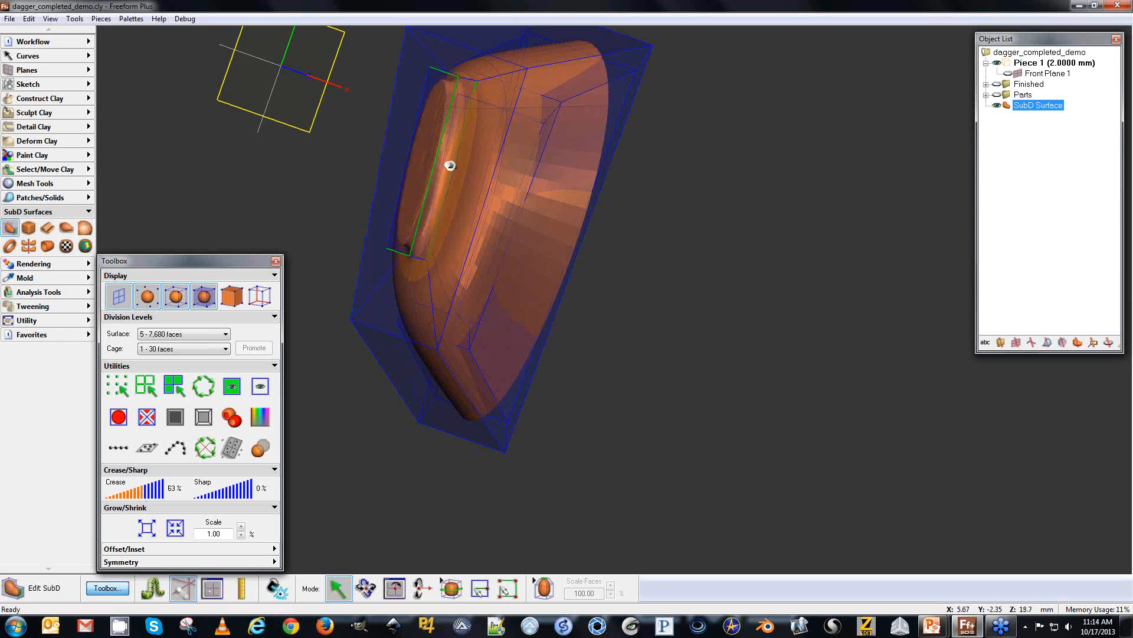
pyautogui.click(129, 495)
pyautogui.moveTo(129, 493); pyautogui.dragTo(144, 492)
# Deselect the surface, show the sketch plane and view the crossguard against the dagger sketch from the front.
pyautogui.press('space')
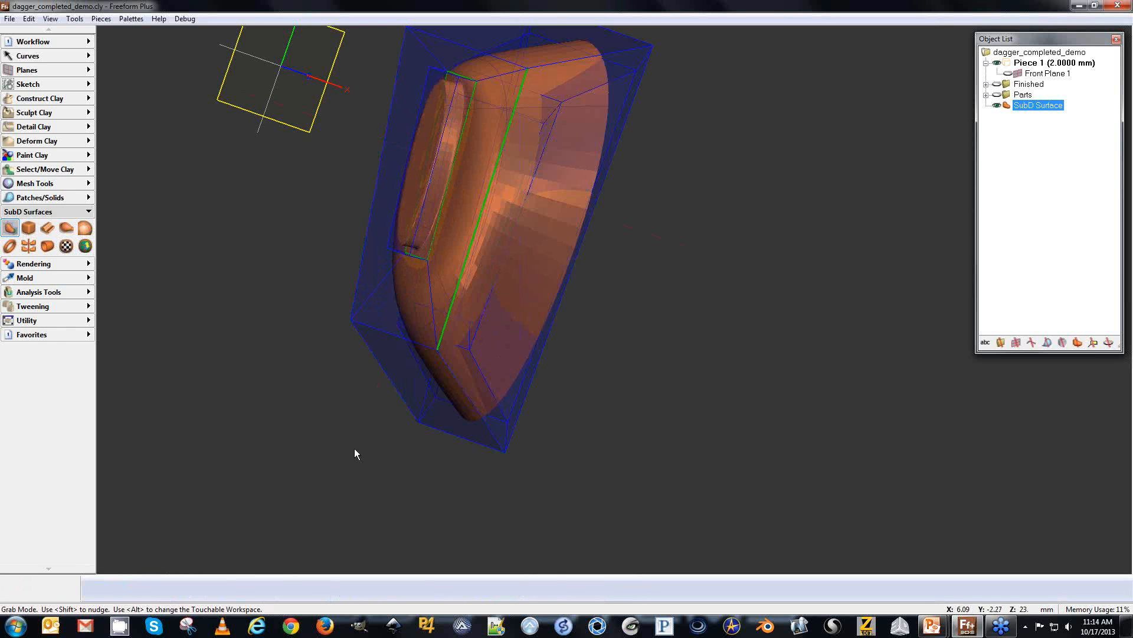
pyautogui.press('space')
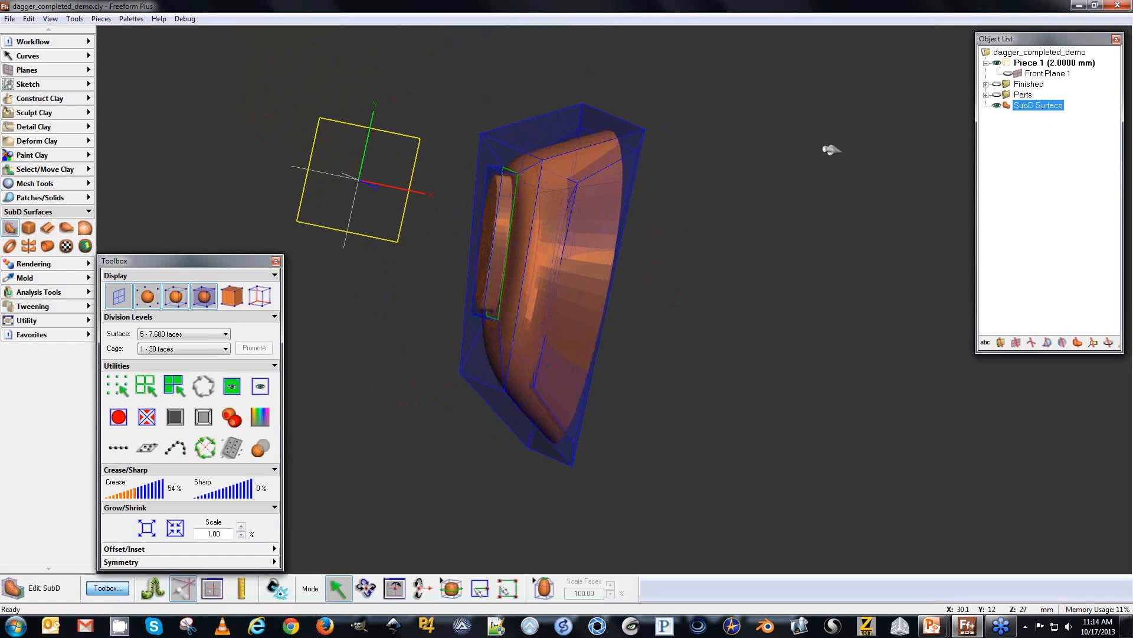
pyautogui.click(1049, 153)
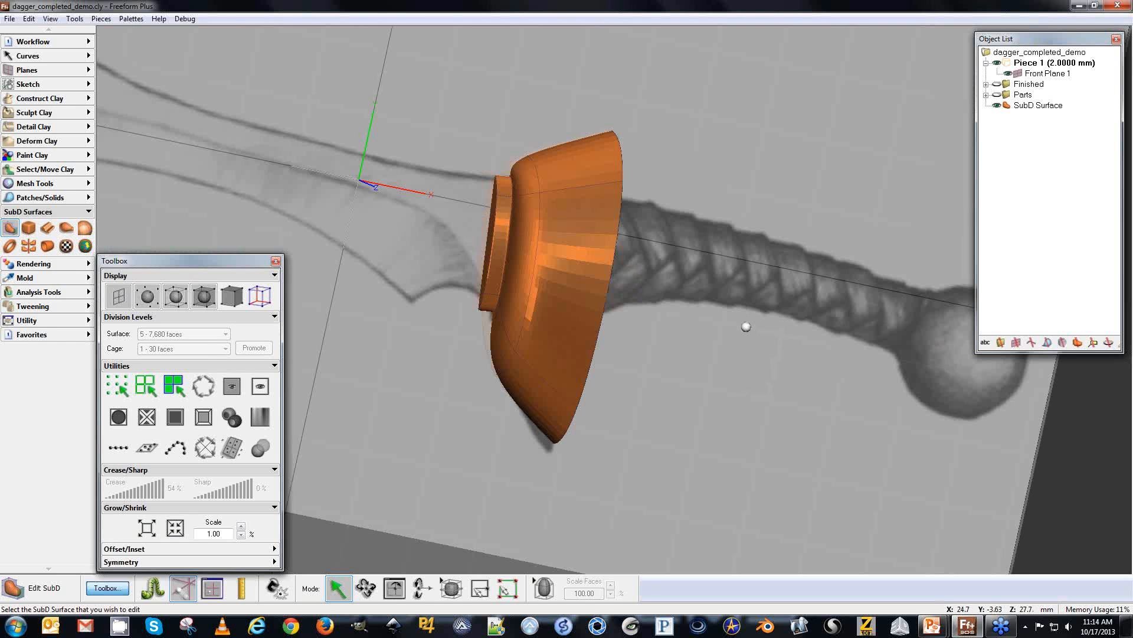
pyautogui.press('f')
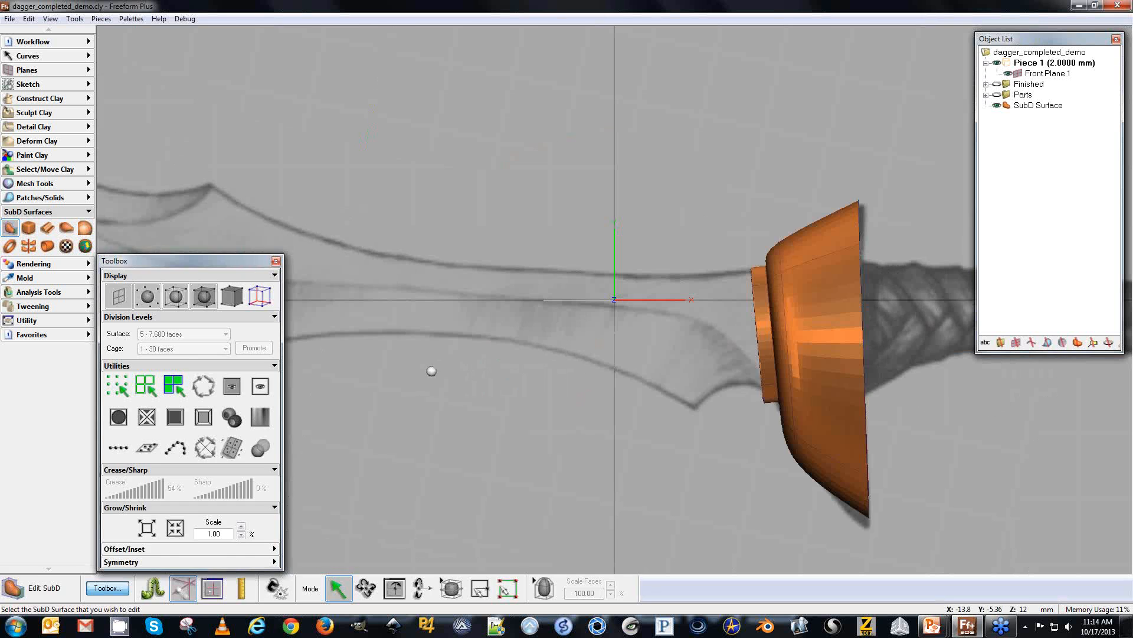
# Examine the crossguard against the dagger sketch from the front, at an angle and from its hollow handle side.
pyautogui.moveTo(431, 371); pyautogui.dragTo(590, 369, button='middle')
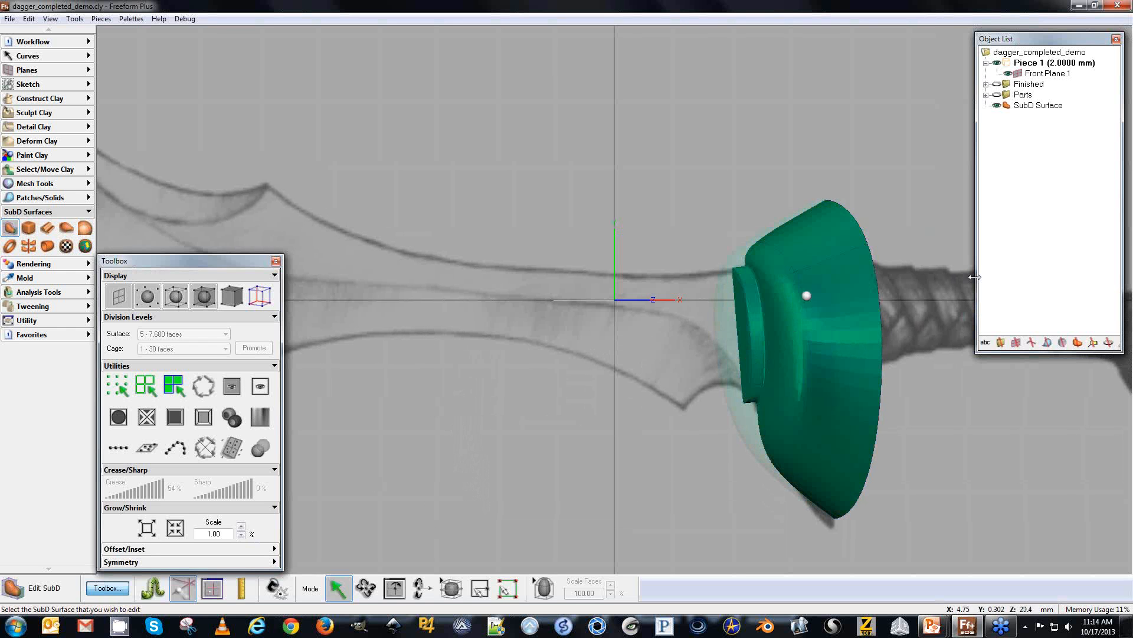
pyautogui.moveTo(543, 442); pyautogui.dragTo(575, 393, button='middle')
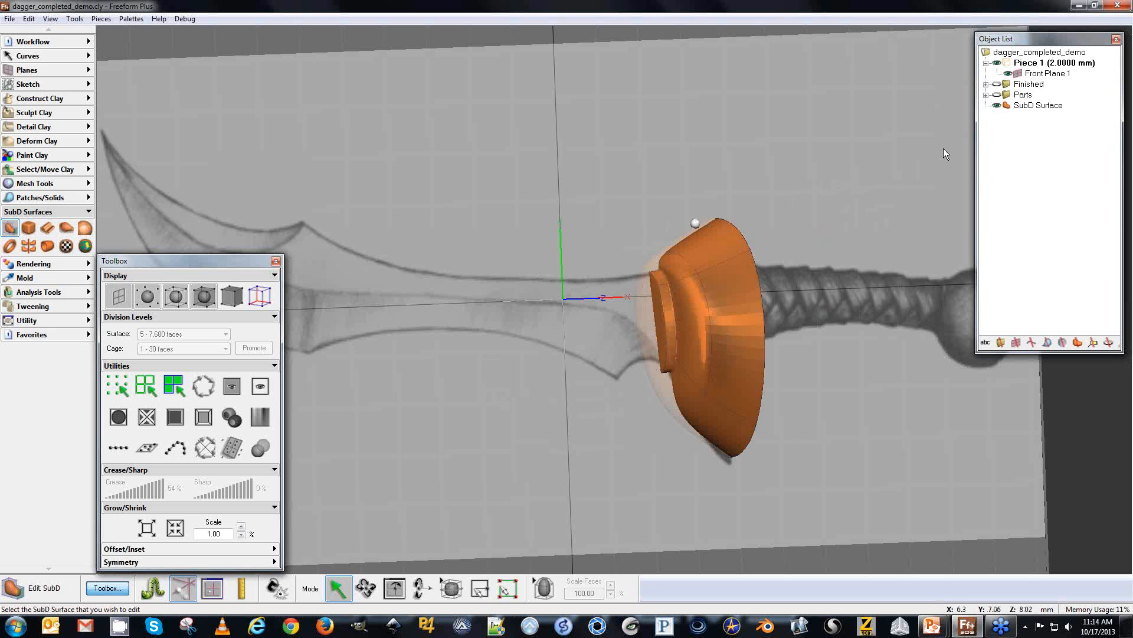
pyautogui.click(985, 84)
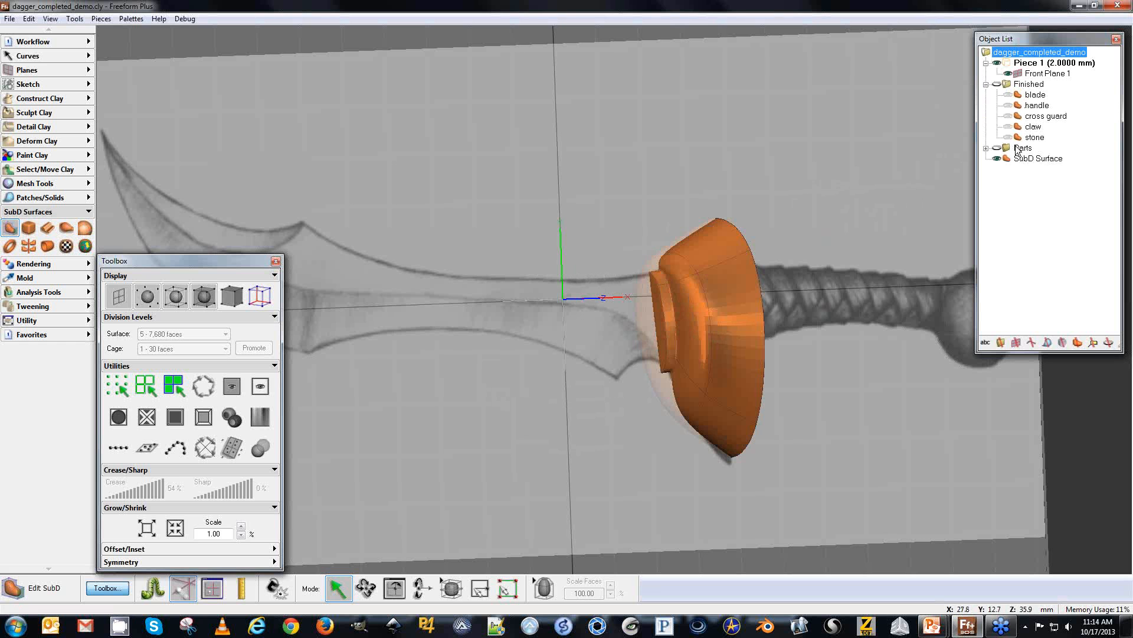
pyautogui.click(986, 84)
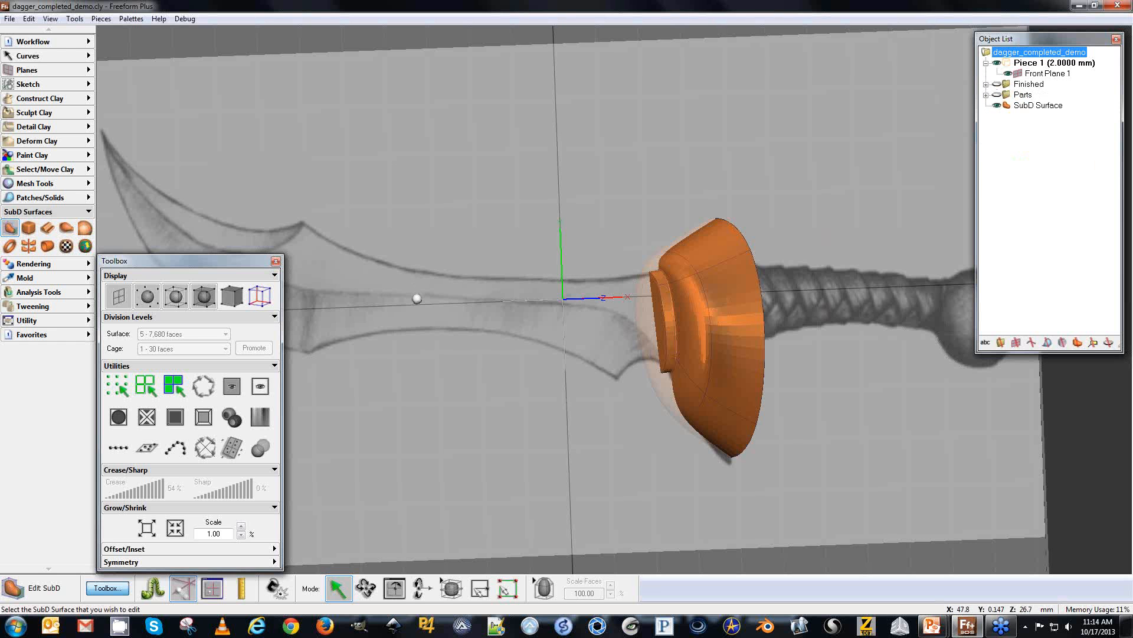
pyautogui.press('Right')
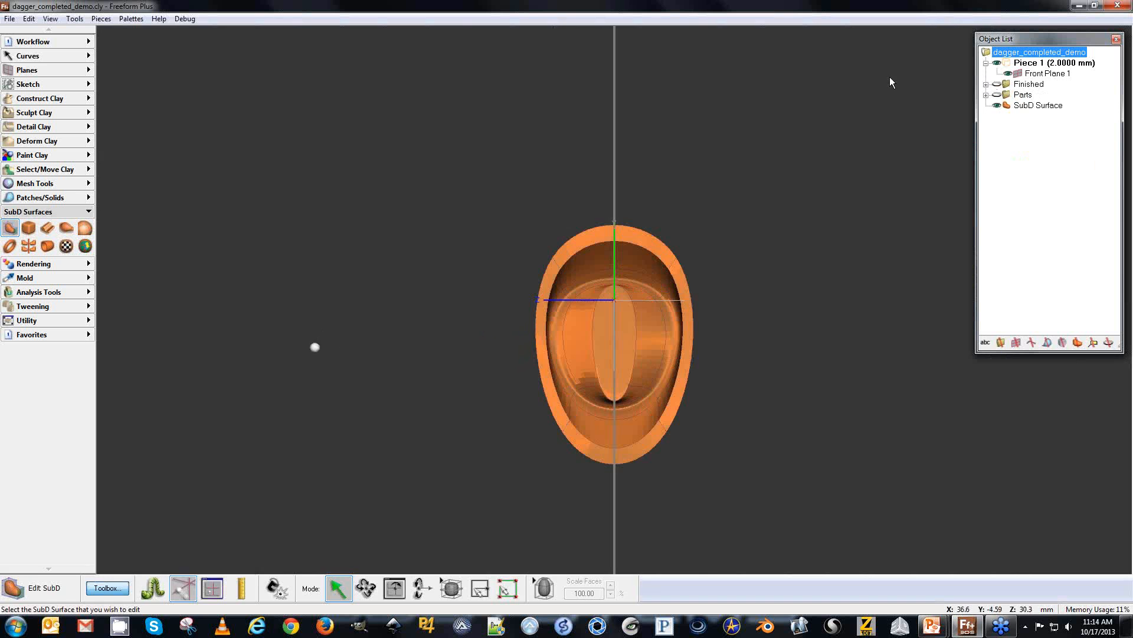
pyautogui.moveTo(315, 346); pyautogui.dragTo(677, 353, button='middle')
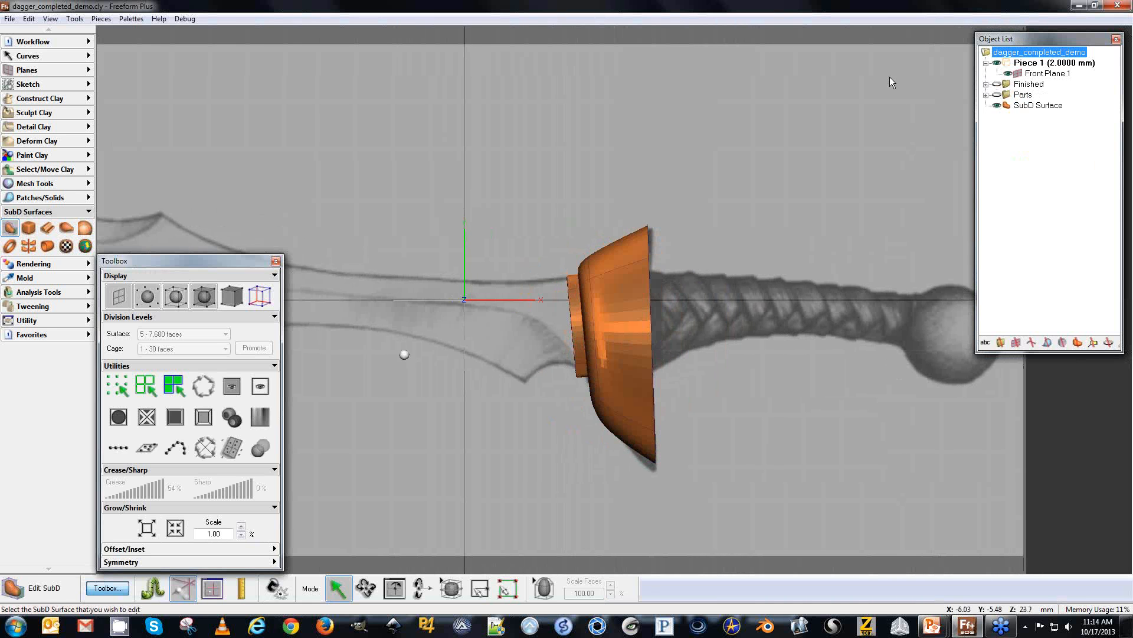
pyautogui.moveTo(353, 332)
pyautogui.mouseDown(button='middle')
pyautogui.moveTo(511, 347)
pyautogui.moveTo(522, 256)
pyautogui.mouseUp(button='middle')
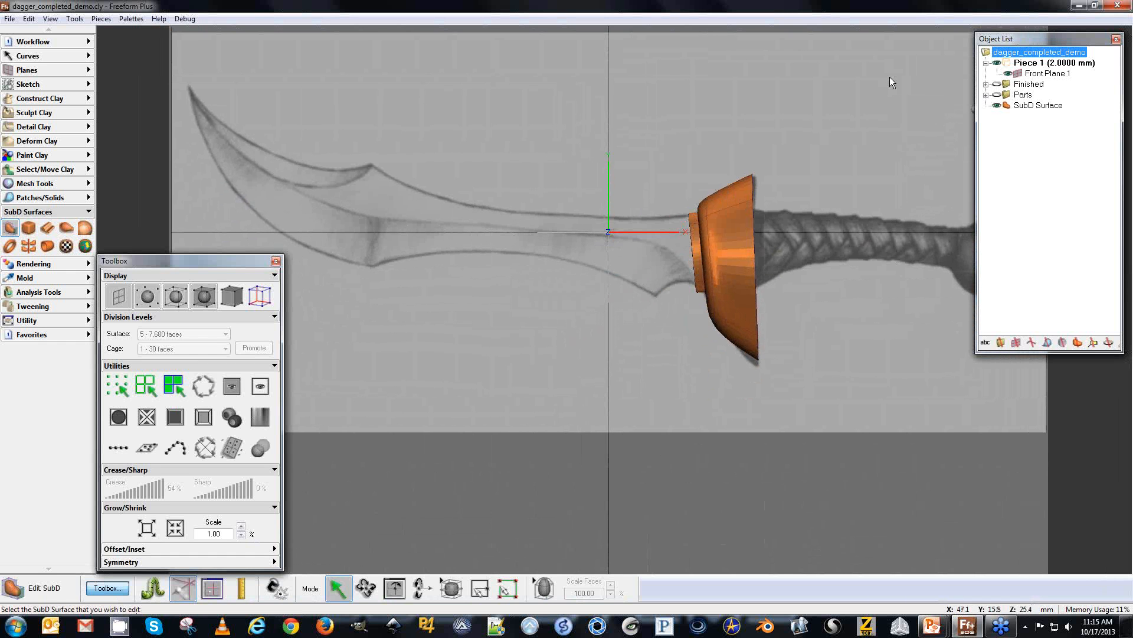
# Show the Parts folder and make its empty Blade SubD surface the active object.
pyautogui.click(986, 95)
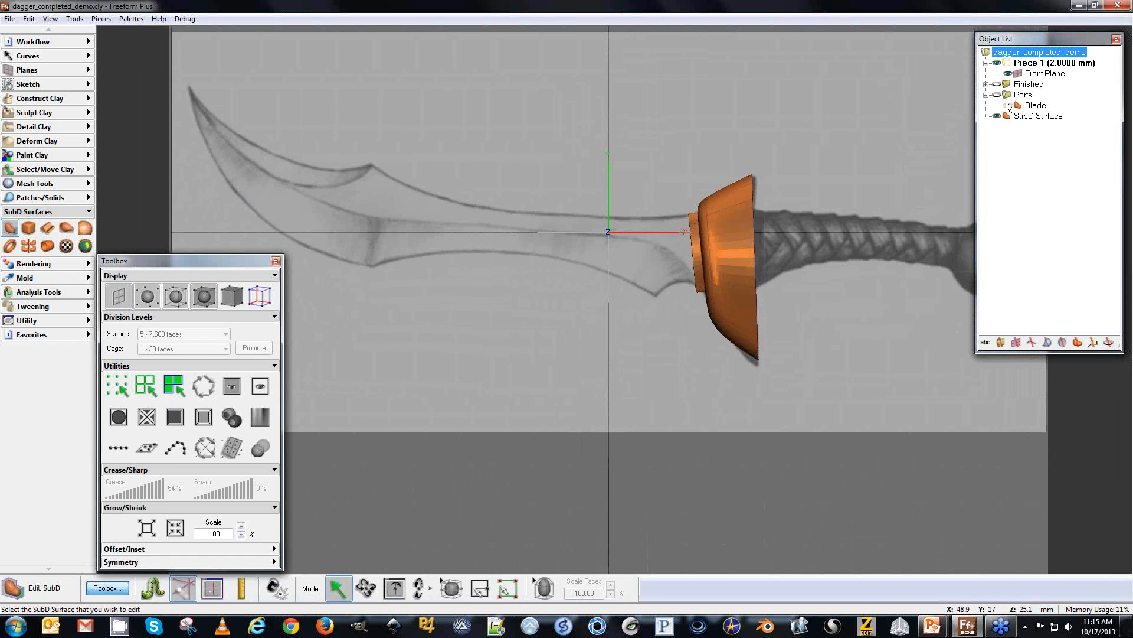
pyautogui.click(997, 94)
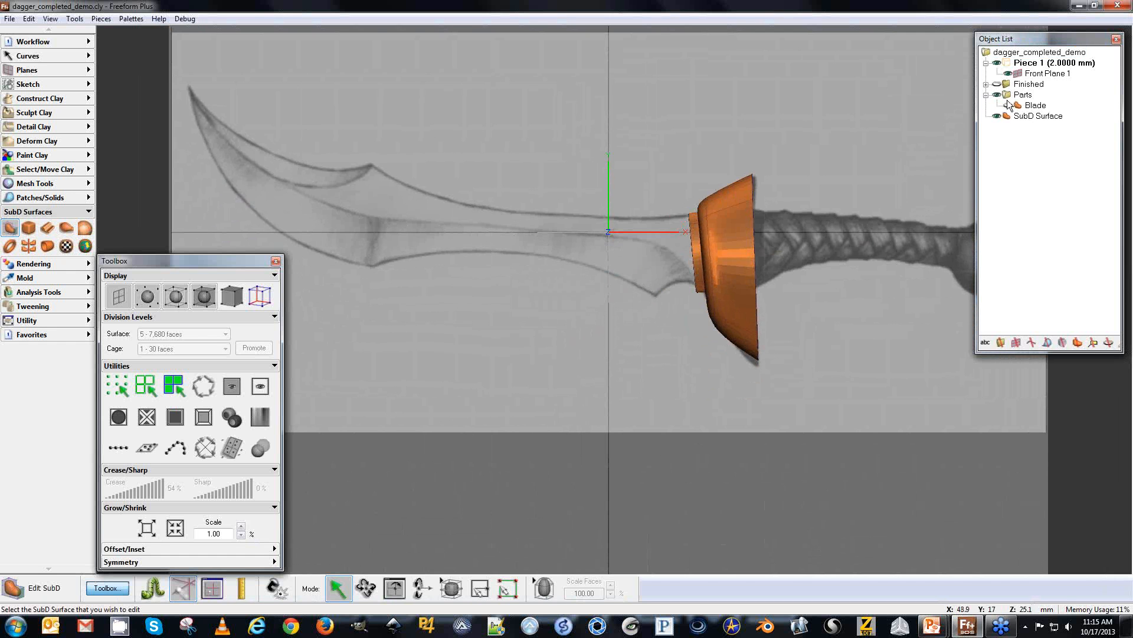
pyautogui.rightClick(1027, 107)
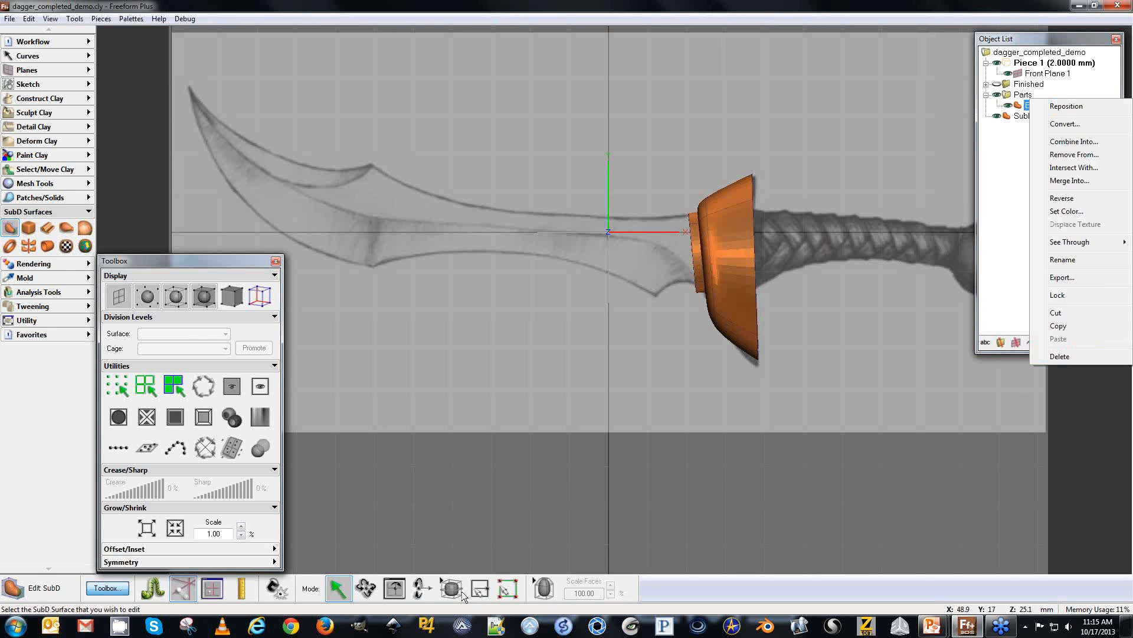
# Start a new face on the Blade surface, tracing points along the sketched upper edge from the crossguard collar to the pointed spur.
pyautogui.click(508, 592)
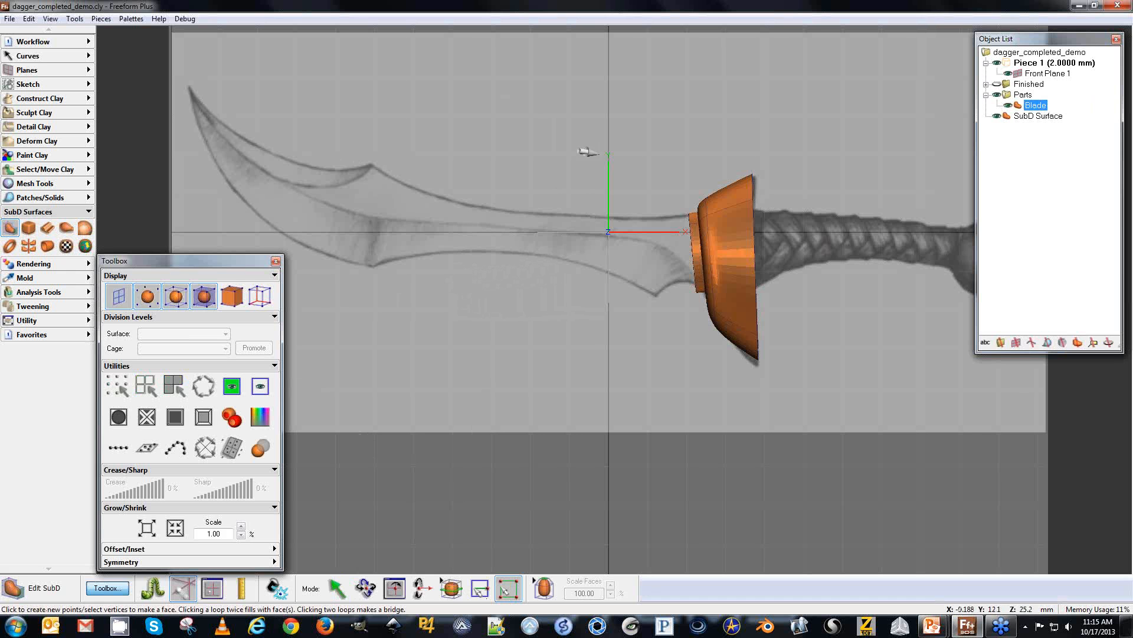
pyautogui.press('space')
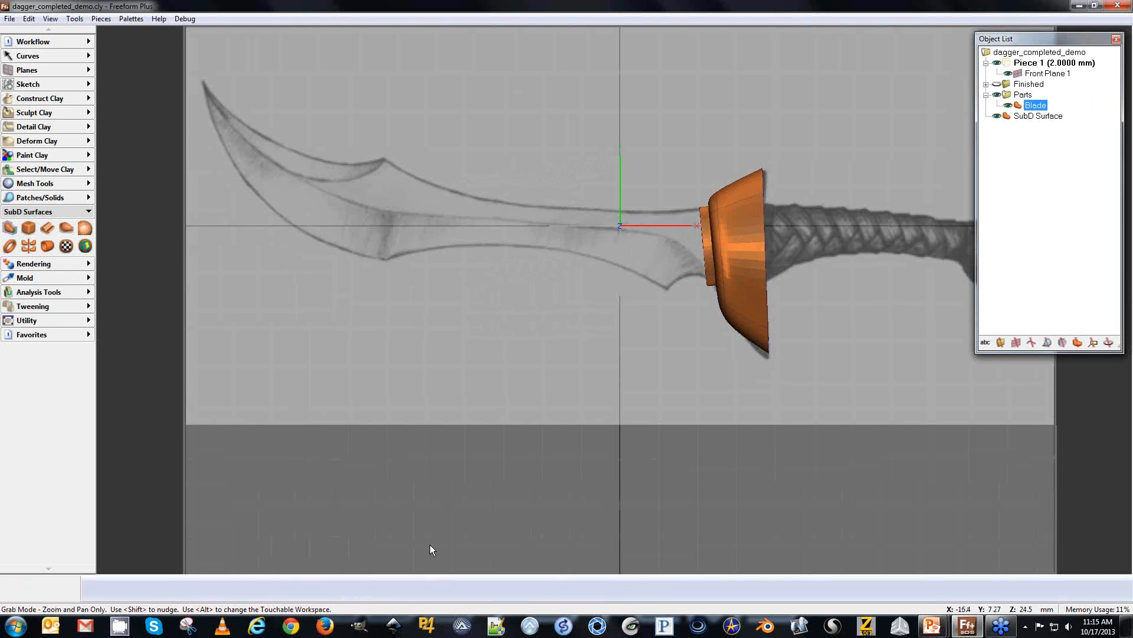
pyautogui.press('space')
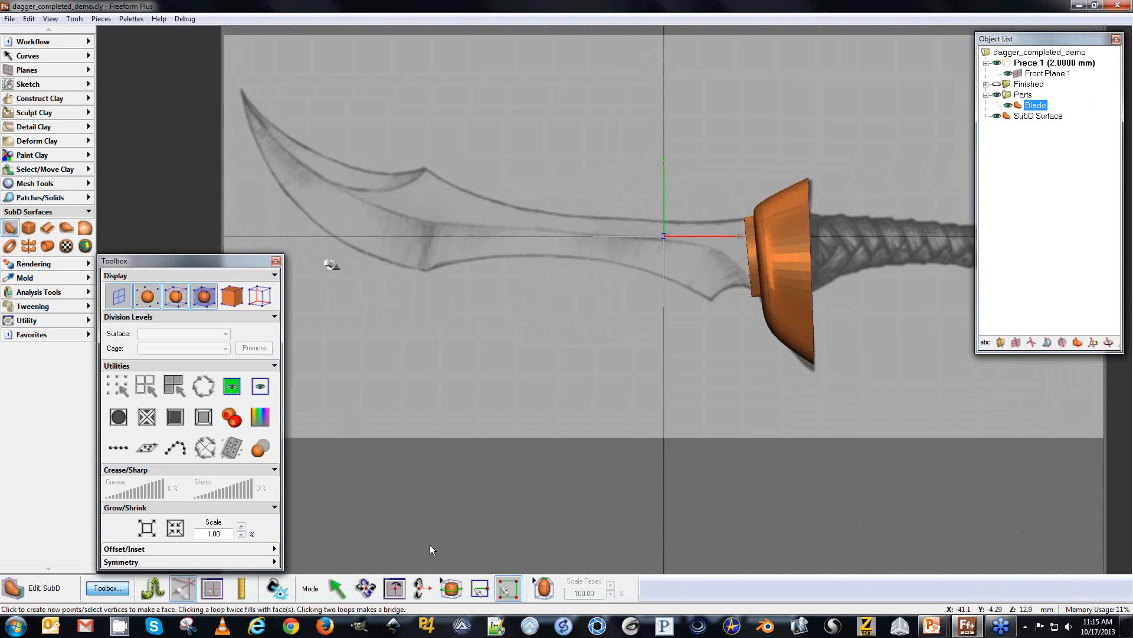
pyautogui.press('space')
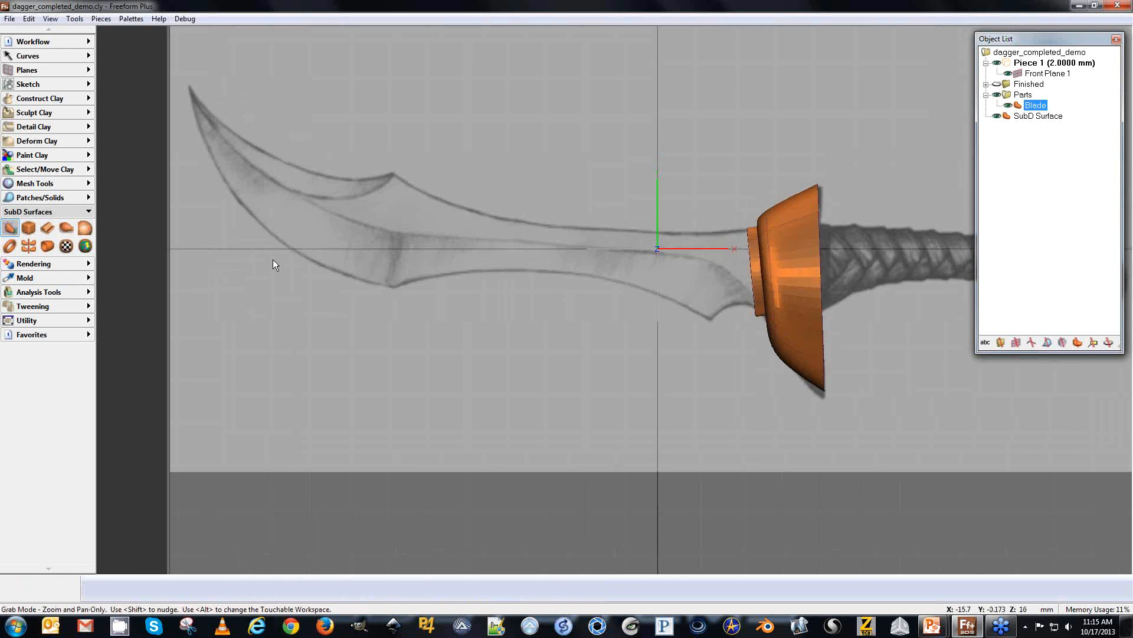
pyautogui.press('space')
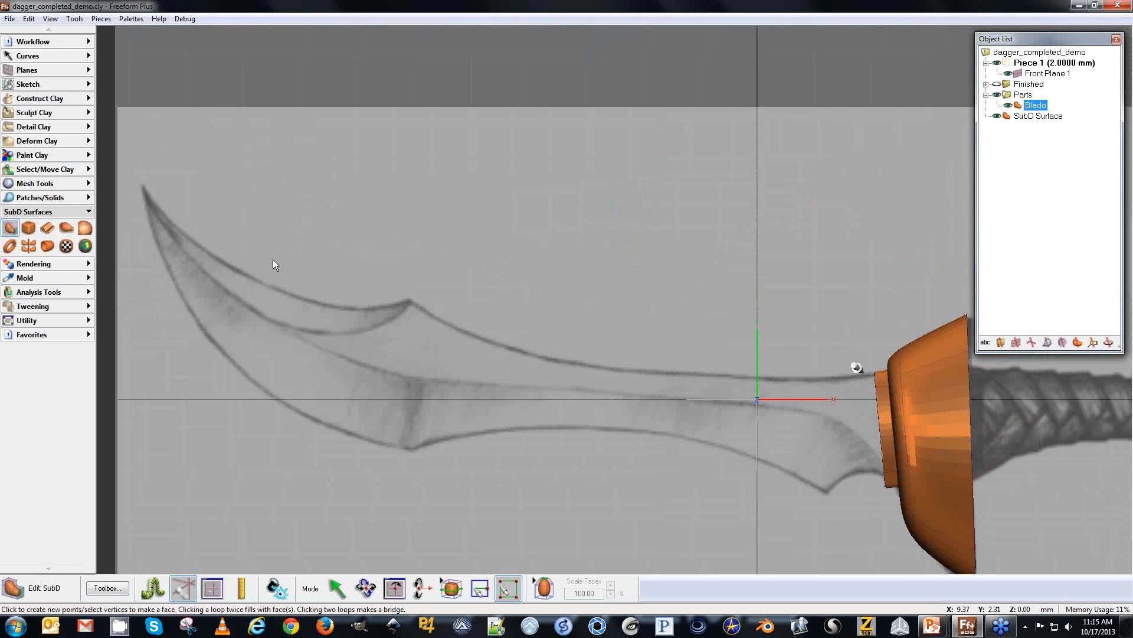
pyautogui.click(862, 372)
pyautogui.click(782, 378)
pyautogui.click(707, 376)
pyautogui.click(618, 370)
pyautogui.click(543, 358)
pyautogui.click(488, 344)
pyautogui.click(446, 323)
pyautogui.click(409, 302)
# Continue the face outline along the concave upper edge from the spur to the blade's tip.
pyautogui.click(370, 308)
pyautogui.click(314, 306)
pyautogui.click(256, 281)
pyautogui.click(195, 245)
pyautogui.click(143, 188)
# Trace the blade's lower edge from the tip back to the collar and close the outline into a face.
pyautogui.click(167, 274)
pyautogui.click(216, 346)
pyautogui.click(289, 411)
pyautogui.click(361, 439)
pyautogui.click(615, 426)
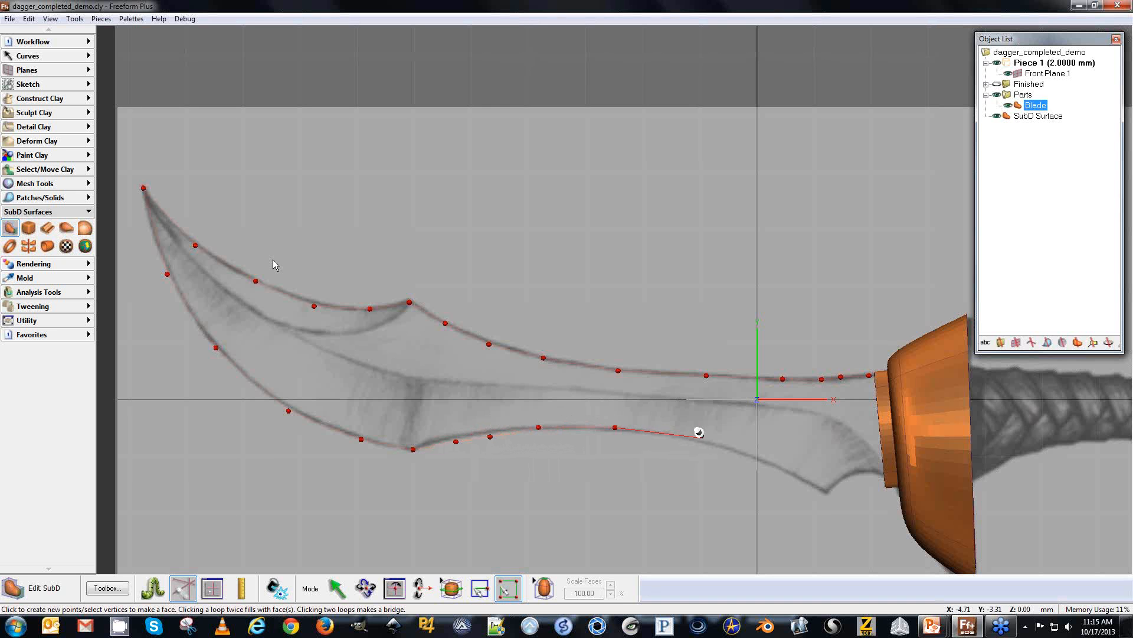
pyautogui.click(704, 438)
pyautogui.click(780, 468)
pyautogui.click(828, 492)
pyautogui.click(879, 471)
pyautogui.click(865, 373)
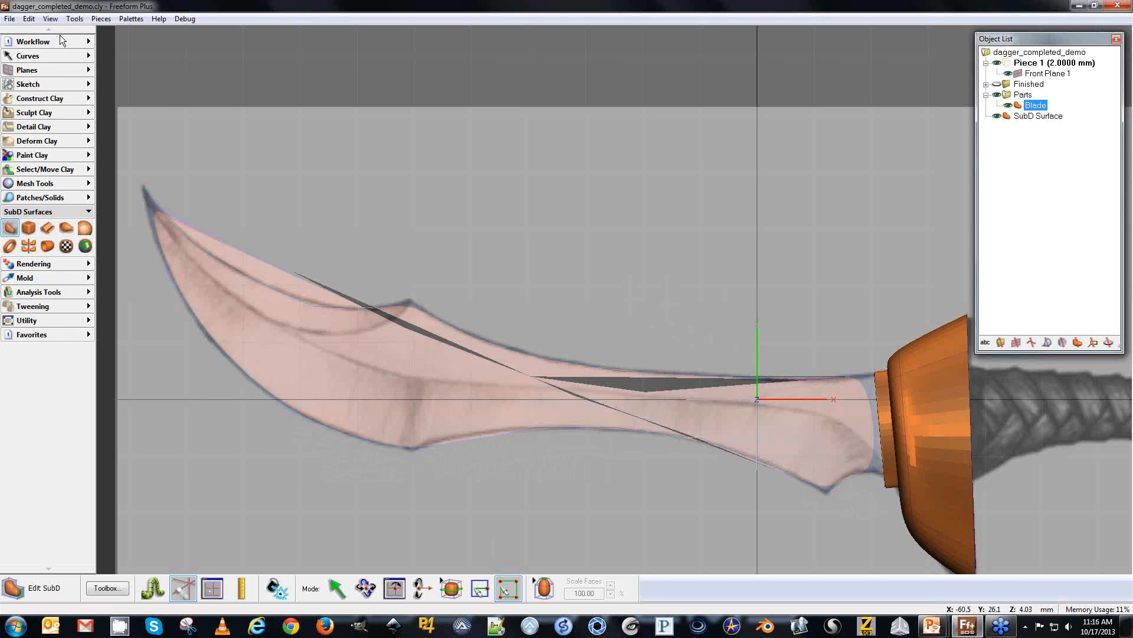
# Turn off Draw Selected Vertices Only in the SubD options.
pyautogui.click(74, 18)
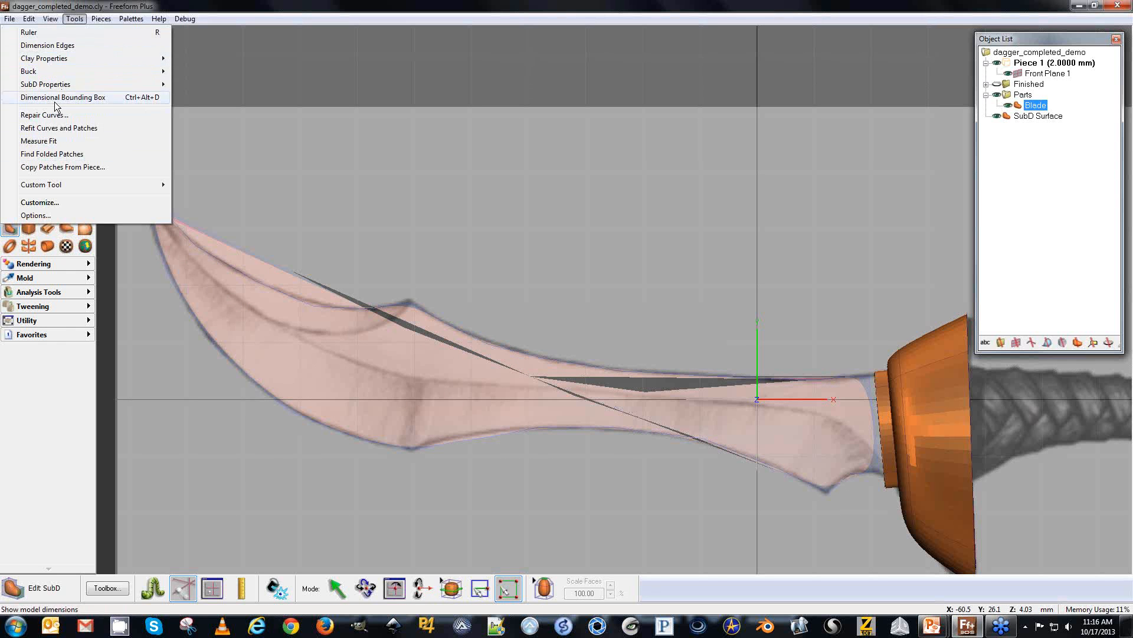
pyautogui.click(47, 217)
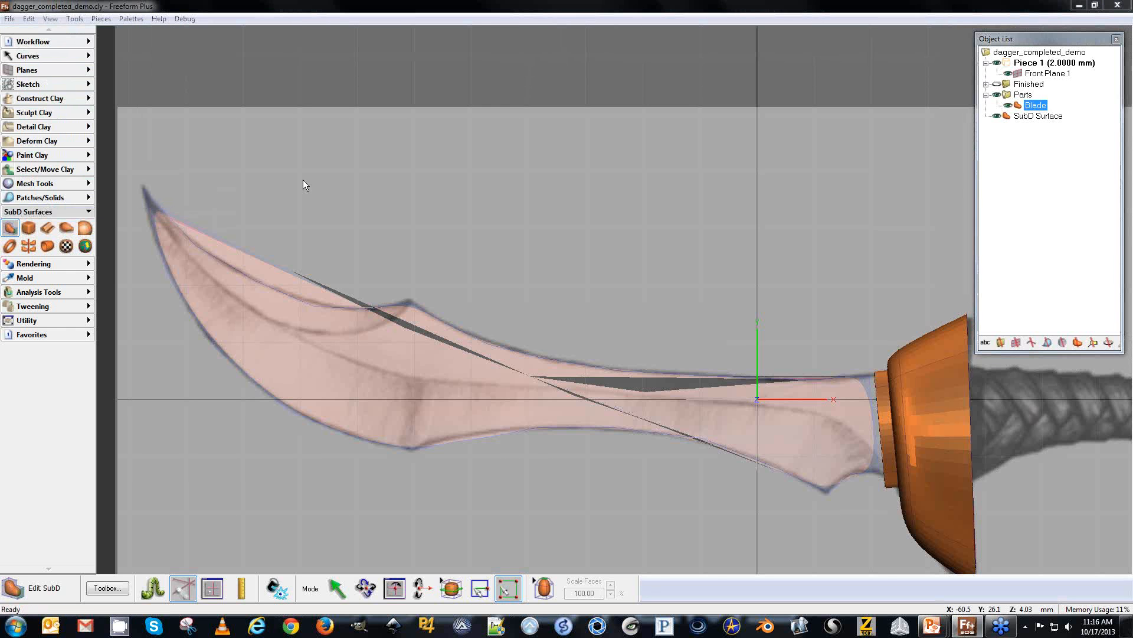
pyautogui.click(465, 259)
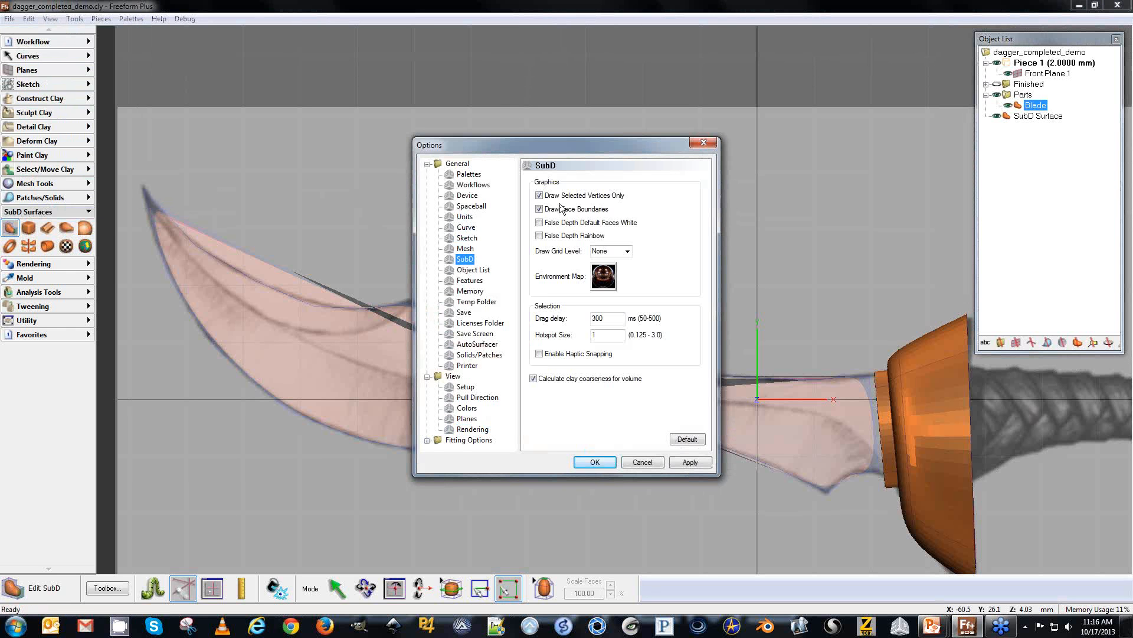
pyautogui.click(562, 197)
pyautogui.click(590, 460)
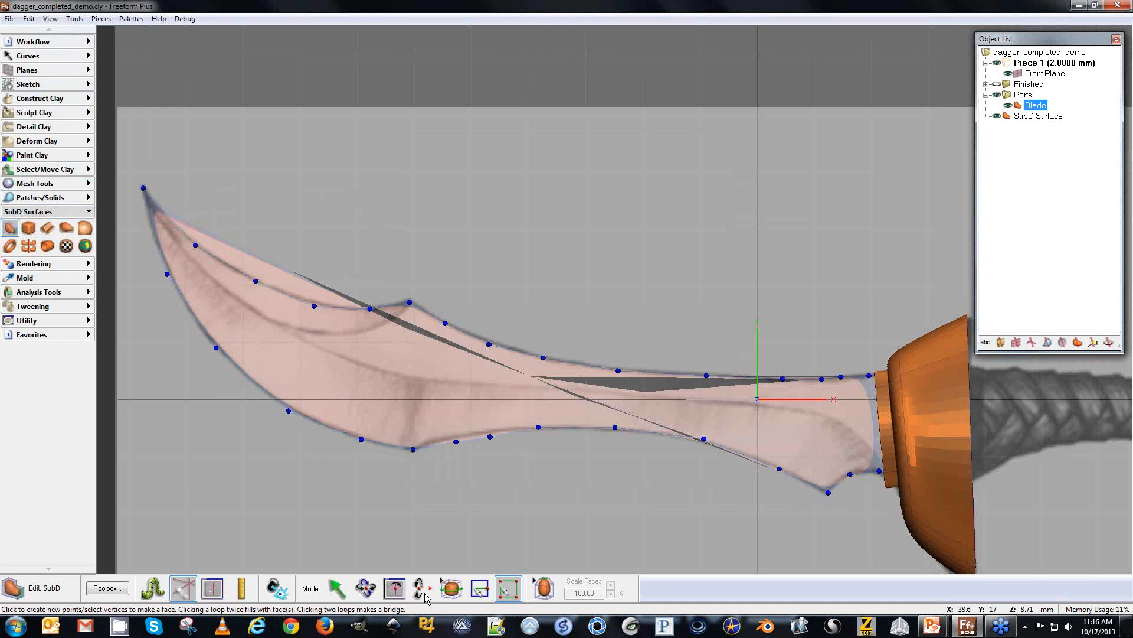
# Add four edges across the blade's base section, joining opposite upper and lower outline points beside the crossguard.
pyautogui.click(478, 589)
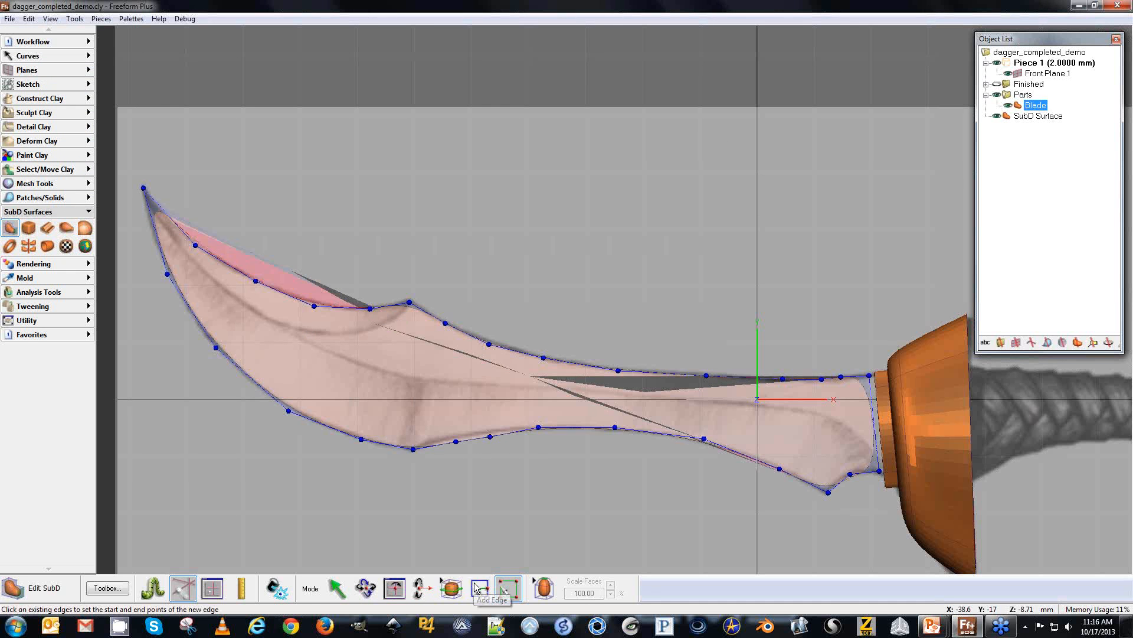
pyautogui.click(841, 377)
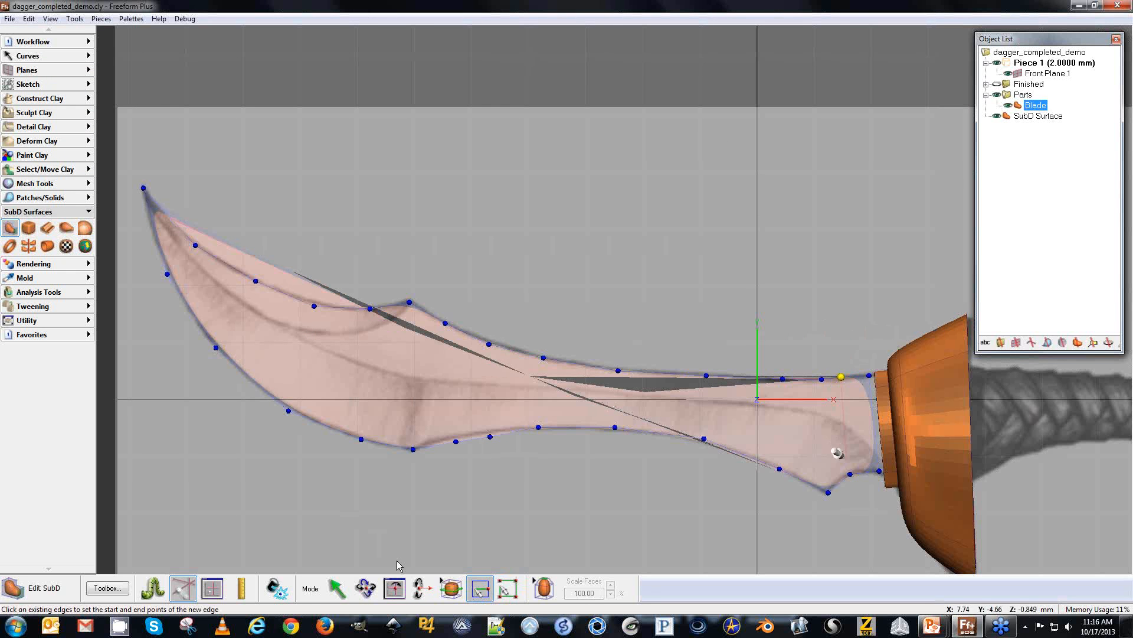
pyautogui.click(844, 469)
pyautogui.click(821, 378)
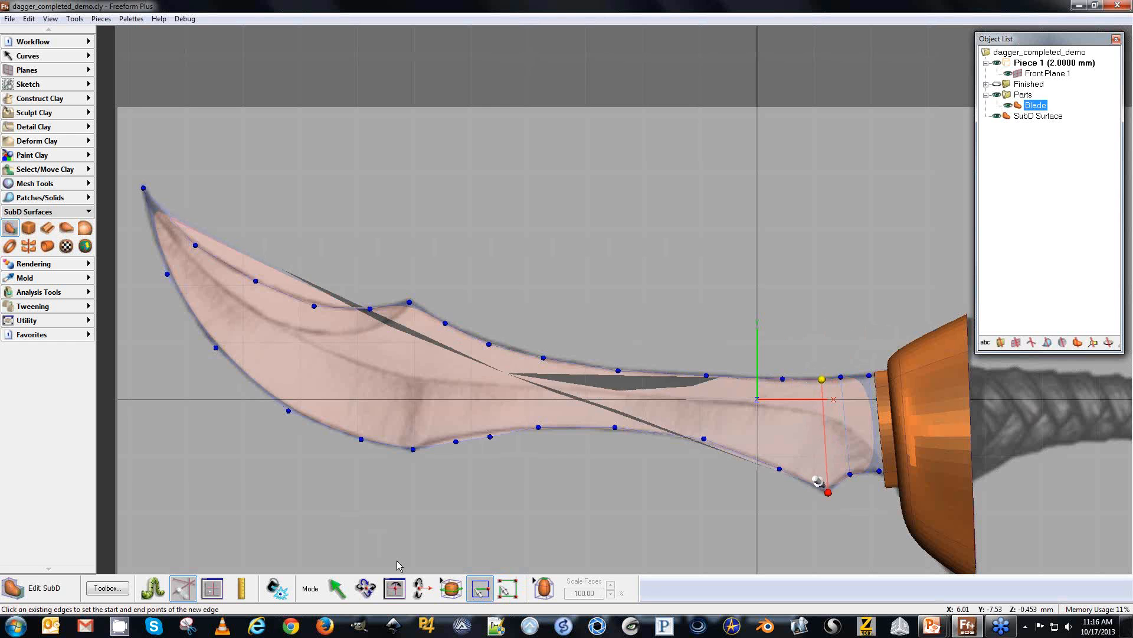
pyautogui.click(818, 484)
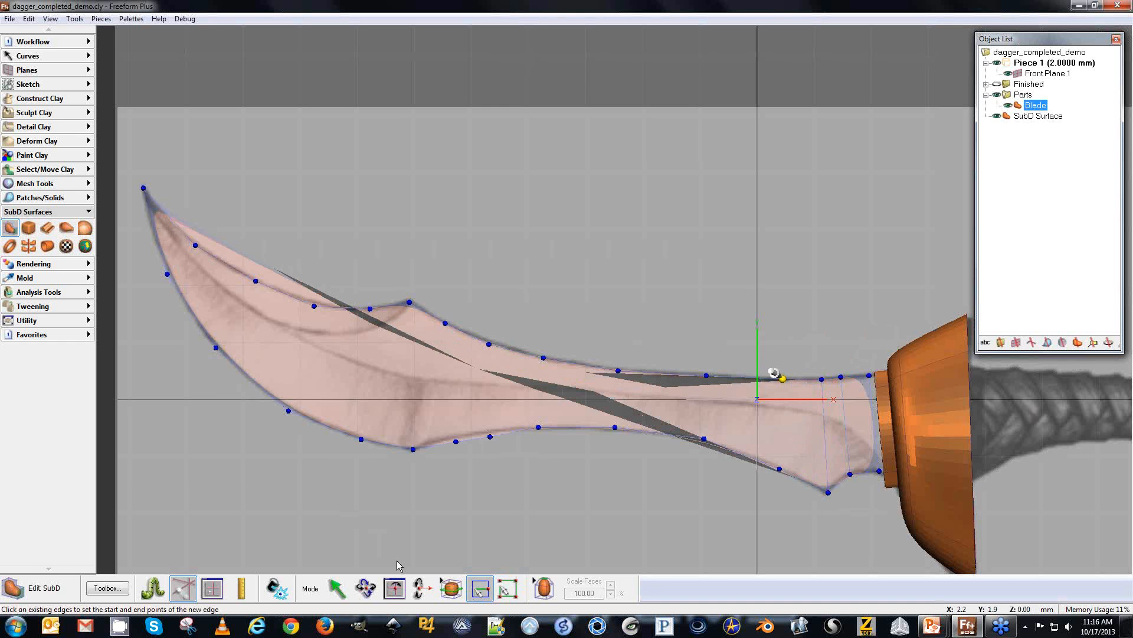
pyautogui.click(782, 379)
pyautogui.click(779, 467)
pyautogui.click(707, 376)
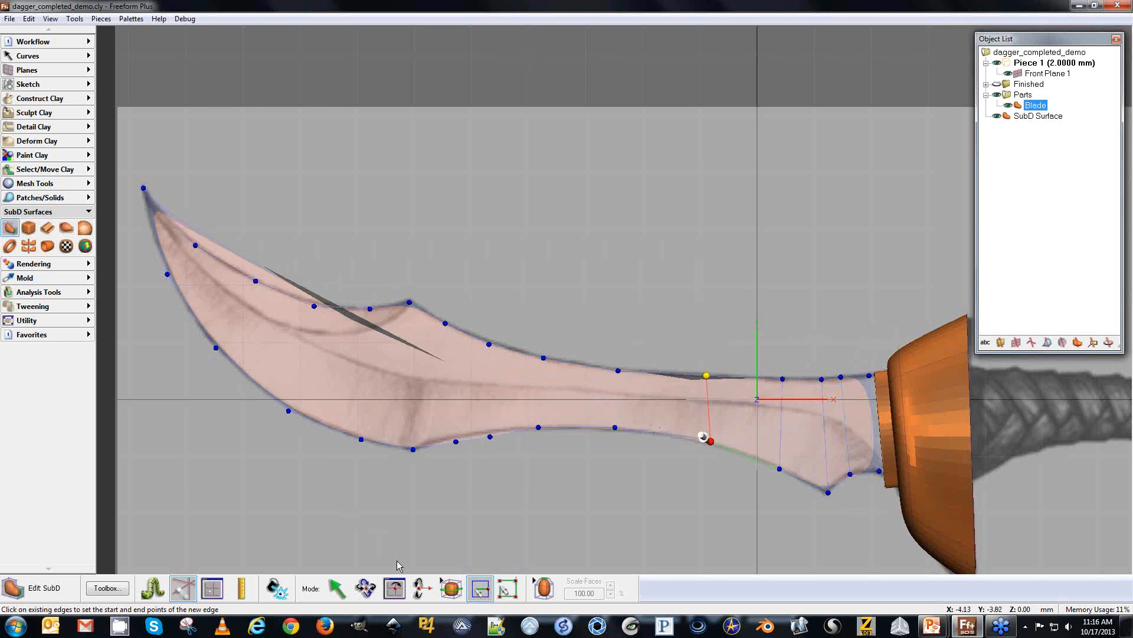
pyautogui.click(702, 437)
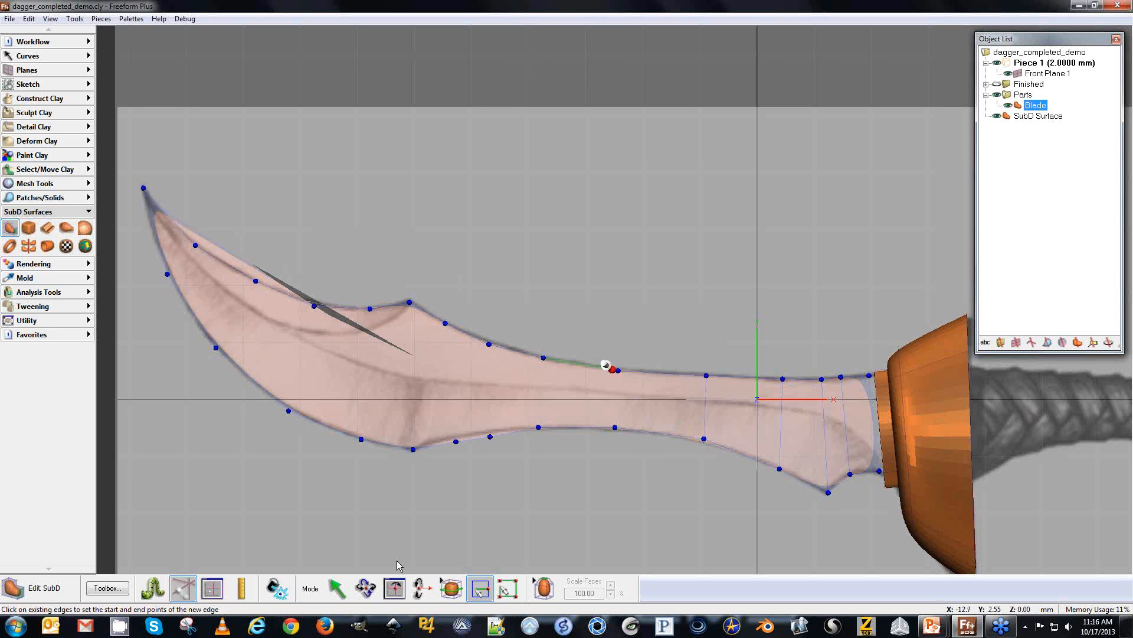
# Add five edges across the blade's middle section, joining opposite outline points up to the spur.
pyautogui.click(614, 370)
pyautogui.click(615, 427)
pyautogui.click(543, 358)
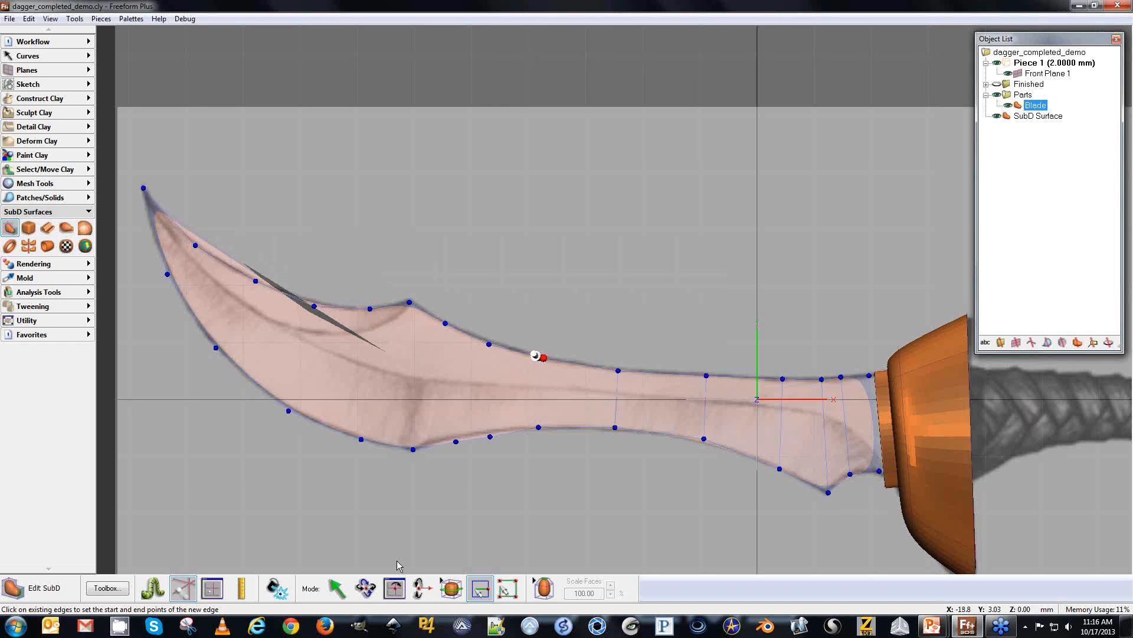
pyautogui.click(536, 427)
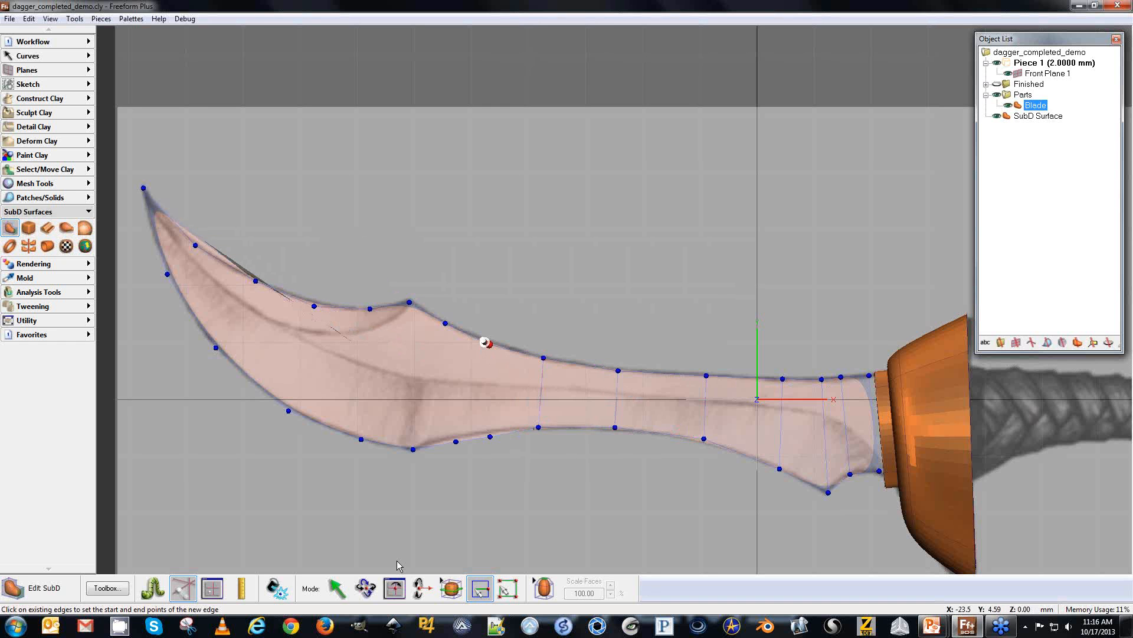
pyautogui.click(490, 435)
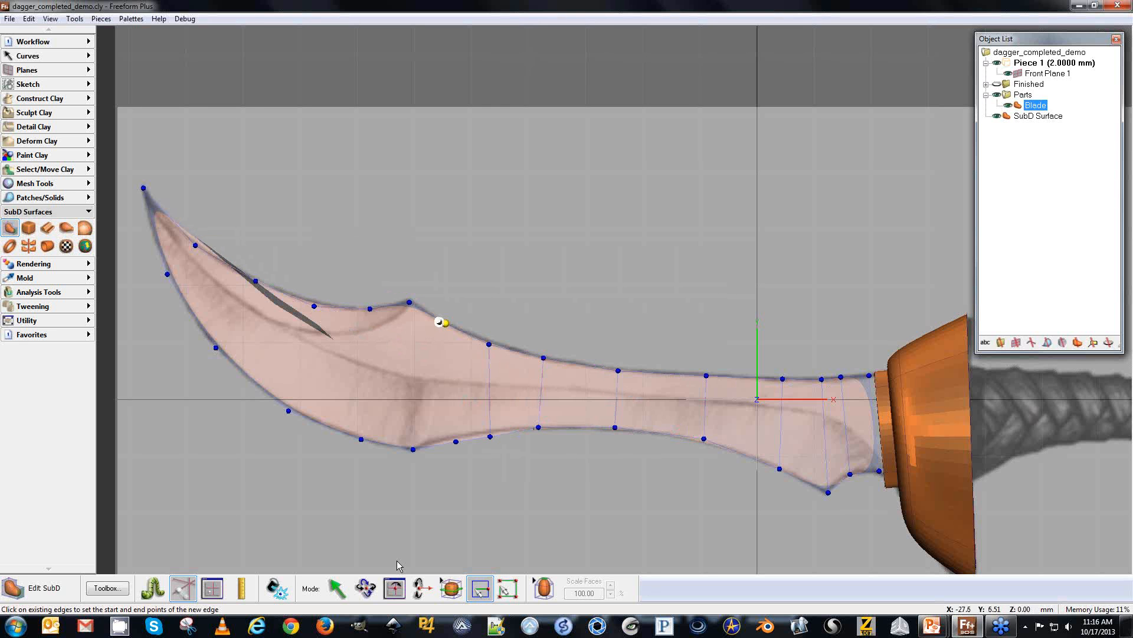
pyautogui.click(455, 440)
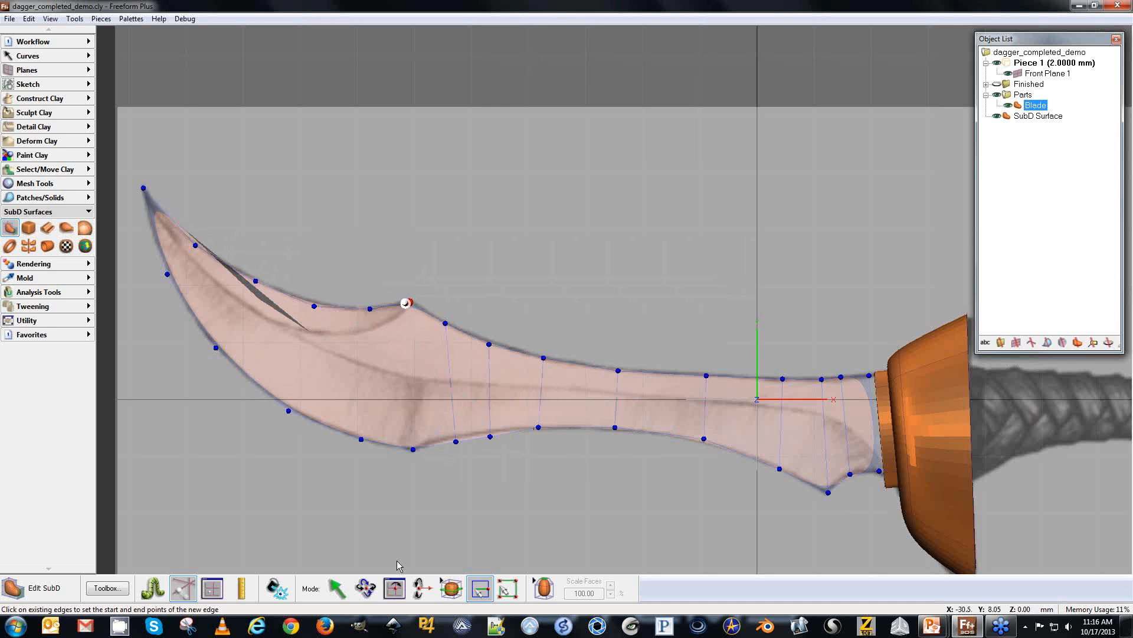
pyautogui.click(406, 303)
pyautogui.click(407, 443)
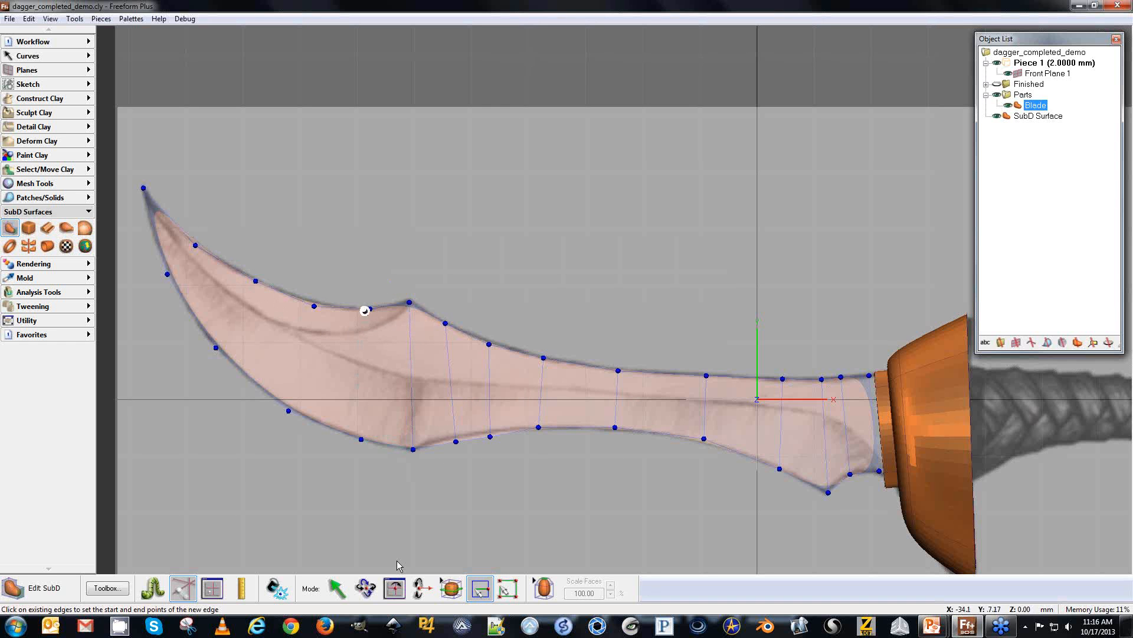
# Add four edges across the curved end of the blade, joining opposite outline points between the spur and the tip.
pyautogui.click(365, 305)
pyautogui.click(361, 438)
pyautogui.click(313, 305)
pyautogui.click(288, 409)
pyautogui.click(216, 346)
pyautogui.click(195, 245)
pyautogui.click(167, 274)
# Extrude all of the blade's faces together a short distance off the sketch plane to give the blade thickness.
pyautogui.click(337, 588)
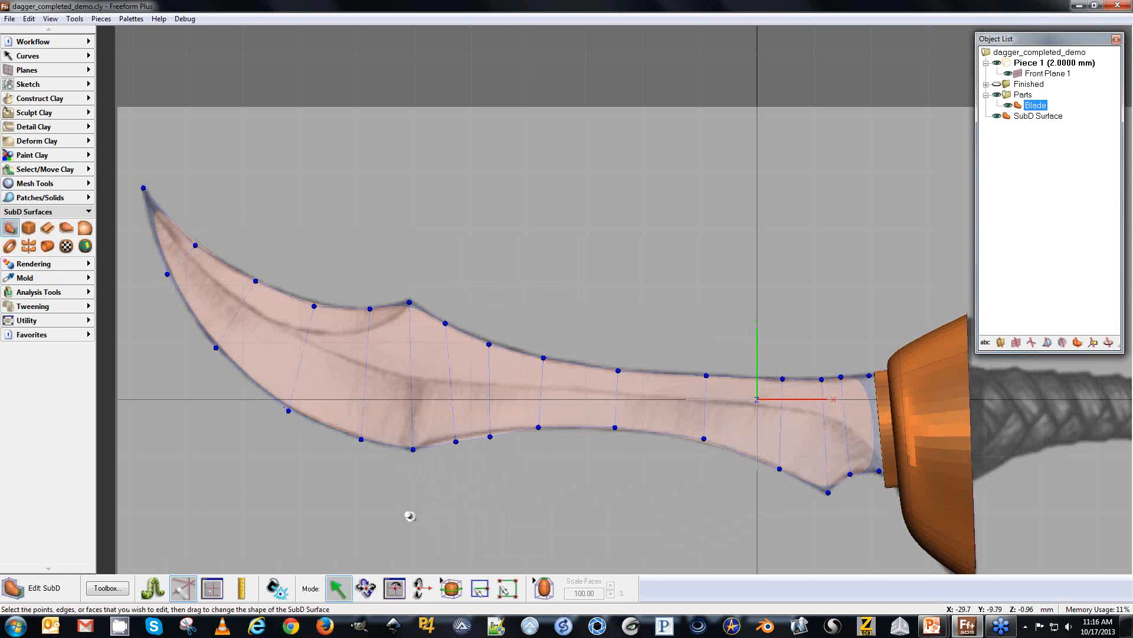
pyautogui.click(544, 587)
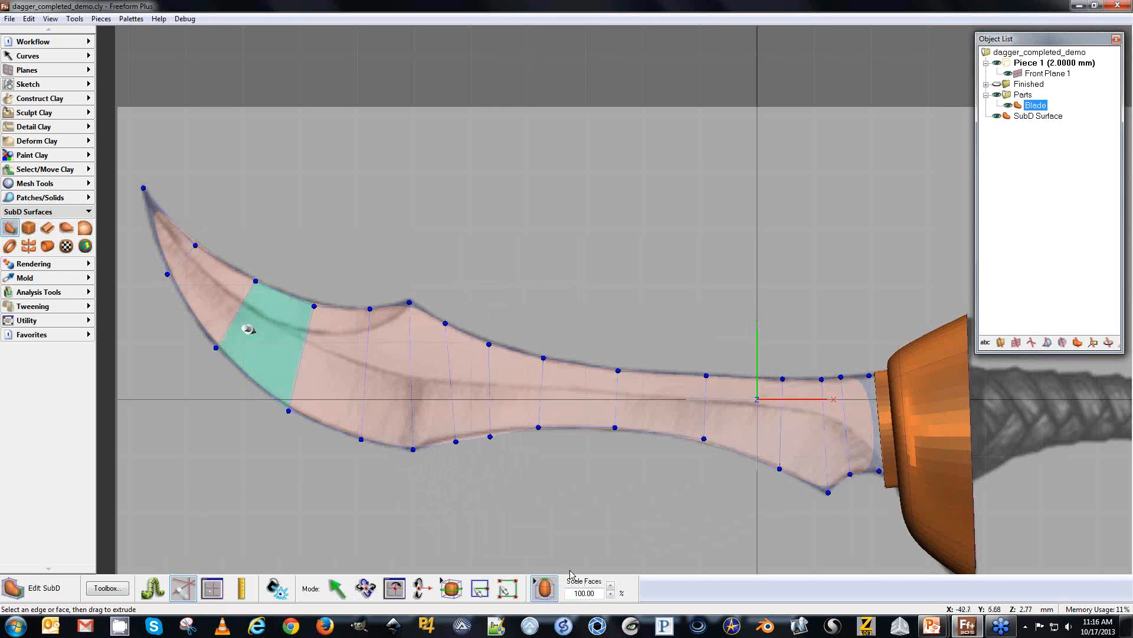
pyautogui.hotkey('ctrl', 'a')
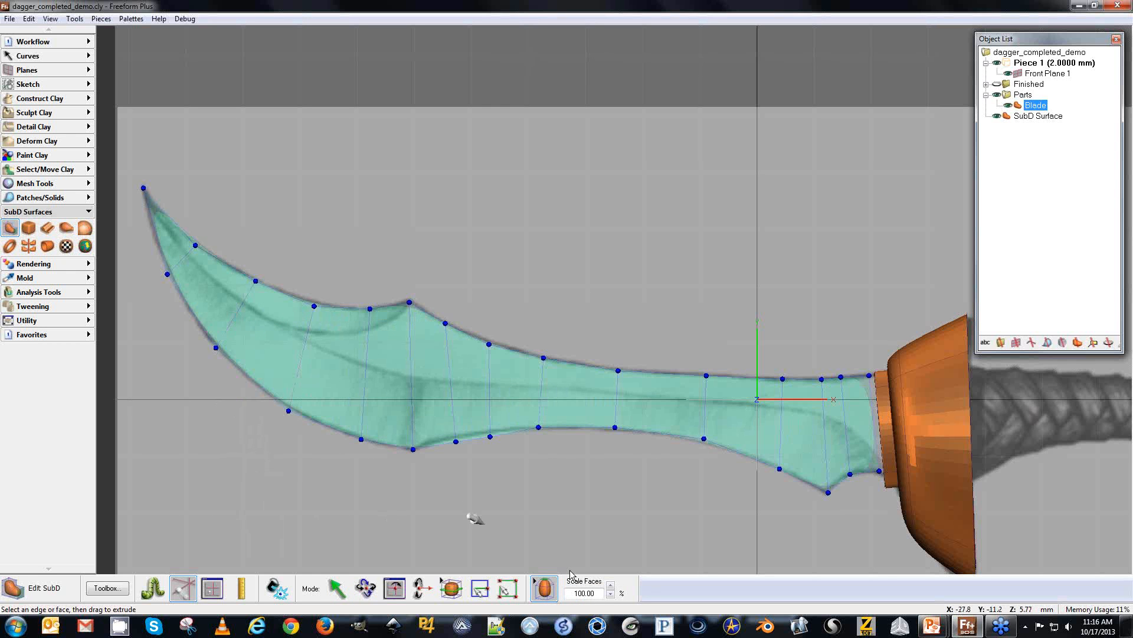
pyautogui.press('space')
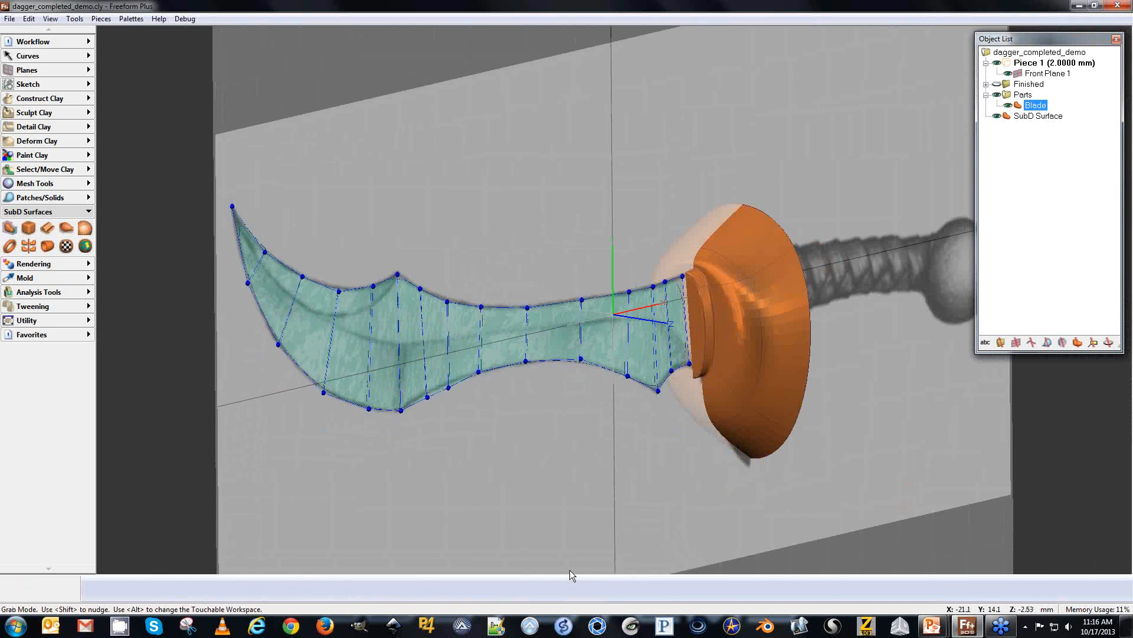
pyautogui.press('space')
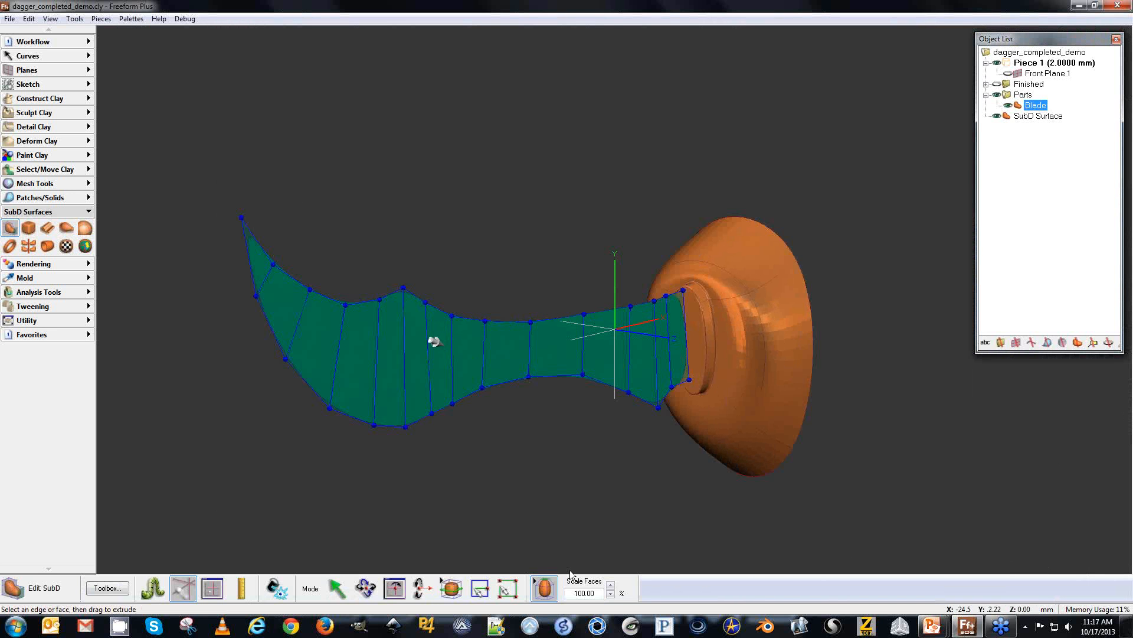
pyautogui.moveTo(442, 341); pyautogui.dragTo(450, 343)
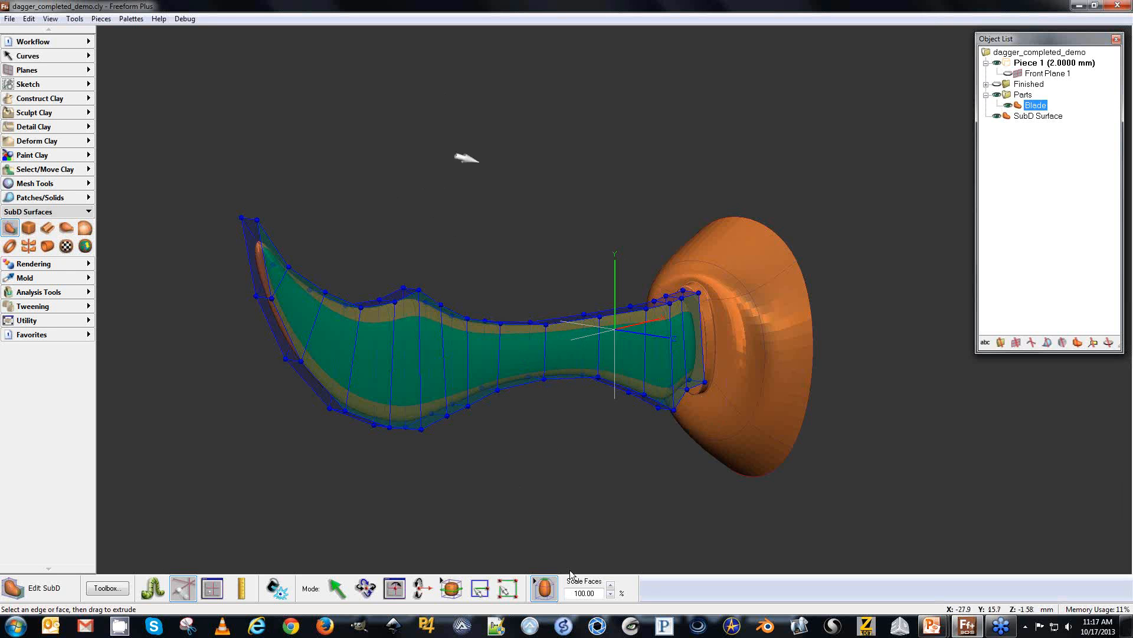
pyautogui.press('space')
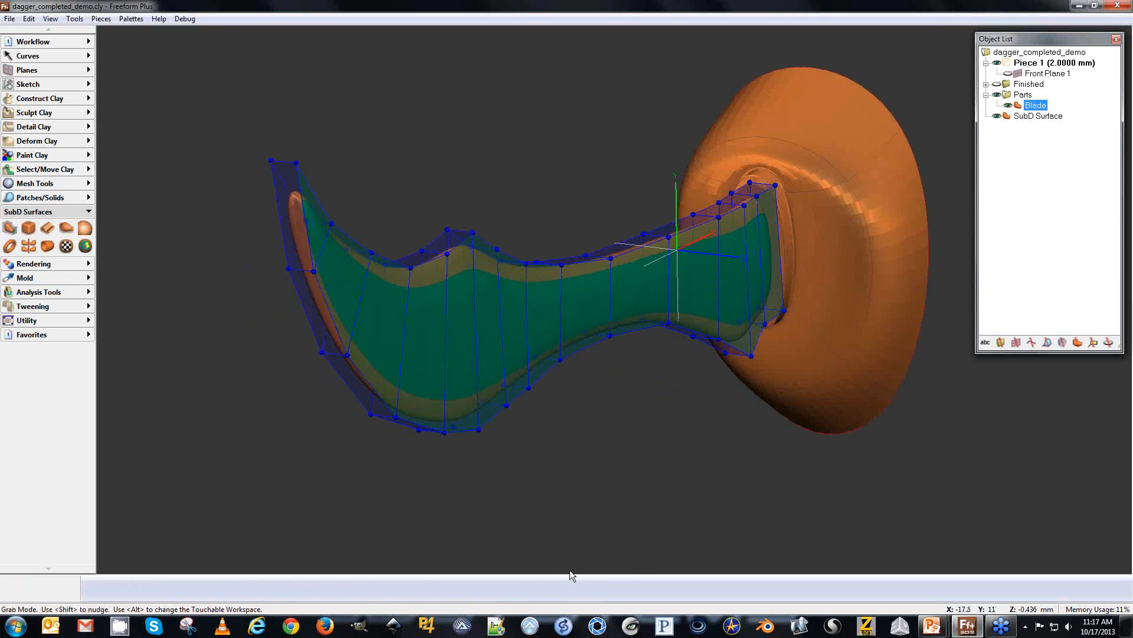
# Insert an edge loop around the blade's rim, midway through its thickness.
pyautogui.click(451, 588)
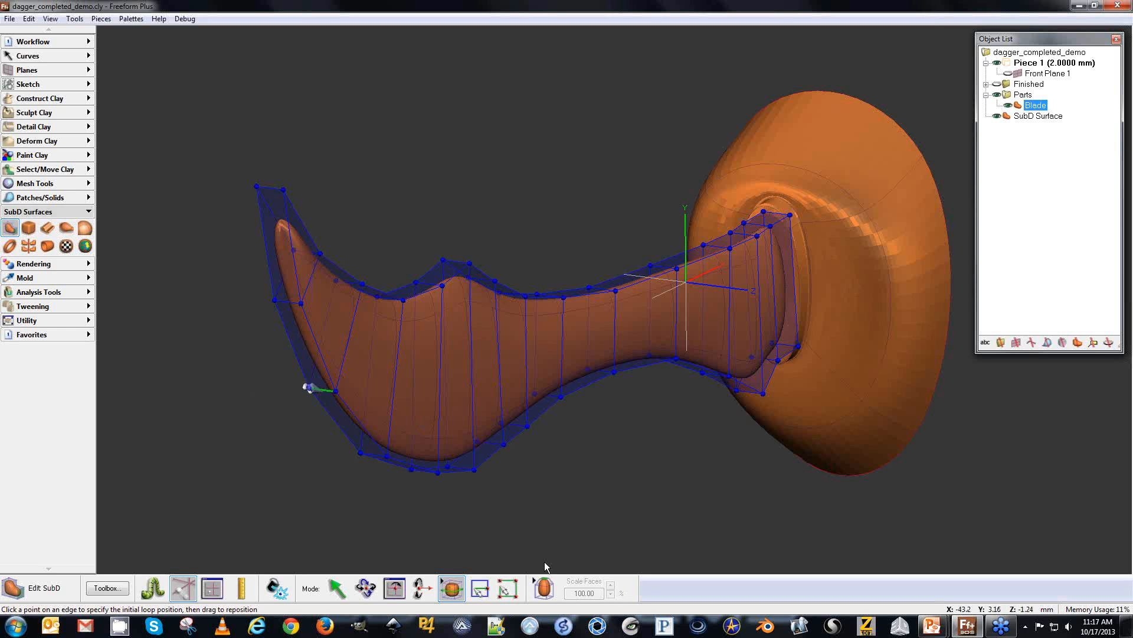
pyautogui.press('space')
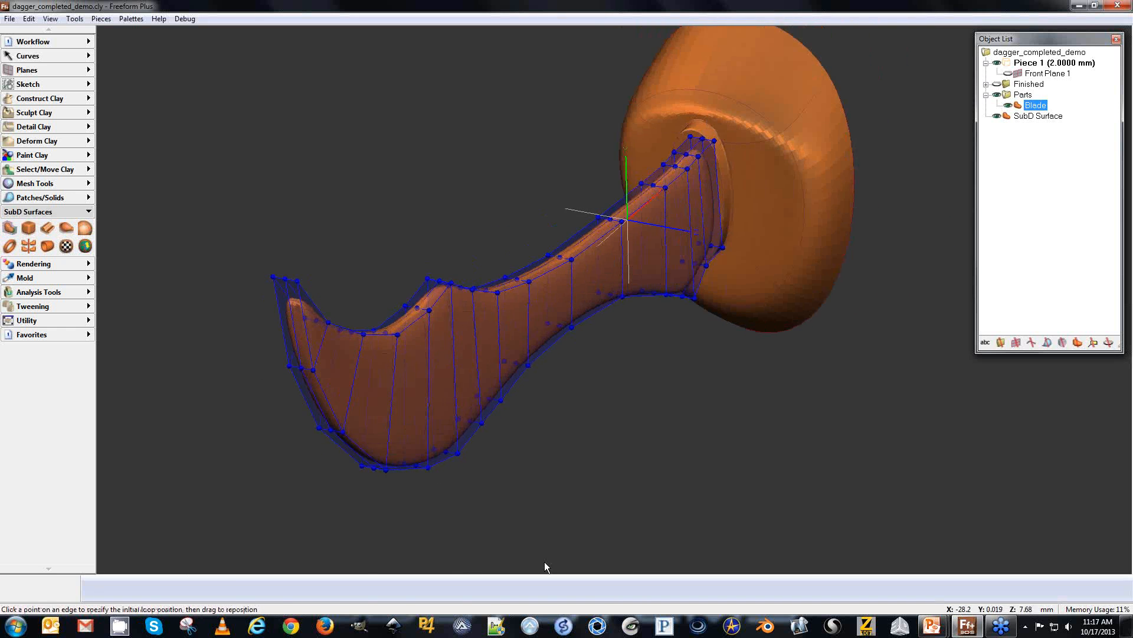
pyautogui.click(336, 593)
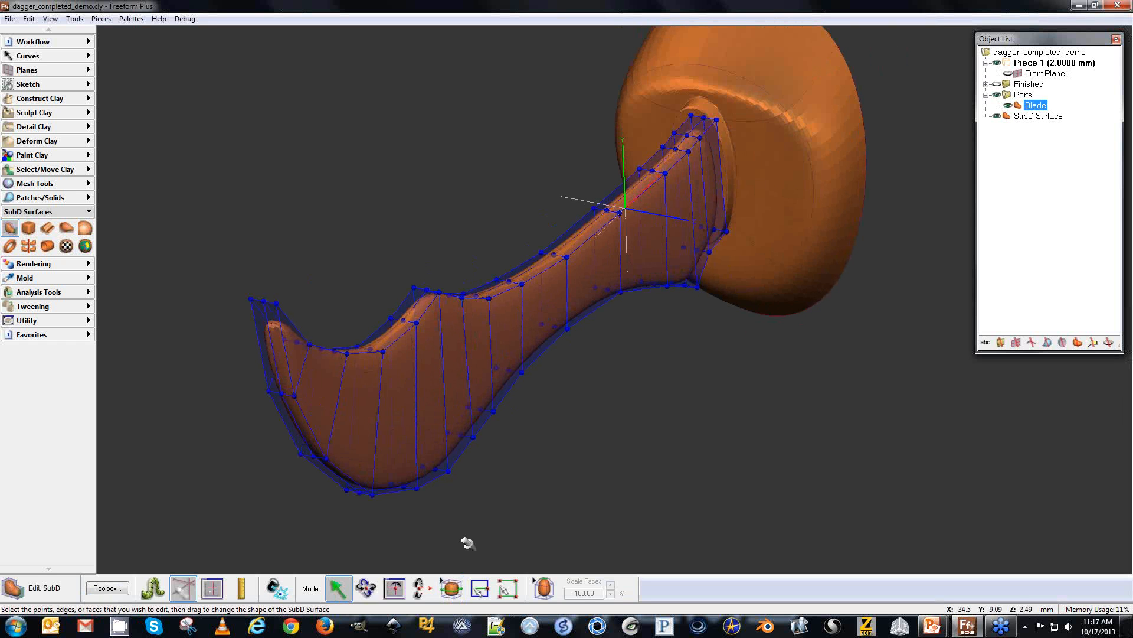
# Add planar symmetry through the middle of the blade's thickness, using the two opposite upper corner points beside the crossguard.
pyautogui.click(124, 591)
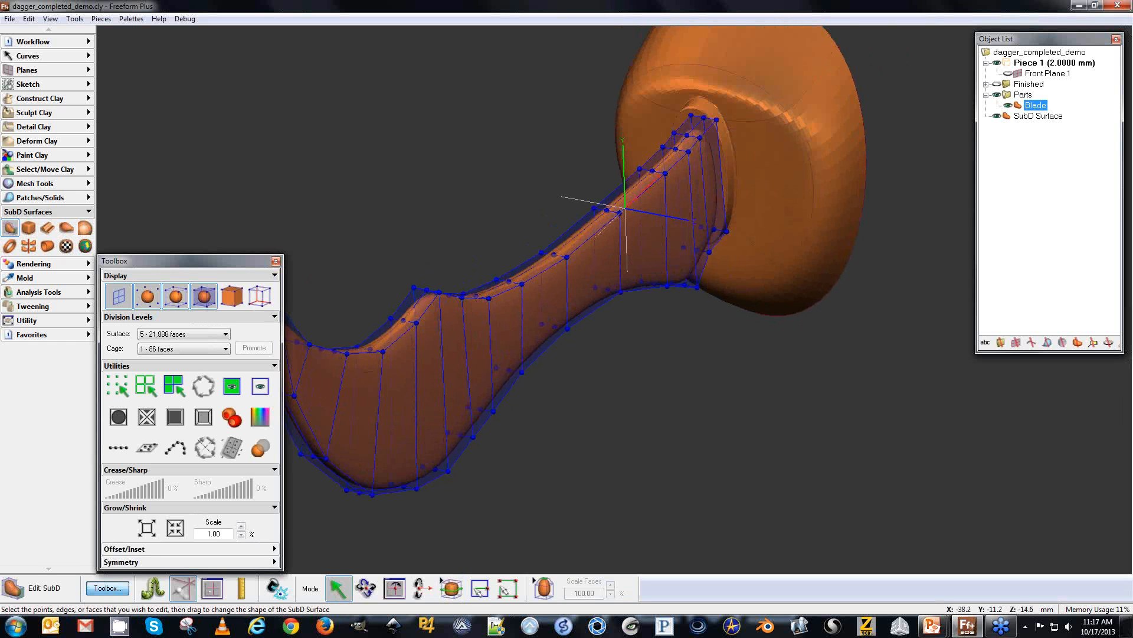
pyautogui.click(696, 115)
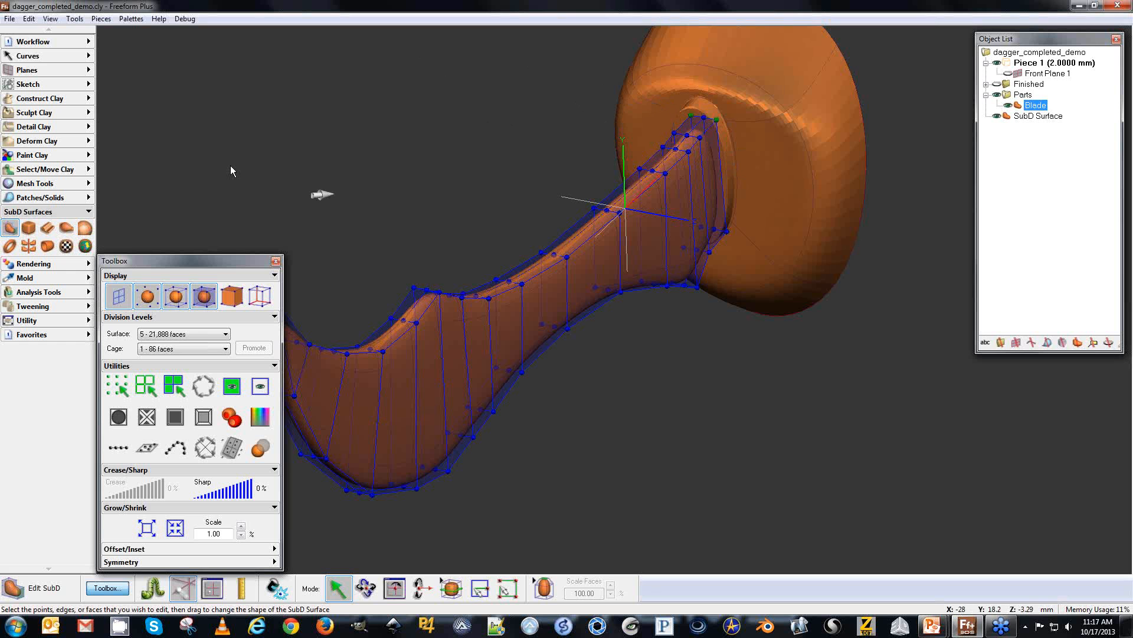
pyautogui.click(121, 561)
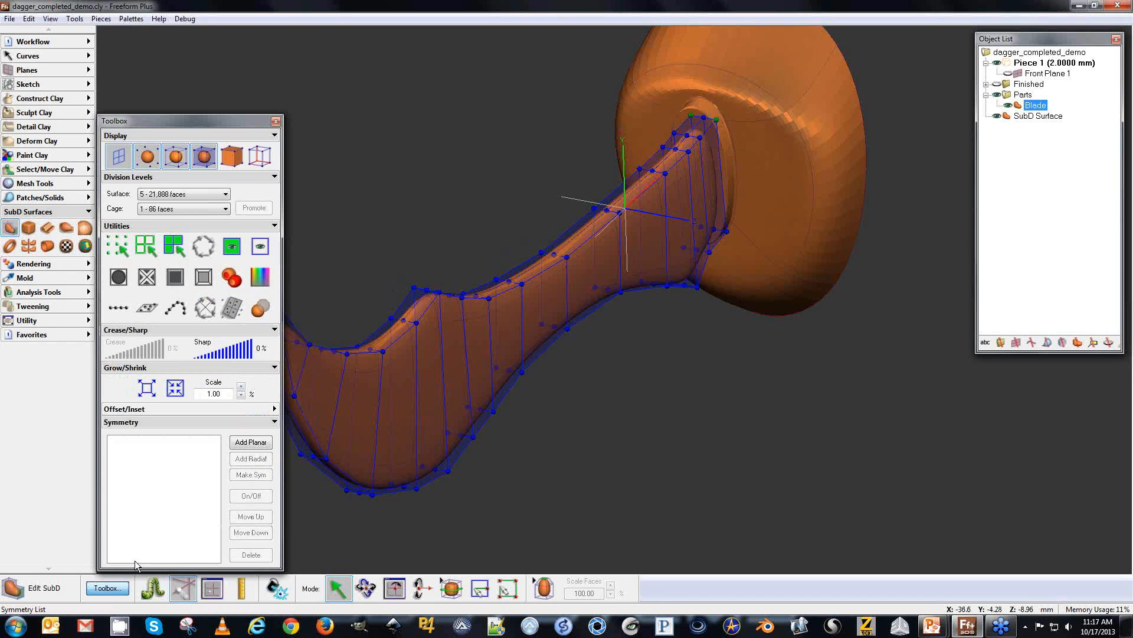
pyautogui.click(250, 442)
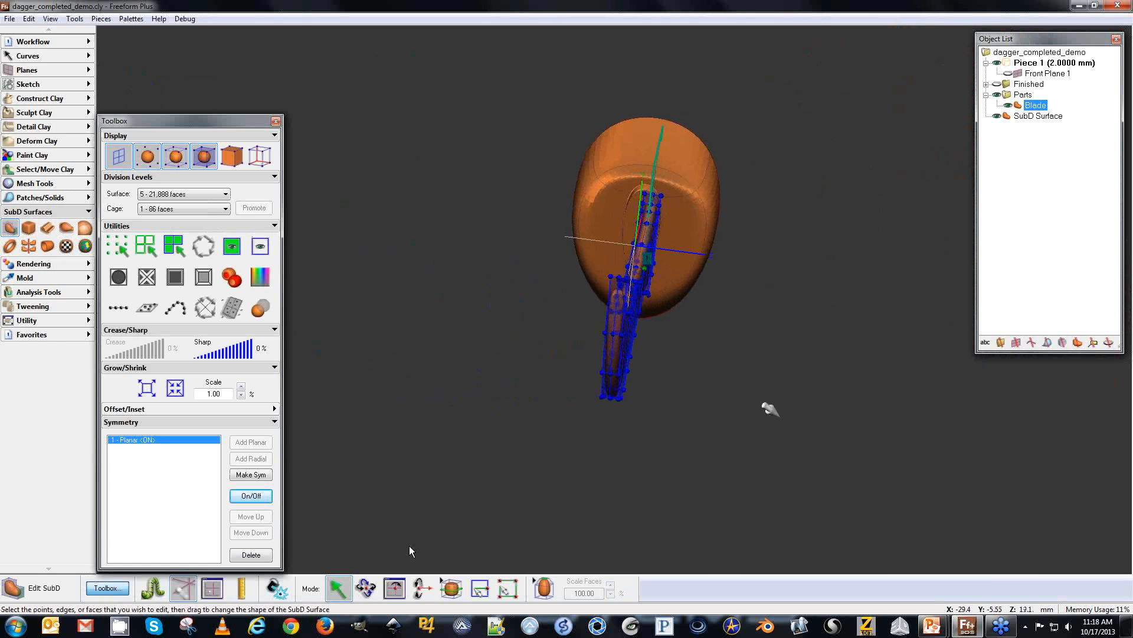
# Show the front sketch plane and move the blade -1 mm along Z, applying the change to centre it on the plane.
pyautogui.click(1008, 74)
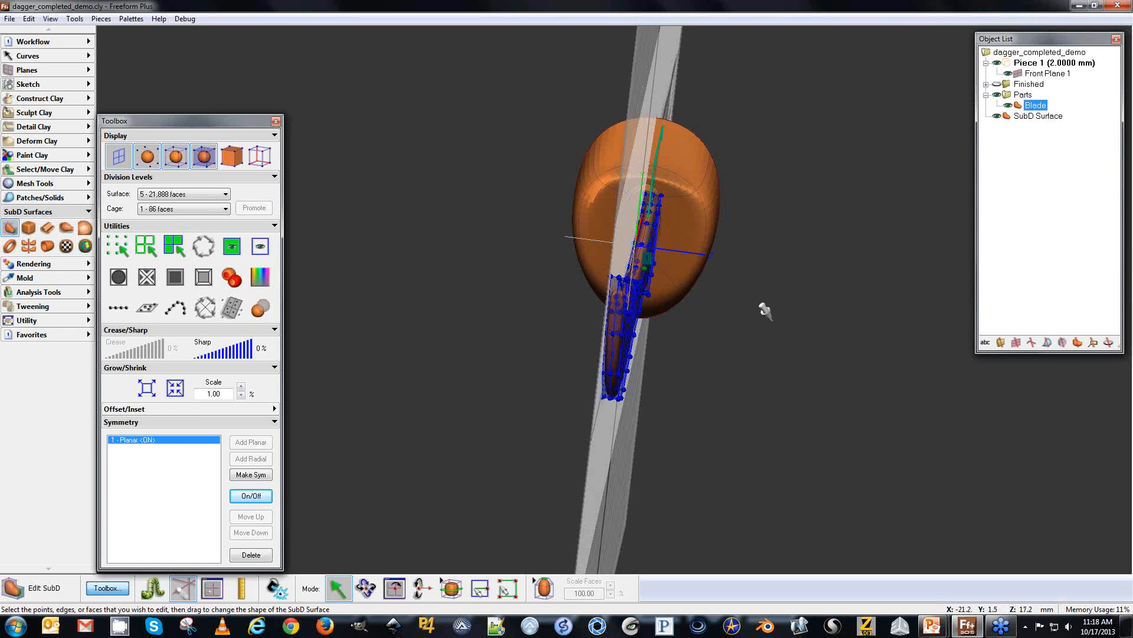
pyautogui.moveTo(769, 331); pyautogui.dragTo(891, 152, button='middle')
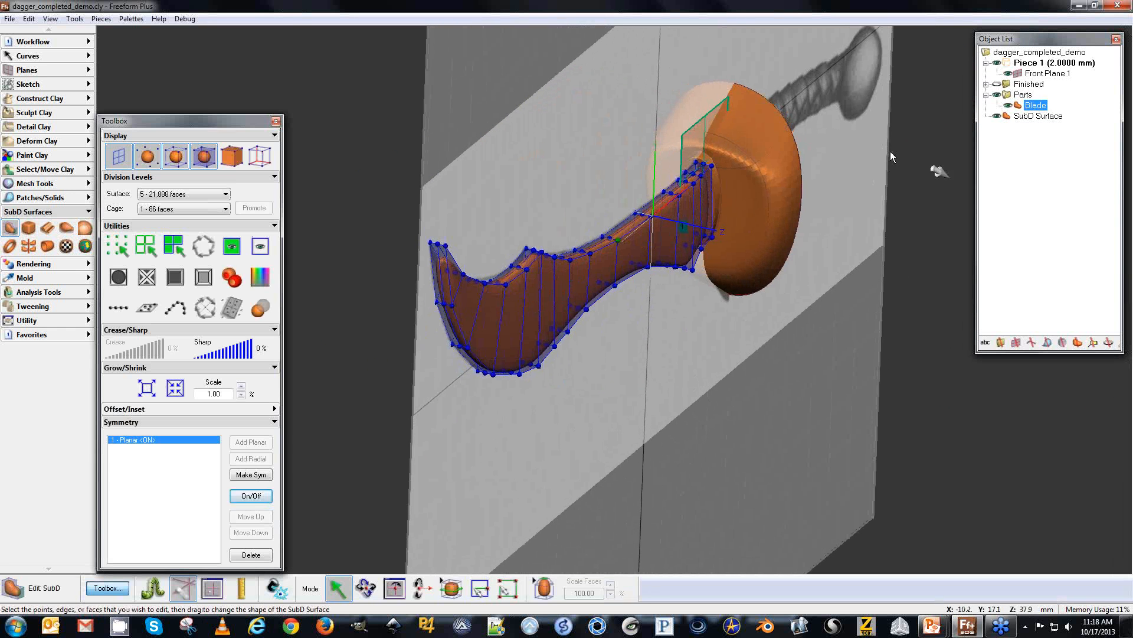
pyautogui.rightClick(1035, 109)
pyautogui.click(1066, 105)
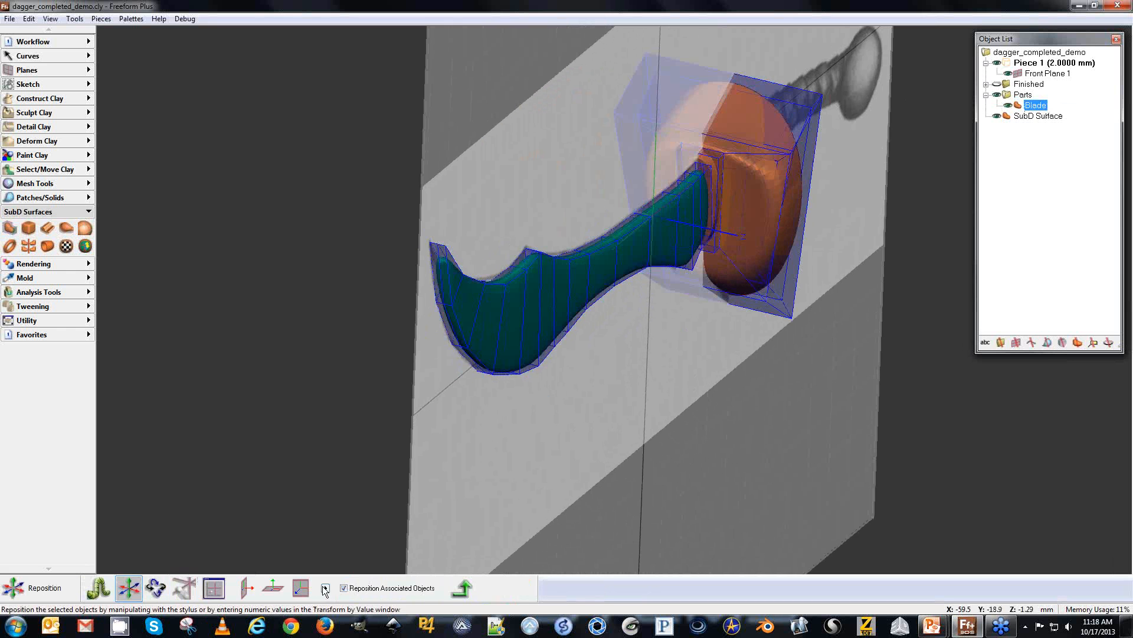
pyautogui.click(325, 588)
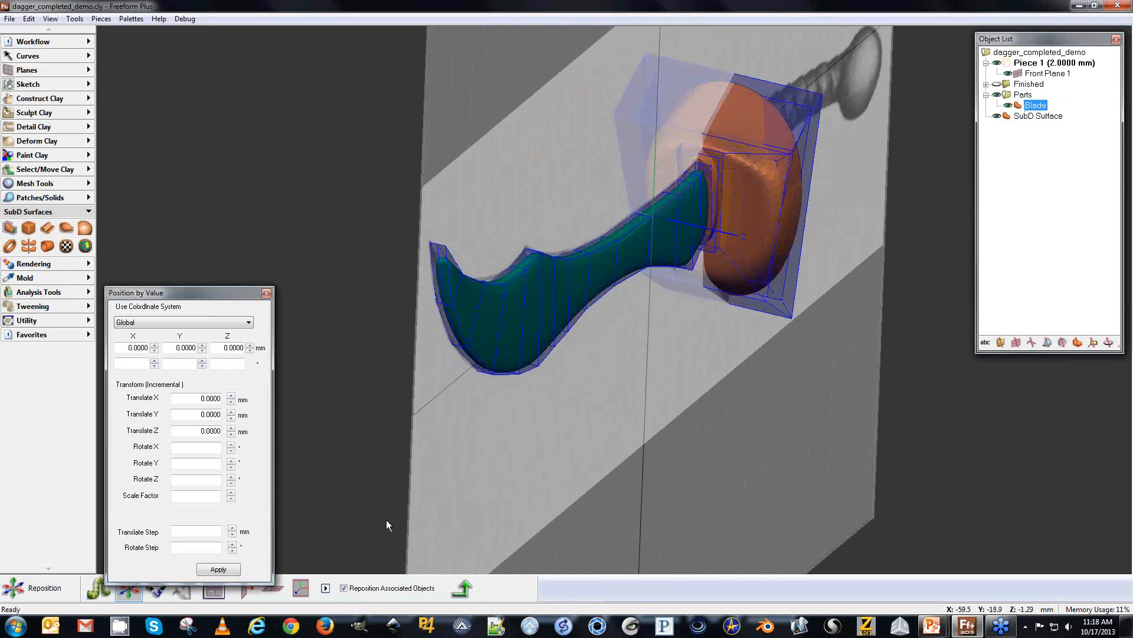
pyautogui.click(231, 434)
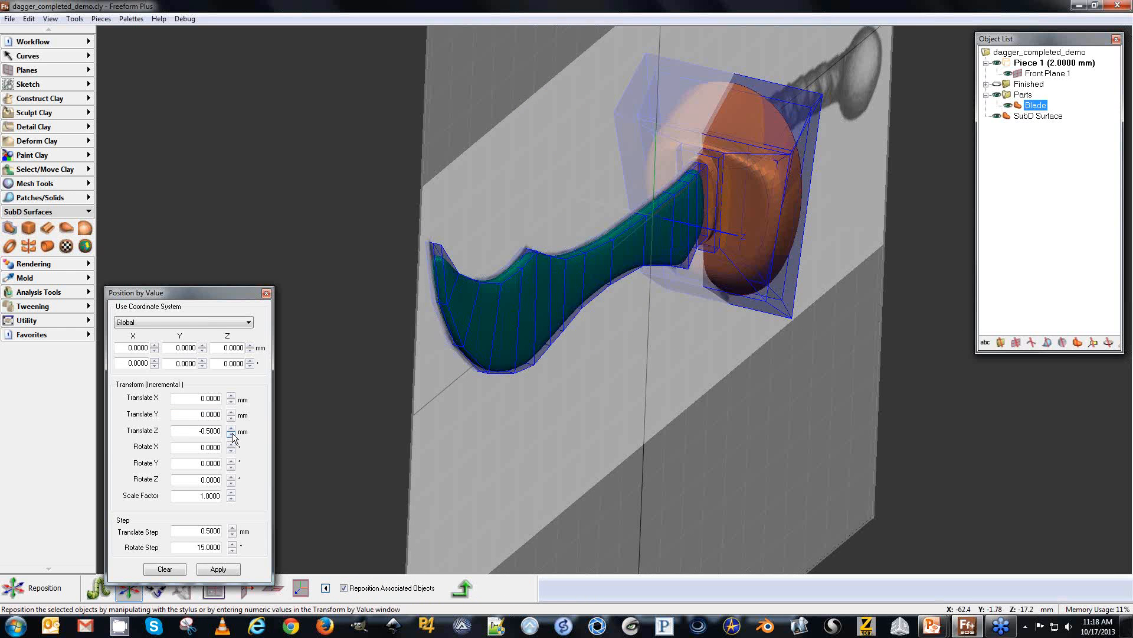
pyautogui.click(232, 433)
pyautogui.click(462, 588)
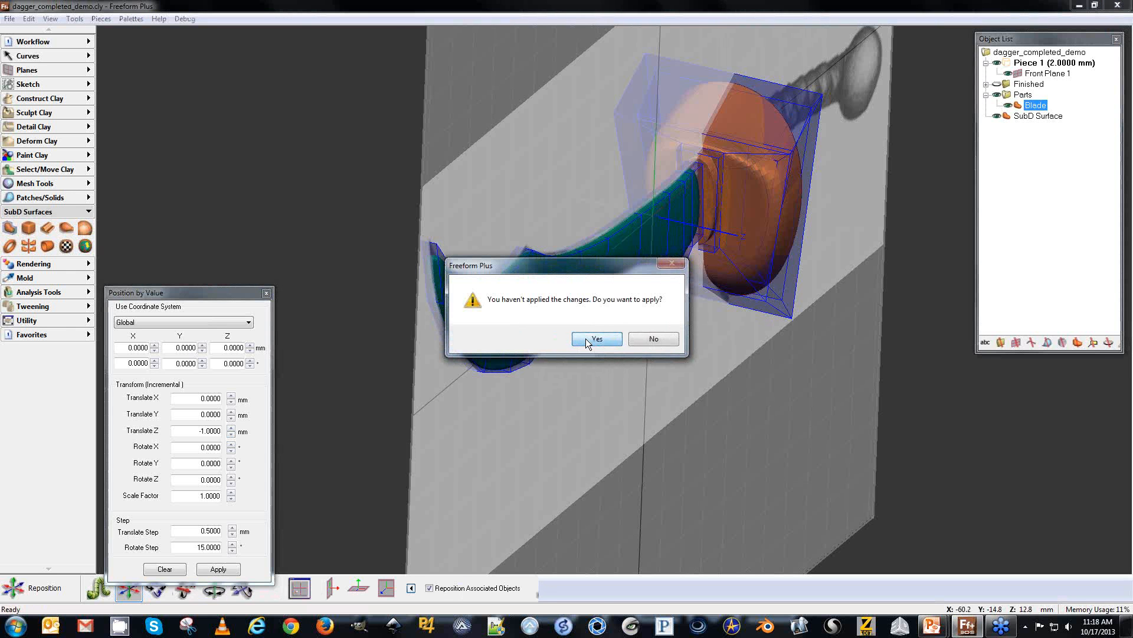
pyautogui.click(596, 339)
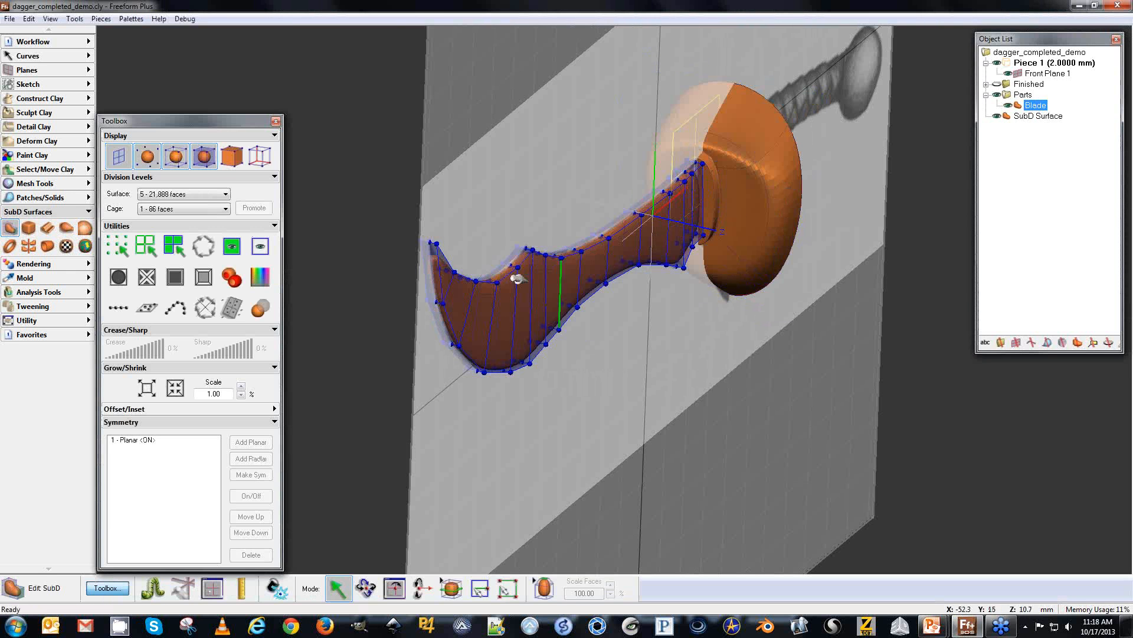
# From the front view, make the blade see-through with its opacity set to 14%.
pyautogui.press('f')
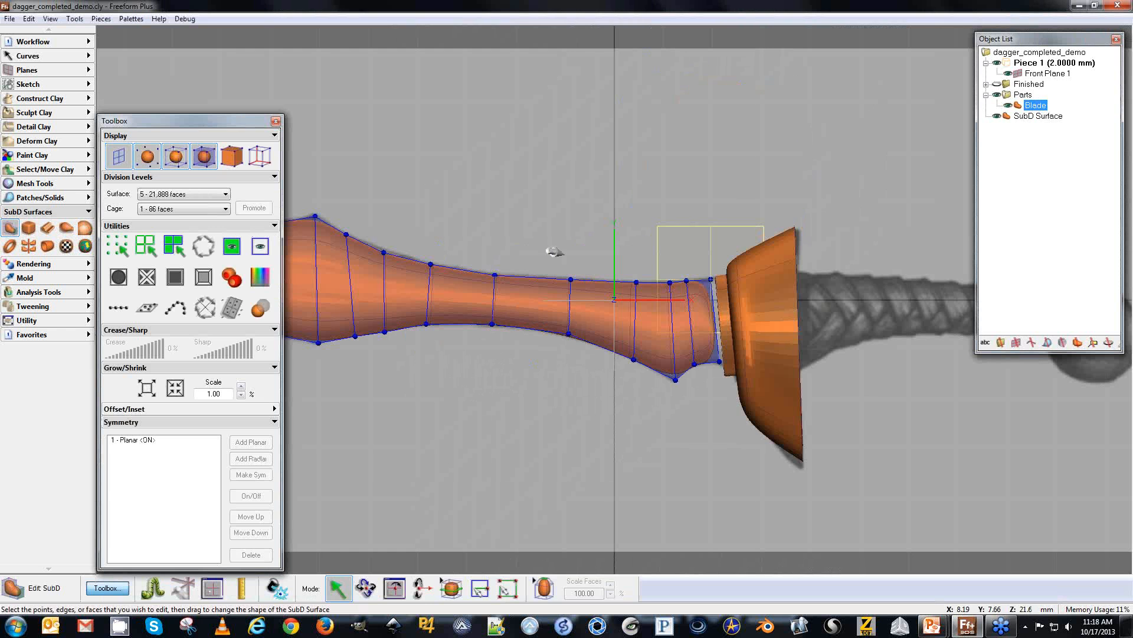
pyautogui.click(260, 310)
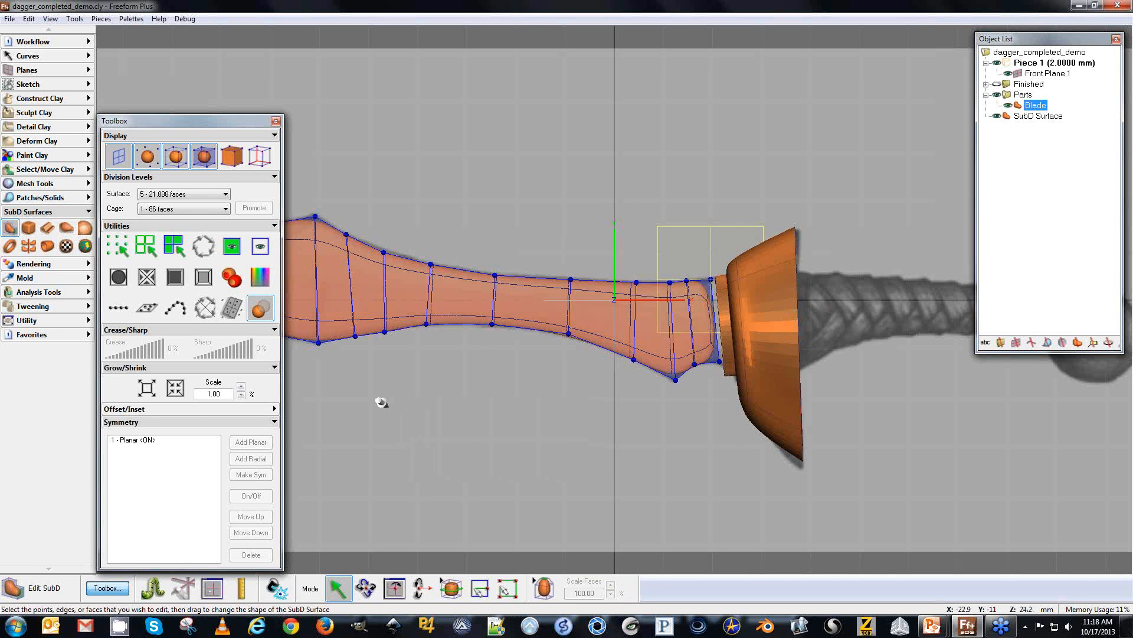
pyautogui.moveTo(331, 375); pyautogui.dragTo(465, 401, button='middle')
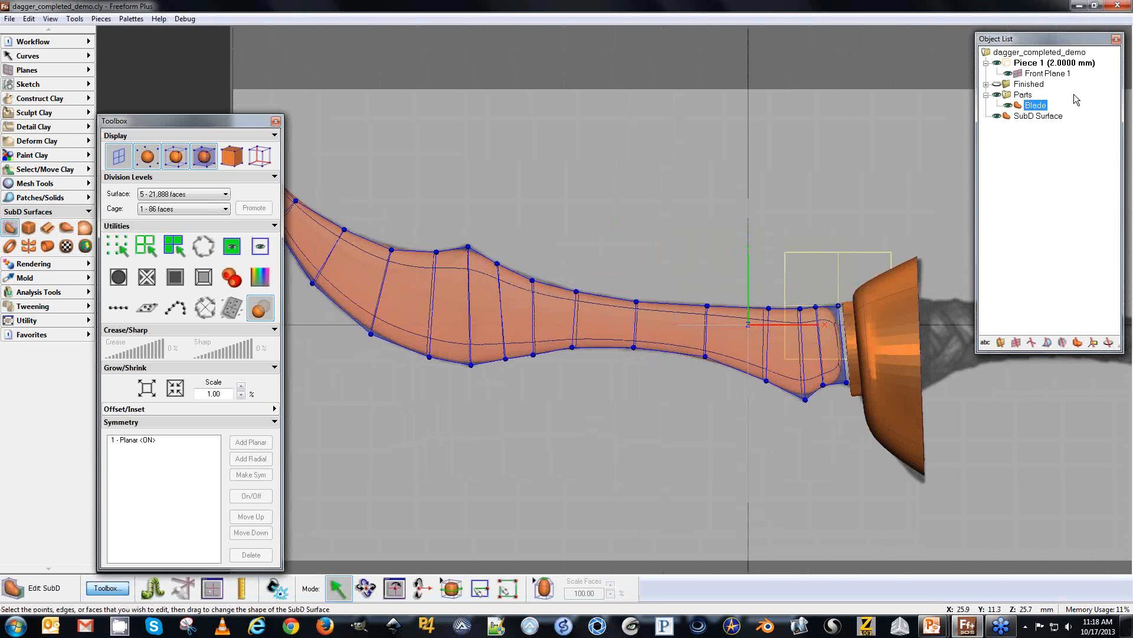
pyautogui.rightClick(1017, 110)
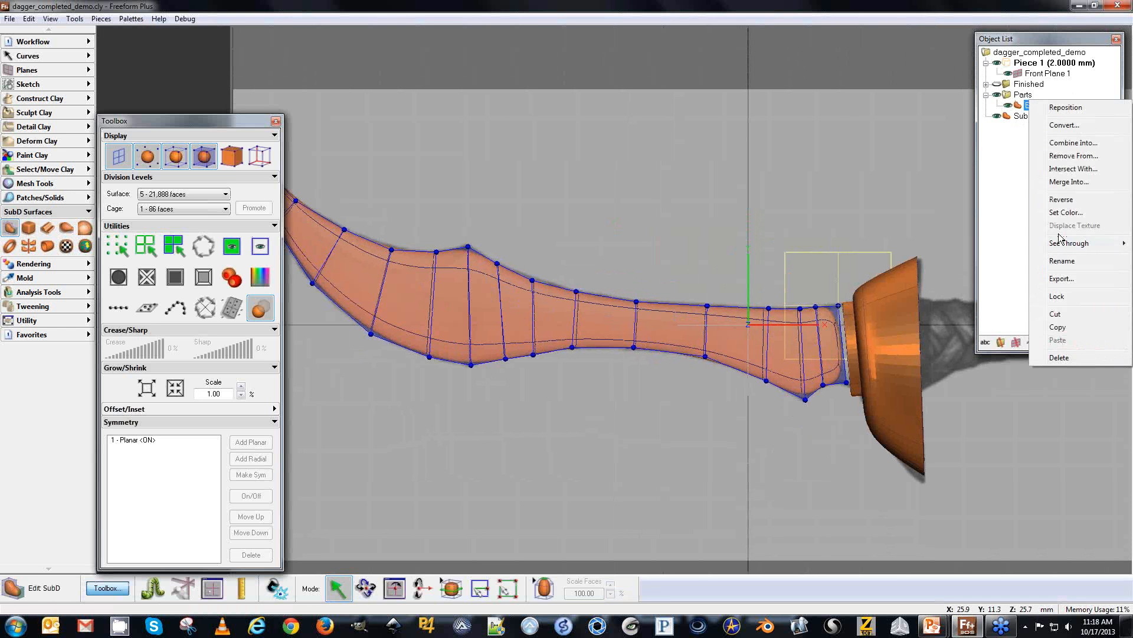
pyautogui.moveTo(1063, 246)
pyautogui.click(980, 256)
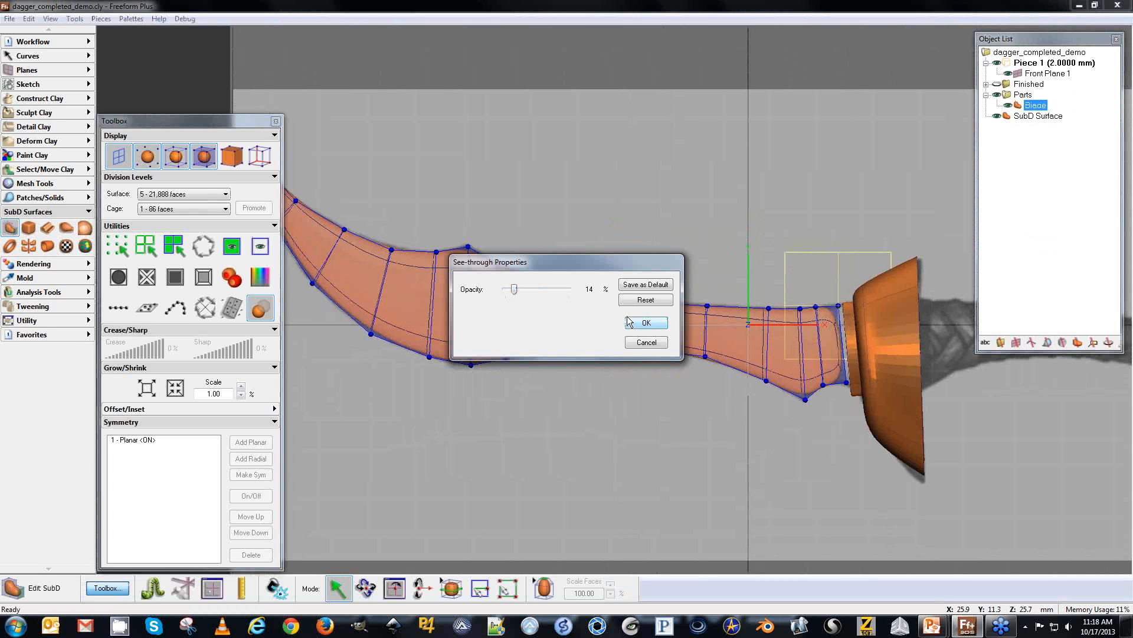
pyautogui.click(633, 322)
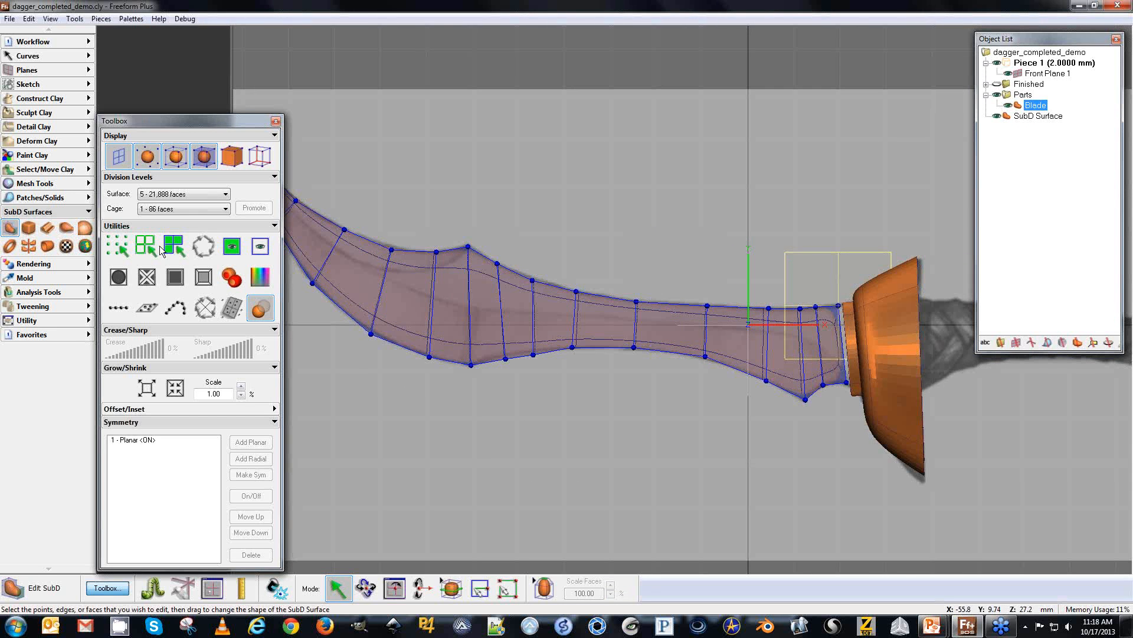
# Add lengthwise edges along the sketched ridge, from the blade's lower base corner through the cross edges of its middle section.
pyautogui.click(480, 588)
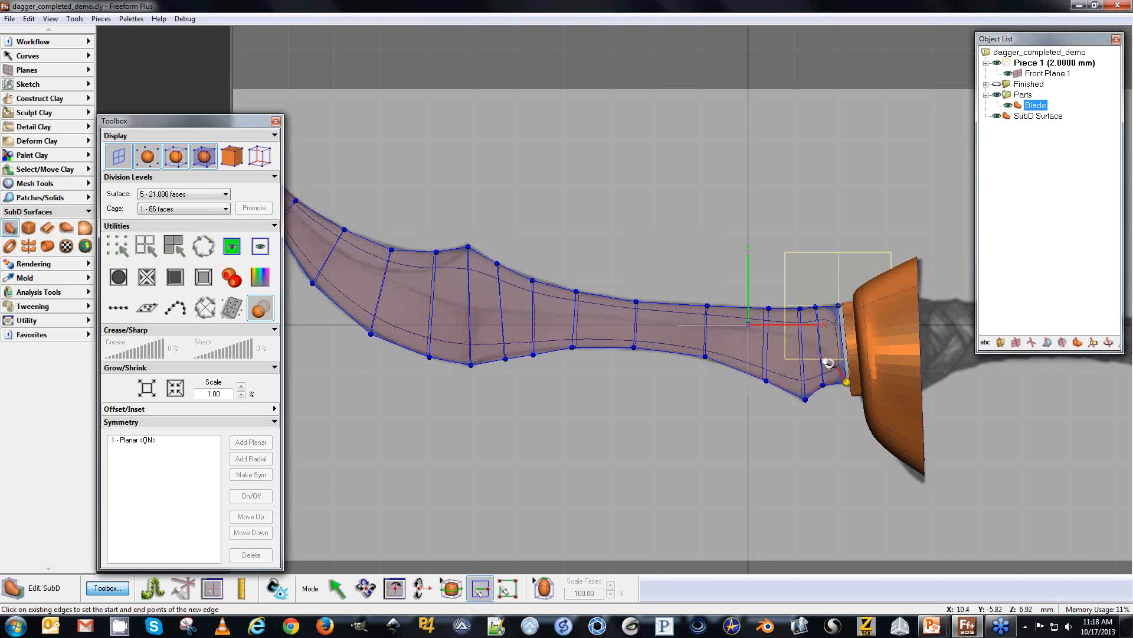
pyautogui.click(812, 340)
pyautogui.click(795, 331)
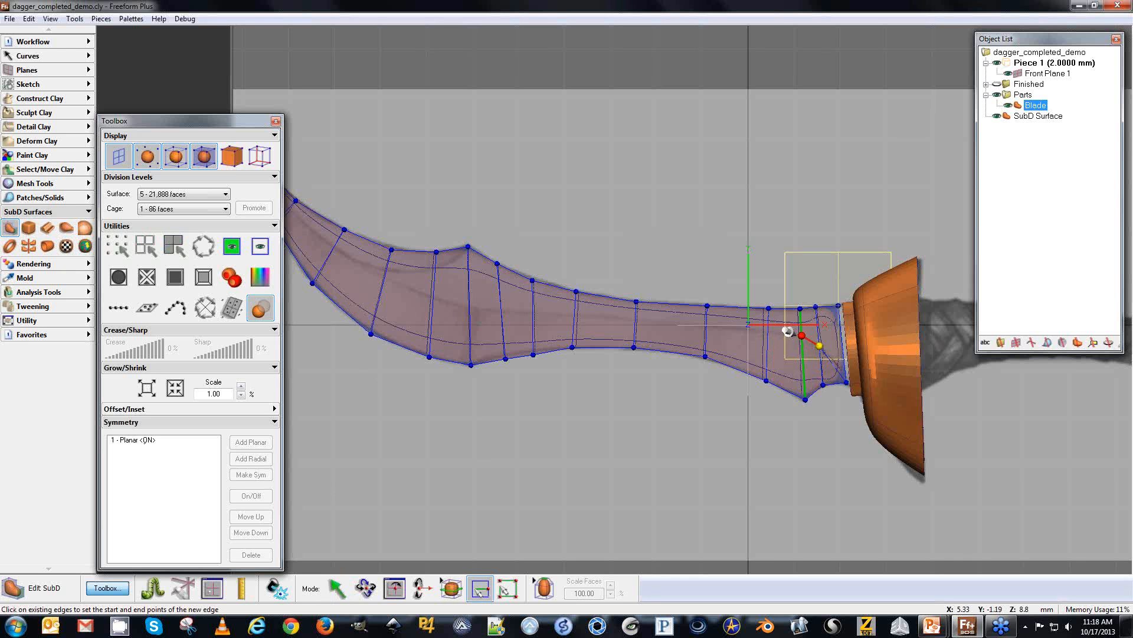
pyautogui.click(760, 325)
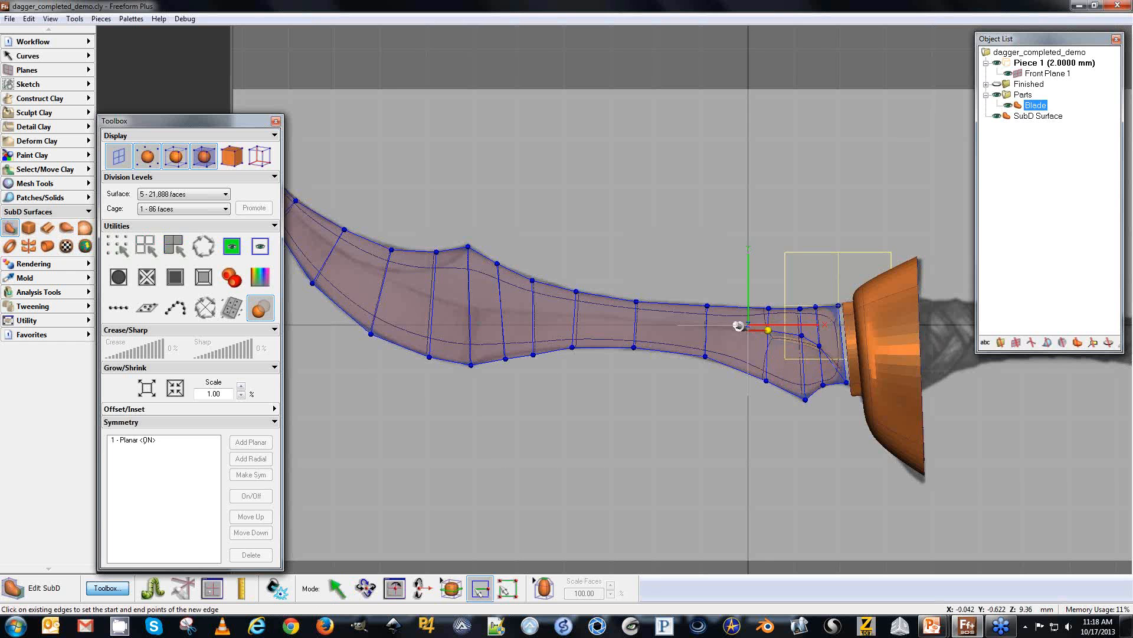
pyautogui.click(707, 325)
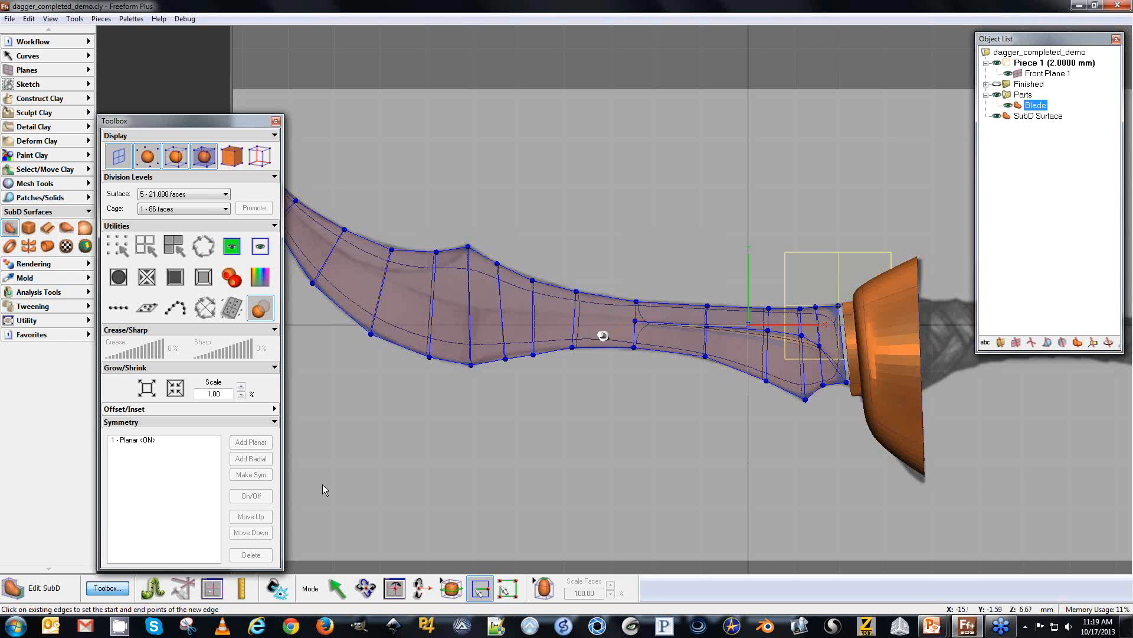
pyautogui.click(634, 319)
pyautogui.click(635, 321)
pyautogui.click(575, 315)
pyautogui.click(533, 313)
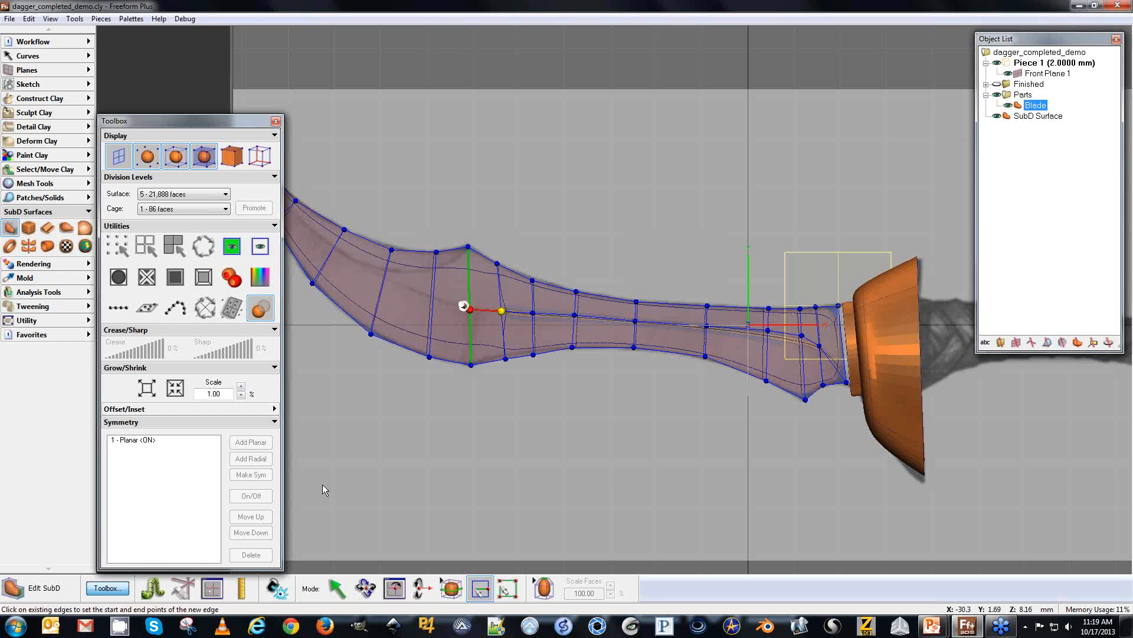
# Continue the lengthwise ridge edges from the blade's widest section through the remaining cross edges up to the tip.
pyautogui.click(470, 309)
pyautogui.click(433, 297)
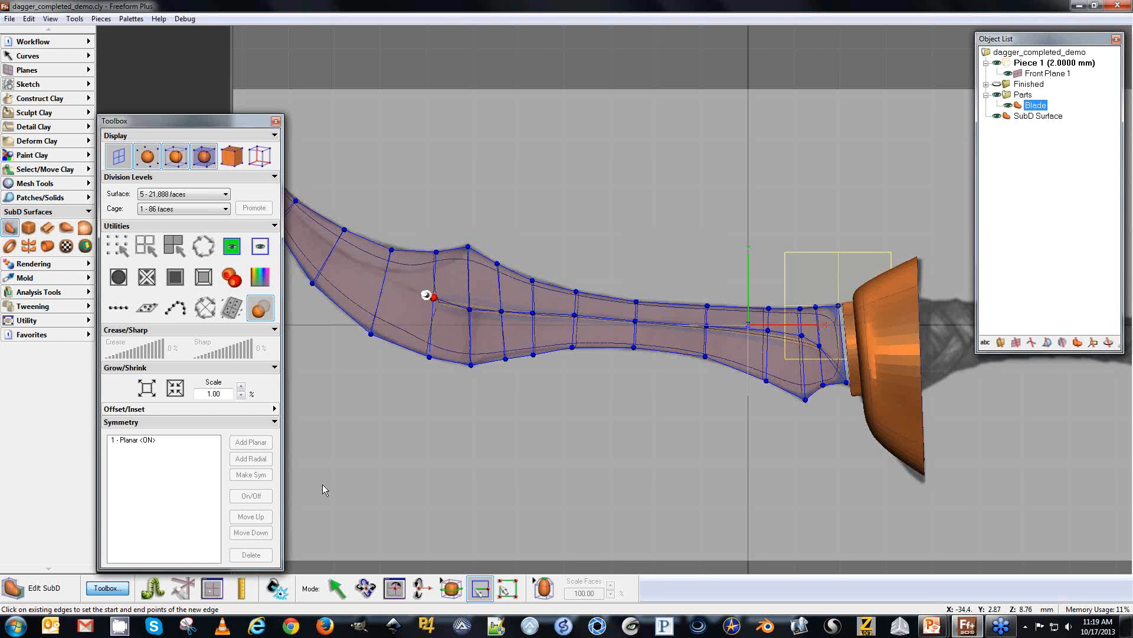
pyautogui.click(384, 279)
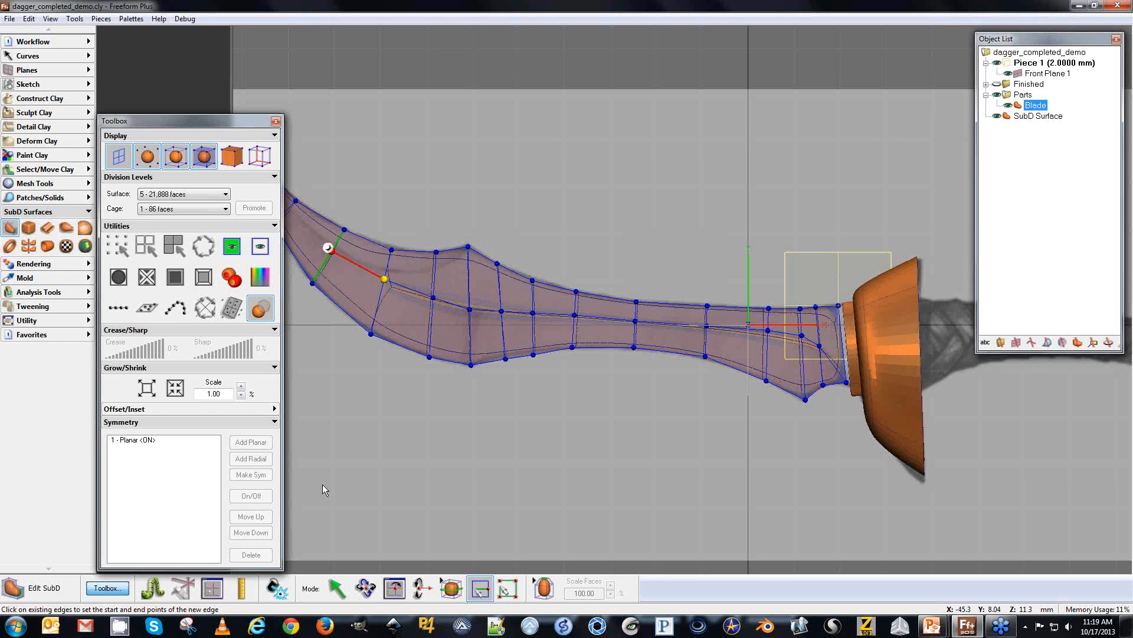
pyautogui.click(333, 249)
pyautogui.press('space')
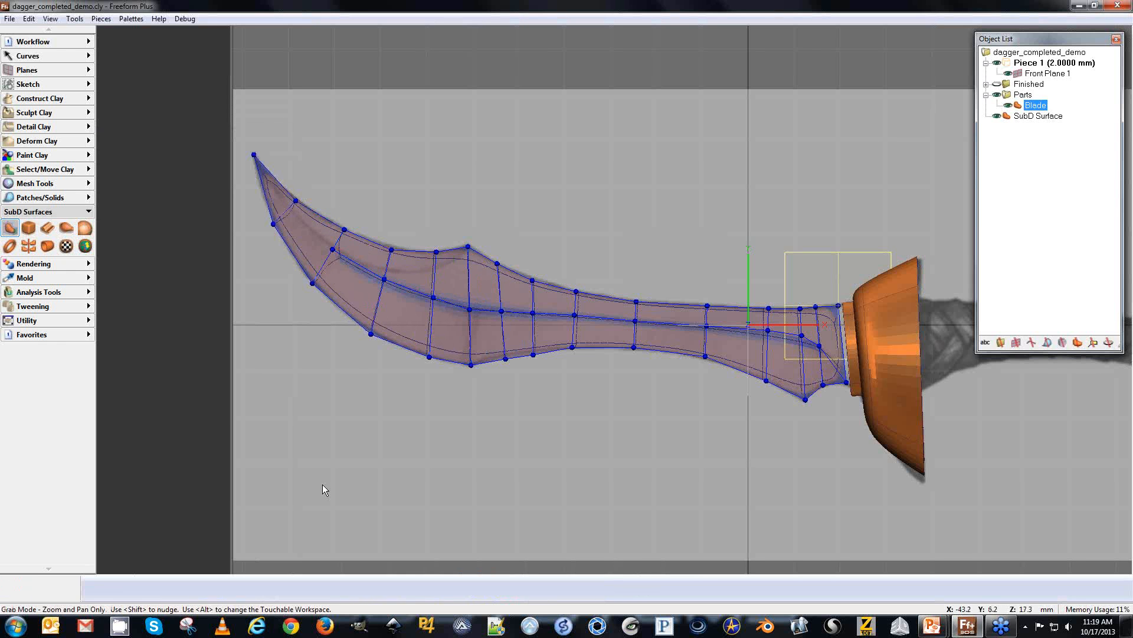
pyautogui.press('space')
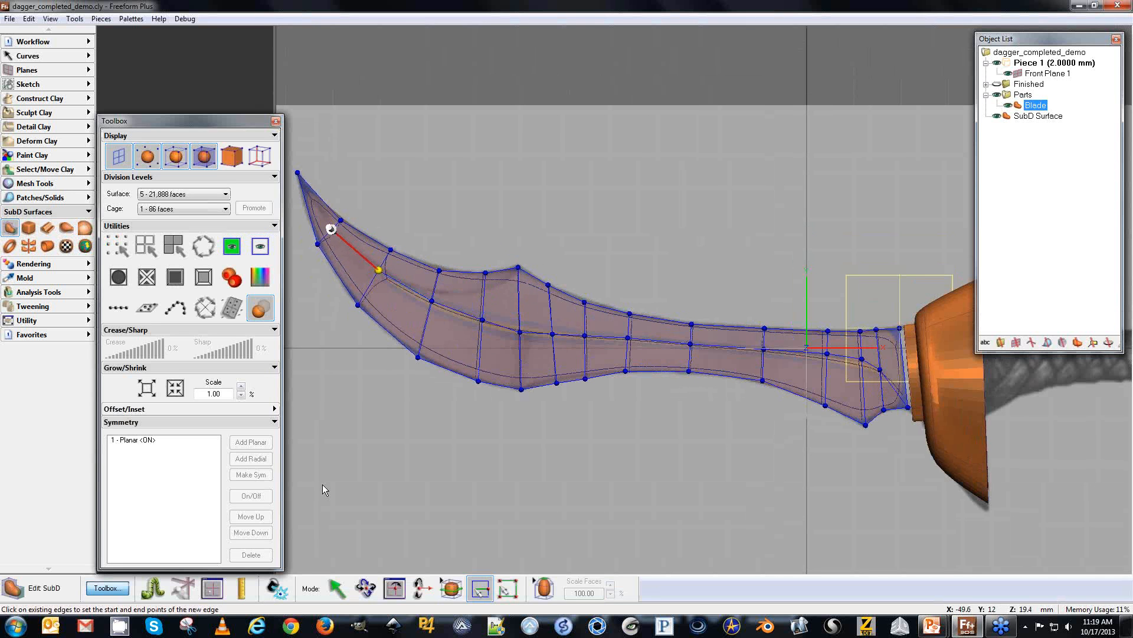
pyautogui.click(332, 229)
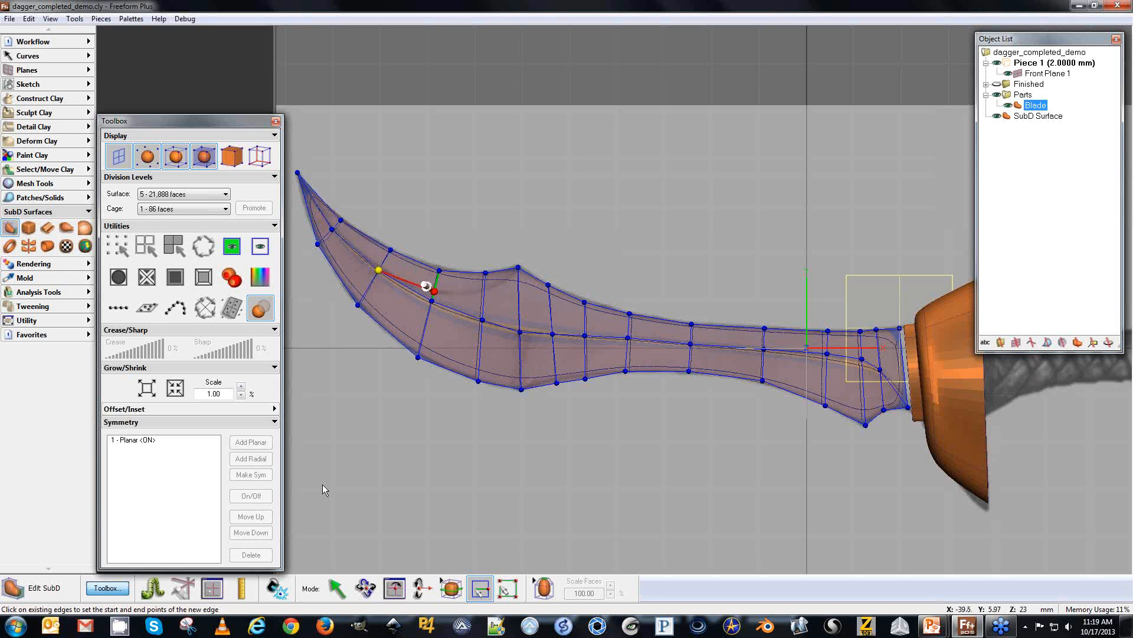
# Add a branch of edges from the ridge across the upper cross edges to the blade's upper spike point, and return to selection mode.
pyautogui.click(433, 291)
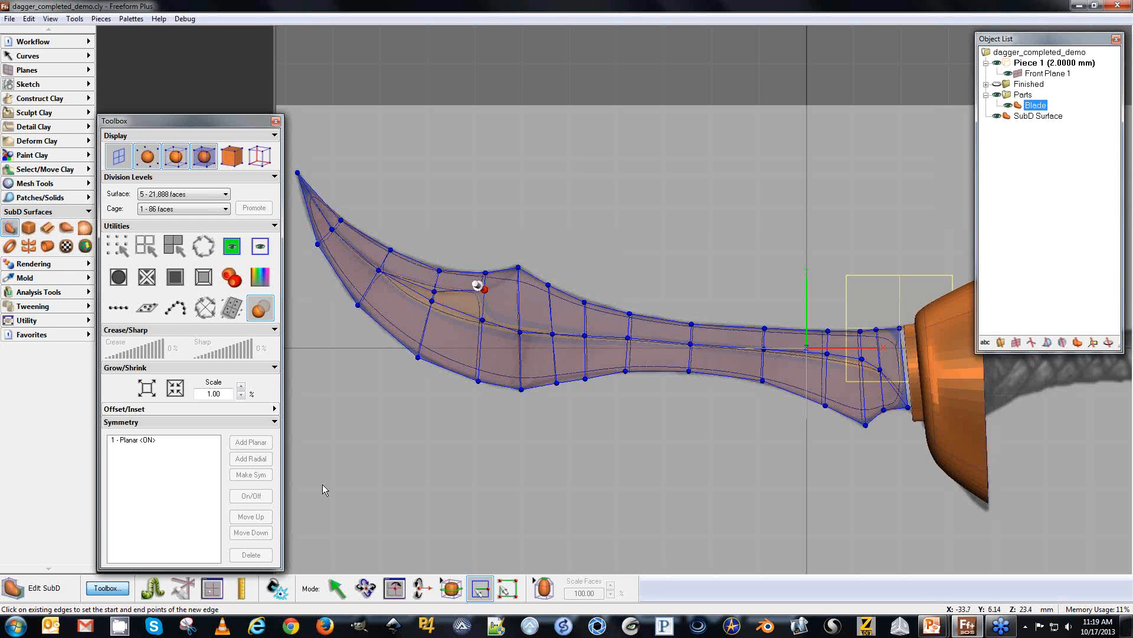
pyautogui.click(518, 268)
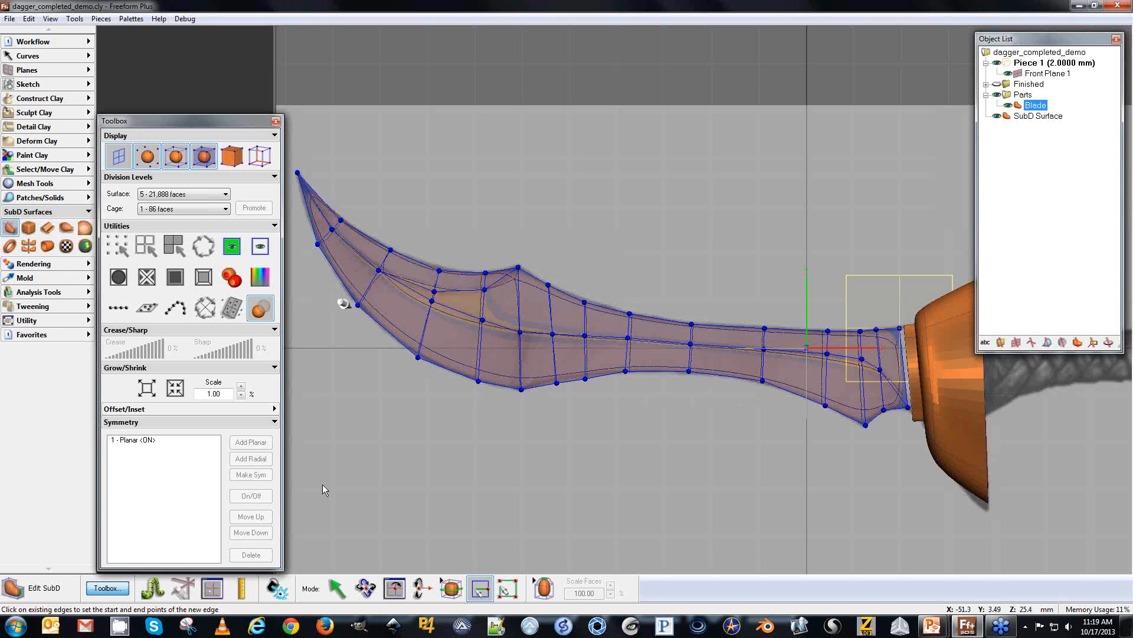
pyautogui.click(337, 588)
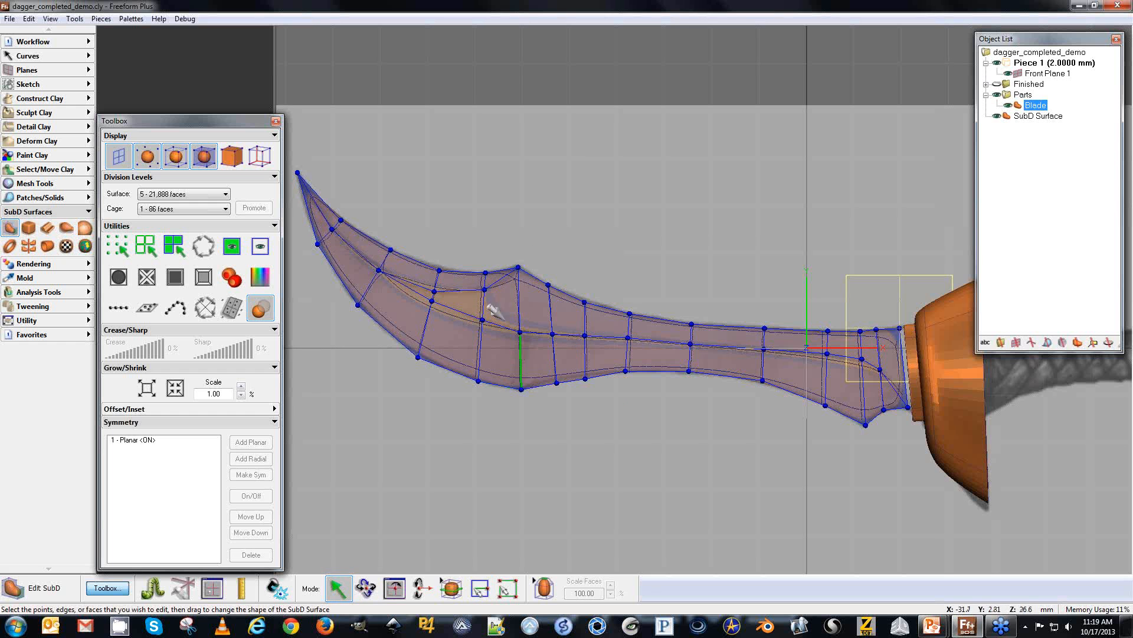
# Hide the front sketch plane and reselect the blade for editing in an angled view showing its thickness.
pyautogui.click(1046, 158)
pyautogui.press('p')
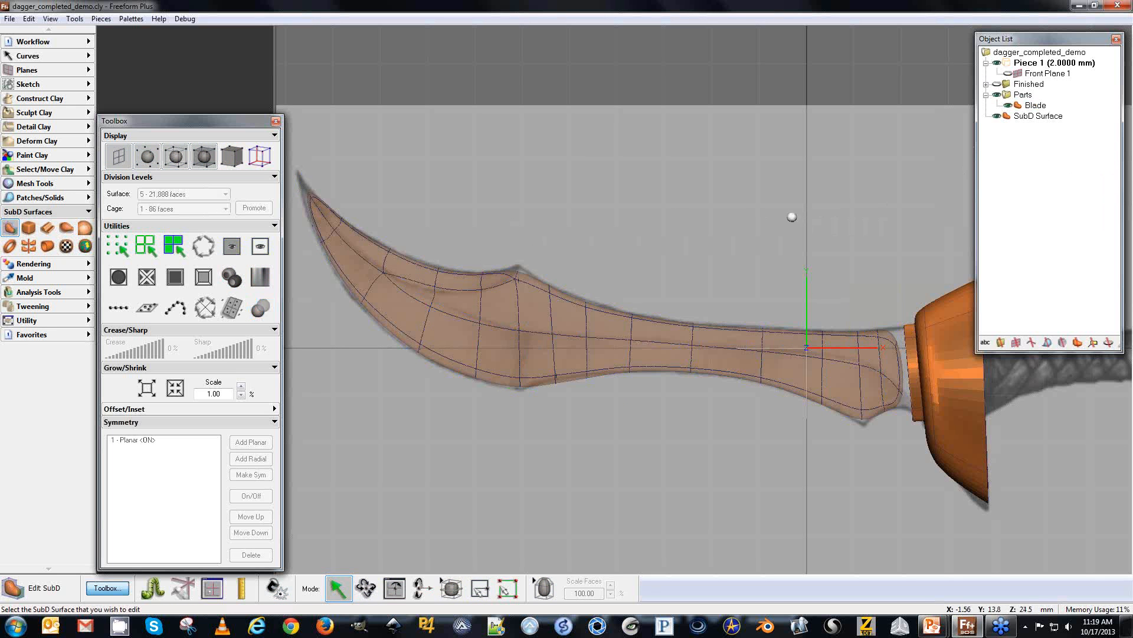
pyautogui.press('space')
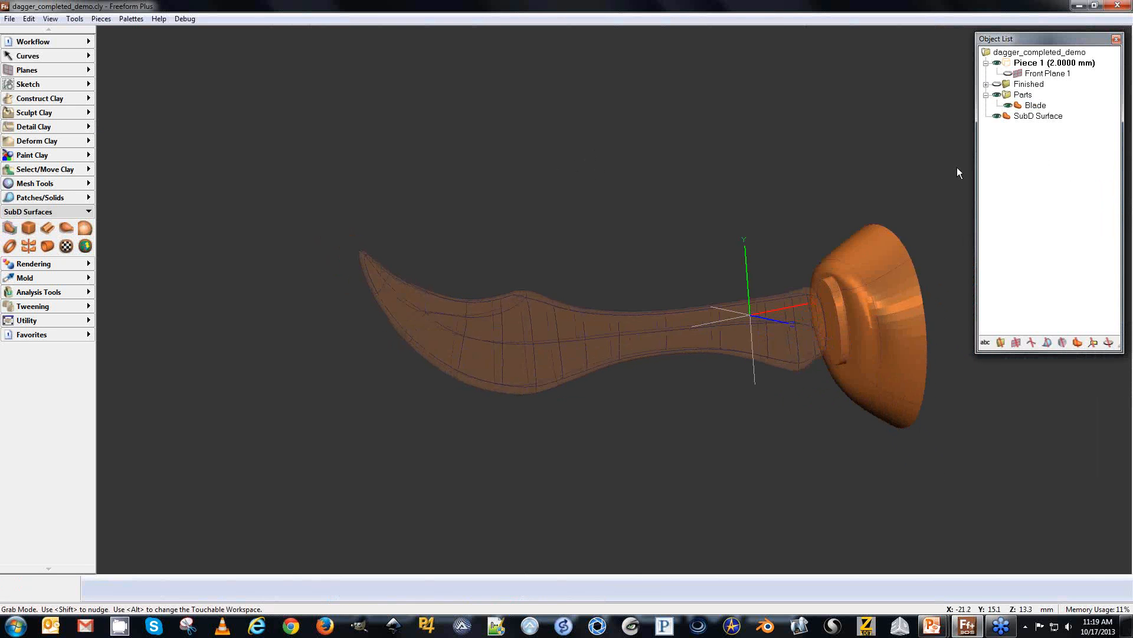
pyautogui.press('space')
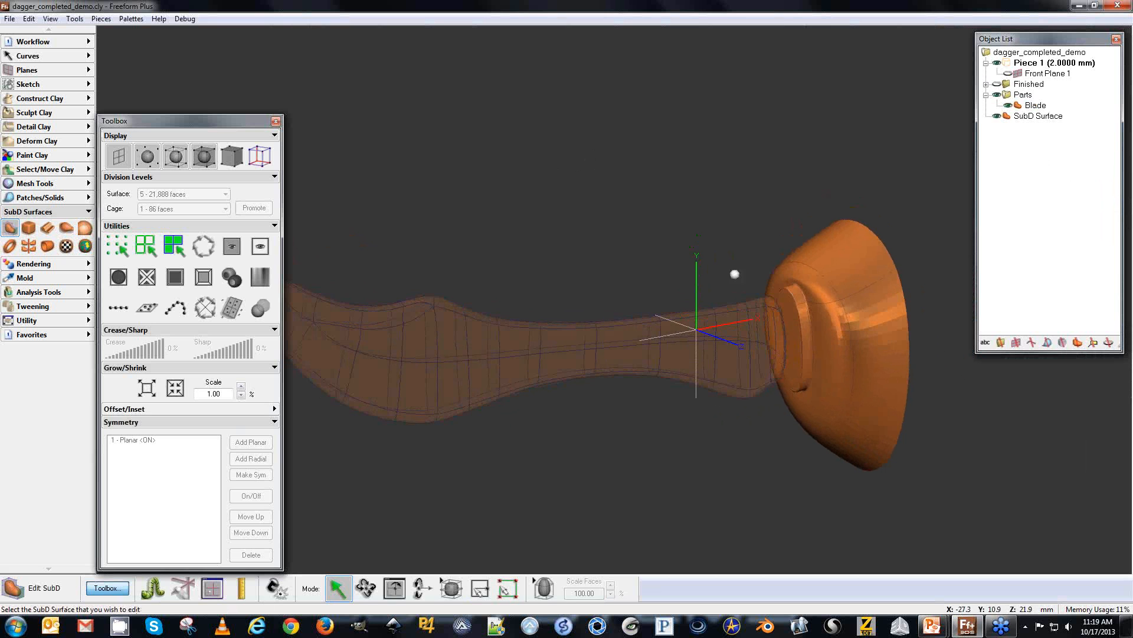
pyautogui.click(1022, 117)
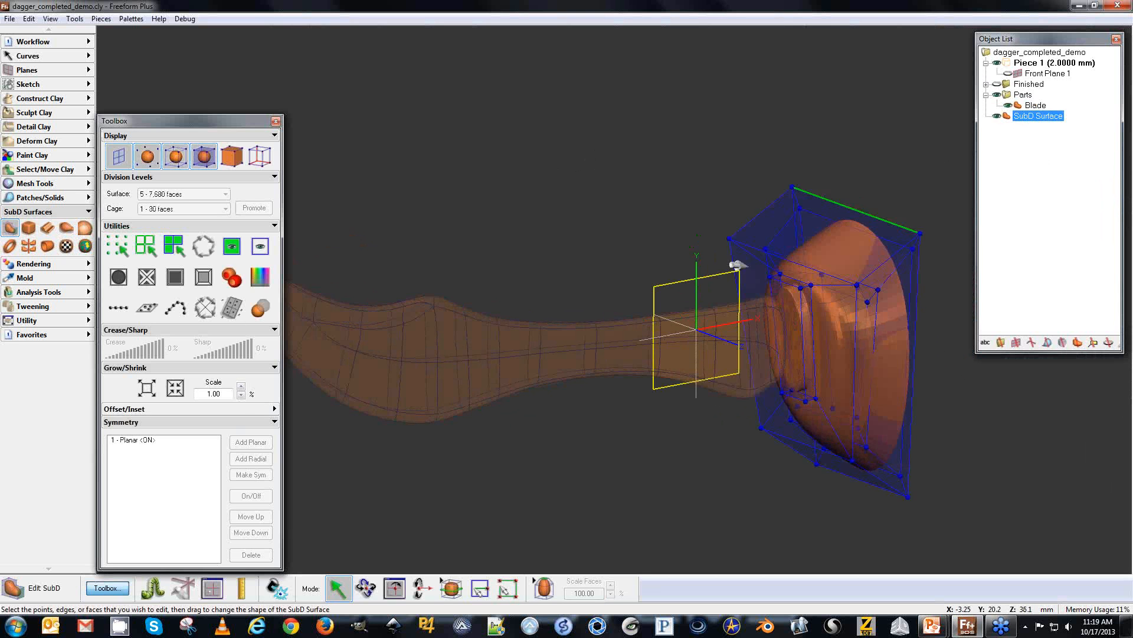
pyautogui.press('Escape')
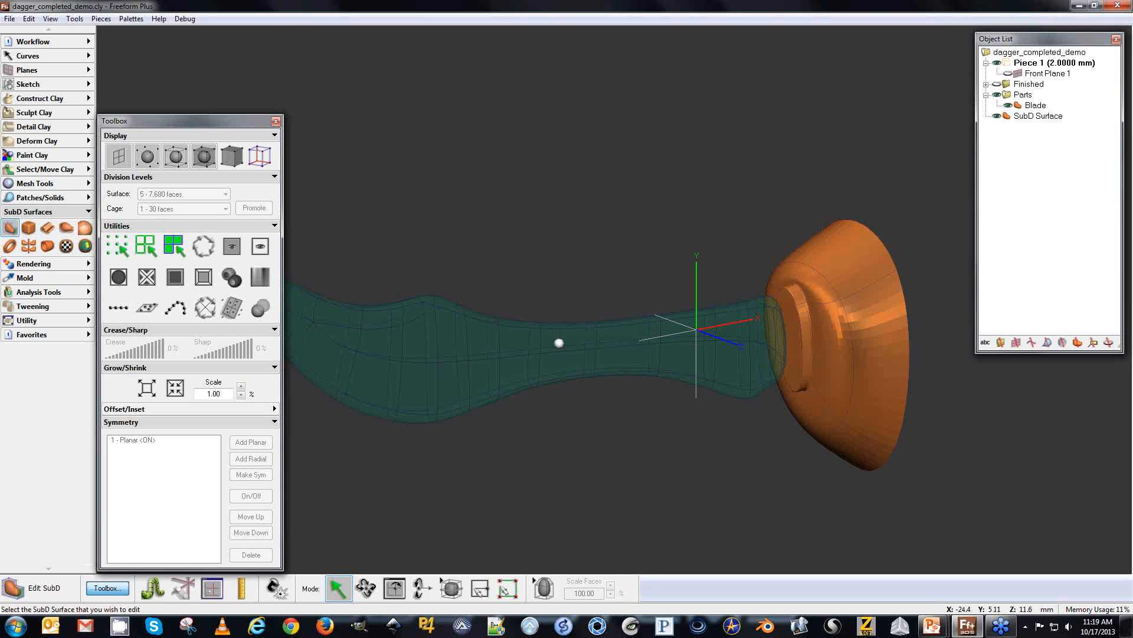
pyautogui.click(531, 337)
pyautogui.press('space')
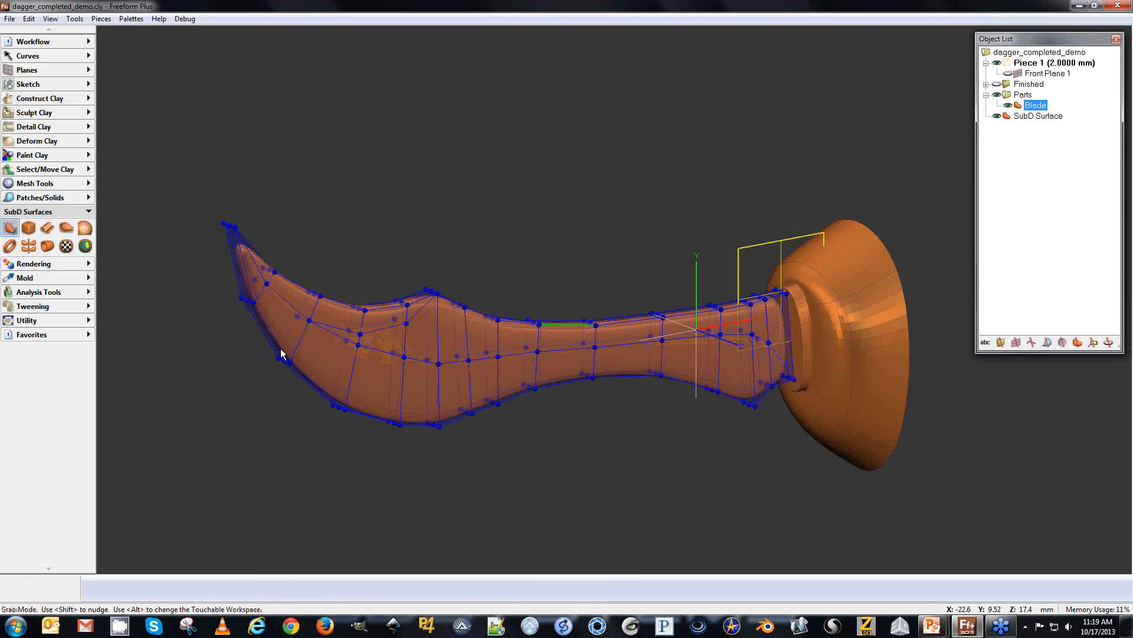
pyautogui.press('space')
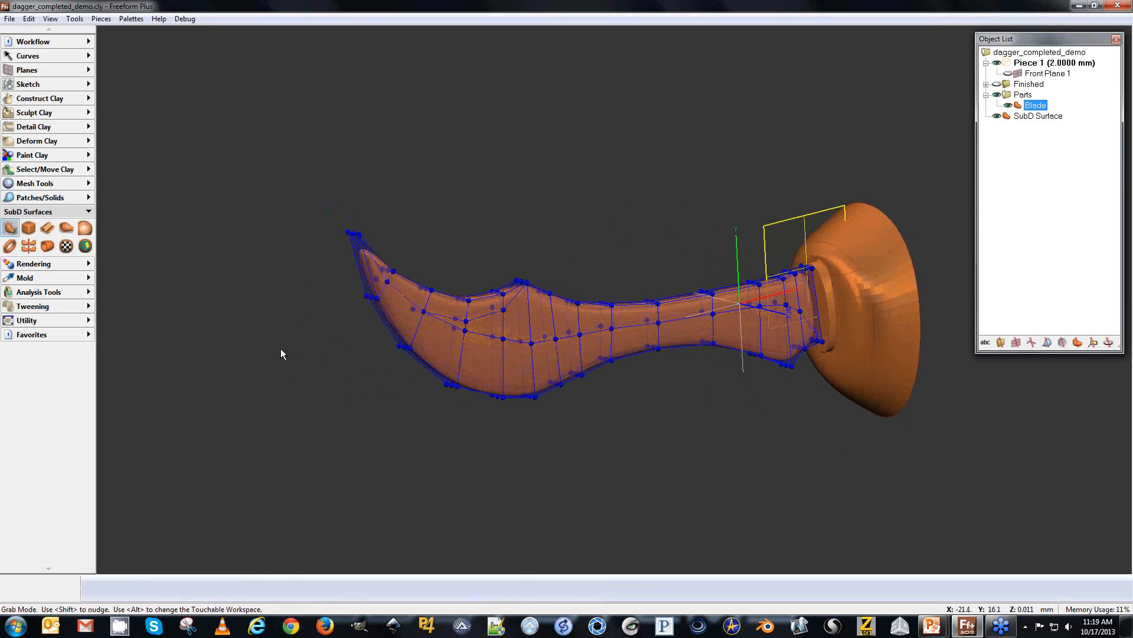
pyautogui.press('space')
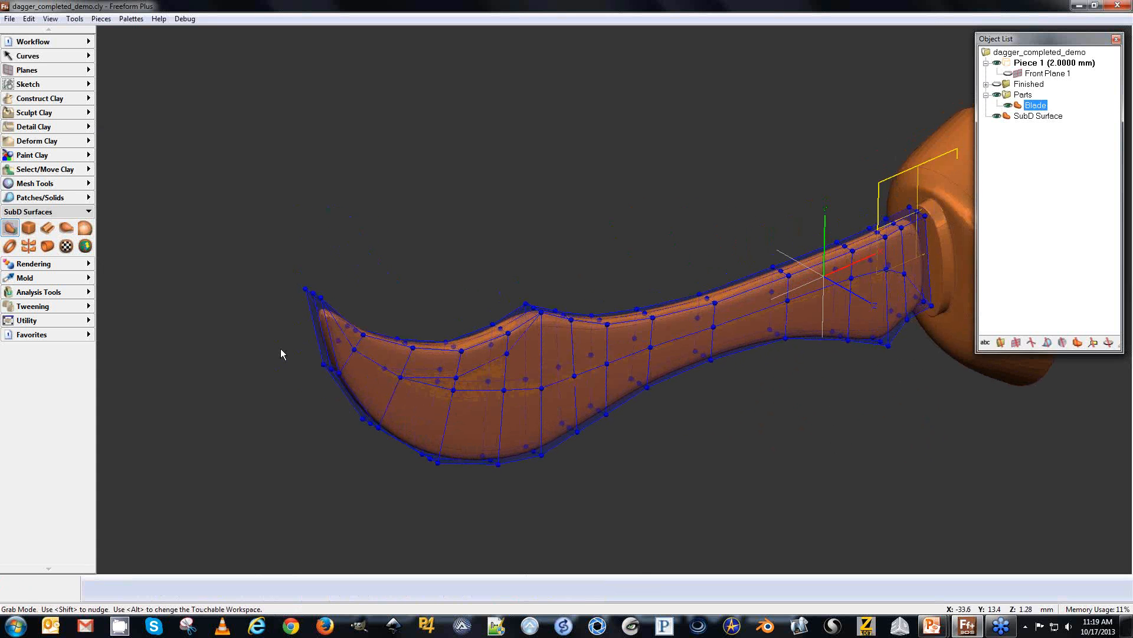
pyautogui.press('space')
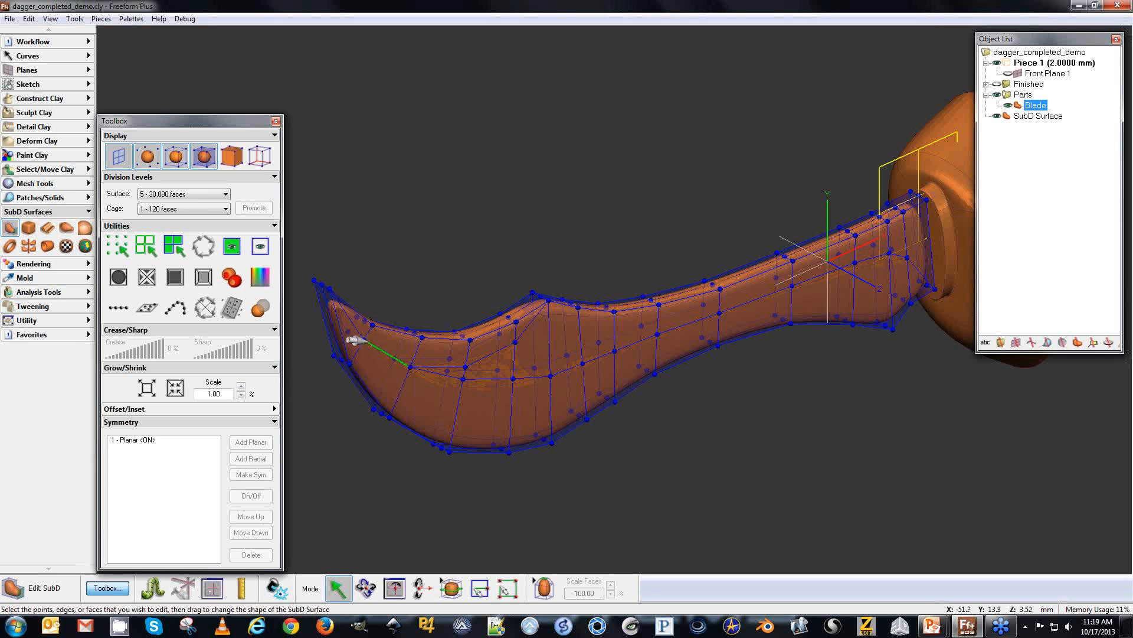
# Select the full edge loop around the outline of the blade's front face and set its crease to 100%.
pyautogui.click(329, 324)
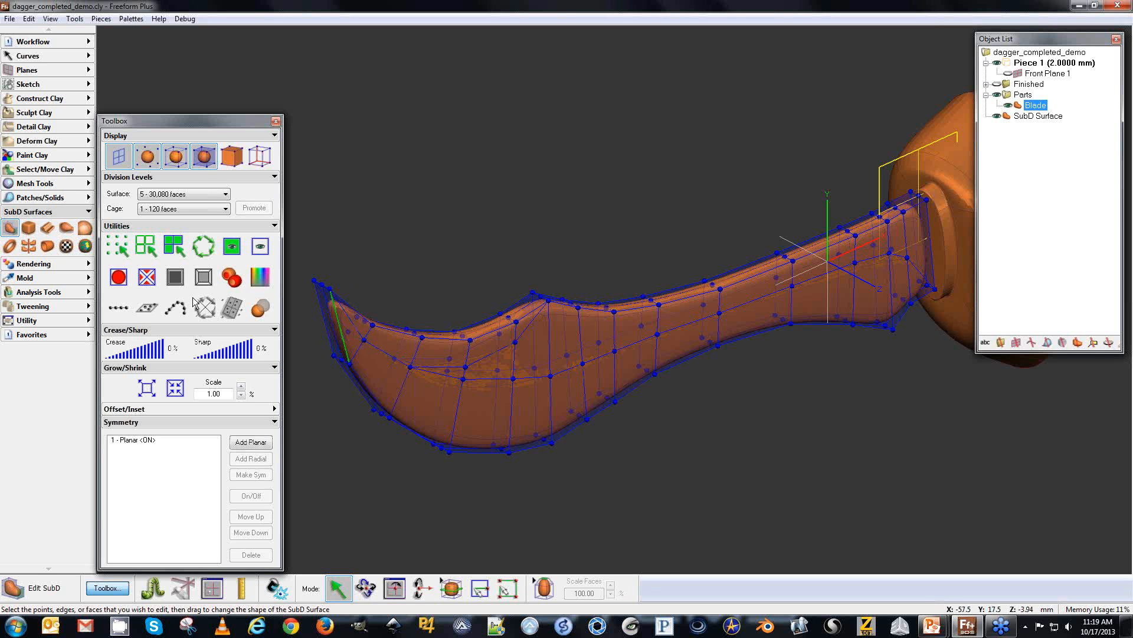
pyautogui.click(202, 246)
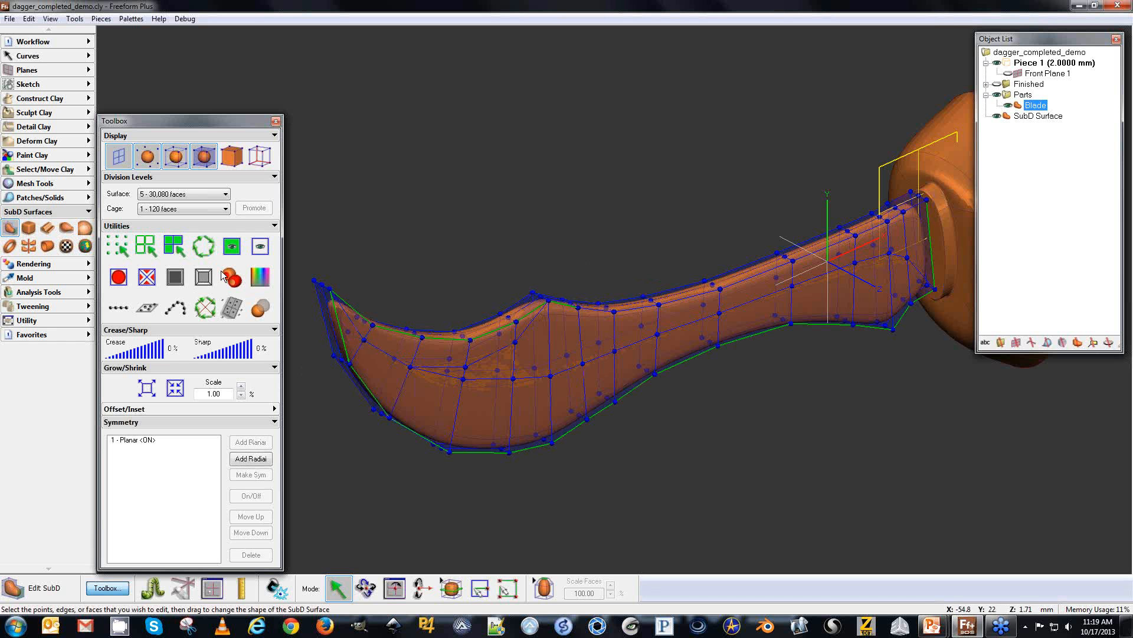
pyautogui.click(203, 246)
pyautogui.moveTo(136, 352); pyautogui.dragTo(163, 354)
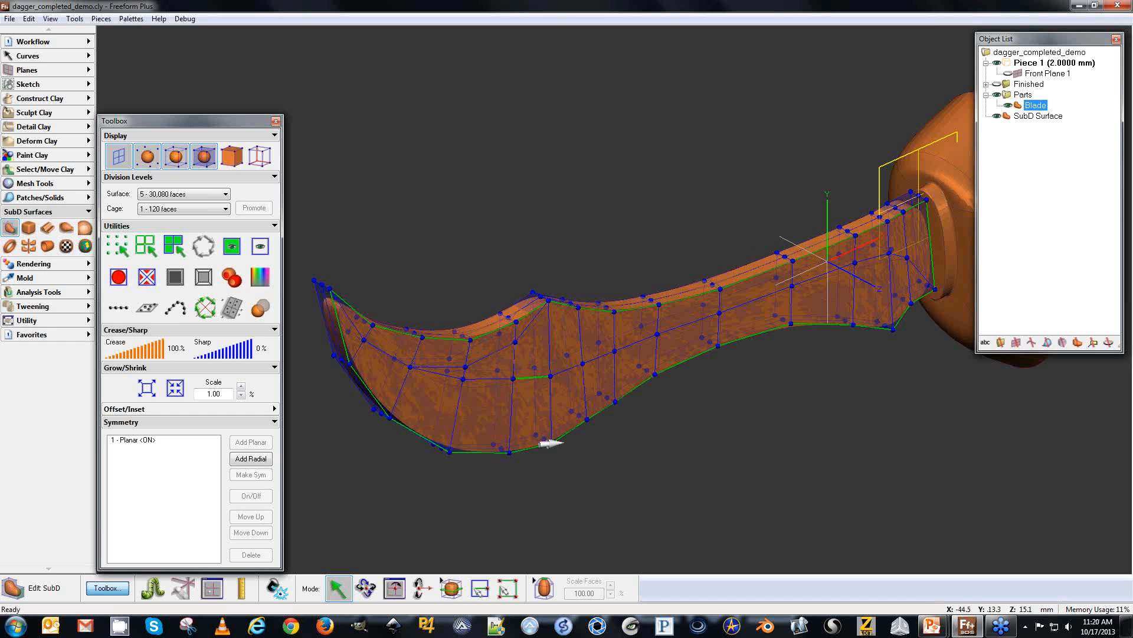
# Select the edge loop around the middle of the blade's thickness and set its crease to 97%.
pyautogui.click(319, 323)
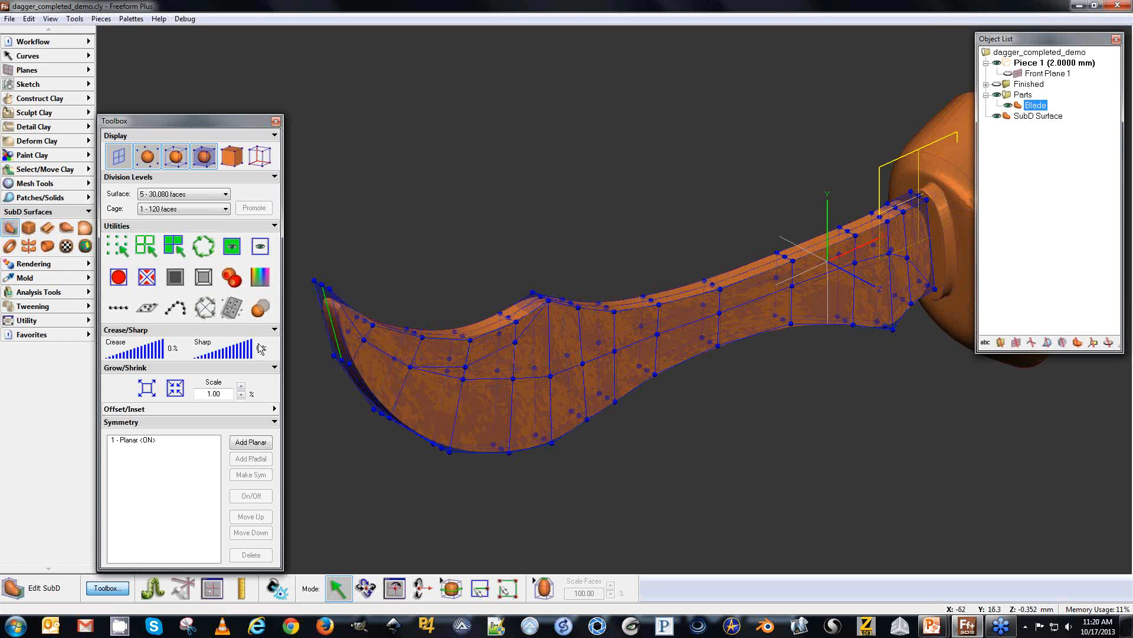
pyautogui.click(205, 251)
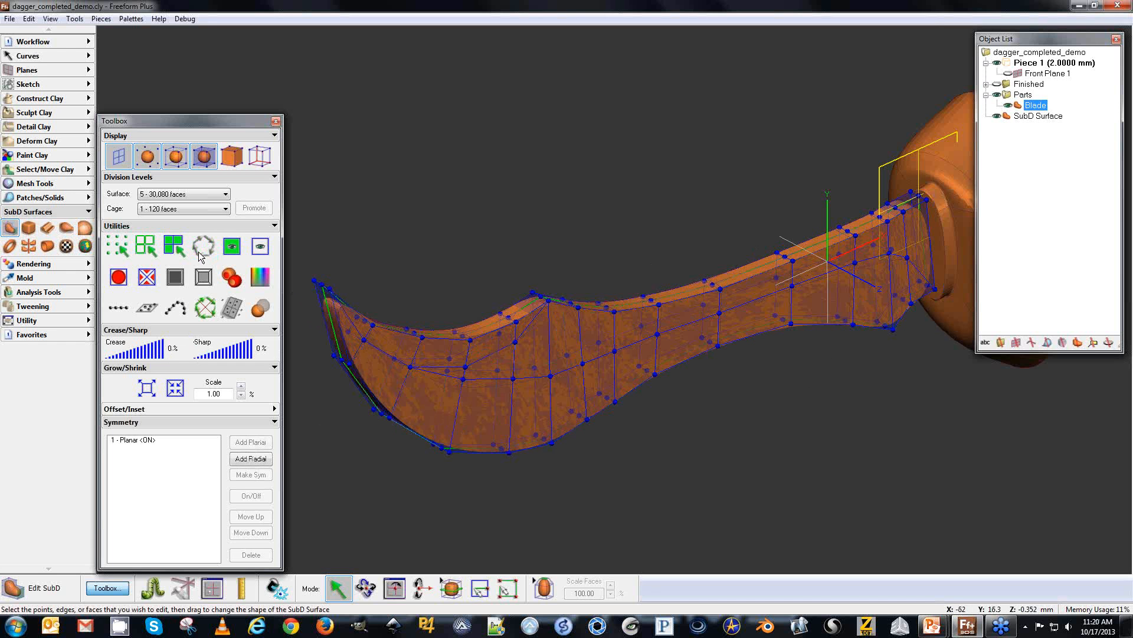
pyautogui.moveTo(125, 345); pyautogui.dragTo(162, 347)
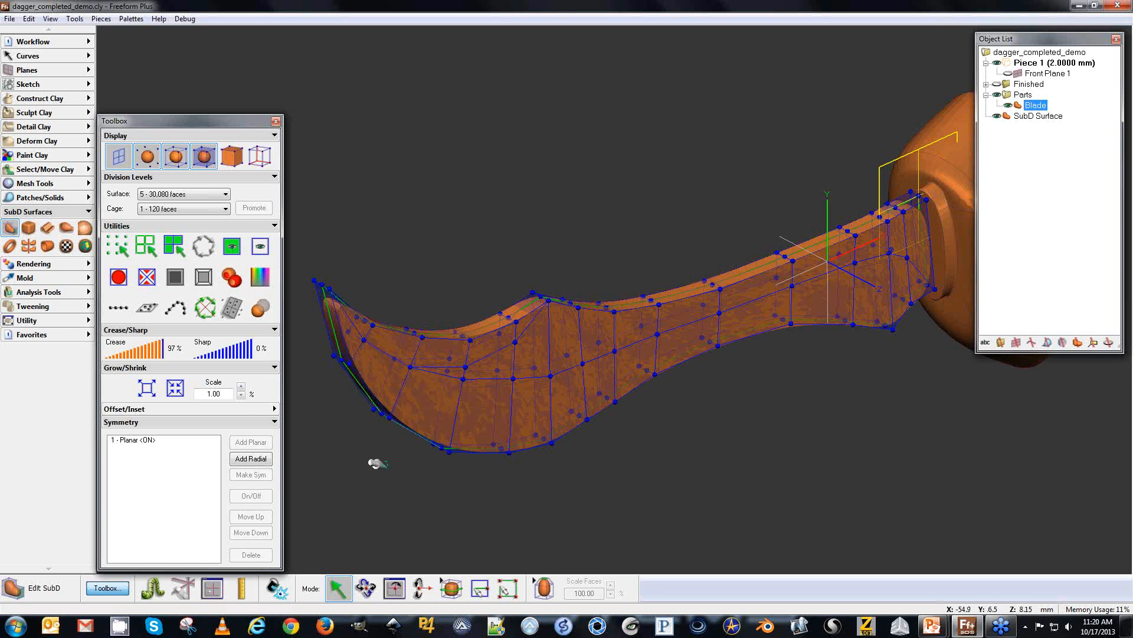
pyautogui.click(375, 464)
pyautogui.hotkey('ctrl', 'z')
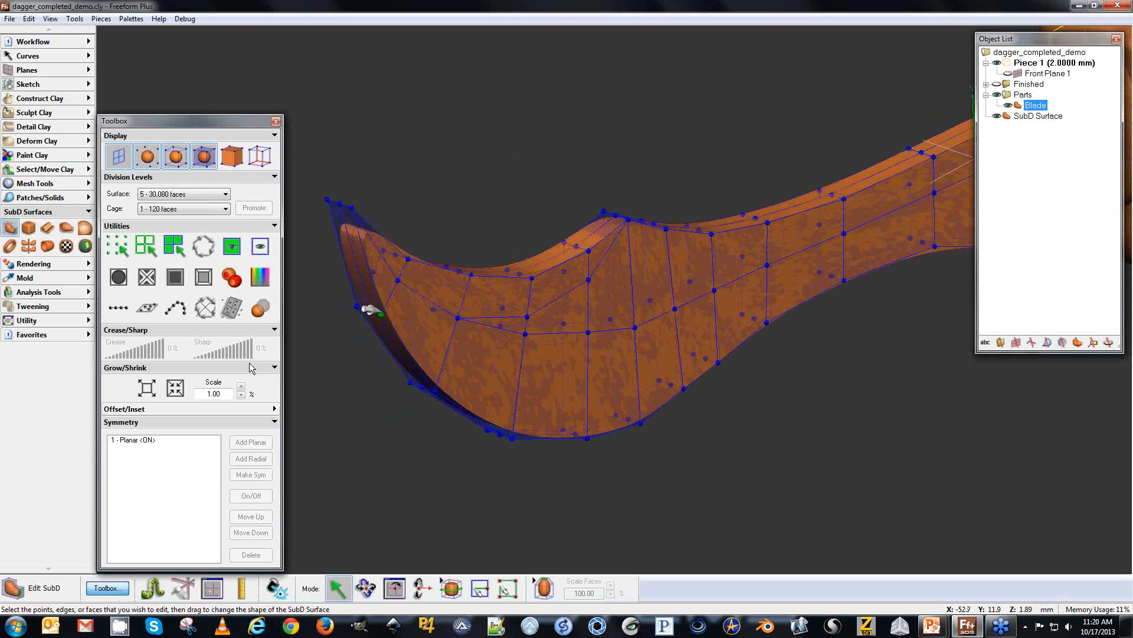
# Move the front-face points along the lower outline inward, from near the tip past the belly, to form a bevelled cutting edge.
pyautogui.click(366, 312)
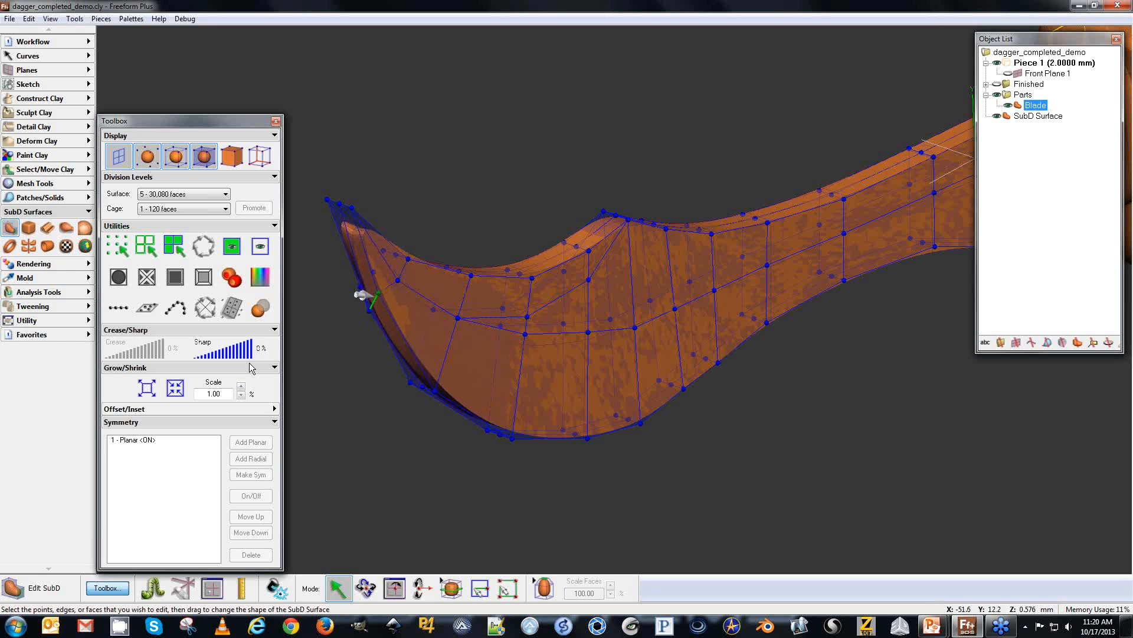
pyautogui.moveTo(434, 390); pyautogui.dragTo(438, 369)
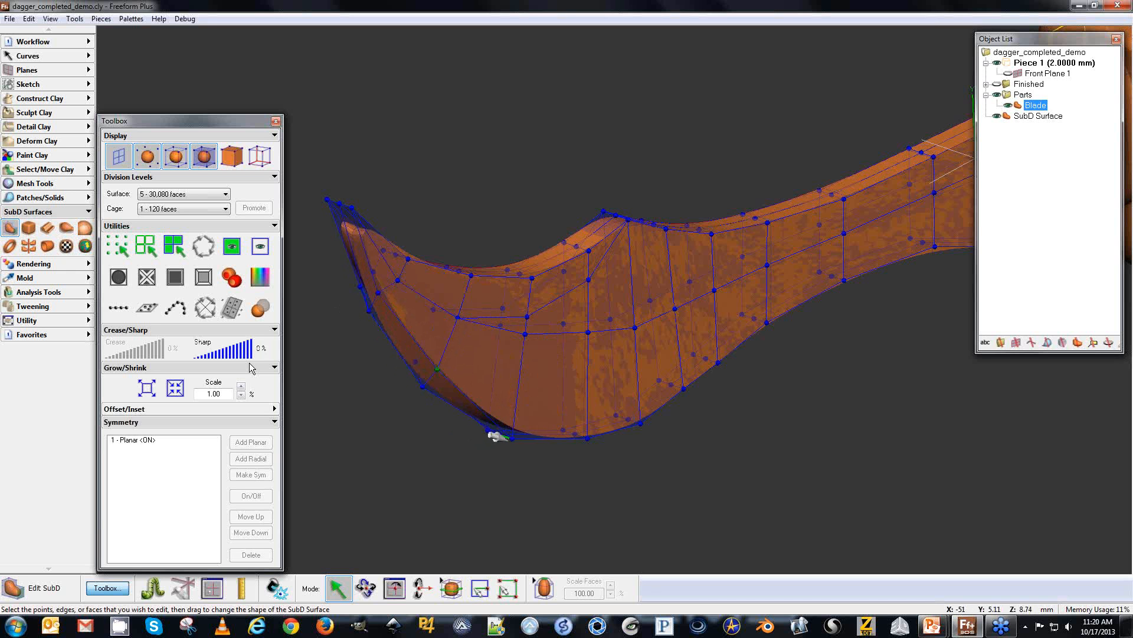
pyautogui.moveTo(499, 435); pyautogui.dragTo(506, 399)
pyautogui.moveTo(572, 433); pyautogui.dragTo(572, 405)
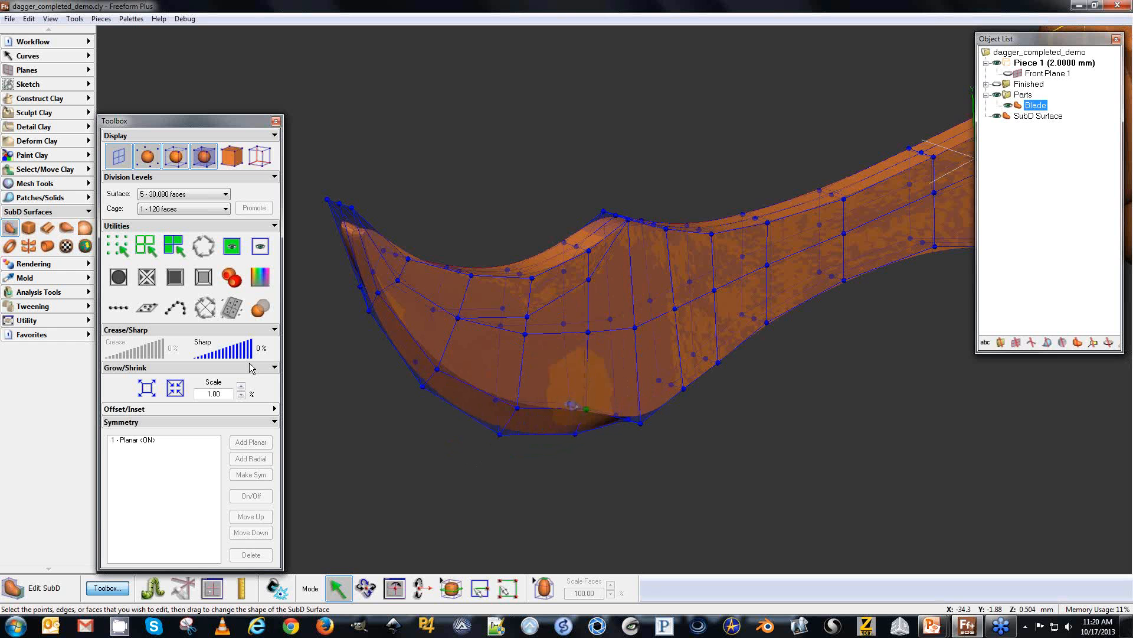
pyautogui.moveTo(639, 423); pyautogui.dragTo(670, 366)
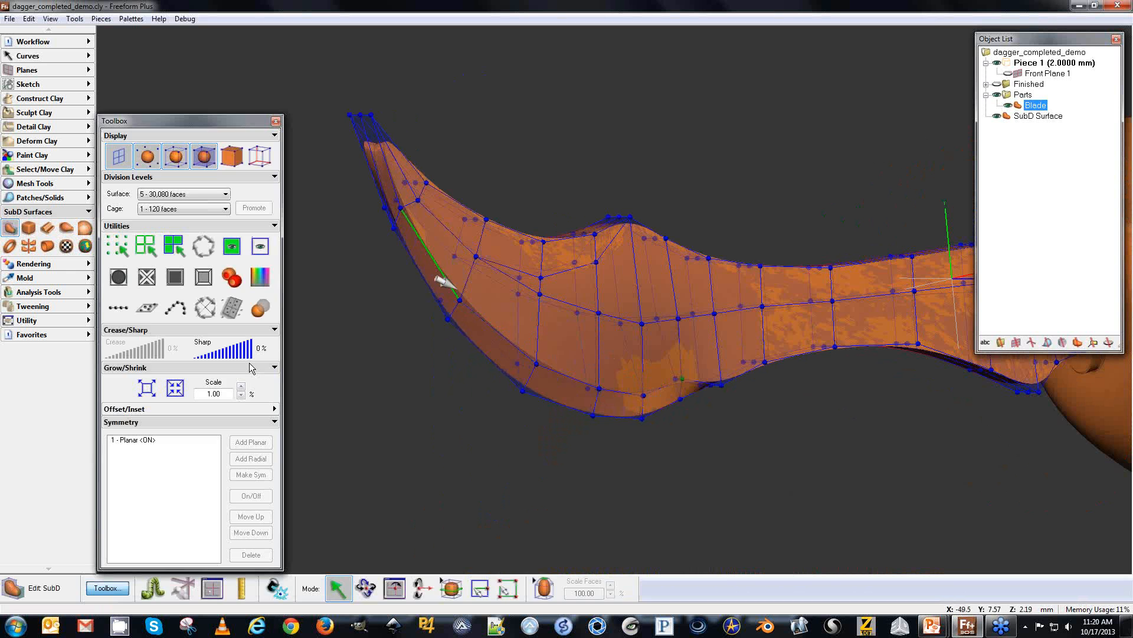
# Extend the cutting-edge bevel along the blade's narrow section by moving its lower front-face points inward toward the ridge.
pyautogui.press('Escape')
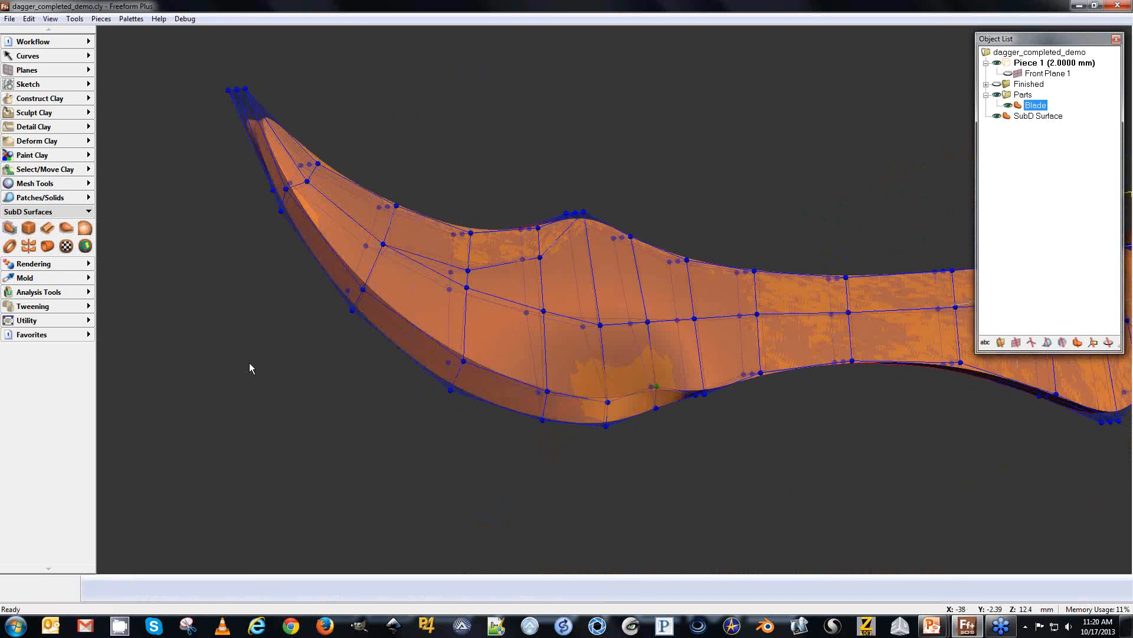
pyautogui.moveTo(675, 376); pyautogui.dragTo(715, 304)
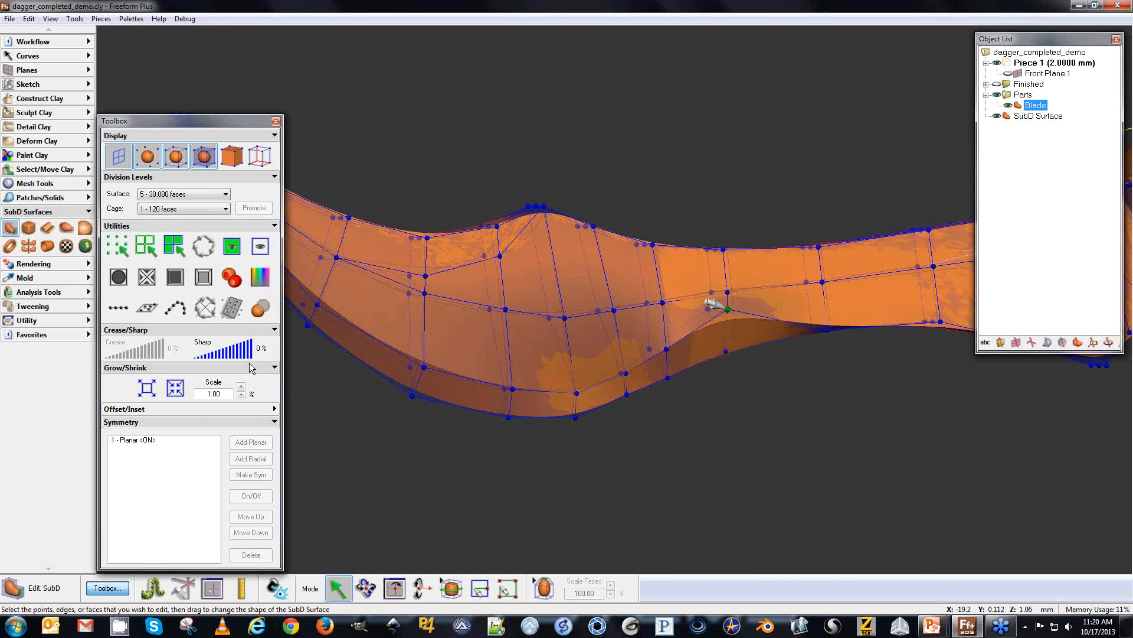
pyautogui.moveTo(827, 330); pyautogui.dragTo(826, 312)
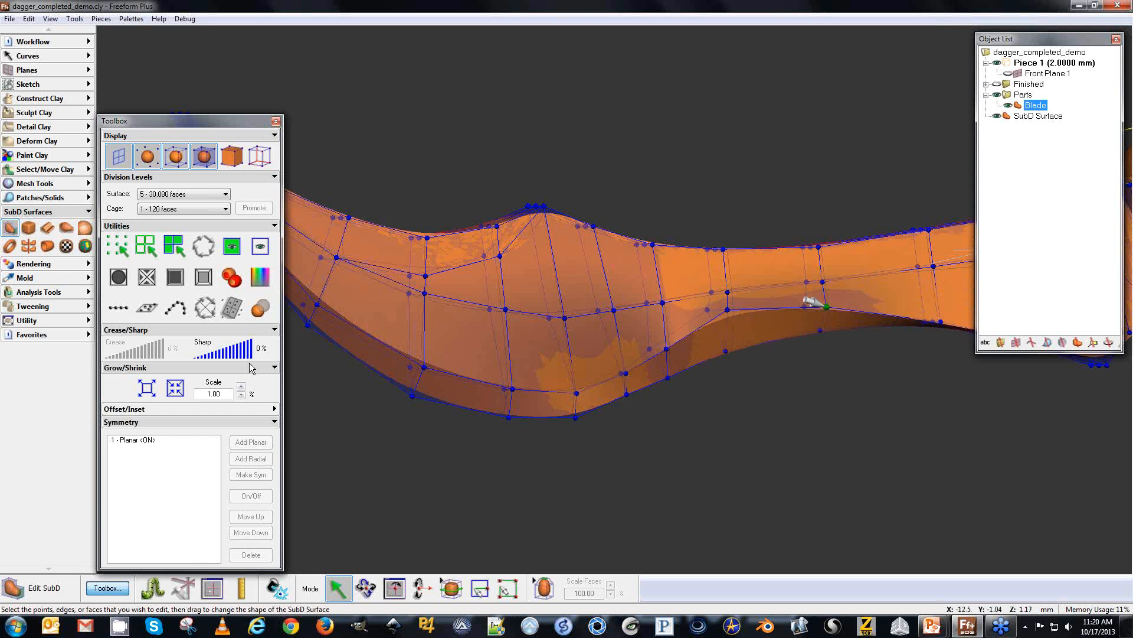
pyautogui.moveTo(826, 312); pyautogui.dragTo(642, 299, button='middle')
pyautogui.moveTo(767, 309); pyautogui.dragTo(763, 290)
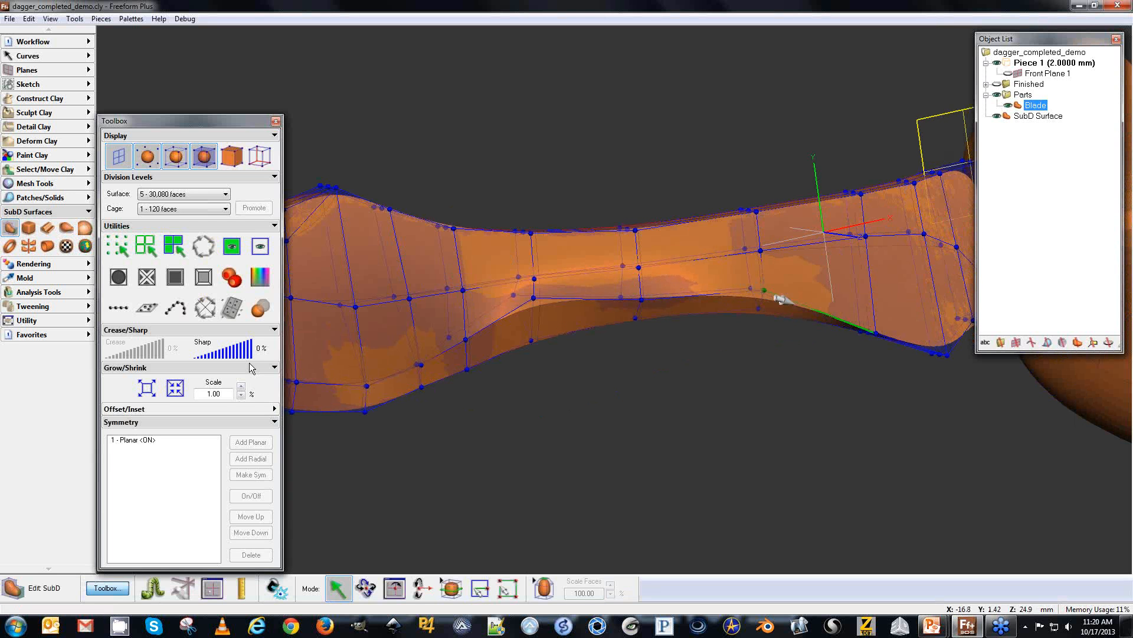
# Select the ridge edges and their upper branch from the base to the tip and raise their crease to about 59%.
pyautogui.moveTo(763, 289); pyautogui.dragTo(678, 475, button='middle')
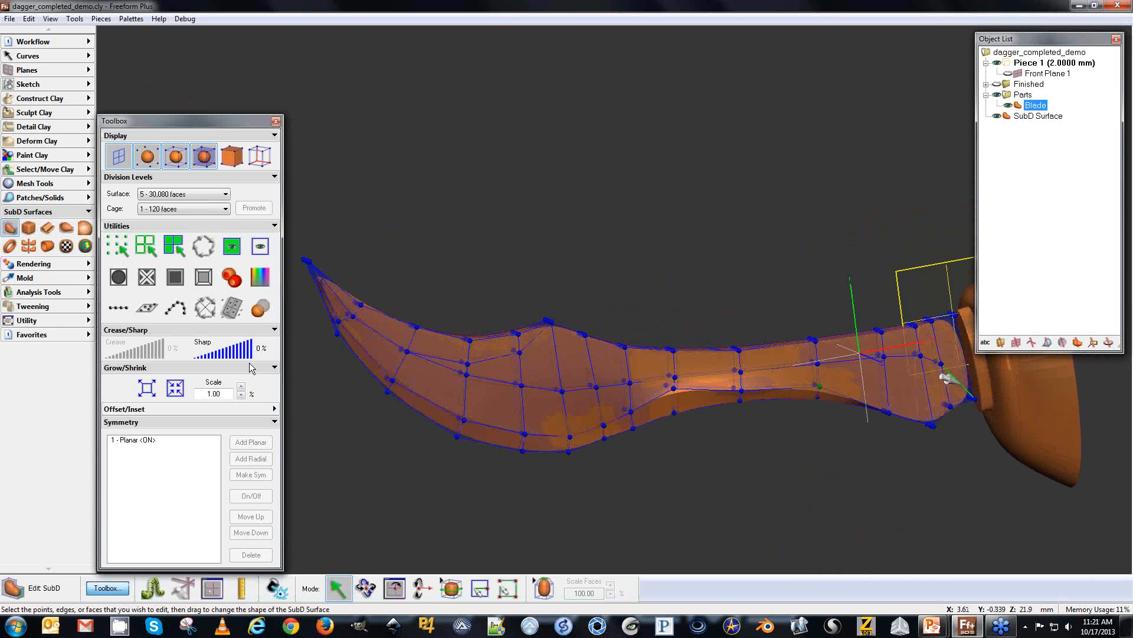
pyautogui.moveTo(937, 374)
pyautogui.mouseDown()
pyautogui.moveTo(885, 352)
pyautogui.moveTo(579, 386)
pyautogui.moveTo(499, 382)
pyautogui.moveTo(488, 370)
pyautogui.moveTo(519, 331)
pyautogui.moveTo(437, 361)
pyautogui.moveTo(328, 301)
pyautogui.mouseUp()
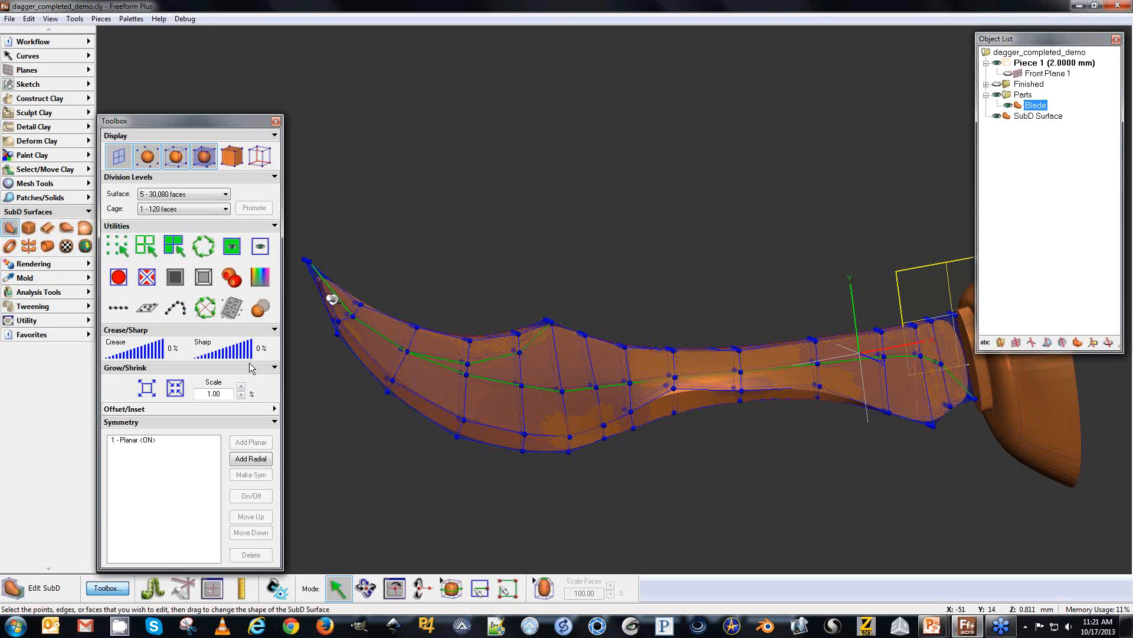
pyautogui.moveTo(118, 356); pyautogui.dragTo(149, 357)
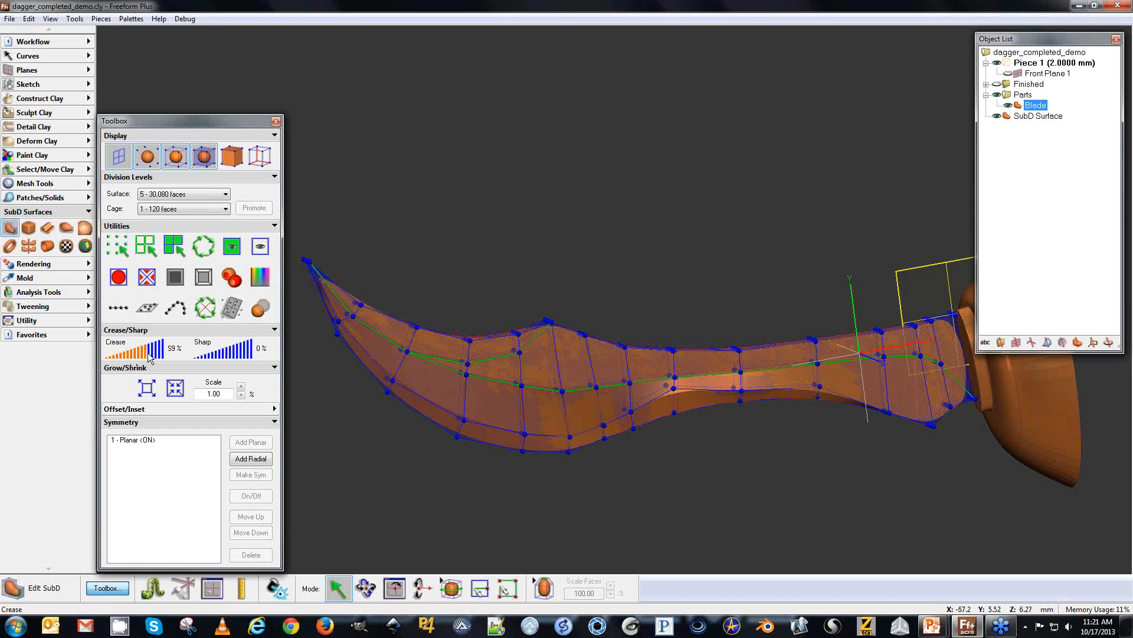
# Select the edges around the blade's base beside the crossguard and raise their sharpness to 95%.
pyautogui.click(1043, 148)
pyautogui.press('space')
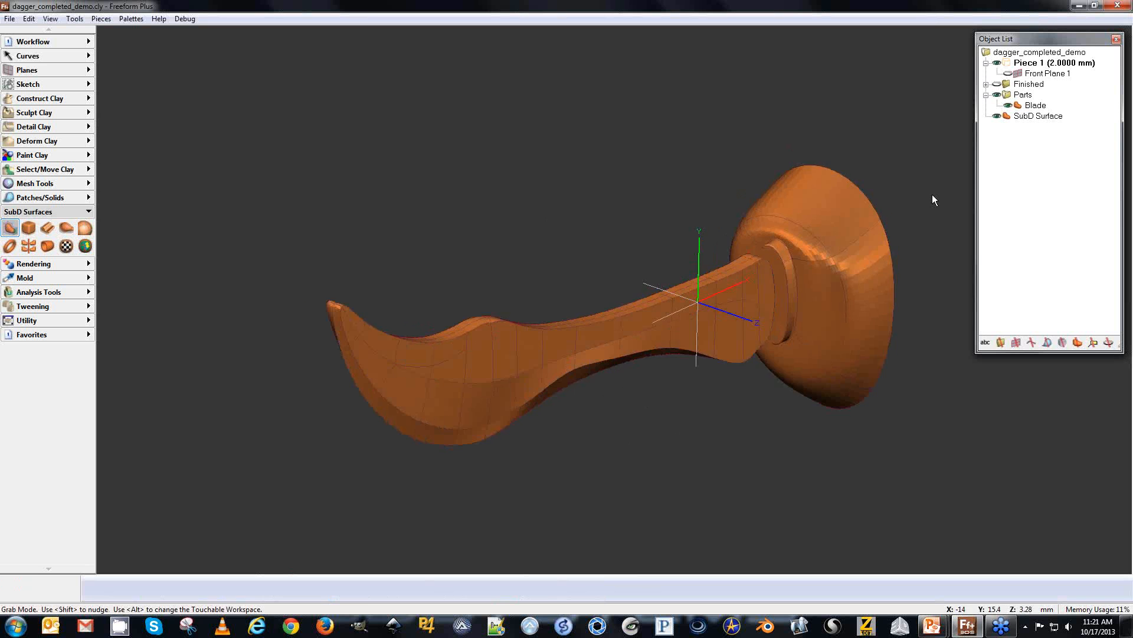
pyautogui.click(725, 329)
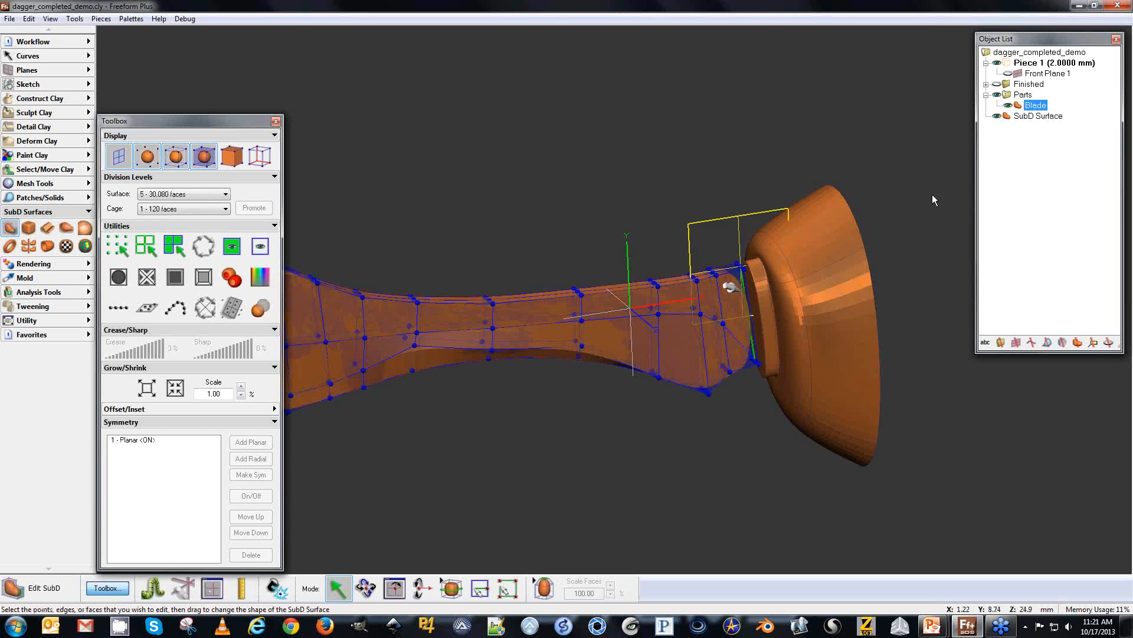
pyautogui.click(742, 291)
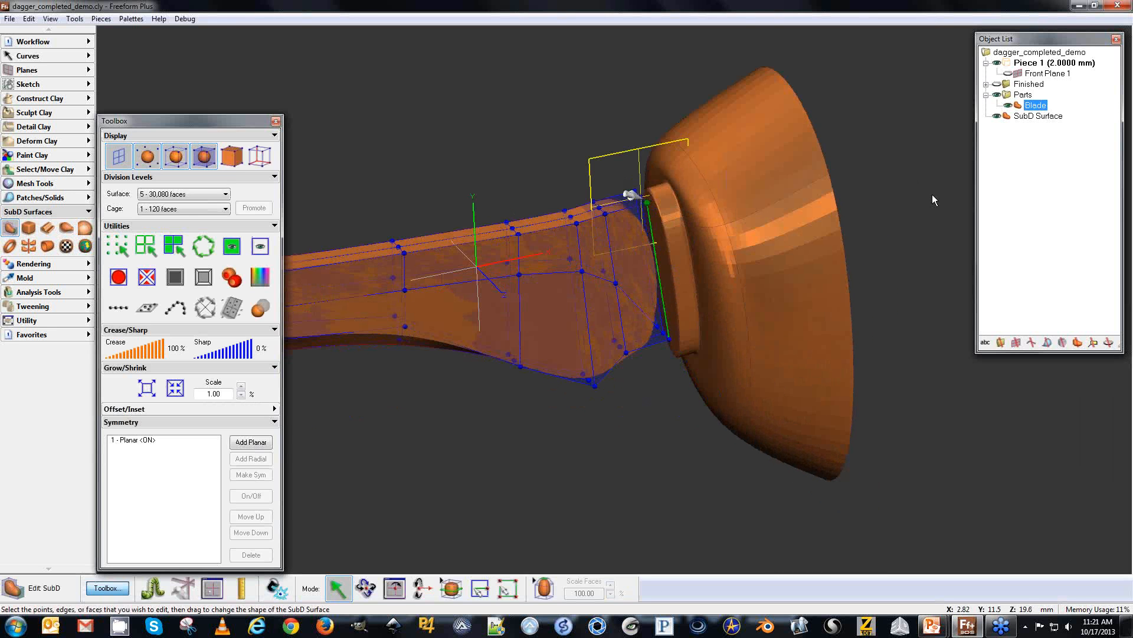
pyautogui.press('space')
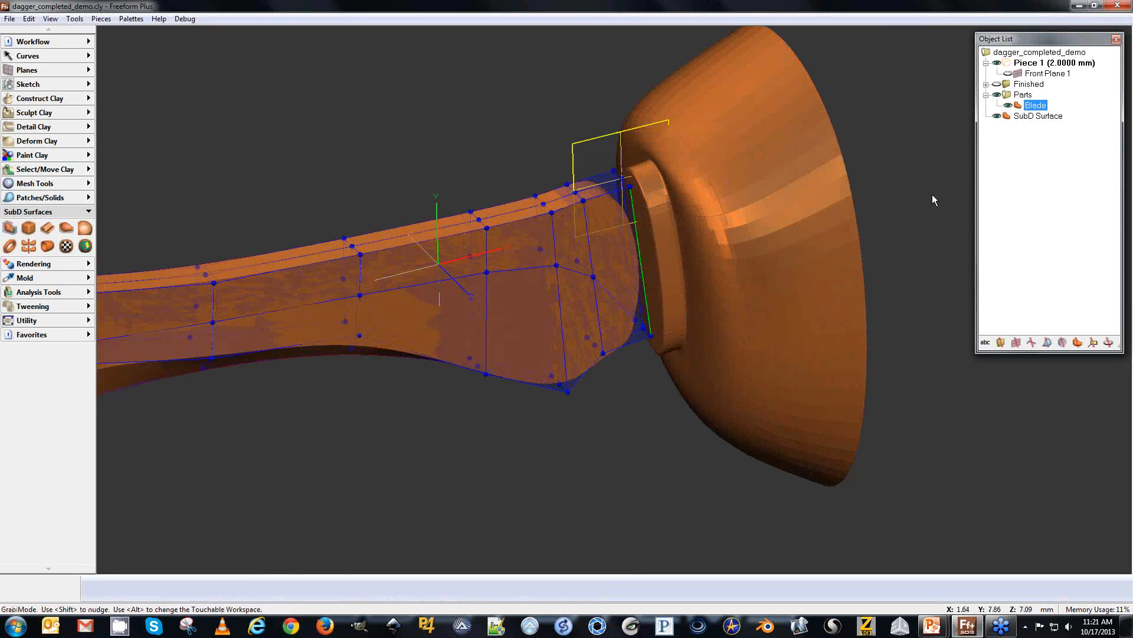
pyautogui.keyDown('shift'); pyautogui.click(564, 199); pyautogui.keyUp('shift')
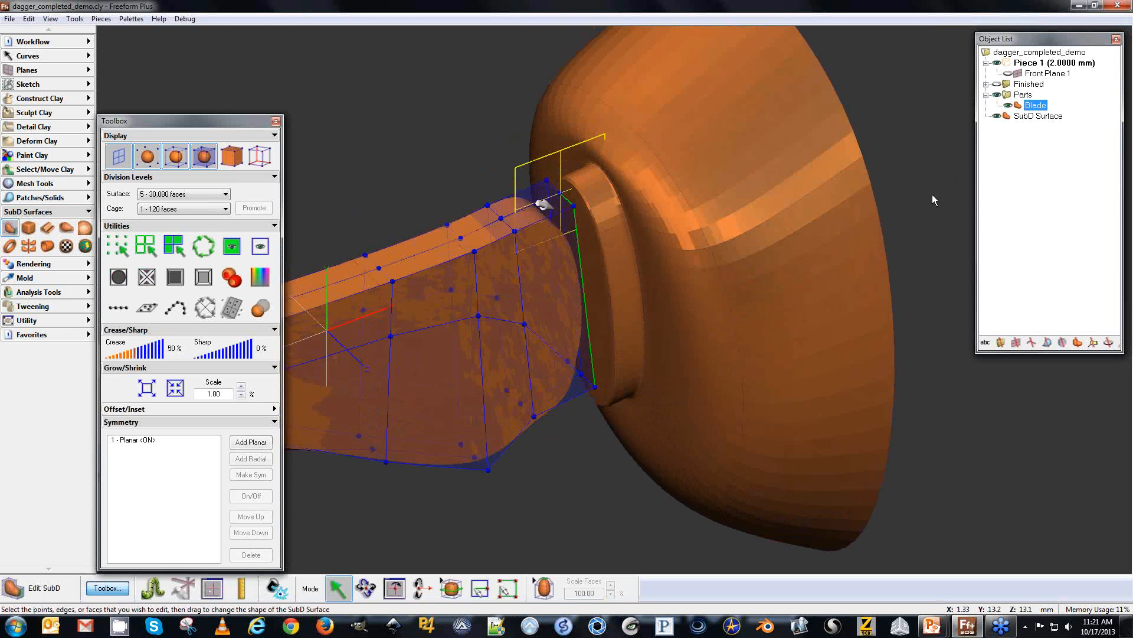
pyautogui.keyDown('shift'); pyautogui.click(580, 375); pyautogui.keyUp('shift')
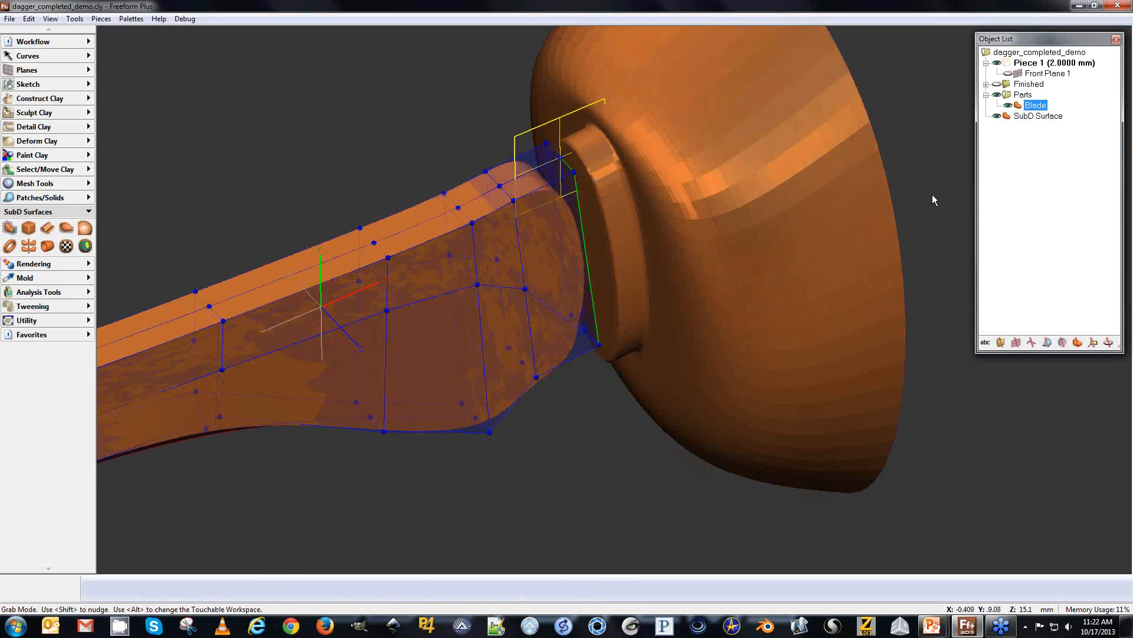
pyautogui.keyDown('shift'); pyautogui.click(603, 264); pyautogui.keyUp('shift')
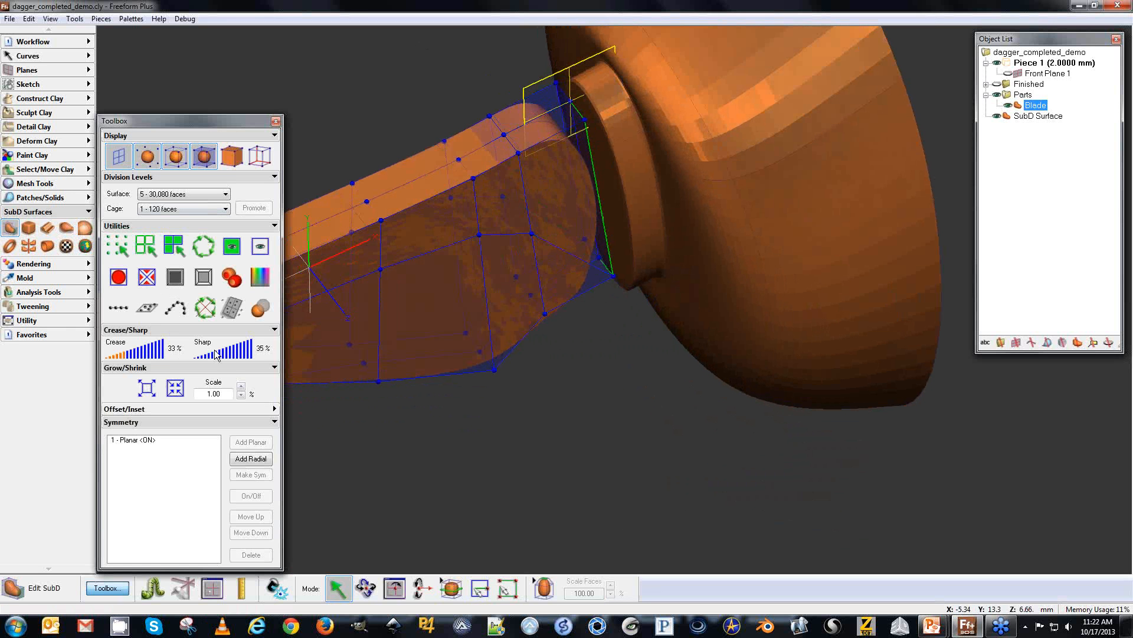
pyautogui.moveTo(201, 351); pyautogui.dragTo(251, 352)
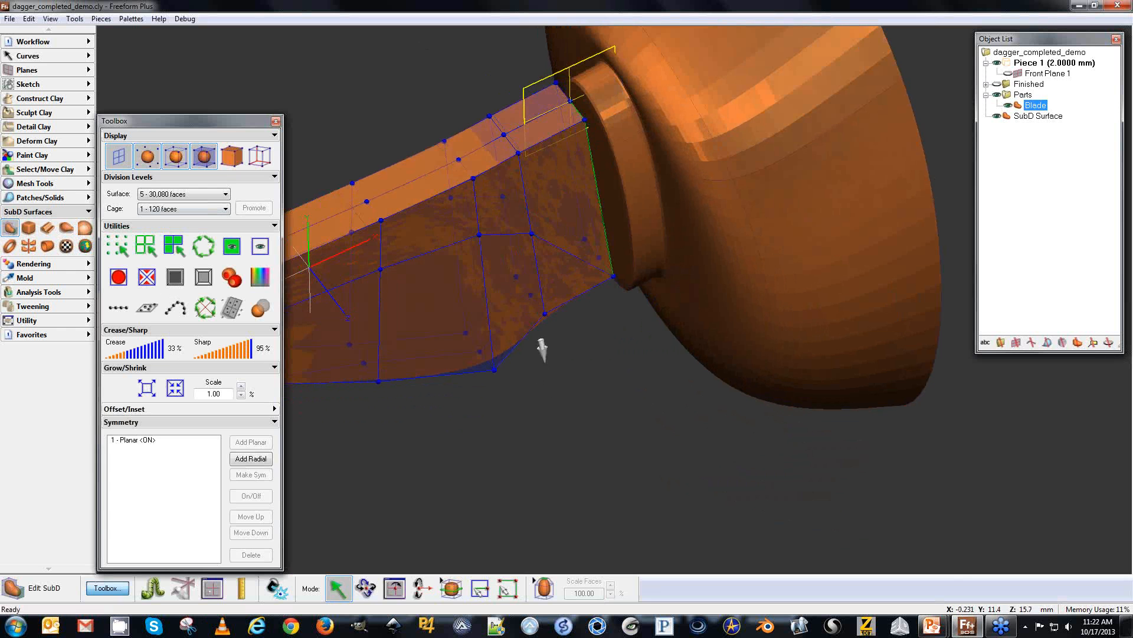
pyautogui.press('Home')
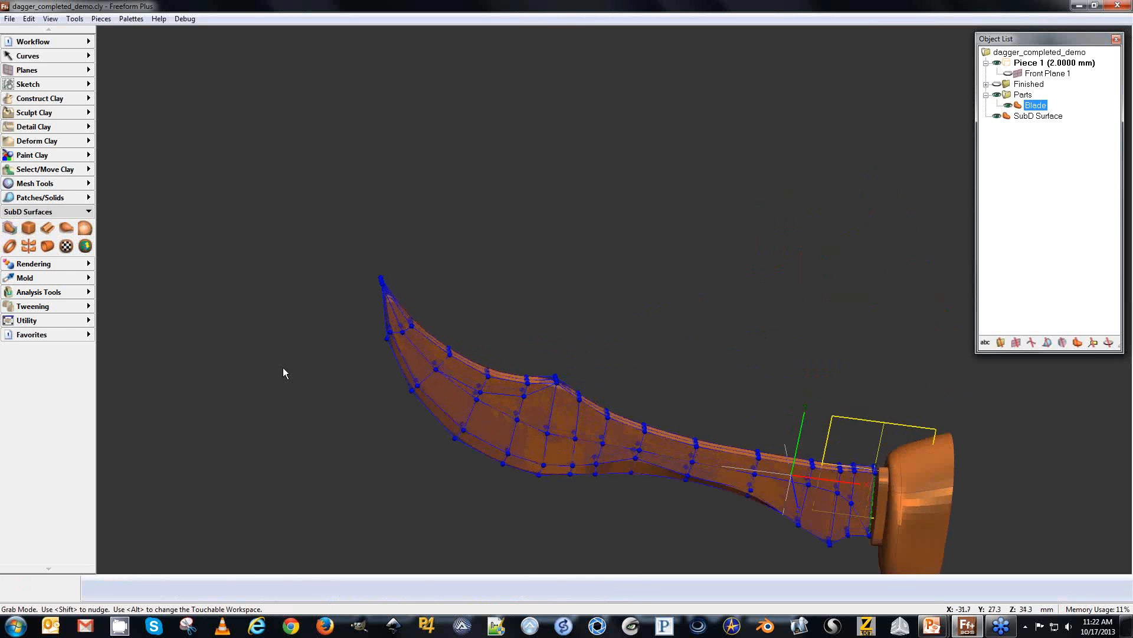
pyautogui.press('space')
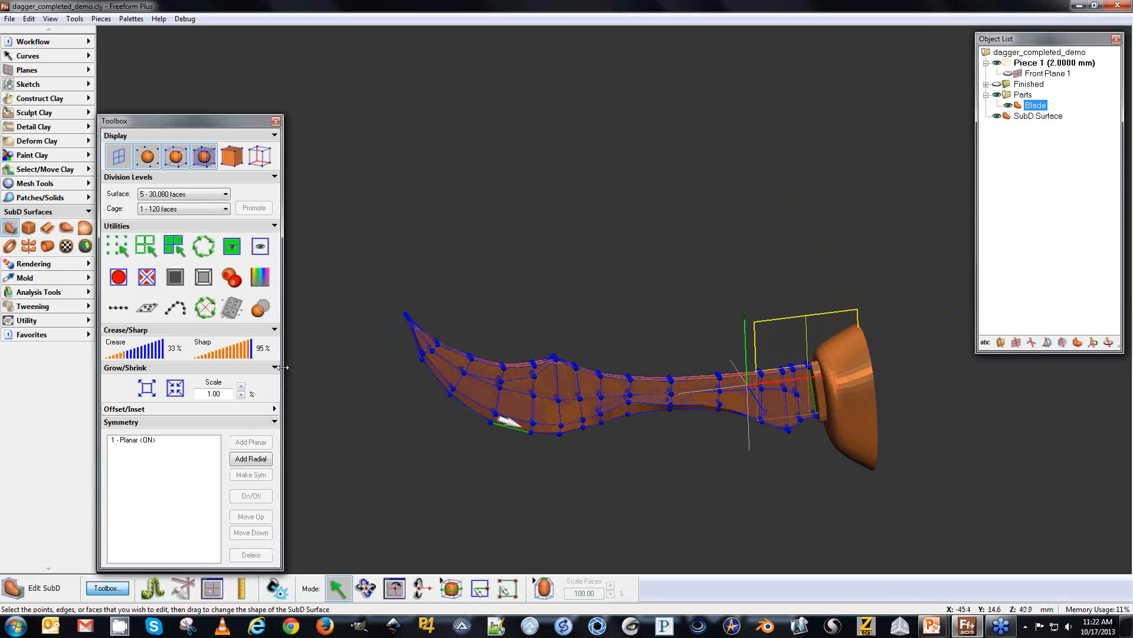
pyautogui.press('space')
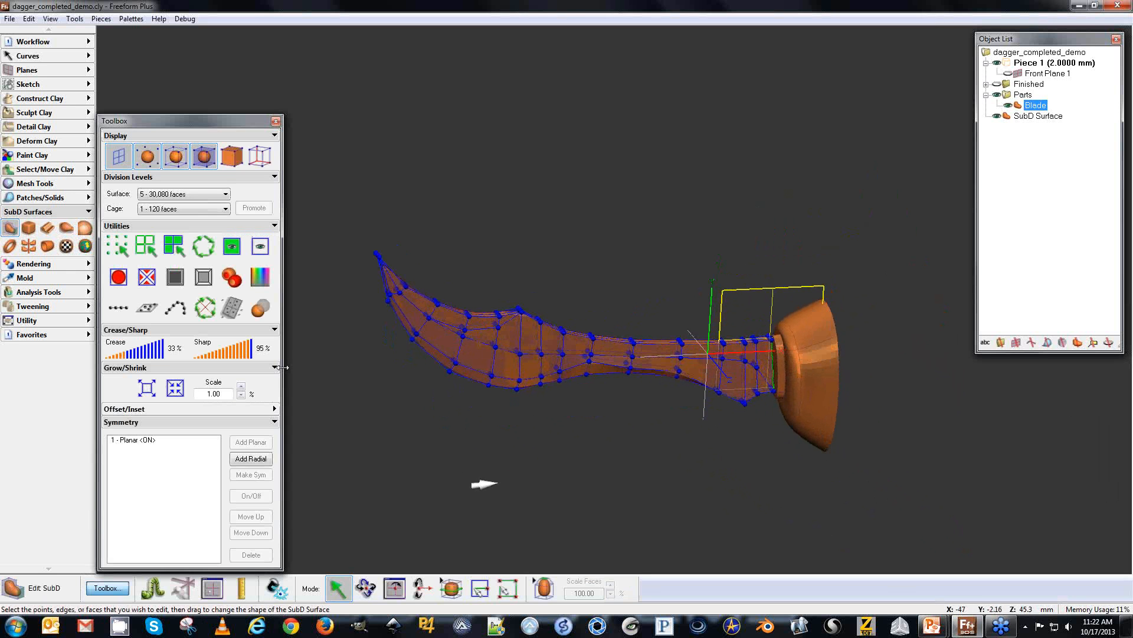
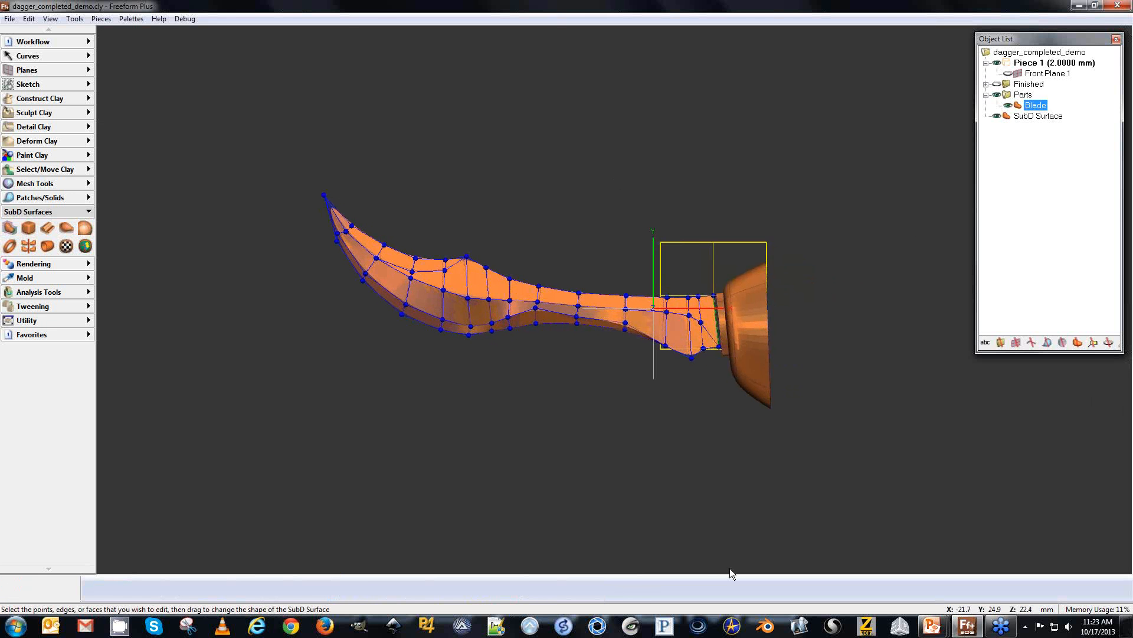
# Hide the new Blade, show only the blade from the Finished group, and display the dagger sketch on Front Plane 1.
pyautogui.click(1008, 106)
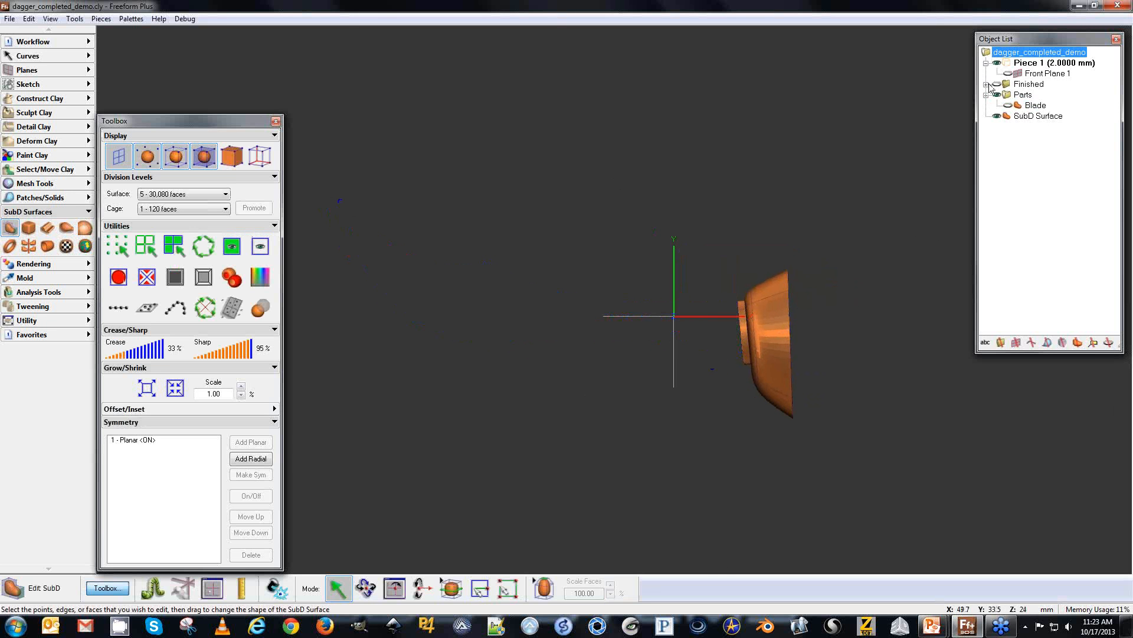
pyautogui.click(997, 85)
pyautogui.click(986, 84)
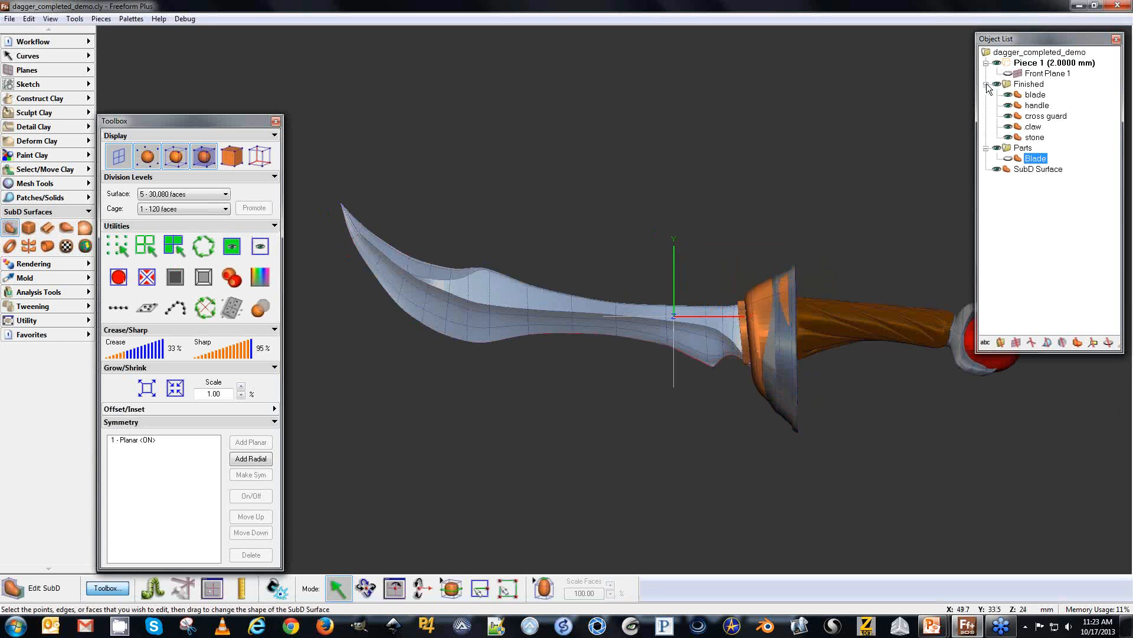
pyautogui.click(1008, 116)
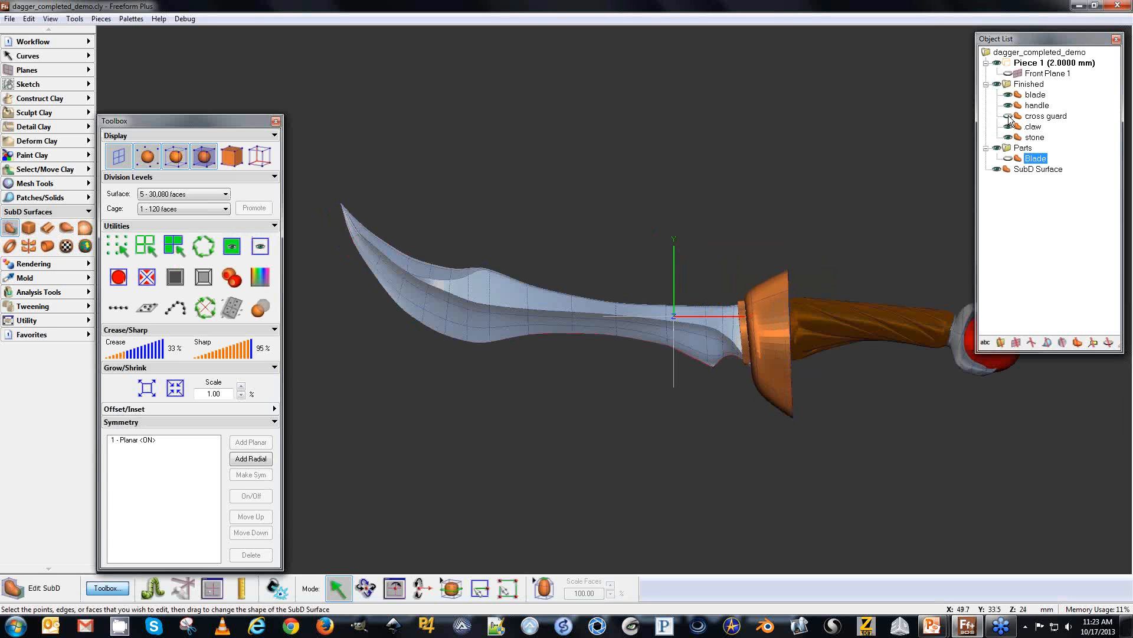
pyautogui.click(1008, 106)
pyautogui.click(1008, 127)
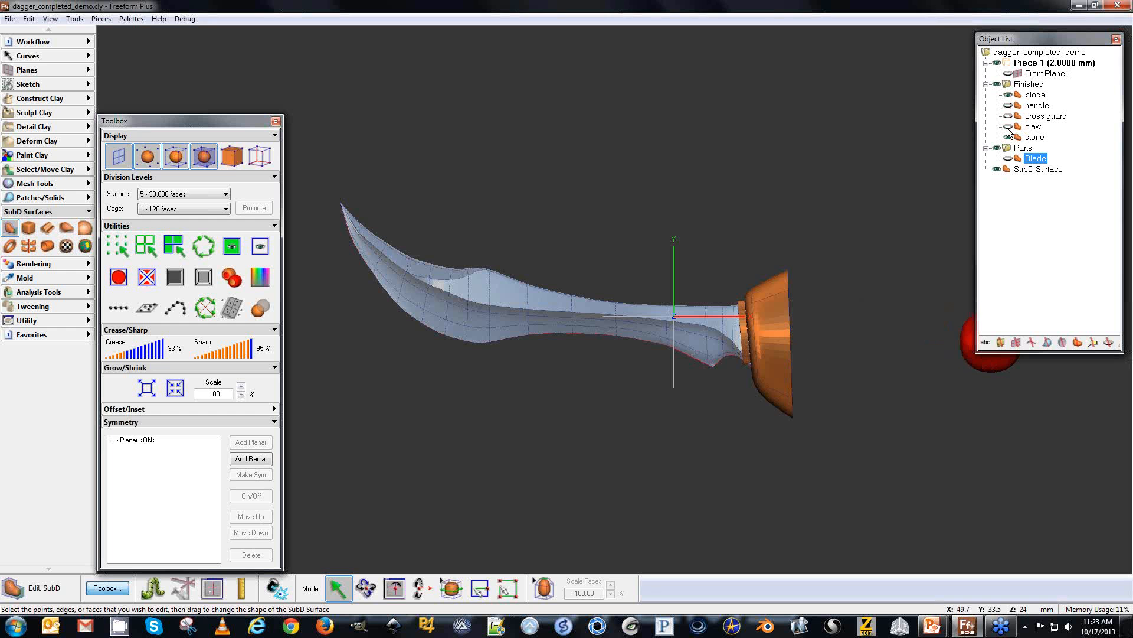
pyautogui.click(1008, 137)
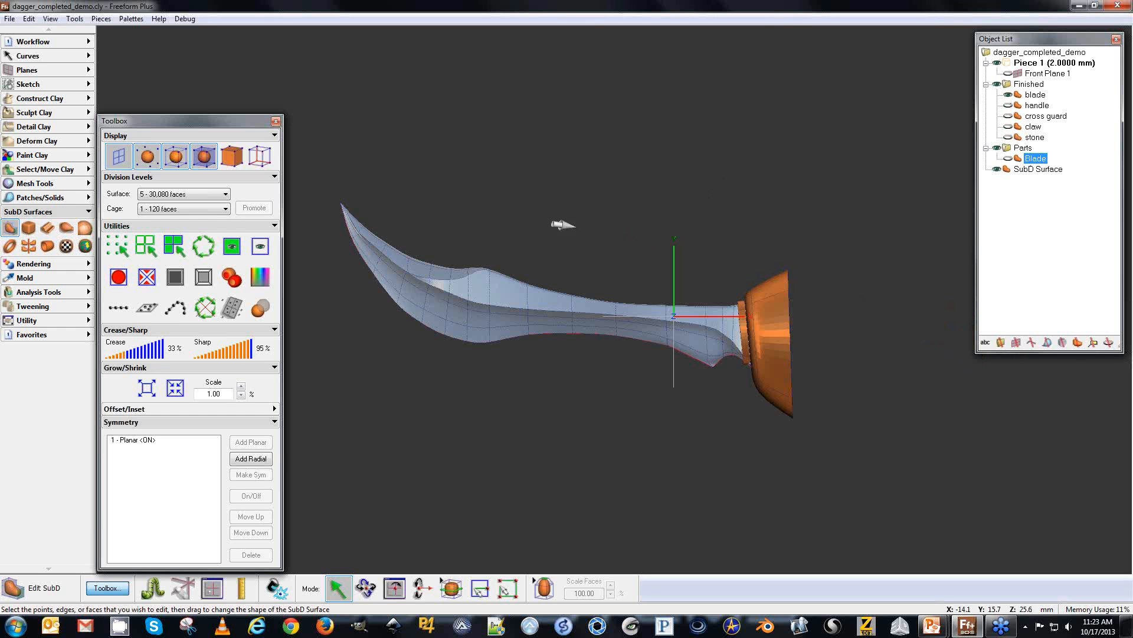
pyautogui.press('p')
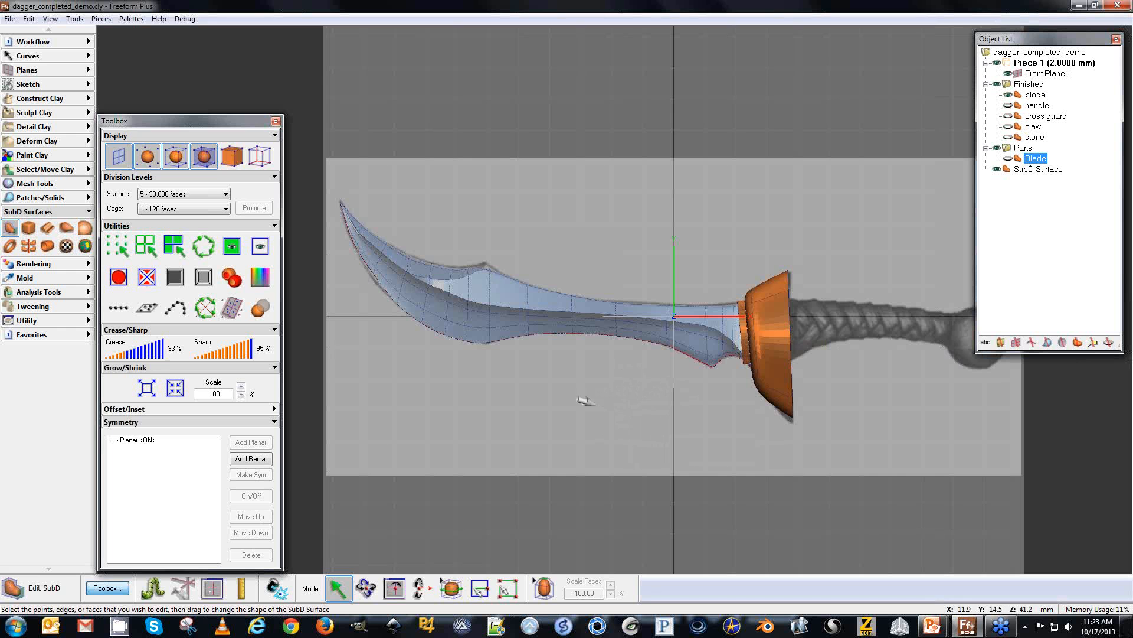
pyautogui.moveTo(708, 394); pyautogui.dragTo(573, 373, button='middle')
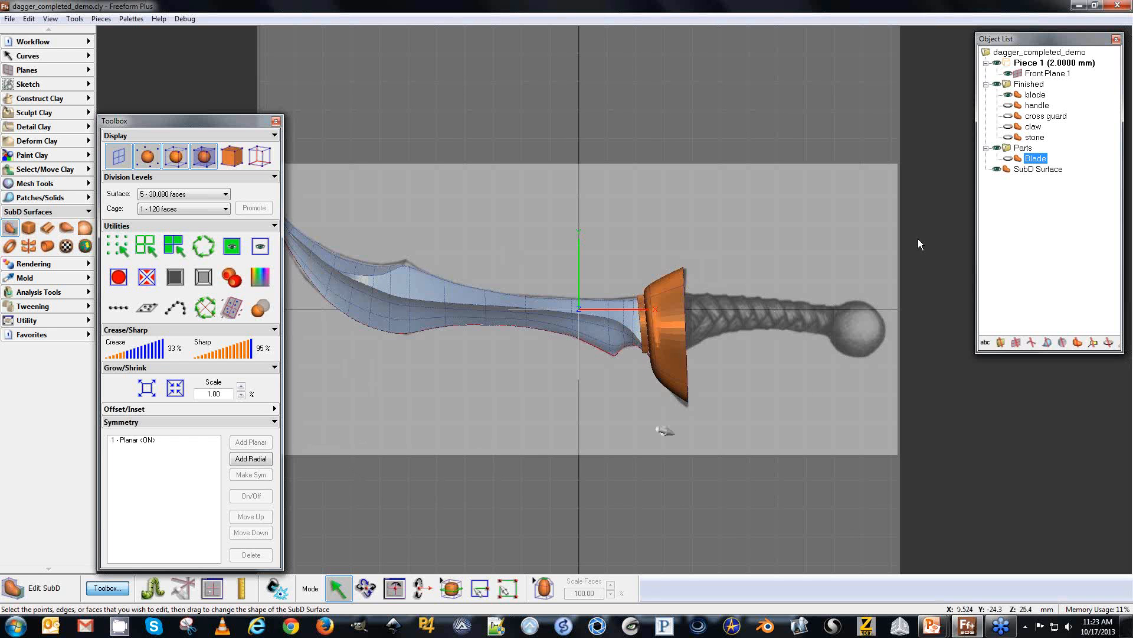
# Rename the crossguard's SubD surface as "Cross guard".
pyautogui.click(1024, 215)
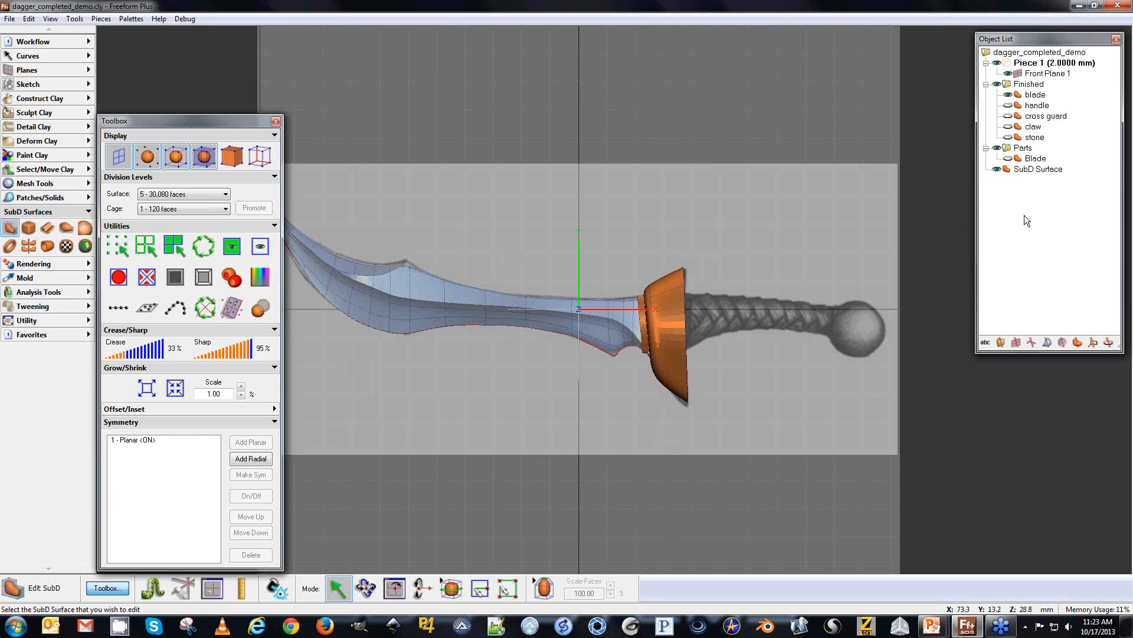
pyautogui.click(1028, 171)
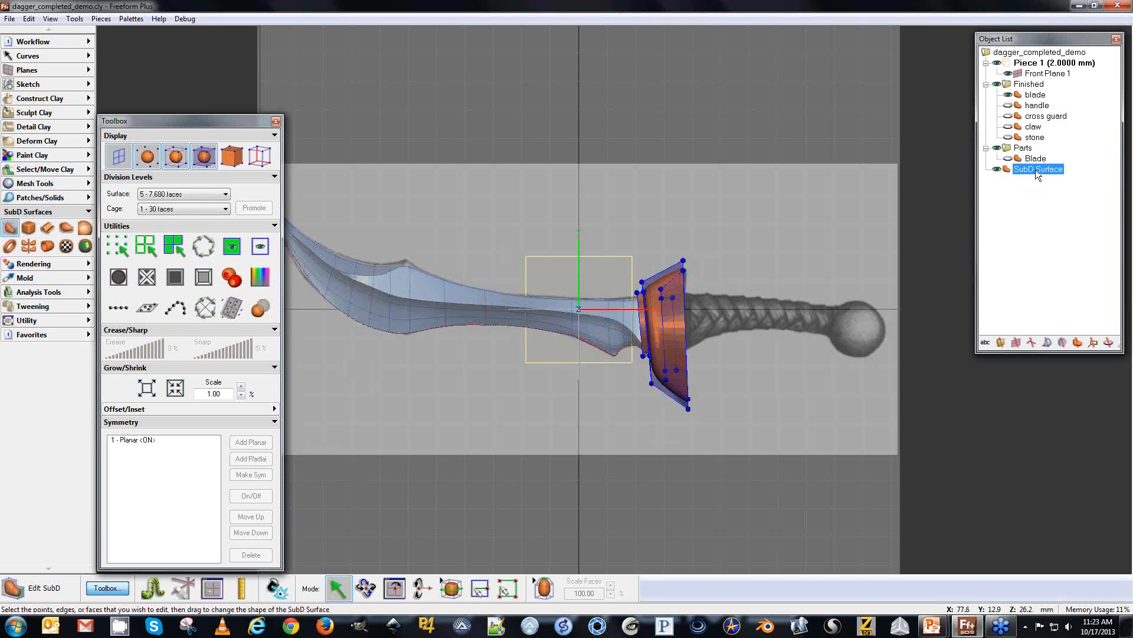
pyautogui.click(997, 170)
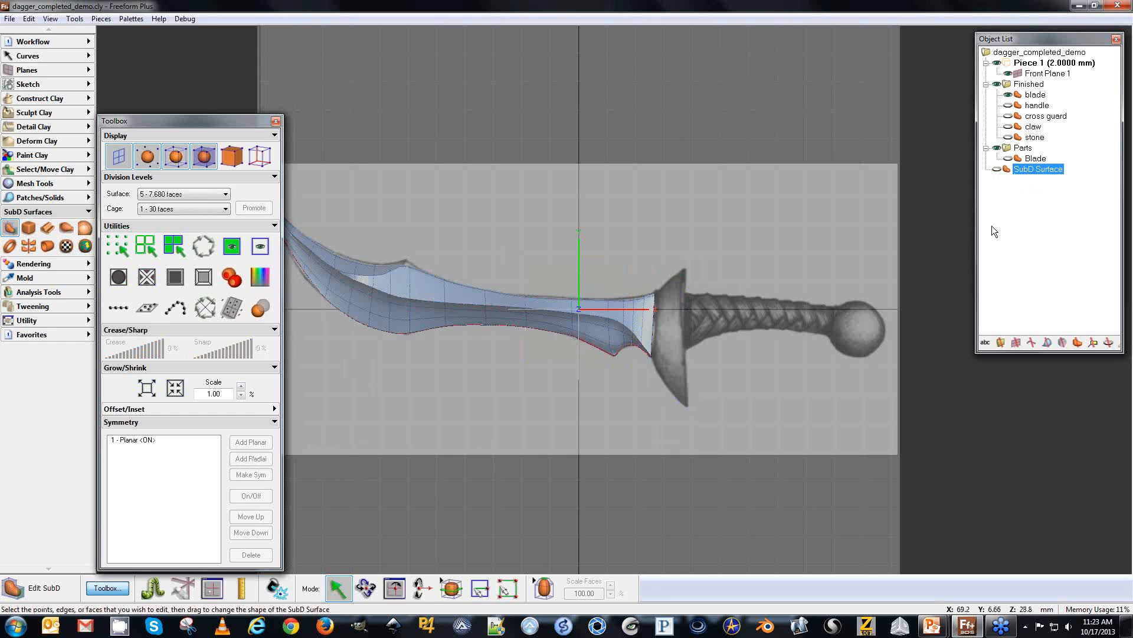
pyautogui.click(997, 169)
pyautogui.click(1027, 169)
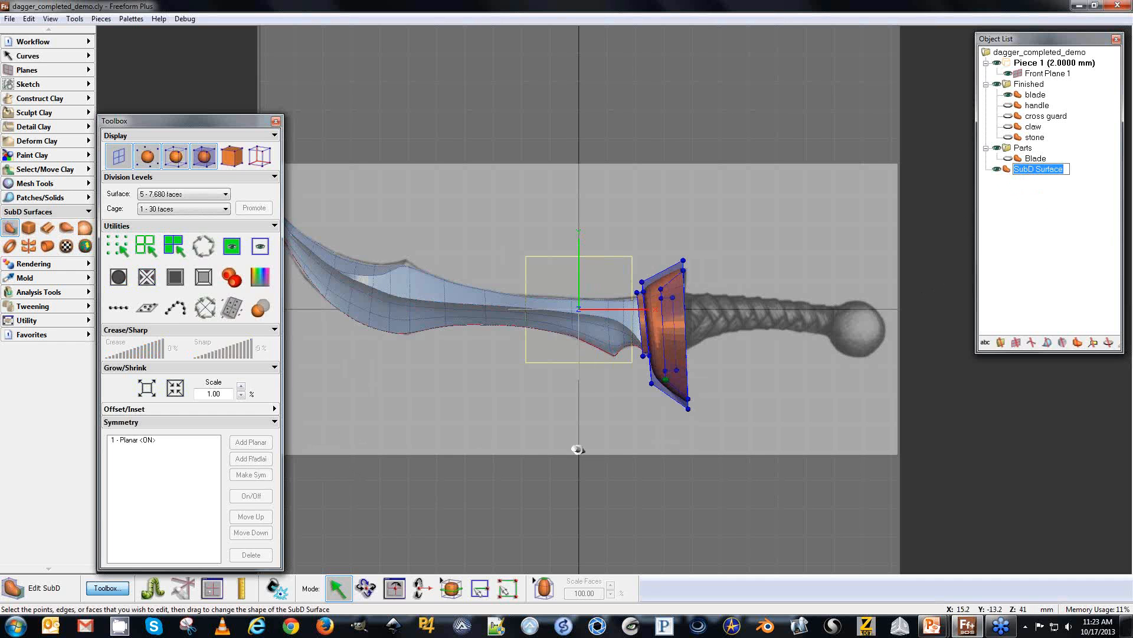
pyautogui.press('BackSpace')
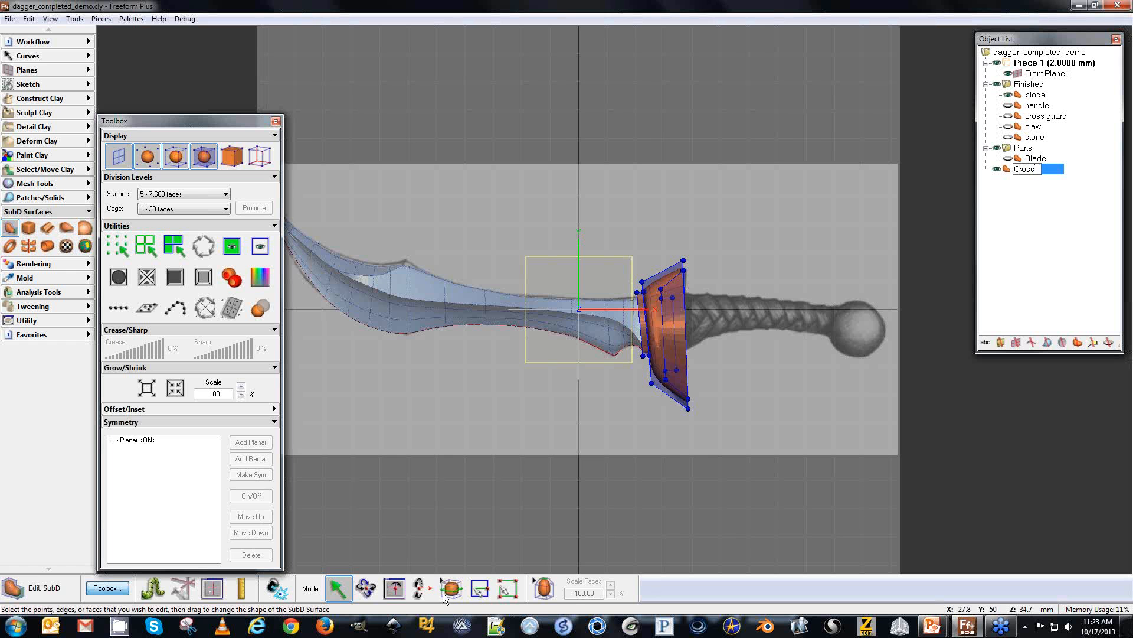
pyautogui.write('Cross guard')
pyautogui.press('Return')
# Create a new cube SubD measuring 50 mm in X, 15 mm in Y and 15 mm in Z for the handle.
pyautogui.click(34, 227)
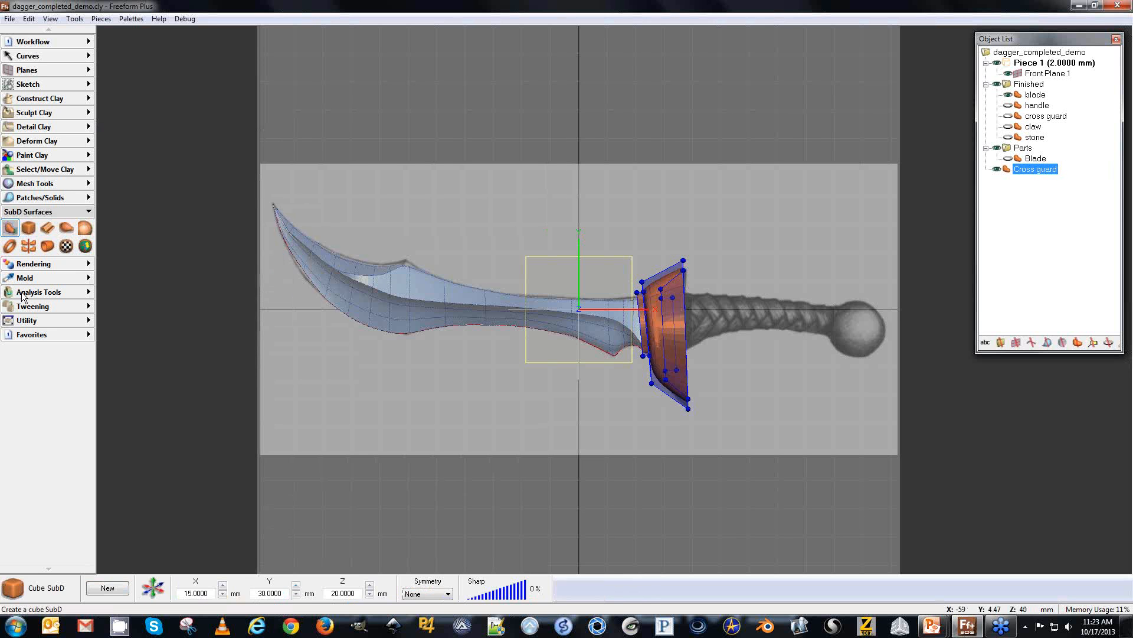
pyautogui.click(105, 587)
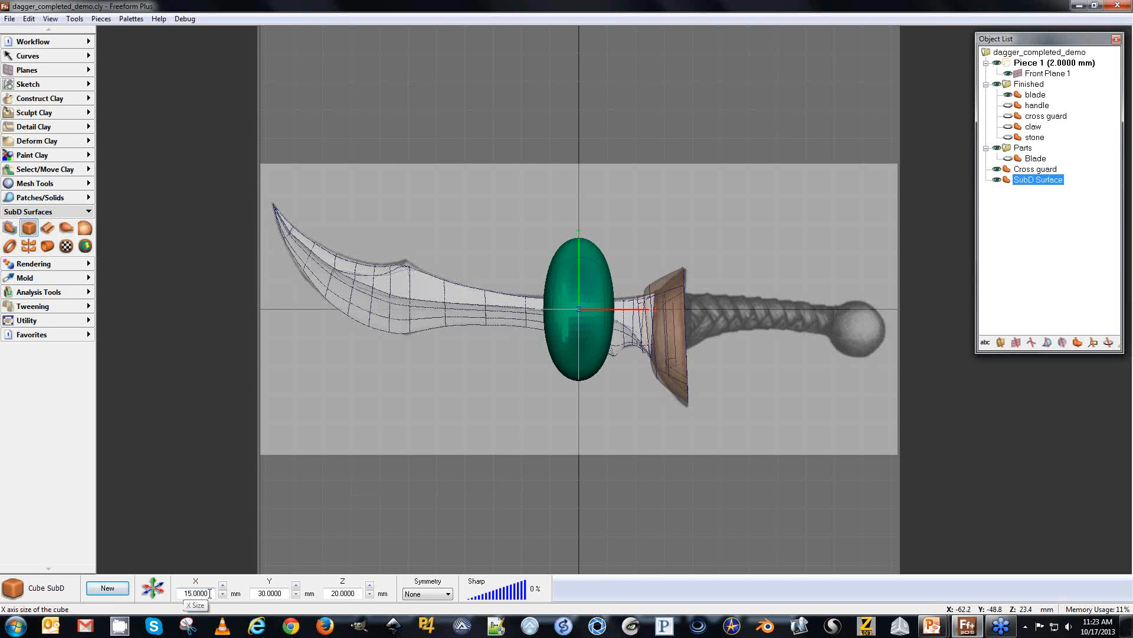
pyautogui.moveTo(210, 593); pyautogui.dragTo(178, 594)
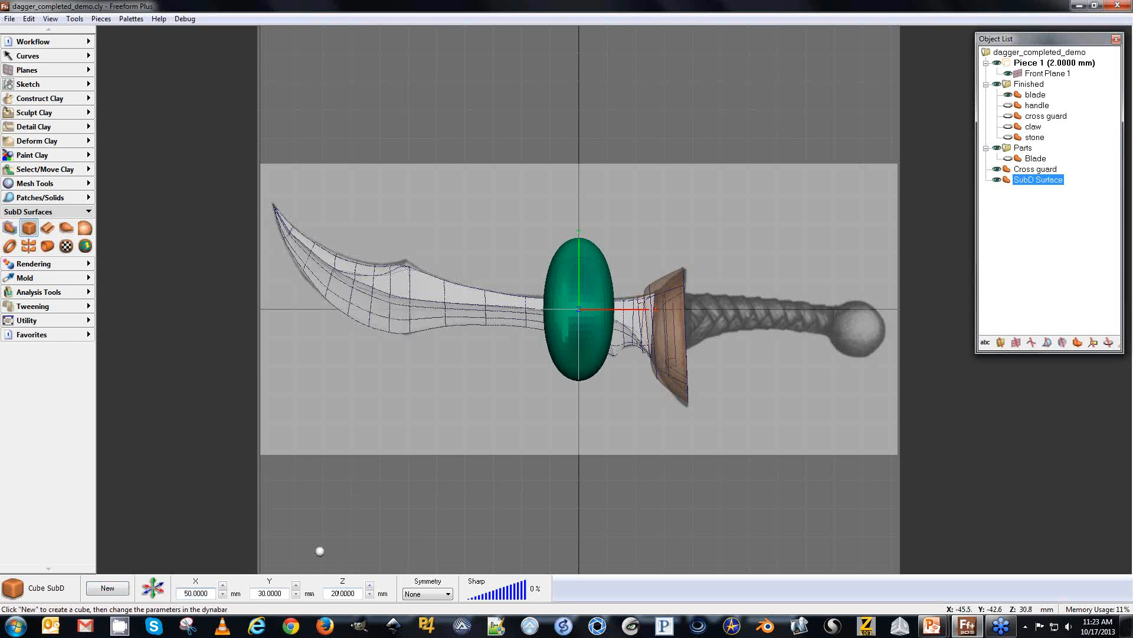
pyautogui.doubleClick(278, 593)
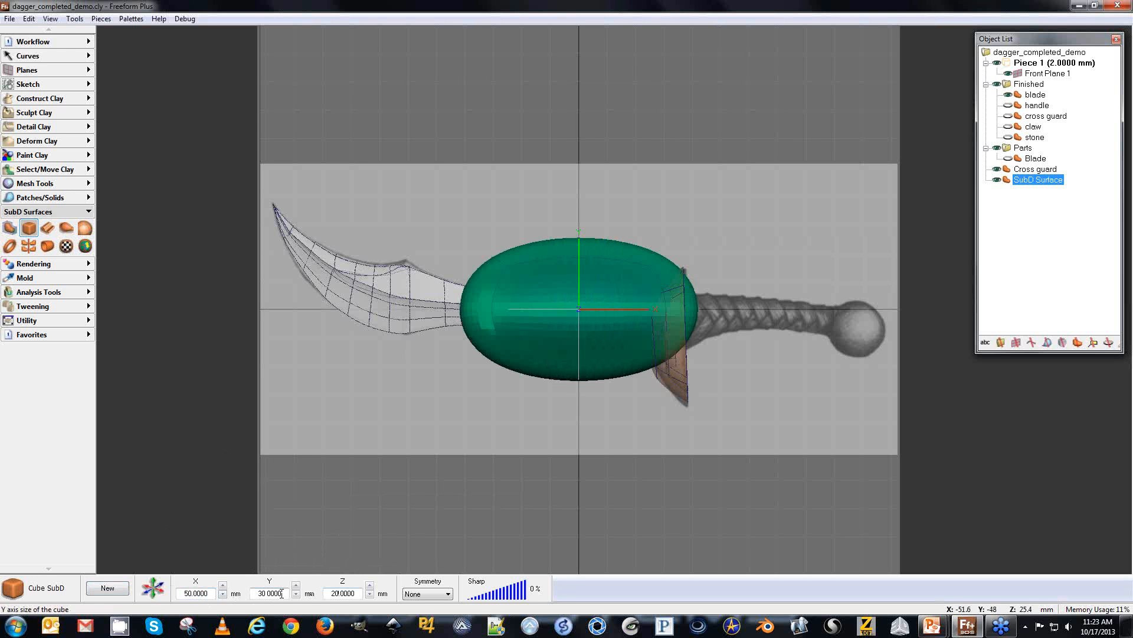
pyautogui.write('15')
pyautogui.press('Return')
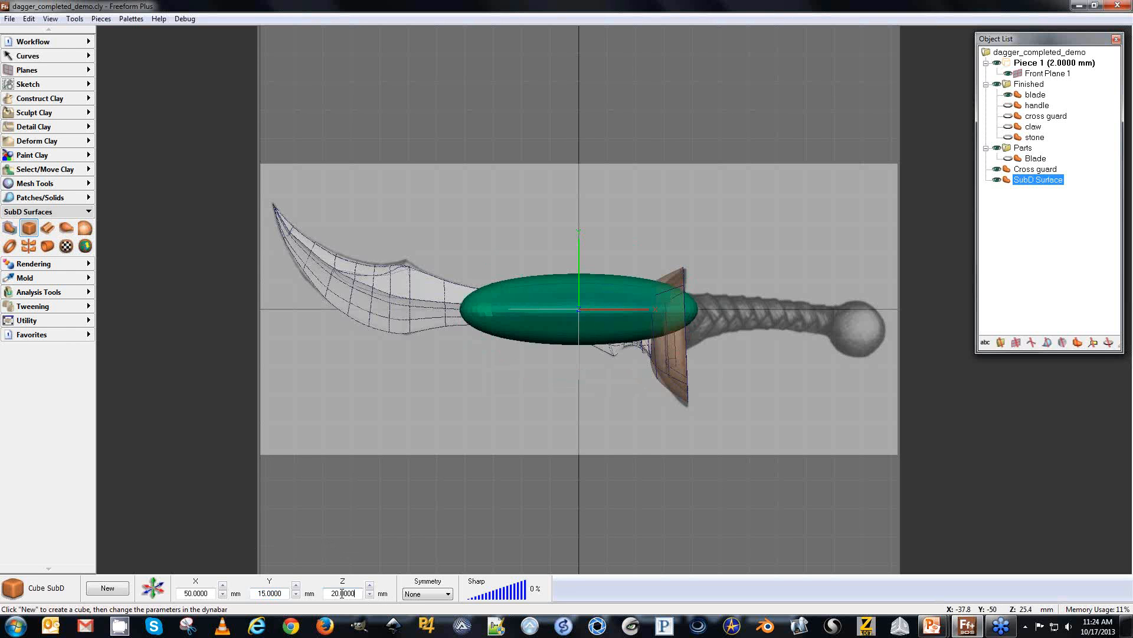
pyautogui.write('15')
pyautogui.press('Return')
# Set the cube's Y and Z sizes to 10 mm and open it for SubD editing.
pyautogui.press('space')
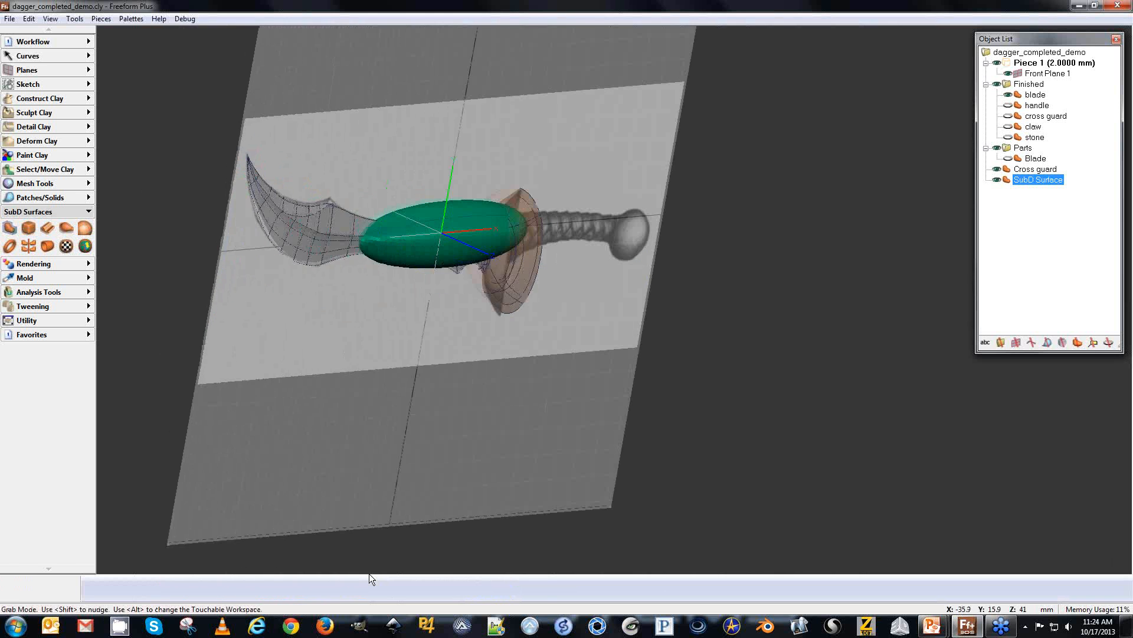
pyautogui.press('space')
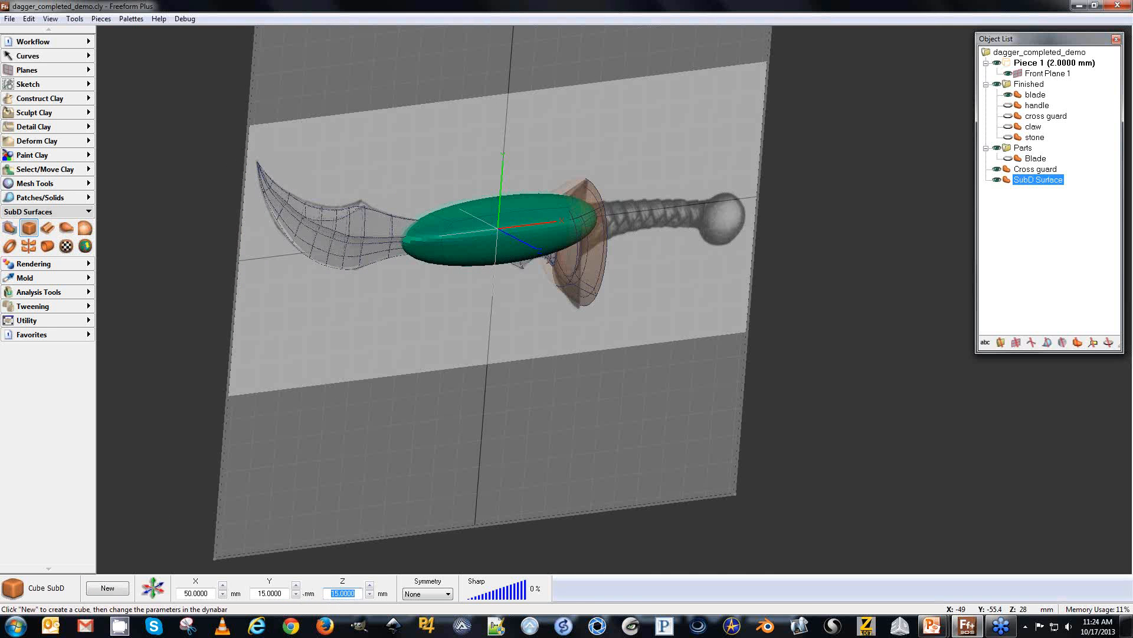
pyautogui.doubleClick(277, 593)
pyautogui.write('10')
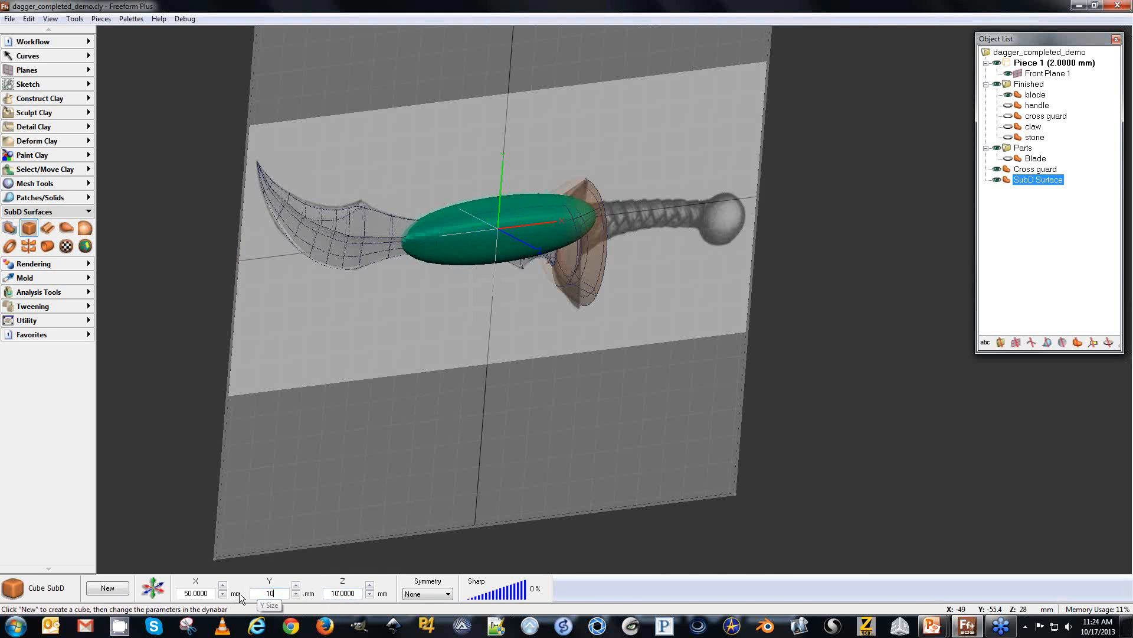
pyautogui.press('Return')
pyautogui.press('f')
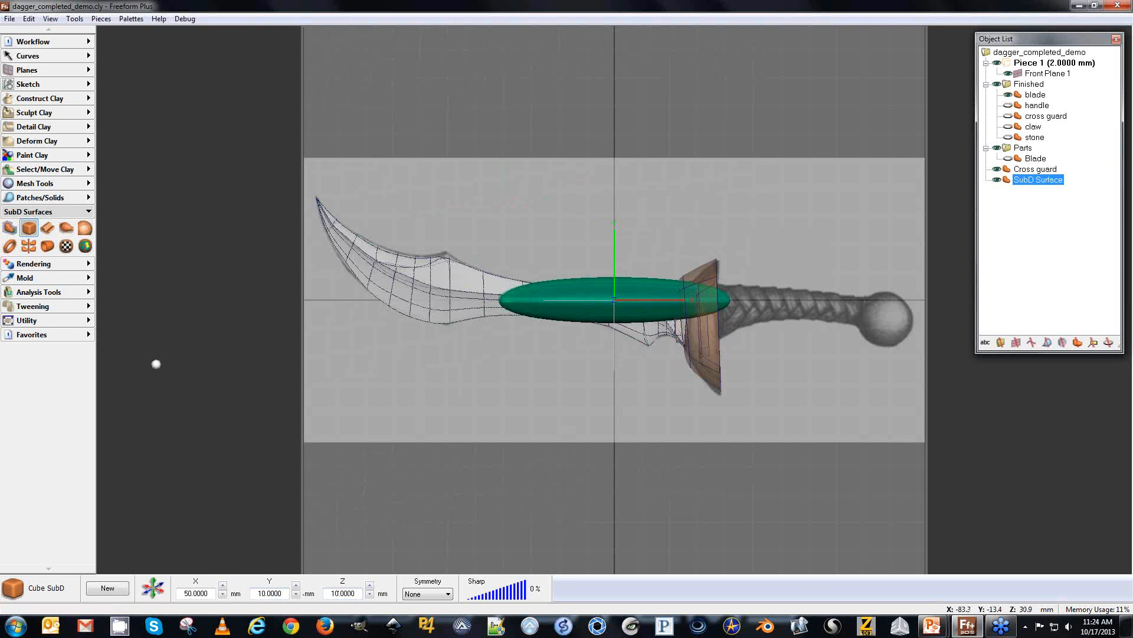
pyautogui.click(10, 228)
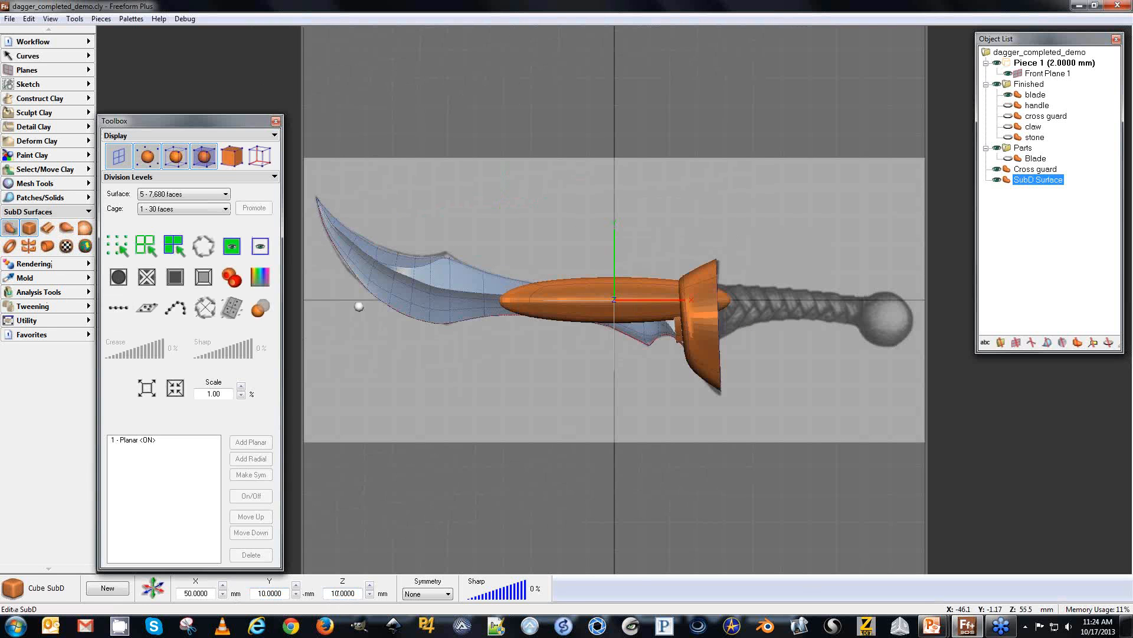
pyautogui.click(592, 304)
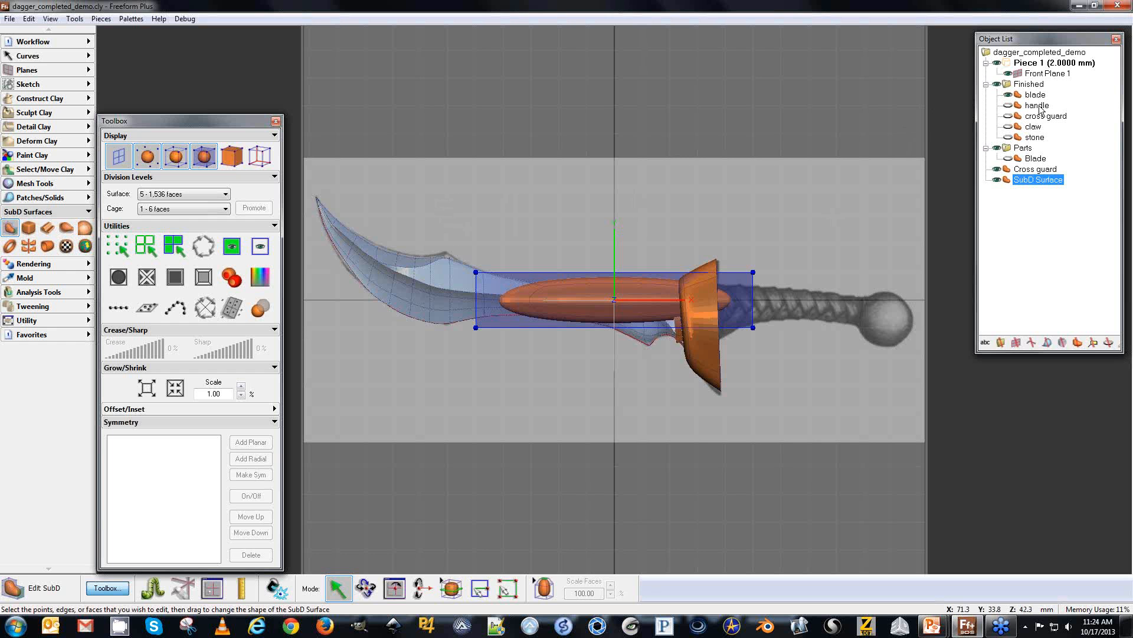
# Hide the finished blade and the Cross guard, and move the whole cube along X over the handle in the sketch.
pyautogui.click(1008, 95)
pyautogui.click(997, 169)
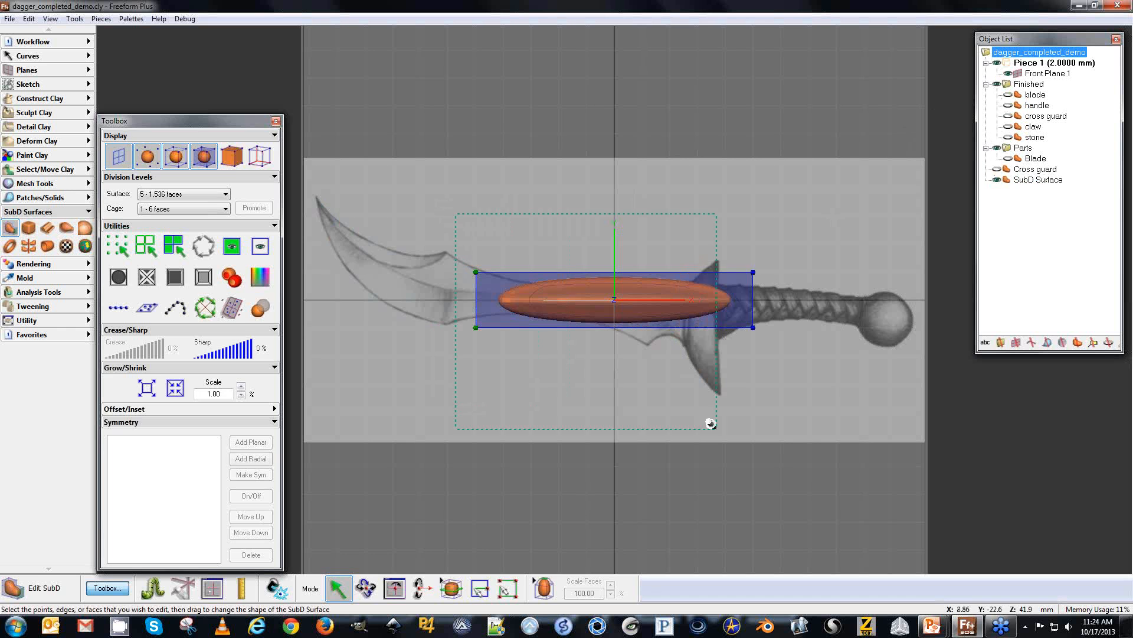
pyautogui.press('Escape')
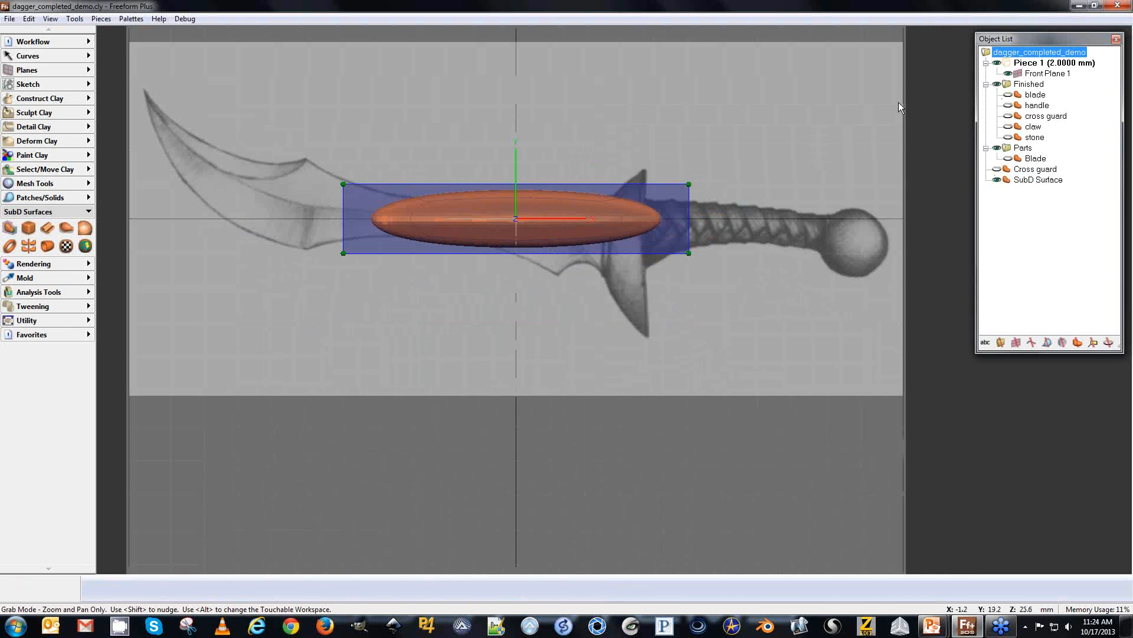
pyautogui.moveTo(344, 249); pyautogui.dragTo(549, 248)
pyautogui.hotkey('ctrl', 'z')
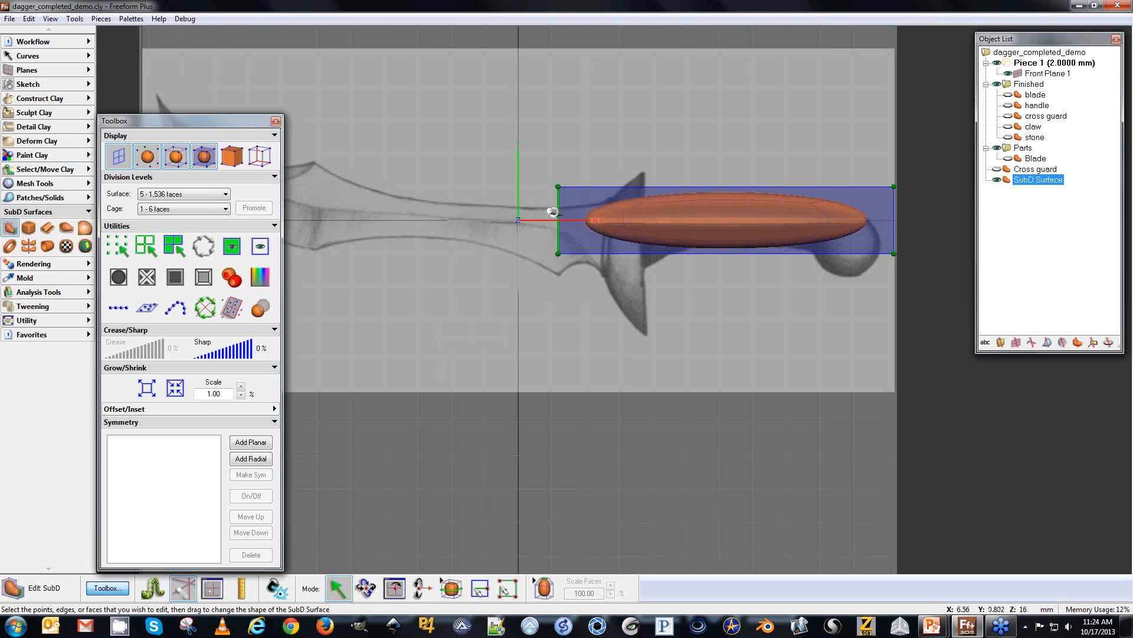
# Pull both end faces of the cube inward so its length fits between the sketched crossguard and the pommel.
pyautogui.moveTo(509, 249); pyautogui.dragTo(466, 257, button='middle')
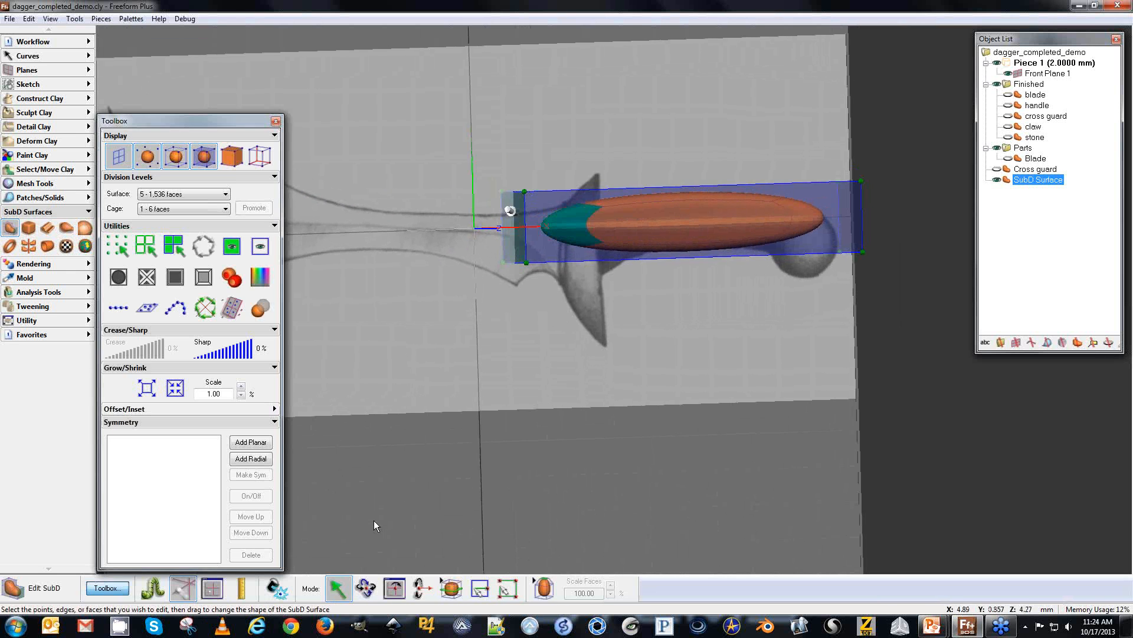
pyautogui.moveTo(505, 215); pyautogui.dragTo(550, 218)
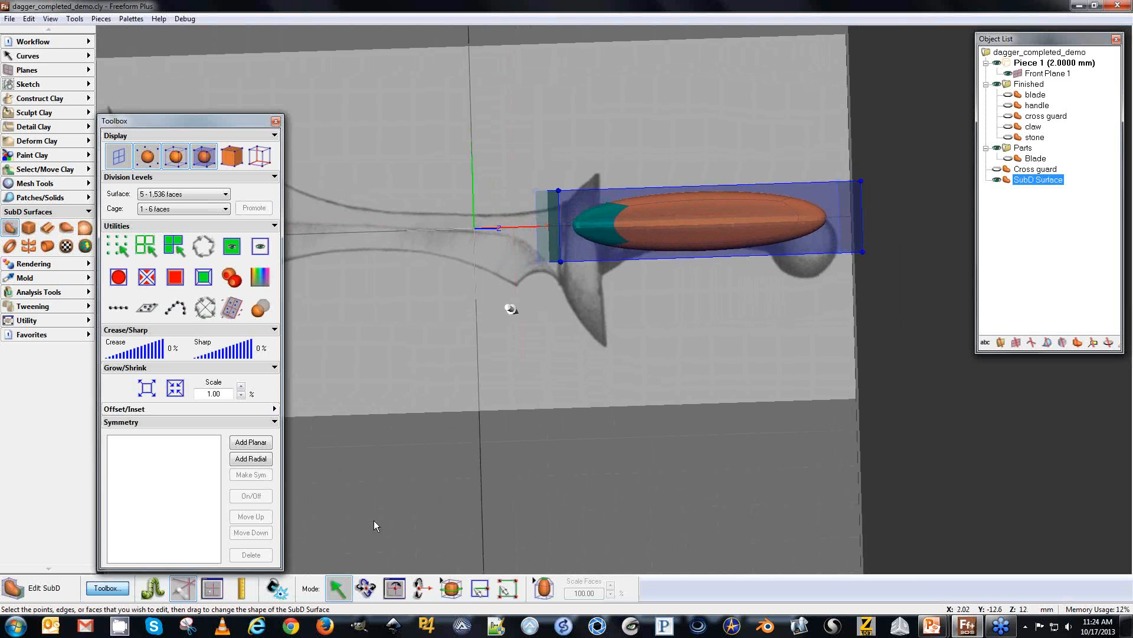
pyautogui.press('v')
pyautogui.moveTo(741, 365); pyautogui.dragTo(590, 393, button='middle')
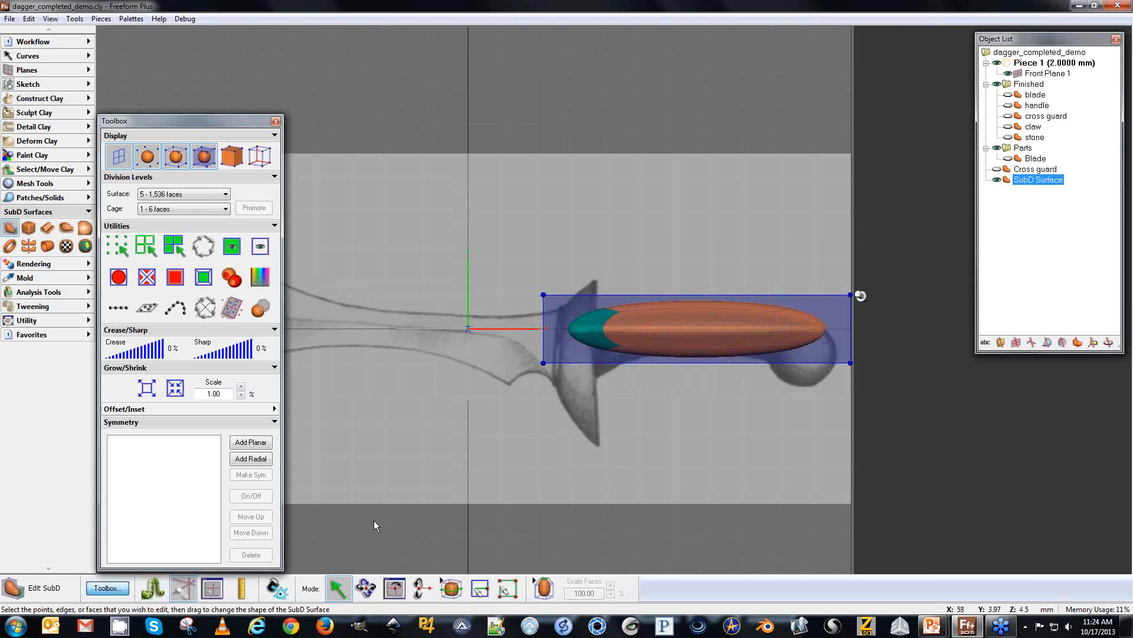
pyautogui.click(844, 319)
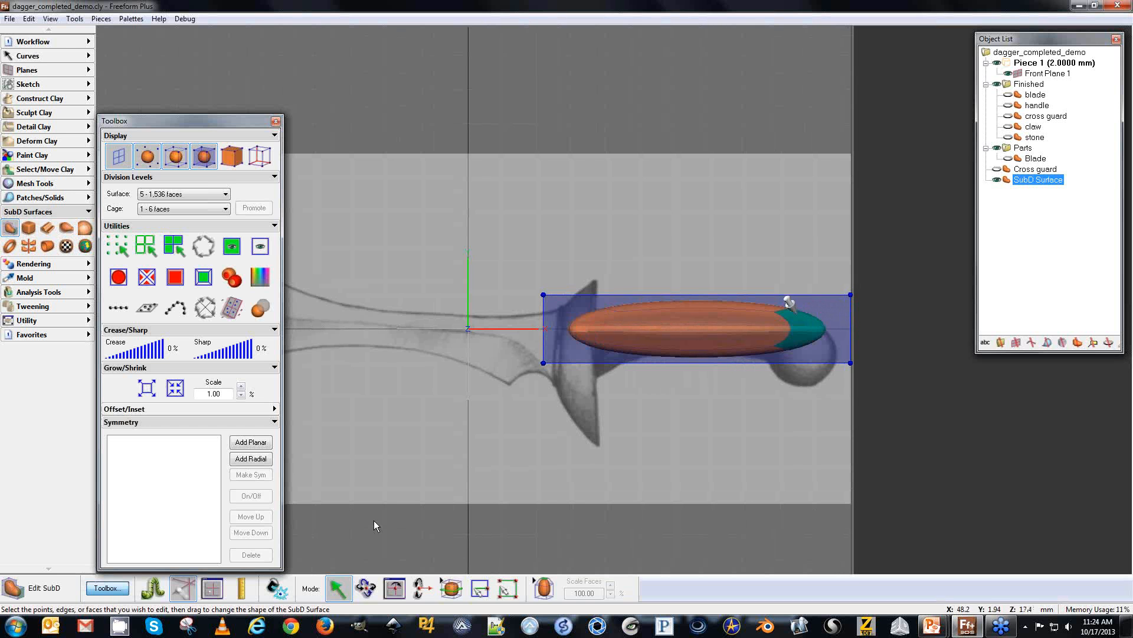
pyautogui.moveTo(789, 303); pyautogui.dragTo(740, 288, button='middle')
pyautogui.moveTo(810, 313); pyautogui.dragTo(766, 310)
pyautogui.press('Home')
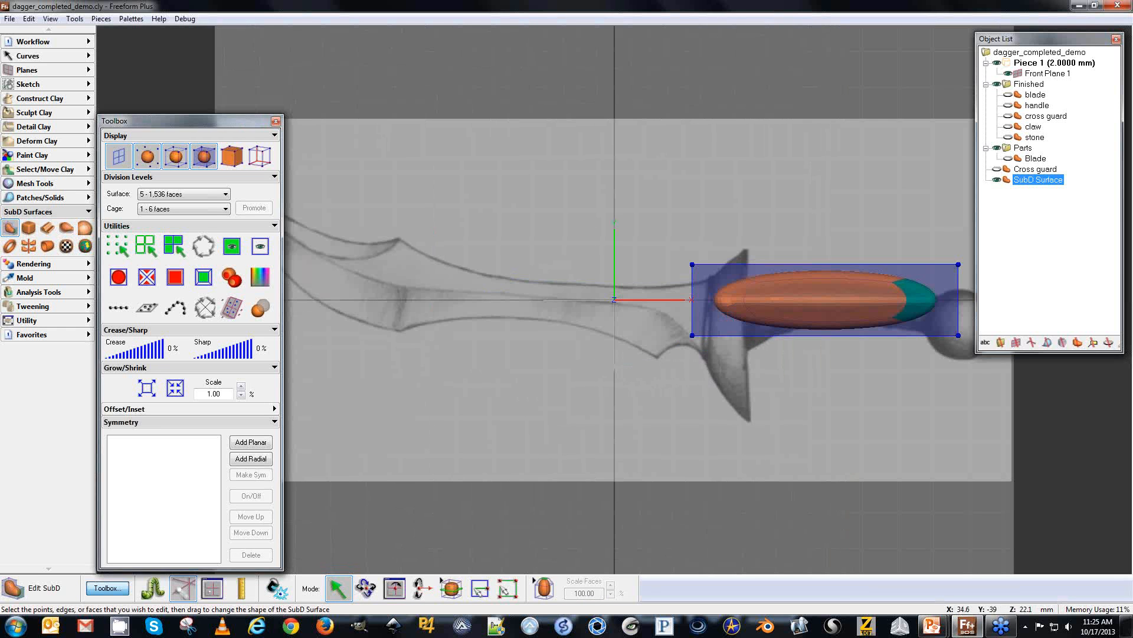
# Insert three edge loops across the handle cage, one at mid-length and one halfway to each end.
pyautogui.moveTo(718, 415); pyautogui.dragTo(418, 365, button='middle')
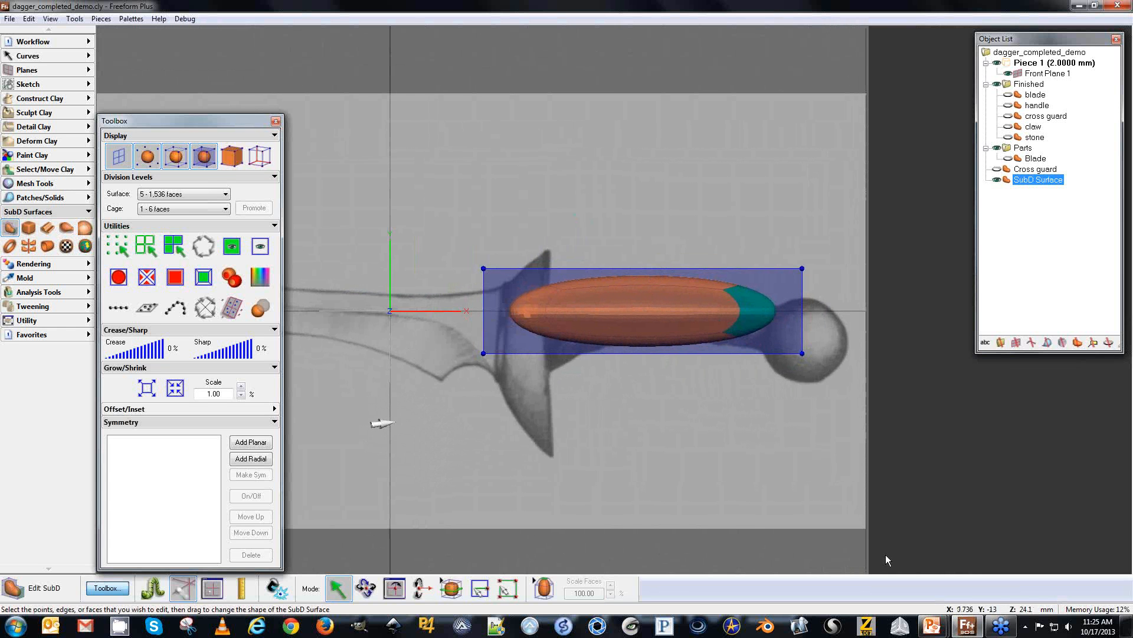
pyautogui.click(451, 593)
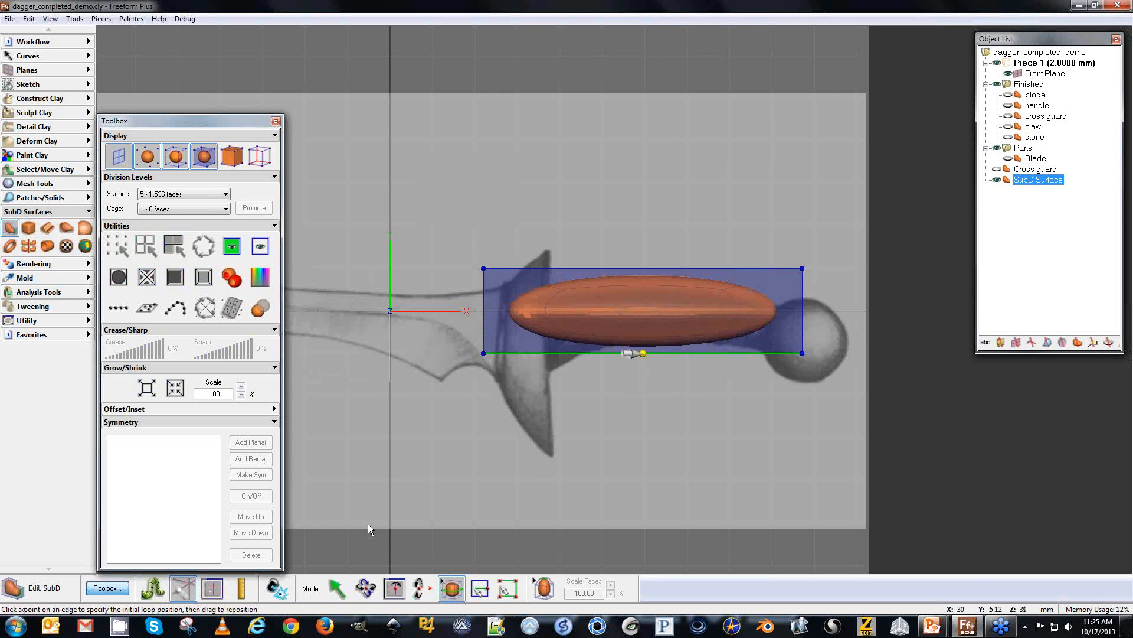
pyautogui.click(643, 353)
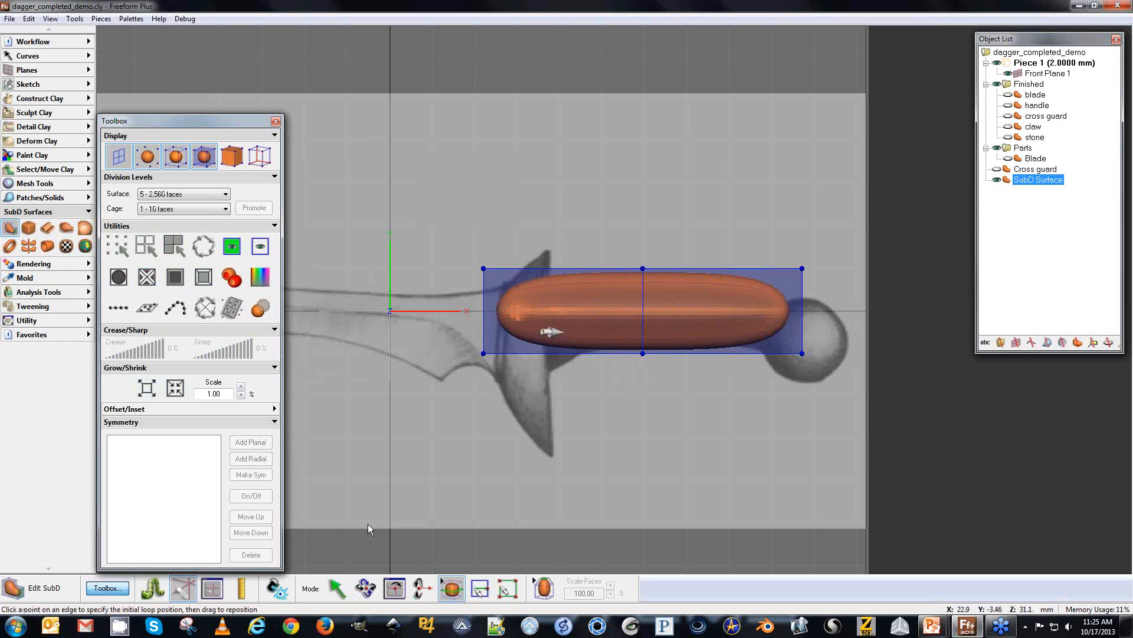
pyautogui.click(722, 353)
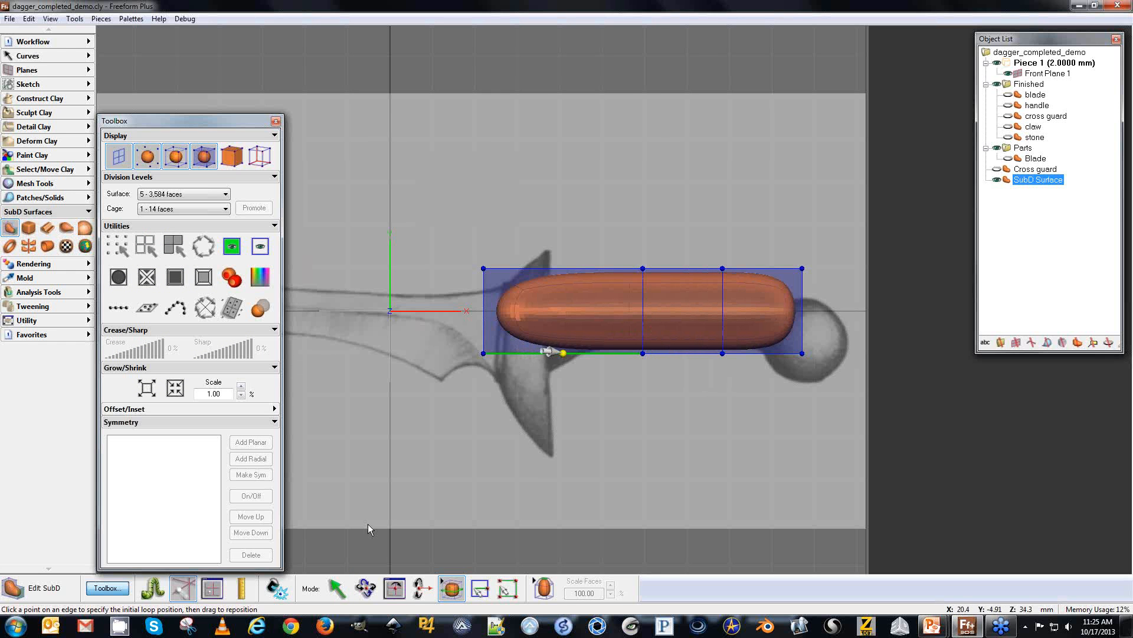
pyautogui.click(563, 353)
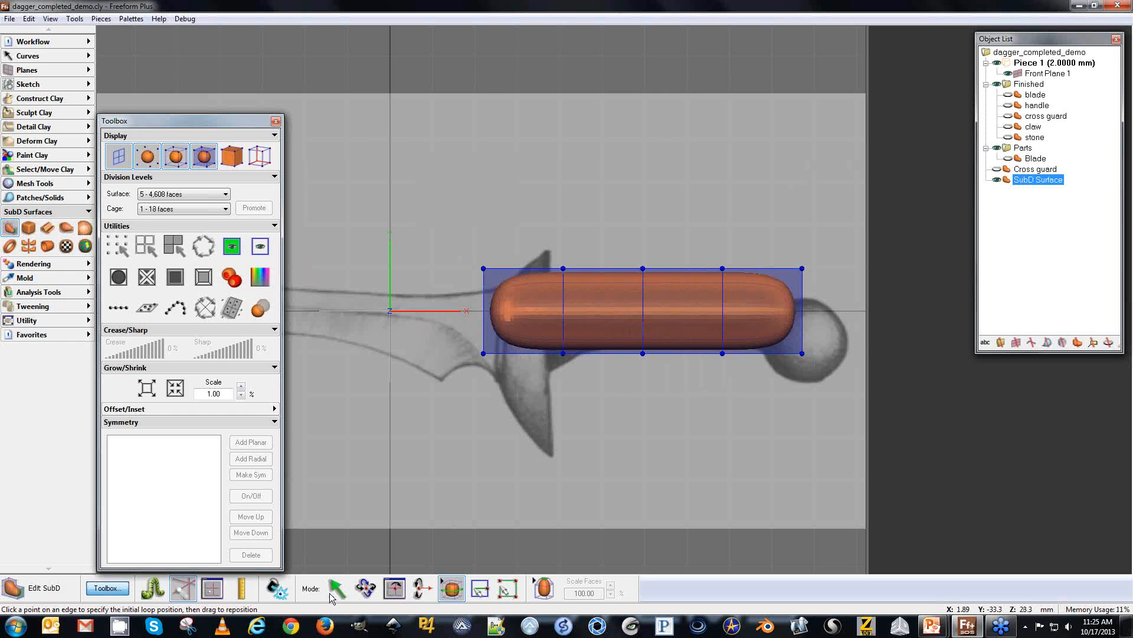
# Hide Front Plane 1 and add diagonal edges between the cage points on each side so they spiral around the handle.
pyautogui.click(480, 588)
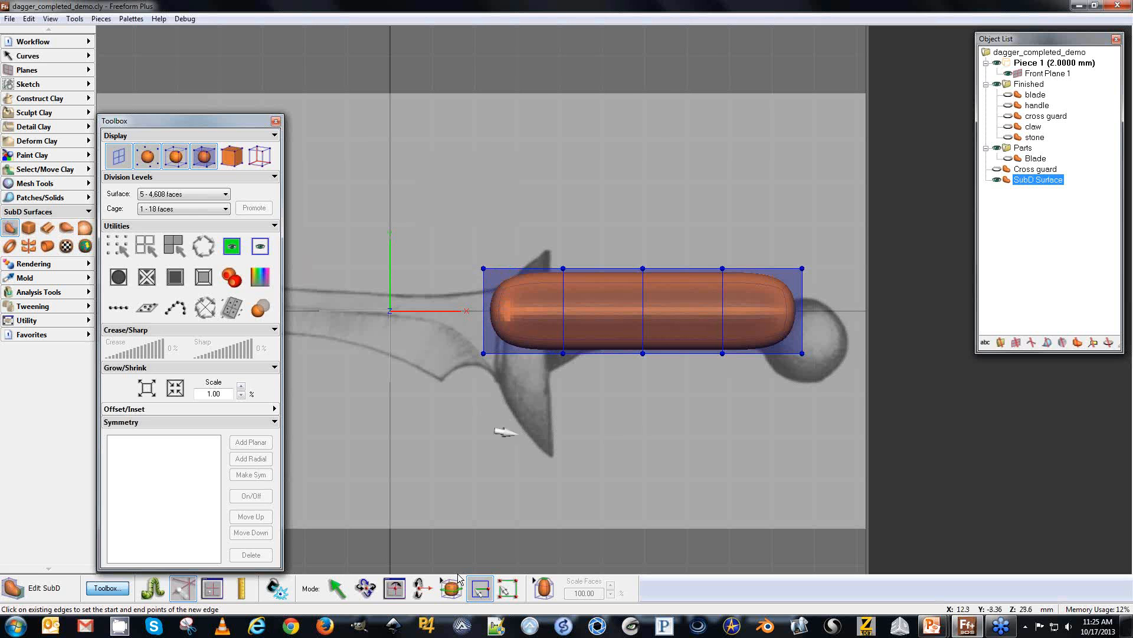
pyautogui.press('f')
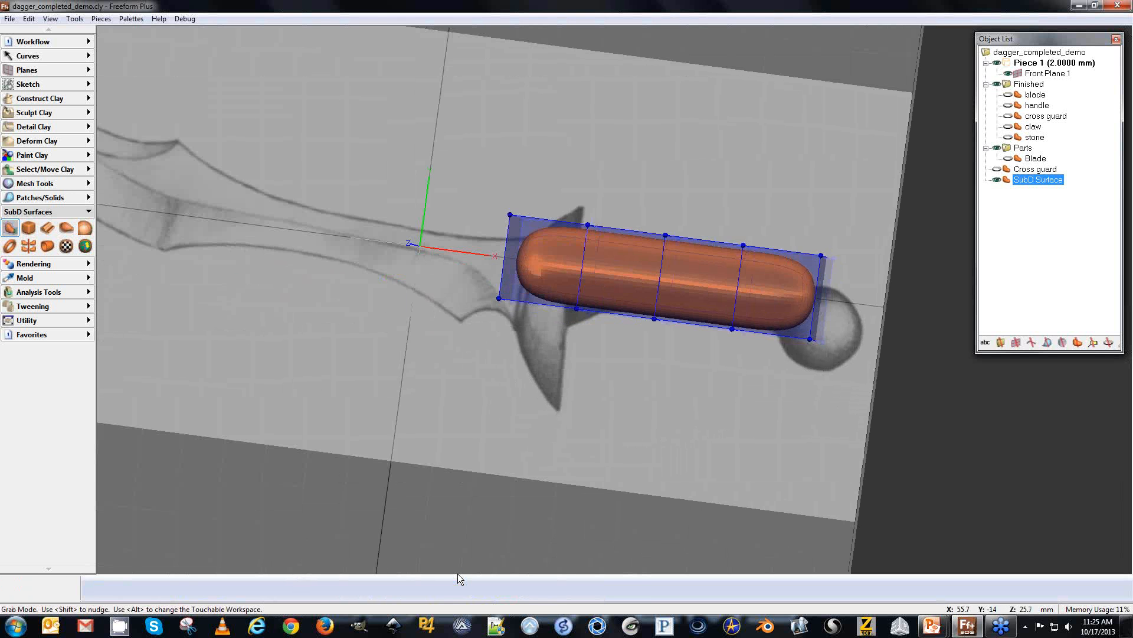
pyautogui.press('p')
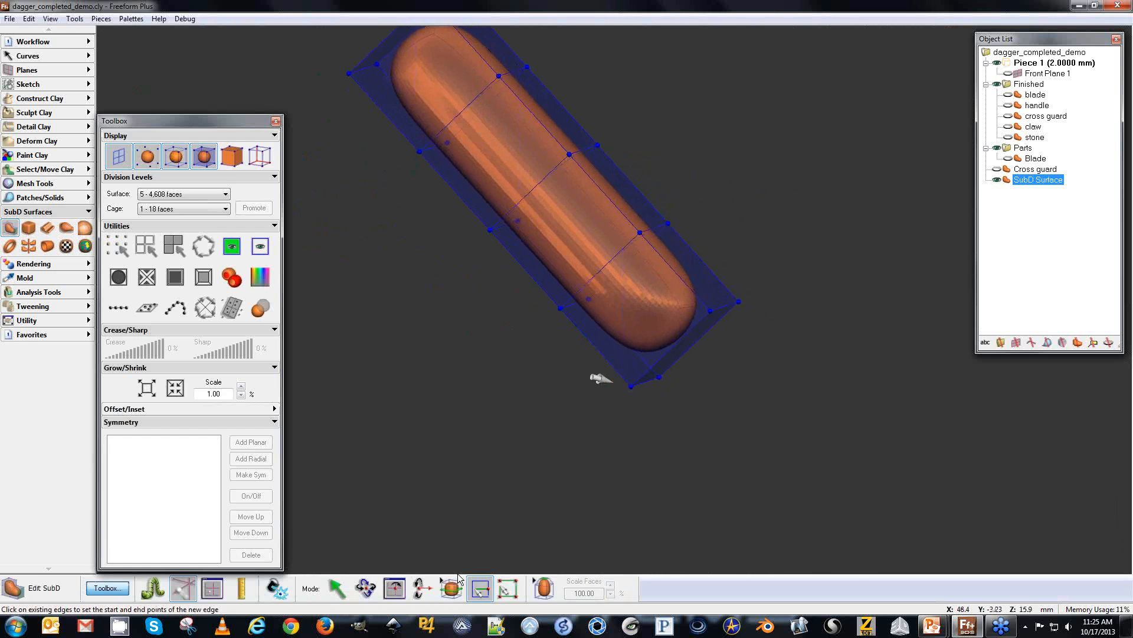
pyautogui.click(631, 385)
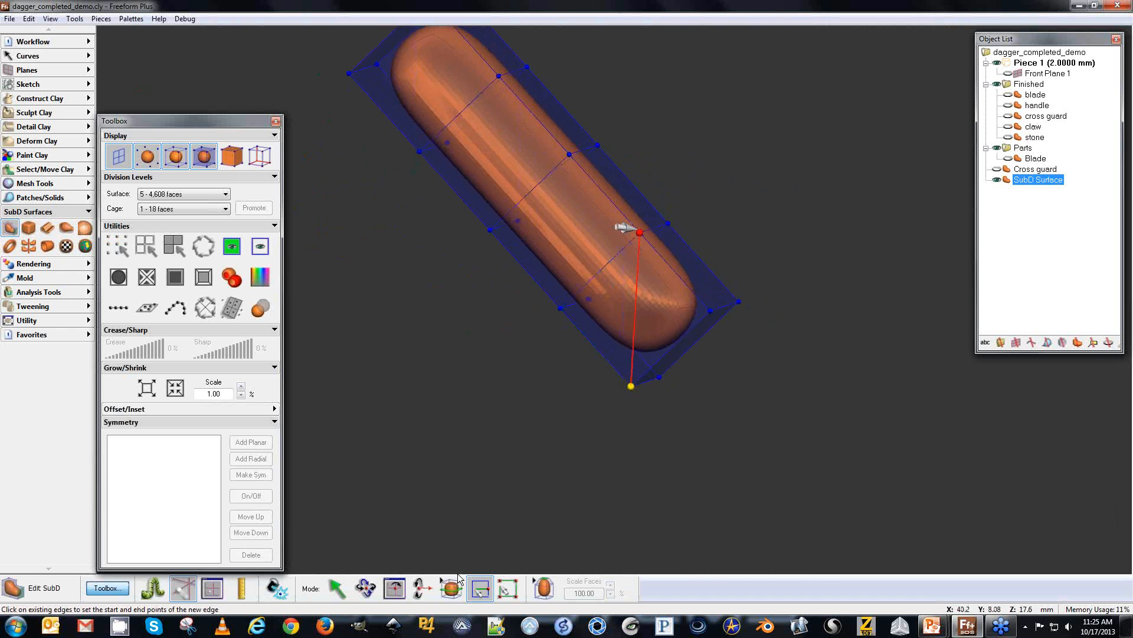
pyautogui.click(639, 232)
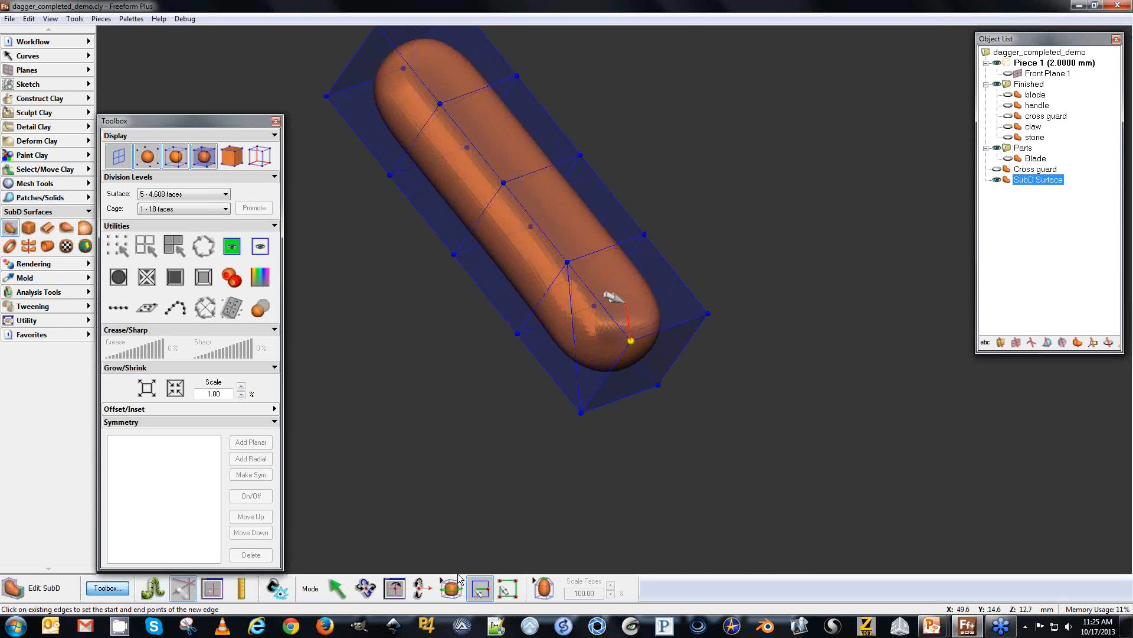
pyautogui.click(644, 234)
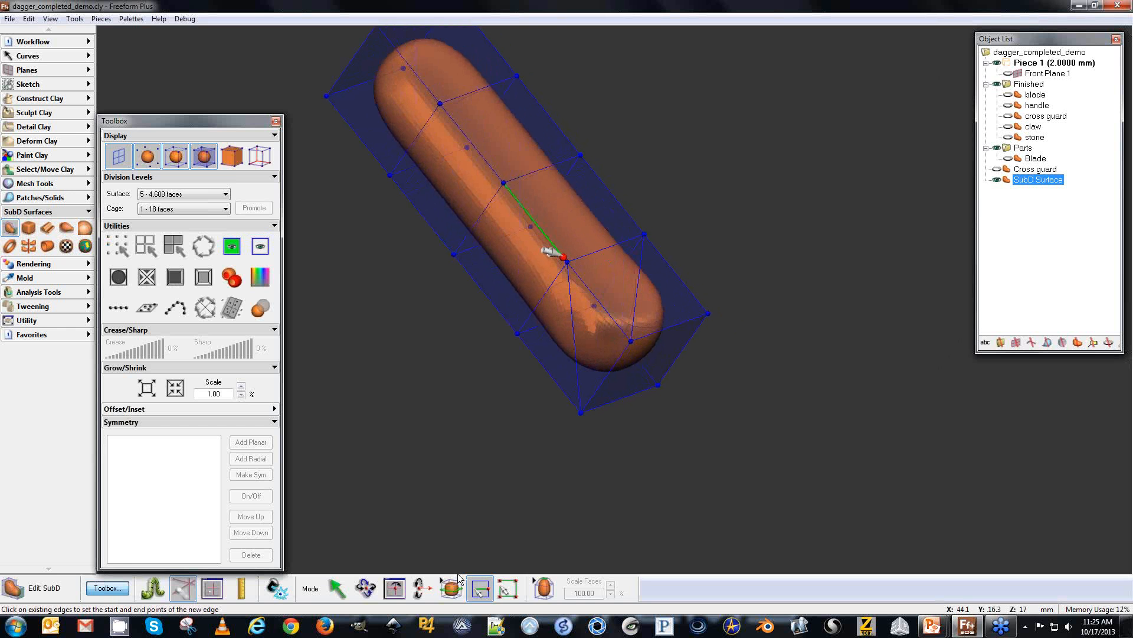
pyautogui.click(567, 261)
pyautogui.click(580, 156)
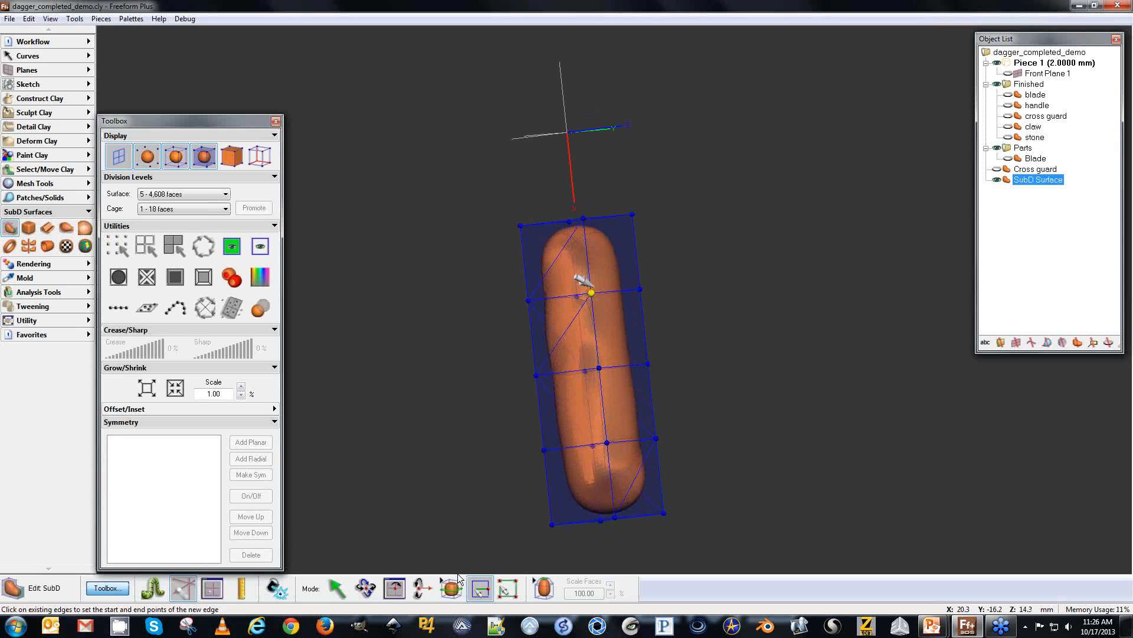
pyautogui.click(632, 215)
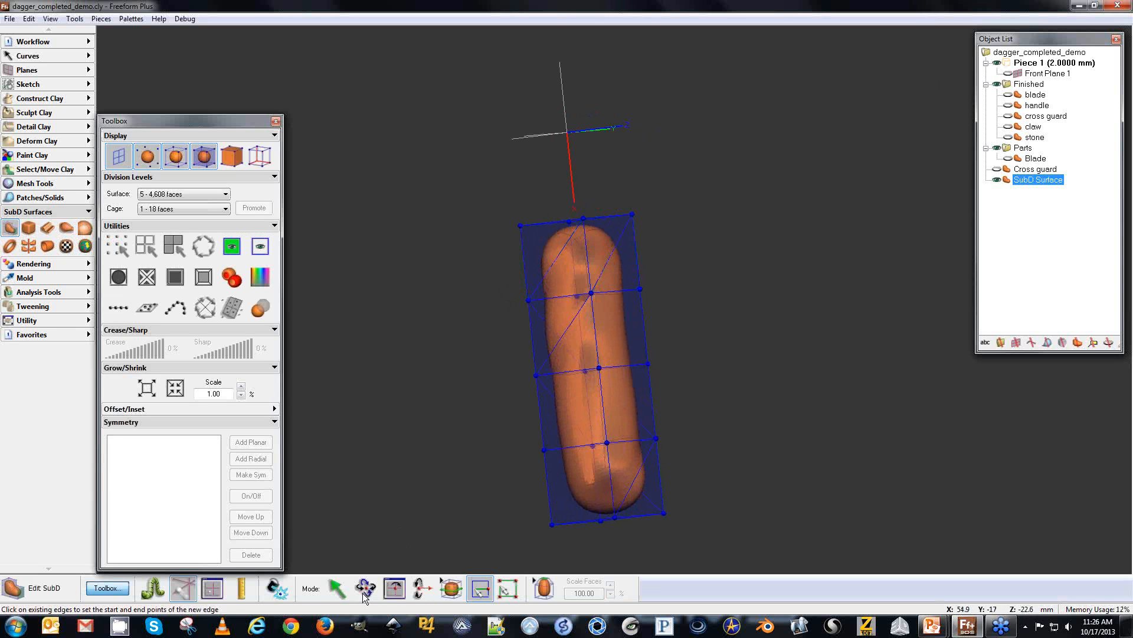
# Delete the straight cage edges that cross the diagonal band, merging its triangles into continuous spiral faces.
pyautogui.click(338, 591)
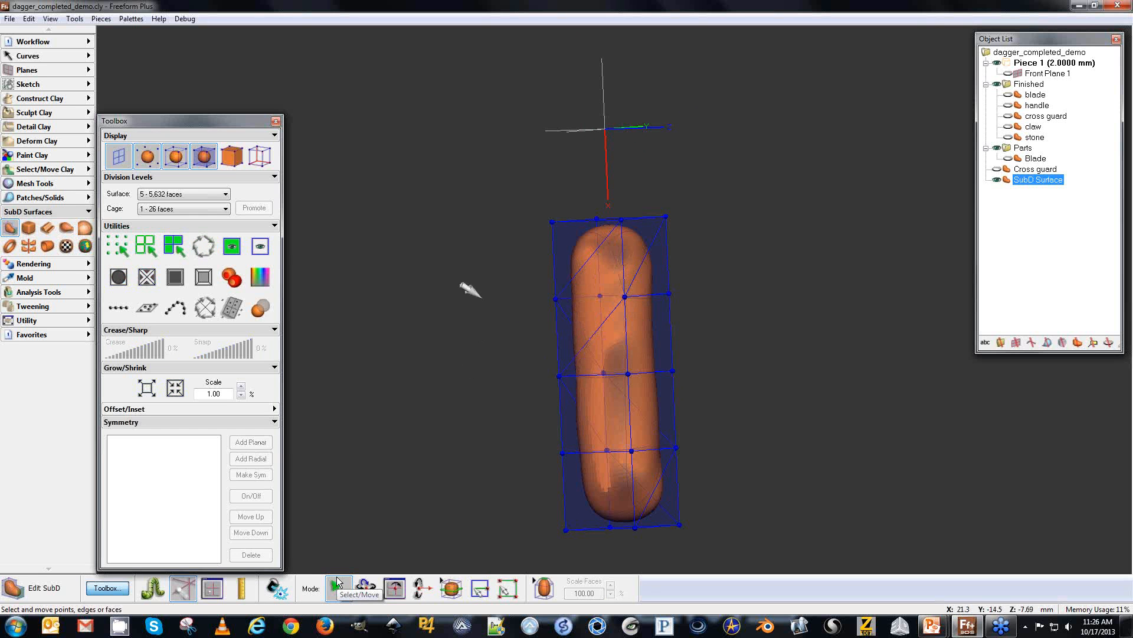
pyautogui.press('Escape')
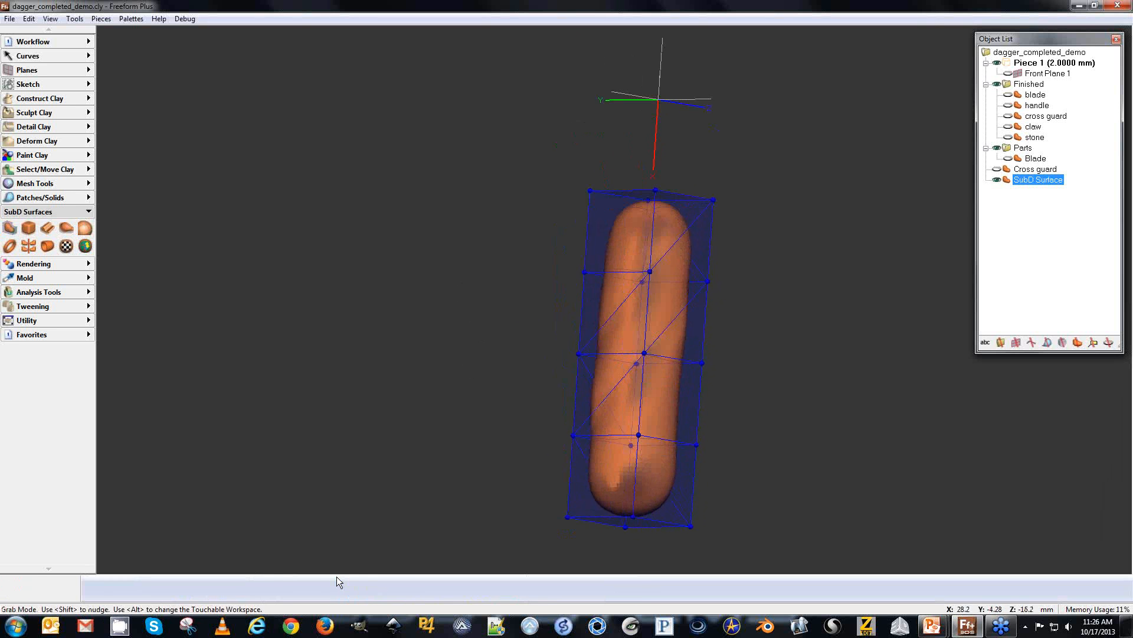
pyautogui.press('Delete')
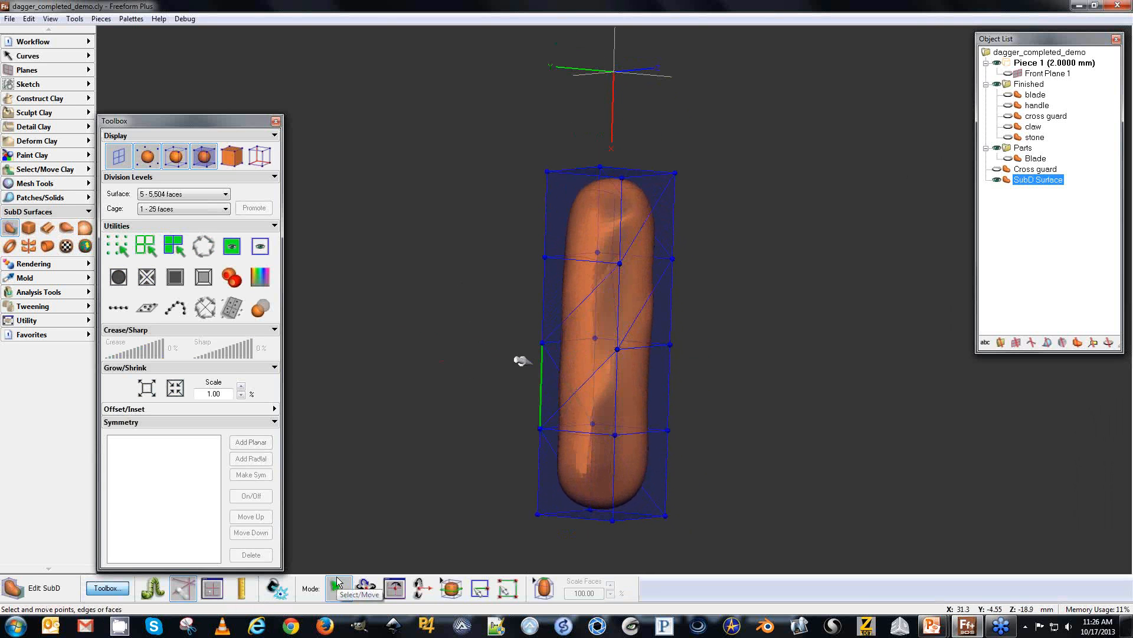
pyautogui.click(337, 576)
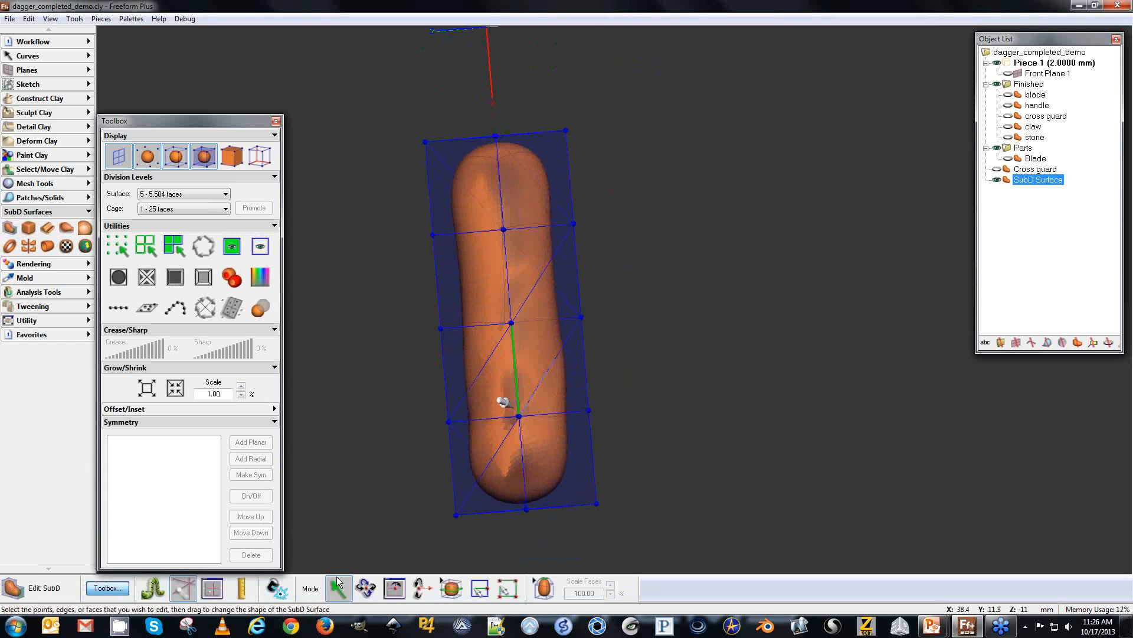
pyautogui.press('Delete')
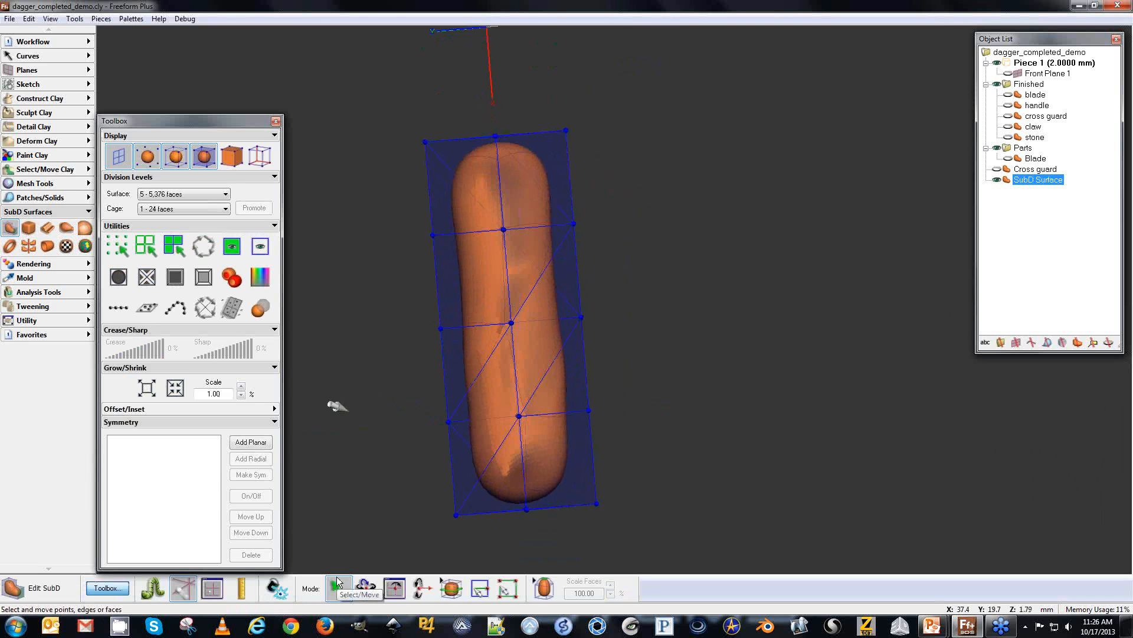
pyautogui.press('Escape')
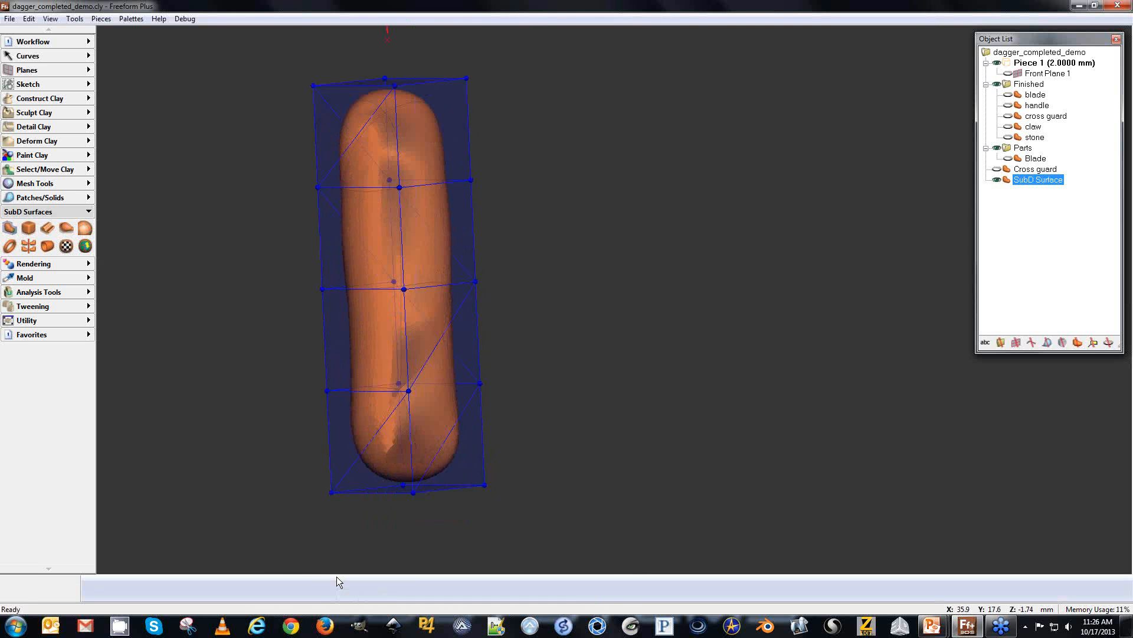
pyautogui.press('Escape')
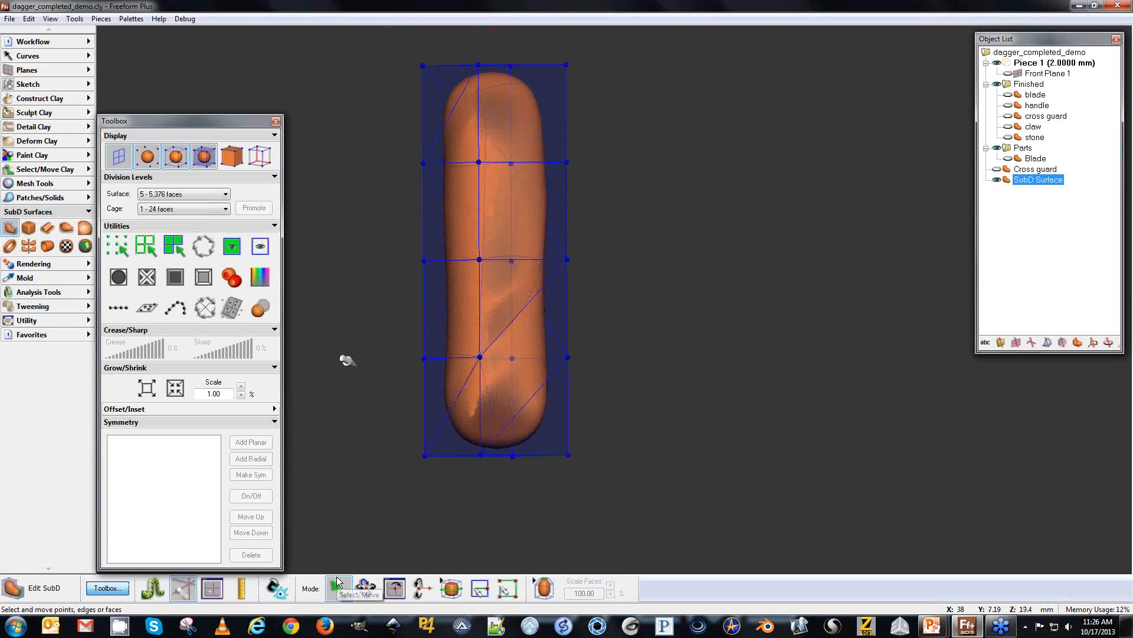
# Extrude the diagonal spiral faces on all four sides of the handle cage slightly outward and crease them to 37%.
pyautogui.click(545, 588)
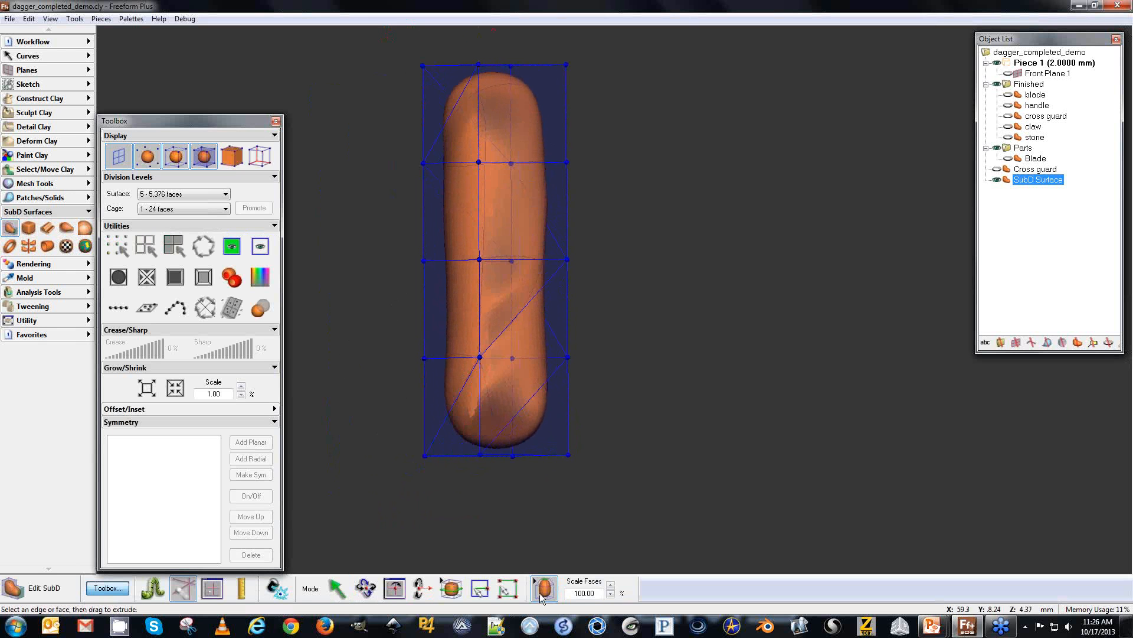
pyautogui.click(451, 420)
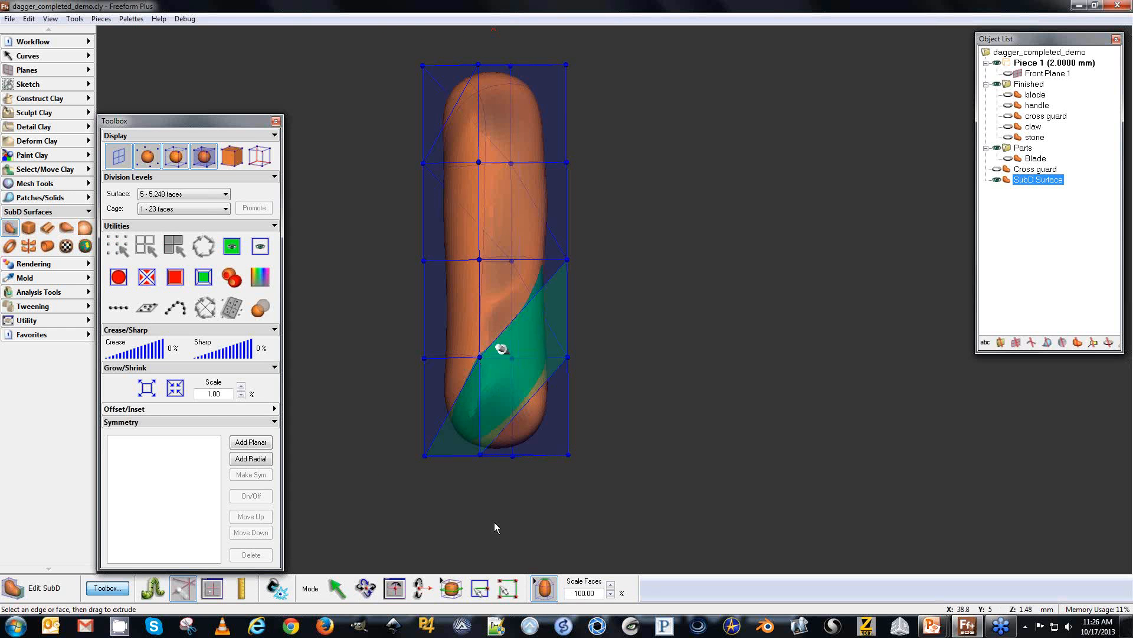
pyautogui.moveTo(761, 281); pyautogui.dragTo(462, 277, button='middle')
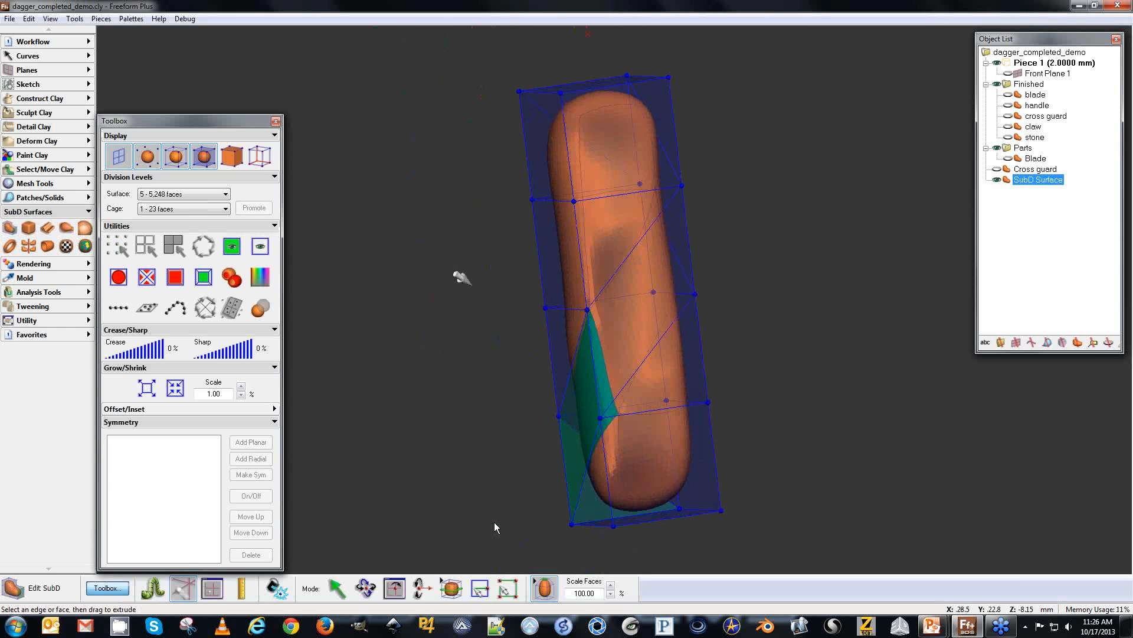
pyautogui.keyDown('shift'); pyautogui.click(614, 294); pyautogui.keyUp('shift')
pyautogui.moveTo(840, 258); pyautogui.dragTo(536, 349, button='middle')
pyautogui.keyDown('shift'); pyautogui.click(620, 218); pyautogui.keyUp('shift')
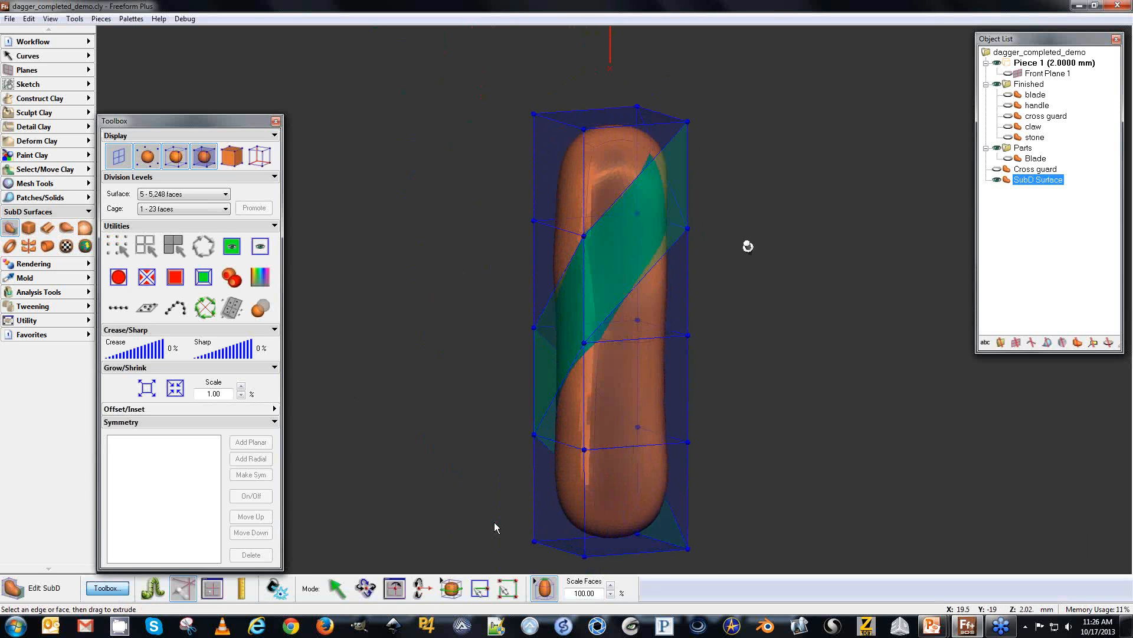
pyautogui.moveTo(807, 268); pyautogui.dragTo(473, 348, button='middle')
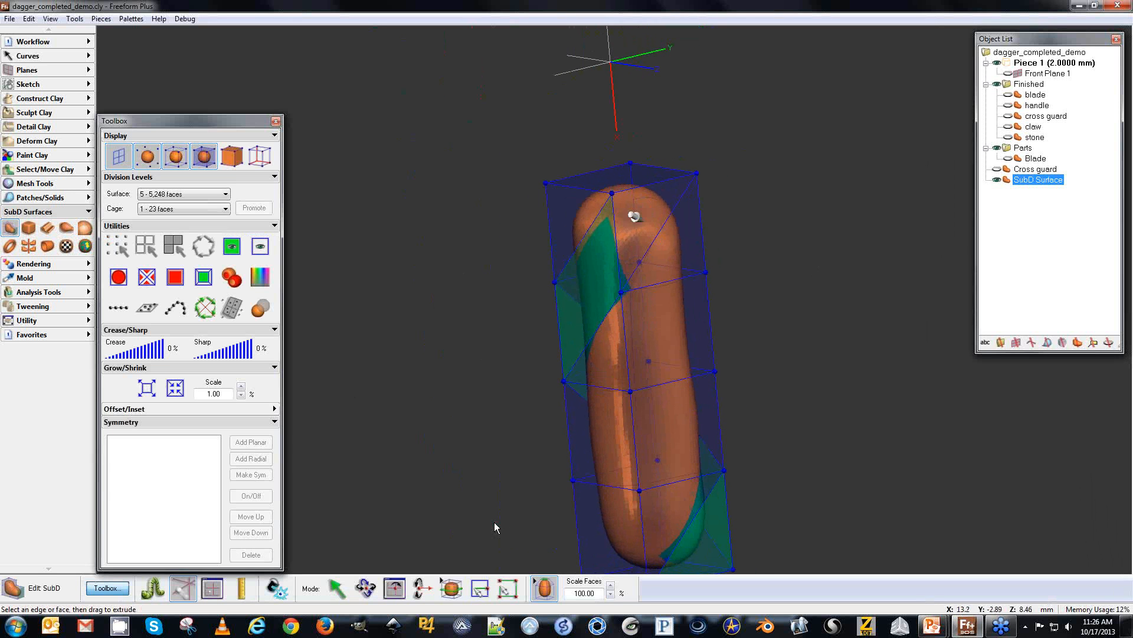
pyautogui.keyDown('shift'); pyautogui.click(635, 216); pyautogui.keyUp('shift')
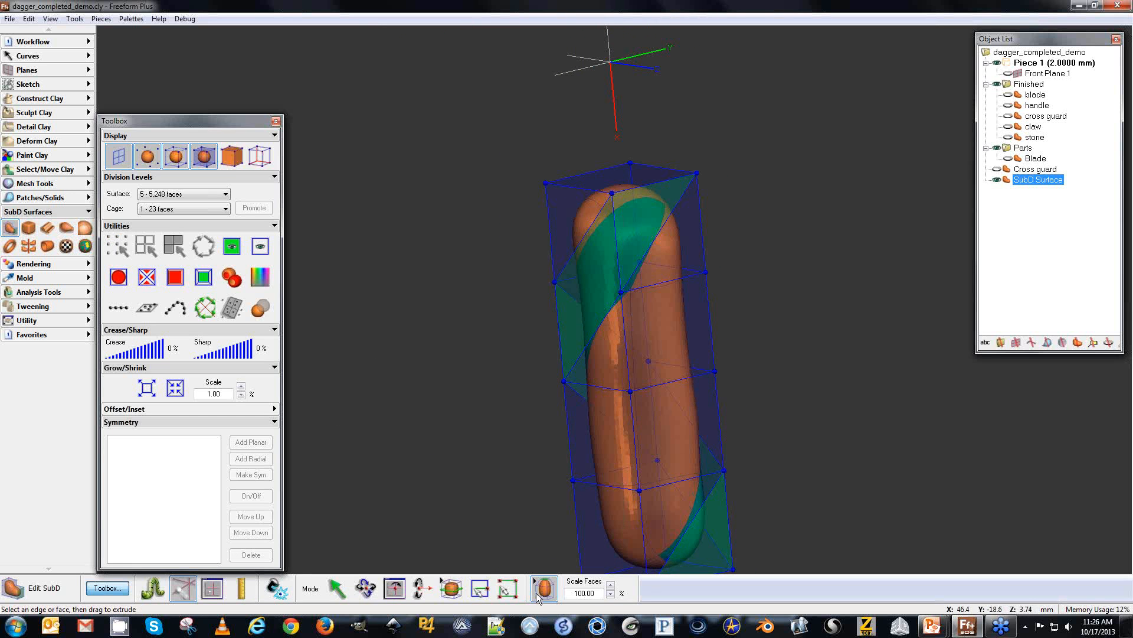
pyautogui.moveTo(481, 362); pyautogui.dragTo(392, 295, button='middle')
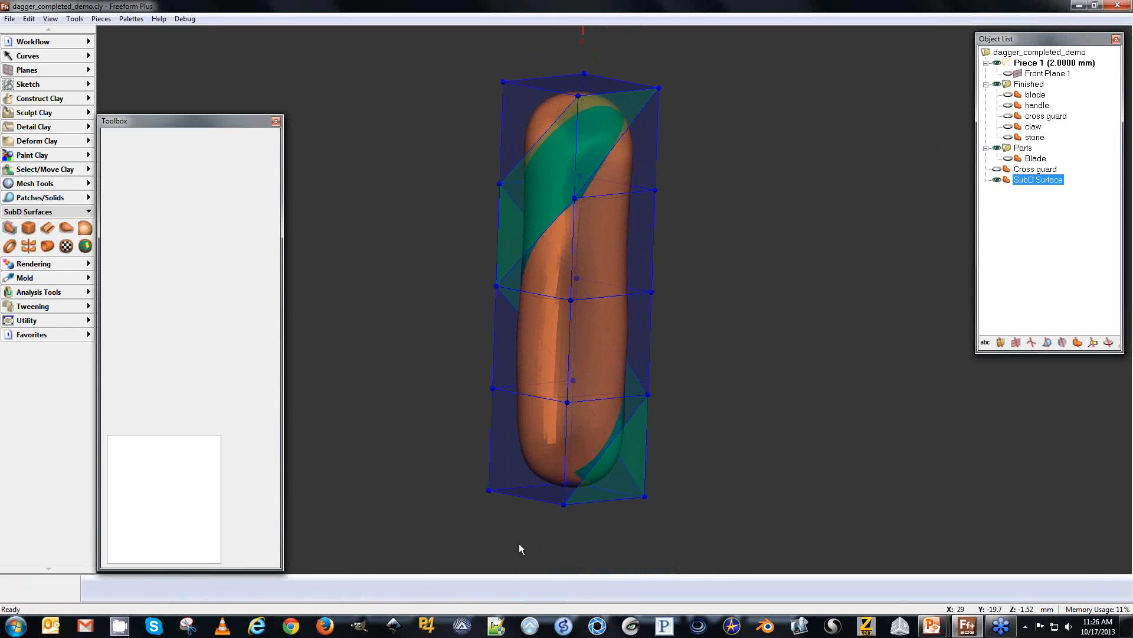
pyautogui.moveTo(533, 175); pyautogui.dragTo(528, 175)
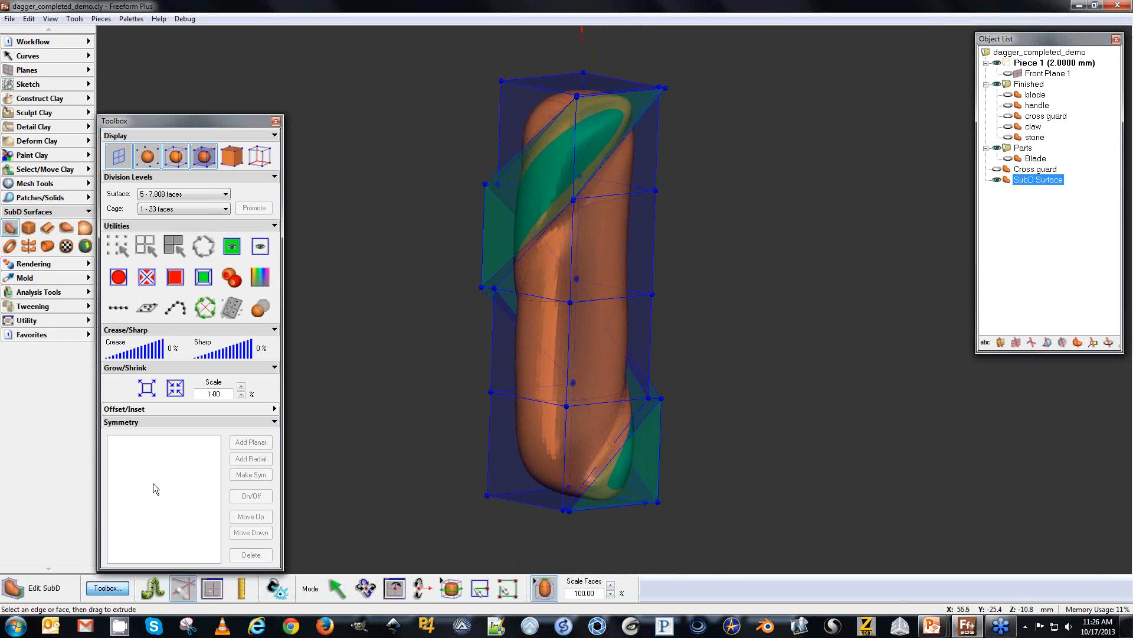
pyautogui.click(129, 355)
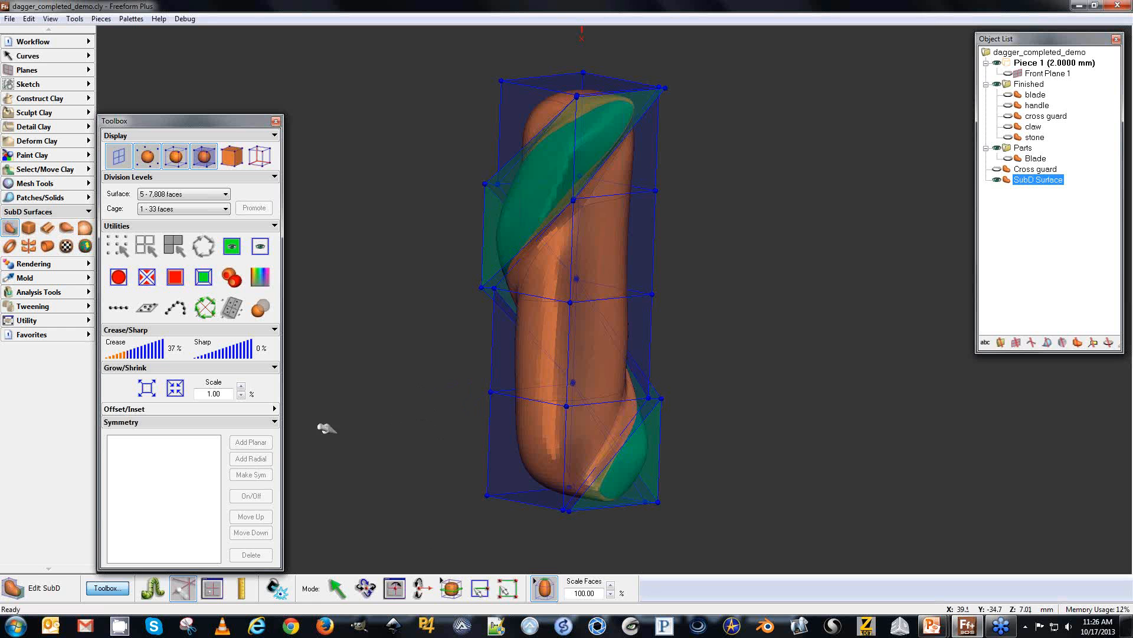
# Examine the raised spiral on the handle from several angles without its cage, ending in the home view.
pyautogui.press('space')
pyautogui.press('space')
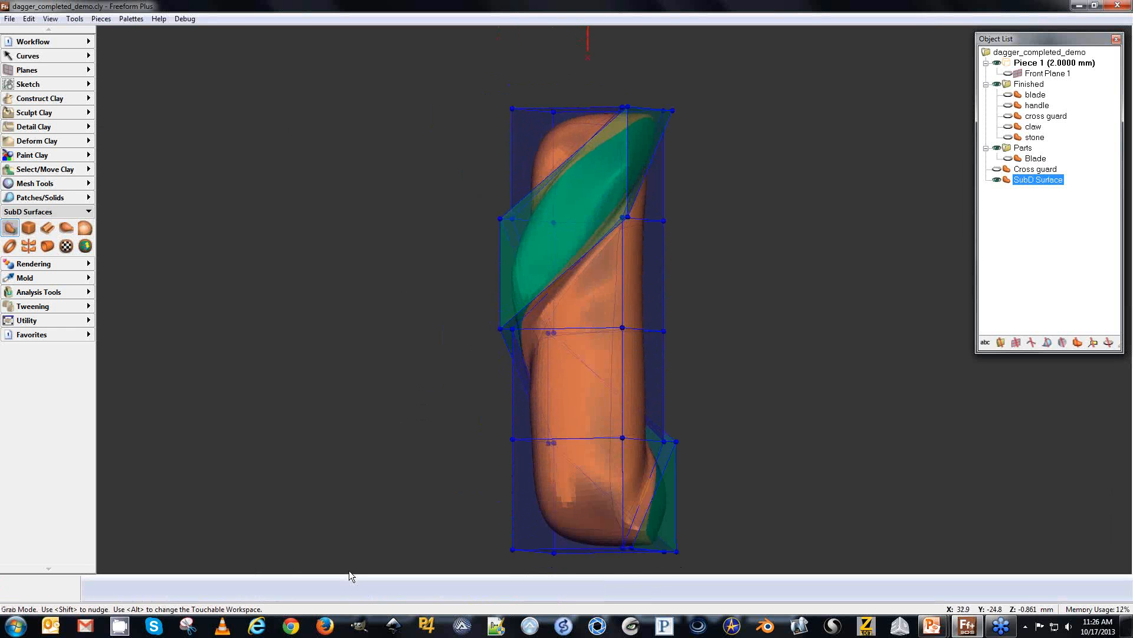
pyautogui.click(1036, 242)
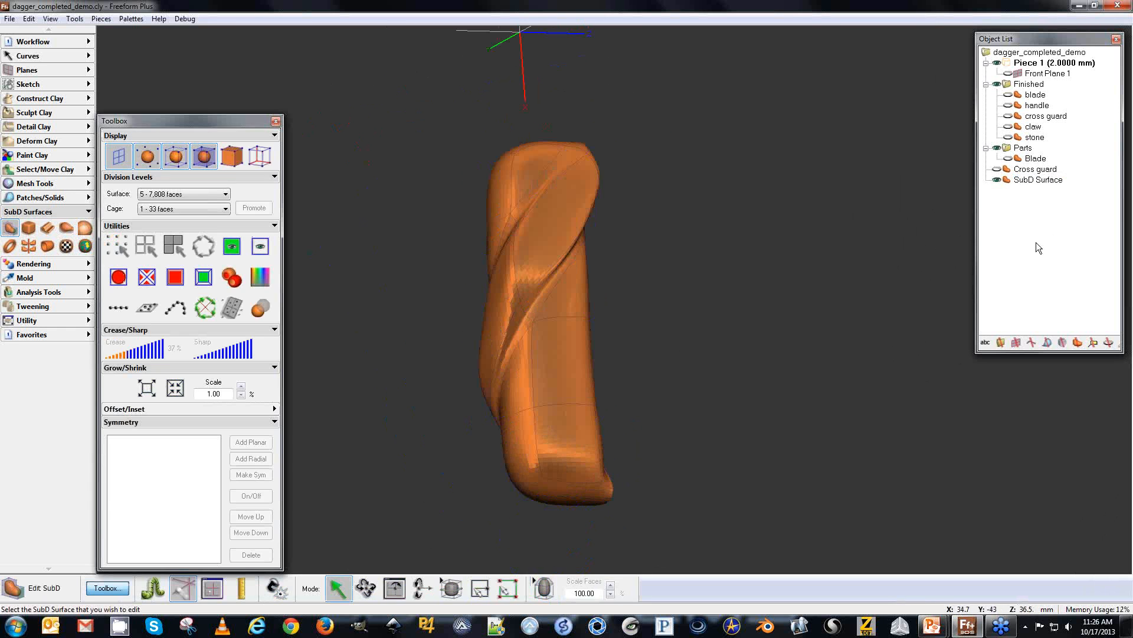
pyautogui.press('space')
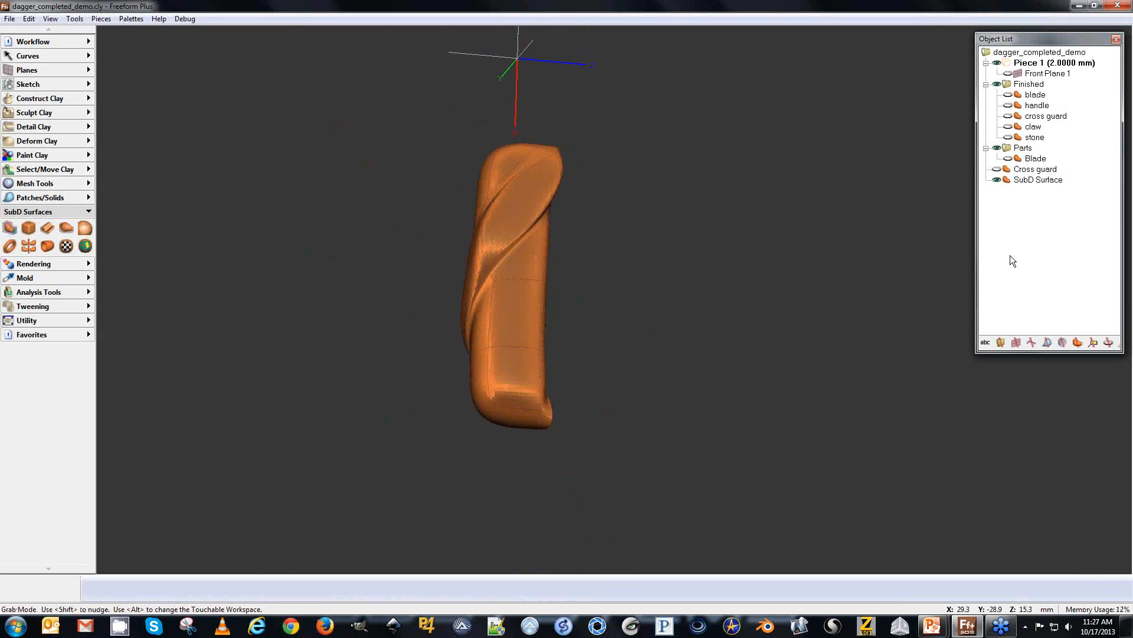
pyautogui.press('space')
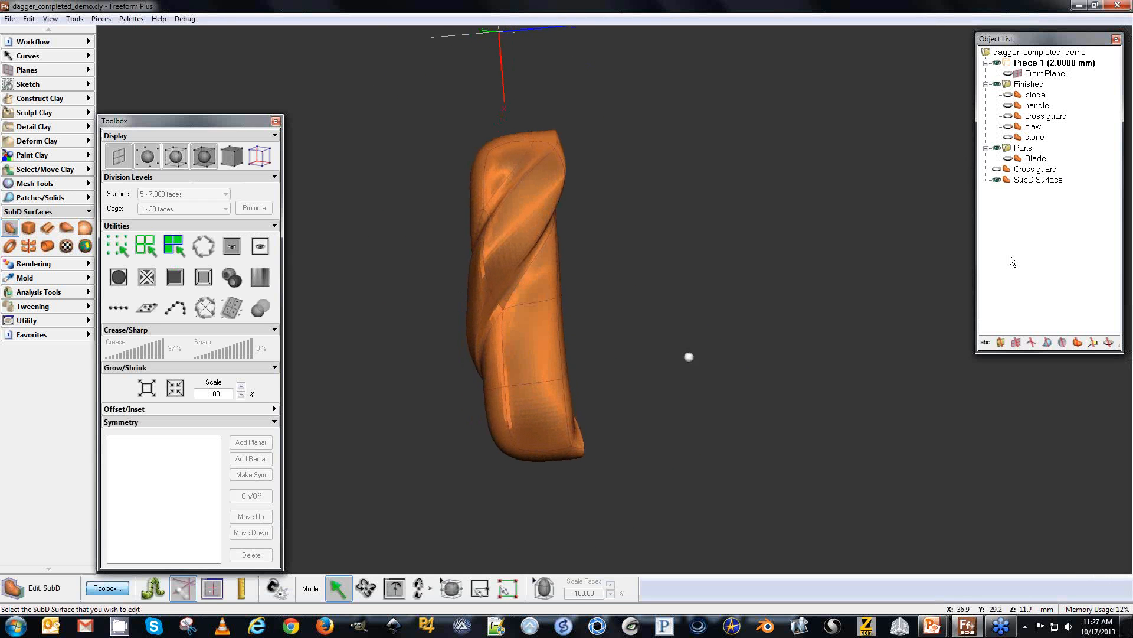
pyautogui.press('space')
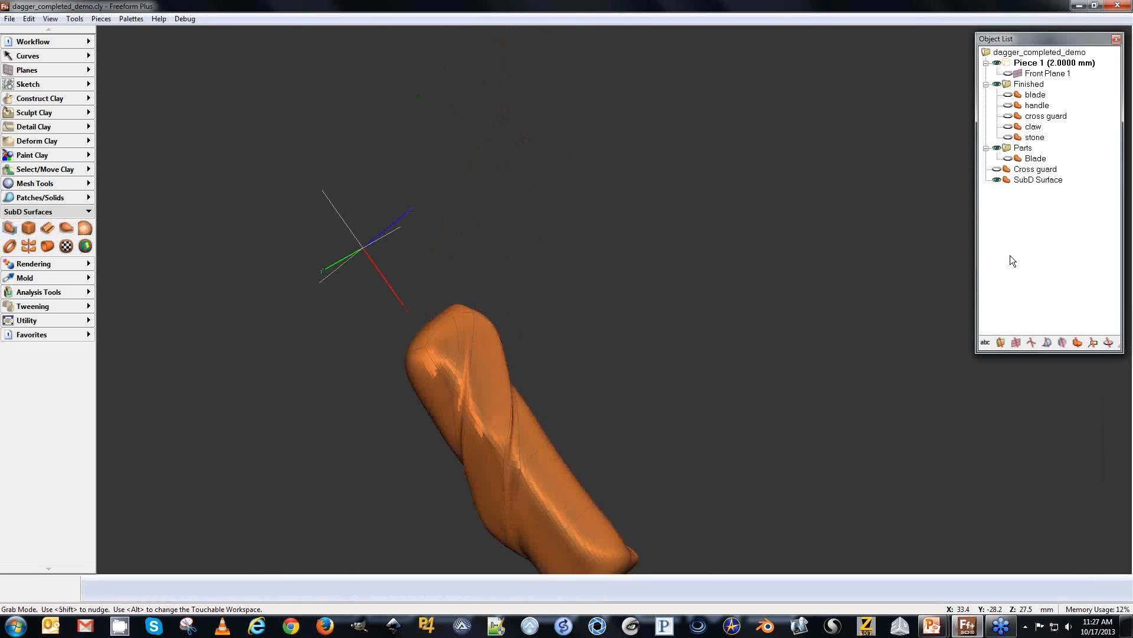
pyautogui.press('space')
pyautogui.press('space')
pyautogui.press('space')
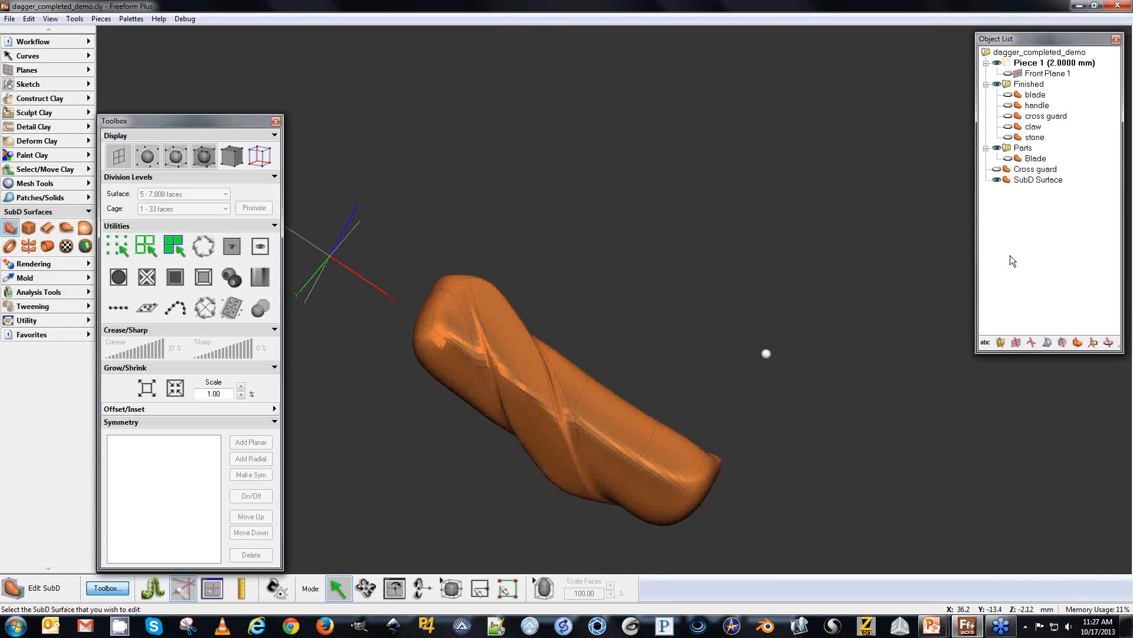
pyautogui.press('Home')
pyautogui.click(559, 322)
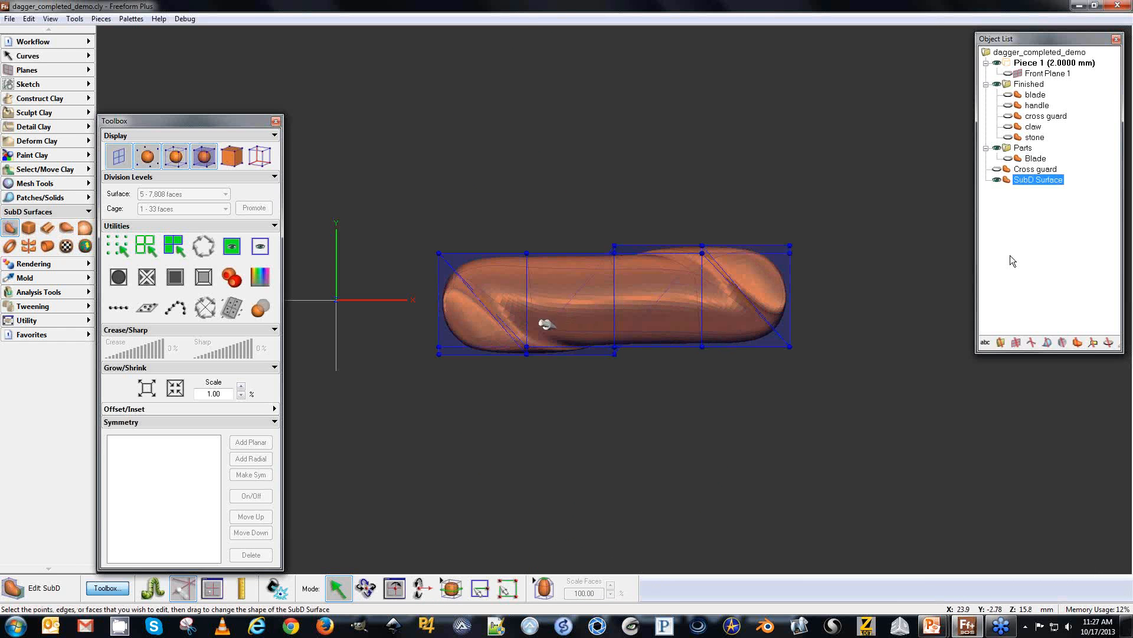
# Hide the SubD Surface and show the finished handle in its place, viewing its spiral grooves up close.
pyautogui.click(997, 180)
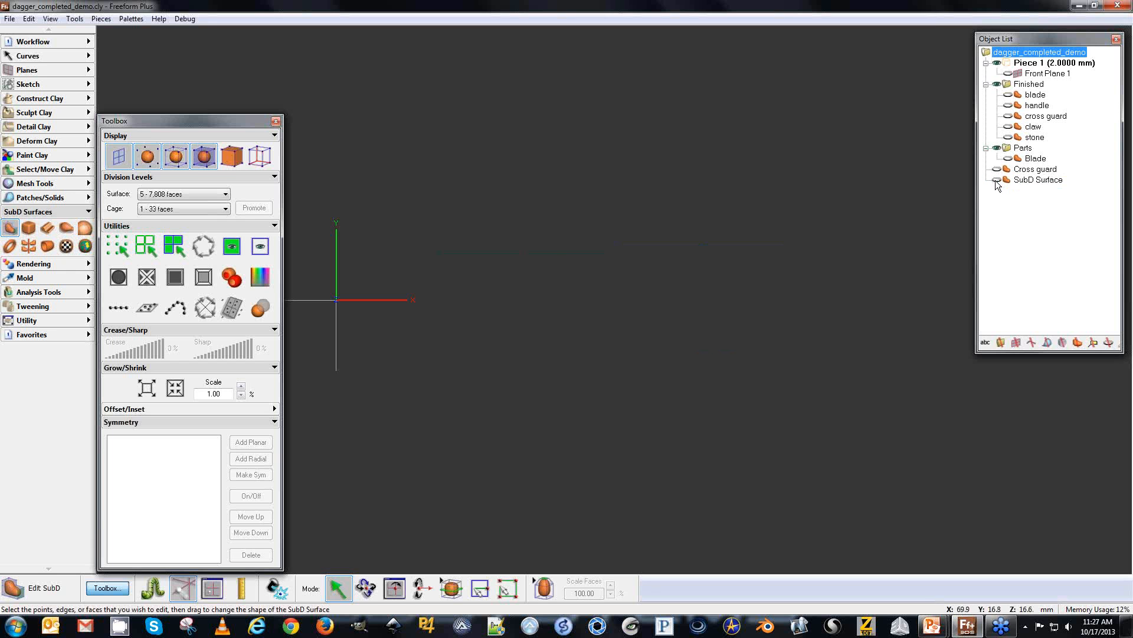
pyautogui.click(1008, 105)
pyautogui.press('Escape')
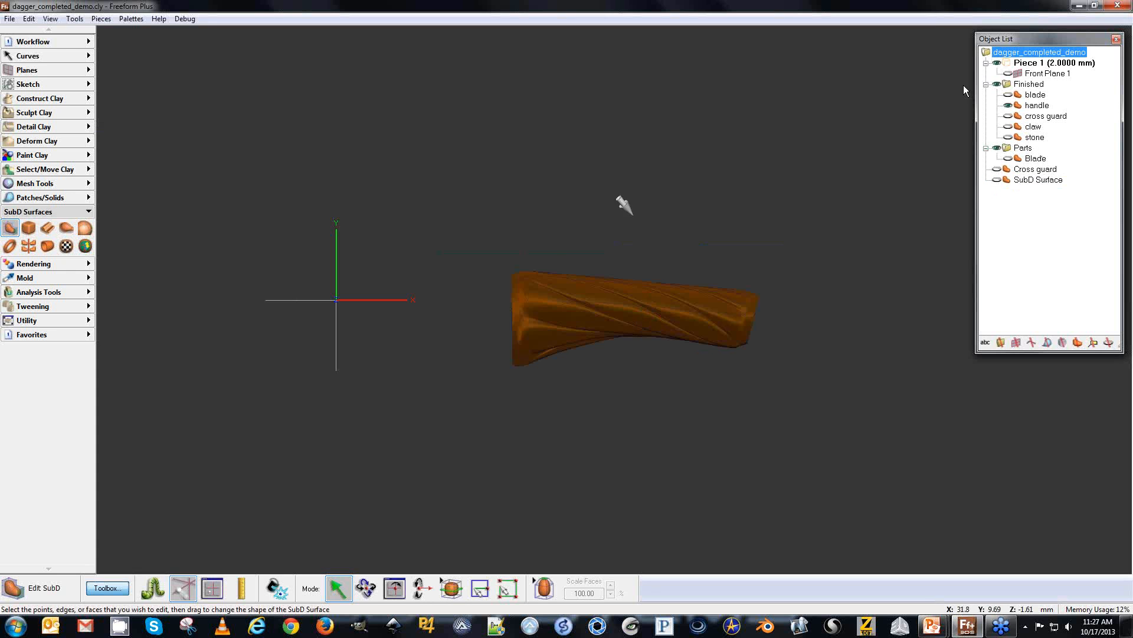
pyautogui.press('space')
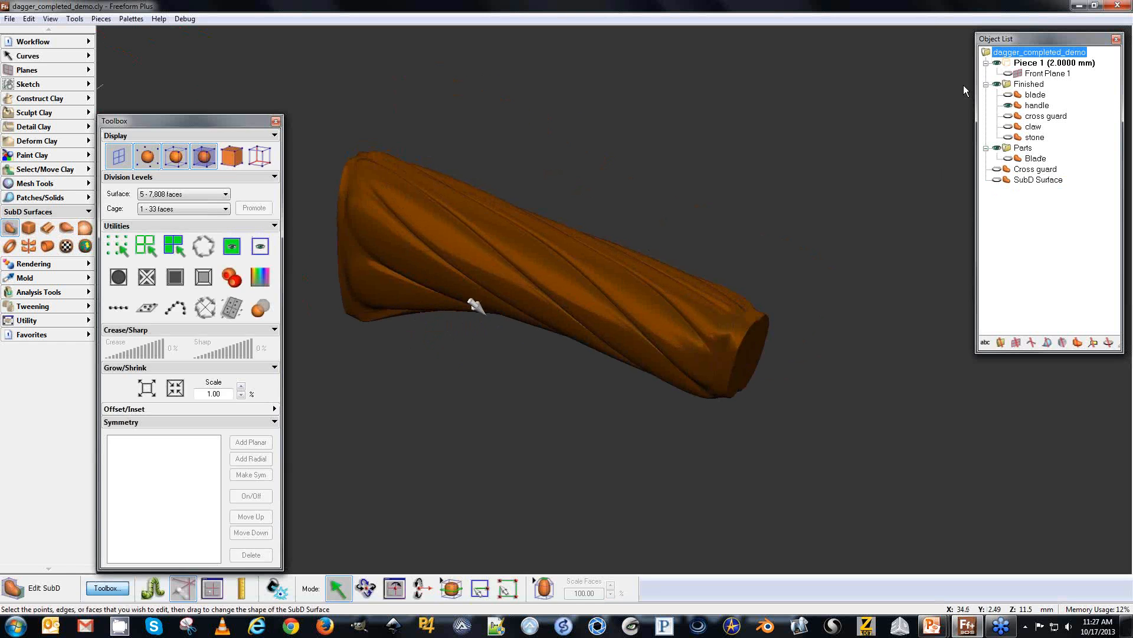
pyautogui.press('space')
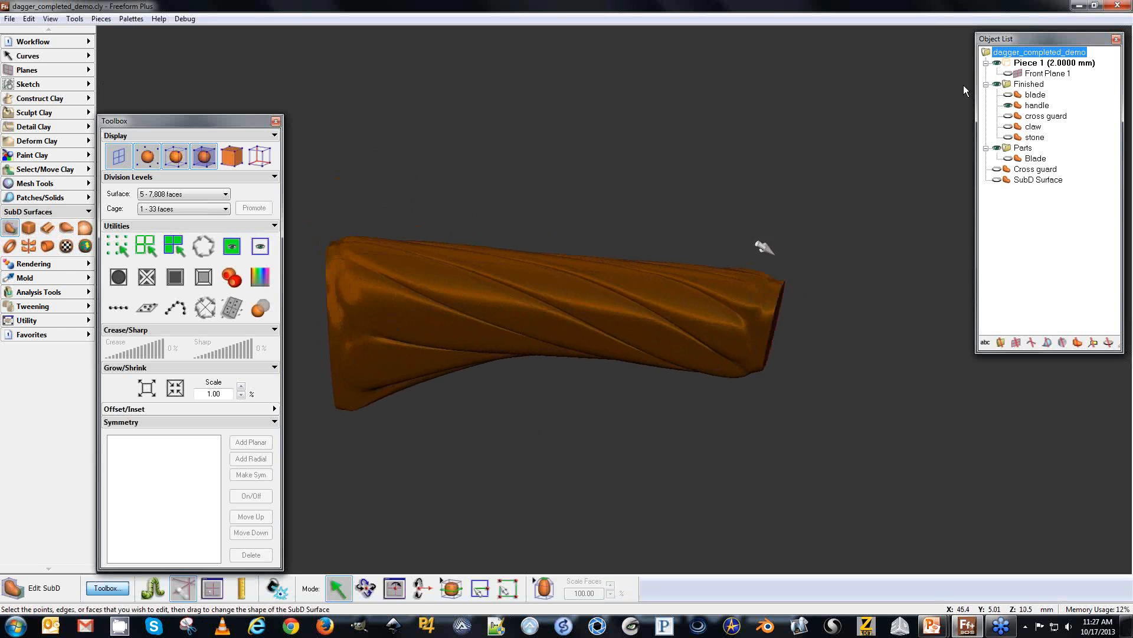
pyautogui.press('space')
pyautogui.press('space')
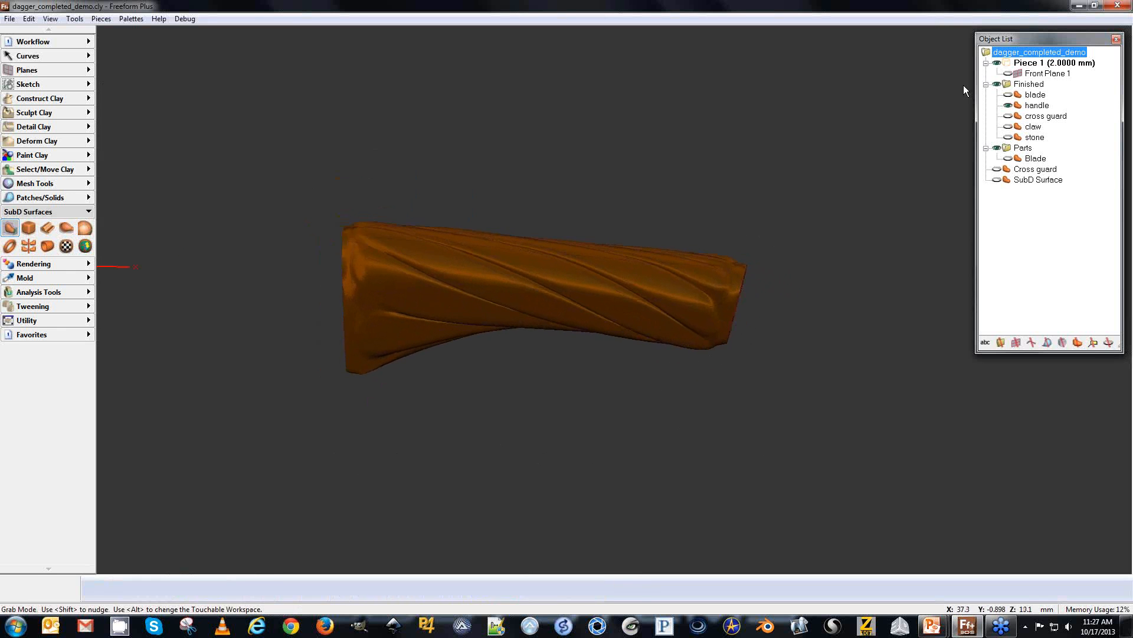
pyautogui.press('space')
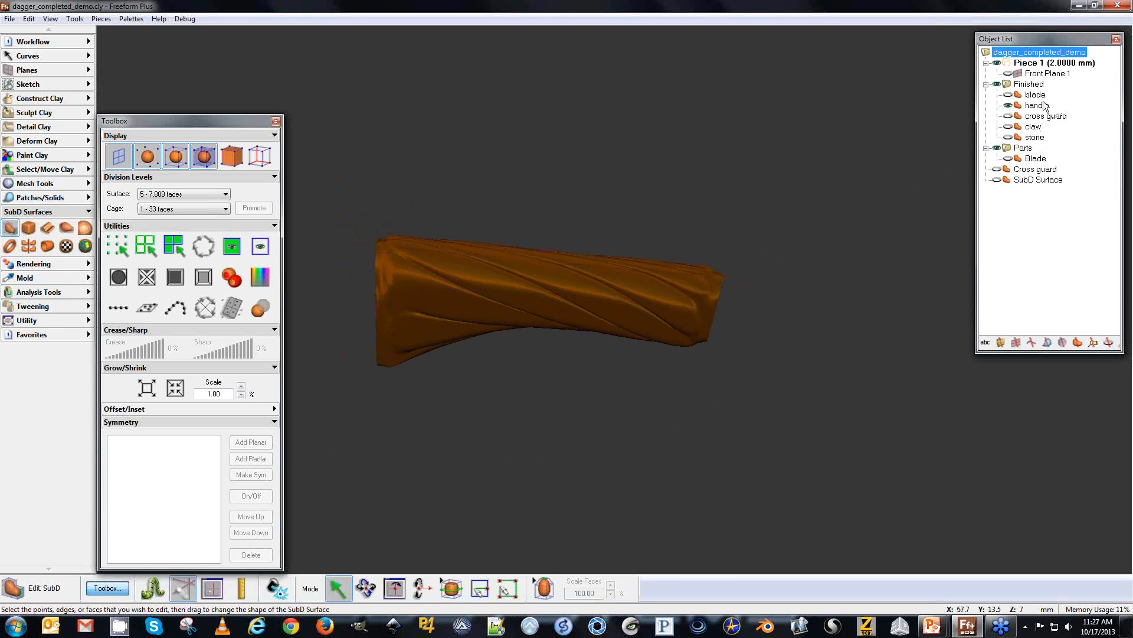
# Try a very dark maroon from the basic colors on the finished handle.
pyautogui.click(1035, 108)
pyautogui.rightClick(1019, 108)
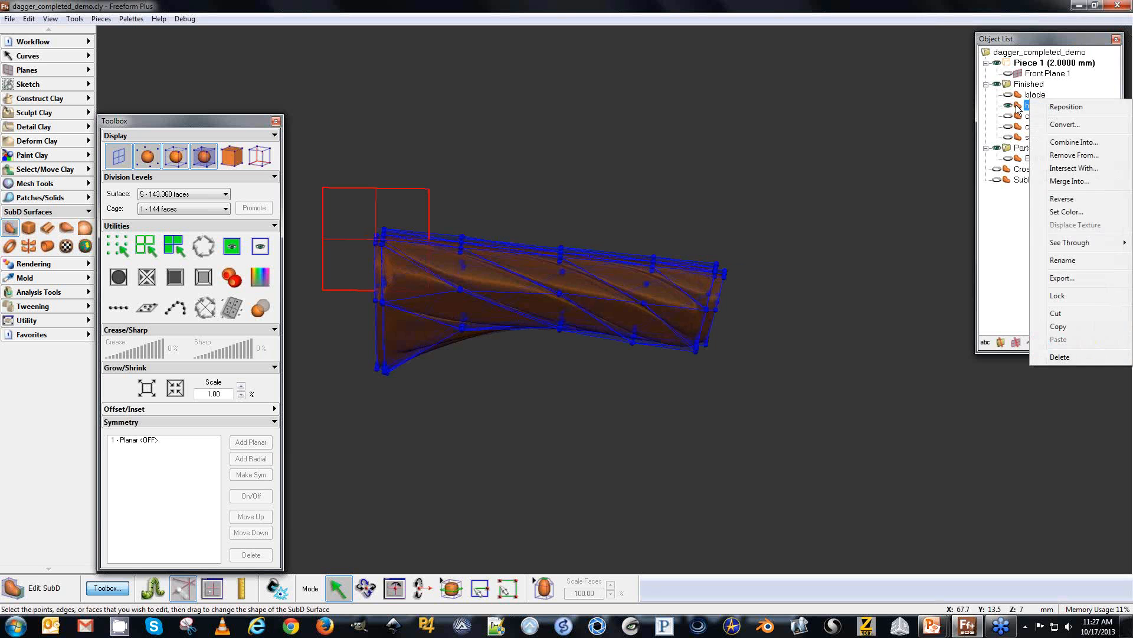
pyautogui.click(1055, 212)
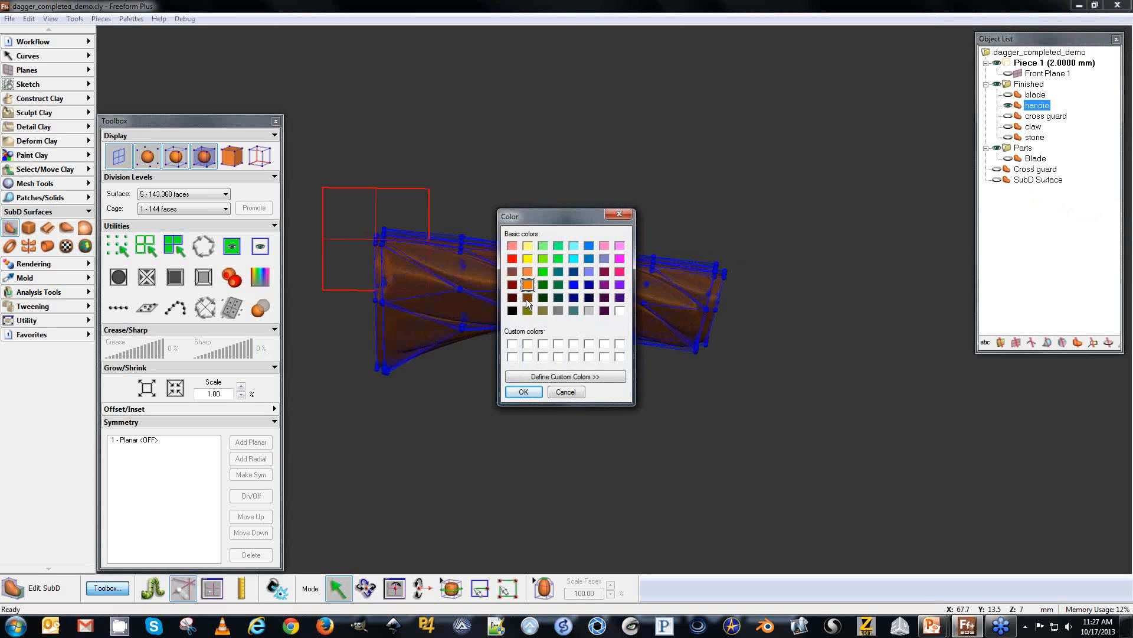
pyautogui.click(512, 296)
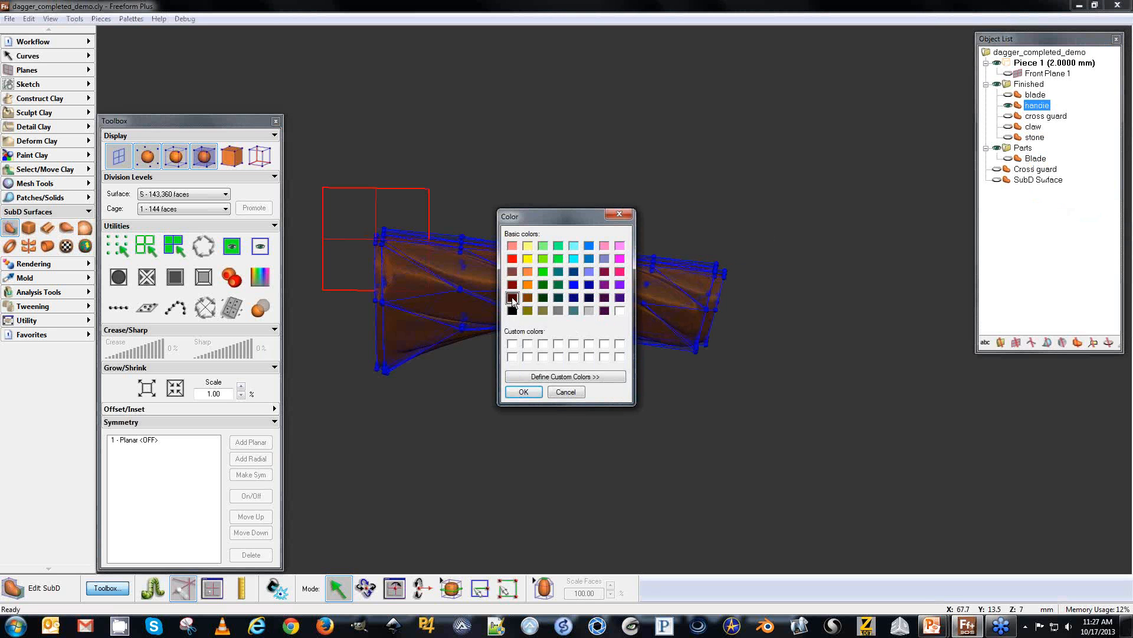
pyautogui.click(531, 394)
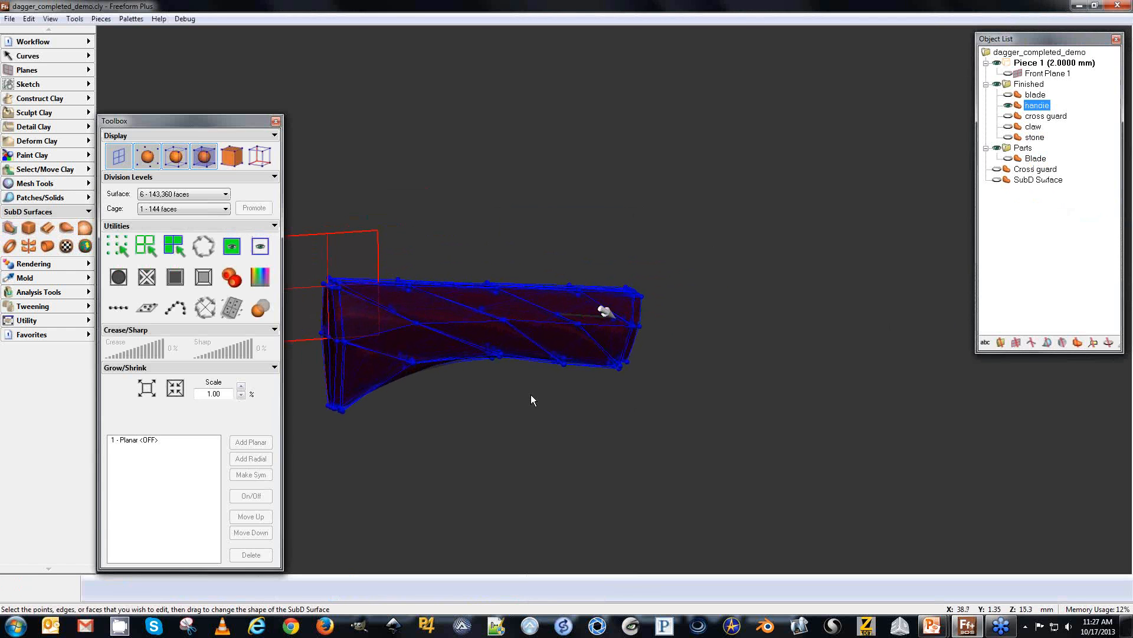
# Set the color of the finished handle to brown from the basic colors.
pyautogui.rightClick(1015, 108)
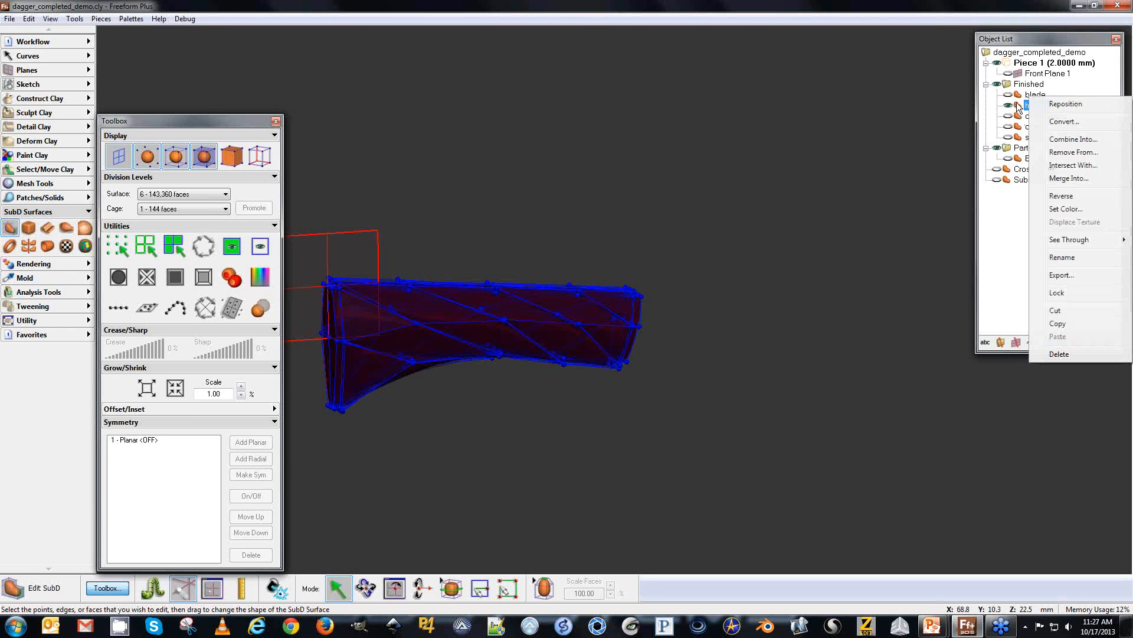
pyautogui.click(1063, 209)
pyautogui.click(527, 296)
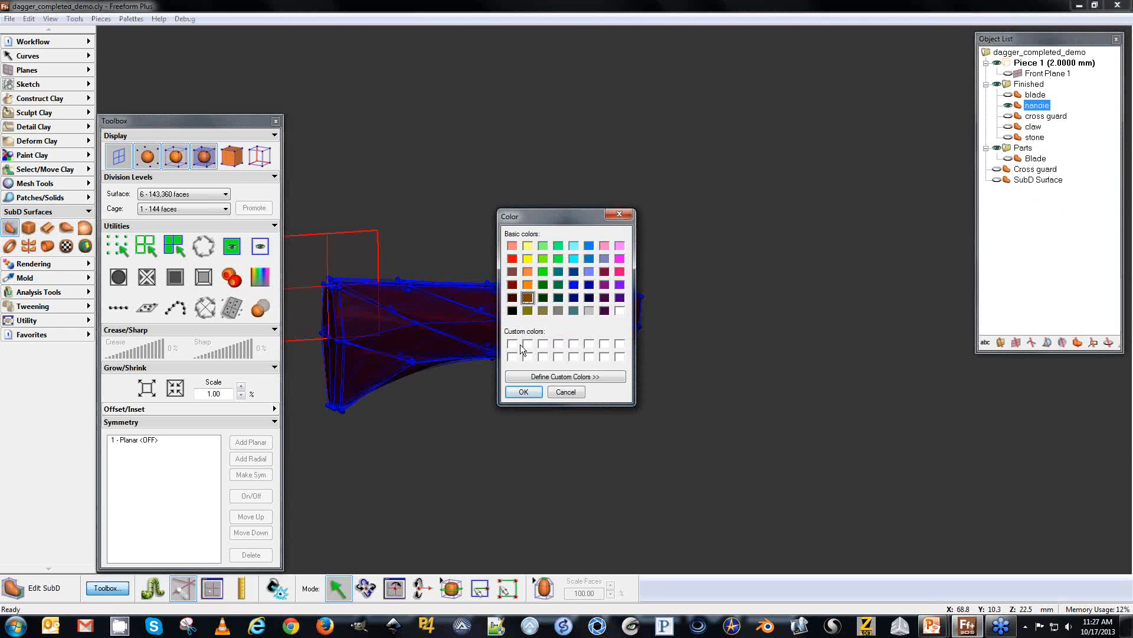
pyautogui.click(524, 392)
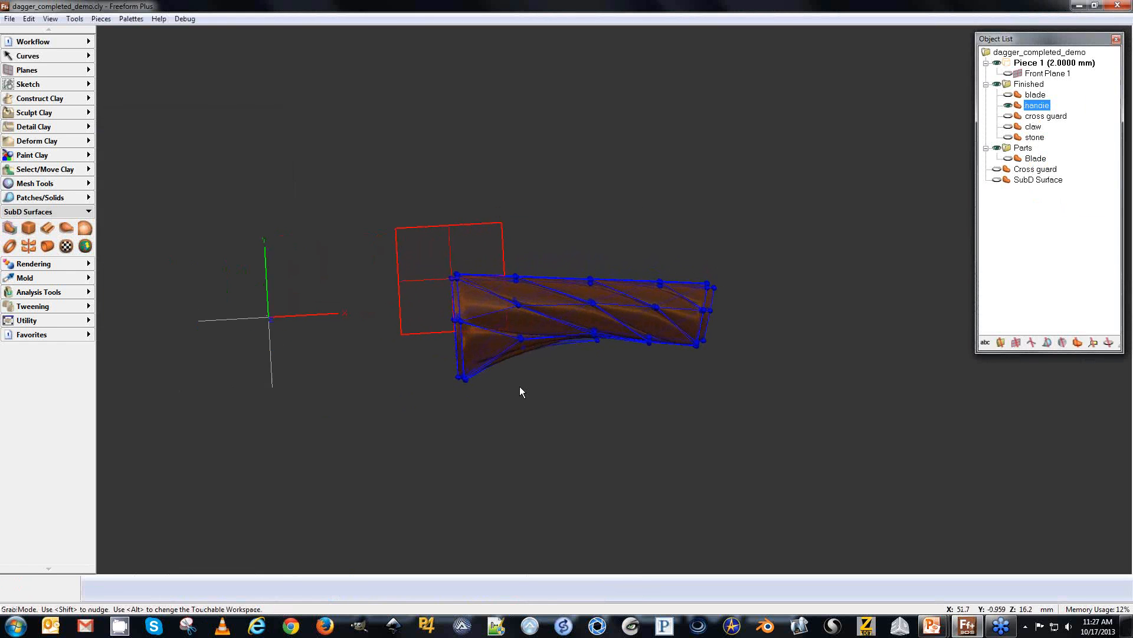
# Show the finished blade, the Cross guard and the Front Plane 1 sketch together with the handle in the front view.
pyautogui.click(1008, 95)
pyautogui.click(997, 169)
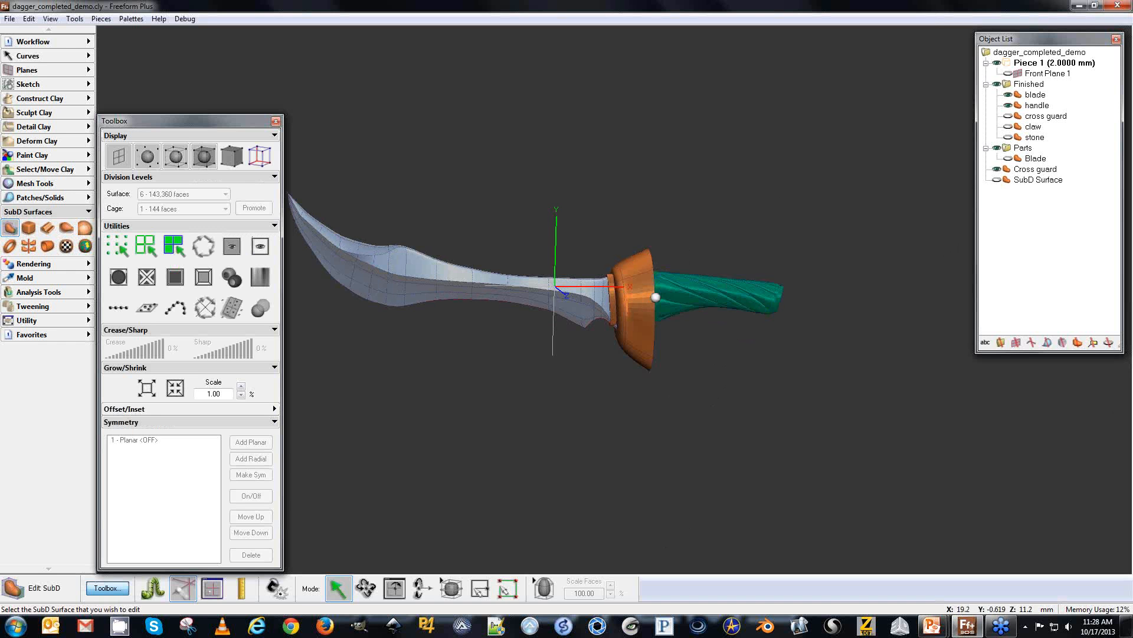
pyautogui.press('Right')
pyautogui.press('Left')
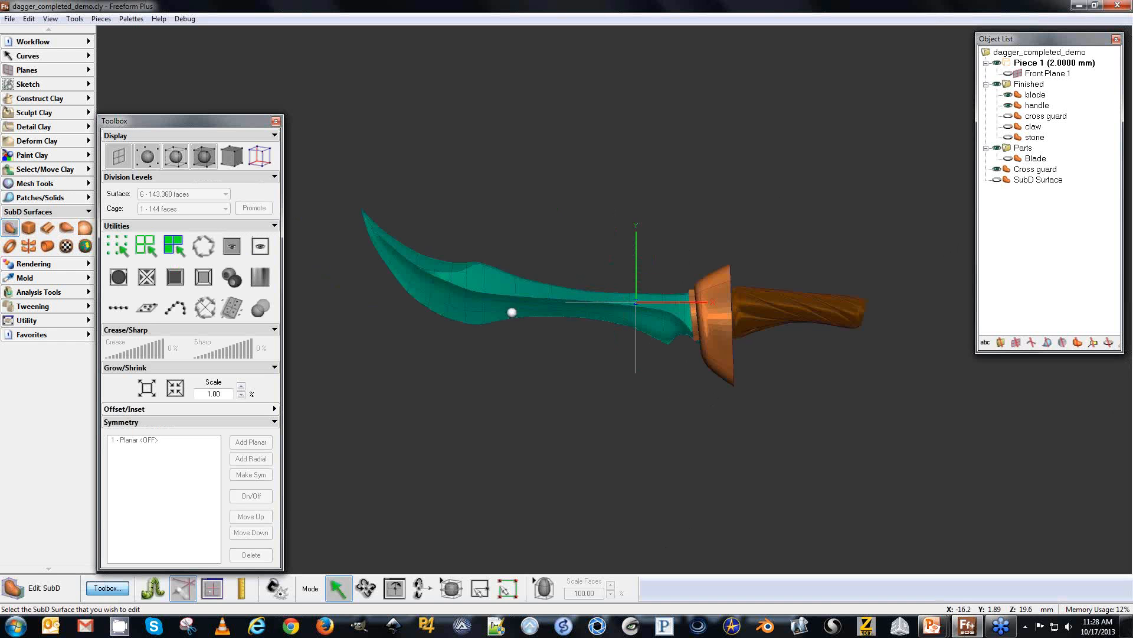
pyautogui.press('p')
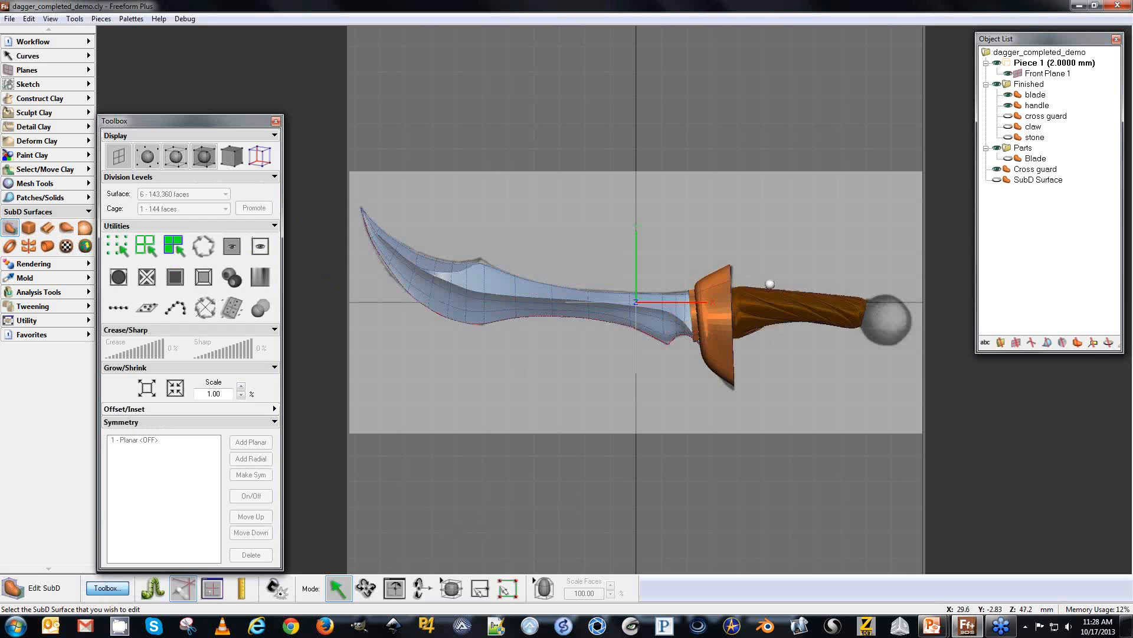
pyautogui.press('Escape')
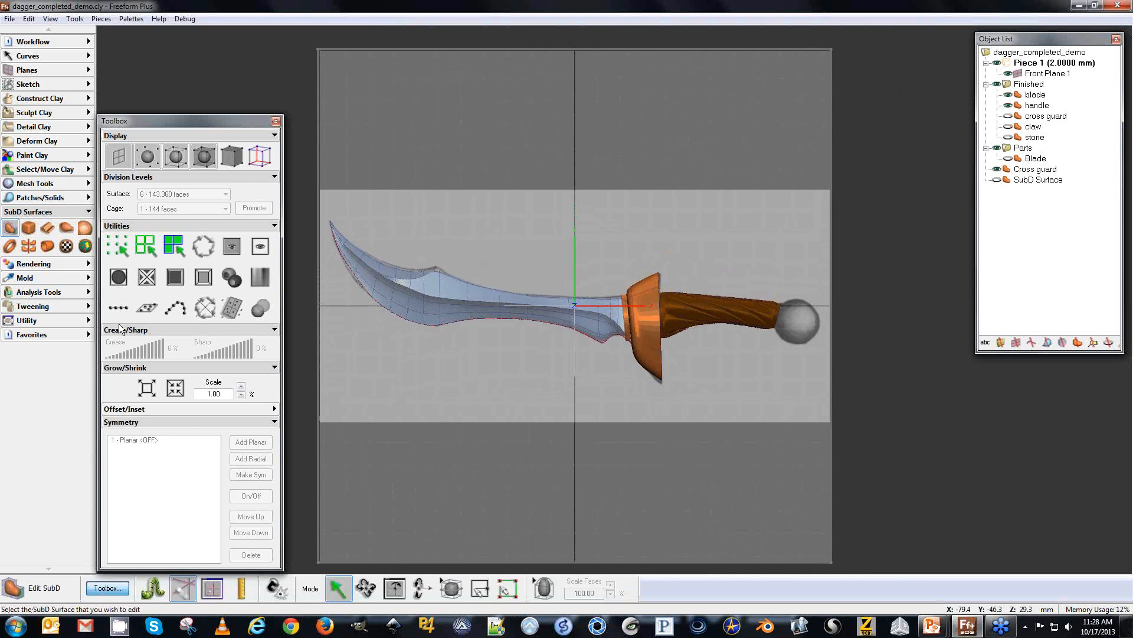
# Create a new SubD cube and size it 15 mm in X, Y and Z.
pyautogui.click(28, 229)
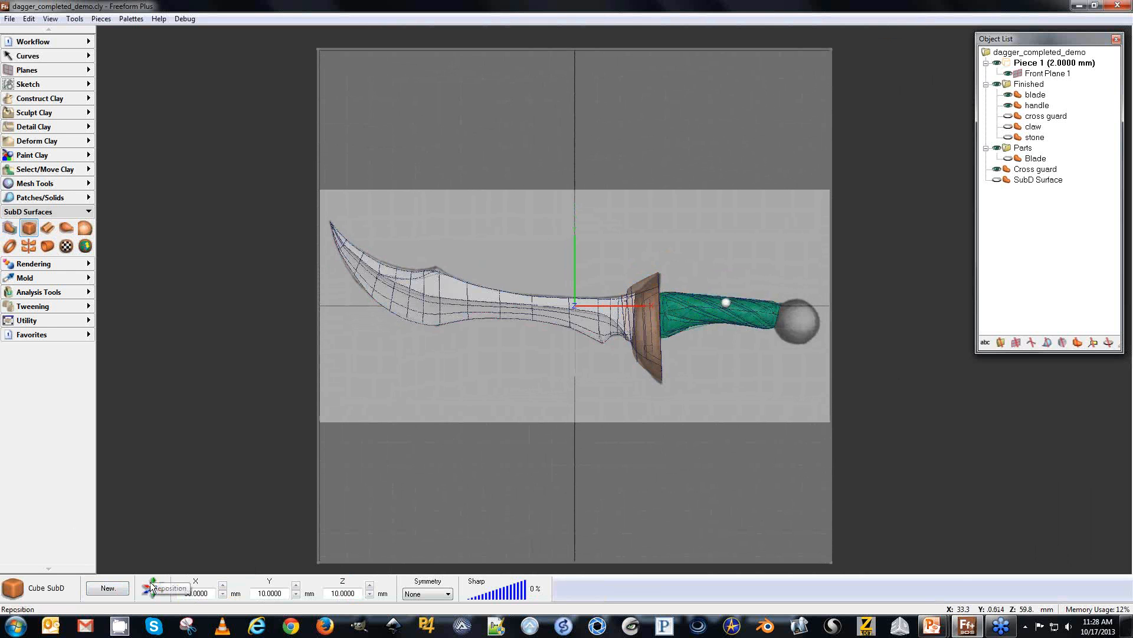
pyautogui.click(118, 589)
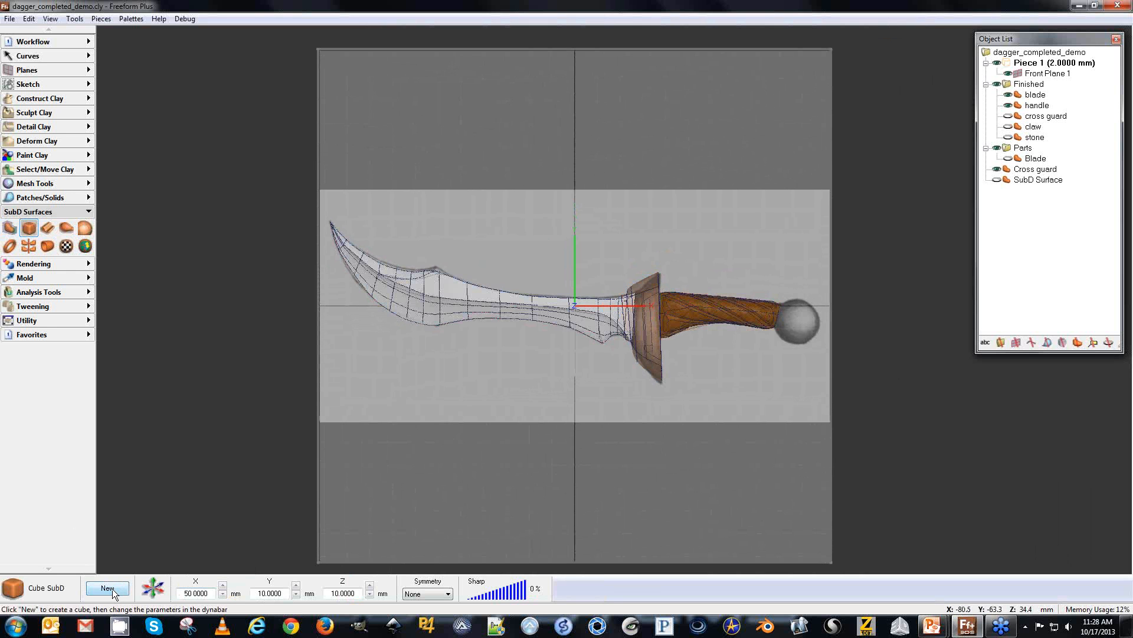
pyautogui.doubleClick(208, 590)
pyautogui.write('15')
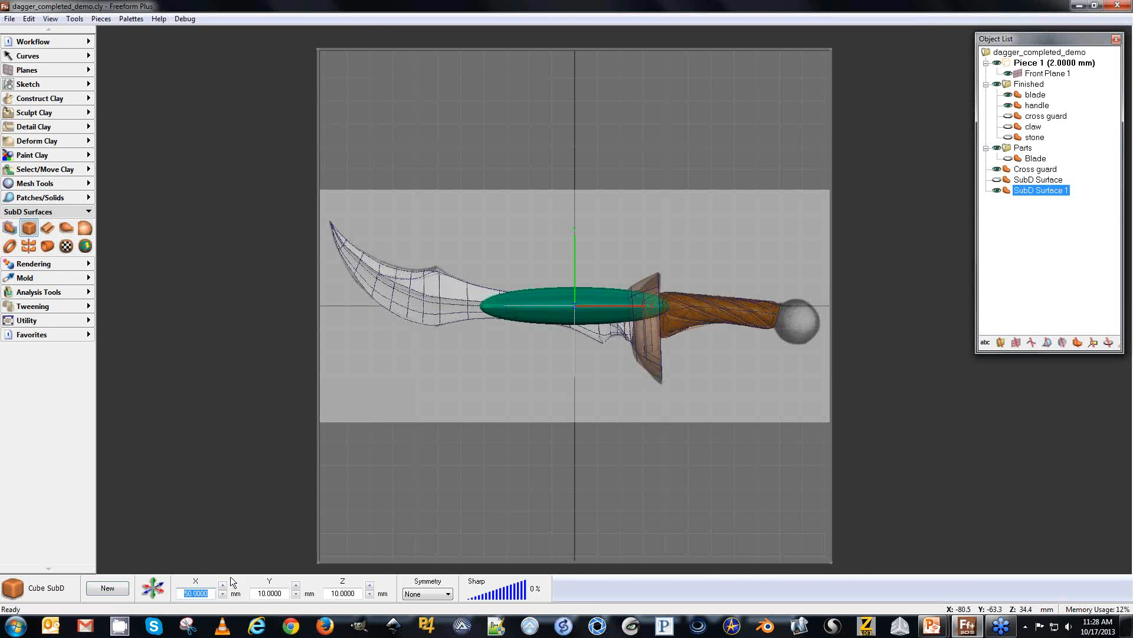
pyautogui.doubleClick(284, 594)
pyautogui.write('5')
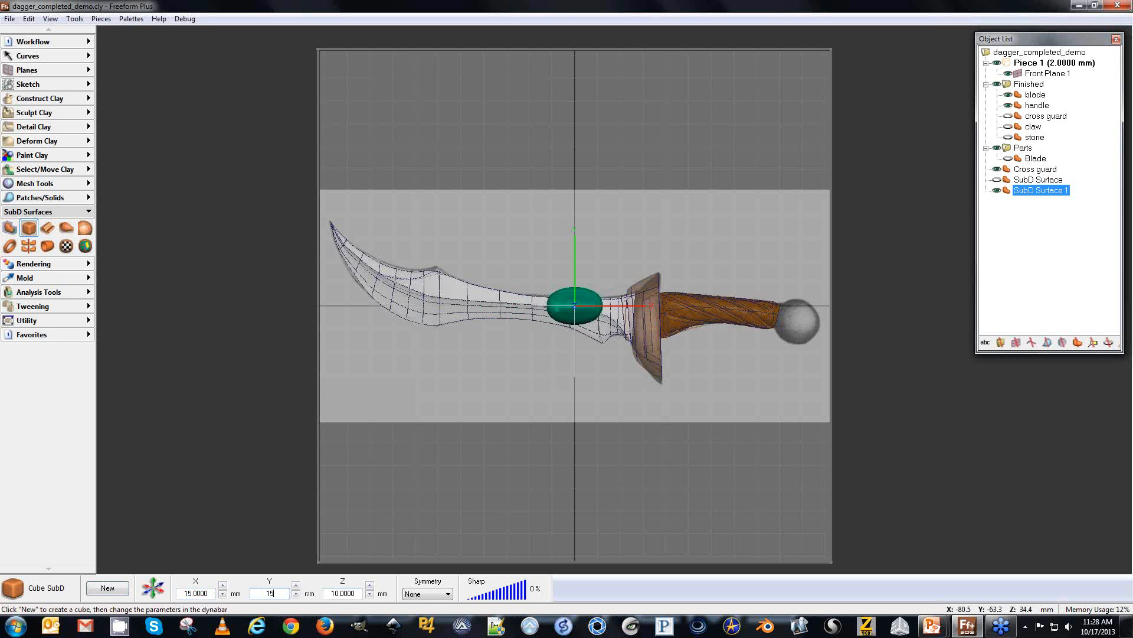
pyautogui.doubleClick(354, 593)
pyautogui.write('15')
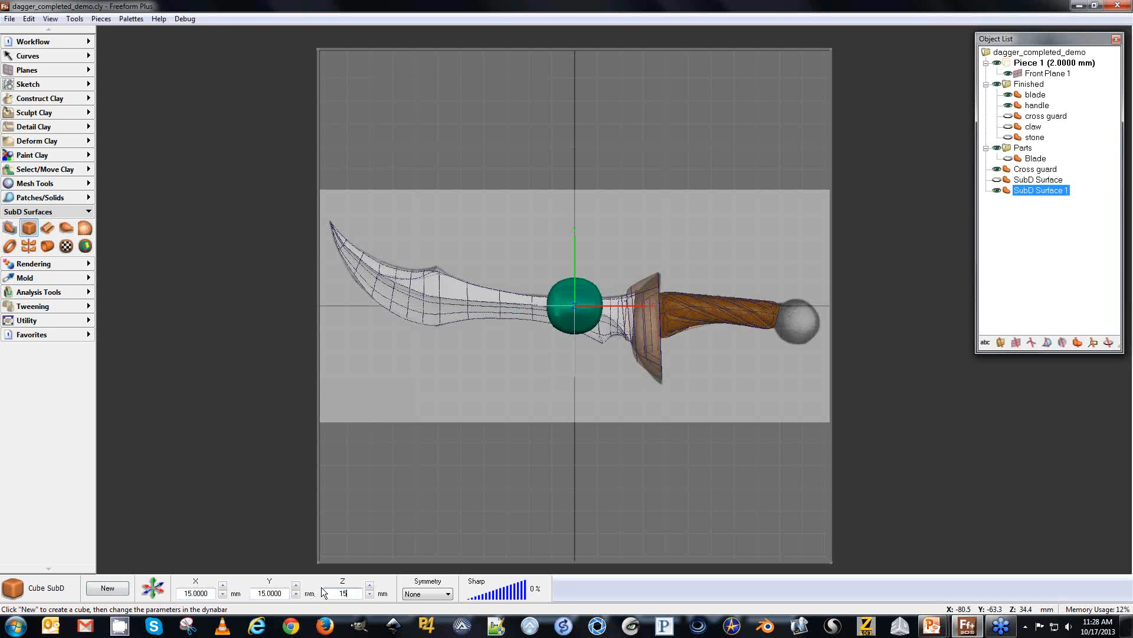
# Reduce the new SubD cube to 10 mm in X, Y and Z.
pyautogui.doubleClick(210, 593)
pyautogui.write('10')
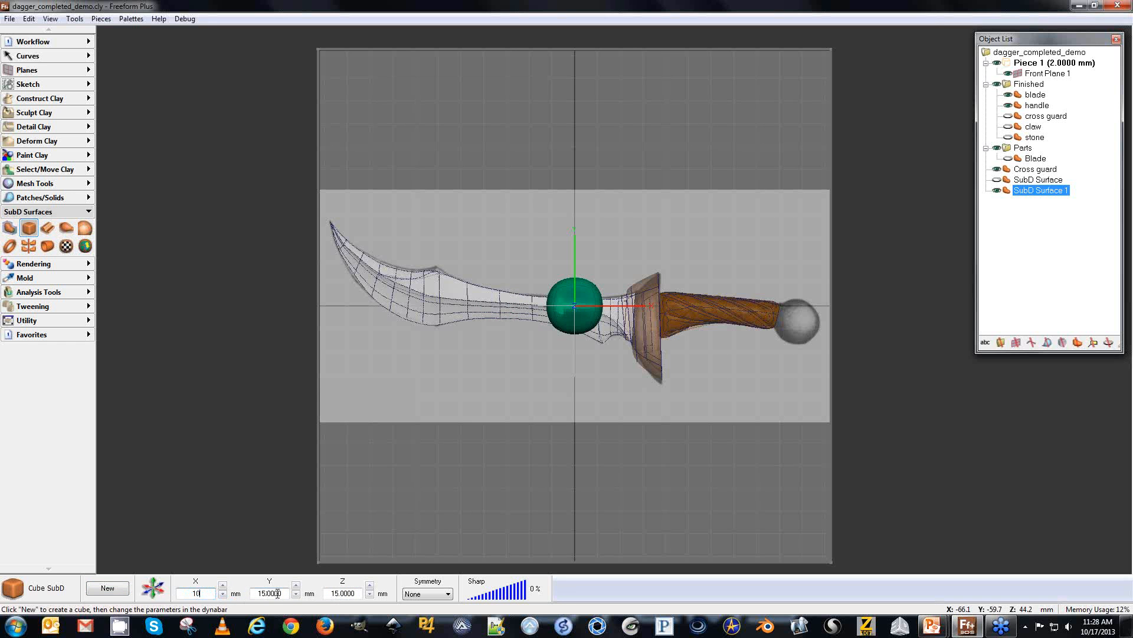
pyautogui.doubleClick(271, 593)
pyautogui.write('10')
pyautogui.doubleClick(343, 593)
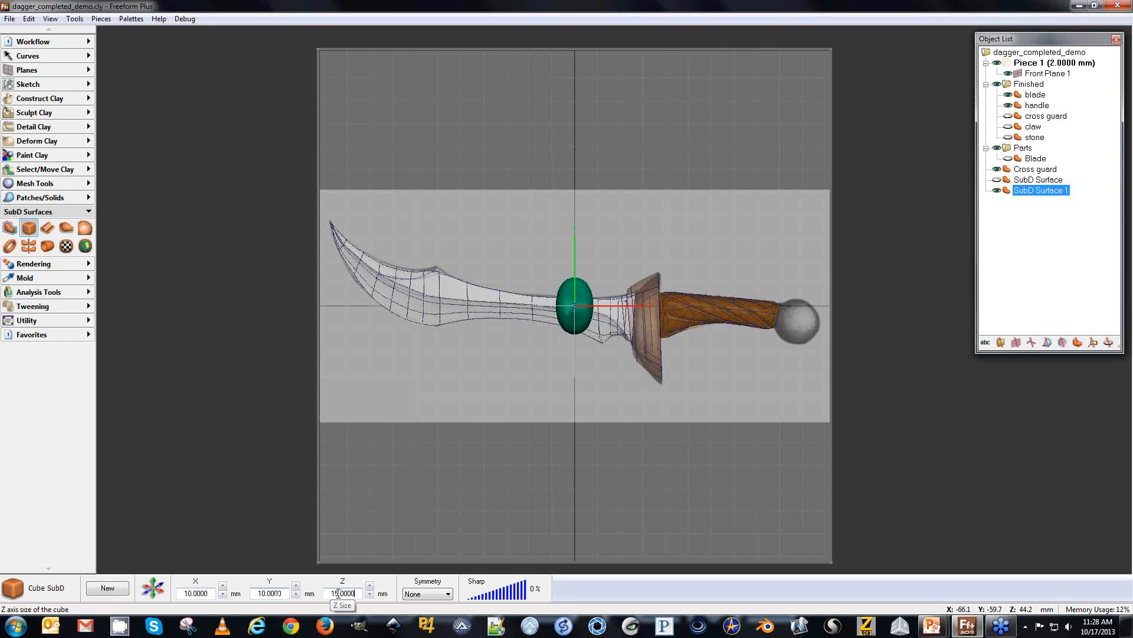
pyautogui.write('10')
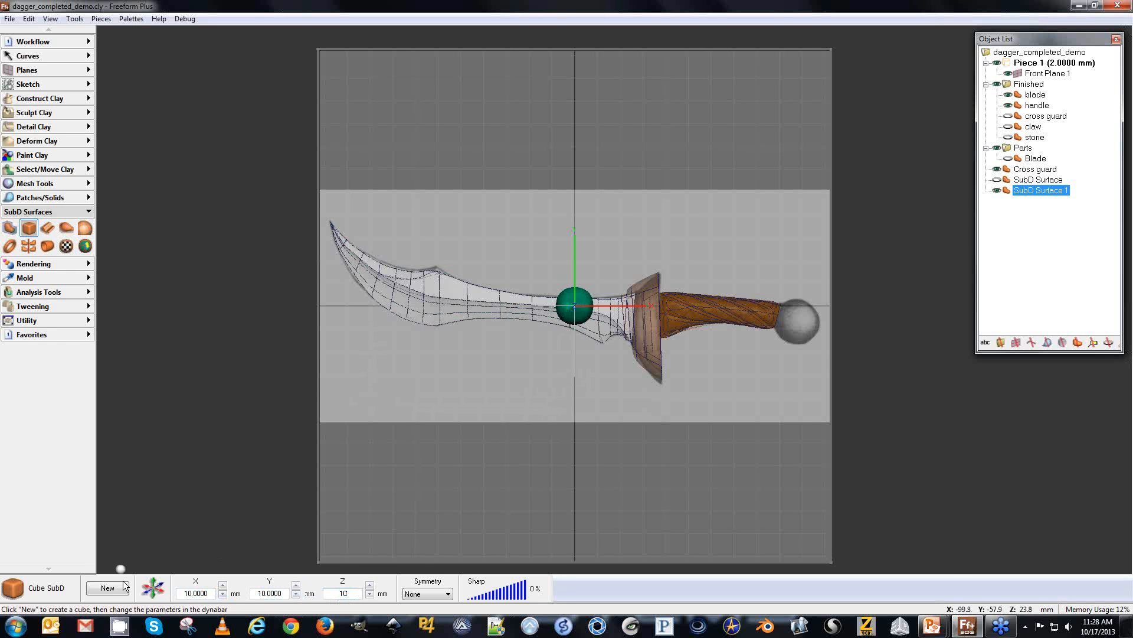
# Reposition the rounded cube from the origin onto the pommel ball of the reference image at the handle's end.
pyautogui.click(157, 593)
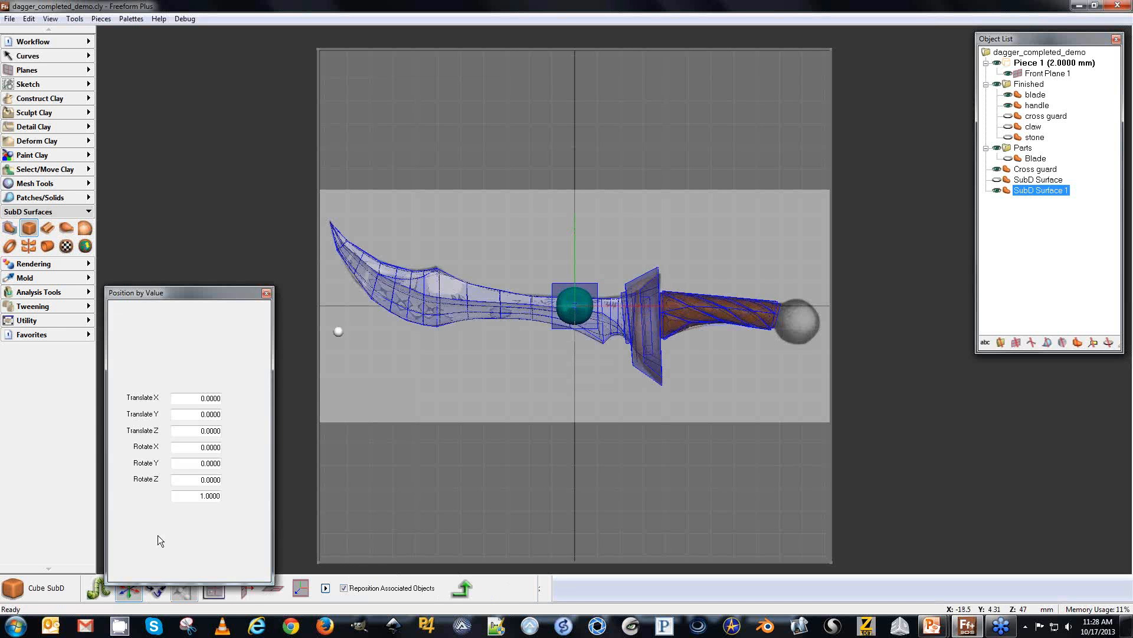
pyautogui.press('space')
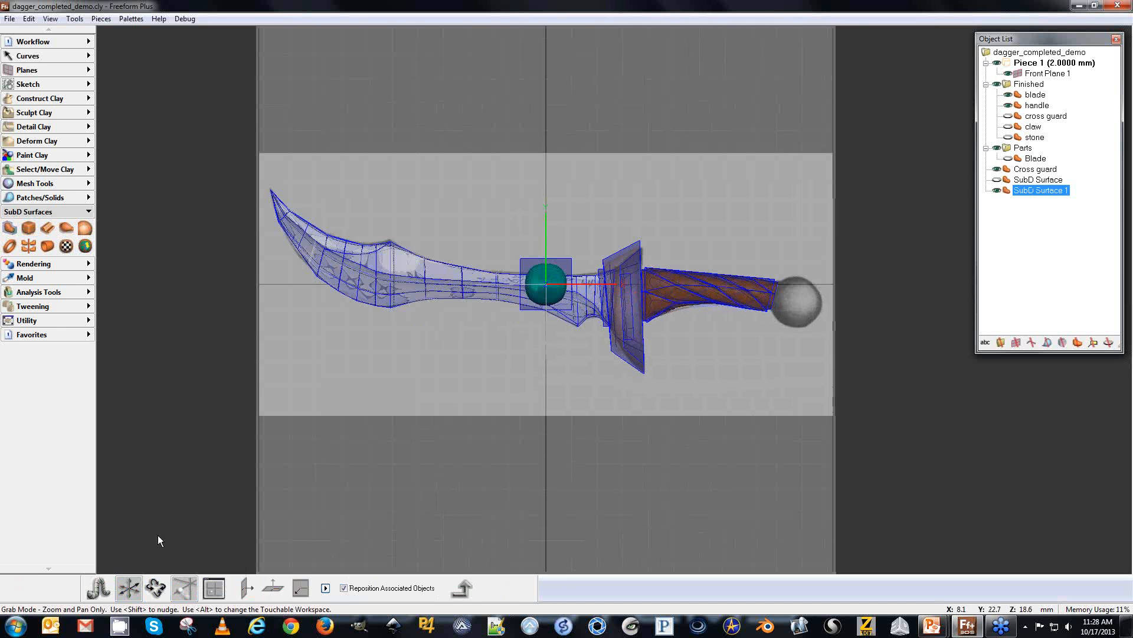
pyautogui.press('space')
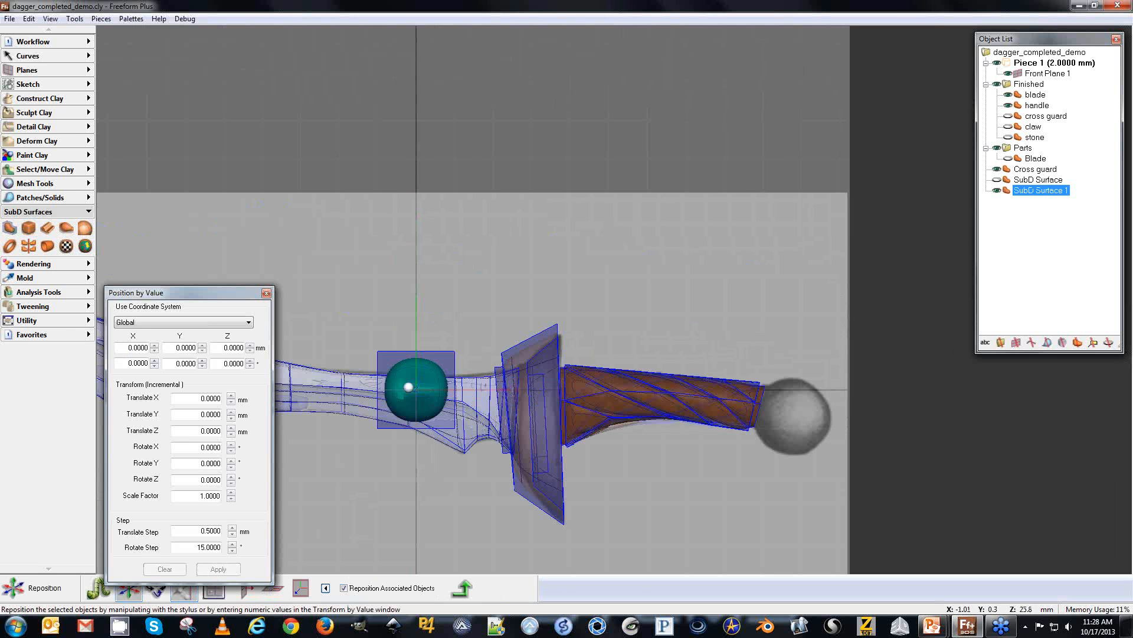
pyautogui.moveTo(408, 386); pyautogui.dragTo(792, 419)
pyautogui.click(999, 239)
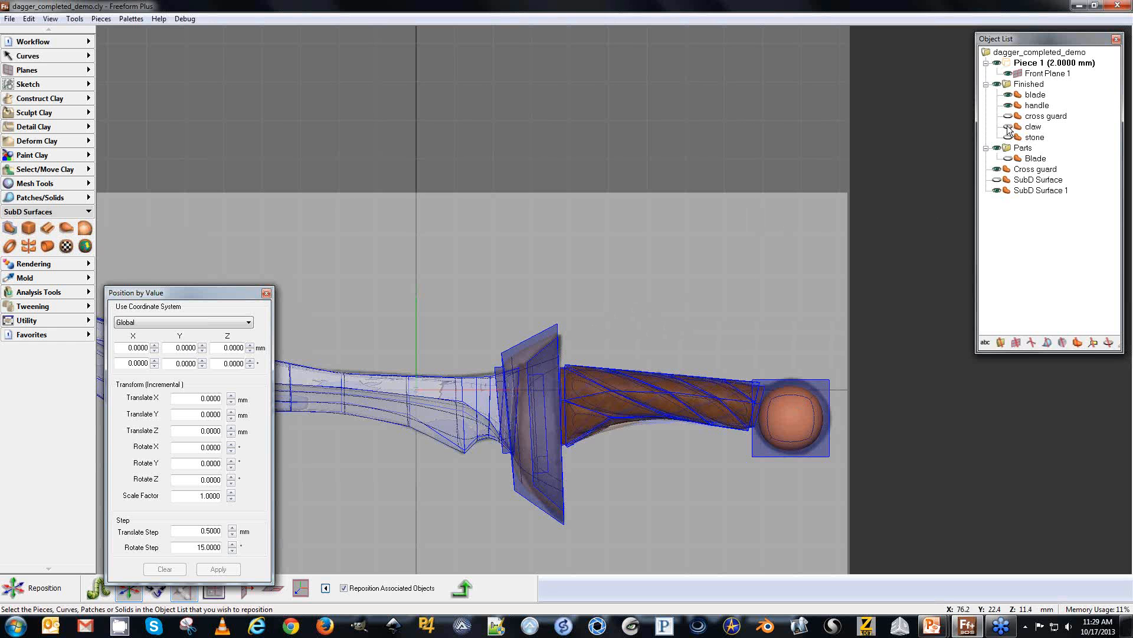
# Hide Front Plane 1 and briefly show the finished claw around the new shape for comparison.
pyautogui.click(1008, 74)
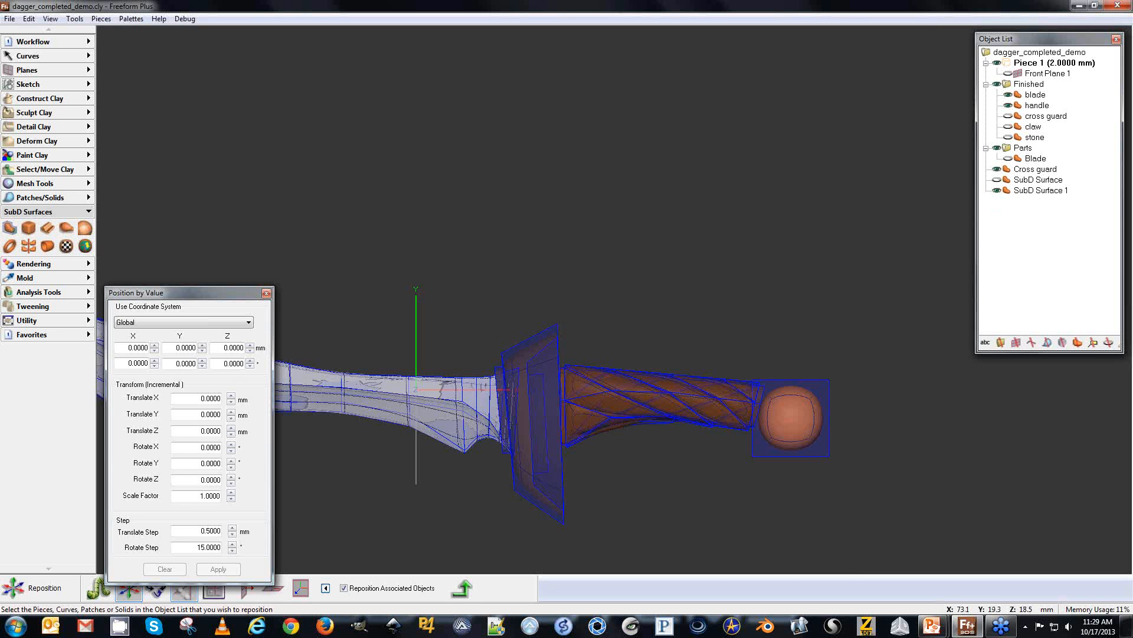
pyautogui.click(1008, 127)
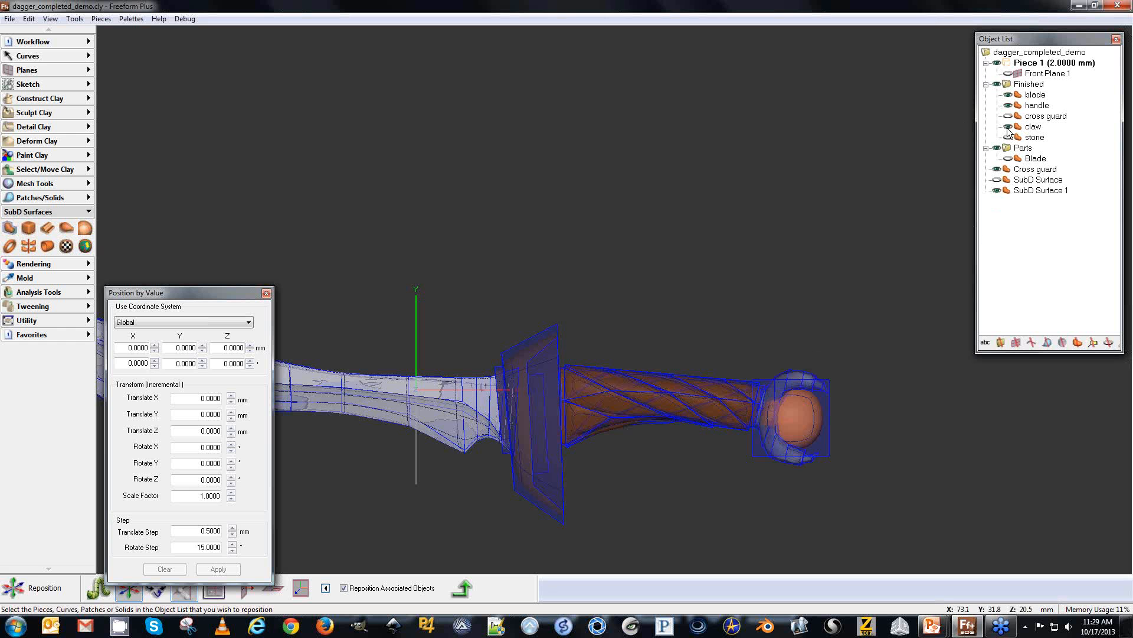
pyautogui.click(1008, 127)
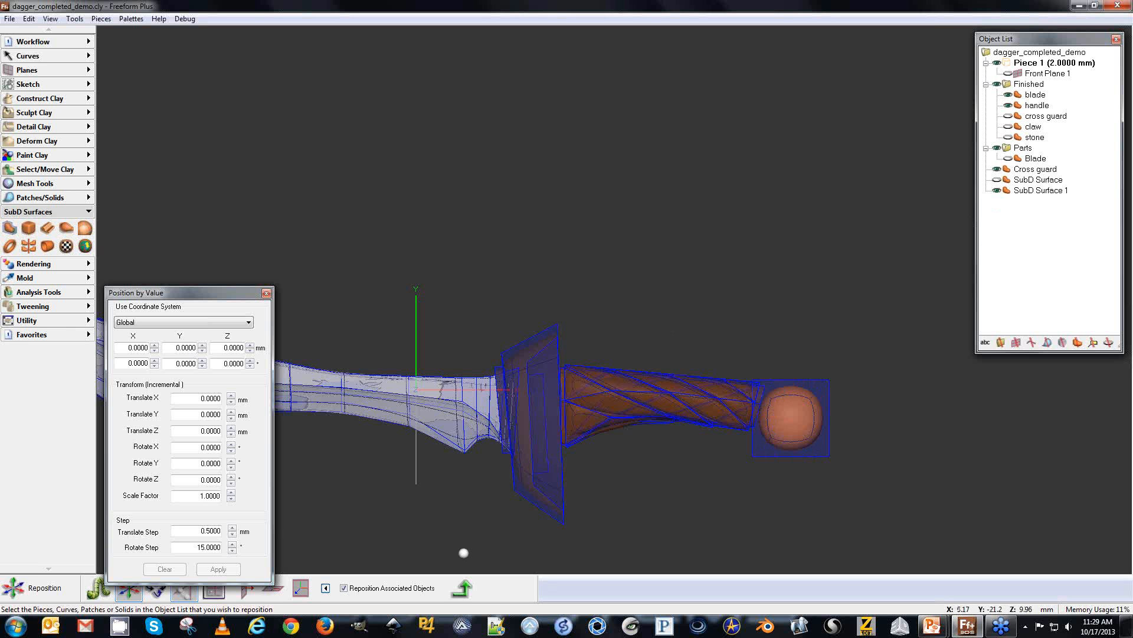
# Hide the blade, handle and Cross guard to isolate the new rounded cube.
pyautogui.moveTo(463, 552); pyautogui.dragTo(483, 417, button='middle')
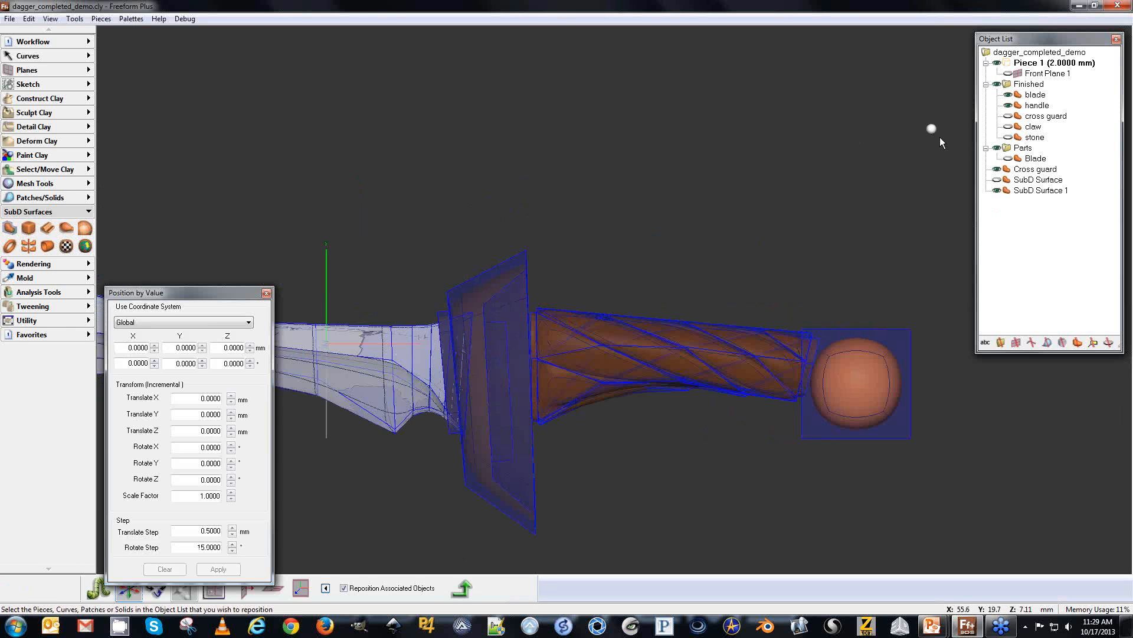
pyautogui.click(1008, 95)
pyautogui.click(1008, 106)
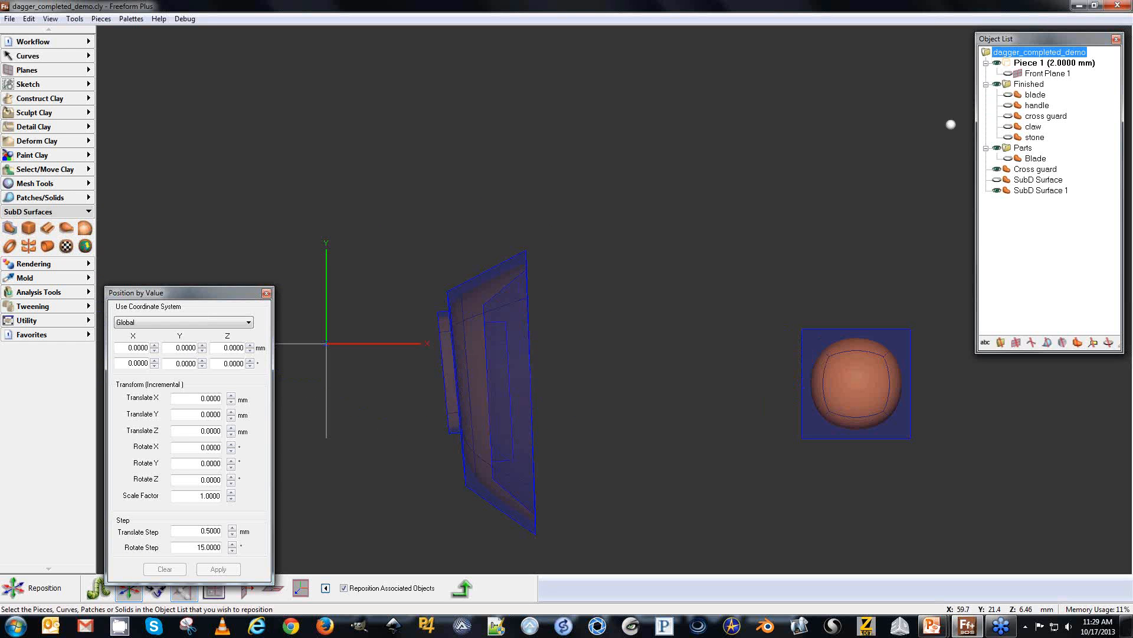
pyautogui.click(996, 170)
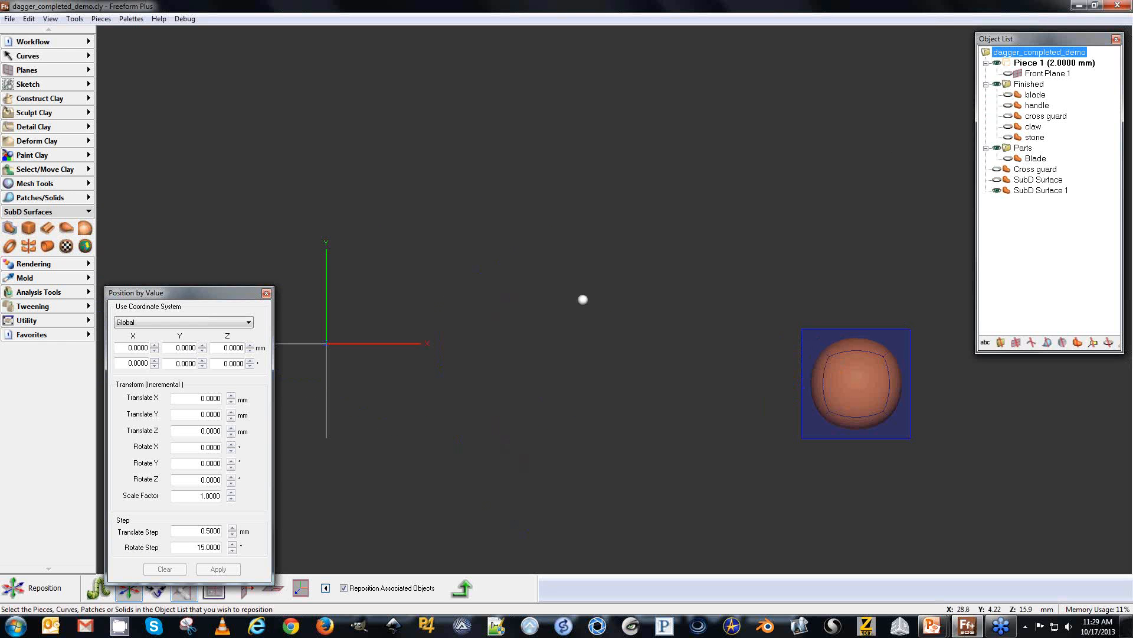
pyautogui.moveTo(632, 542); pyautogui.dragTo(557, 447, button='middle')
pyautogui.click(1023, 191)
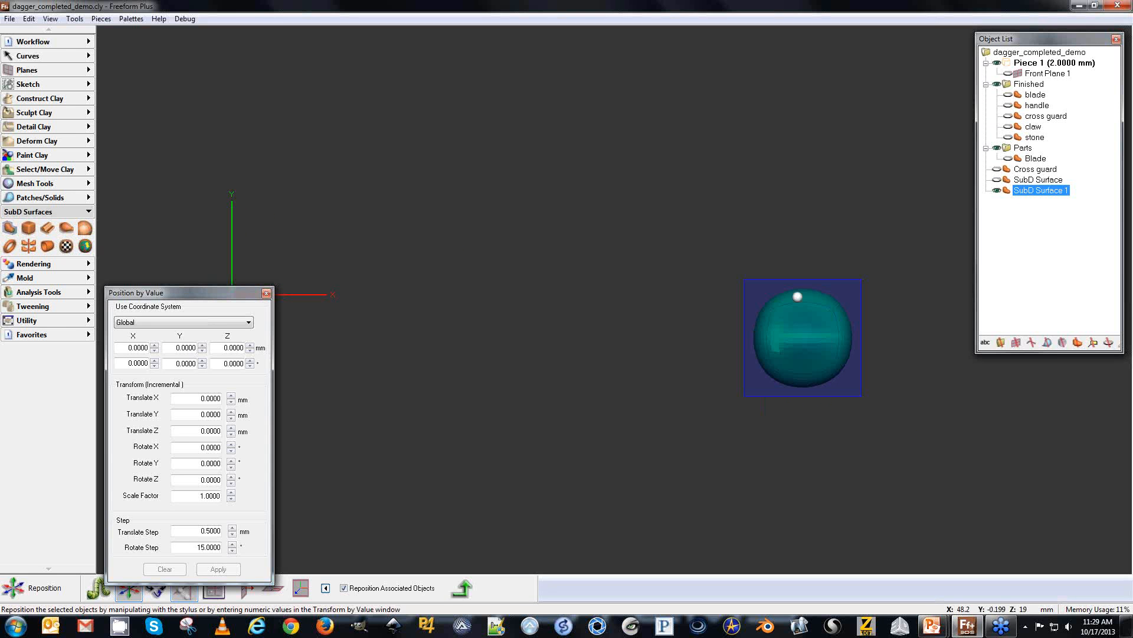
pyautogui.rightClick(1013, 189)
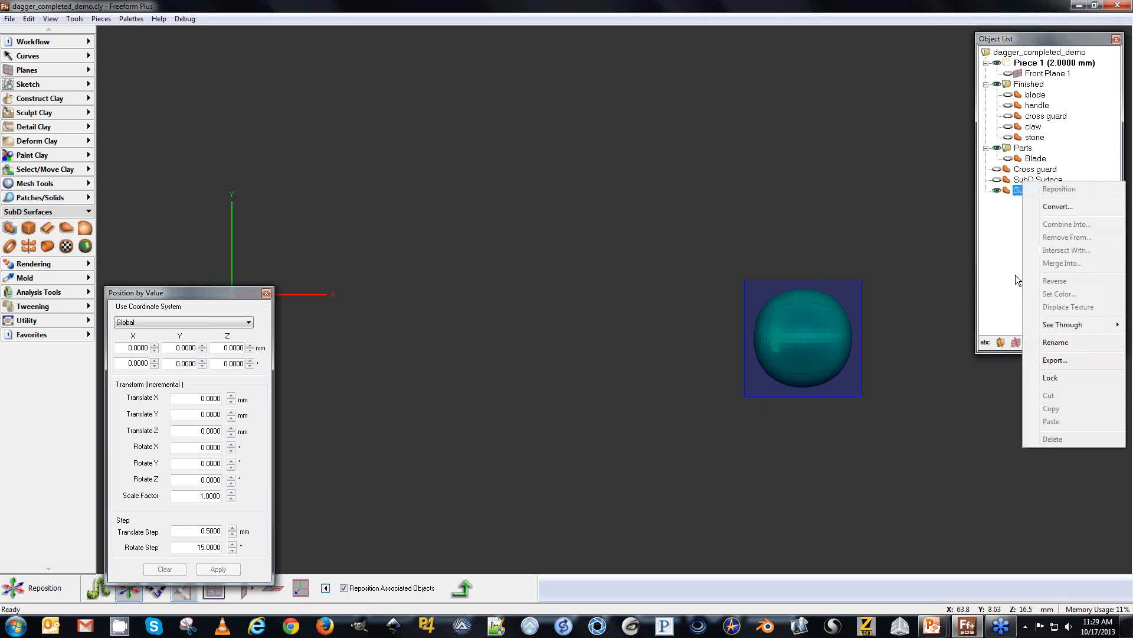
pyautogui.click(1013, 310)
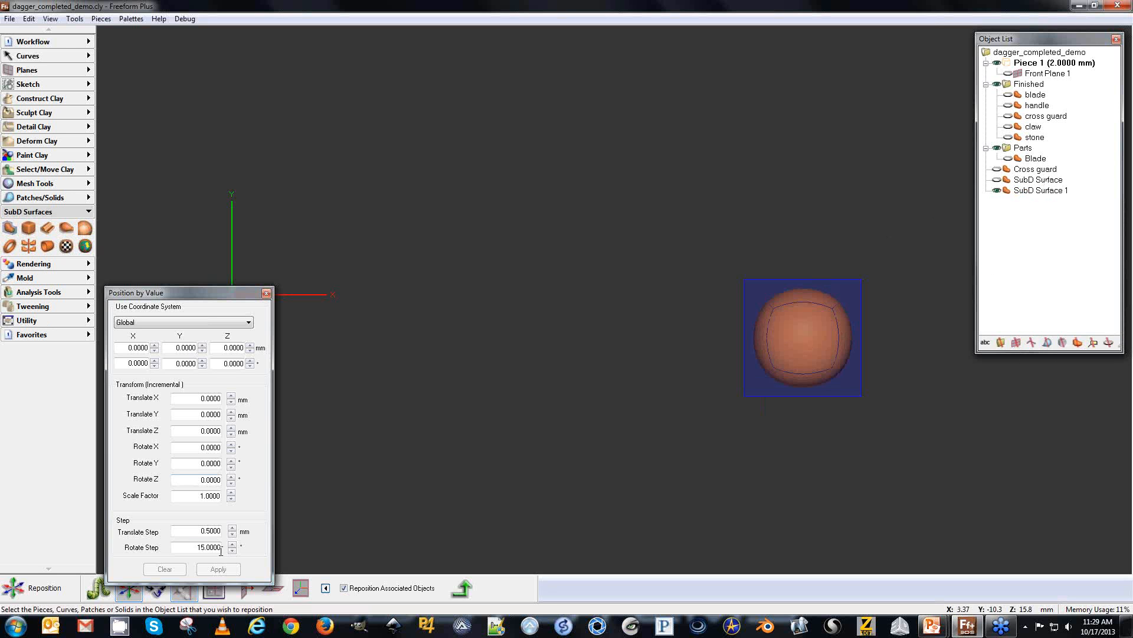
# Finish repositioning, then duplicate SubD Surface 1 by copying and pasting it in place.
pyautogui.click(456, 587)
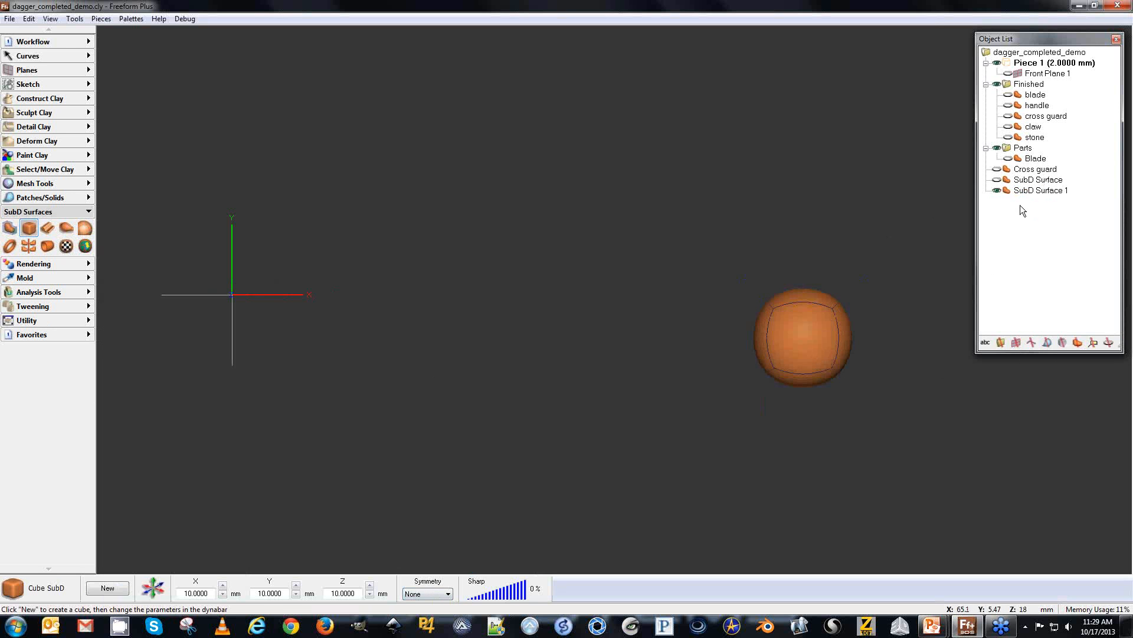
pyautogui.rightClick(1022, 186)
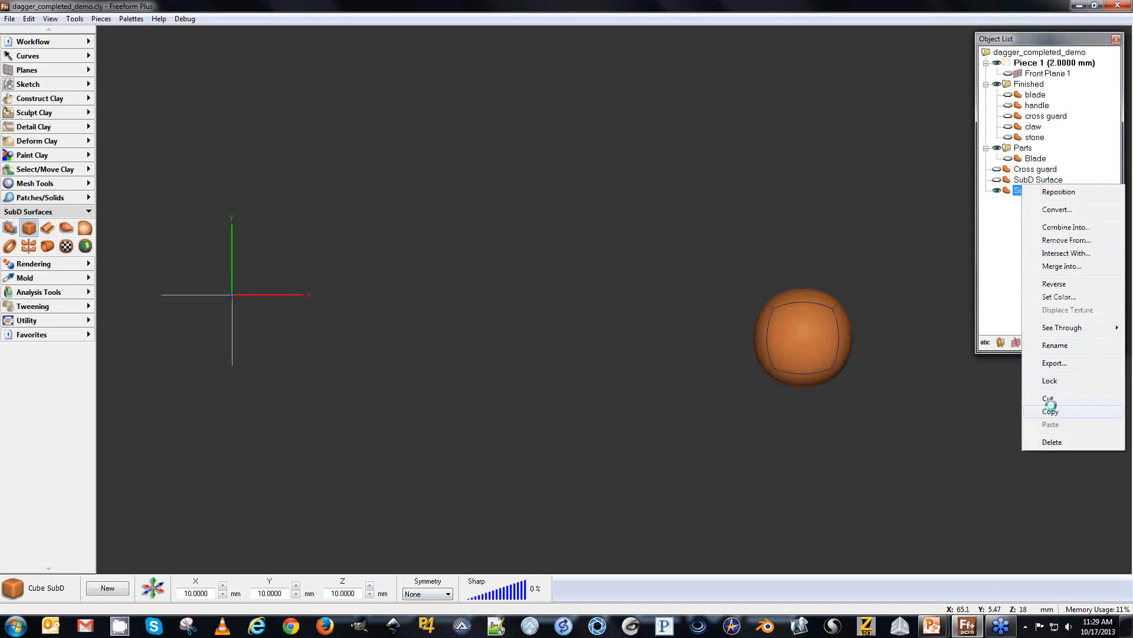
pyautogui.click(1049, 408)
pyautogui.rightClick(1008, 193)
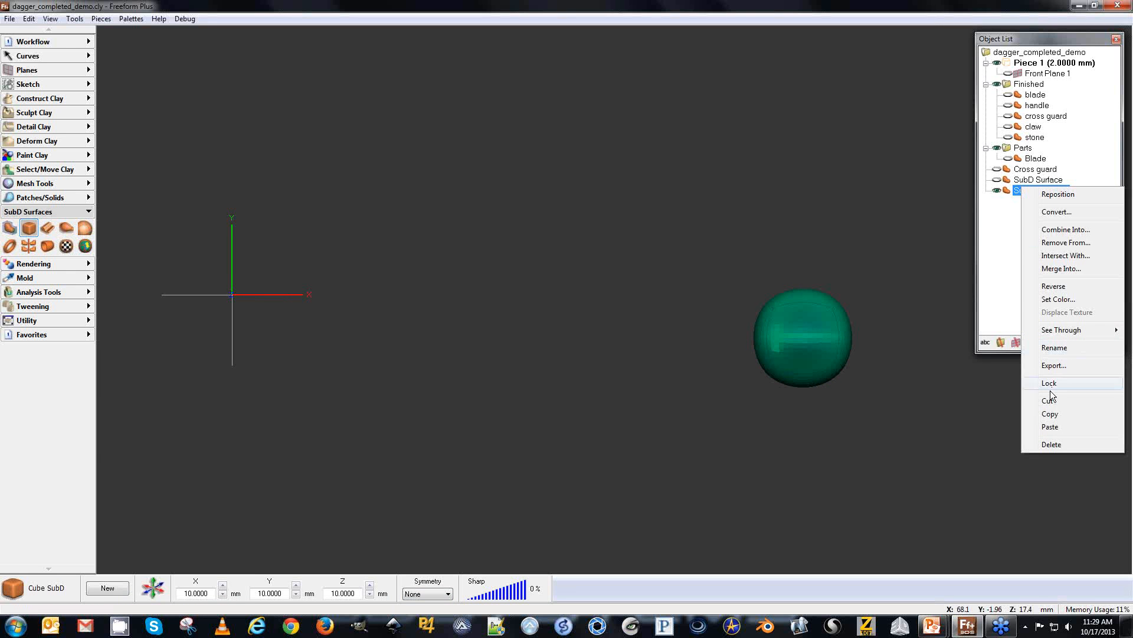
pyautogui.click(1042, 422)
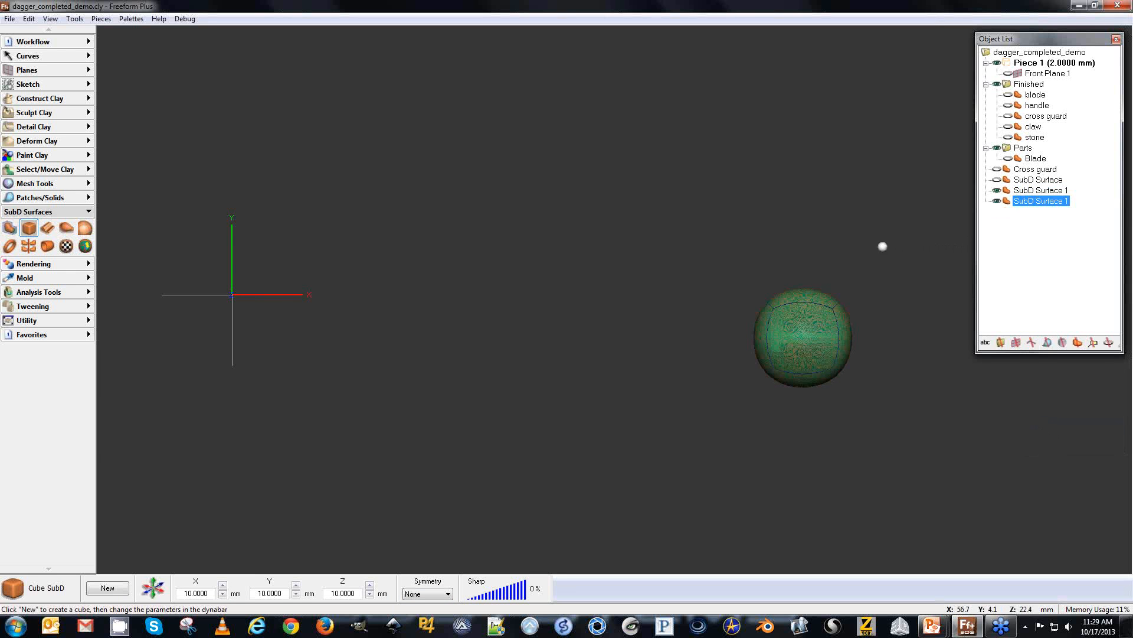
# Rename the pasted copy as claw and move it a short way along negative X so it partly overlaps the original.
pyautogui.press('BackSpace')
pyautogui.write('claw')
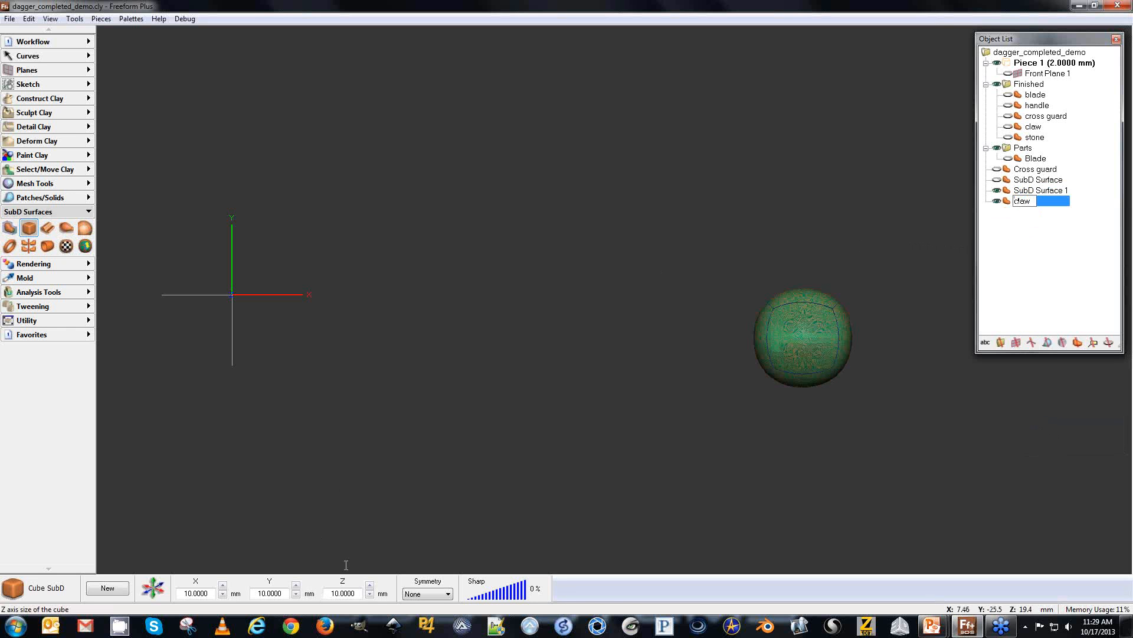
pyautogui.press('Return')
pyautogui.click(154, 589)
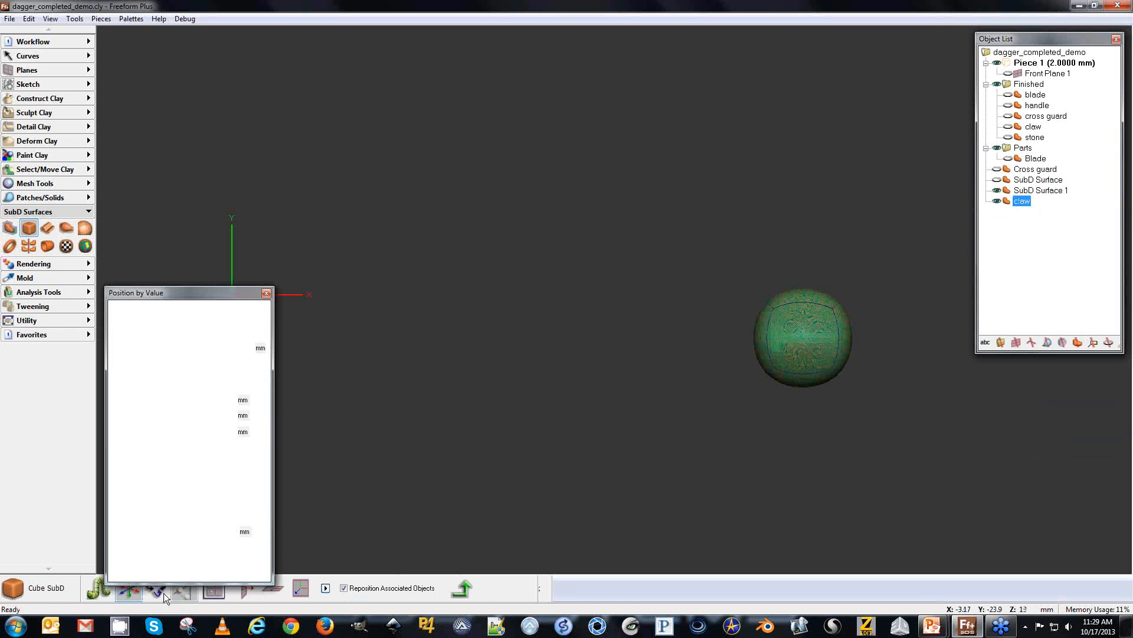
pyautogui.moveTo(787, 342); pyautogui.dragTo(750, 343)
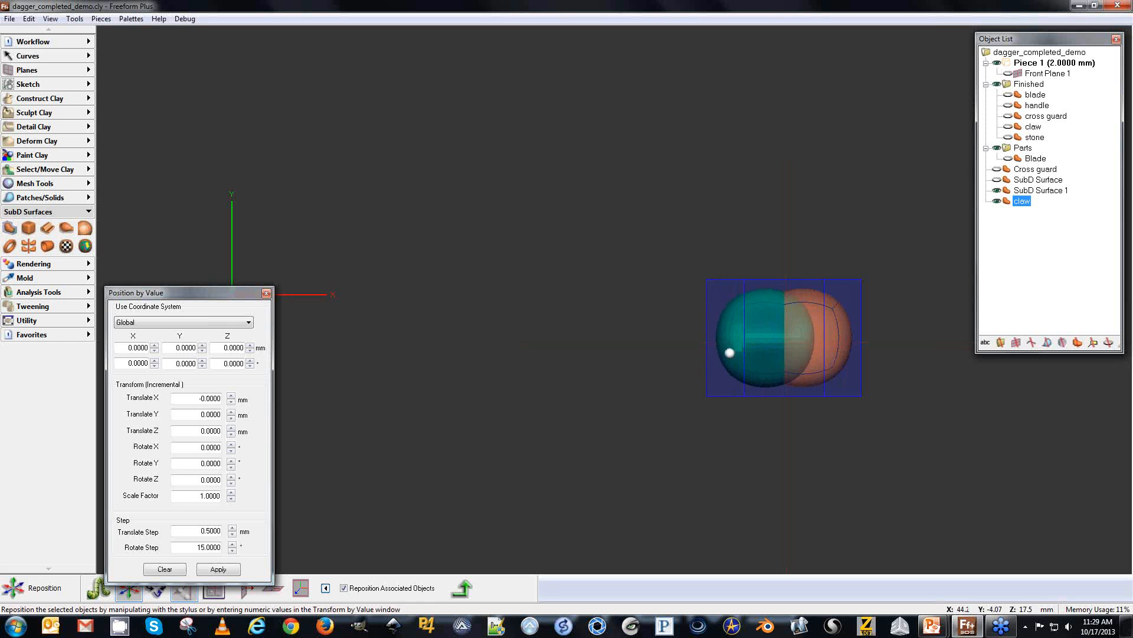
# Rename the original SubD Surface 1 as stone.
pyautogui.doubleClick(1063, 190)
pyautogui.press('BackSpace')
pyautogui.press('BackSpace')
pyautogui.press('BackSpace')
pyautogui.press('BackSpace')
pyautogui.press('BackSpace')
pyautogui.press('BackSpace')
pyautogui.press('BackSpace')
pyautogui.press('BackSpace')
pyautogui.press('BackSpace')
pyautogui.press('BackSpace')
pyautogui.press('BackSpace')
pyautogui.press('BackSpace')
pyautogui.press('BackSpace')
pyautogui.press('BackSpace')
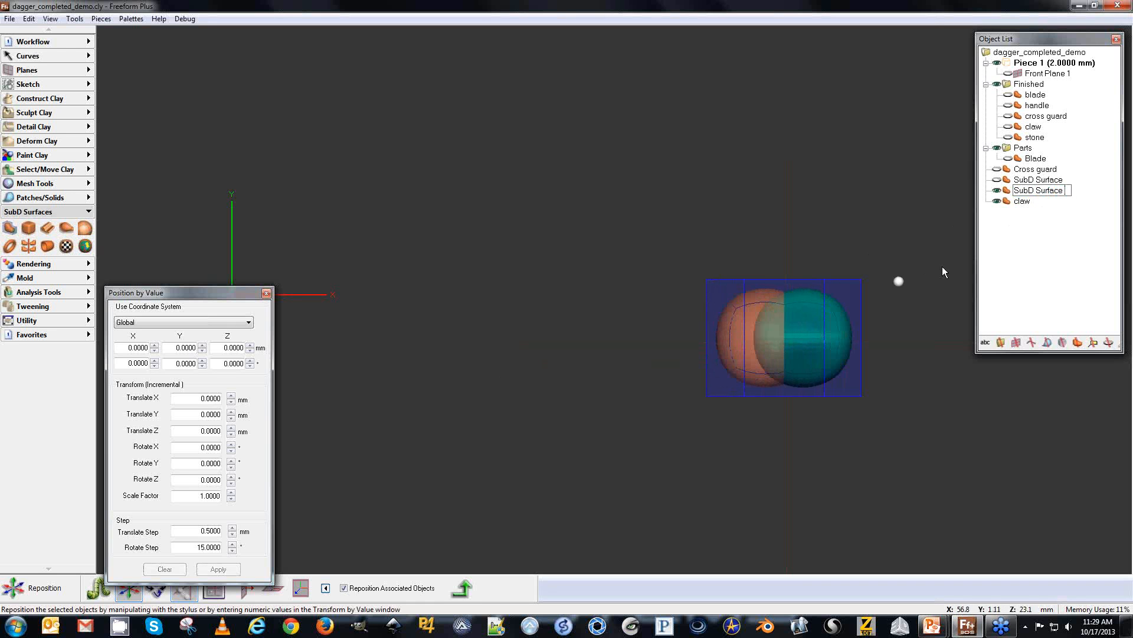
pyautogui.write('s')
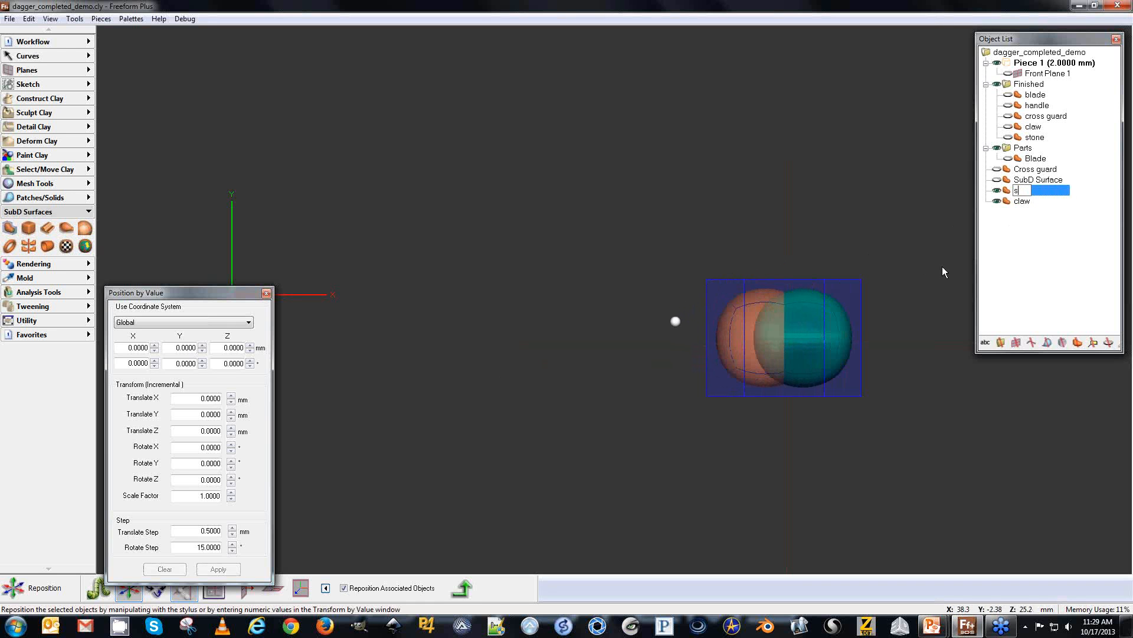
pyautogui.write('tone')
pyautogui.press('Return')
# Finish repositioning and set the color of the new stone surface to red.
pyautogui.rightClick(1021, 184)
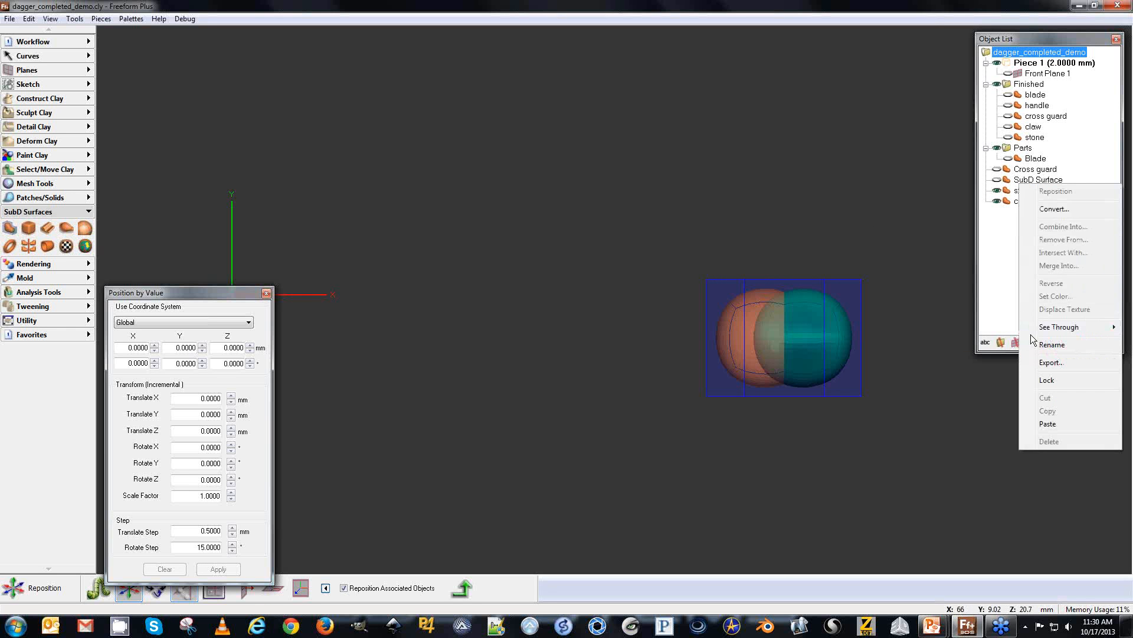
pyautogui.click(998, 250)
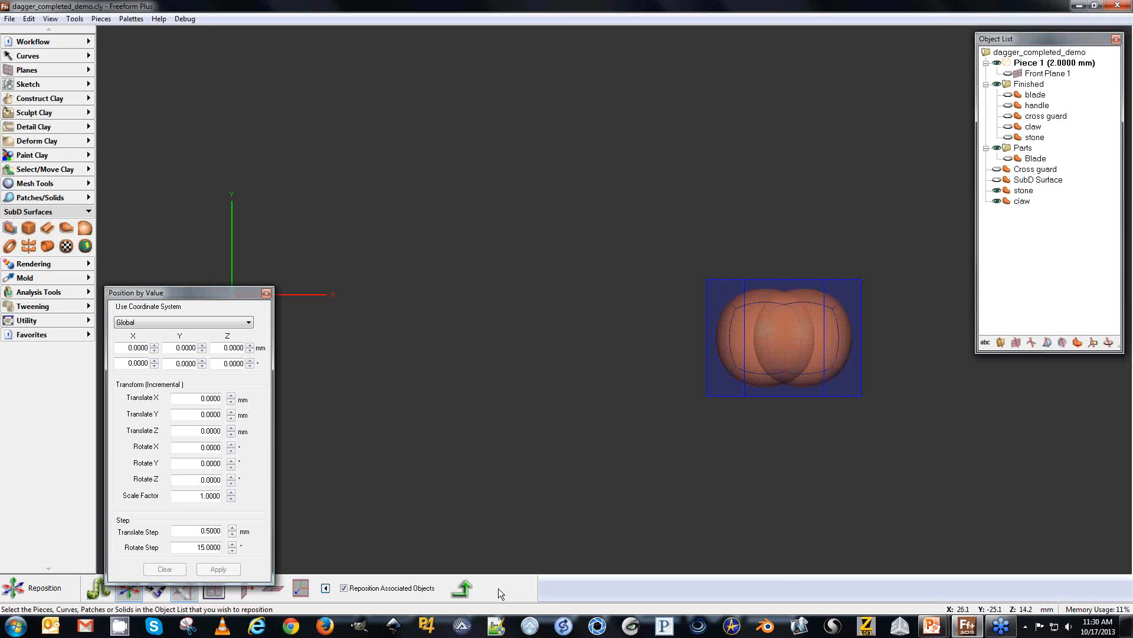
pyautogui.click(470, 589)
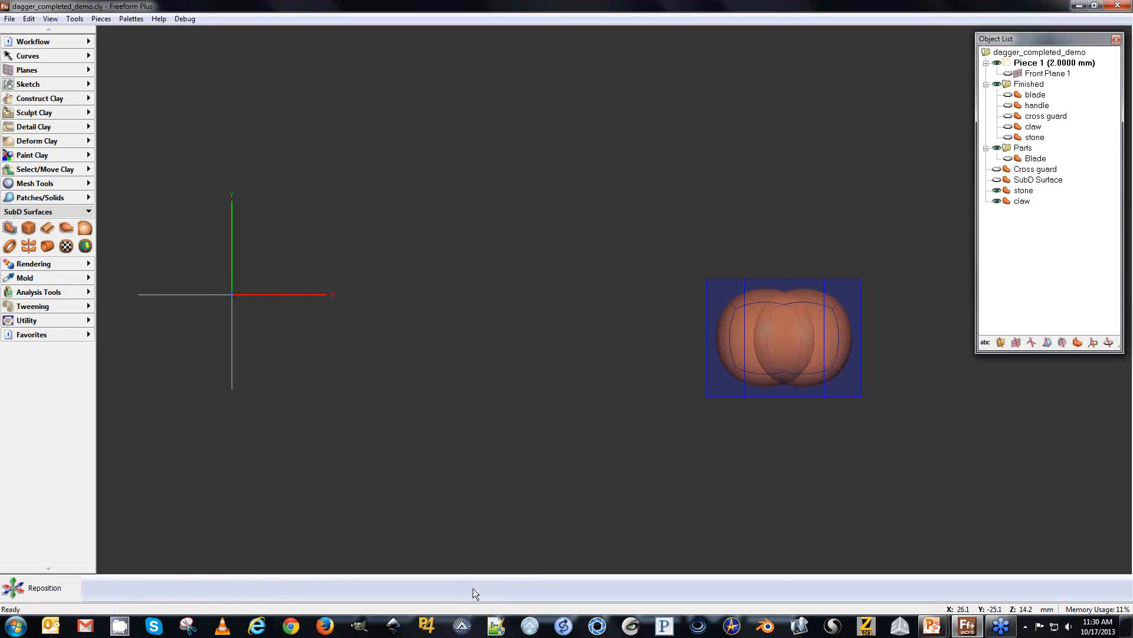
pyautogui.rightClick(1008, 192)
pyautogui.click(1056, 297)
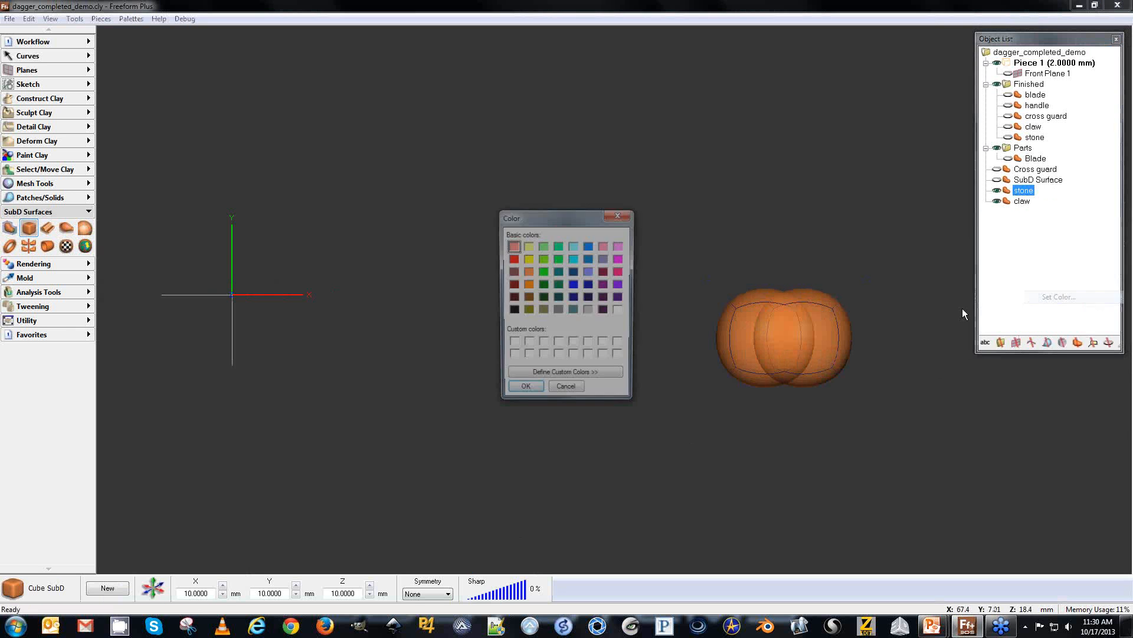
pyautogui.click(523, 391)
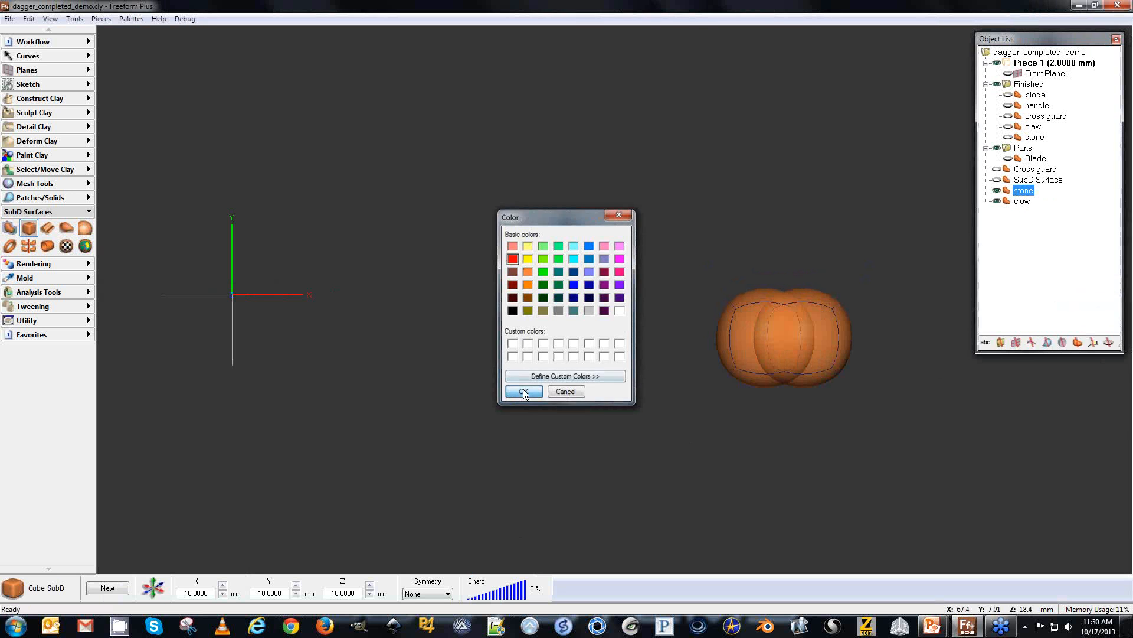
# Open the claw surface for SubD editing and move its stone-facing side back to flatten it into a thin slab.
pyautogui.click(1021, 202)
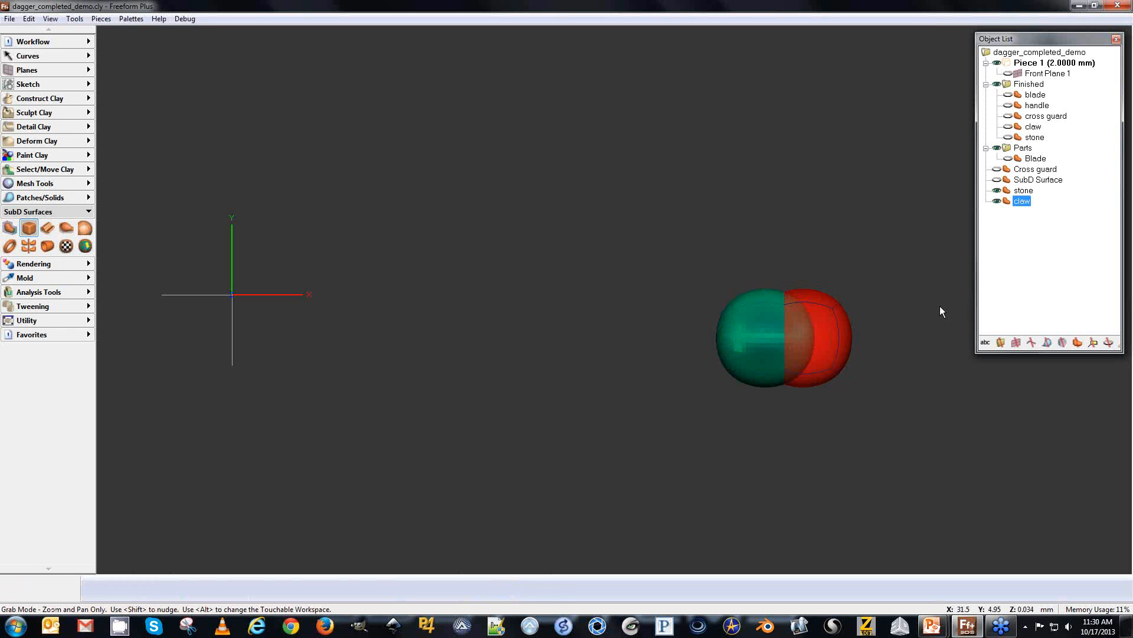
pyautogui.scroll(3, 941, 307)
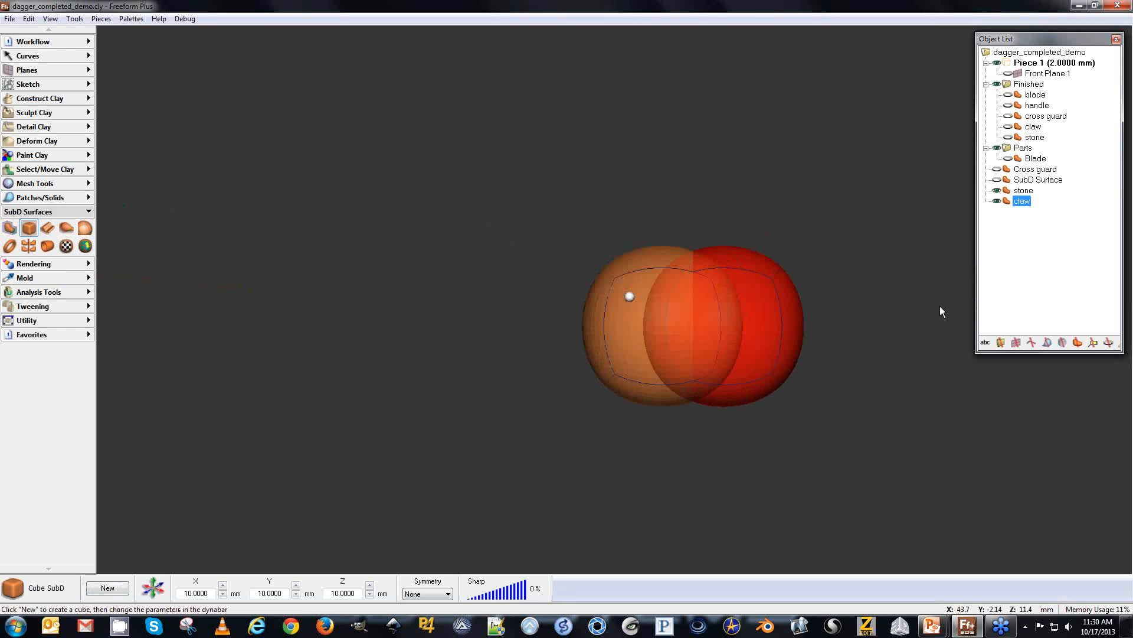
pyautogui.hotkey('ctrl', 'd')
pyautogui.click(10, 227)
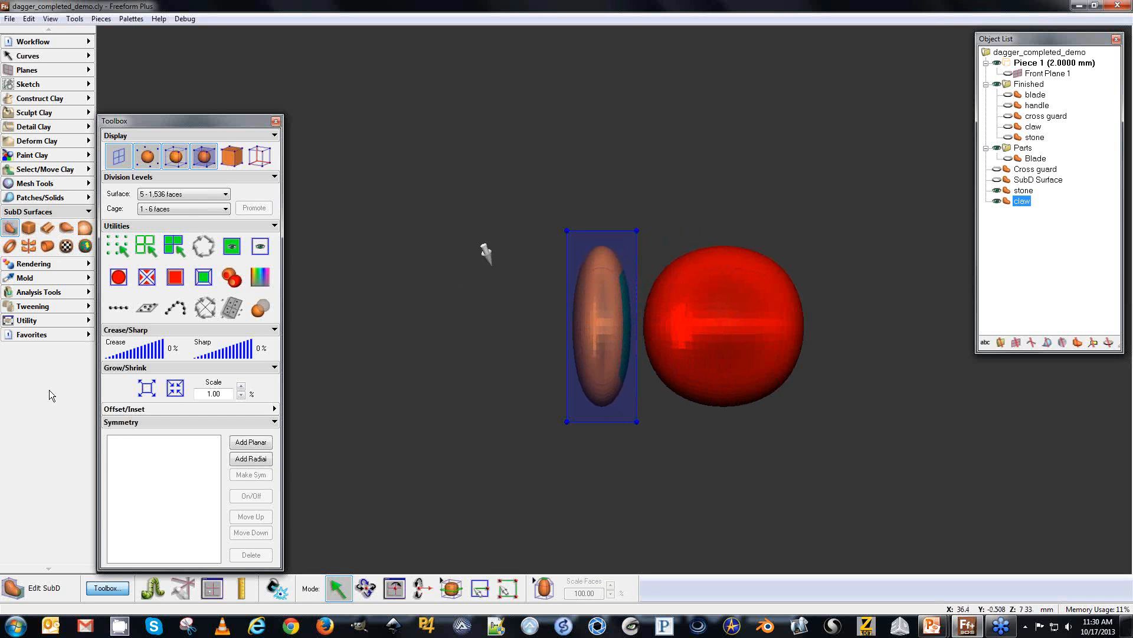
# Insert two crossing edge loops through the middle of the claw's cage to split its broad faces into quarters.
pyautogui.press('space')
pyautogui.press('space')
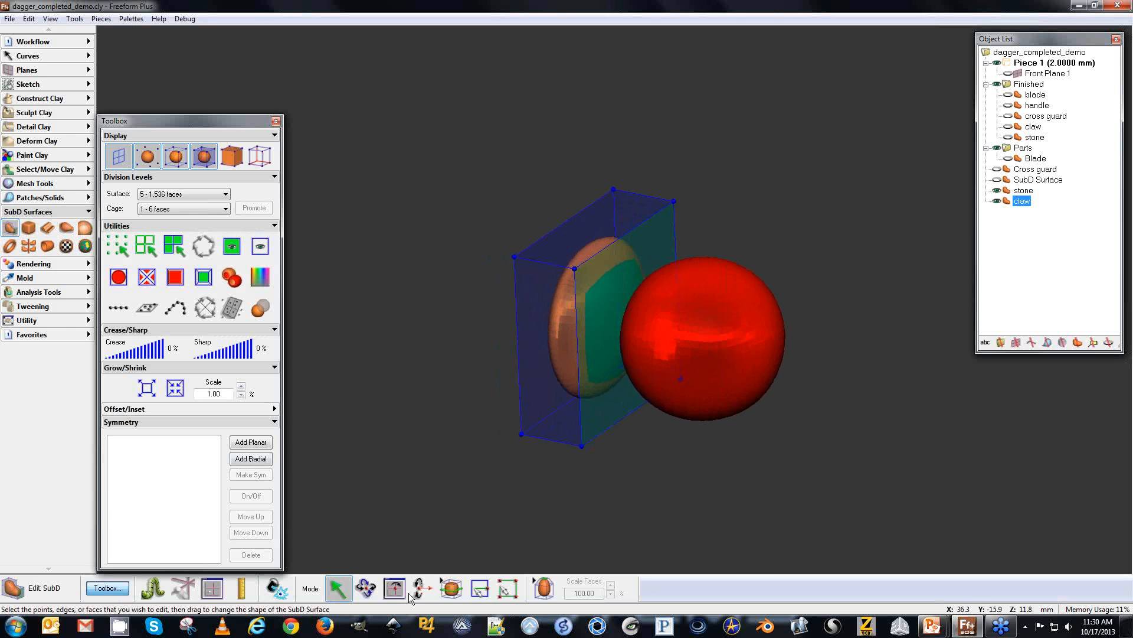
pyautogui.click(451, 588)
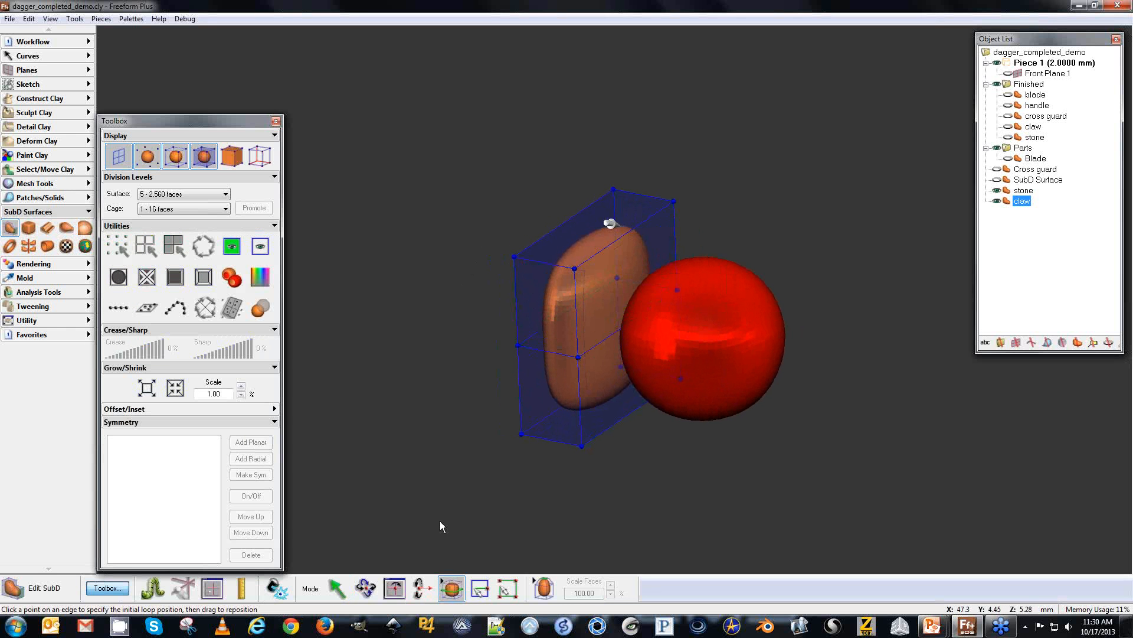
pyautogui.click(617, 235)
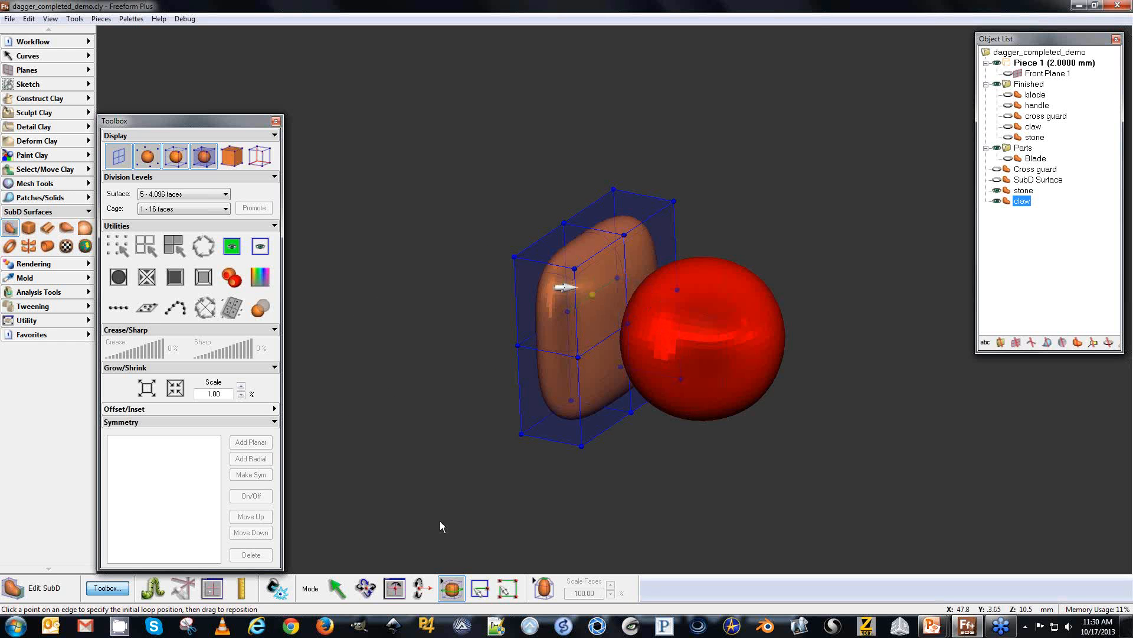
# Select the claw's four corner points on the stone side, add radial symmetry, and pull the corners slightly inward.
pyautogui.click(339, 588)
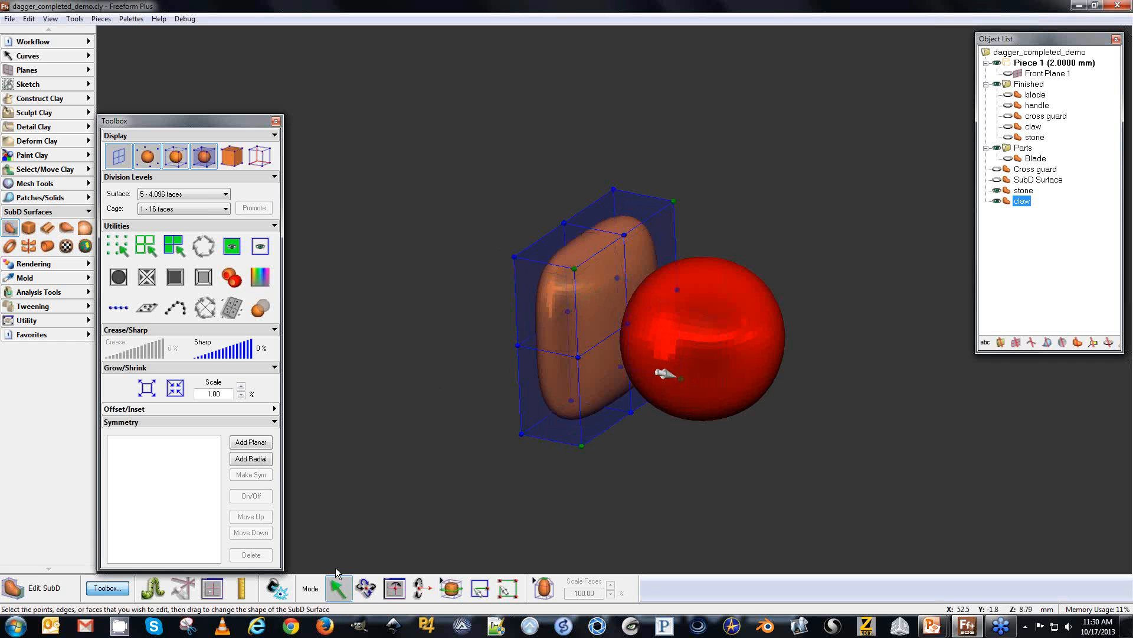
pyautogui.click(247, 460)
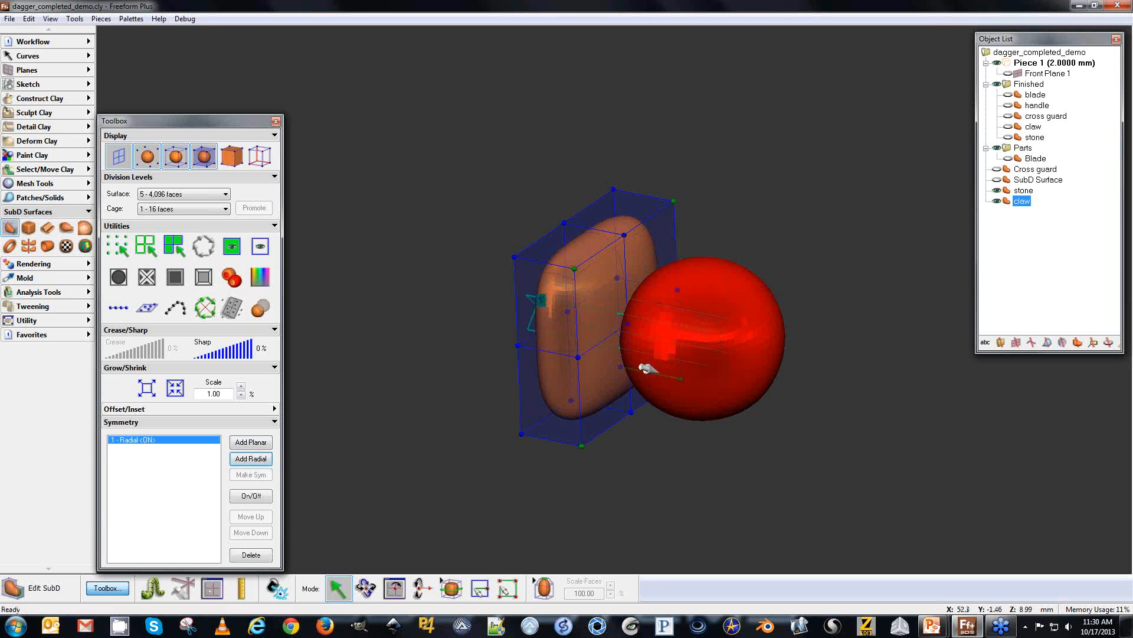
pyautogui.press('space')
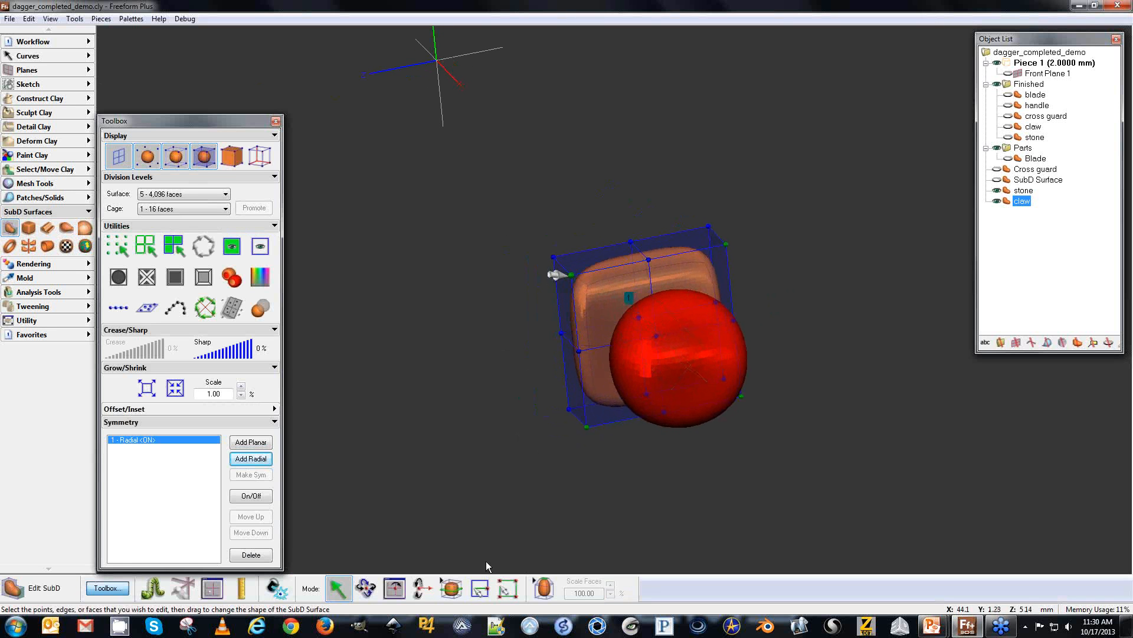
pyautogui.moveTo(562, 276)
pyautogui.mouseDown()
pyautogui.moveTo(531, 311)
pyautogui.moveTo(551, 235)
pyautogui.moveTo(550, 288)
pyautogui.moveTo(566, 286)
pyautogui.mouseUp()
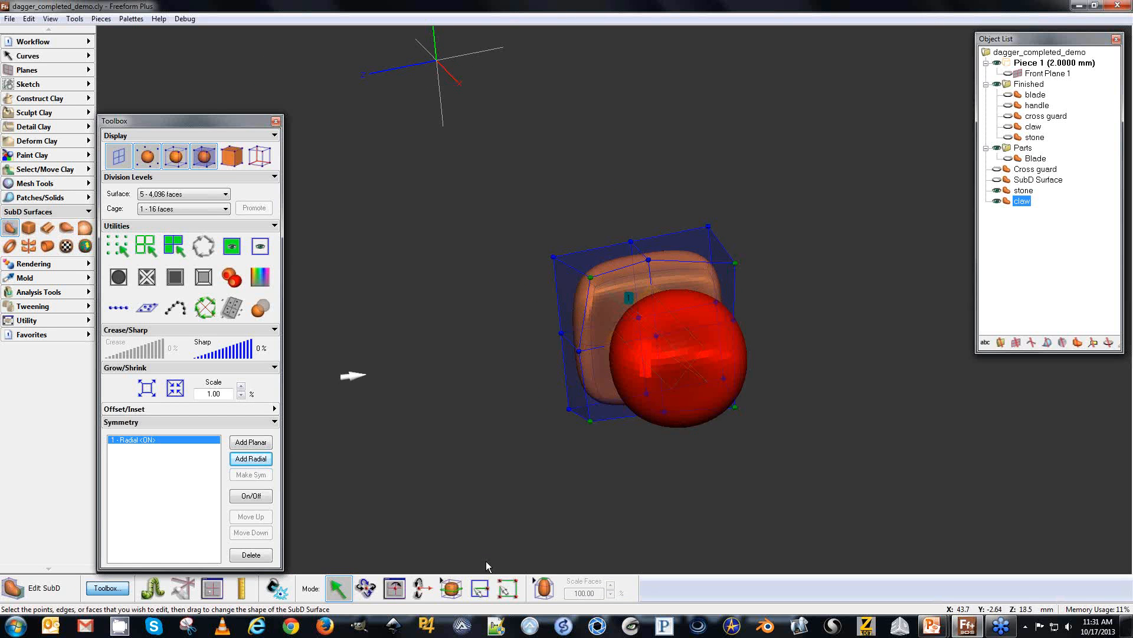
# Set the extrusion face scale to 99% and extrude the claw's quarter faces a short way towards the stone.
pyautogui.press('space')
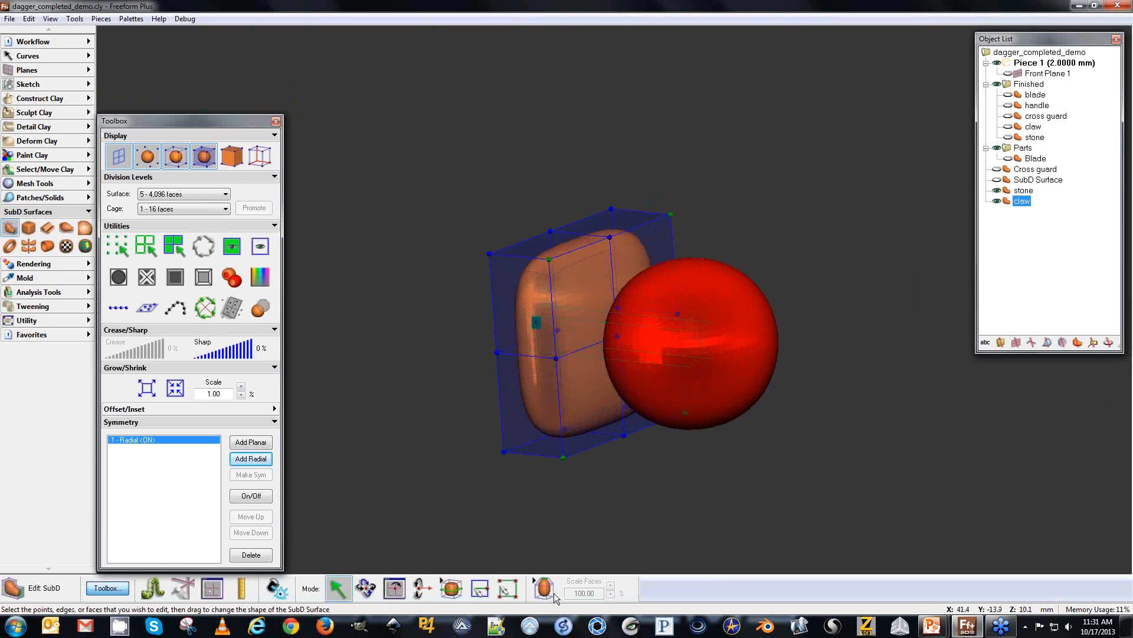
pyautogui.click(544, 587)
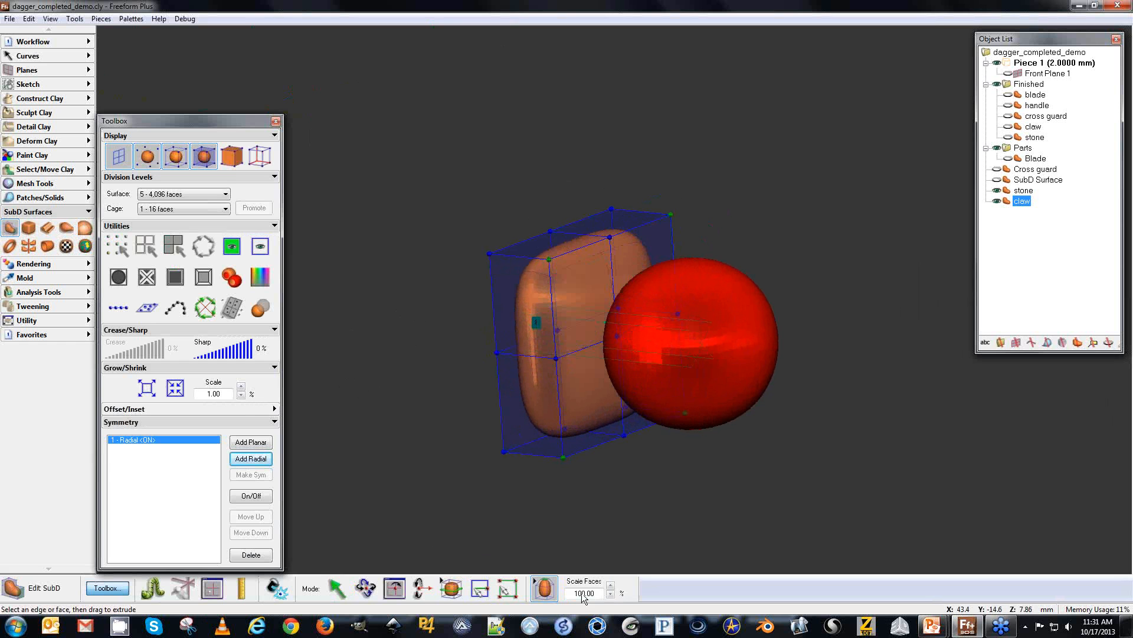
pyautogui.doubleClick(601, 593)
pyautogui.write('99')
pyautogui.click(543, 587)
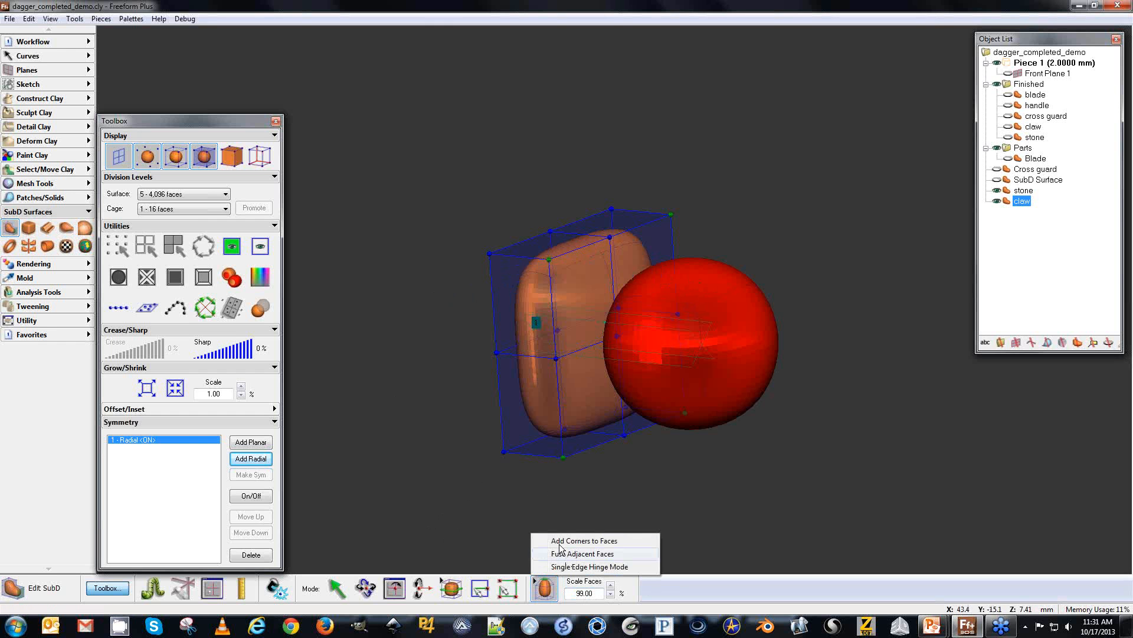
pyautogui.click(533, 302)
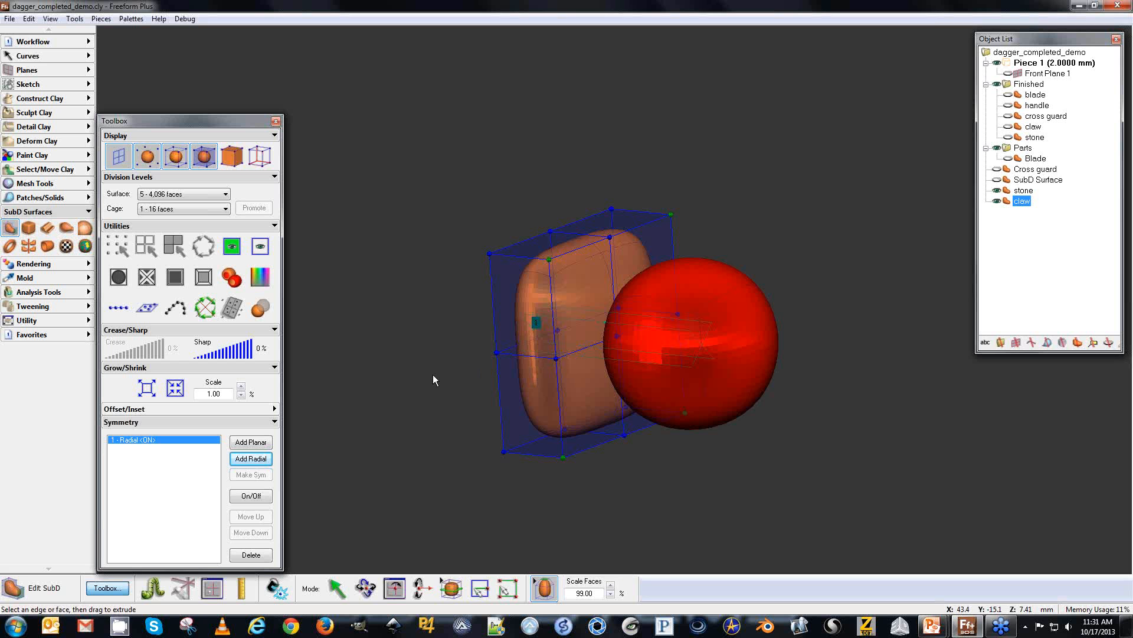
pyautogui.moveTo(589, 286); pyautogui.dragTo(606, 288)
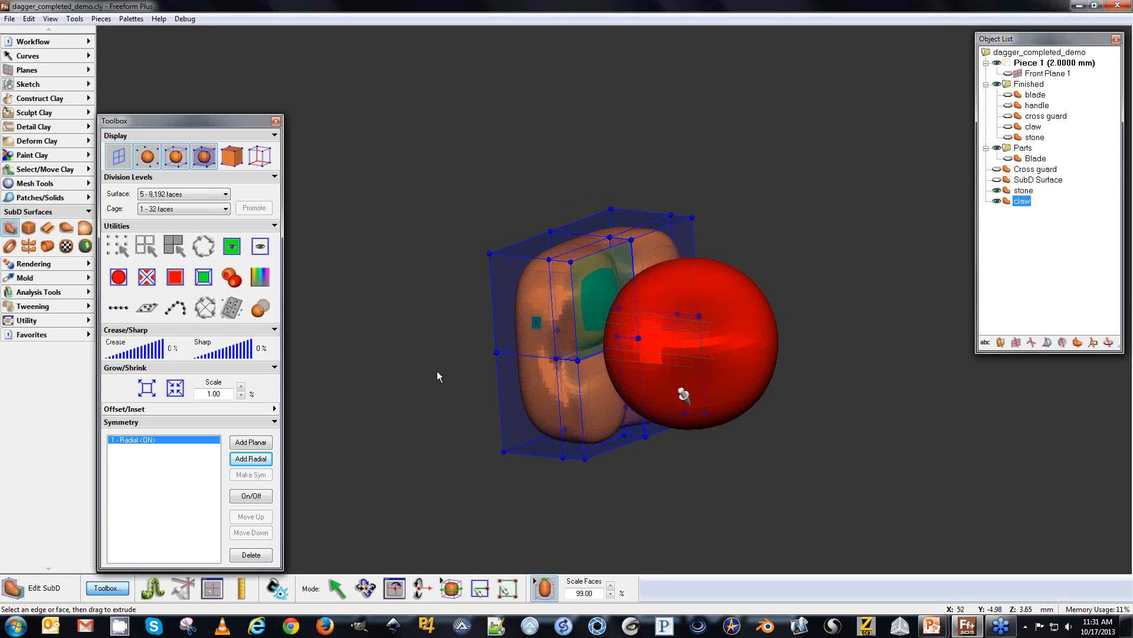
# Shrink the extruded claw faces in several passes with the shrink scale set to 5%.
pyautogui.click(175, 387)
pyautogui.write('5.00')
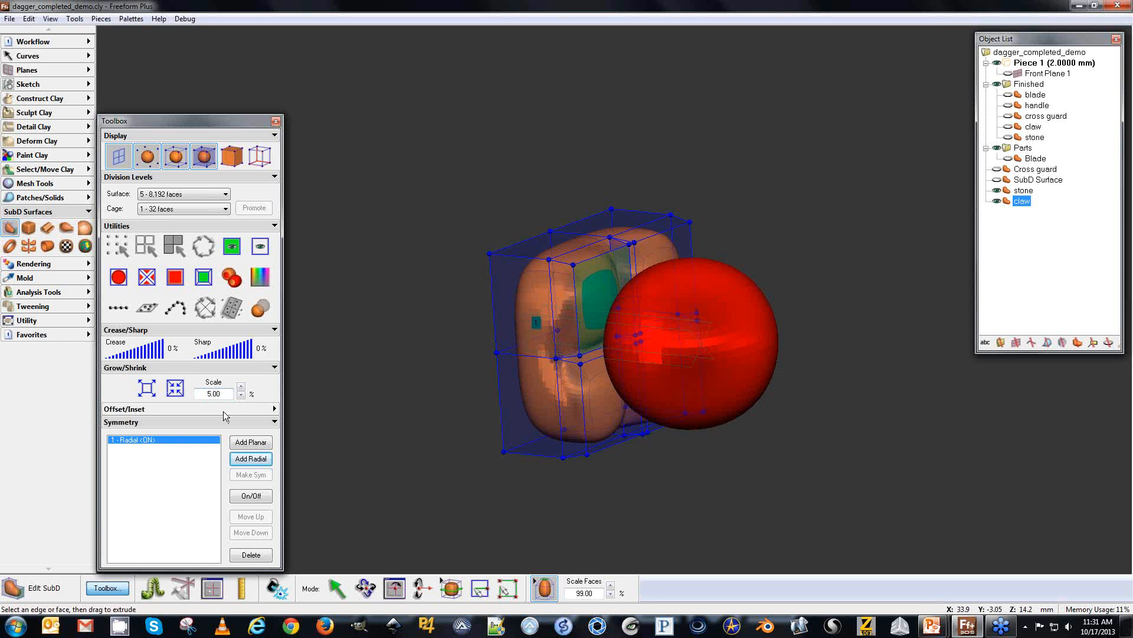
pyautogui.click(175, 388)
pyautogui.click(176, 388)
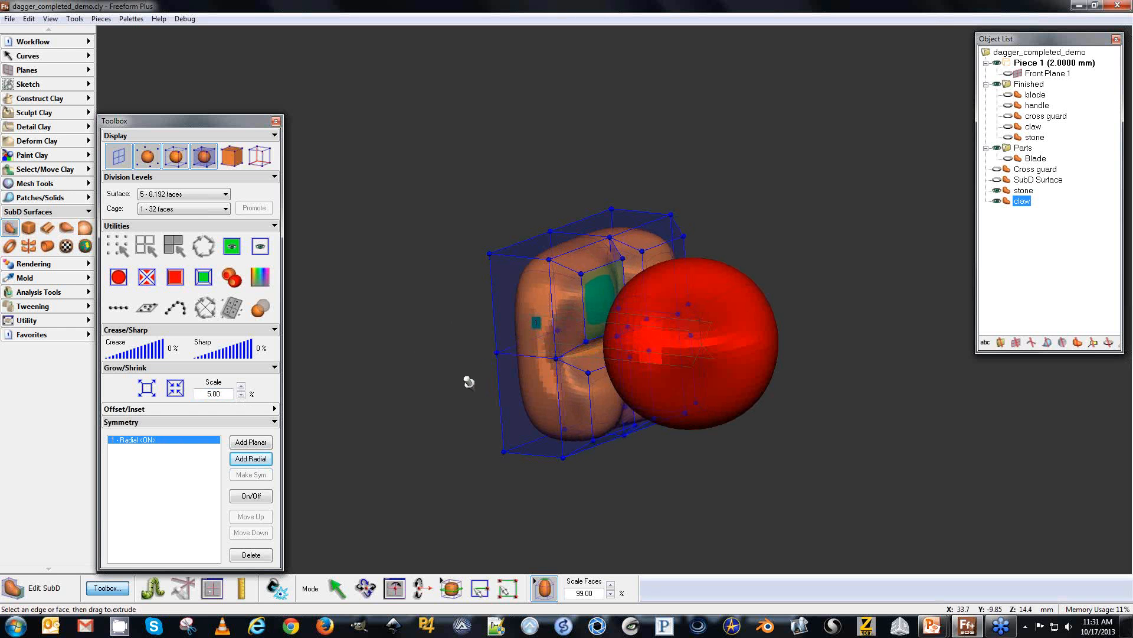
# Move the shrunken claw faces outward to the slab's corners in a view facing the stone.
pyautogui.press('n')
pyautogui.moveTo(732, 302); pyautogui.dragTo(360, 314, button='middle')
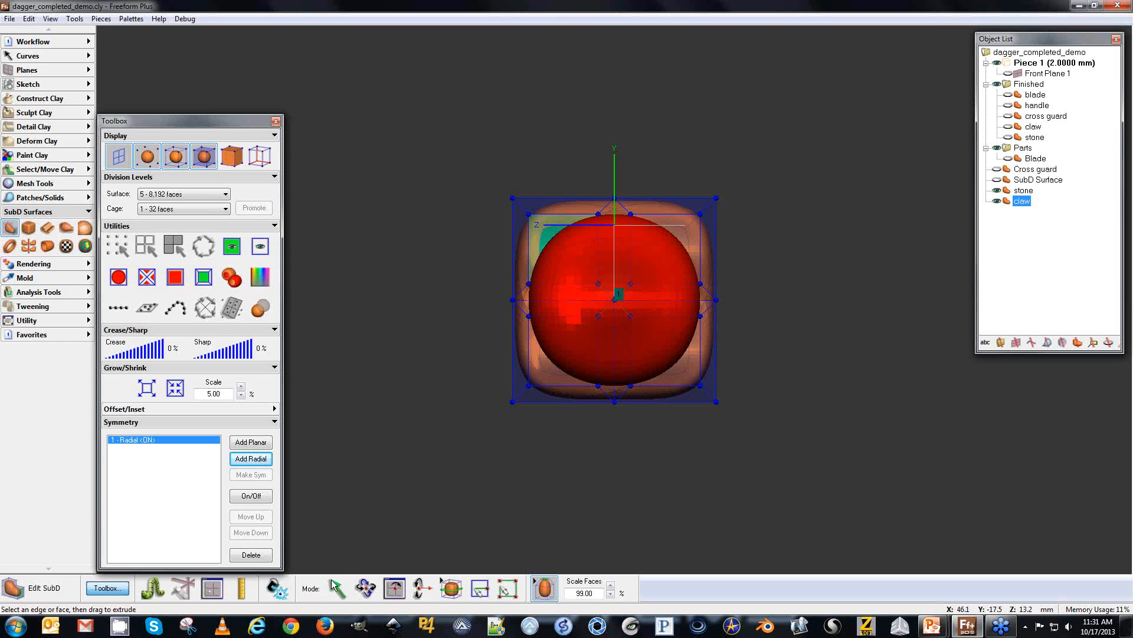
pyautogui.click(335, 587)
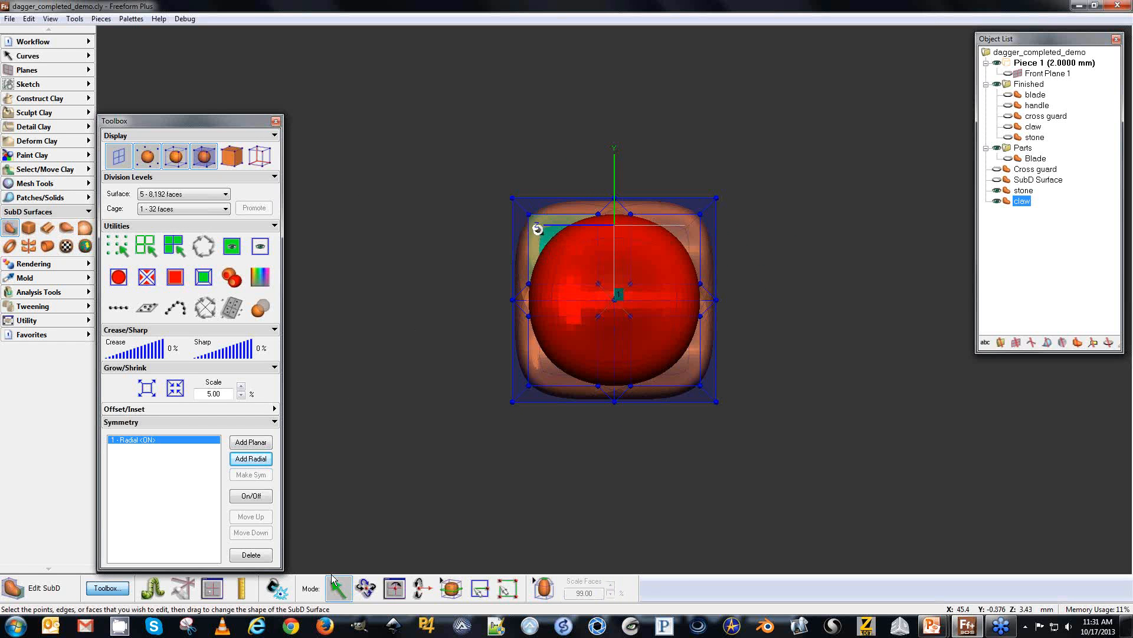
pyautogui.moveTo(540, 234); pyautogui.dragTo(519, 208)
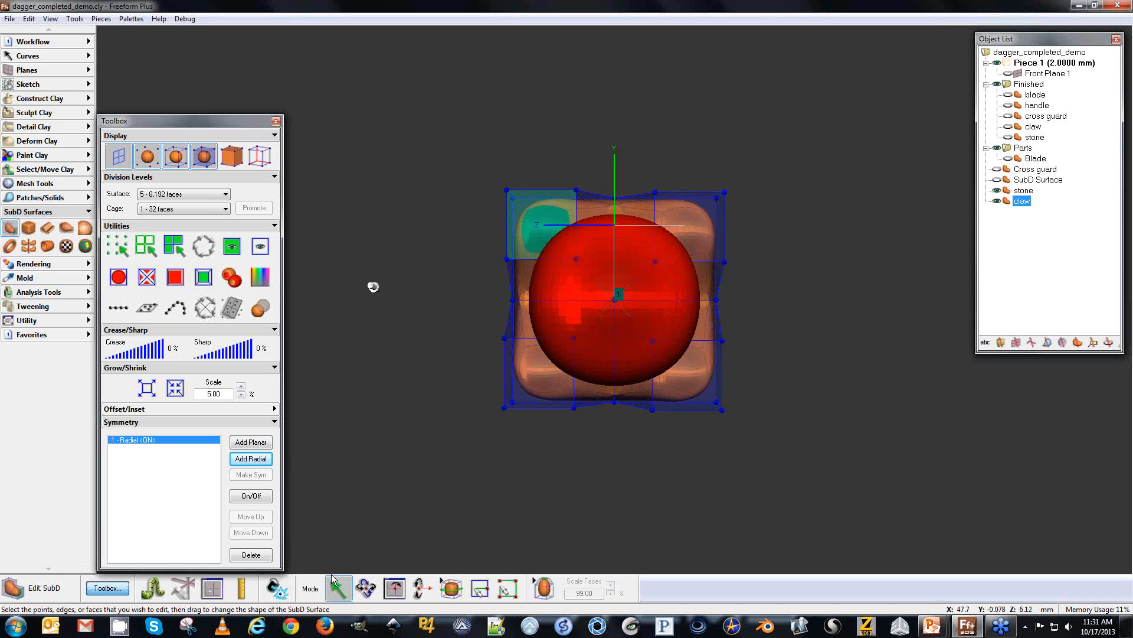
# Set the extrusion face scale to 100% and extrude the corner faces further to form prongs around the stone.
pyautogui.press('space')
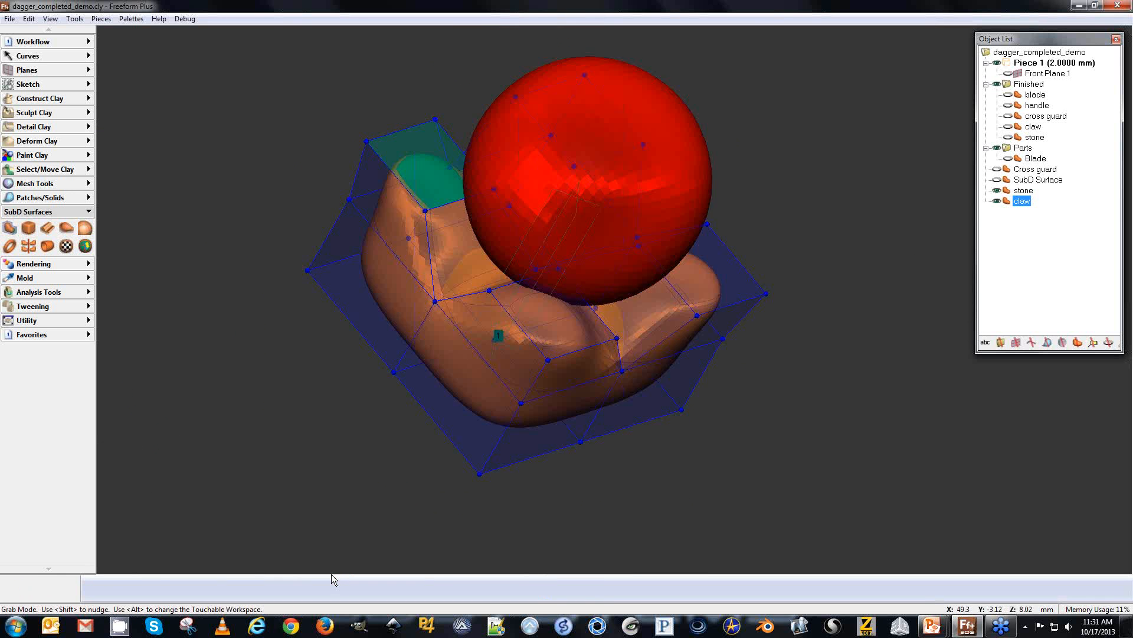
pyautogui.press('space')
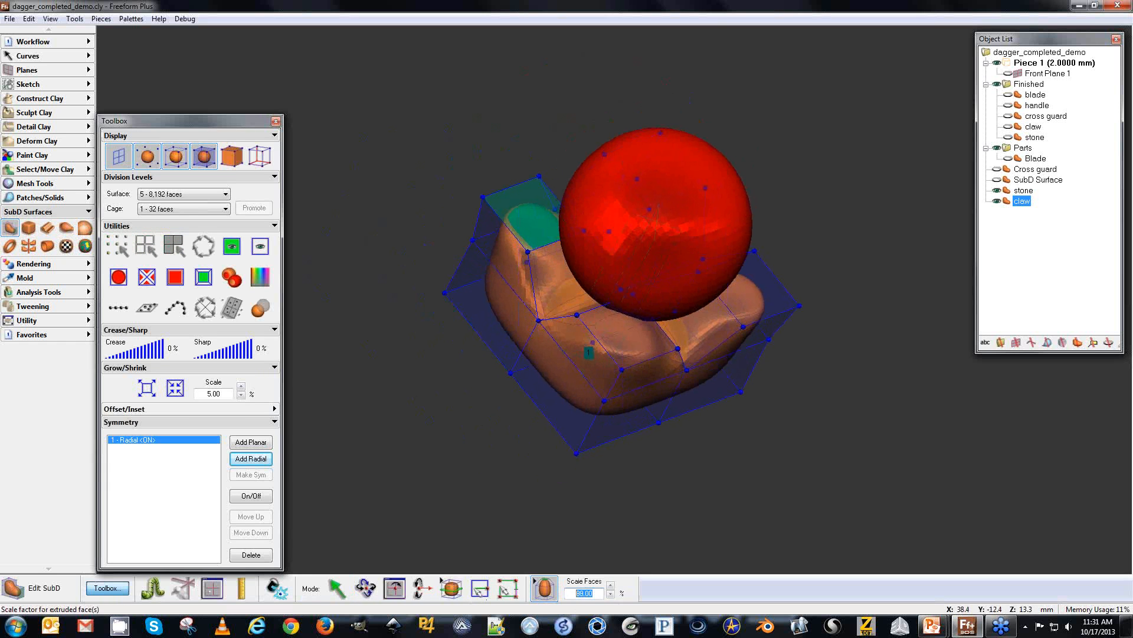
pyautogui.write('100')
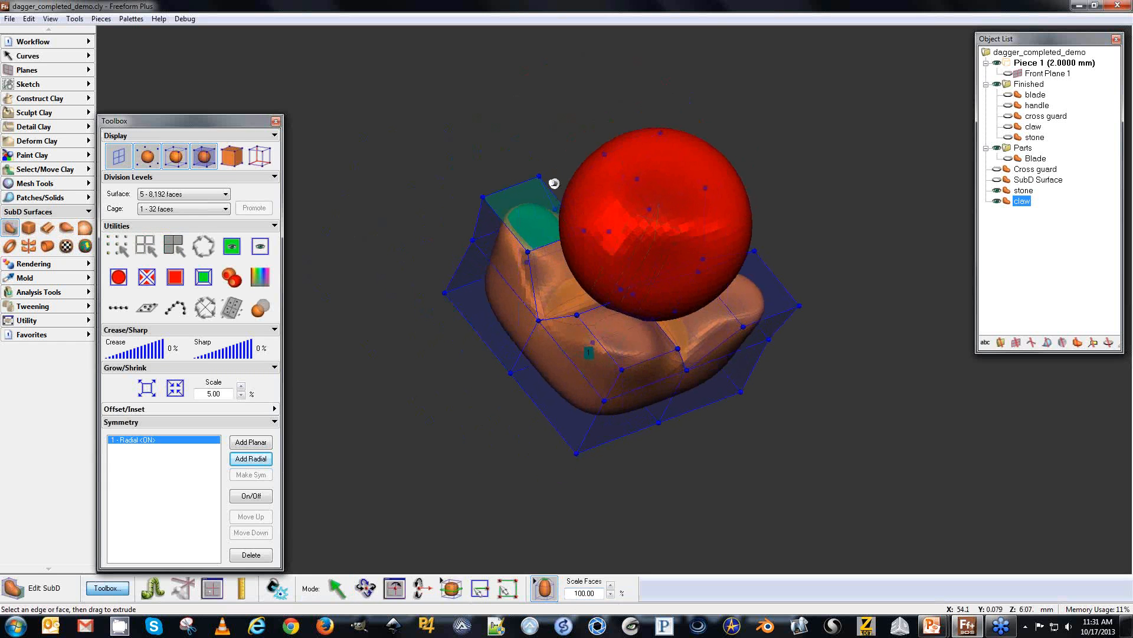
pyautogui.moveTo(526, 200); pyautogui.dragTo(526, 176)
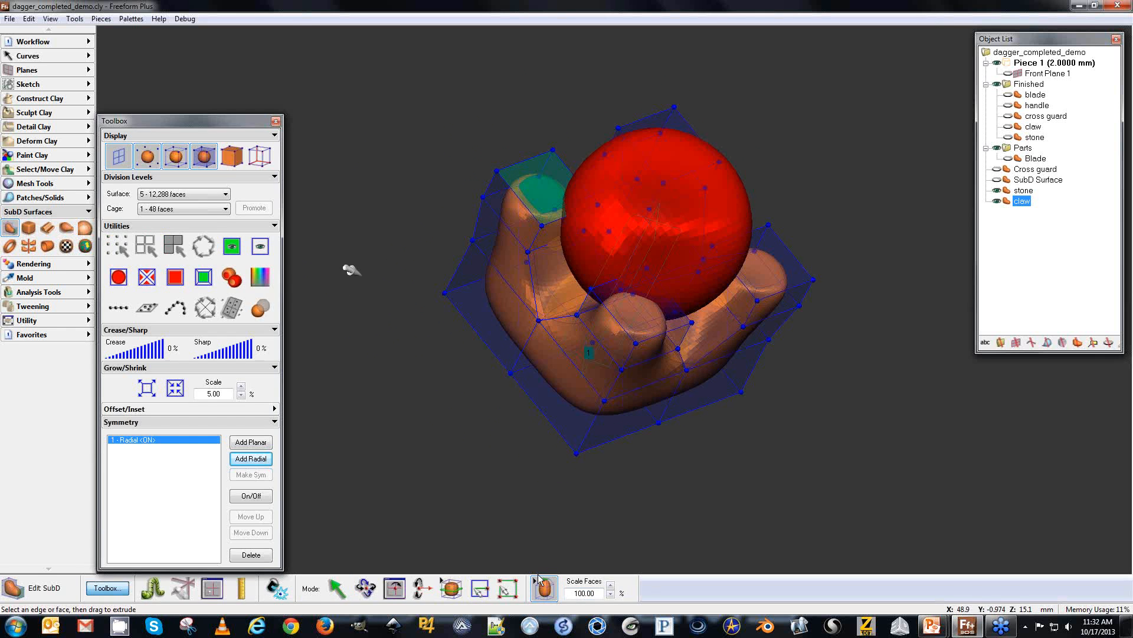
# Rotate the prongs' end faces so that they tilt inward towards the stone.
pyautogui.moveTo(325, 286); pyautogui.dragTo(295, 337, button='middle')
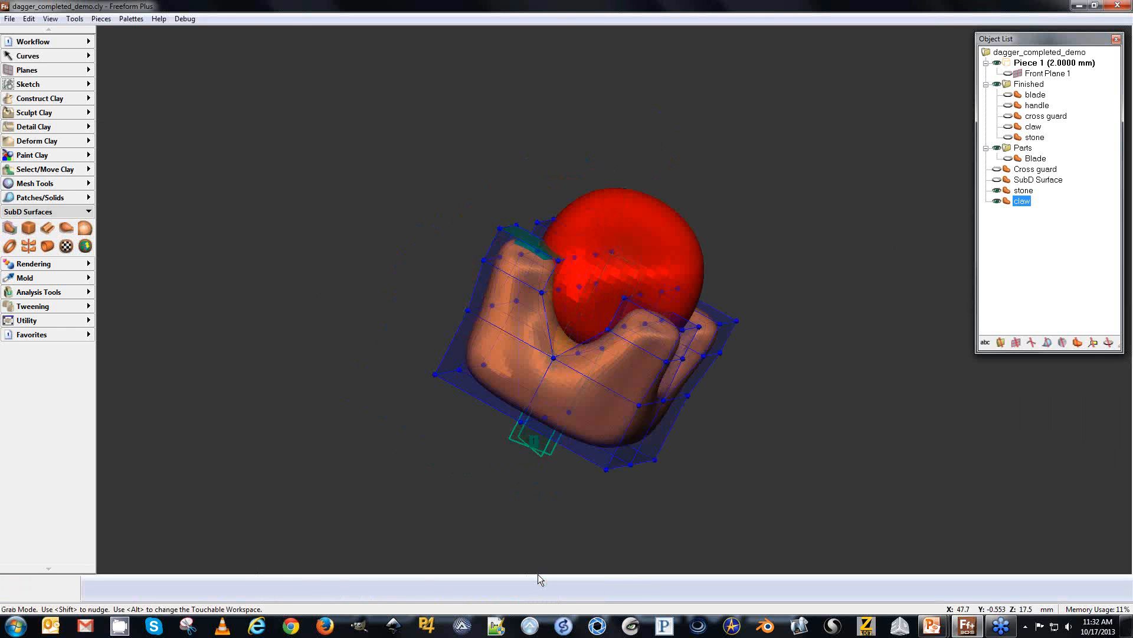
pyautogui.moveTo(537, 574); pyautogui.dragTo(537, 574, button='middle')
pyautogui.moveTo(385, 573); pyautogui.dragTo(385, 573, button='middle')
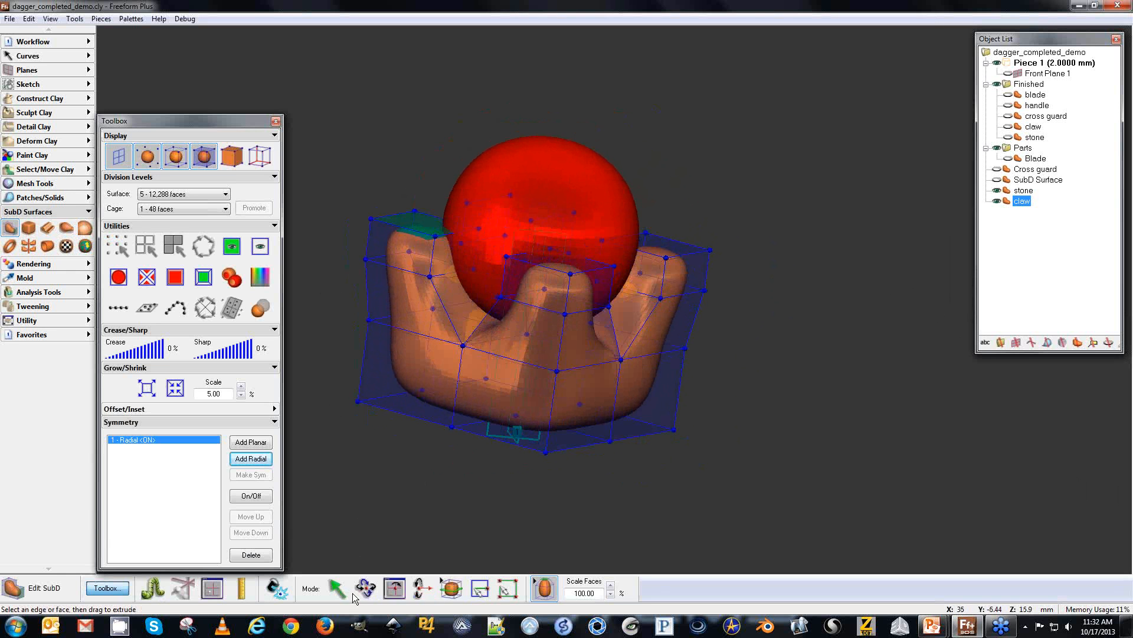
pyautogui.click(390, 581)
pyautogui.moveTo(390, 581); pyautogui.dragTo(391, 581, button='middle')
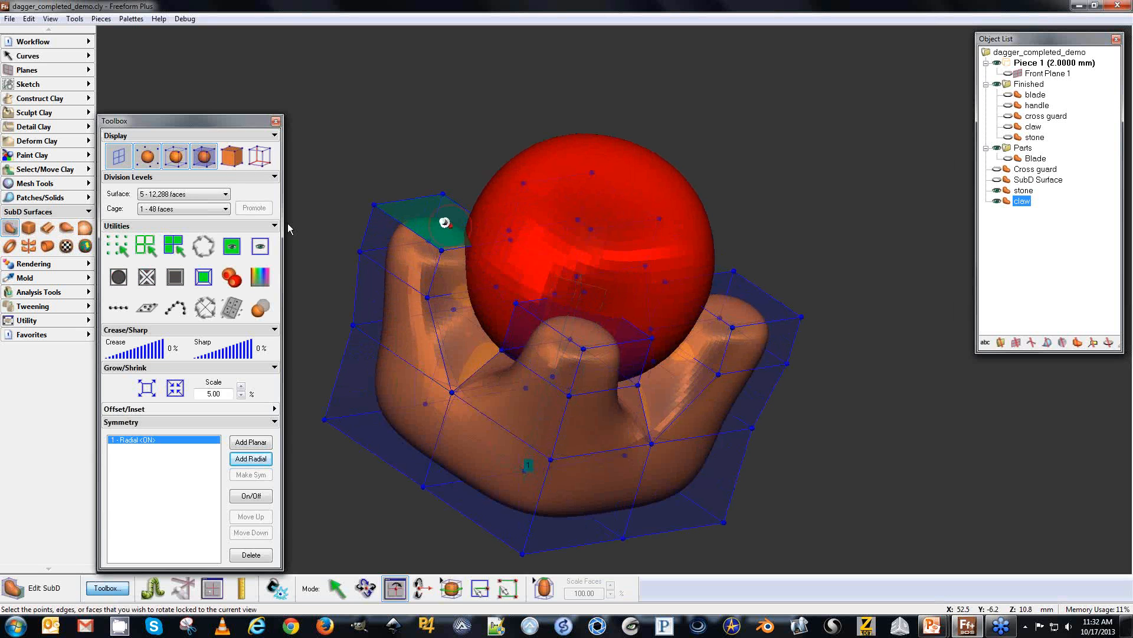
pyautogui.moveTo(447, 223); pyautogui.dragTo(450, 223)
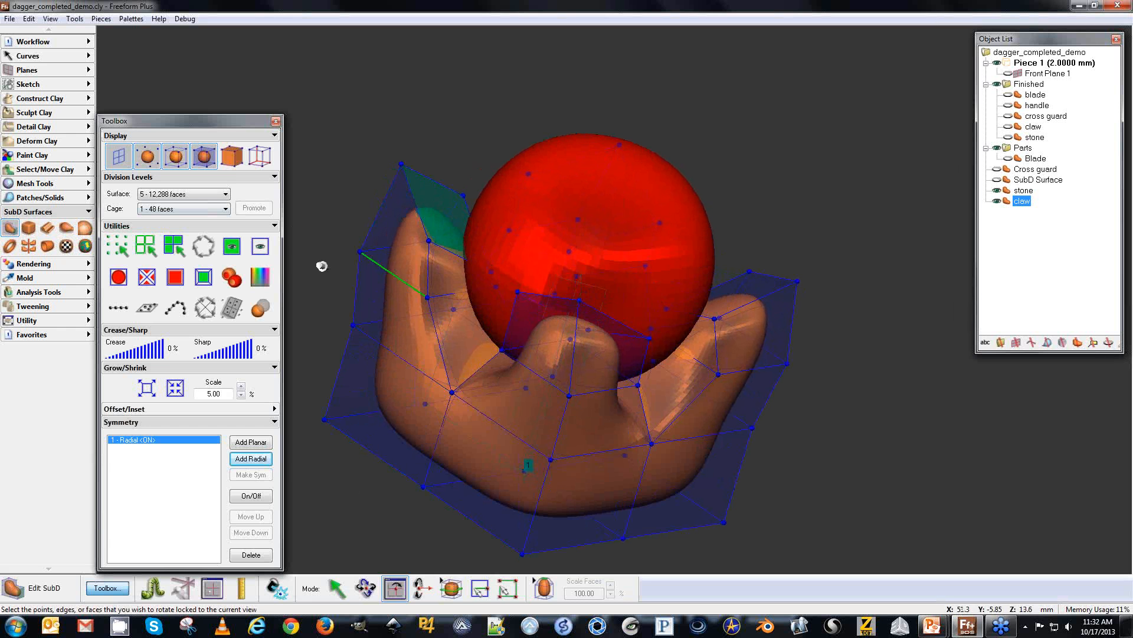
# Inset the prongs' end faces and set their crease to 100%.
pyautogui.click(339, 594)
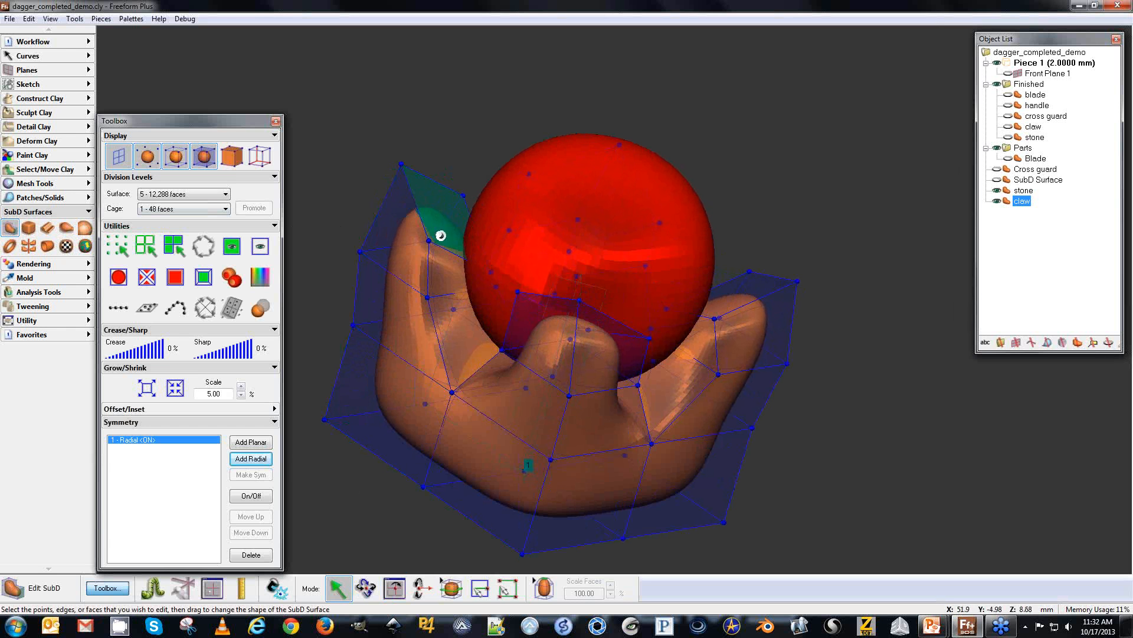
pyautogui.click(203, 277)
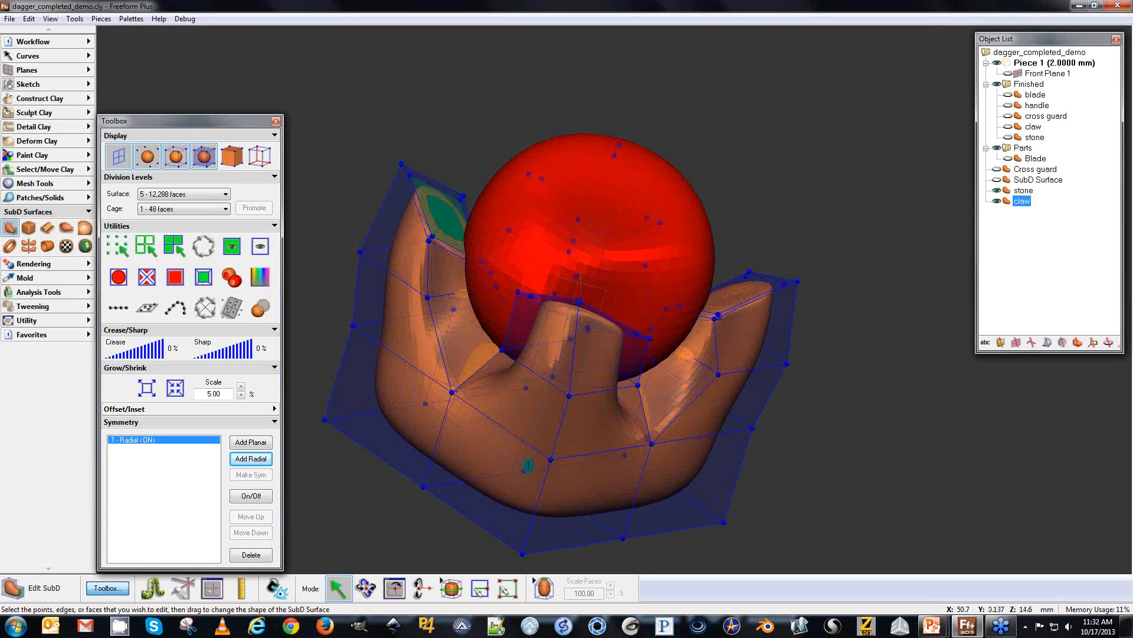
pyautogui.press('space')
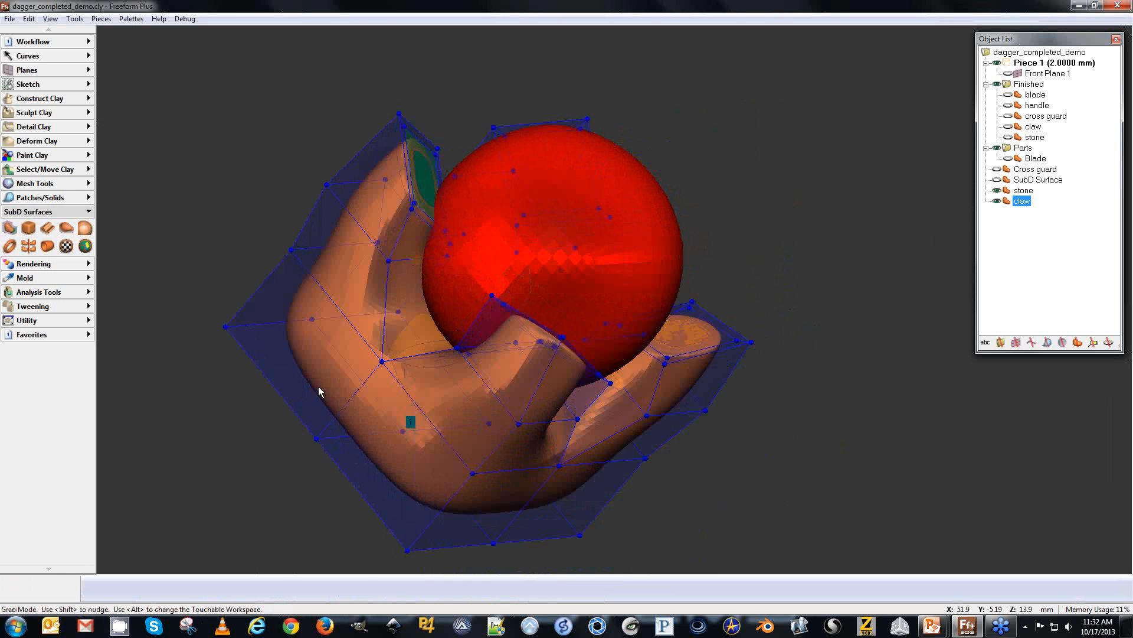
pyautogui.press('space')
pyautogui.moveTo(126, 354); pyautogui.dragTo(189, 350)
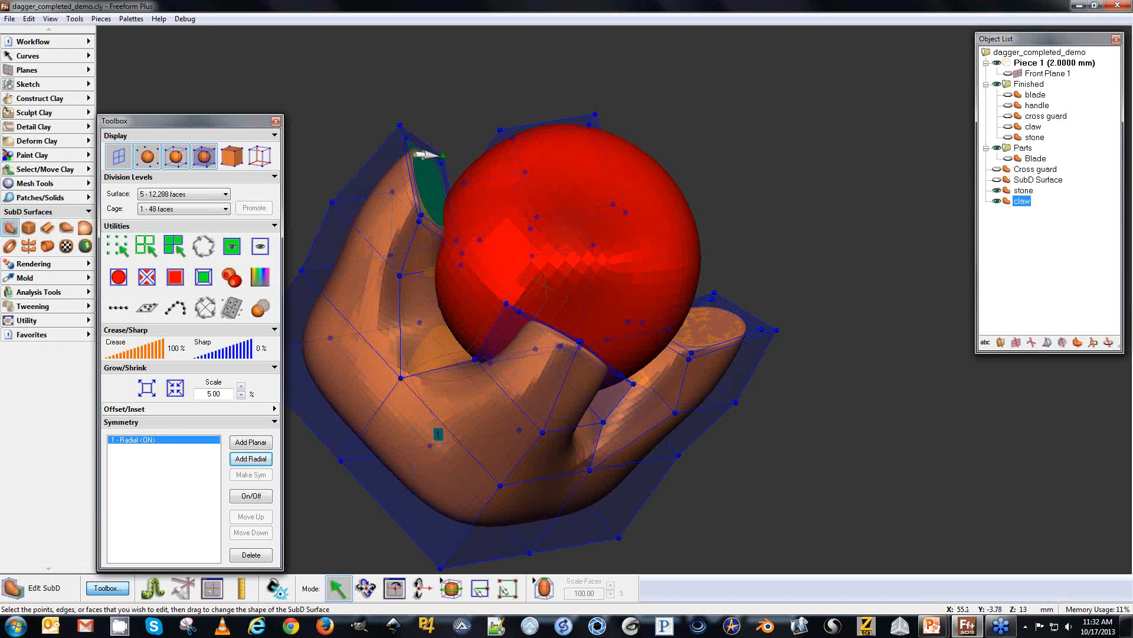
# Extrude the prongs' end faces a short way towards the stone and reduce their crease to 3%.
pyautogui.click(543, 588)
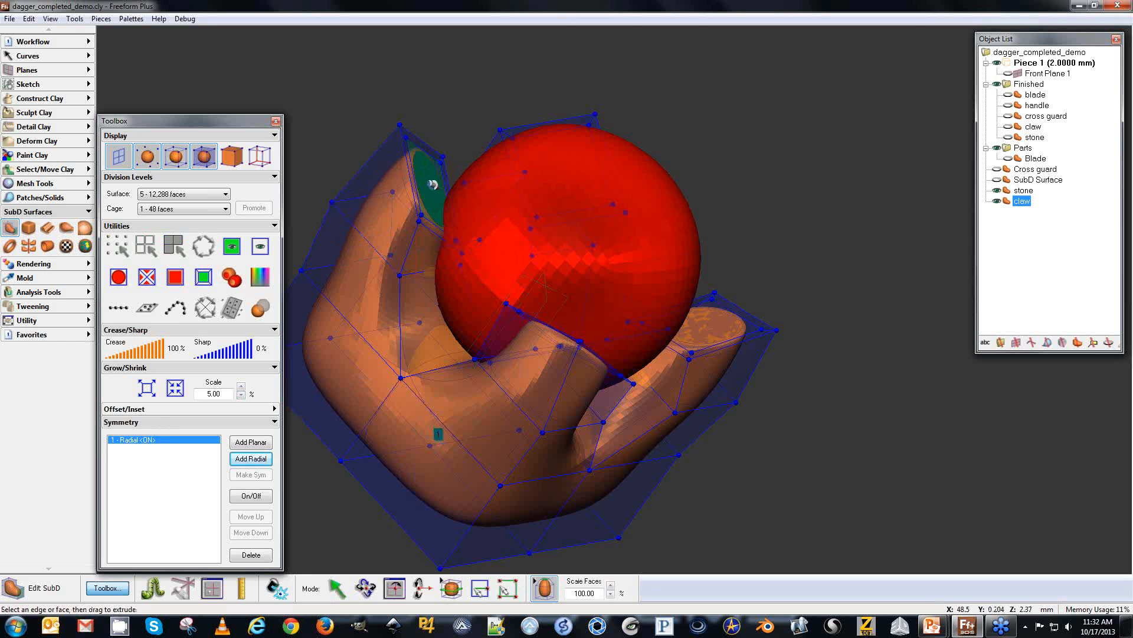
pyautogui.moveTo(447, 179); pyautogui.dragTo(469, 167)
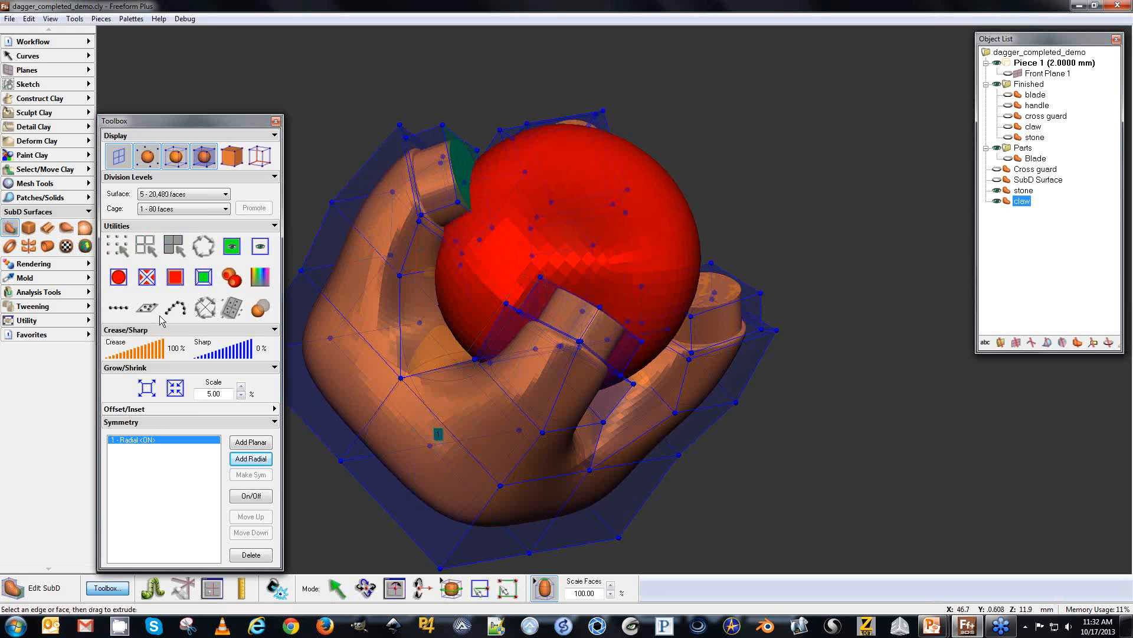
pyautogui.moveTo(150, 352); pyautogui.dragTo(109, 353)
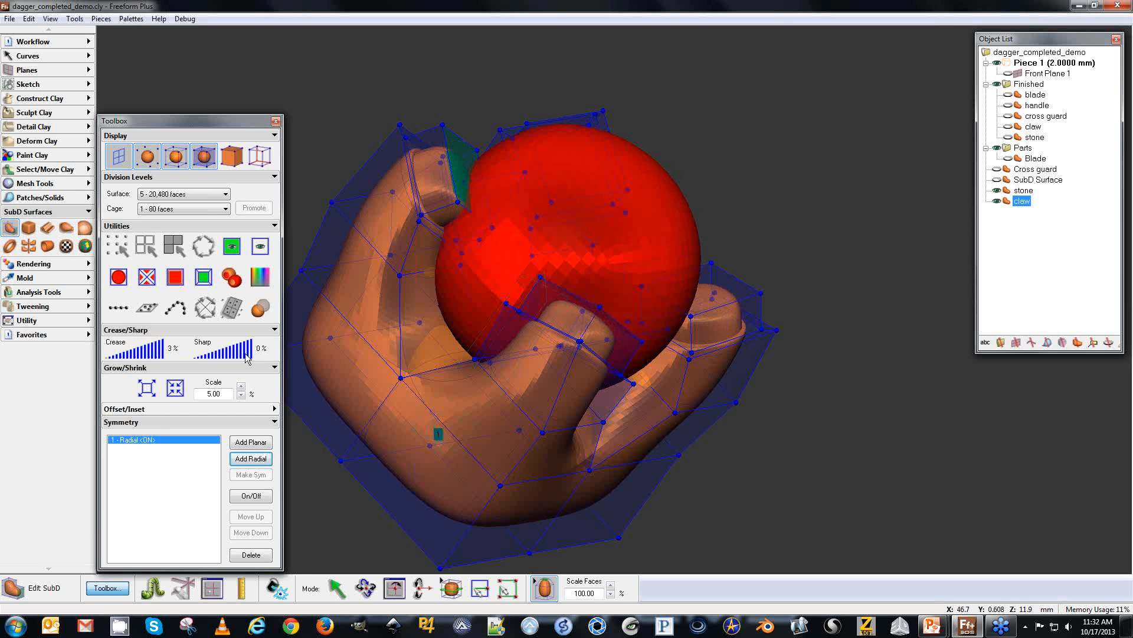
# Add an edge across a prong's tip face, starting at the midpoint of the edge facing the stone.
pyautogui.press('space')
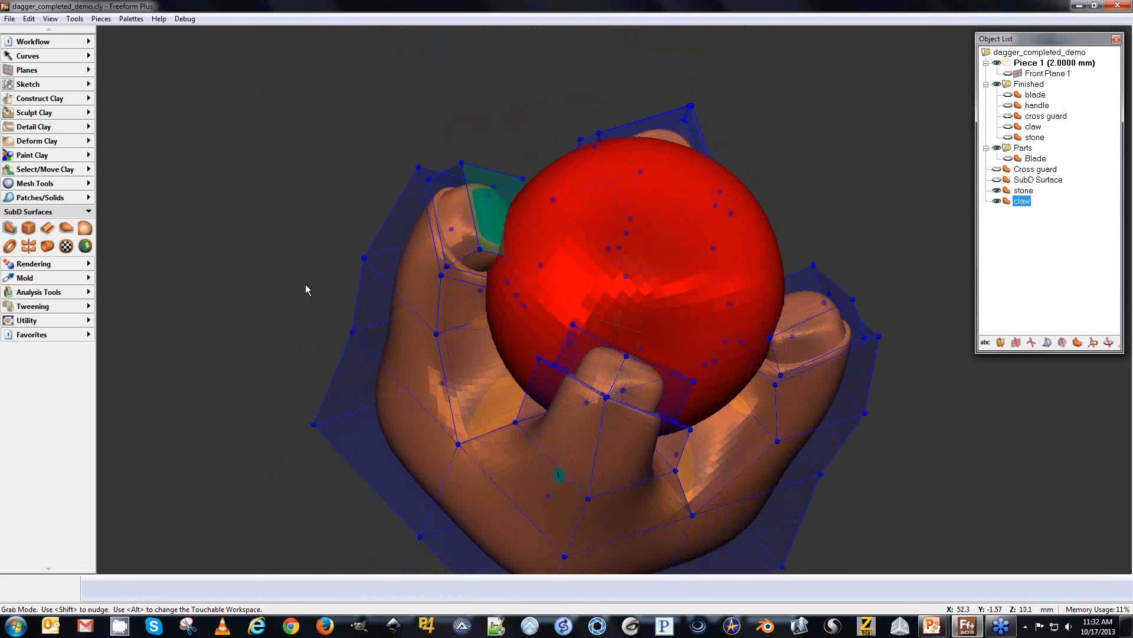
pyautogui.press('space')
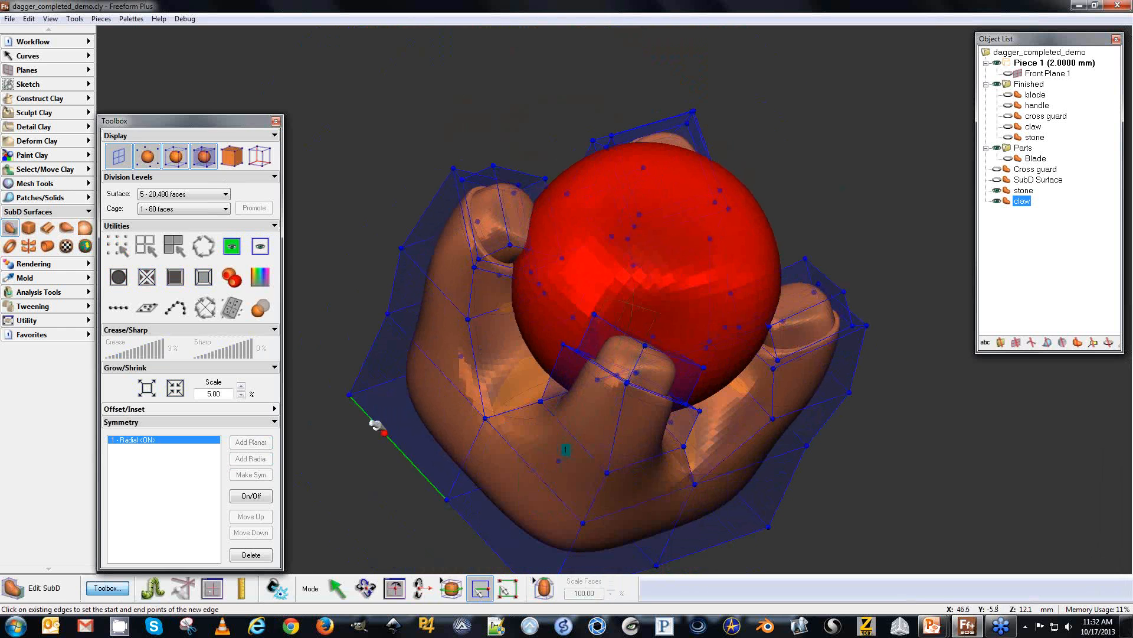
pyautogui.press('space')
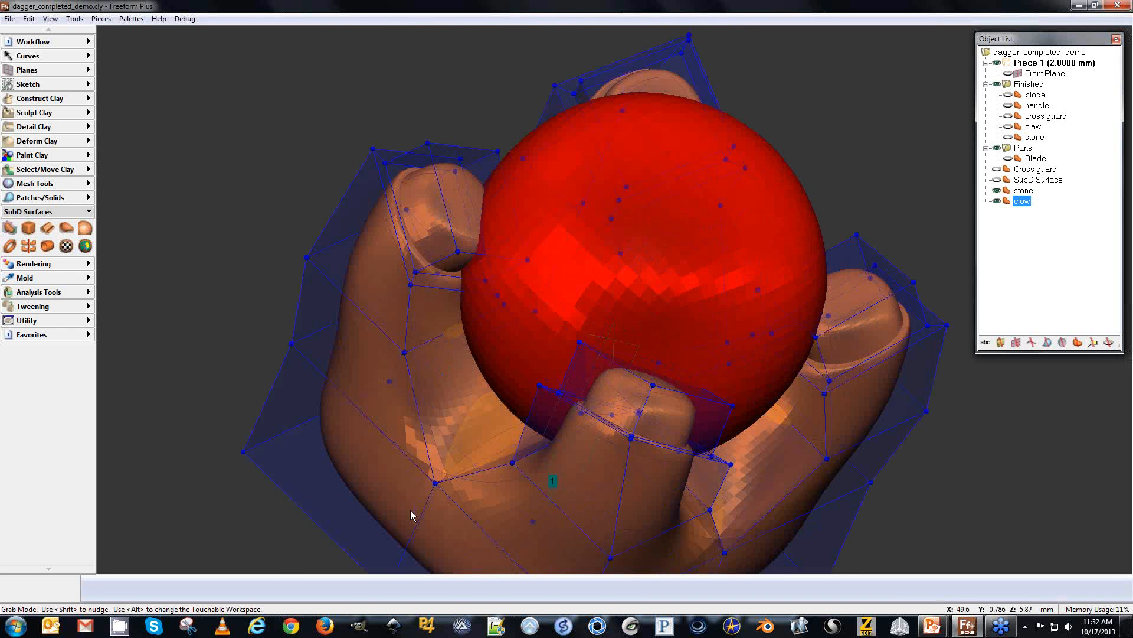
pyautogui.press('space')
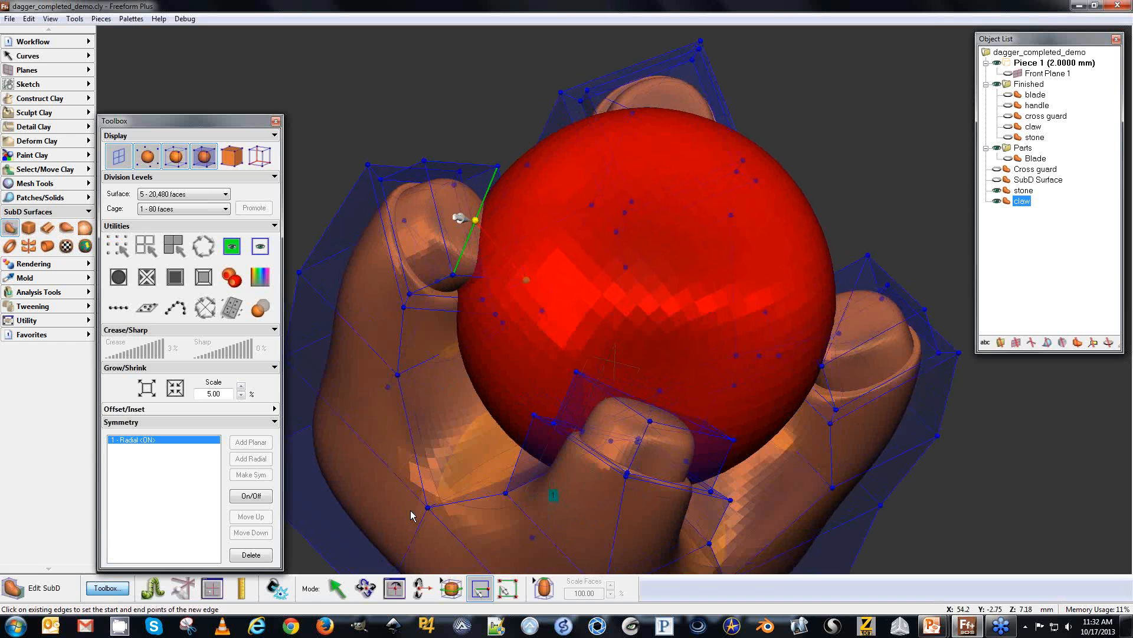
pyautogui.click(475, 220)
pyautogui.click(424, 160)
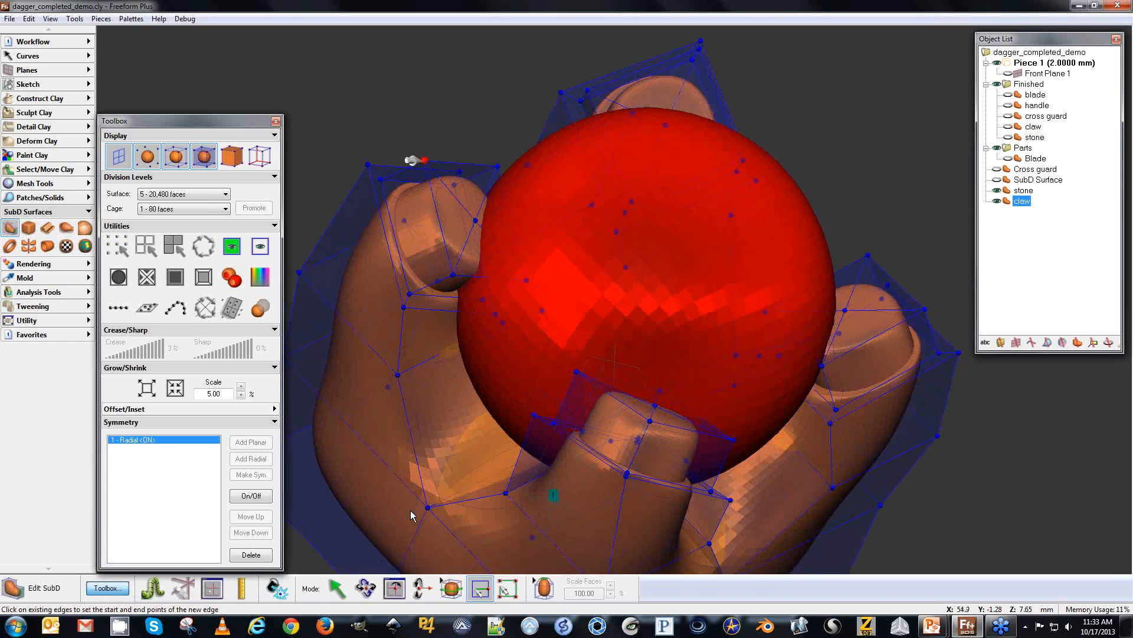
pyautogui.click(337, 588)
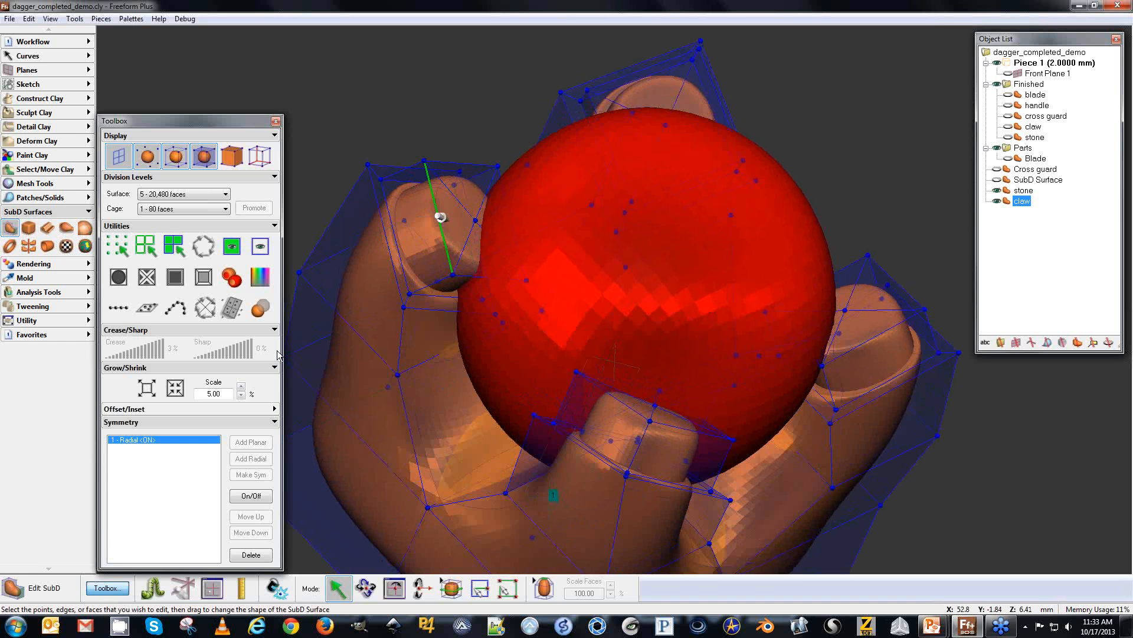
# Pull the added point out over the stone to form a pointed nail and set its sharpness to 38%.
pyautogui.click(476, 220)
pyautogui.moveTo(466, 213); pyautogui.dragTo(546, 184)
pyautogui.click(243, 348)
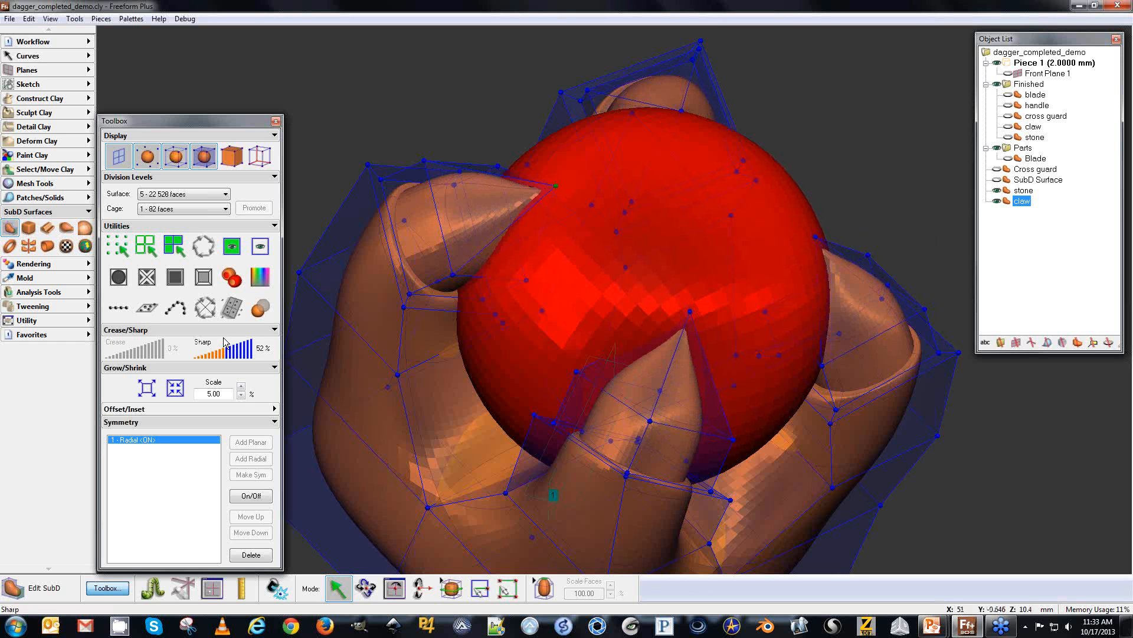
pyautogui.moveTo(224, 341); pyautogui.dragTo(217, 339)
# Pull the point on the prong's outer bend outward to form a knuckle.
pyautogui.press('space')
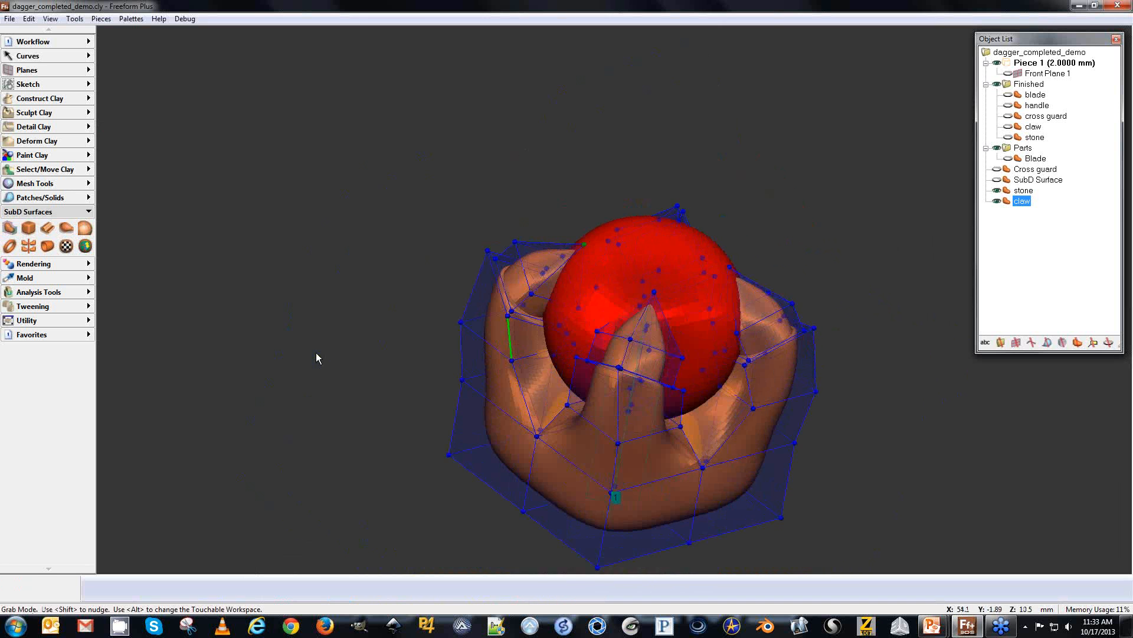
pyautogui.press('space')
pyautogui.press('space')
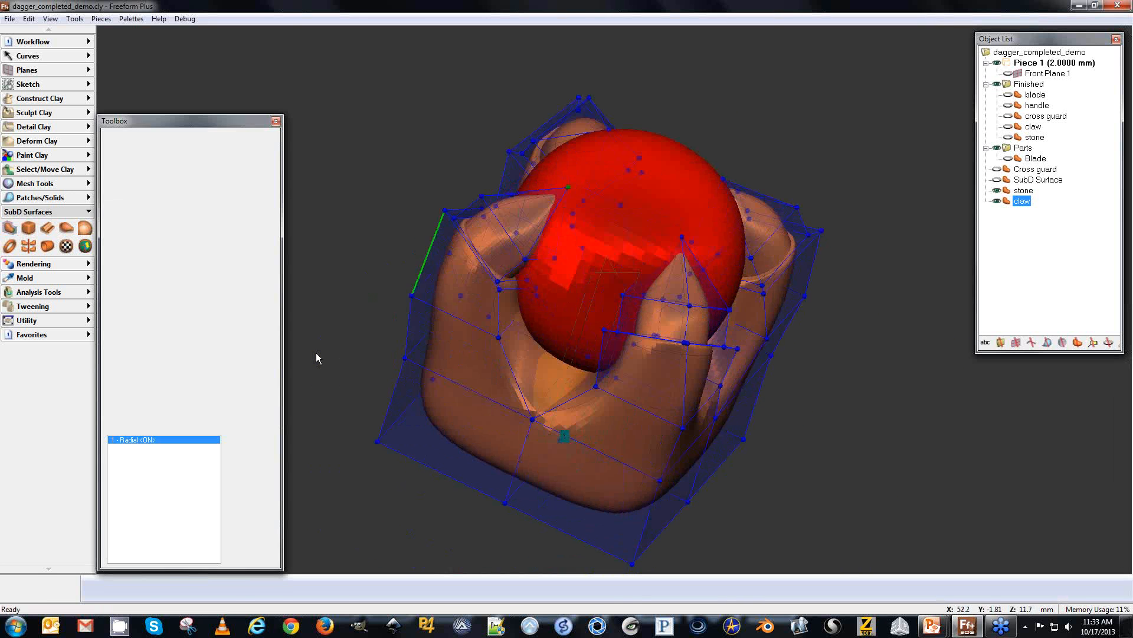
pyautogui.press('space')
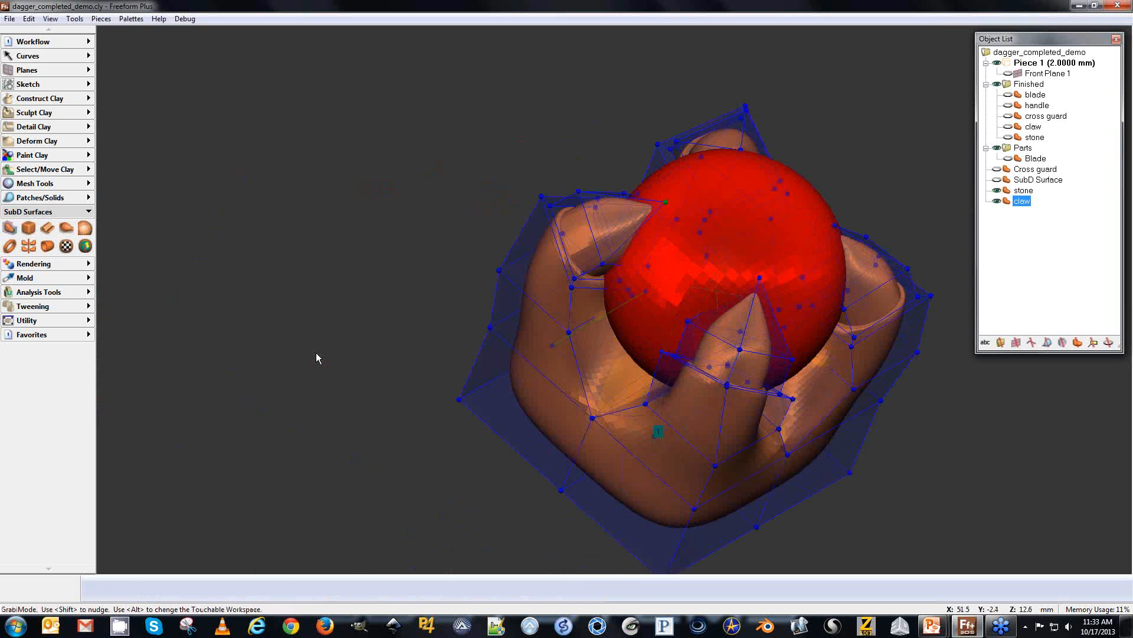
pyautogui.press('space')
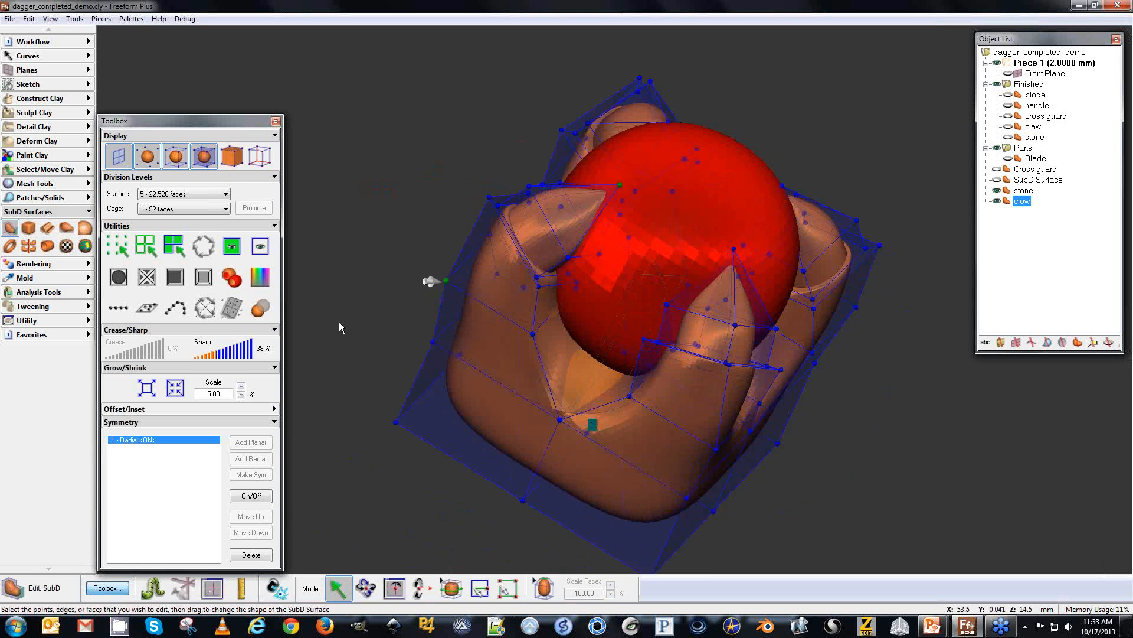
pyautogui.moveTo(446, 280); pyautogui.dragTo(416, 280)
# Move the corner points of the claw's base inward towards the radial axis to round the base.
pyautogui.press('space')
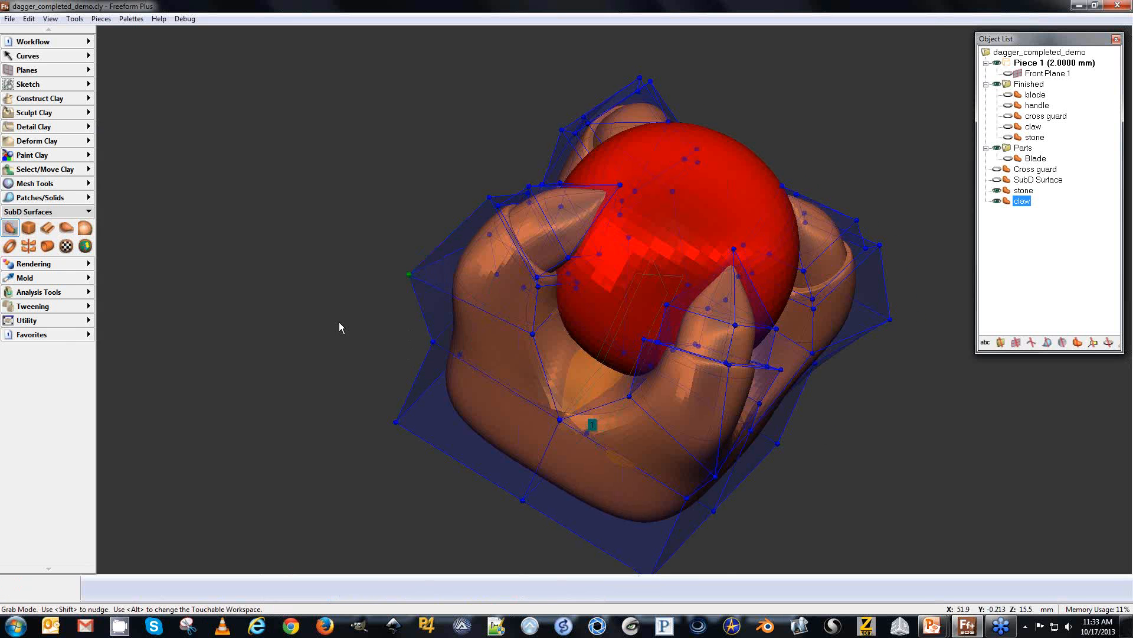
pyautogui.press('space')
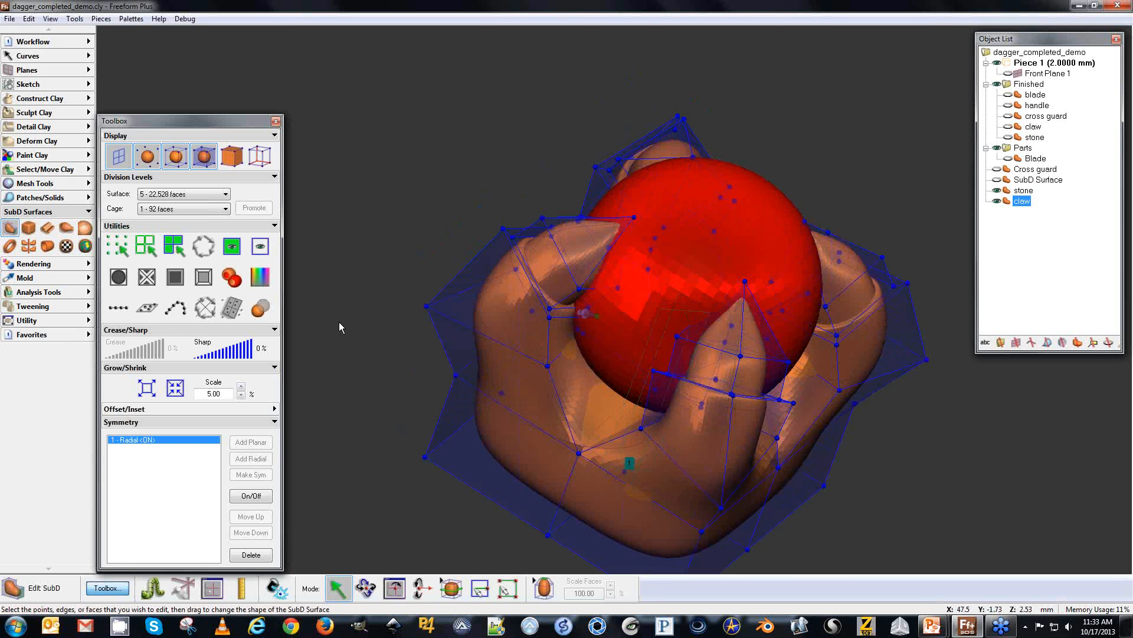
pyautogui.press('space')
pyautogui.press('space')
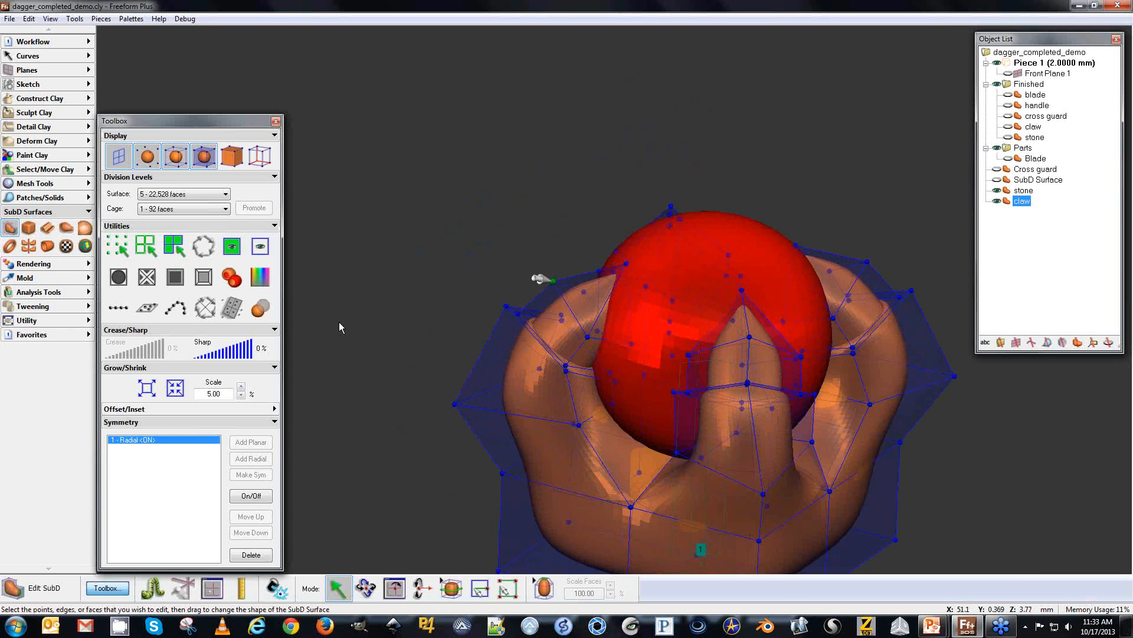
pyautogui.press('space')
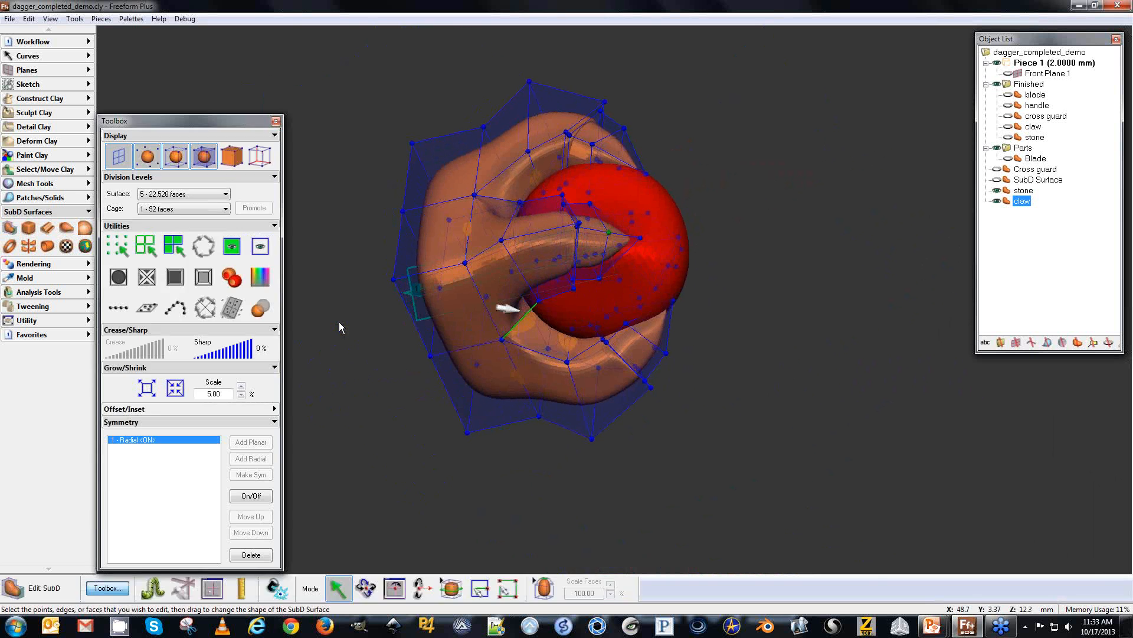
pyautogui.press('space')
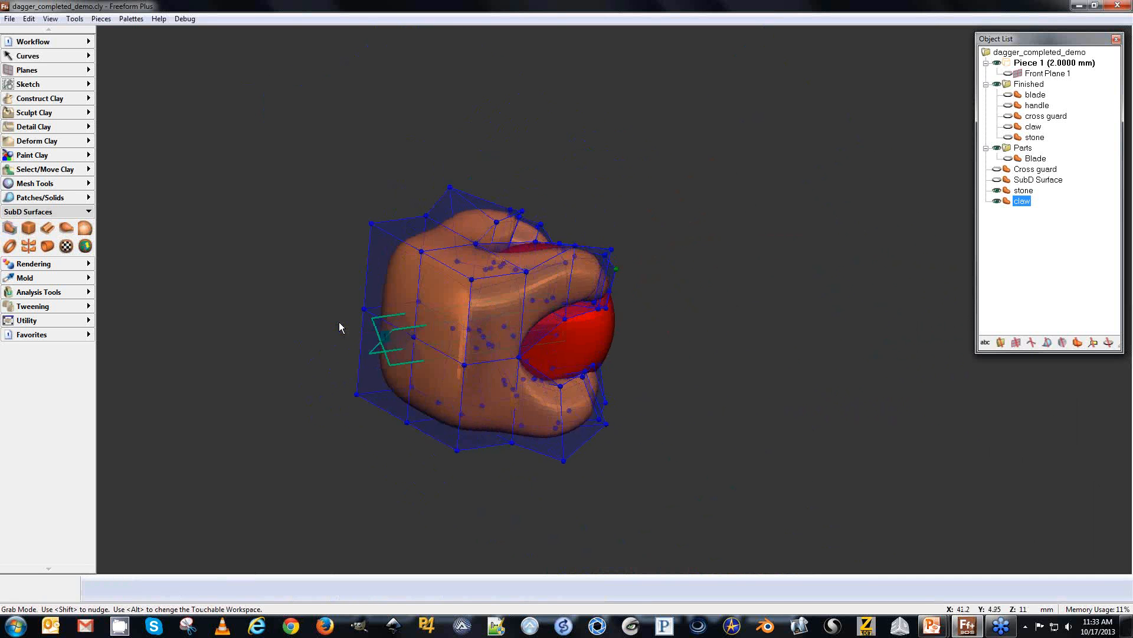
pyautogui.press('space')
pyautogui.press('space')
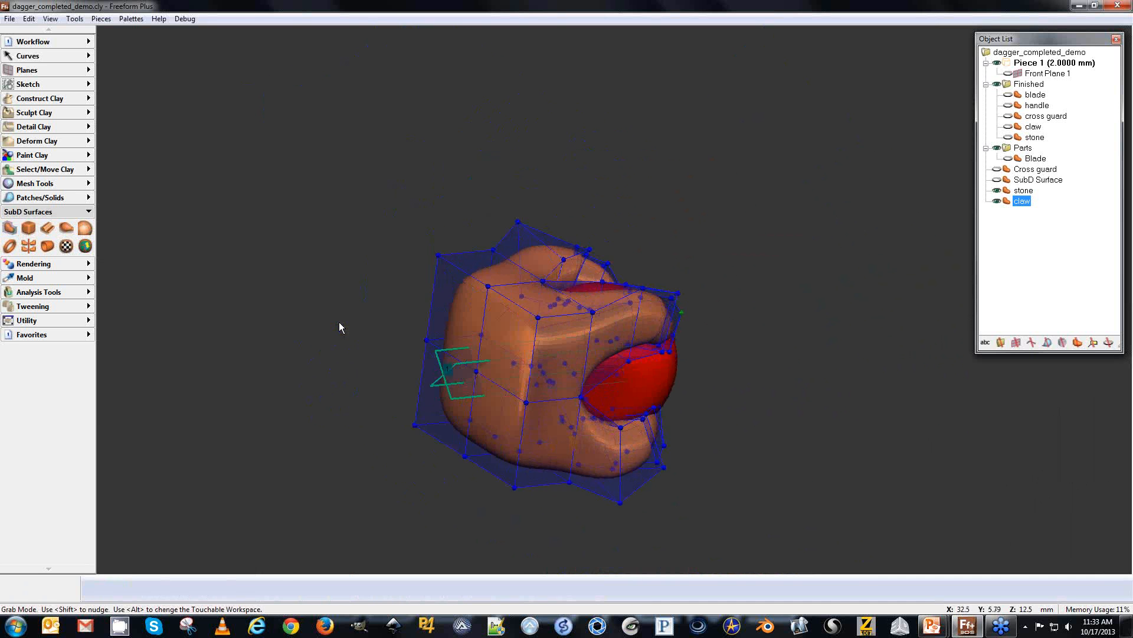
pyautogui.press('space')
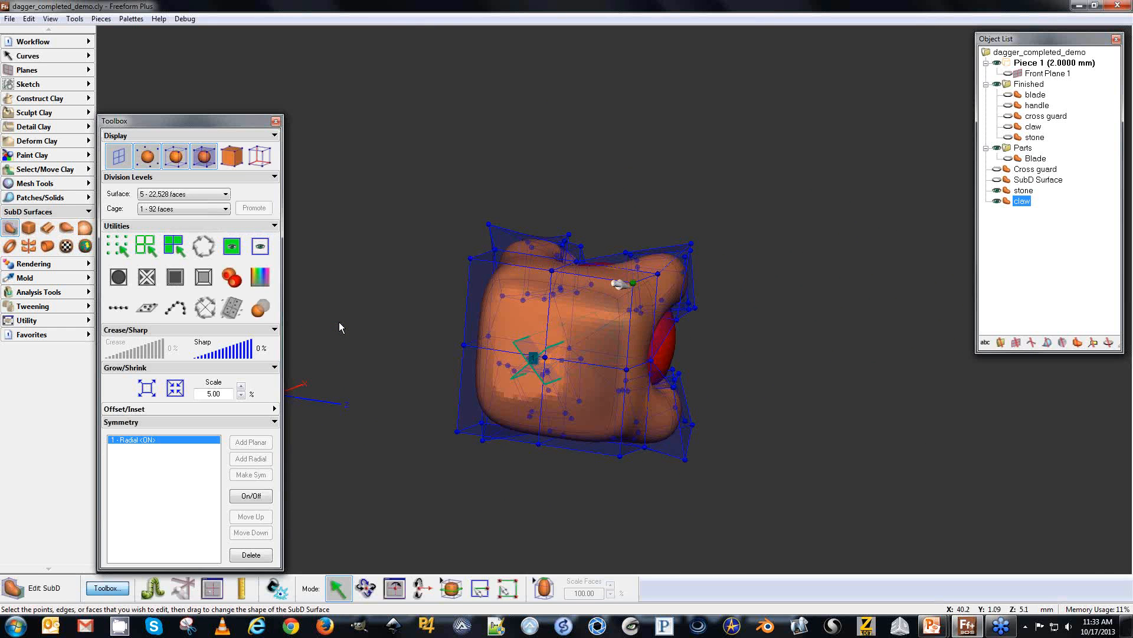
pyautogui.moveTo(618, 293); pyautogui.dragTo(602, 302)
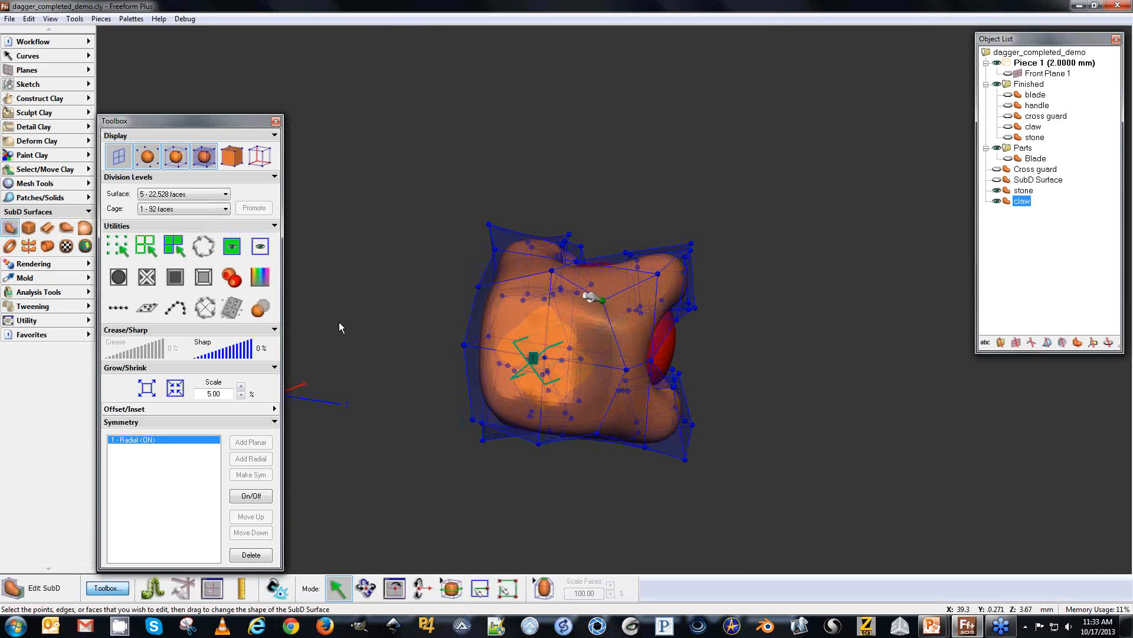
# Select all the points at the claw's base end and flatten them onto one plane.
pyautogui.press('space')
pyautogui.press('space')
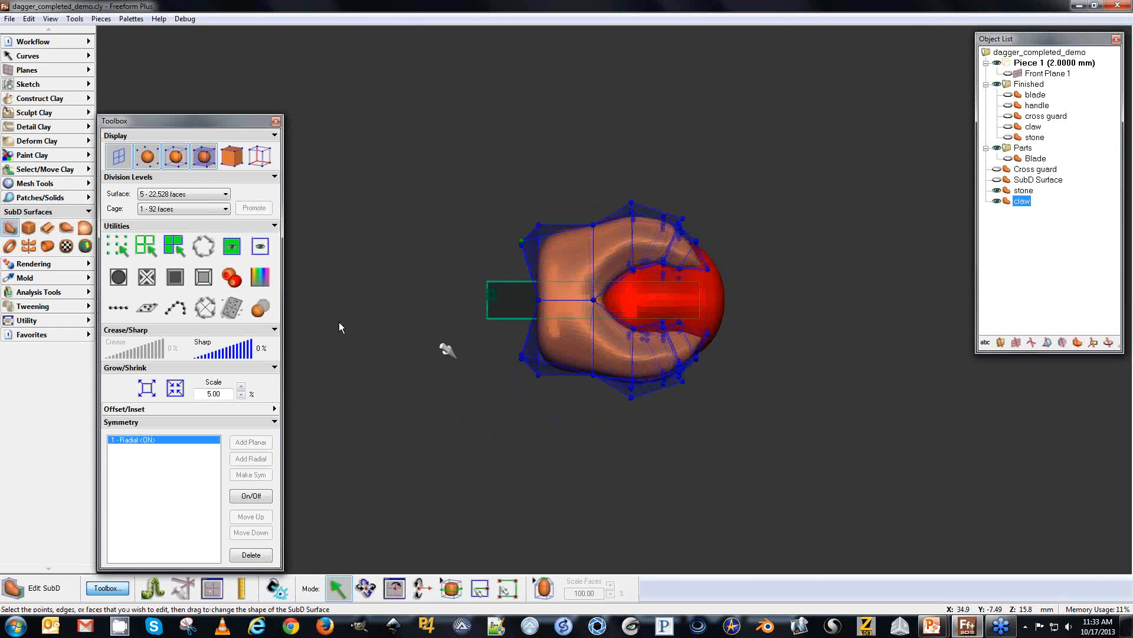
pyautogui.moveTo(479, 184); pyautogui.dragTo(543, 423)
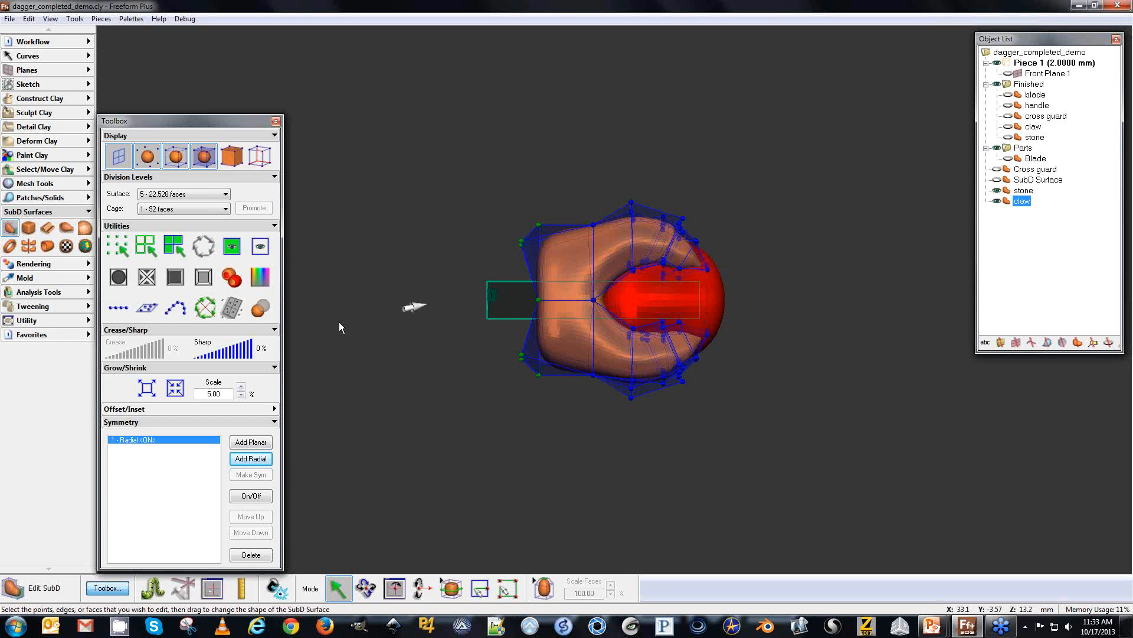
pyautogui.click(147, 308)
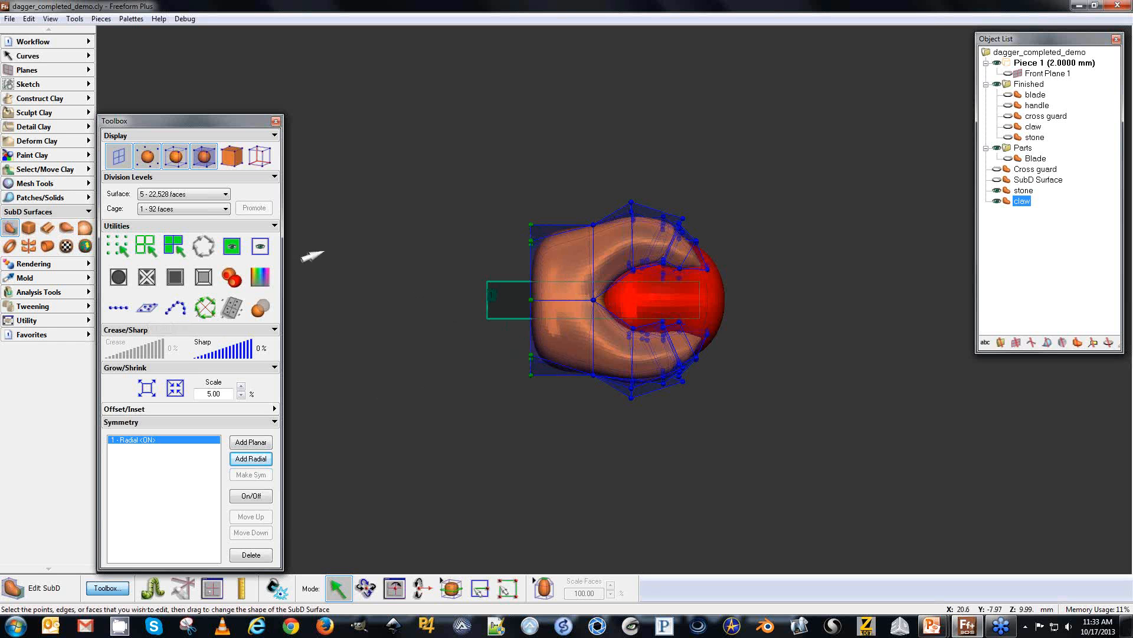
# Extrude the claw's base faces away from the stone, then set their crease to 46% and sharpness to 20%.
pyautogui.click(545, 590)
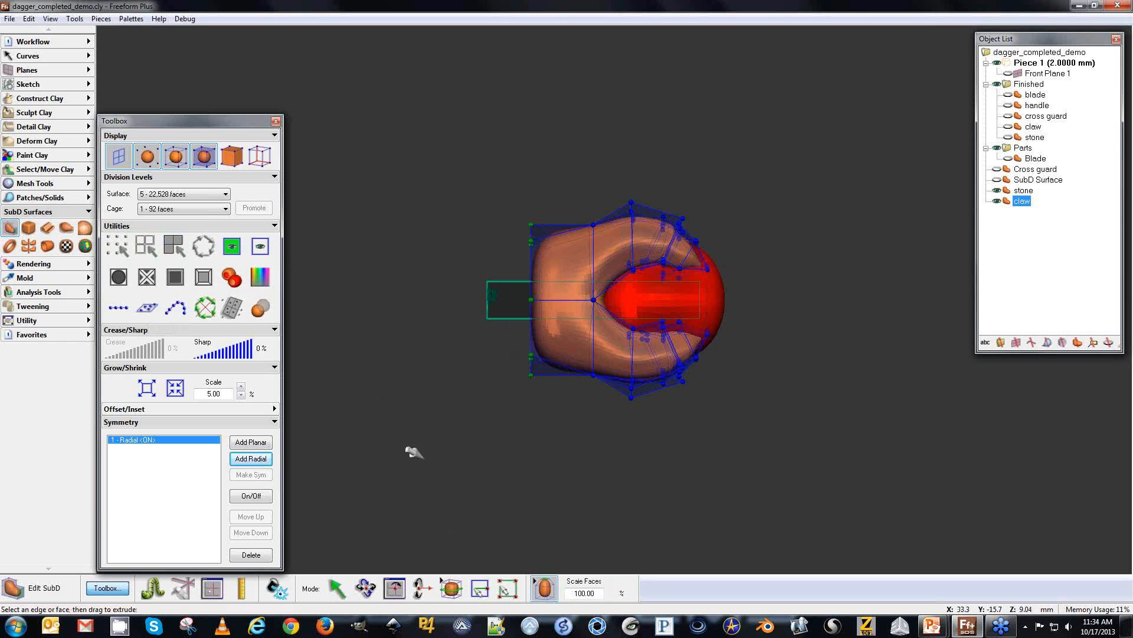
pyautogui.moveTo(426, 259); pyautogui.dragTo(447, 204, button='middle')
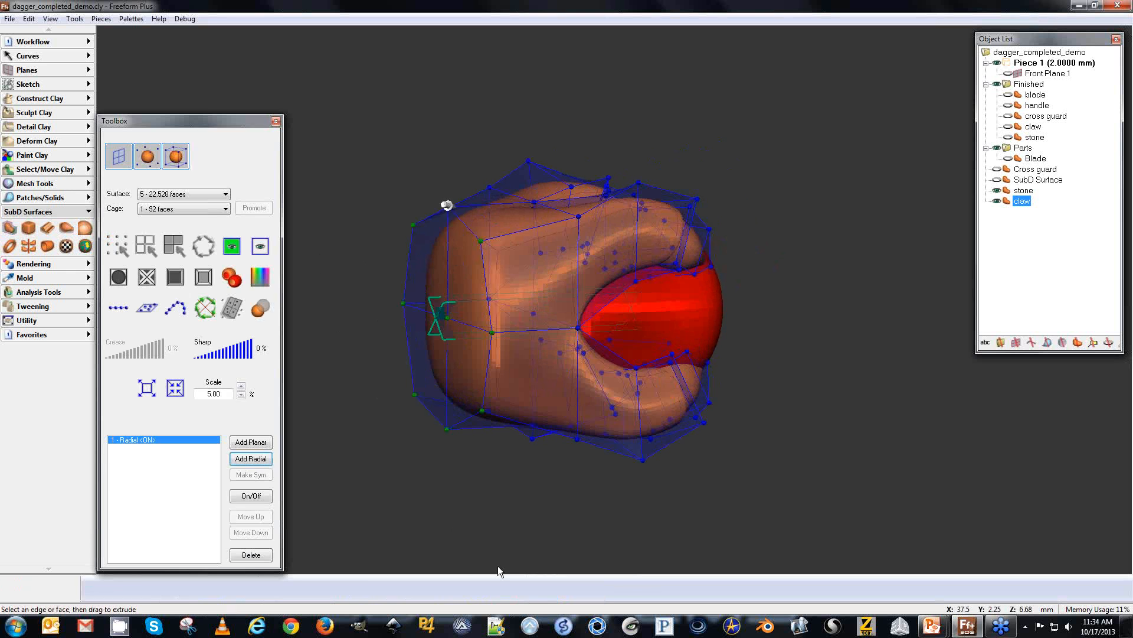
pyautogui.moveTo(447, 205); pyautogui.dragTo(440, 263)
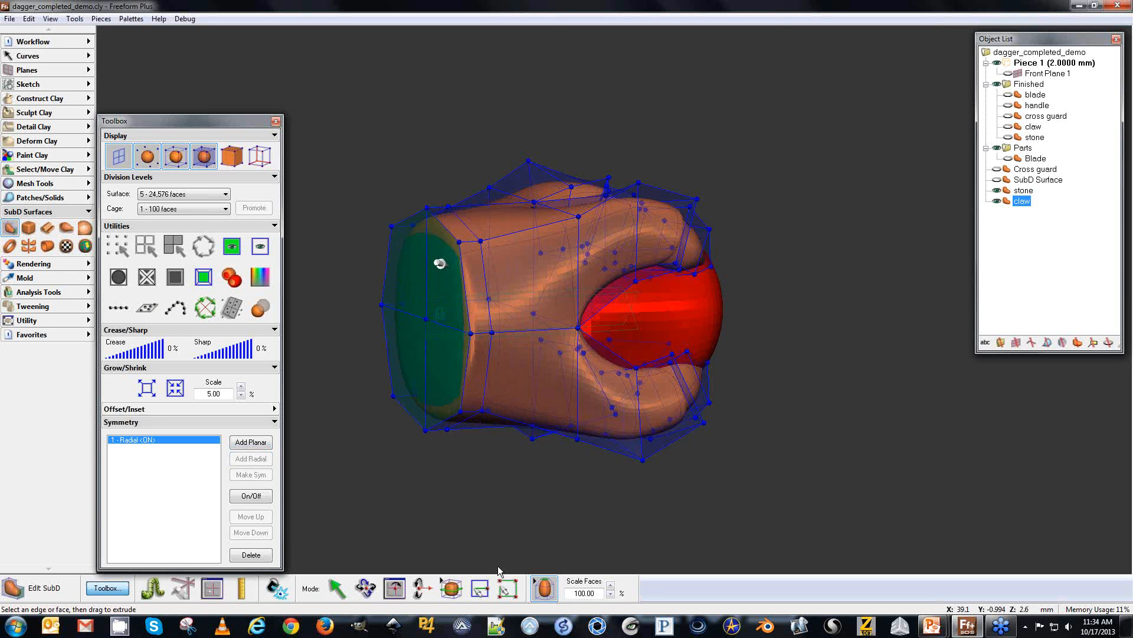
pyautogui.click(147, 353)
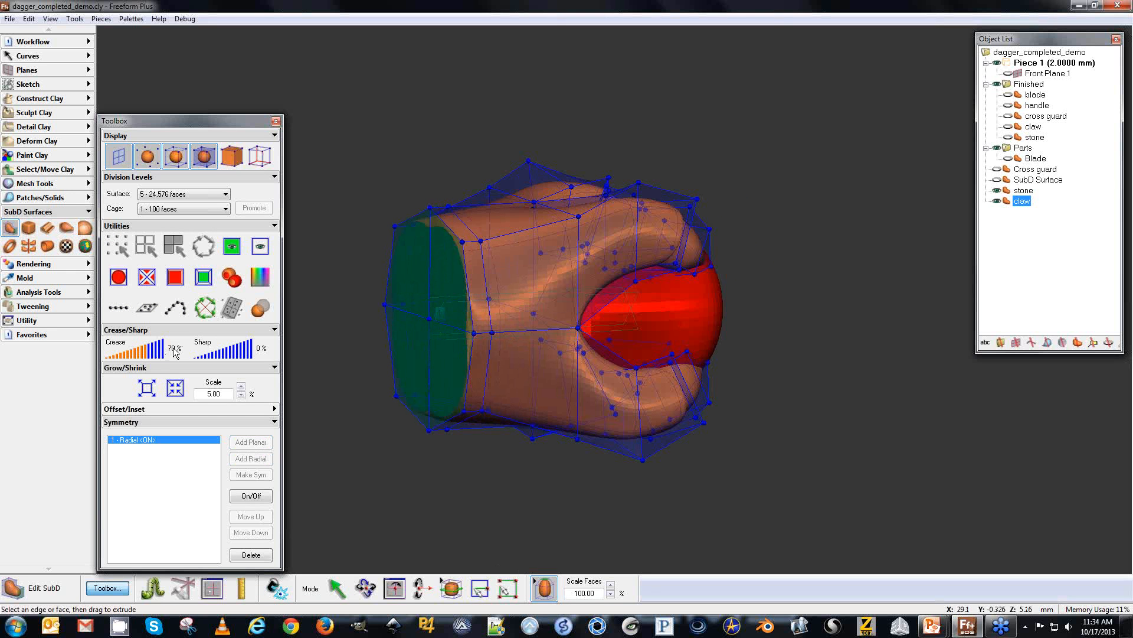
pyautogui.click(142, 353)
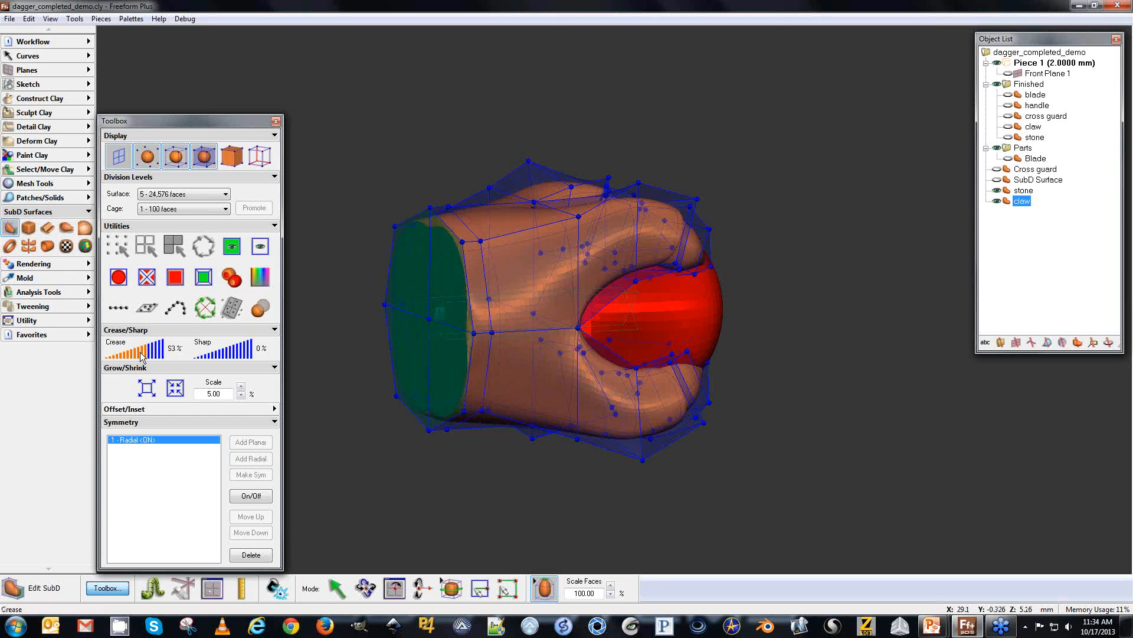
pyautogui.click(218, 354)
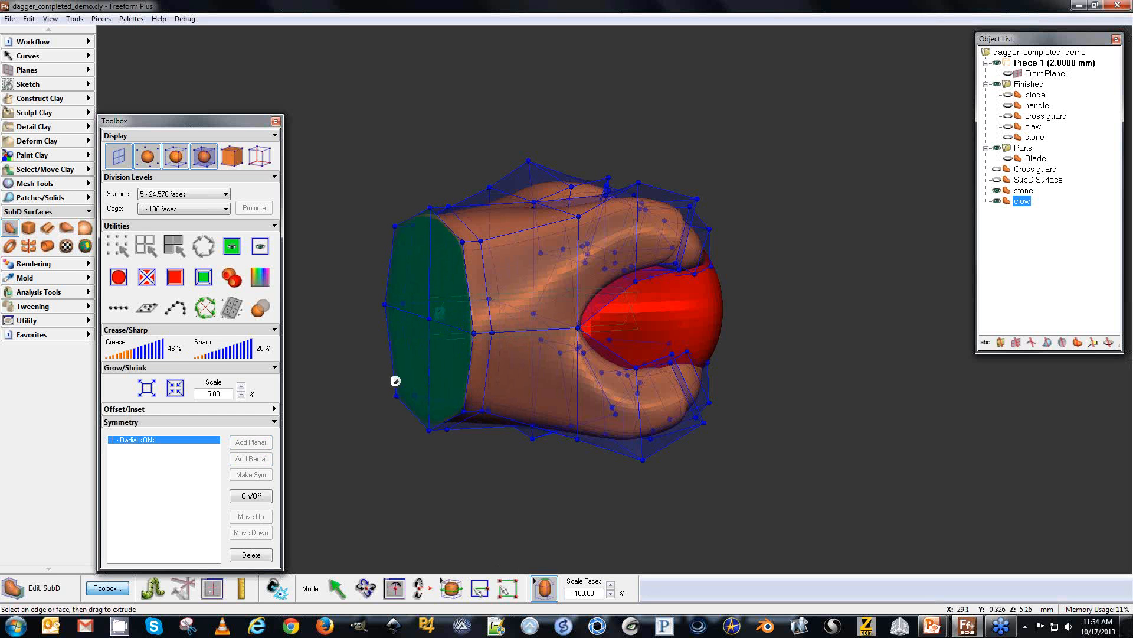
# Show the finished handle to compare it with the claw's base.
pyautogui.press('space')
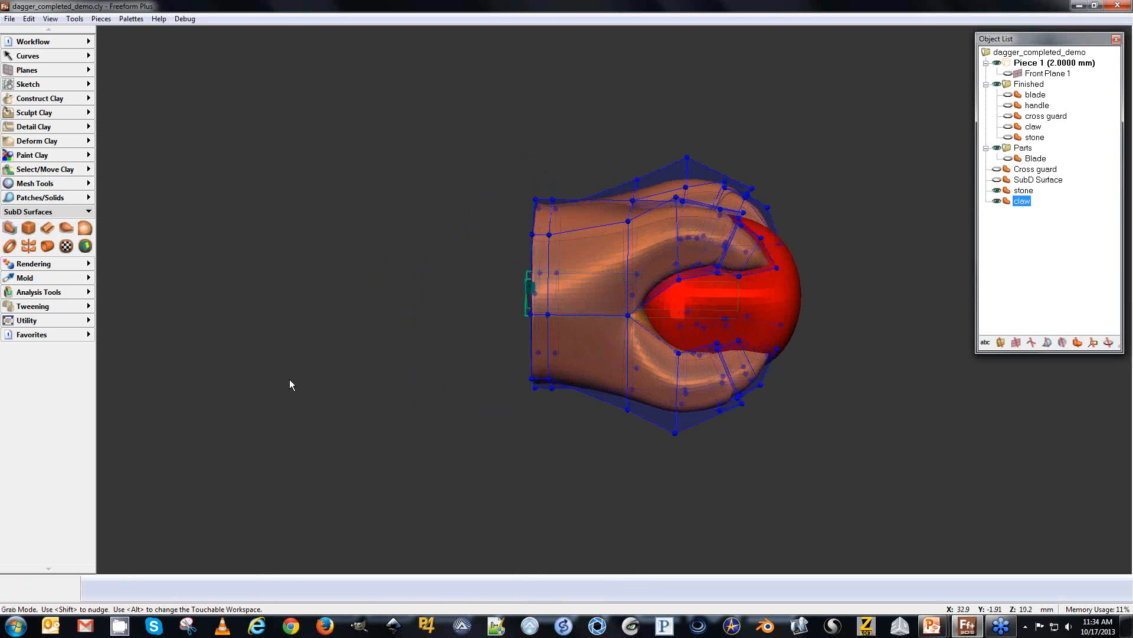
pyautogui.press('space')
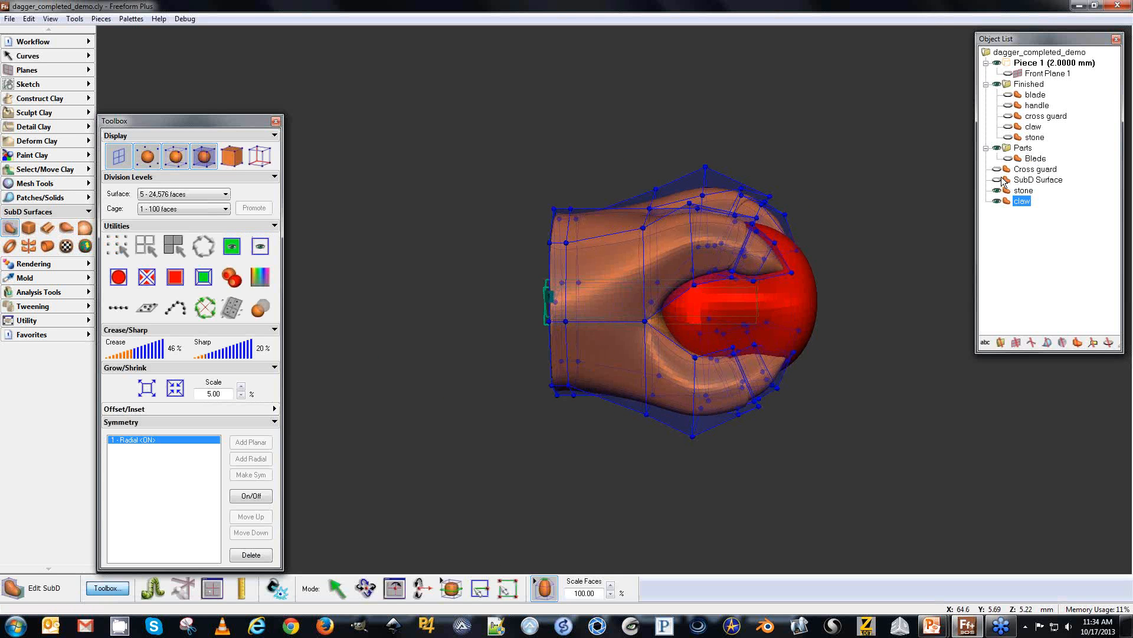
pyautogui.click(1009, 106)
pyautogui.press('space')
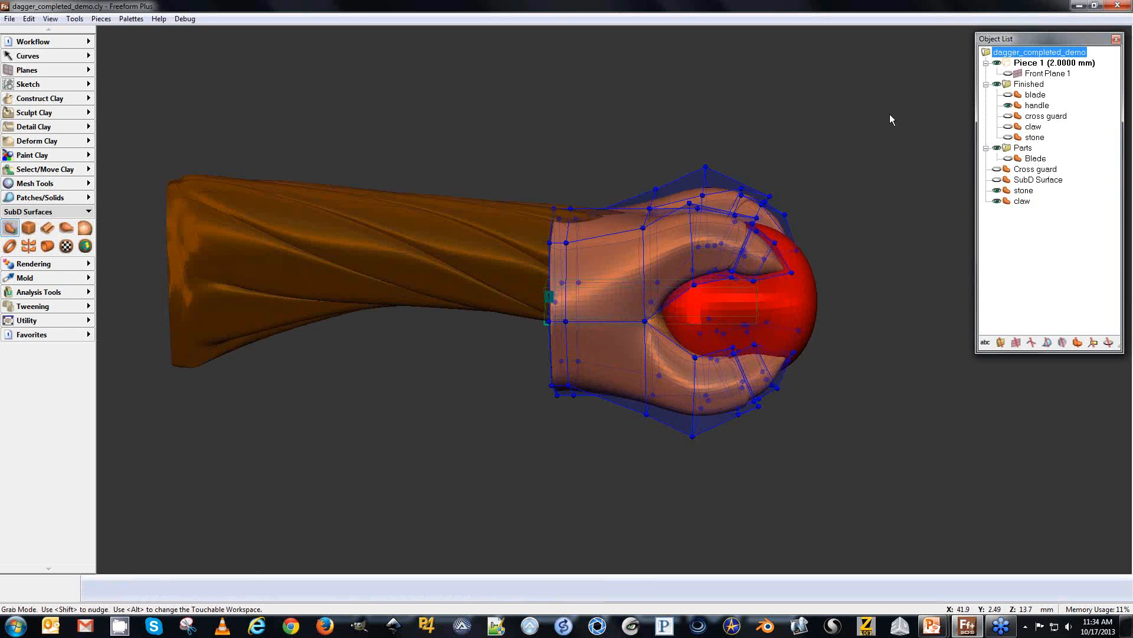
pyautogui.press('space')
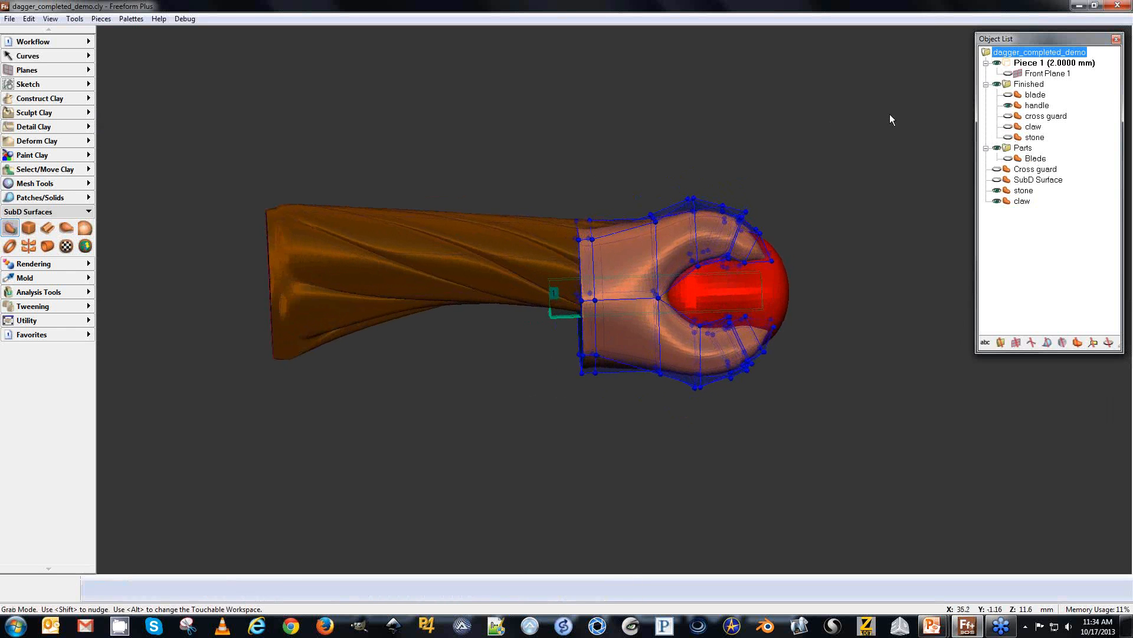
# Reopen the claw for editing and select both end rings of points at its base, with axis-constrained movement on.
pyautogui.click(336, 588)
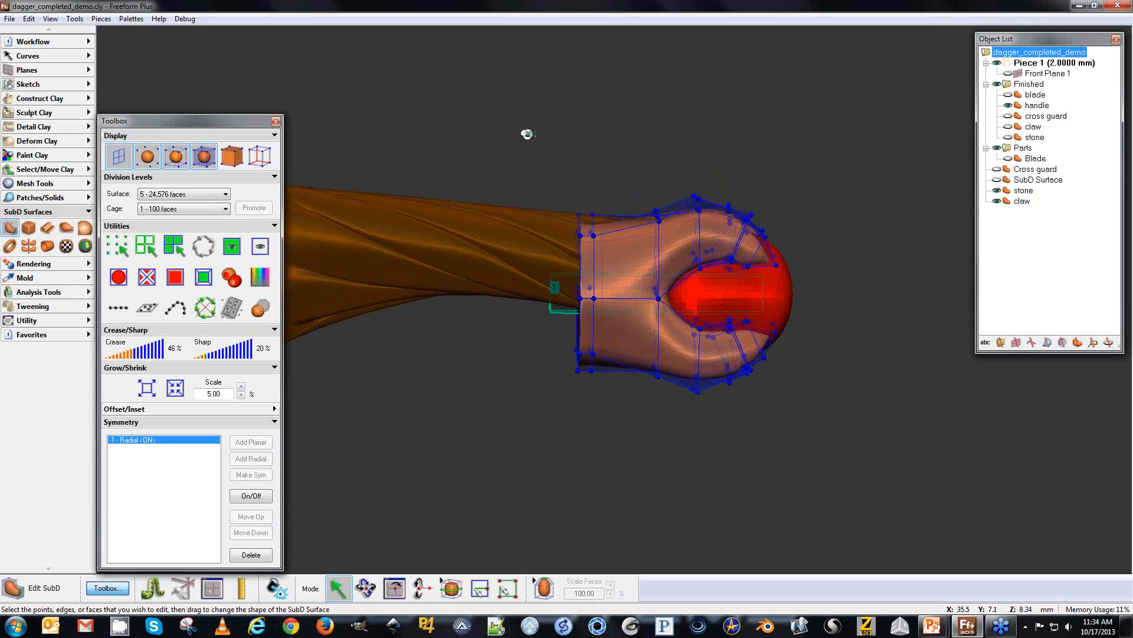
pyautogui.moveTo(527, 132); pyautogui.dragTo(588, 337)
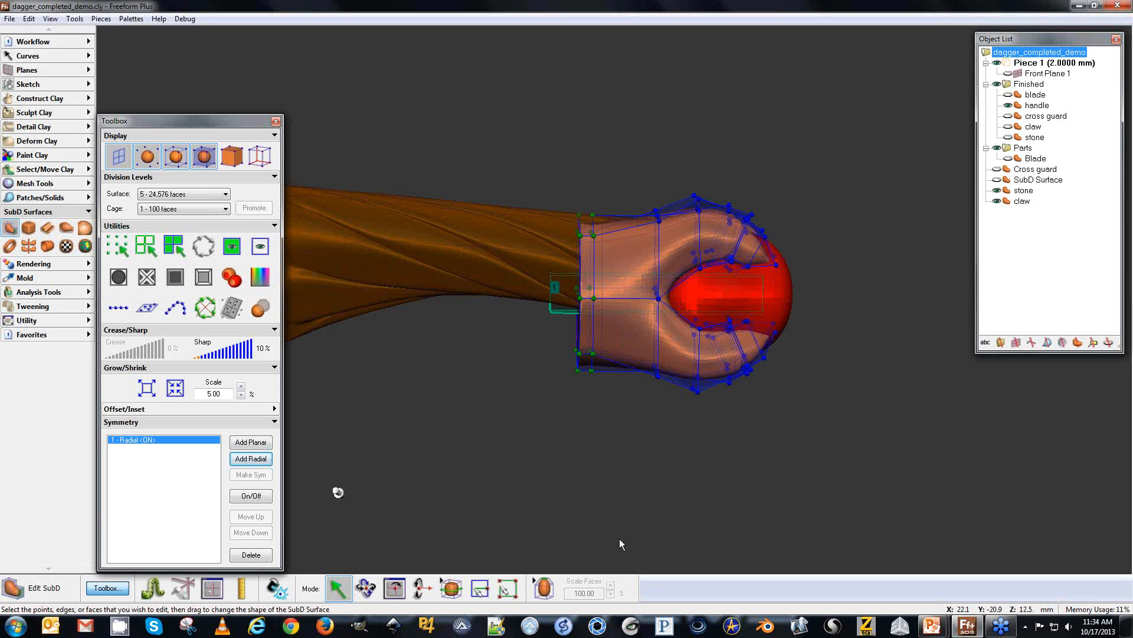
pyautogui.press('n')
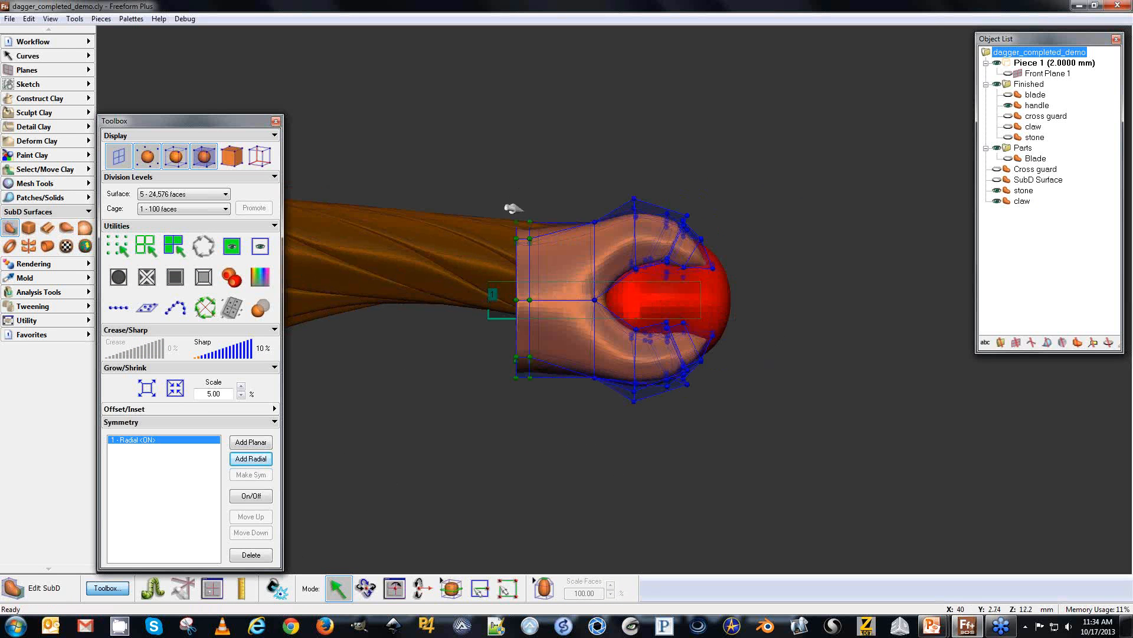
pyautogui.press('x')
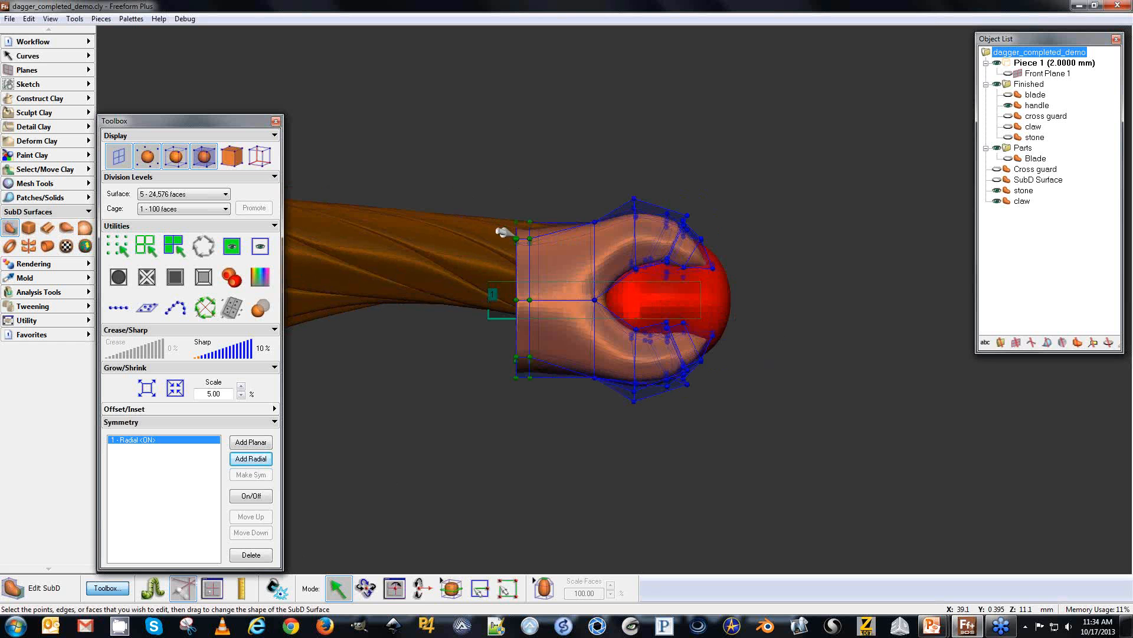
# Turn off the claw's radial symmetry and move the selected base points upward to line up with the end of the handle.
pyautogui.moveTo(515, 238); pyautogui.dragTo(515, 222)
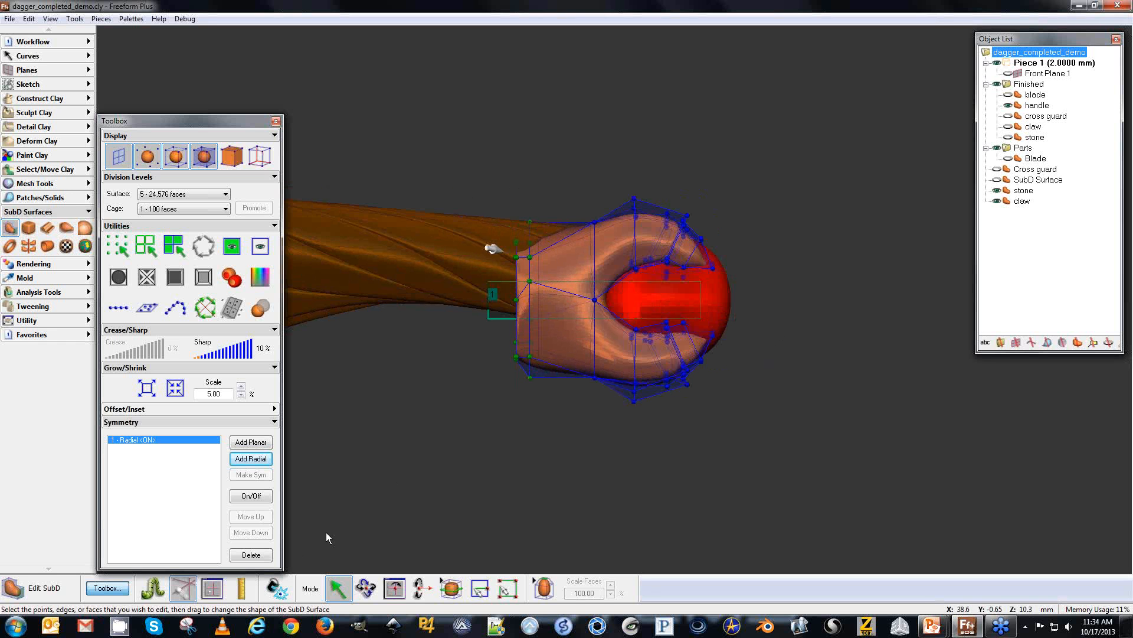
pyautogui.hotkey('ctrl', 'z')
pyautogui.click(156, 441)
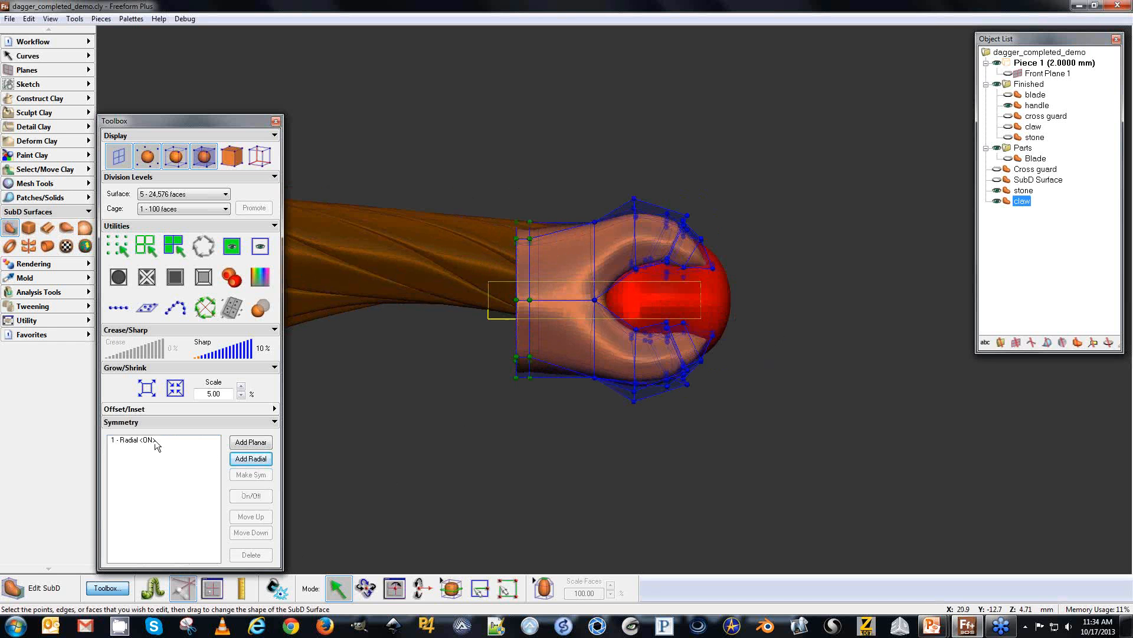
pyautogui.click(148, 441)
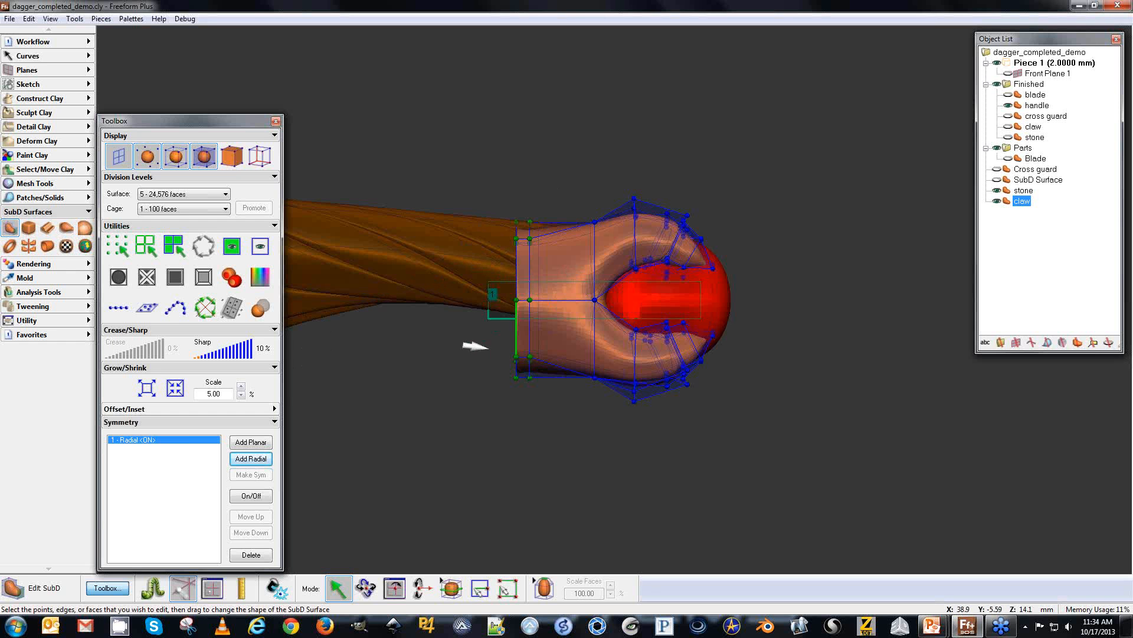
pyautogui.click(251, 496)
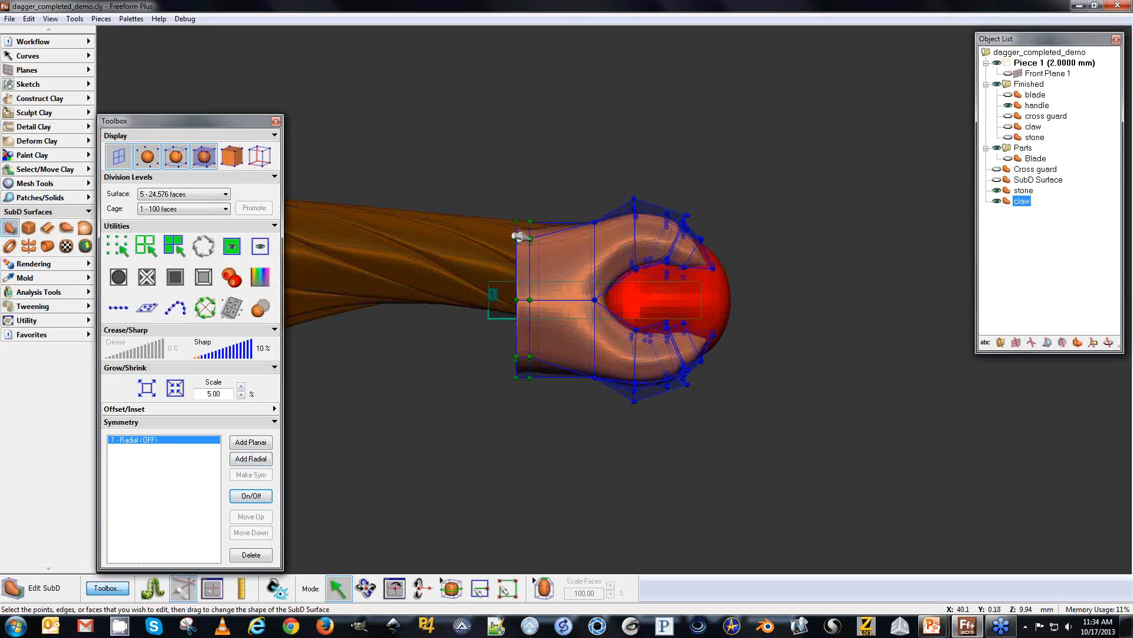
pyautogui.moveTo(517, 235); pyautogui.dragTo(514, 213)
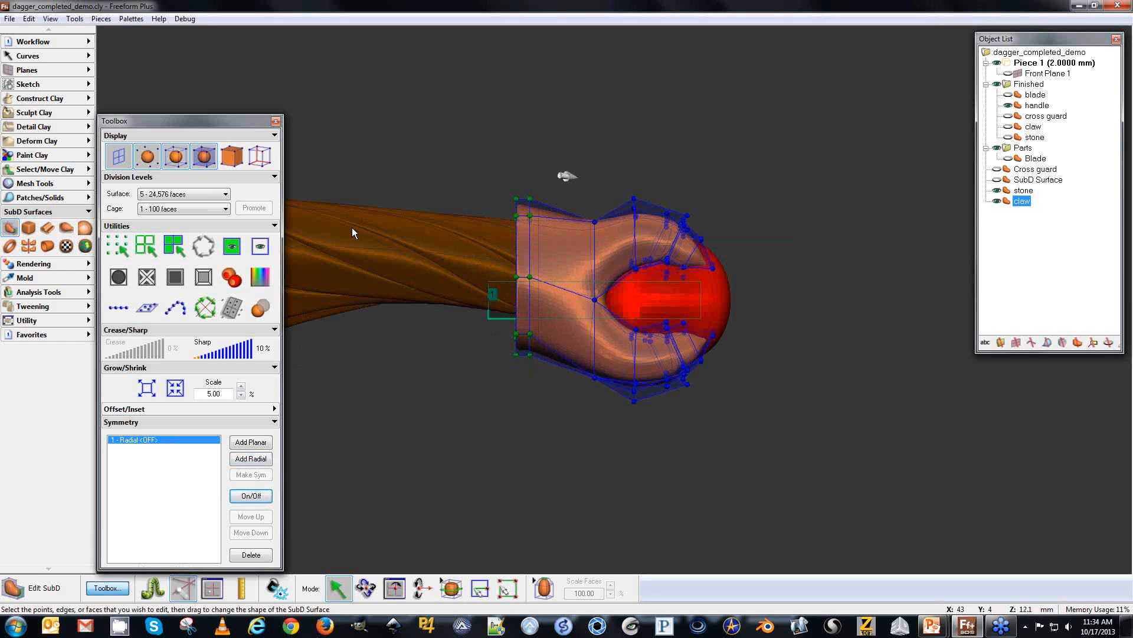
# Select the ring of points between the claw's base and its prongs and move it slightly upward.
pyautogui.moveTo(590, 354); pyautogui.dragTo(597, 408)
pyautogui.click(597, 408)
pyautogui.click(591, 298)
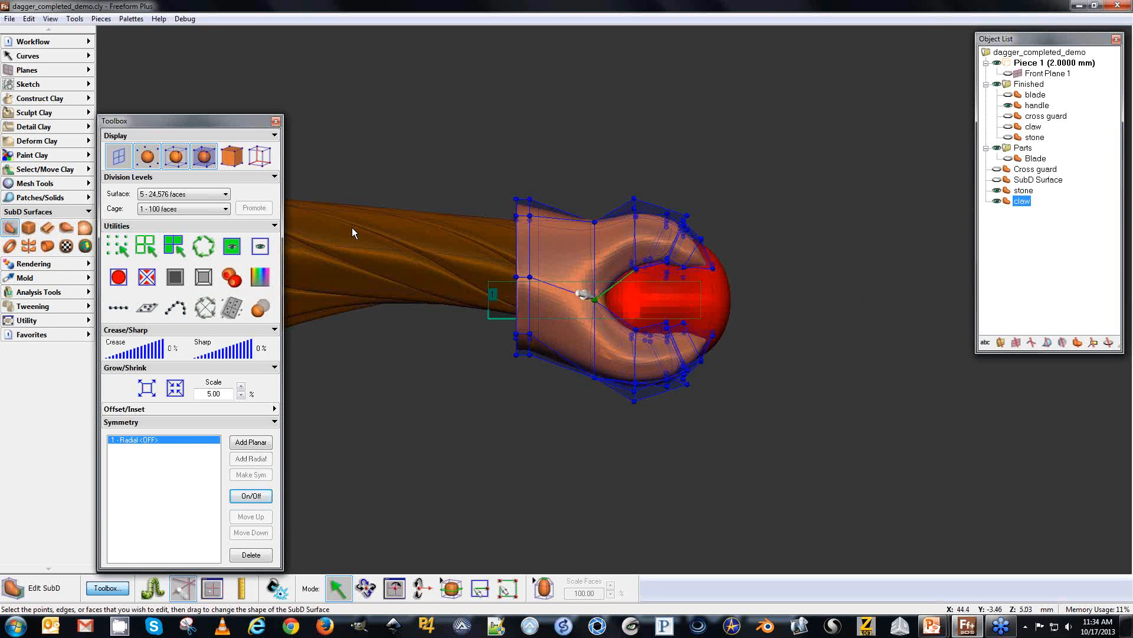
pyautogui.click(577, 215)
pyautogui.moveTo(591, 160); pyautogui.dragTo(598, 404)
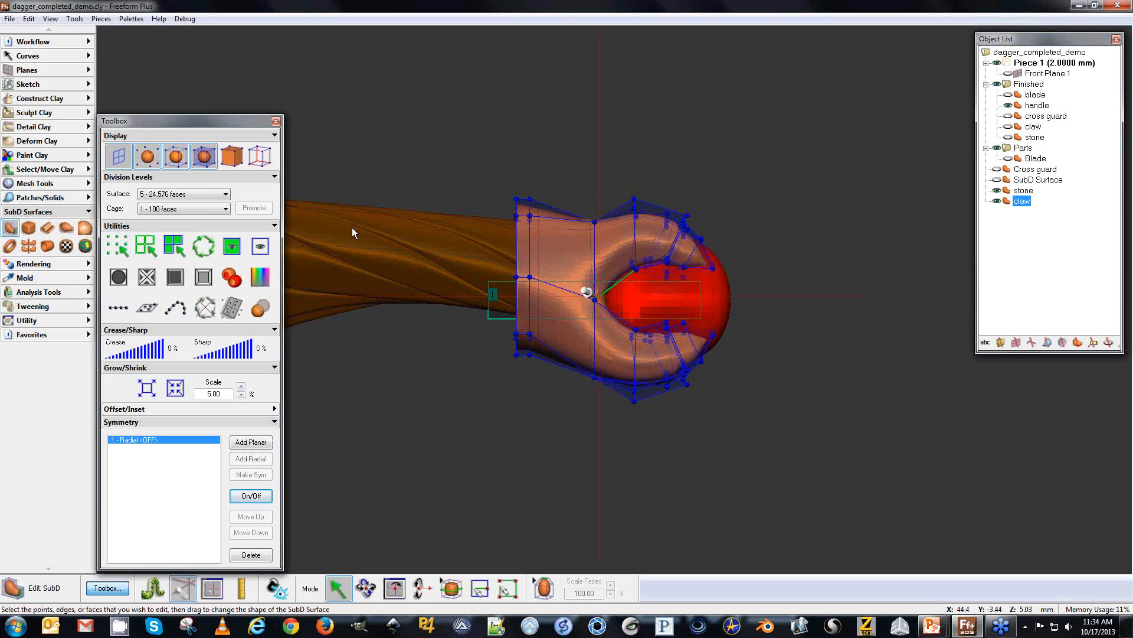
pyautogui.moveTo(579, 167); pyautogui.dragTo(583, 293)
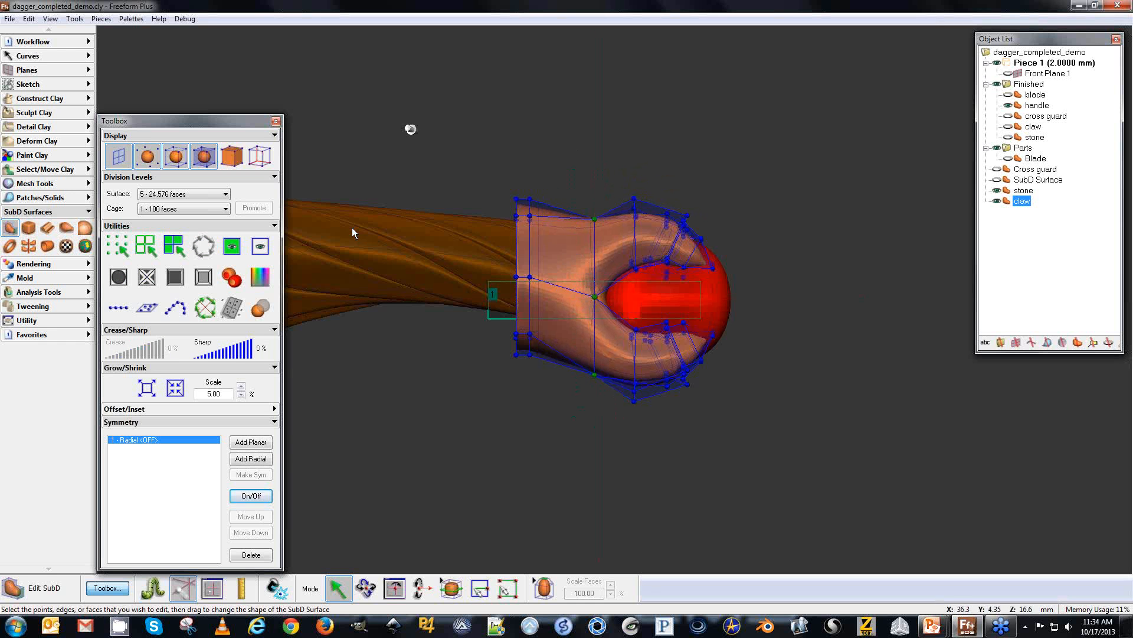
# Shrink the points at the claw's base in 5% steps and move them upward to fit the handle's end.
pyautogui.moveTo(413, 127); pyautogui.dragTo(558, 416)
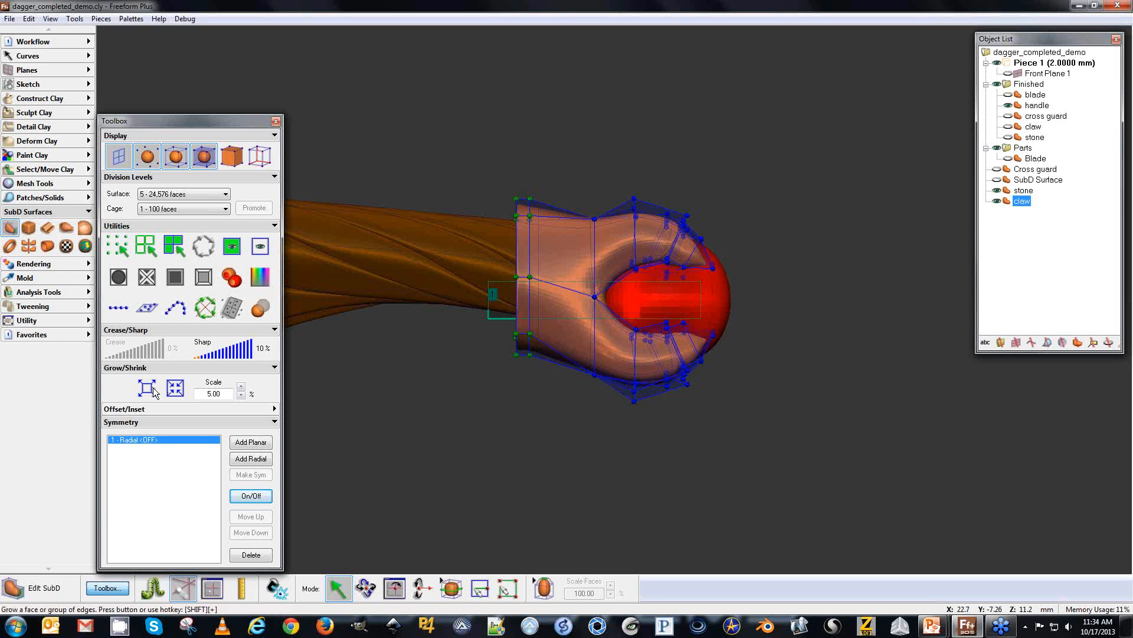
pyautogui.click(175, 388)
pyautogui.click(176, 388)
pyautogui.click(175, 388)
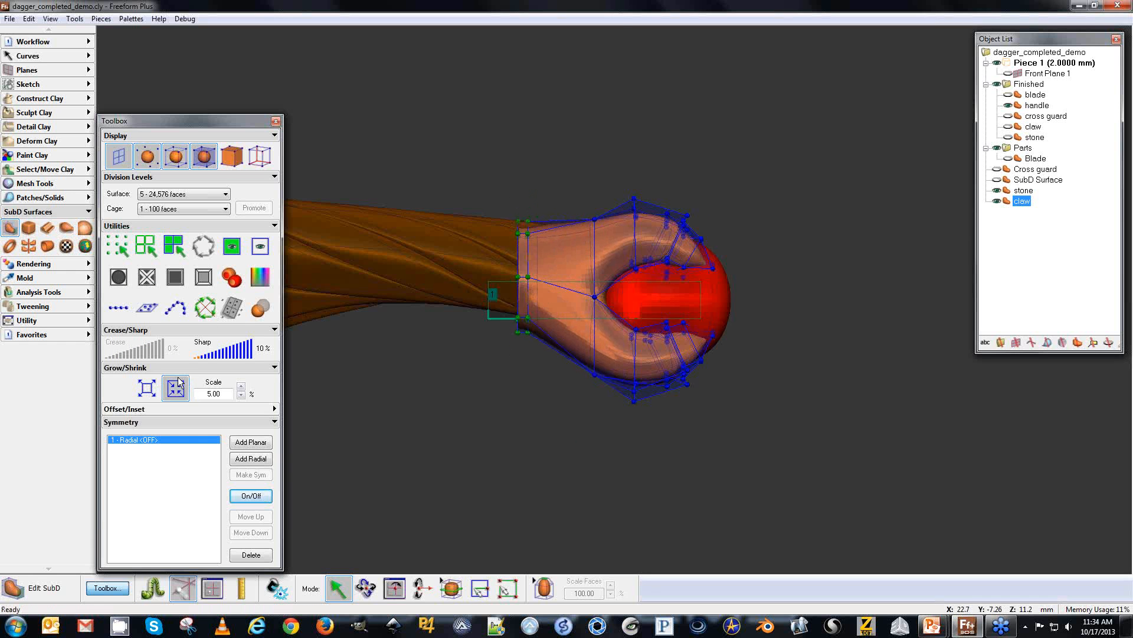
pyautogui.click(175, 387)
pyautogui.click(153, 389)
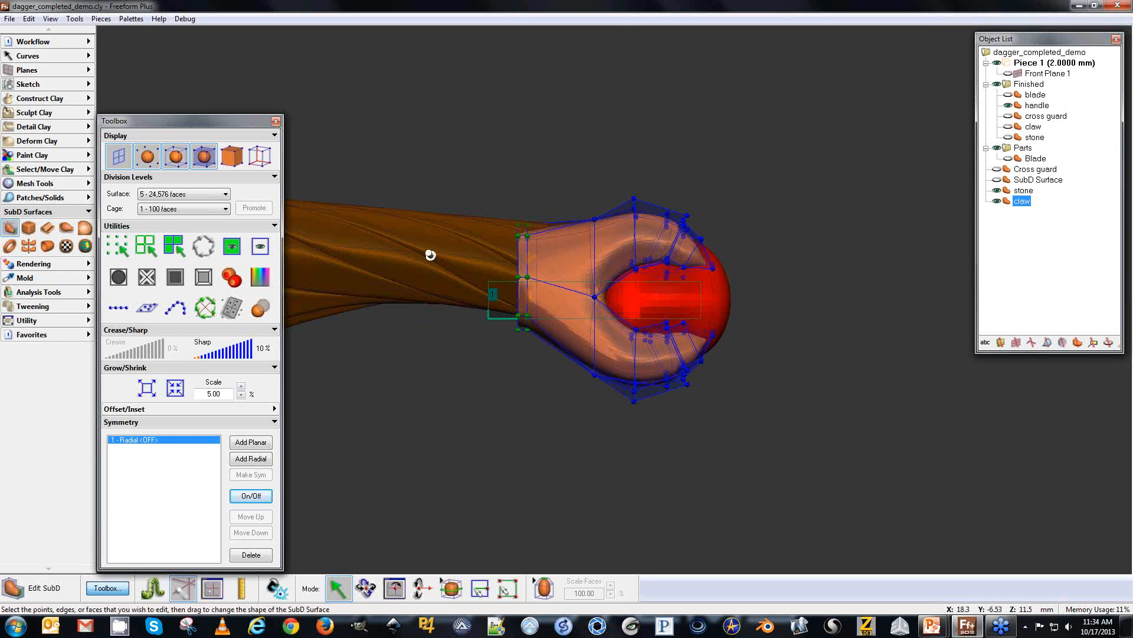
pyautogui.moveTo(517, 235); pyautogui.dragTo(517, 227)
pyautogui.click(1029, 262)
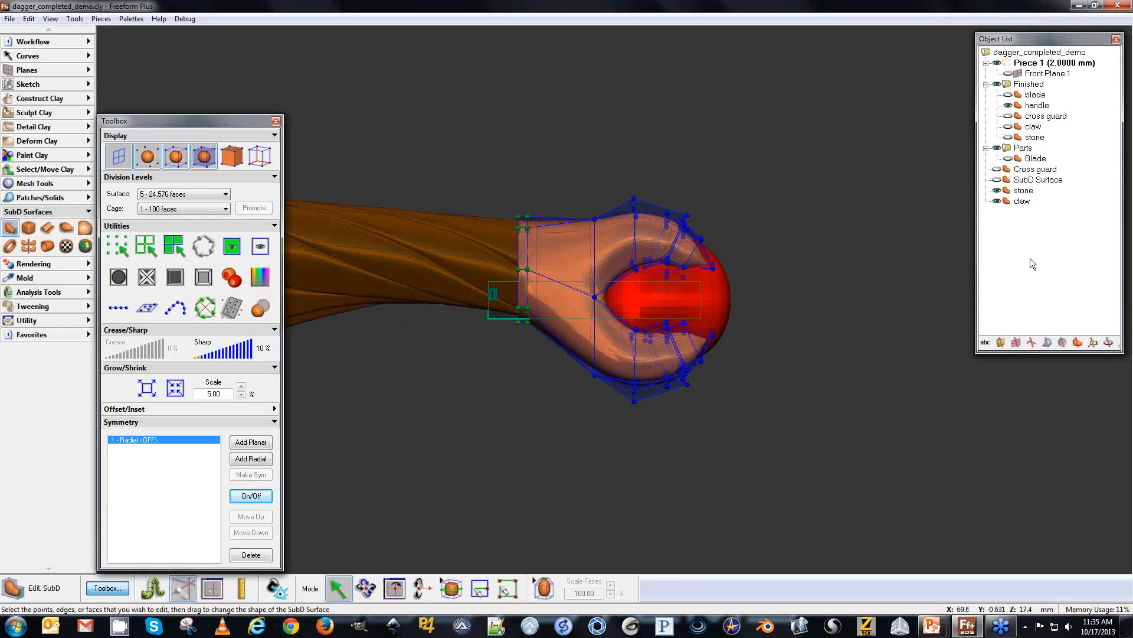
# Examine from several angles how the claw's base meets the handle and how the prongs grip the stone.
pyautogui.press('space')
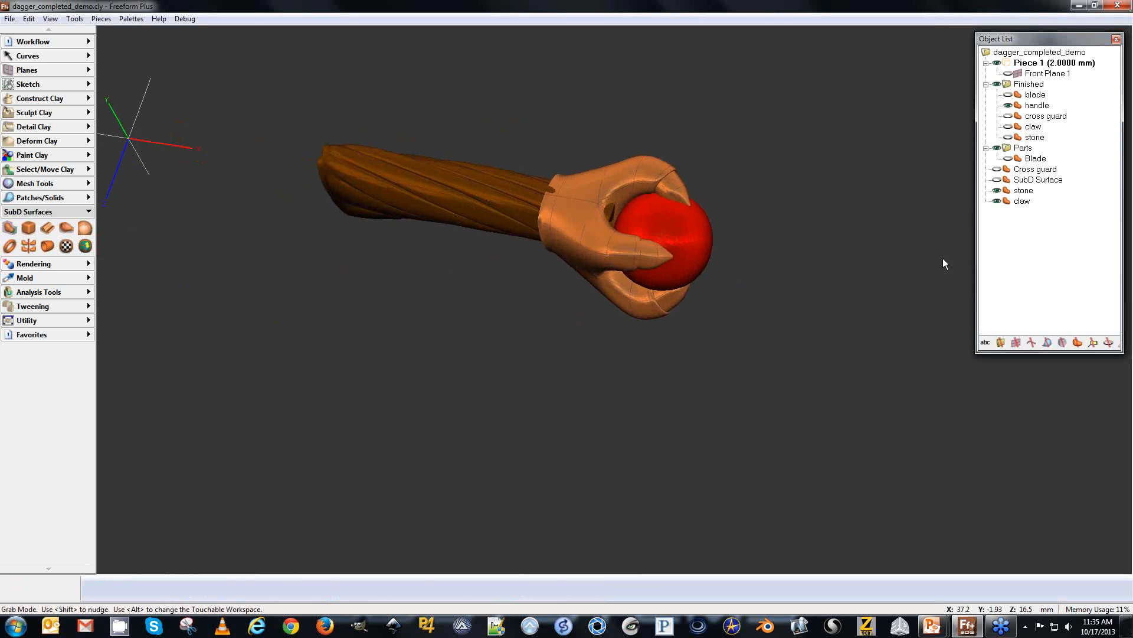
pyautogui.press('space')
pyautogui.press('space')
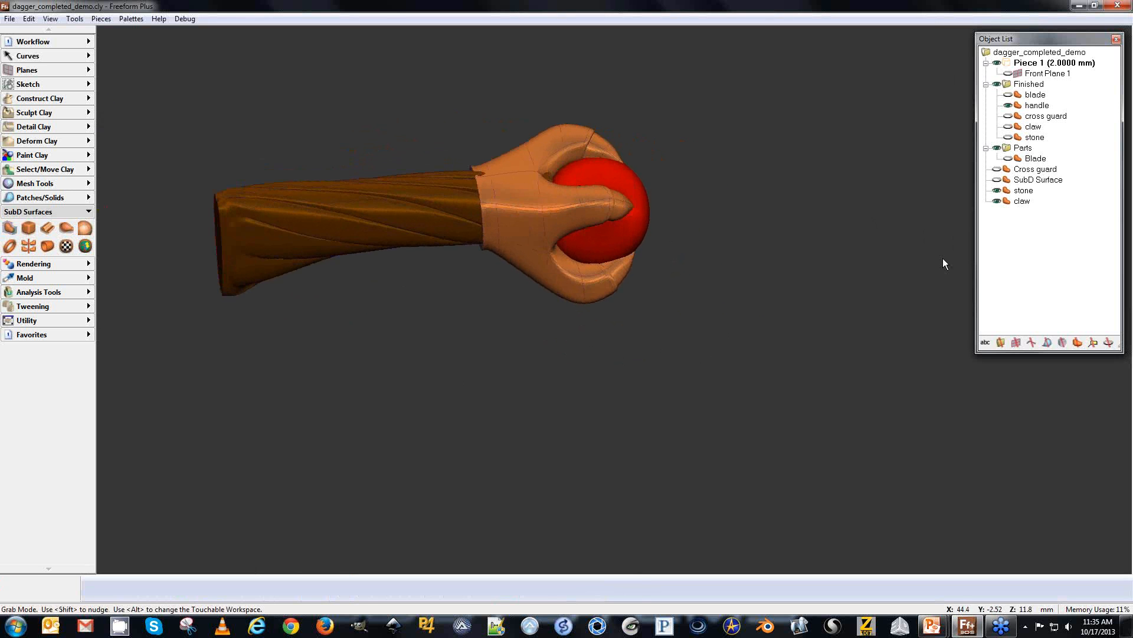
pyautogui.press('space')
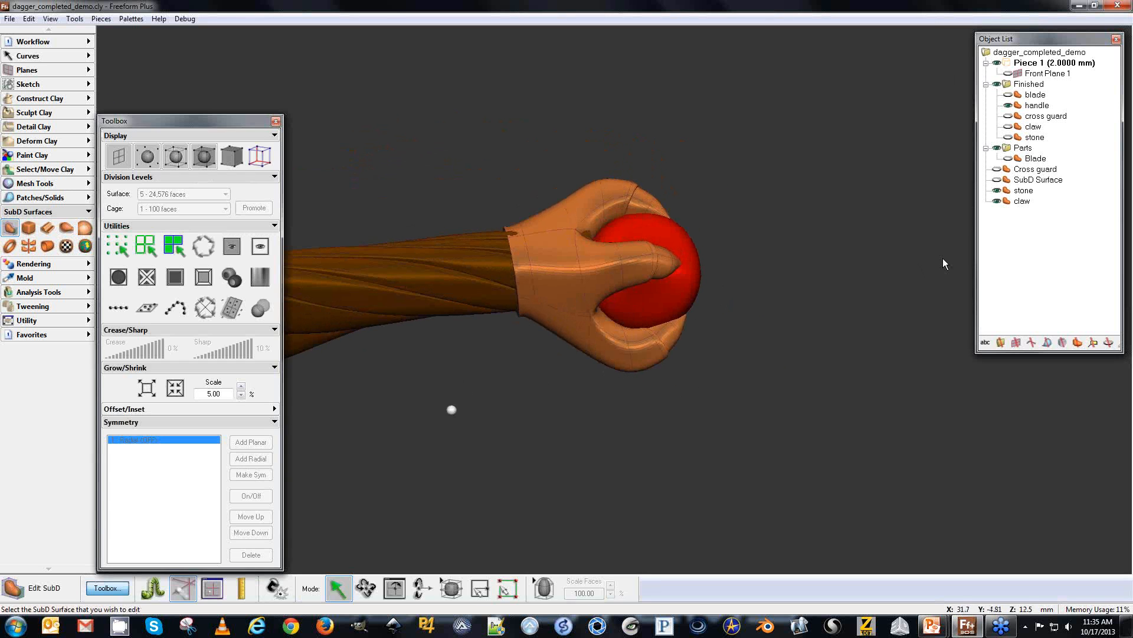
pyautogui.press('space')
pyautogui.press('space')
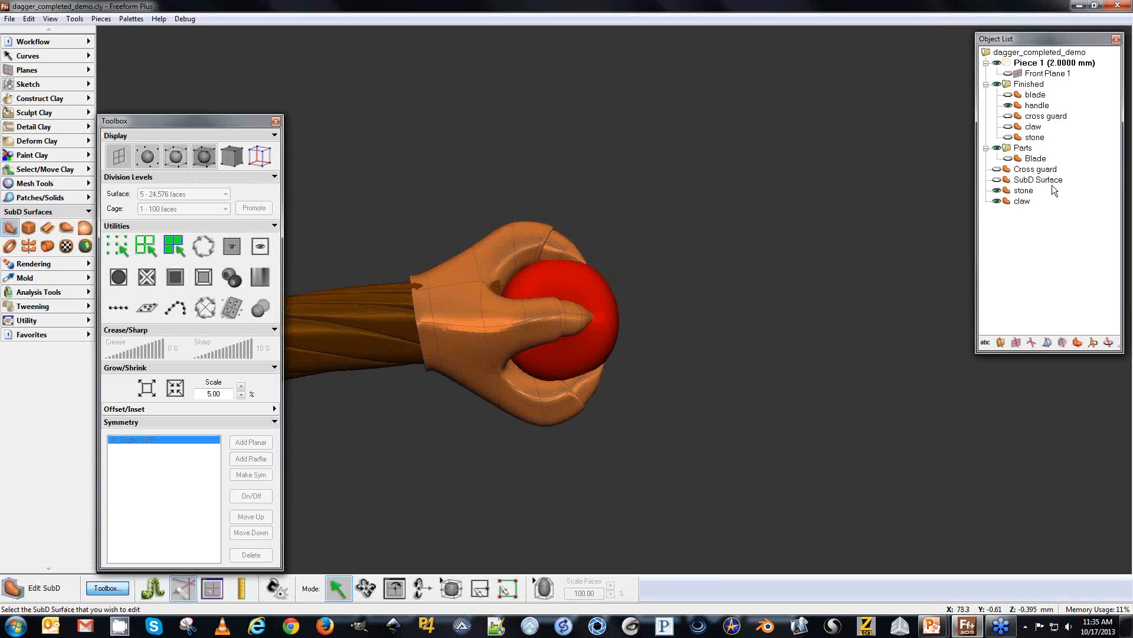
pyautogui.click(1022, 202)
pyautogui.press('space')
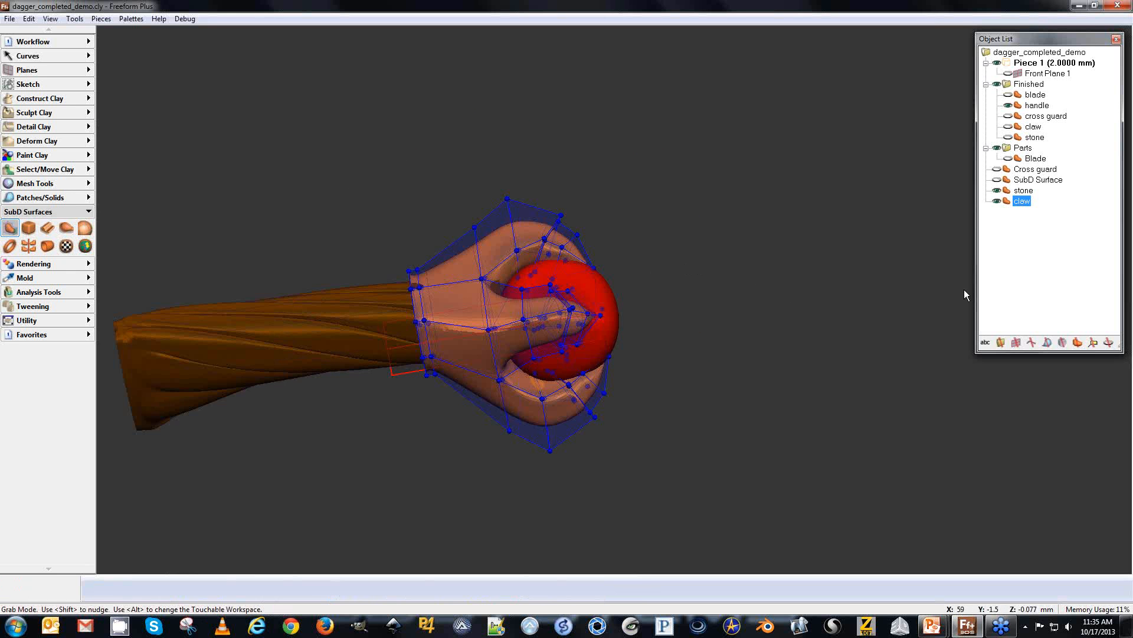
pyautogui.press('space')
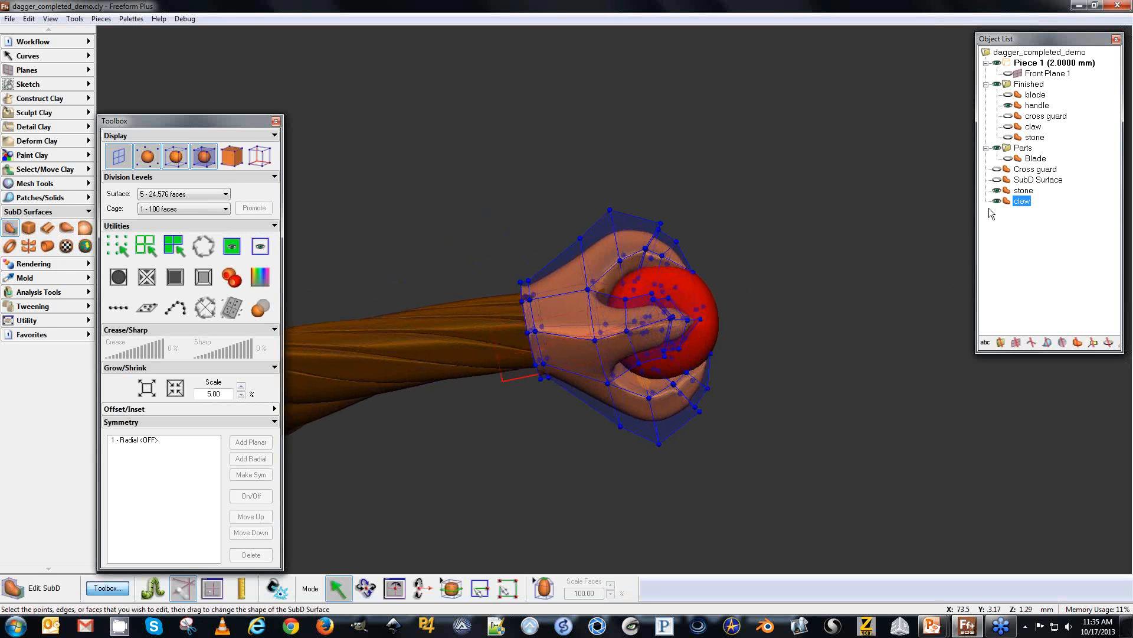
# Convert the claw to a solid at surface resolution 5, pick individual patches on it, and undo the conversion.
pyautogui.rightClick(1006, 201)
pyautogui.click(1042, 218)
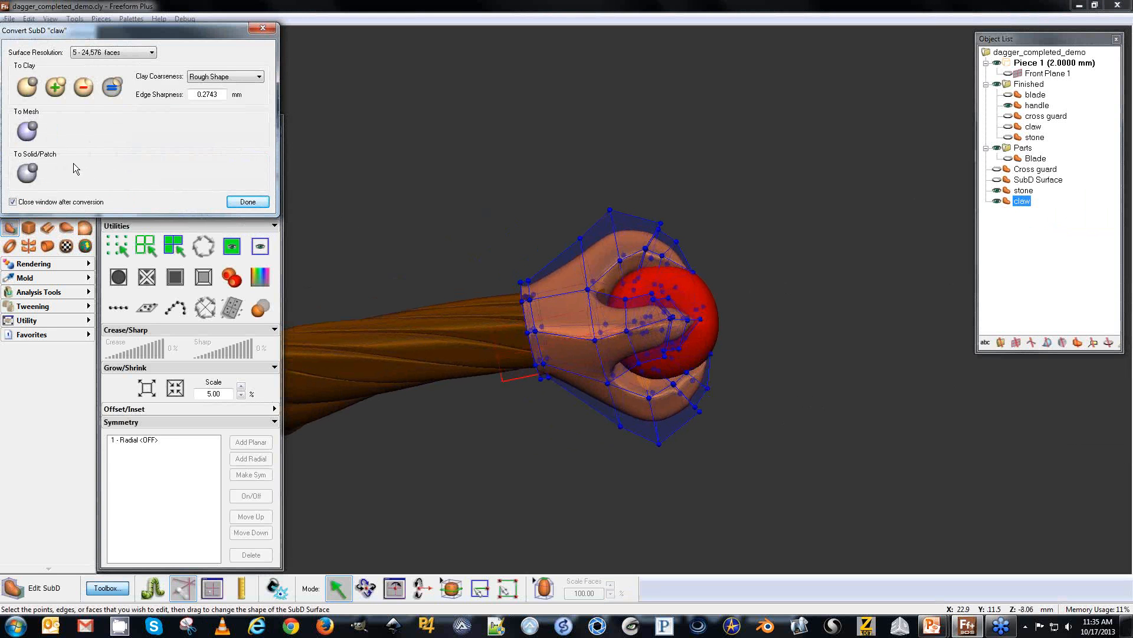
pyautogui.click(27, 173)
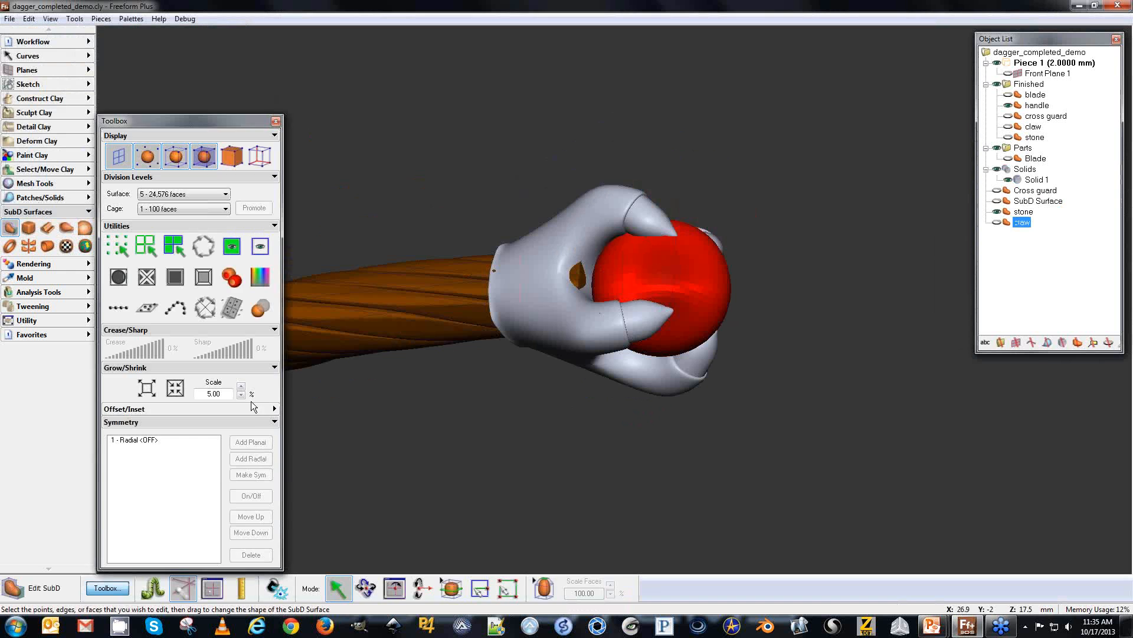
pyautogui.press('Escape')
pyautogui.click(533, 252)
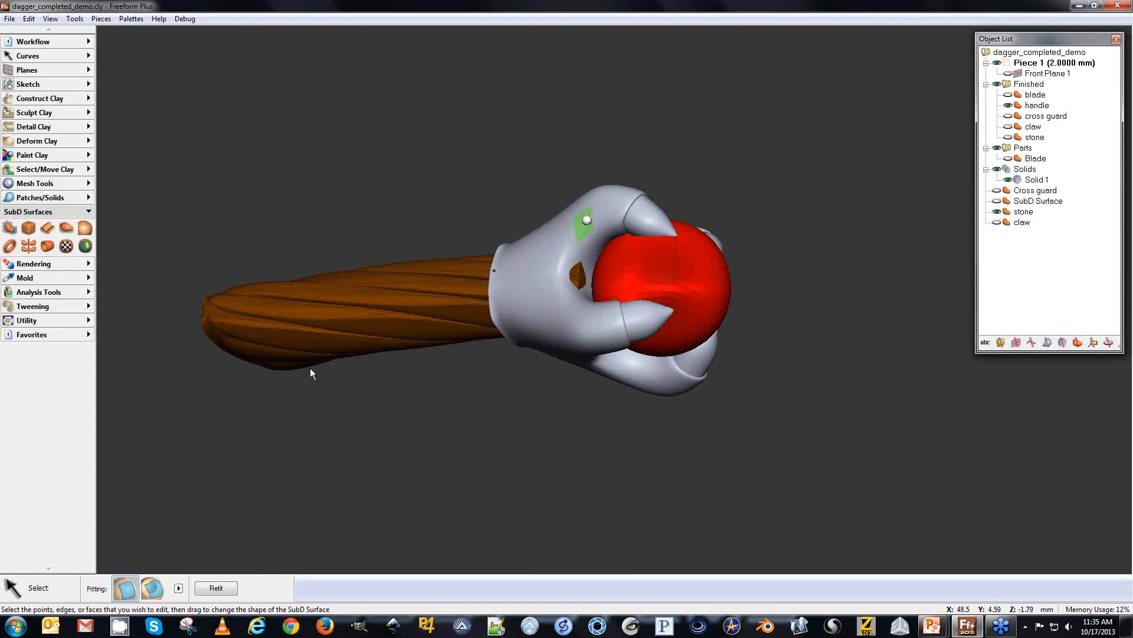
pyautogui.click(600, 214)
pyautogui.click(562, 241)
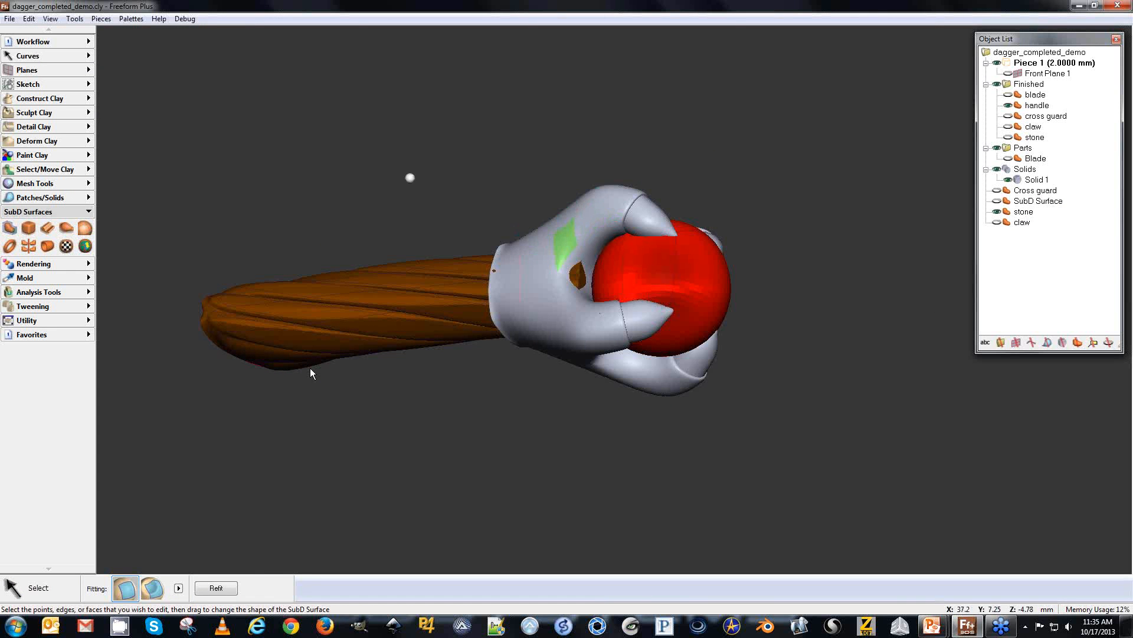
pyautogui.click(409, 177)
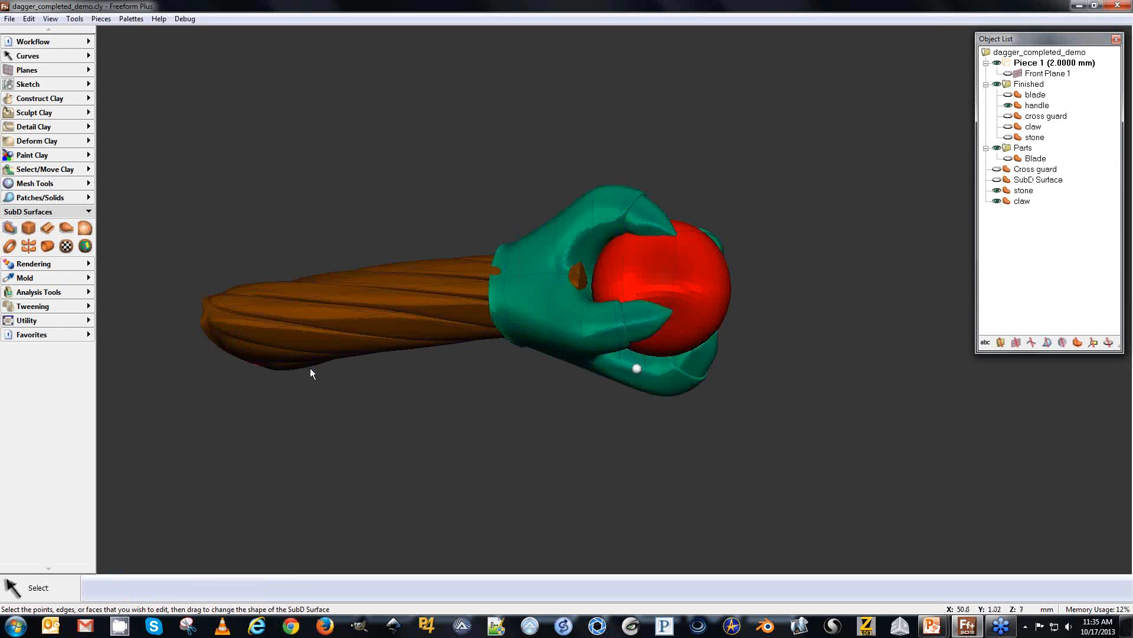
# Convert the claw to a new clay piece with the coarseness set to Add Fine Detail and inspect it.
pyautogui.click(1005, 201)
pyautogui.rightClick(1004, 200)
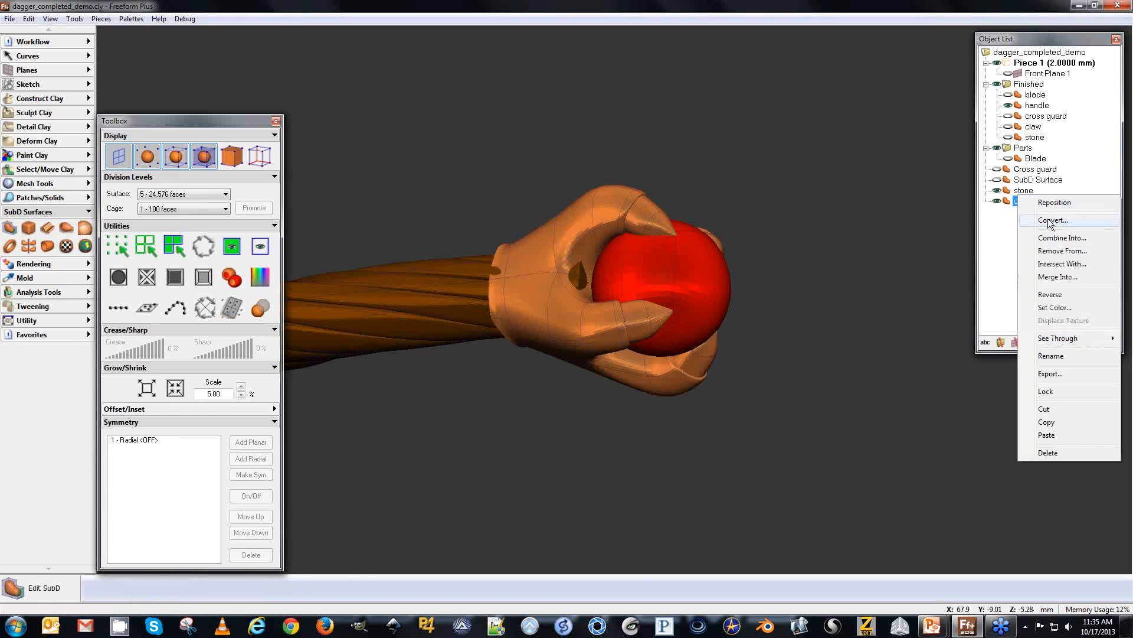
pyautogui.click(1052, 220)
pyautogui.click(198, 80)
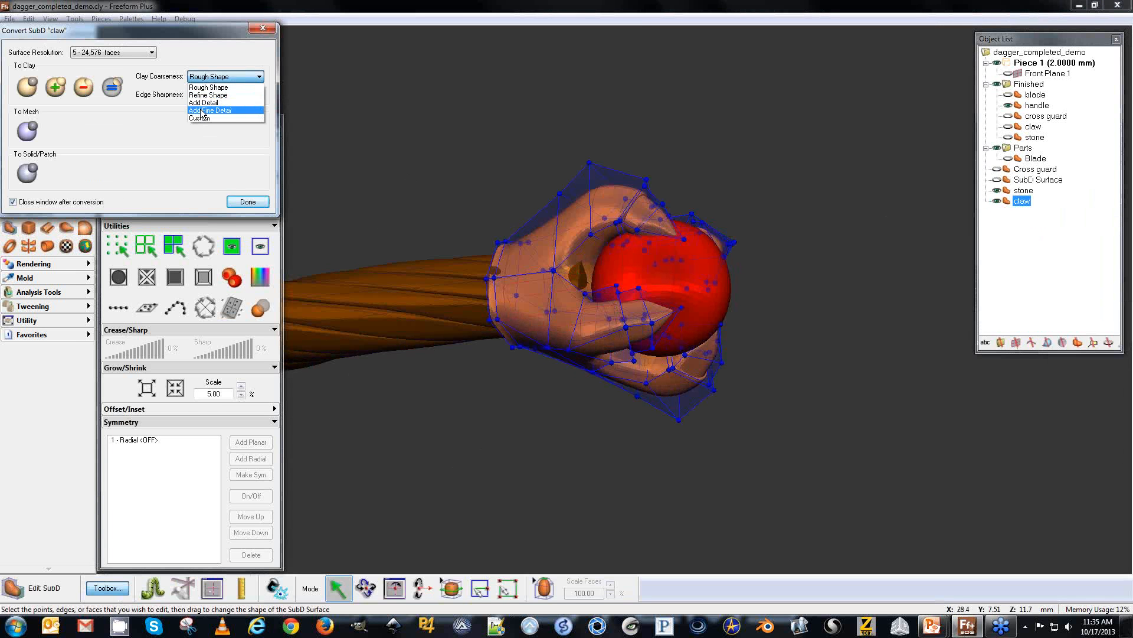
pyautogui.click(202, 111)
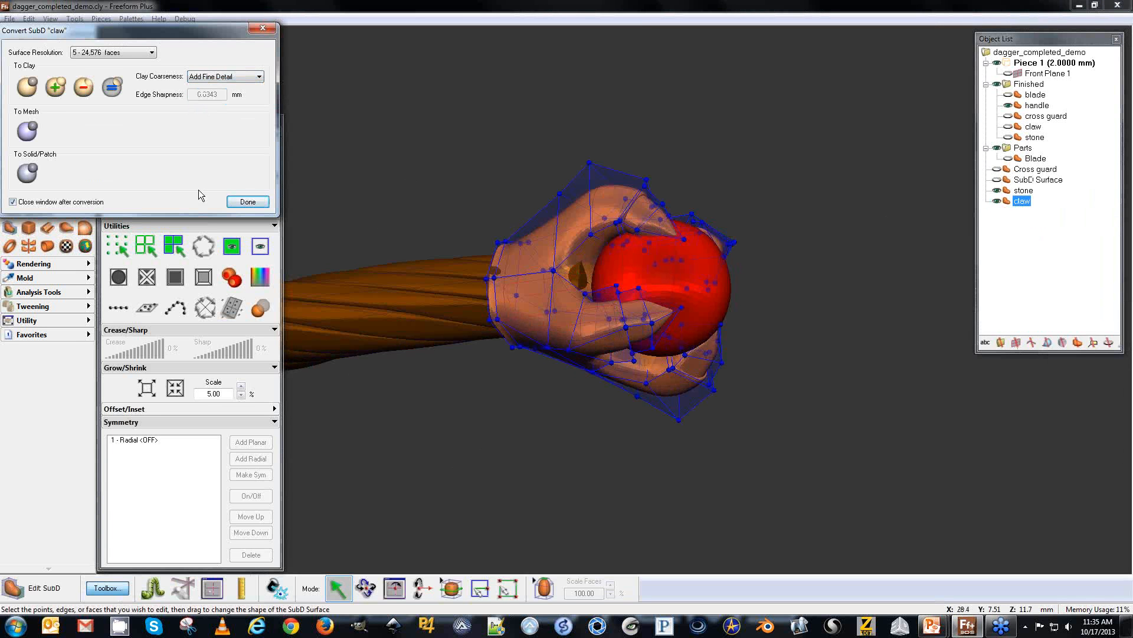
pyautogui.click(26, 88)
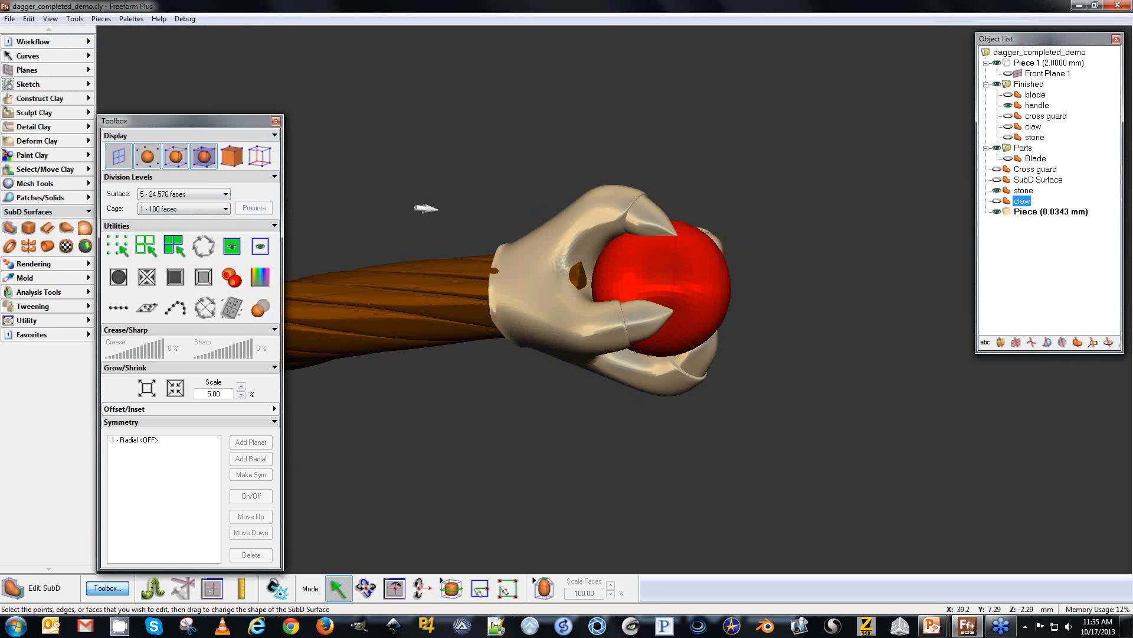
pyautogui.moveTo(496, 111); pyautogui.dragTo(590, 220, button='middle')
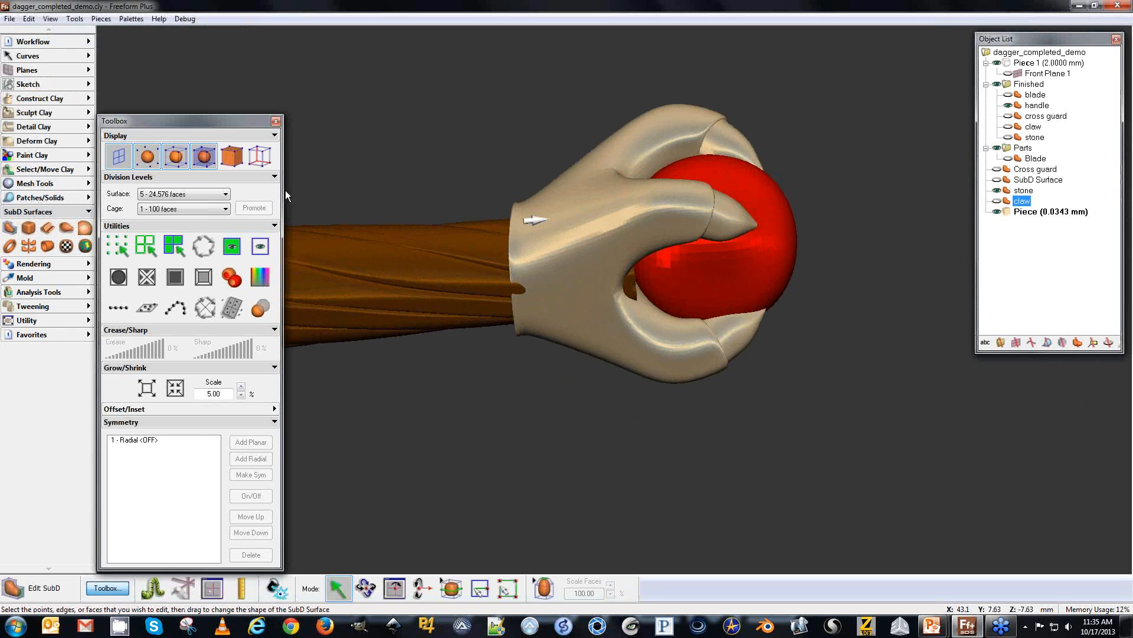
# Set the surface resolution to level 6 with 98,304 faces in the claw's conversion options and close them without converting.
pyautogui.click(1010, 202)
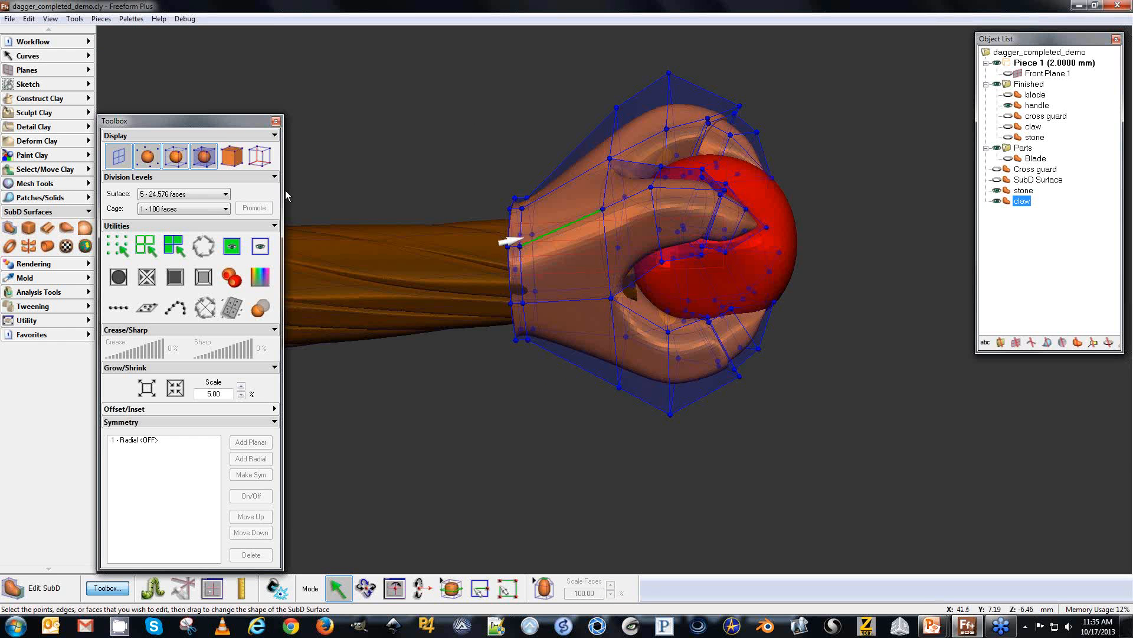
pyautogui.rightClick(1009, 202)
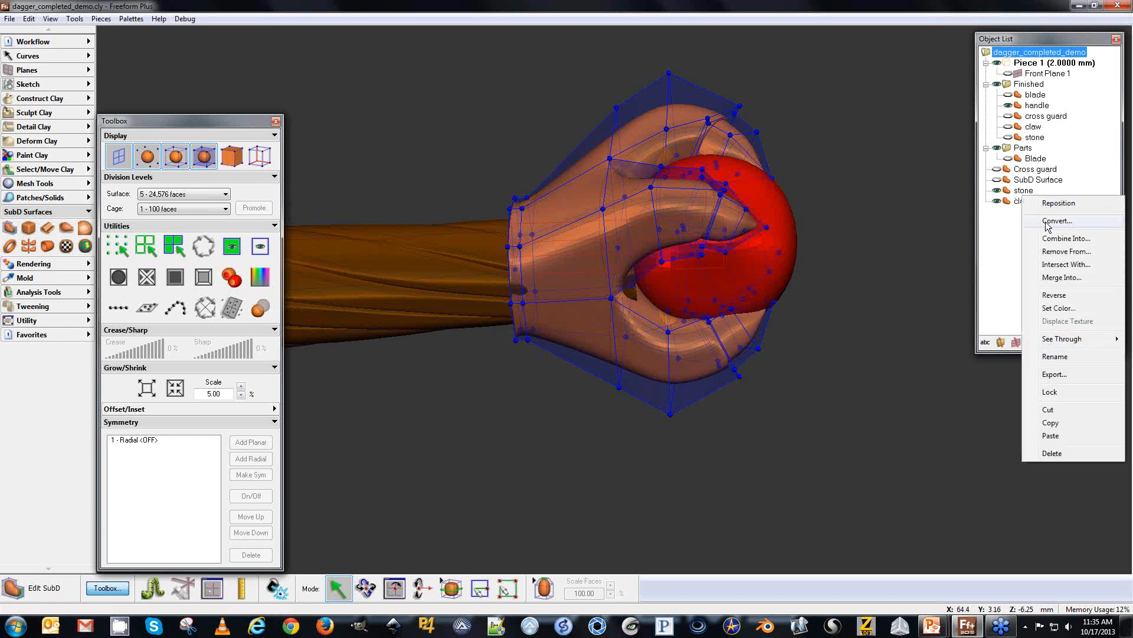
pyautogui.click(1030, 223)
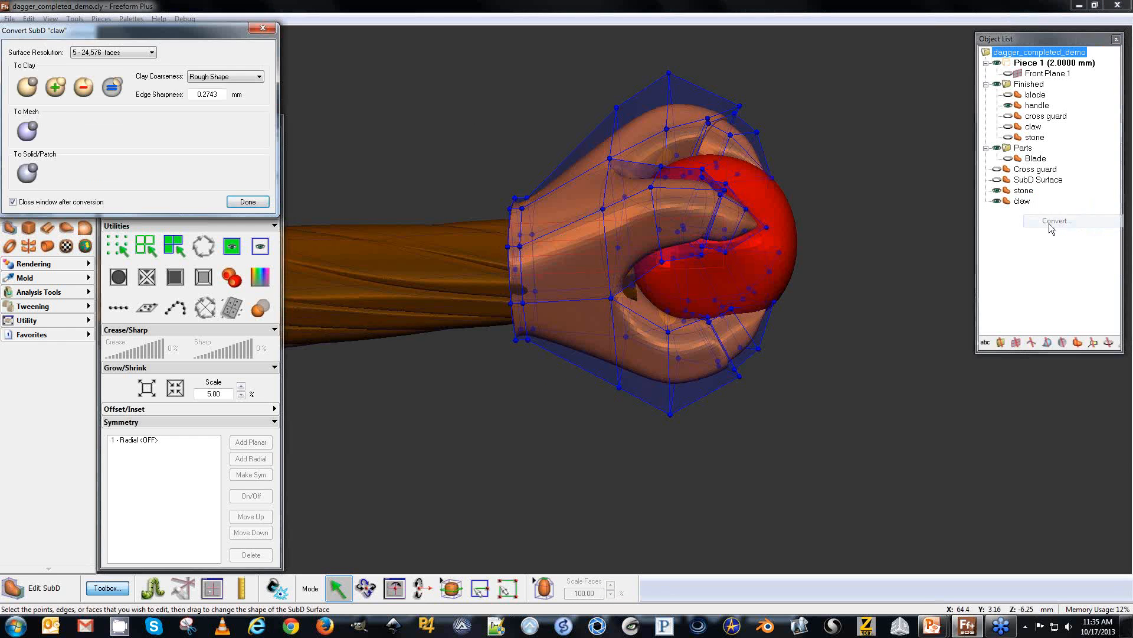
pyautogui.click(104, 52)
pyautogui.click(99, 101)
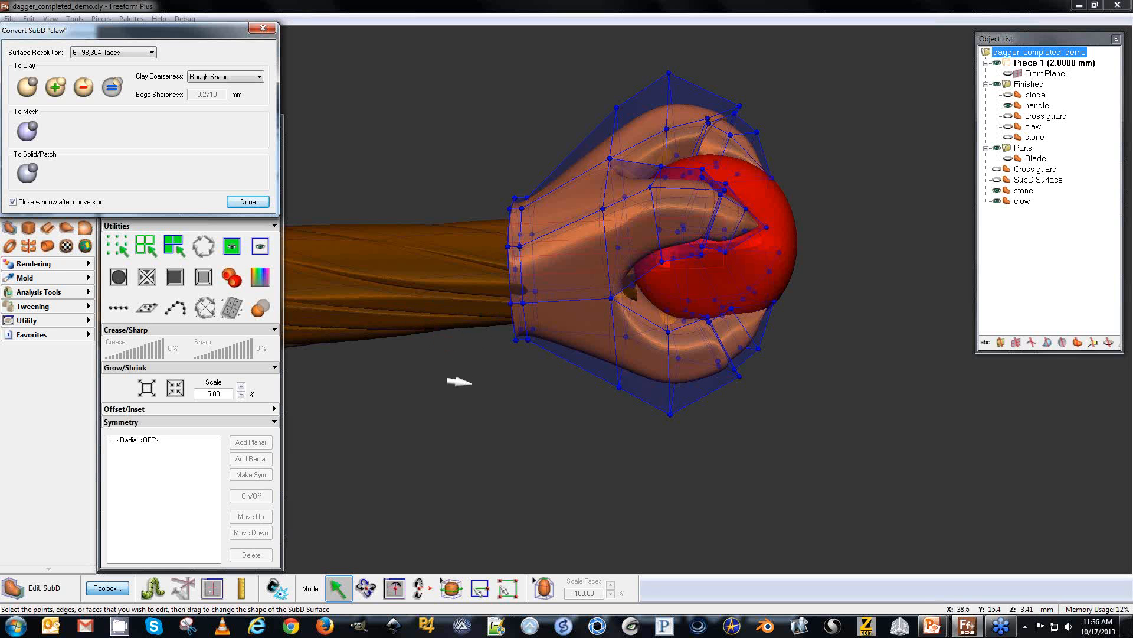
pyautogui.click(263, 27)
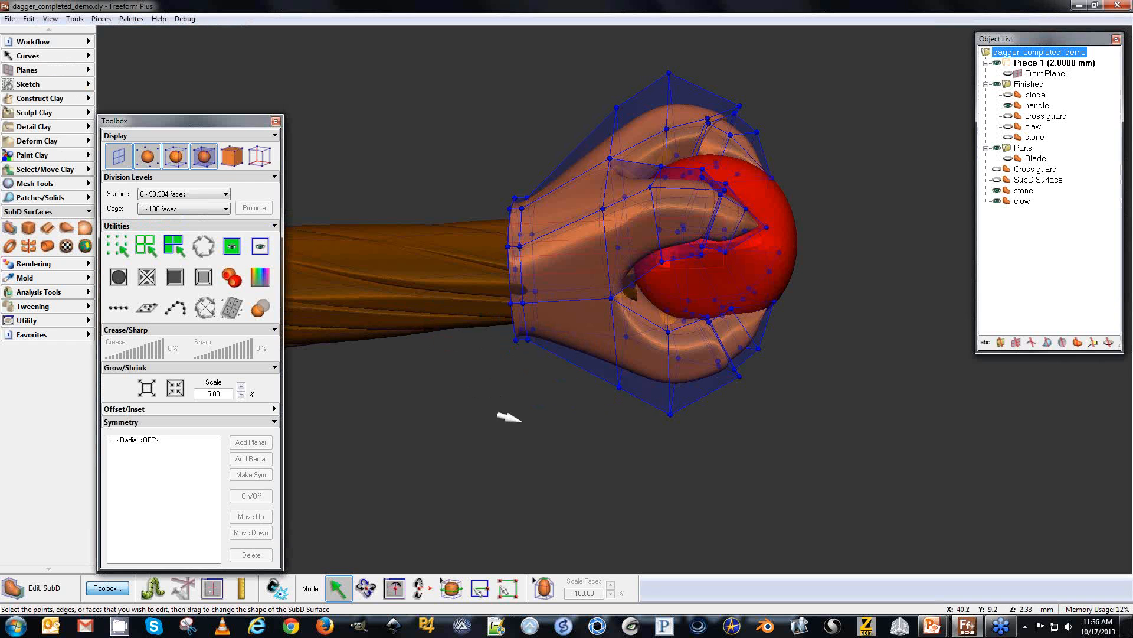
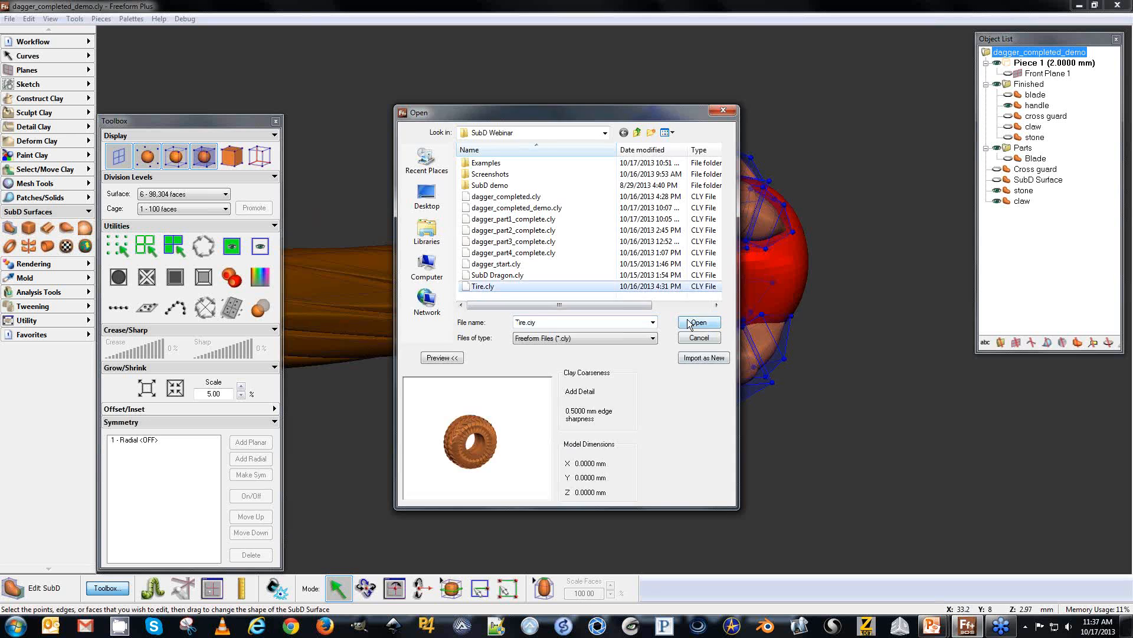
# Open Tire.cly without saving the changes to the dagger file, and examine the tire's tread up close.
pyautogui.click(699, 327)
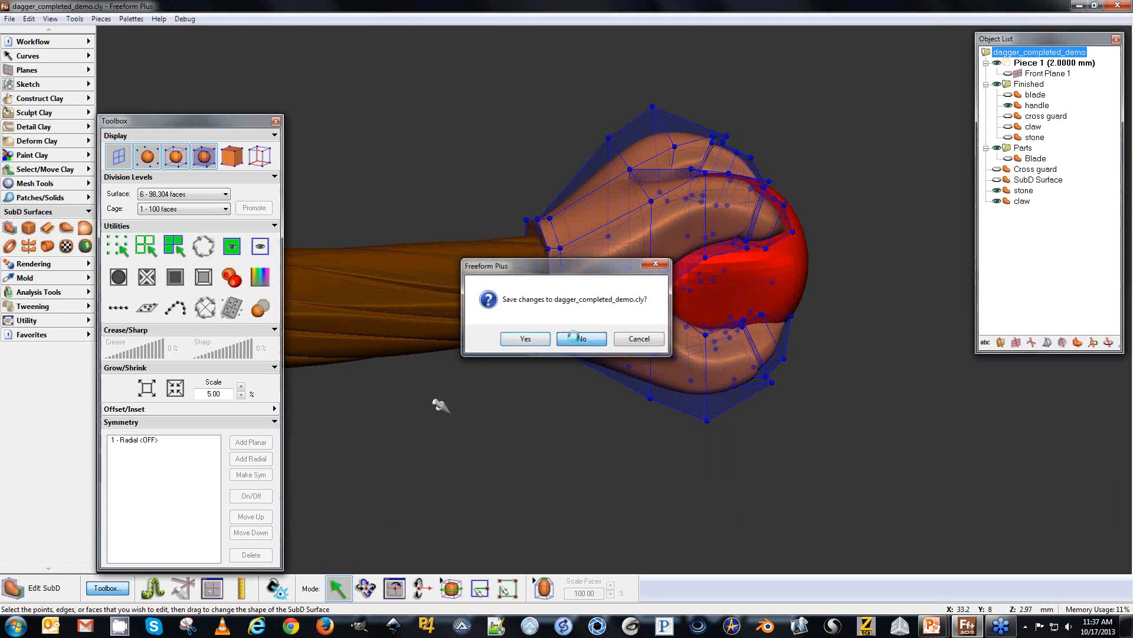
pyautogui.click(574, 338)
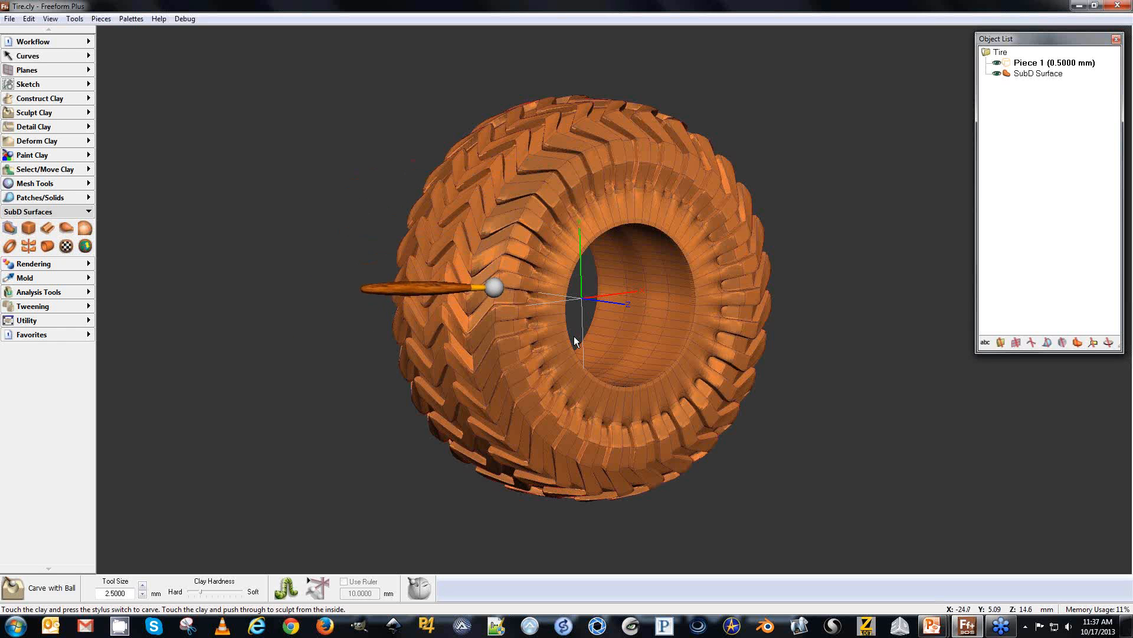
pyautogui.press('space')
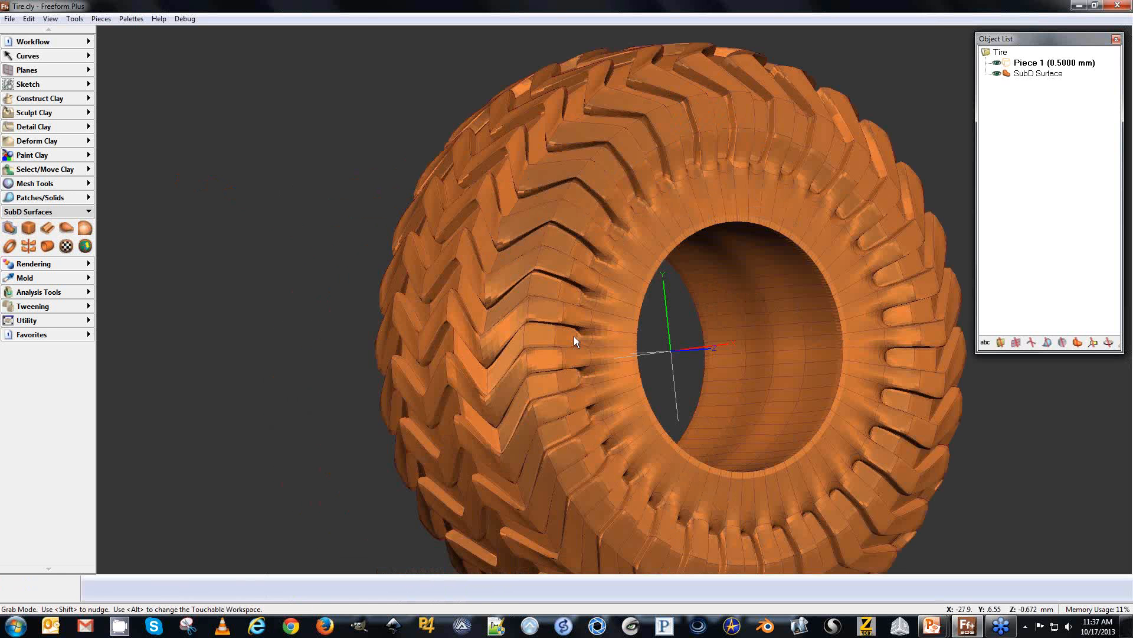
pyautogui.press('space')
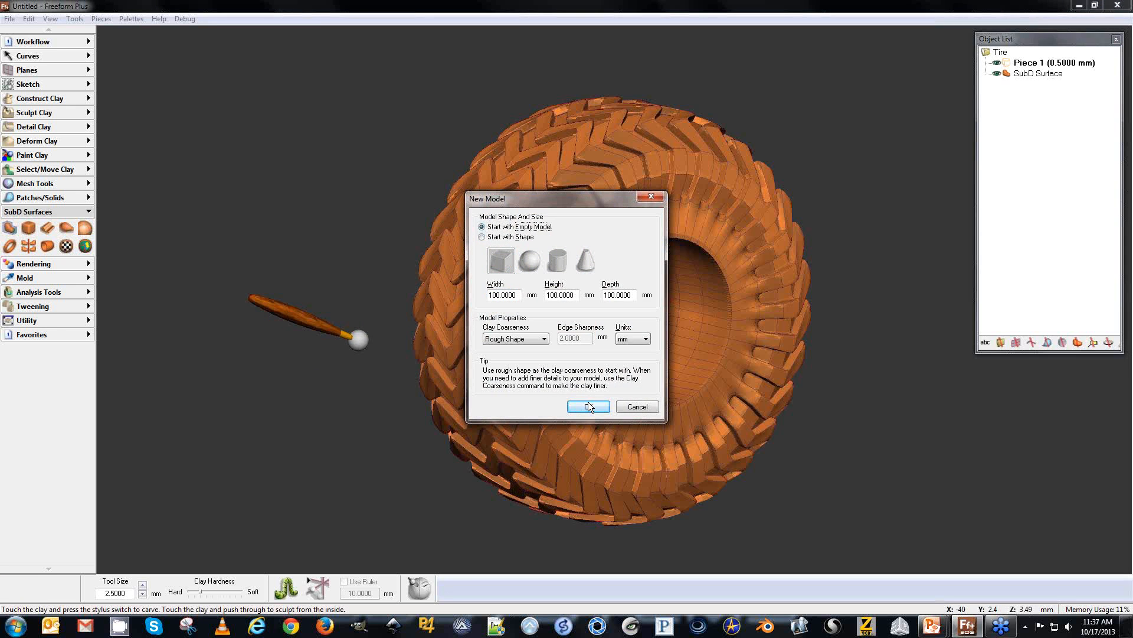
# Start a new empty model and create a SubD ring with 20 mm inner diameter, 15 mm thickness, and 20 mm top and bottom widths.
pyautogui.click(589, 407)
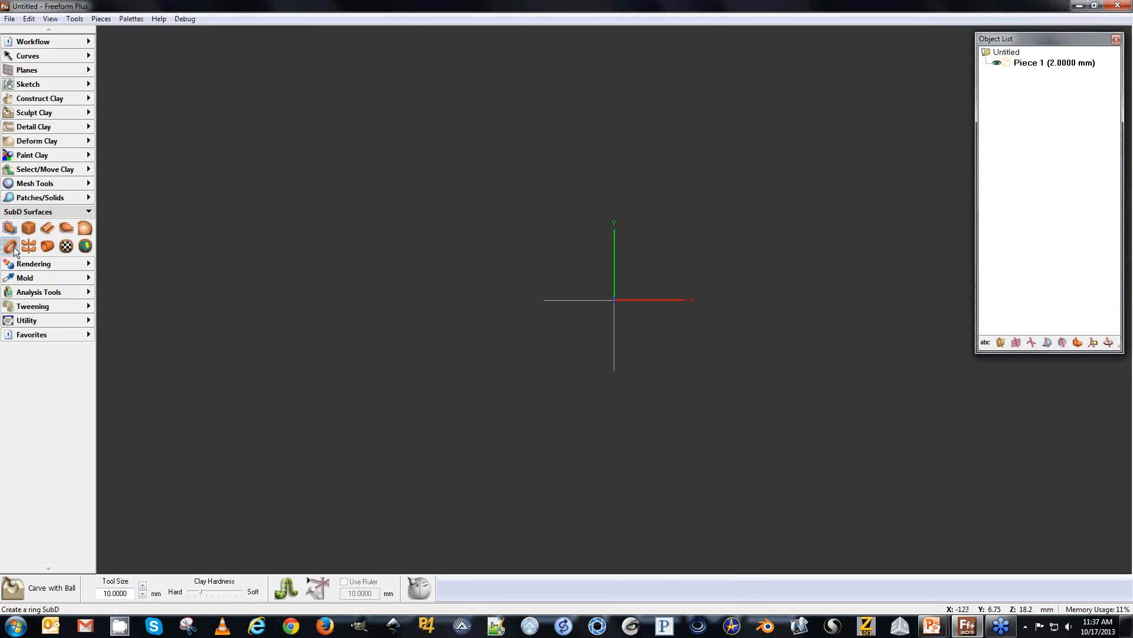
pyautogui.click(10, 246)
pyautogui.click(324, 592)
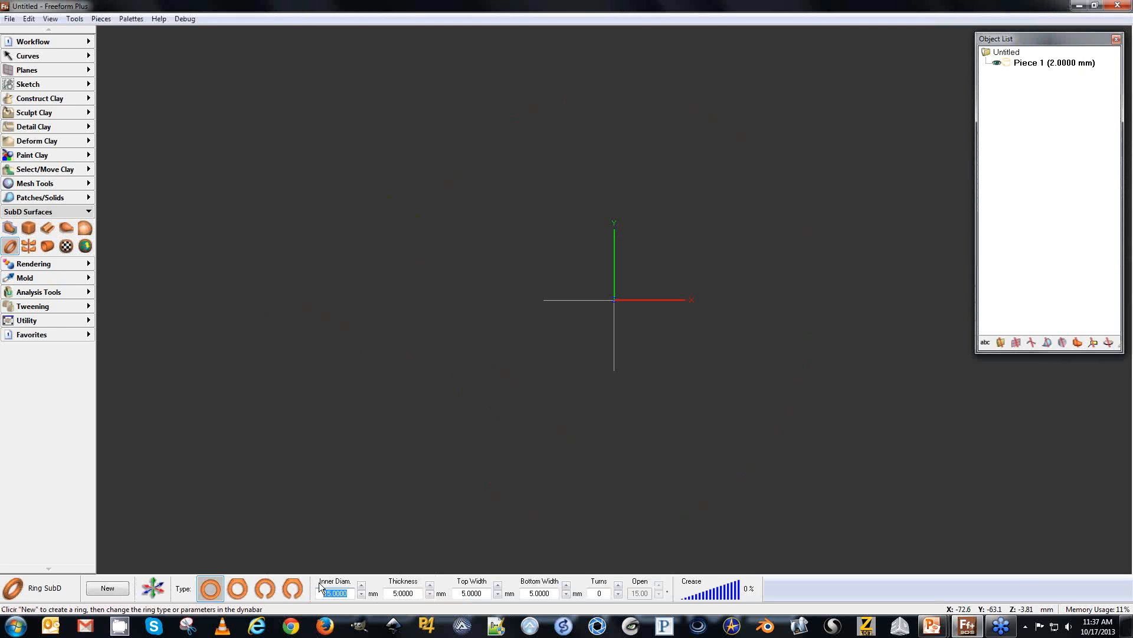
pyautogui.write('20')
pyautogui.click(399, 595)
pyautogui.write('15')
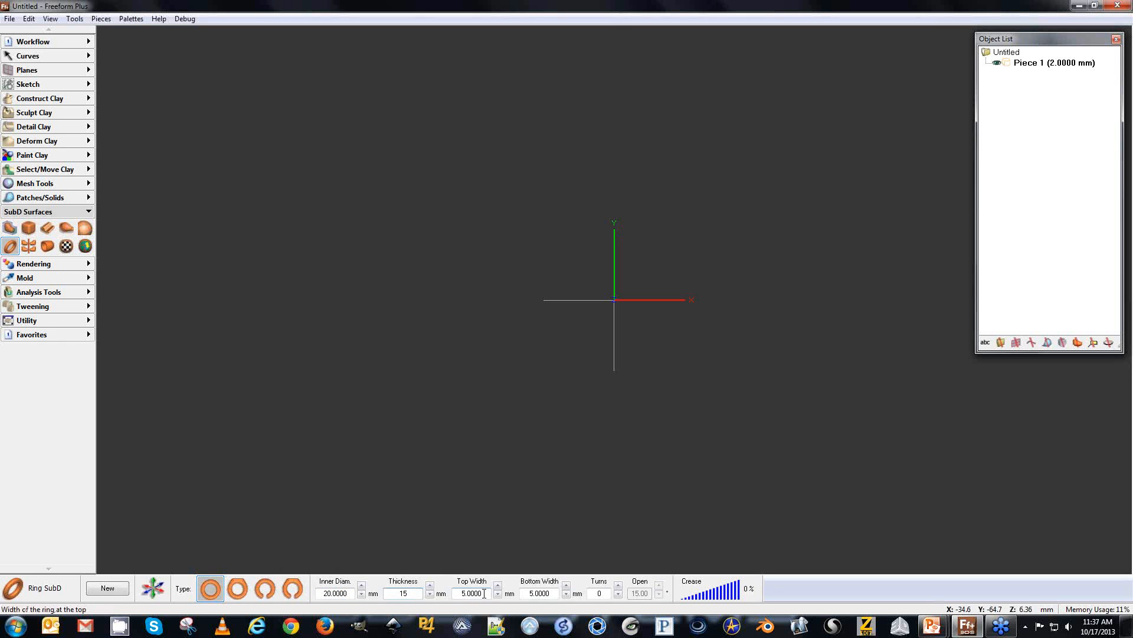
pyautogui.press('Tab')
pyautogui.write('20')
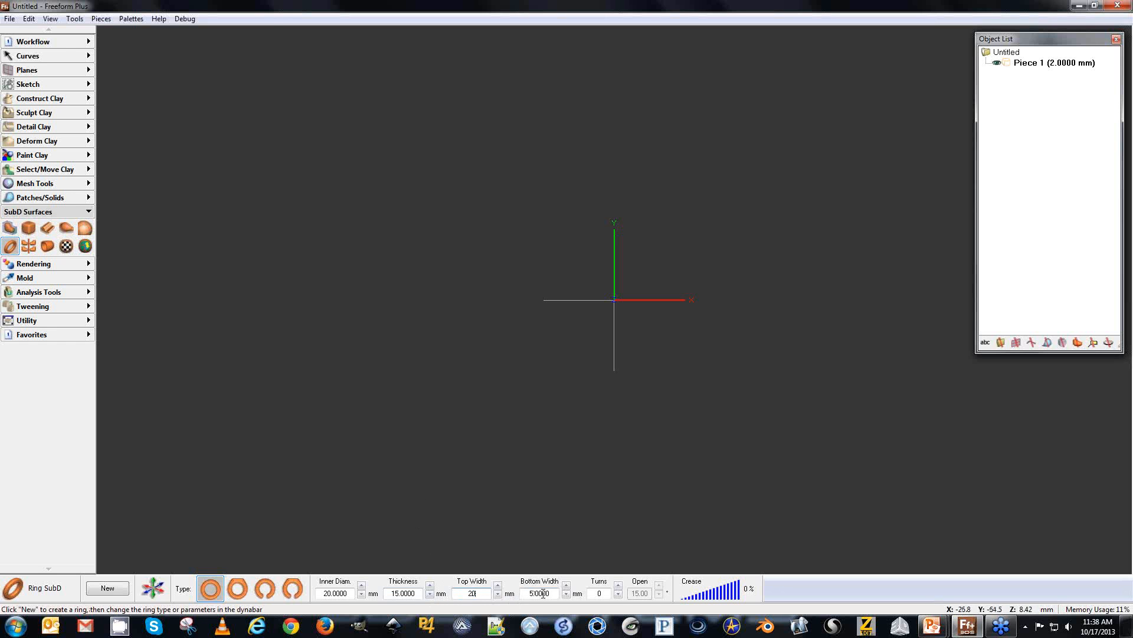
pyautogui.press('Tab')
pyautogui.write('20')
pyautogui.press('Return')
pyautogui.click(125, 587)
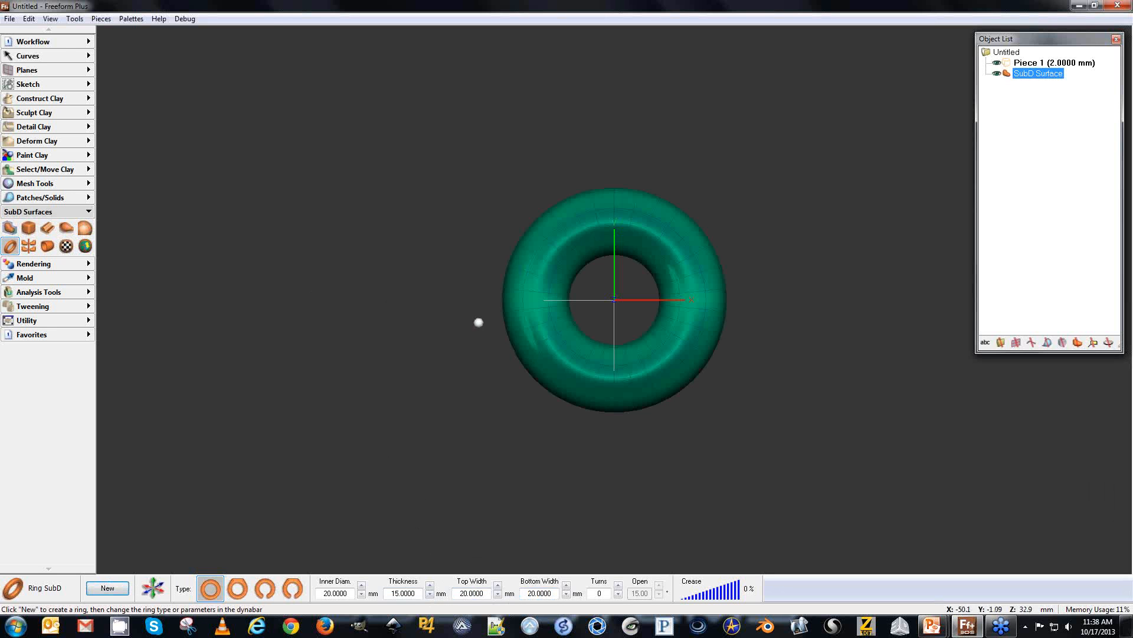
# Start editing the ring's cage, add a radial symmetry, and turn off the second planar symmetry.
pyautogui.moveTo(360, 277); pyautogui.dragTo(365, 319, button='middle')
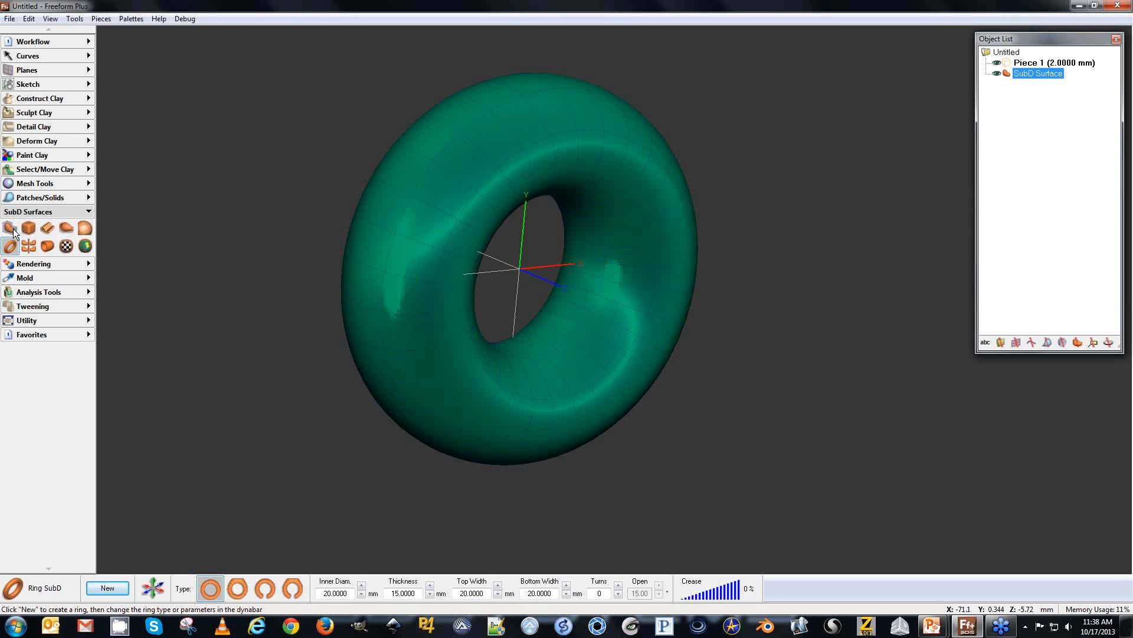
pyautogui.click(13, 230)
pyautogui.moveTo(384, 228); pyautogui.dragTo(436, 227, button='middle')
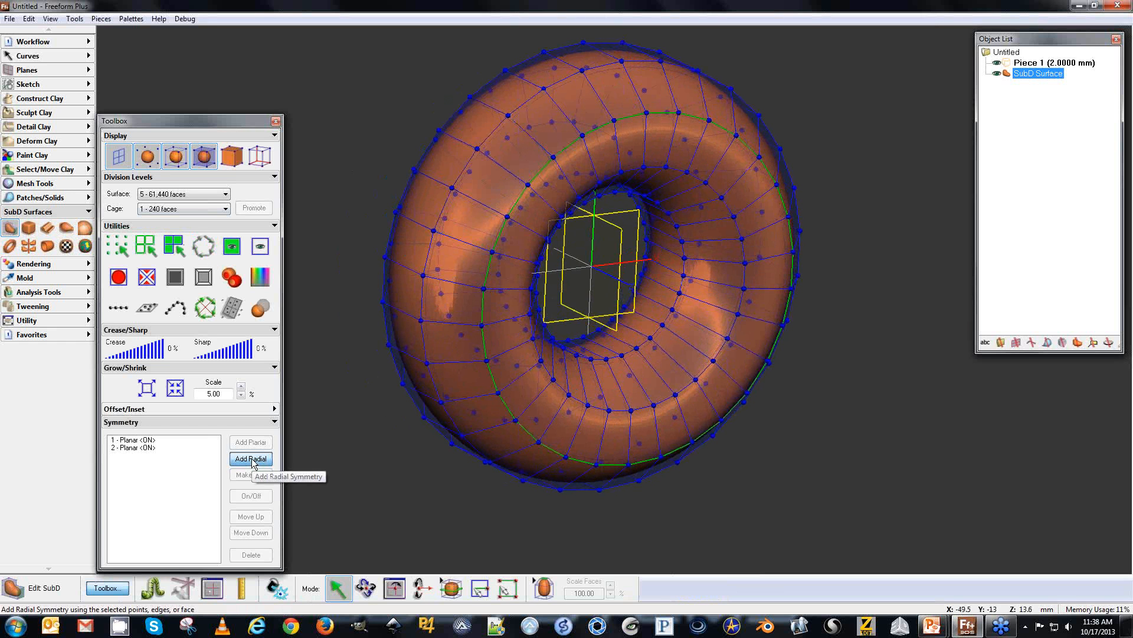
pyautogui.click(251, 460)
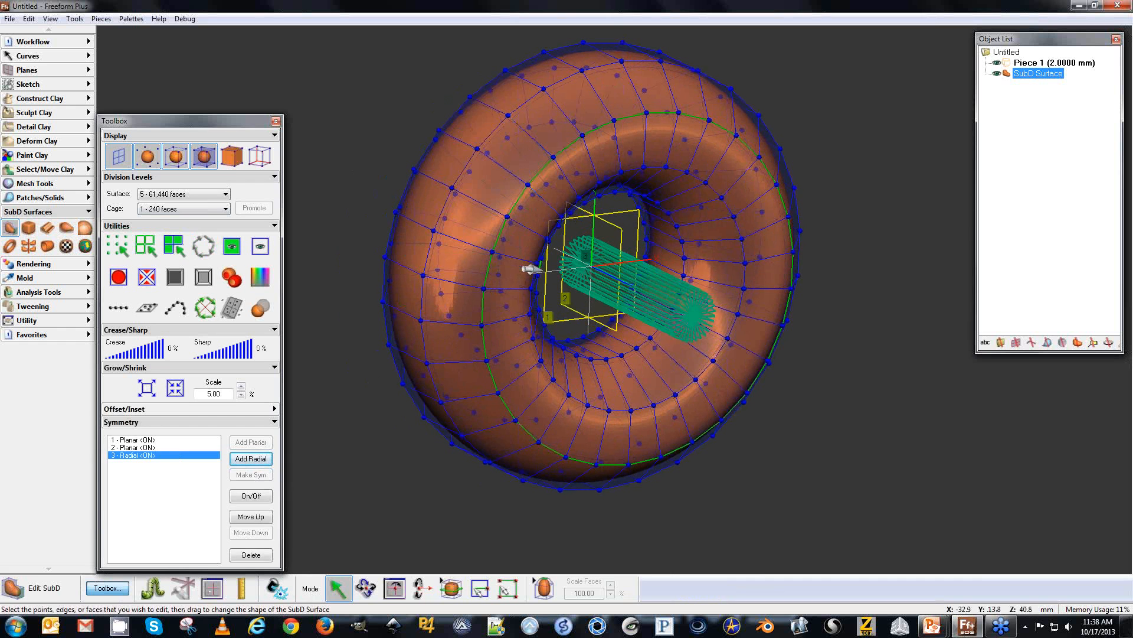
pyautogui.click(147, 447)
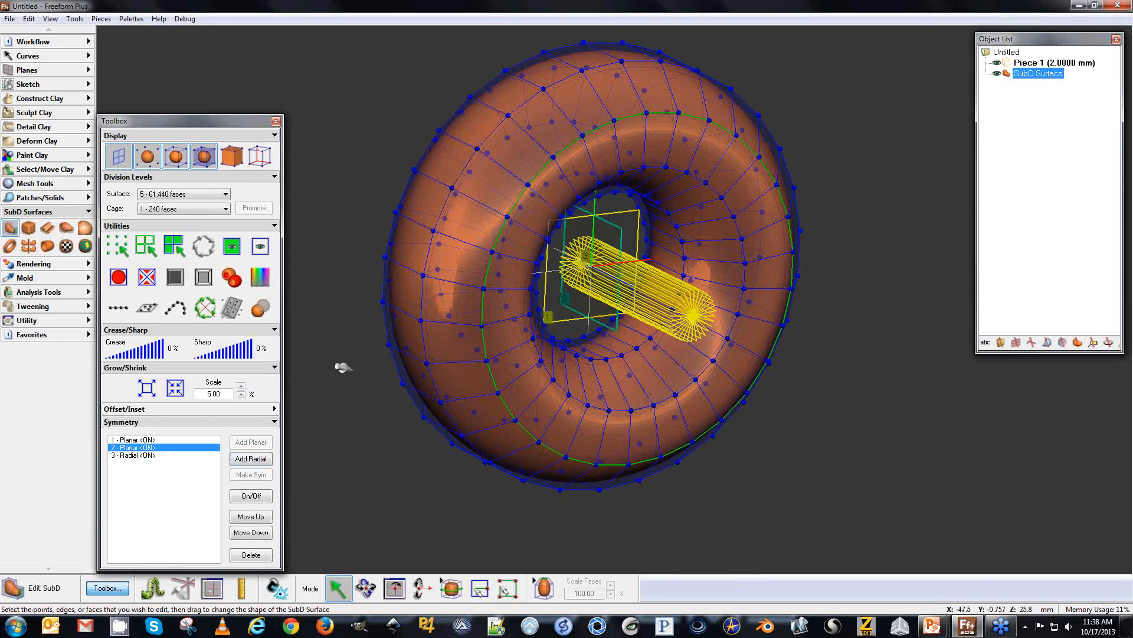
pyautogui.click(251, 495)
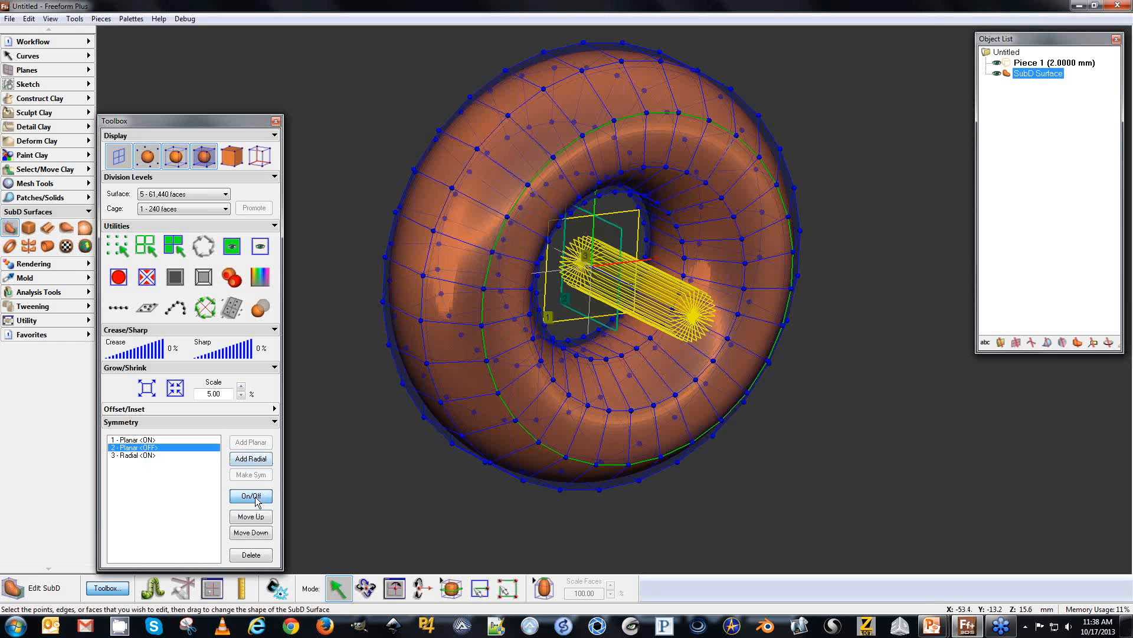
# Set the ring's cage to division level 2 with 960 faces and promote it to the base cage.
pyautogui.click(148, 209)
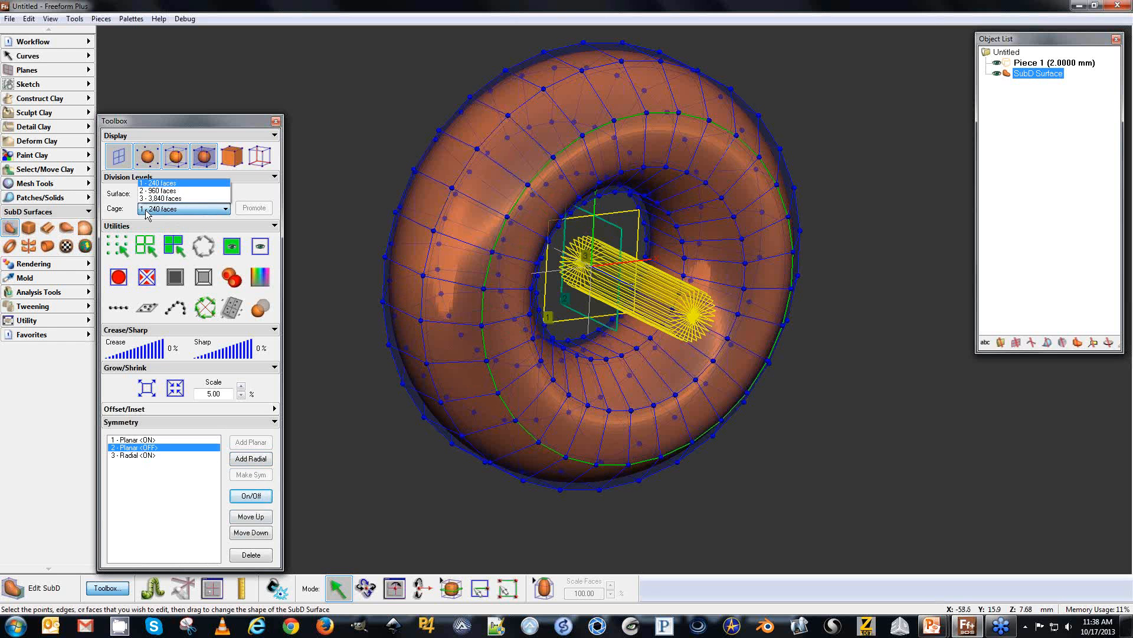
pyautogui.click(154, 200)
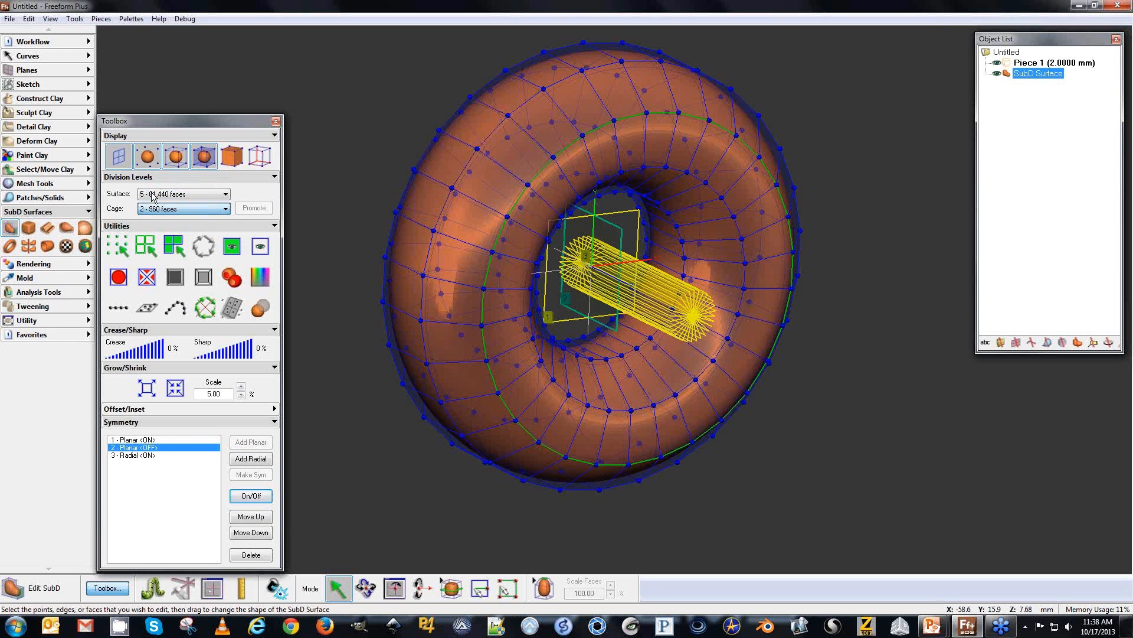
pyautogui.click(246, 209)
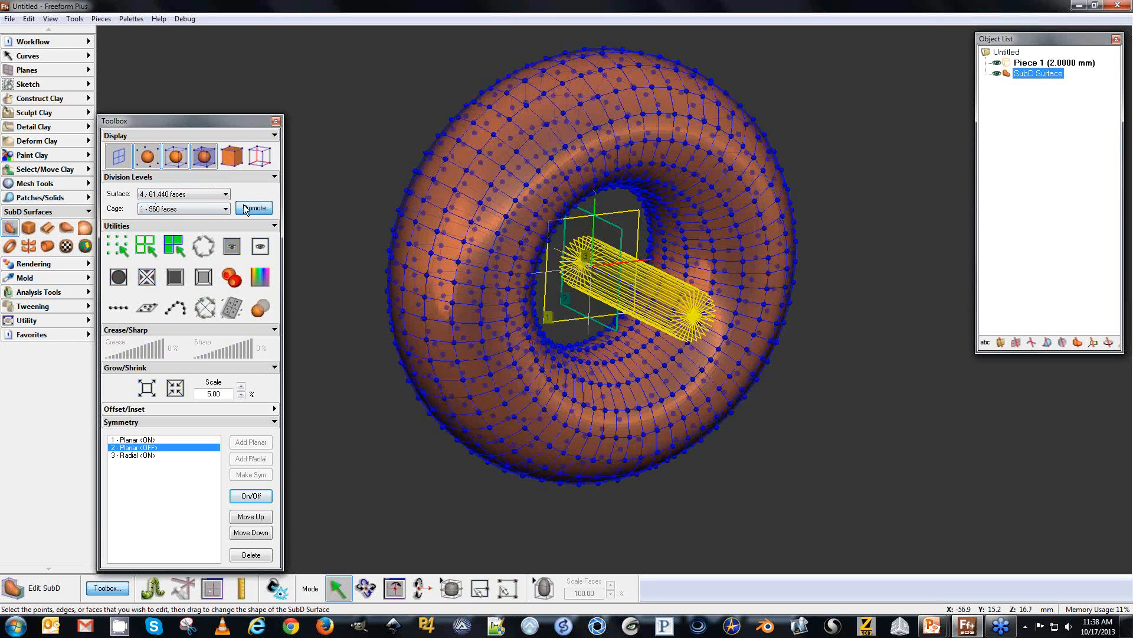
# Shift the ring's outer points into a chevron pattern and lower the raised points level with the neighbouring outer edge.
pyautogui.press('z')
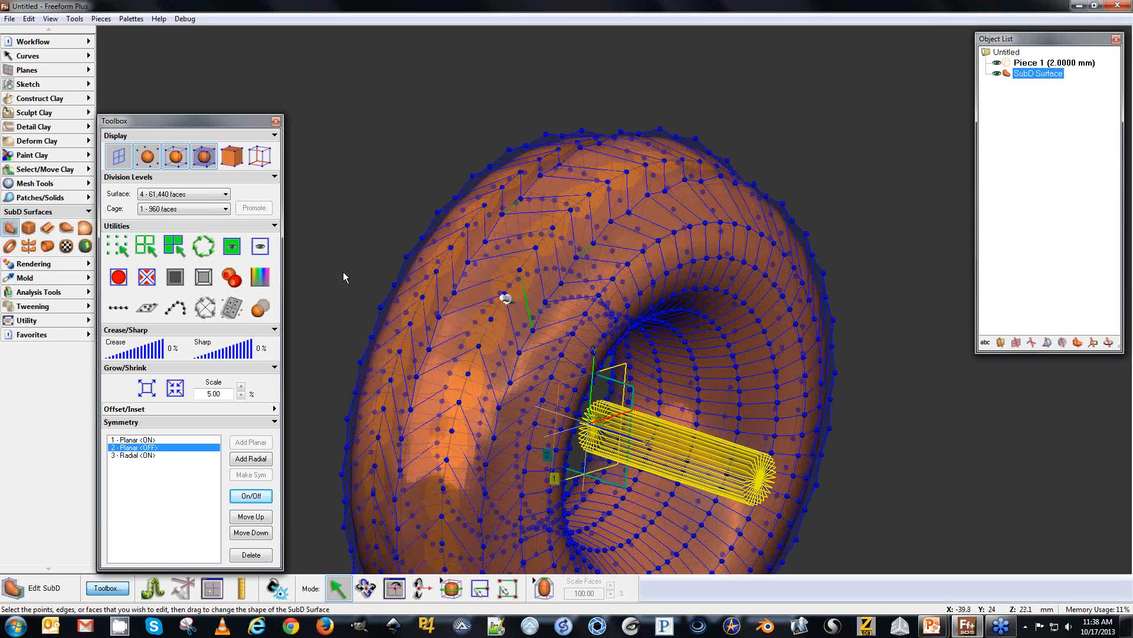
pyautogui.press('f')
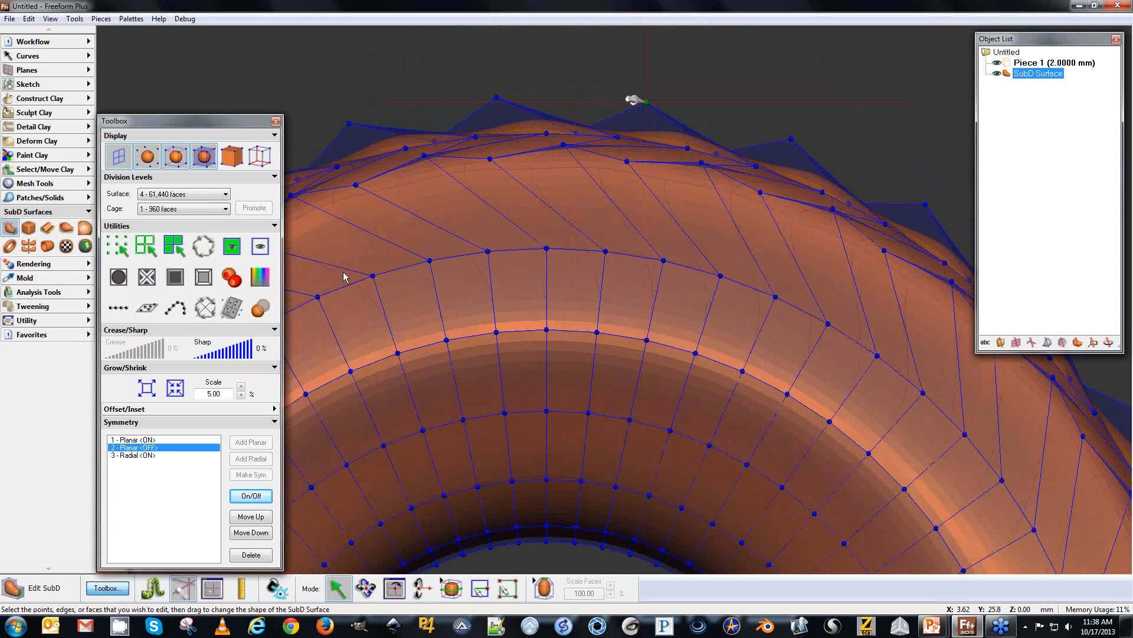
pyautogui.moveTo(647, 103); pyautogui.dragTo(647, 138)
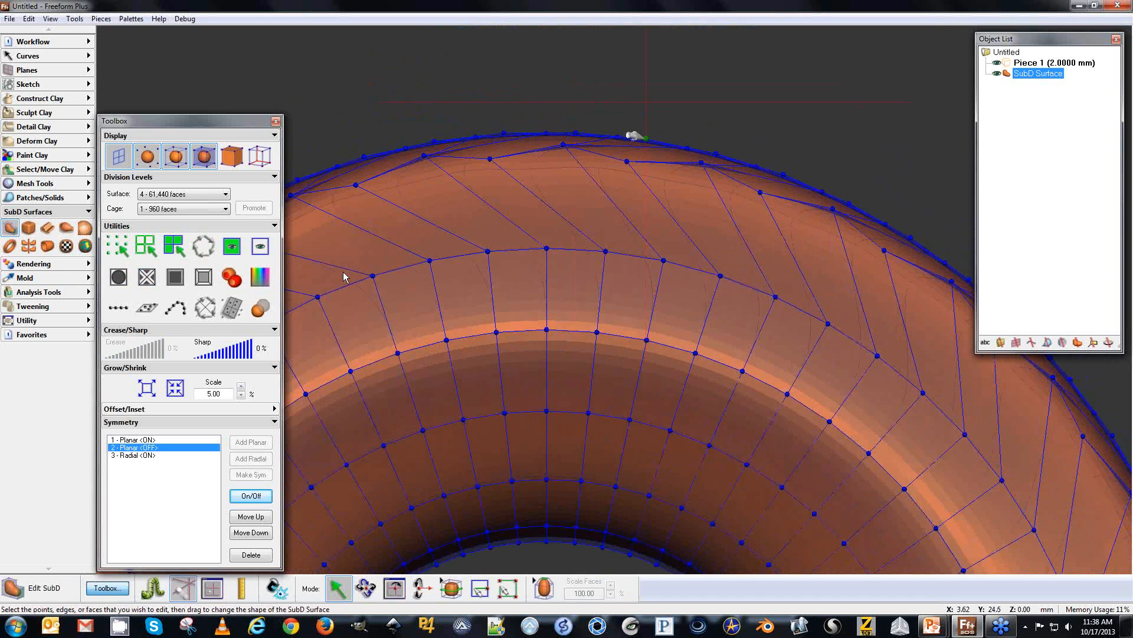
# Extrude a zigzag strip of faces running from the tread down the sidewall outward to form raised tread blocks around the ring.
pyautogui.press('space')
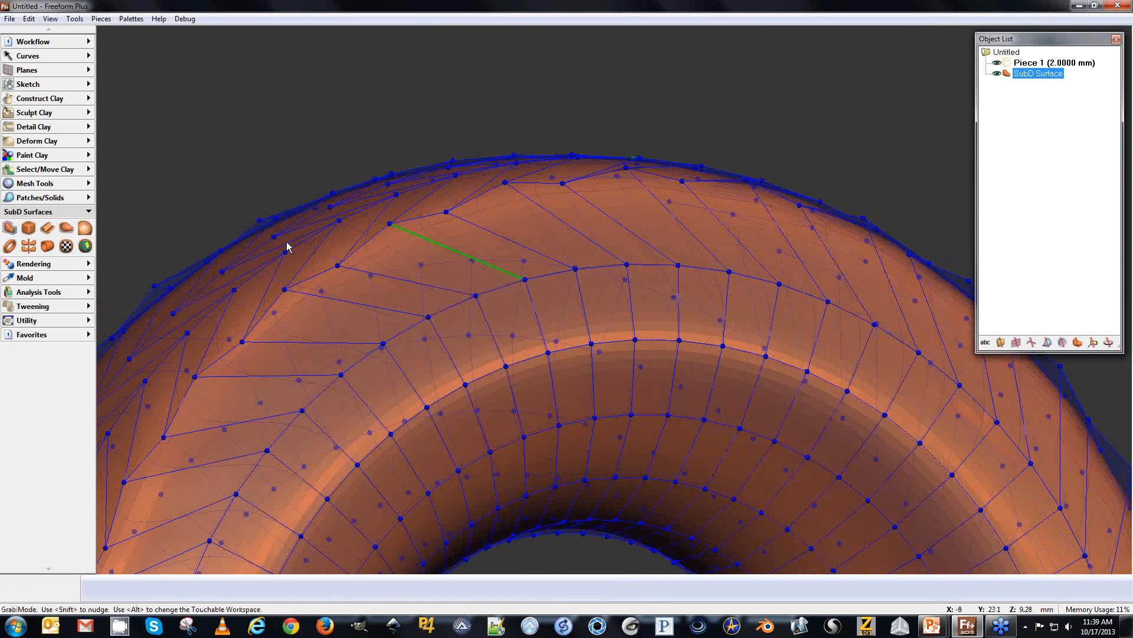
pyautogui.press('space')
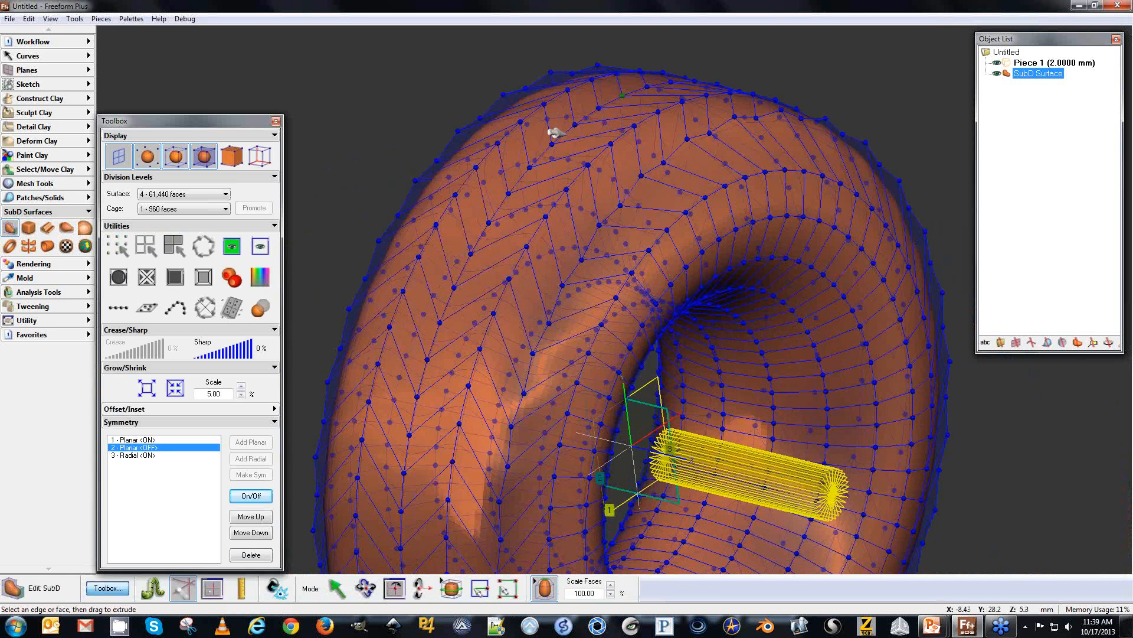
pyautogui.click(555, 144)
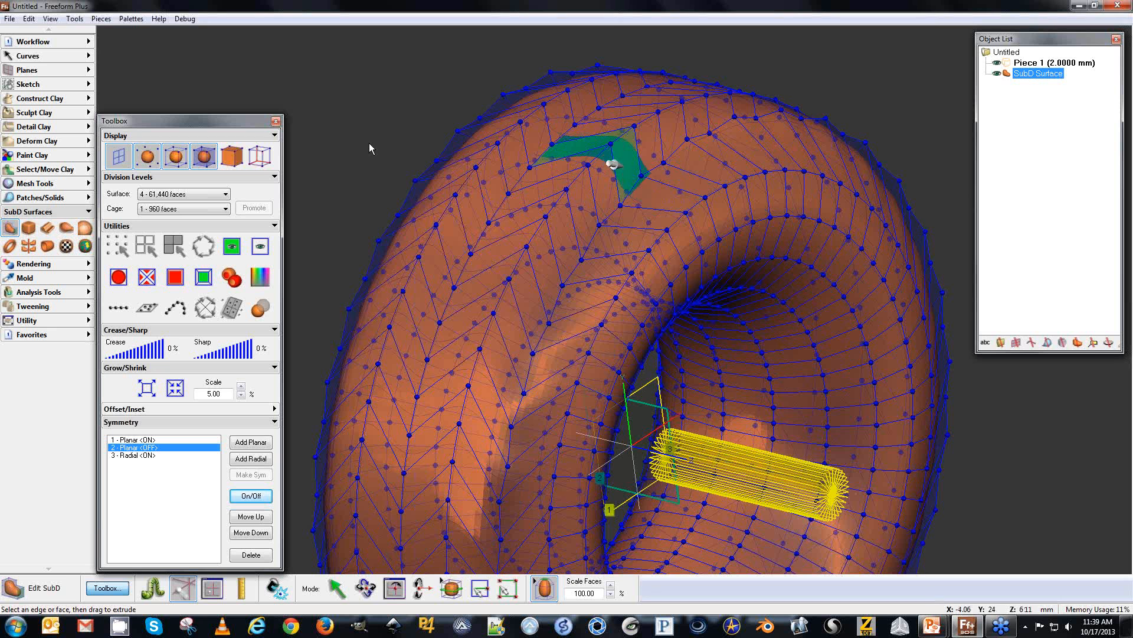
pyautogui.keyDown('shift'); pyautogui.click(612, 166); pyautogui.keyUp('shift')
pyautogui.keyDown('shift'); pyautogui.click(652, 199); pyautogui.keyUp('shift')
pyautogui.keyDown('shift'); pyautogui.click(692, 220); pyautogui.keyUp('shift')
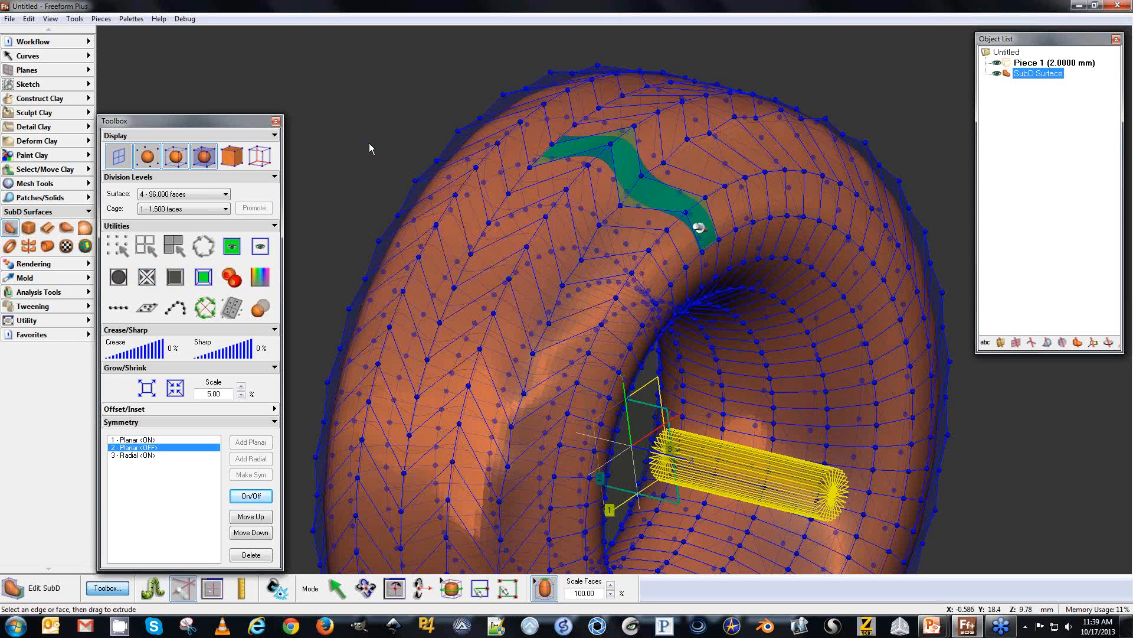
pyautogui.moveTo(699, 227); pyautogui.dragTo(677, 228)
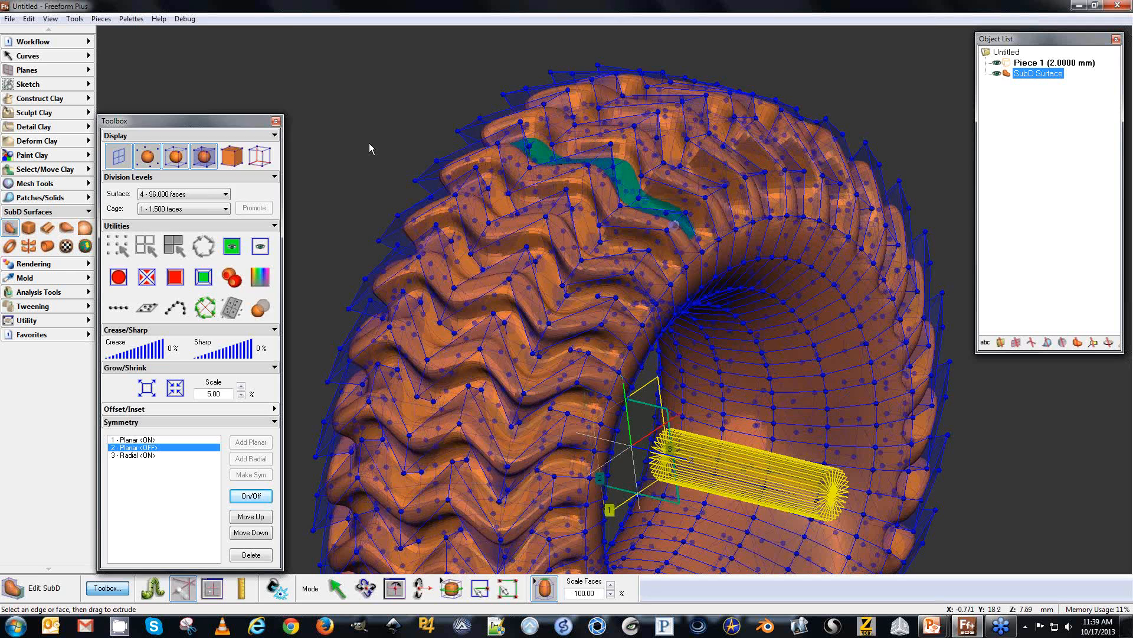
# Deselect the tire, examine the extruded tread from several angles, and select the tire again for editing.
pyautogui.press('space')
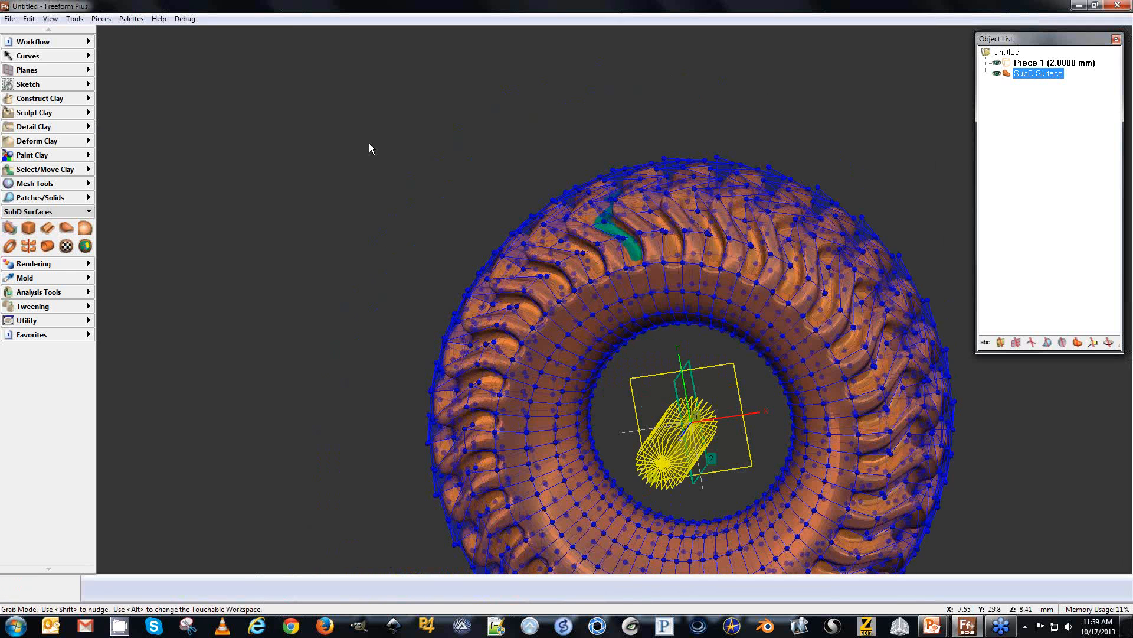
pyautogui.click(1040, 188)
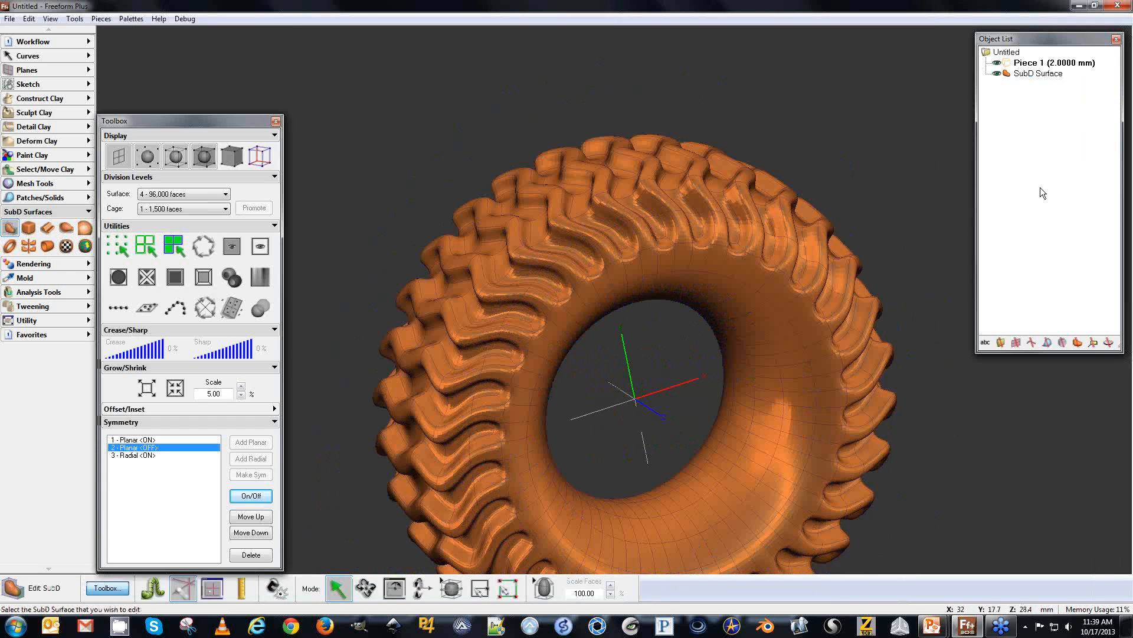
pyautogui.press('space')
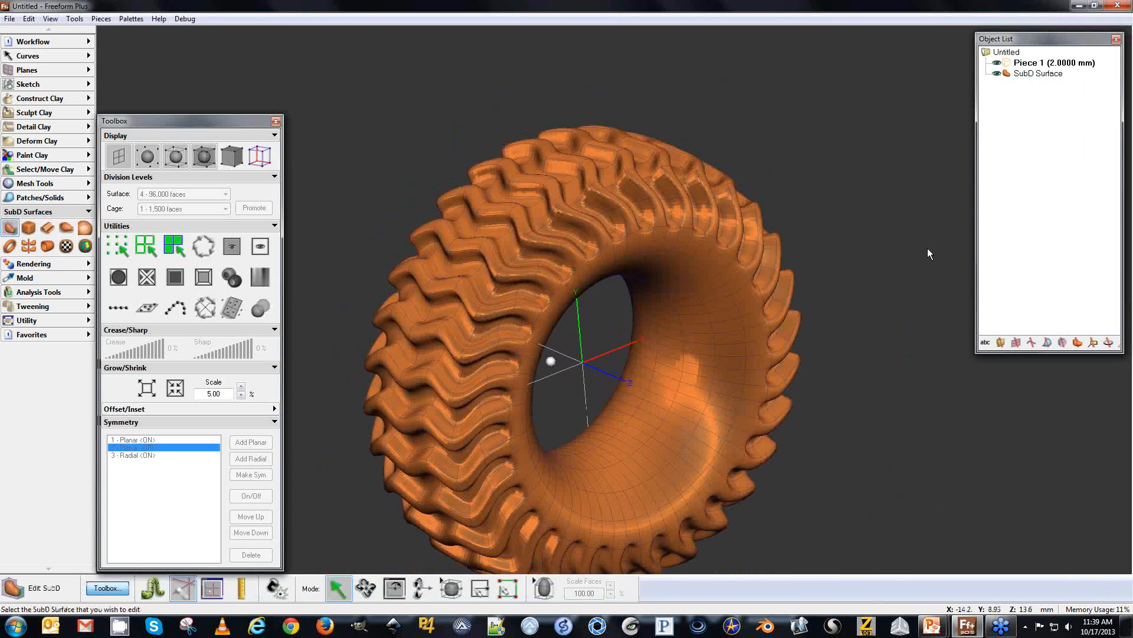
pyautogui.click(449, 334)
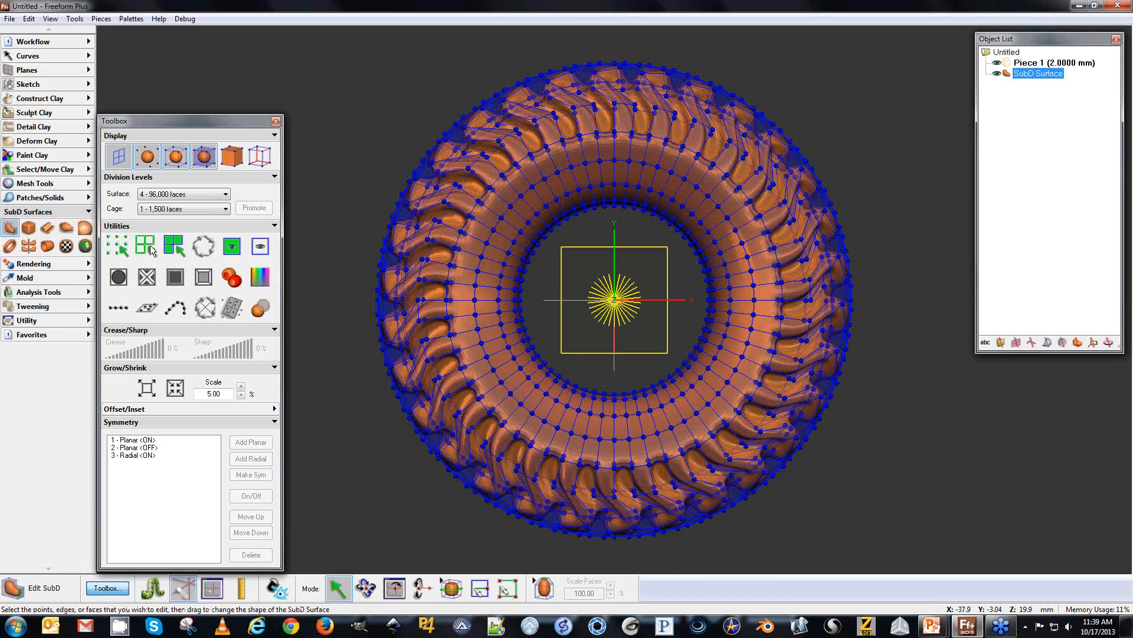
# Select the edges across the tire's upper tread and sidewall, and set their crease to about 59% and sharpness to 24%.
pyautogui.press('d')
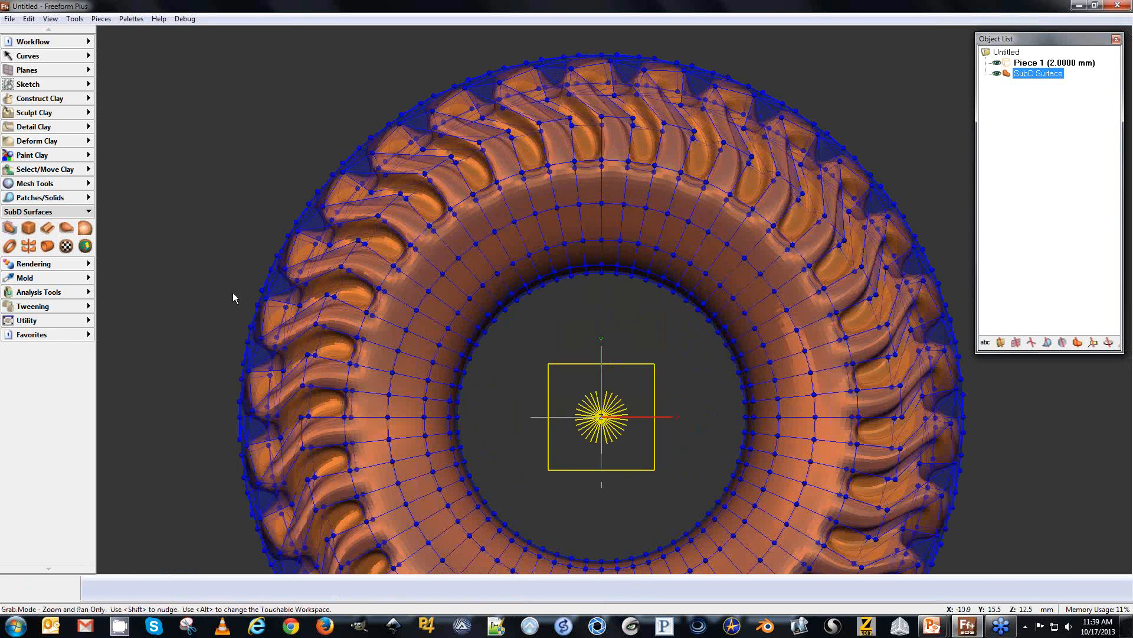
pyautogui.press('d')
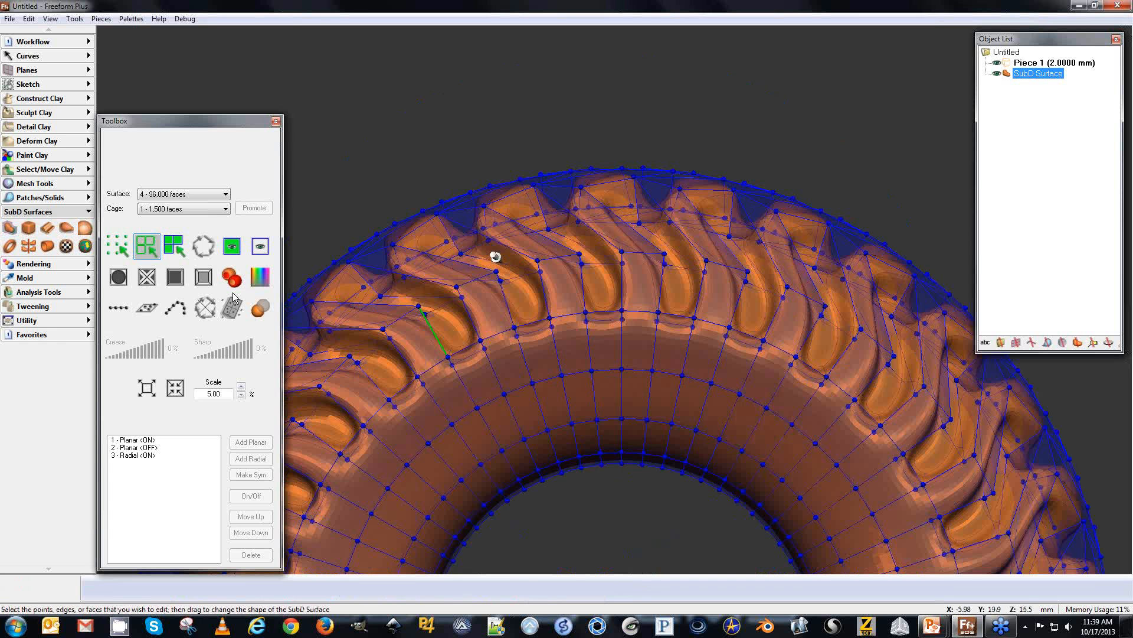
pyautogui.moveTo(485, 90); pyautogui.dragTo(774, 374)
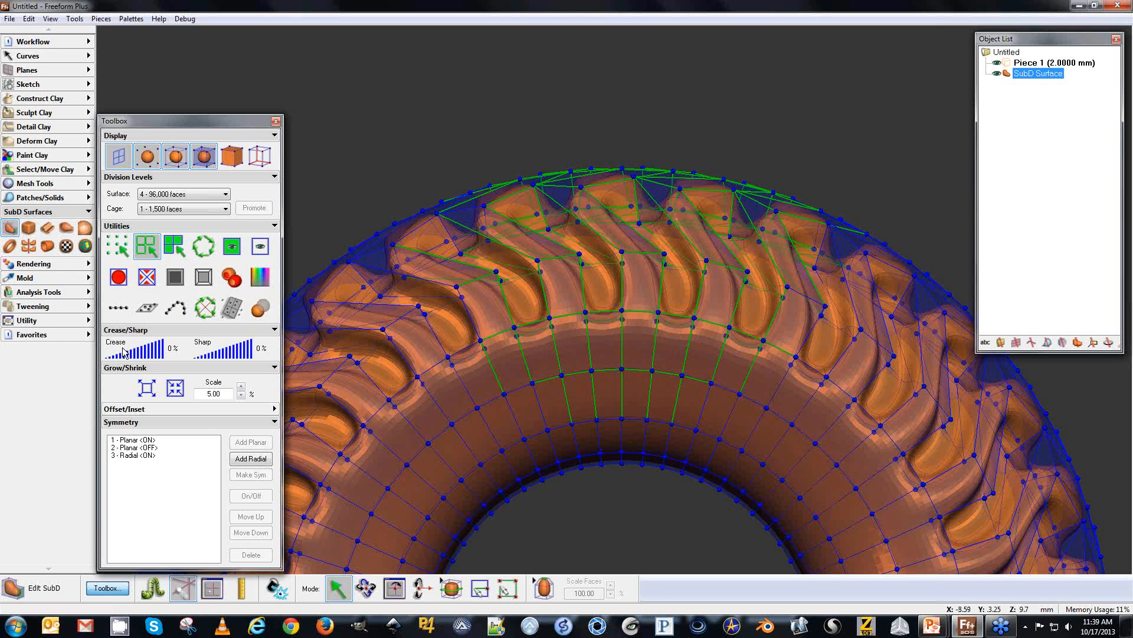
pyautogui.moveTo(123, 358); pyautogui.dragTo(210, 360)
pyautogui.click(205, 357)
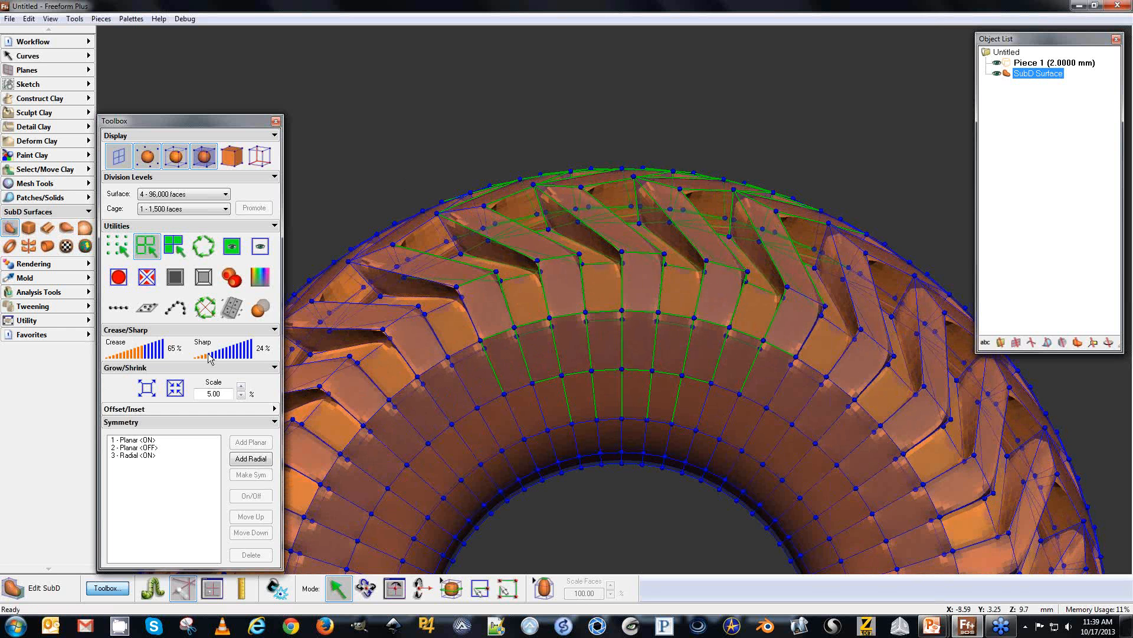
pyautogui.click(140, 356)
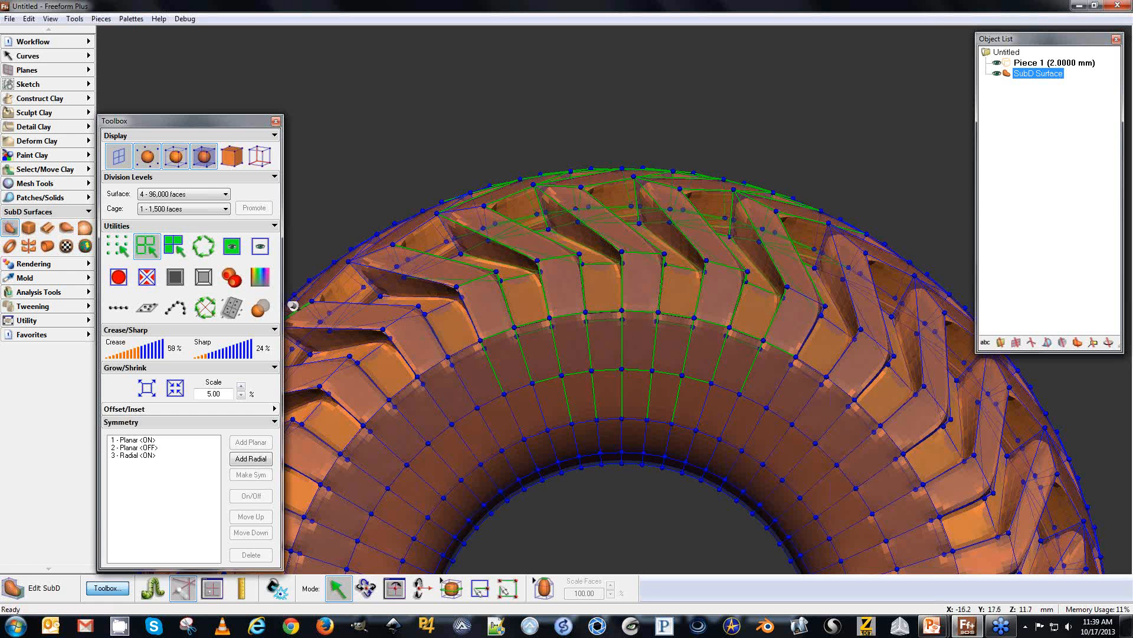
# Select the edge loop around the inner rim, pull it outward along the axle, and set crease to 35% and sharpness to 71%.
pyautogui.press('space')
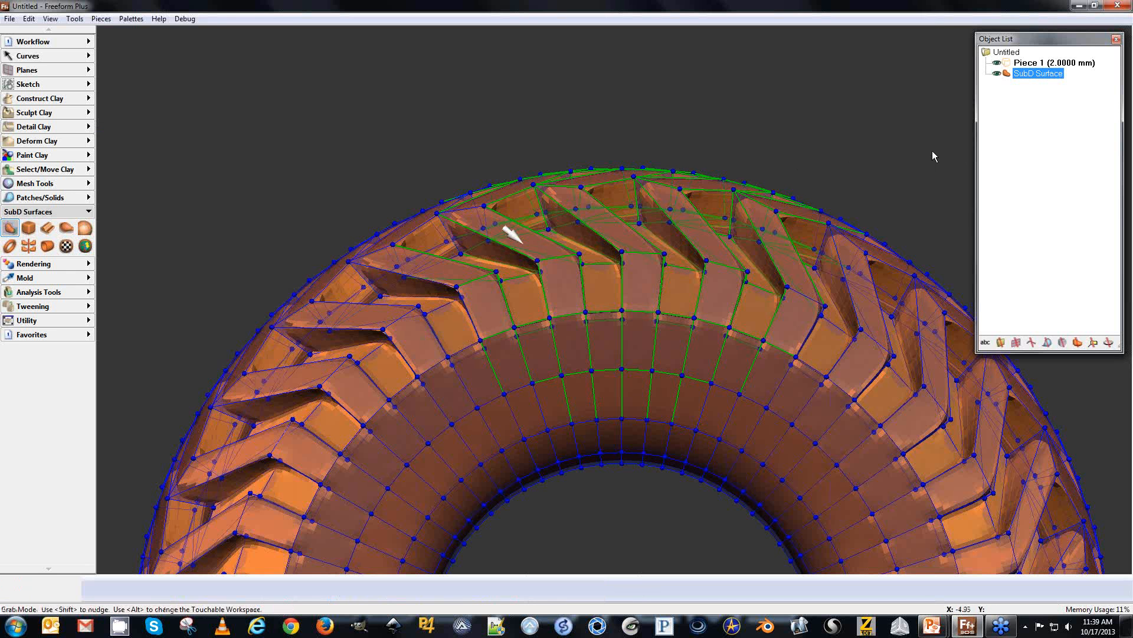
pyautogui.press('space')
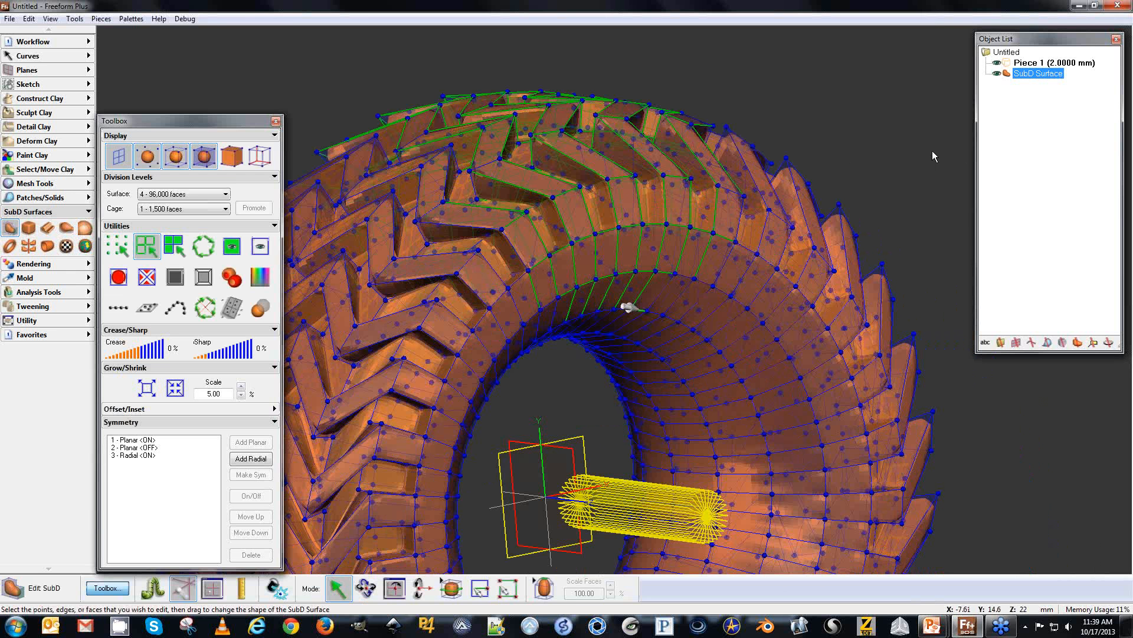
pyautogui.doubleClick(645, 309)
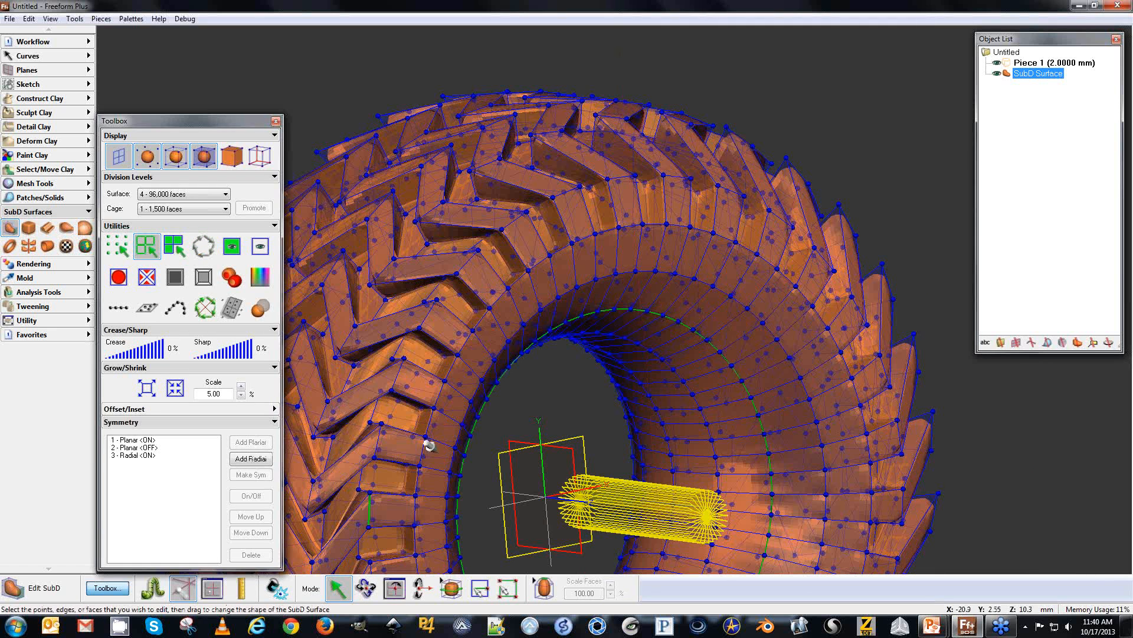
pyautogui.press('space')
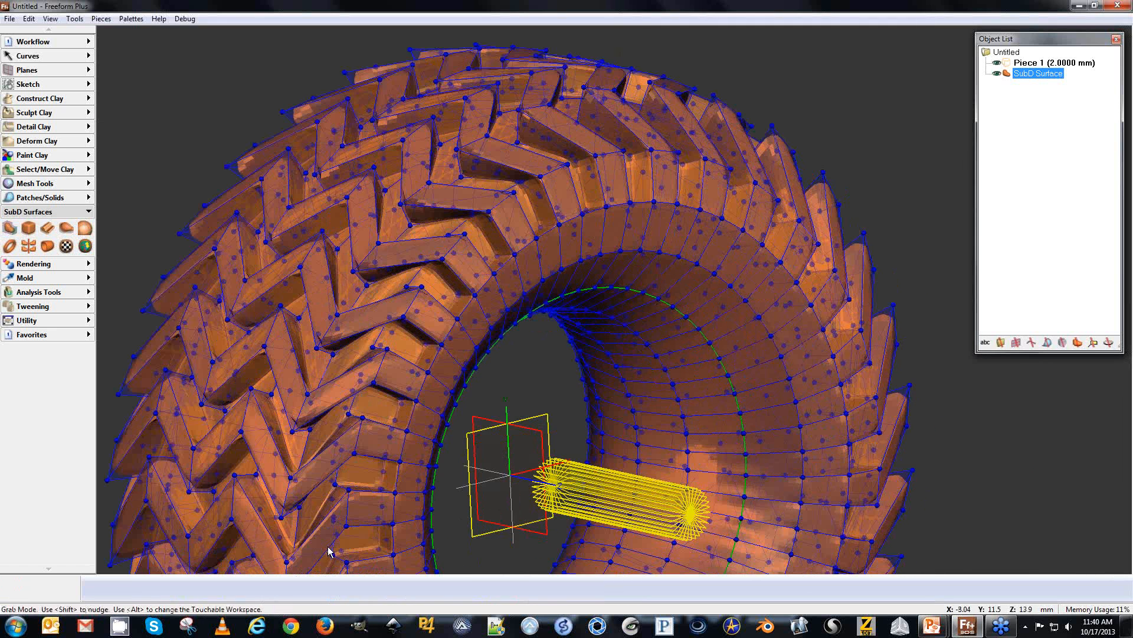
pyautogui.press('space')
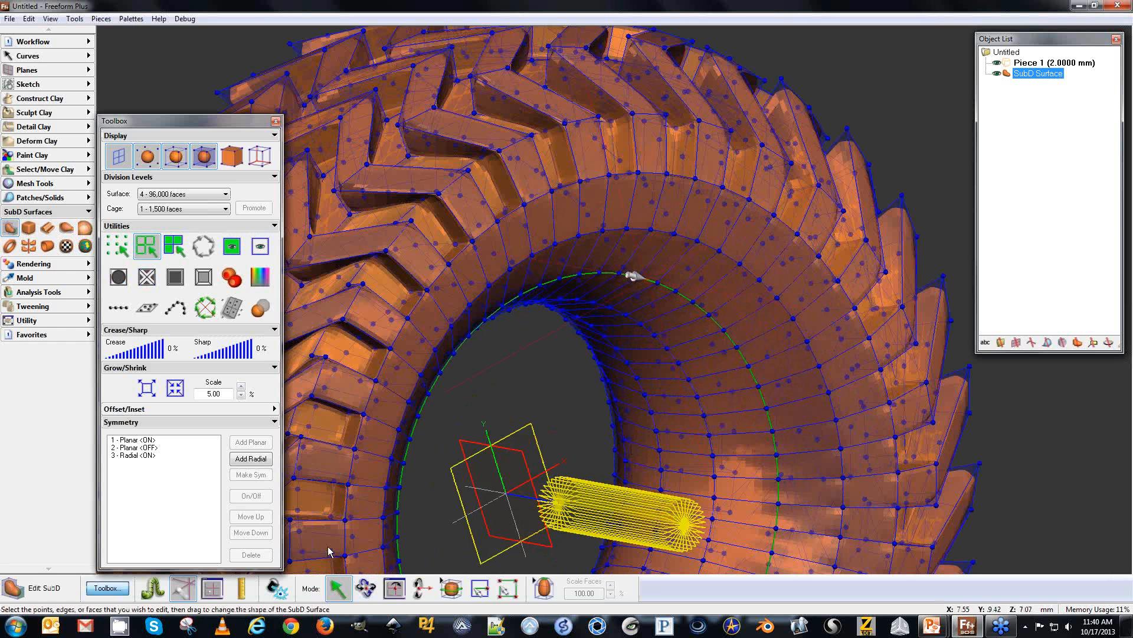
pyautogui.moveTo(634, 275); pyautogui.dragTo(673, 284)
pyautogui.click(136, 354)
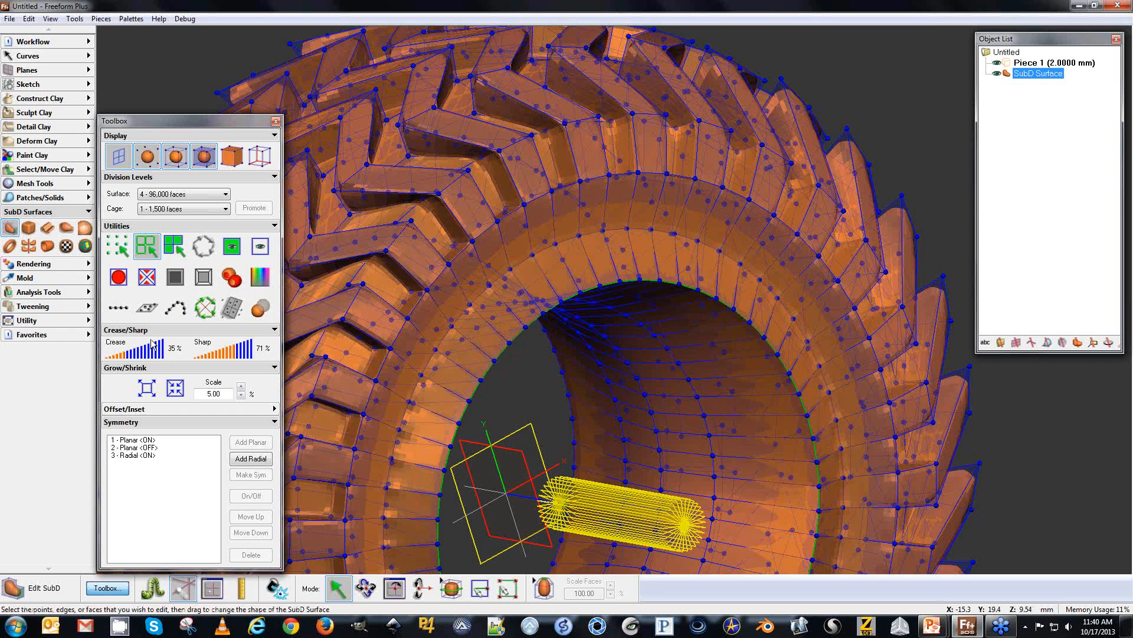
# Deselect the tire and examine the sharpened tread blocks and inner rim from several angles.
pyautogui.click(1005, 152)
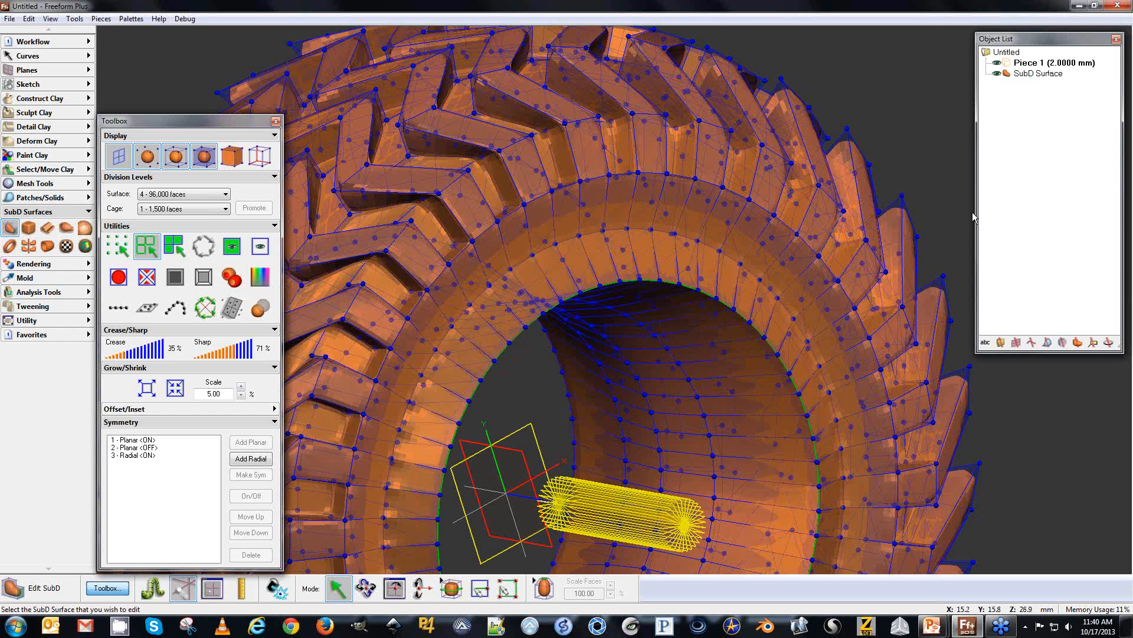
pyautogui.press('Escape')
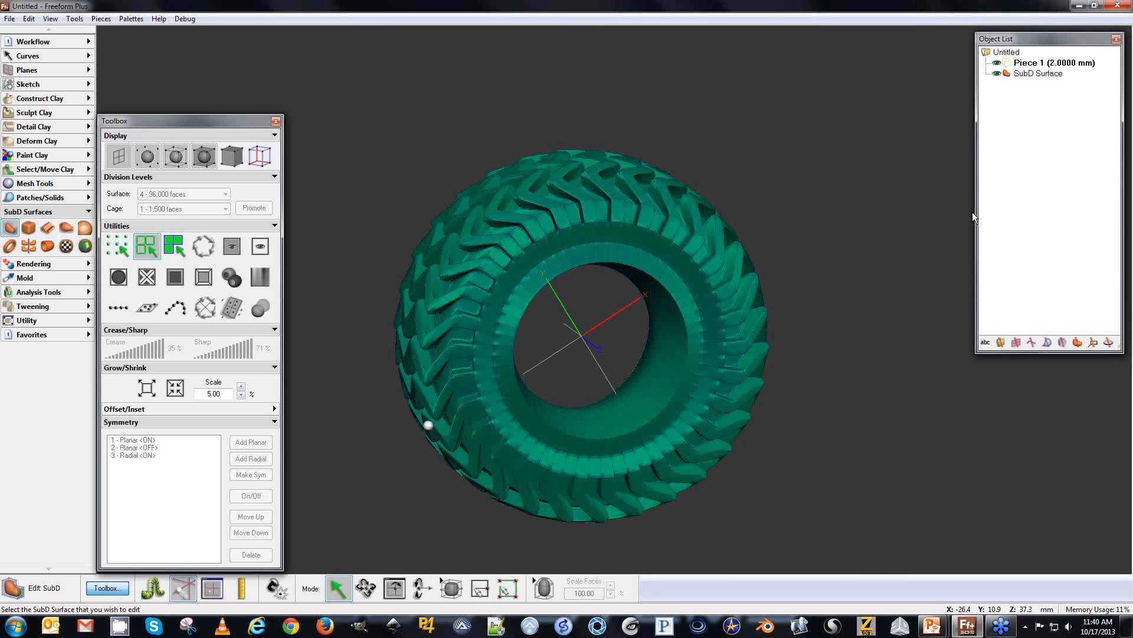
pyautogui.press('space')
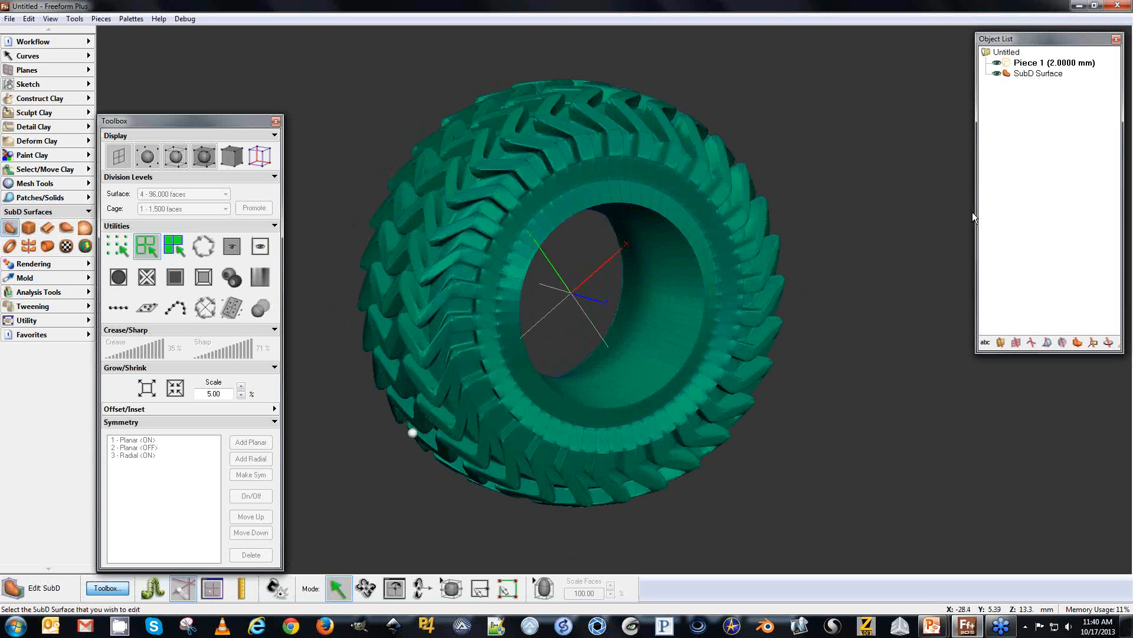
pyautogui.press('space')
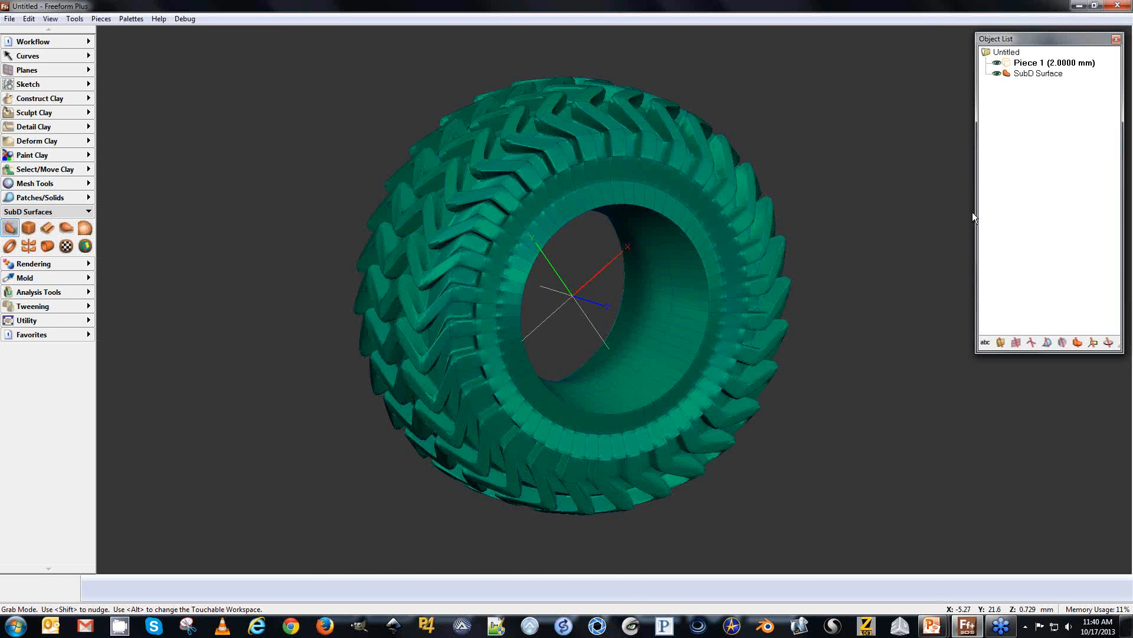
pyautogui.press('space')
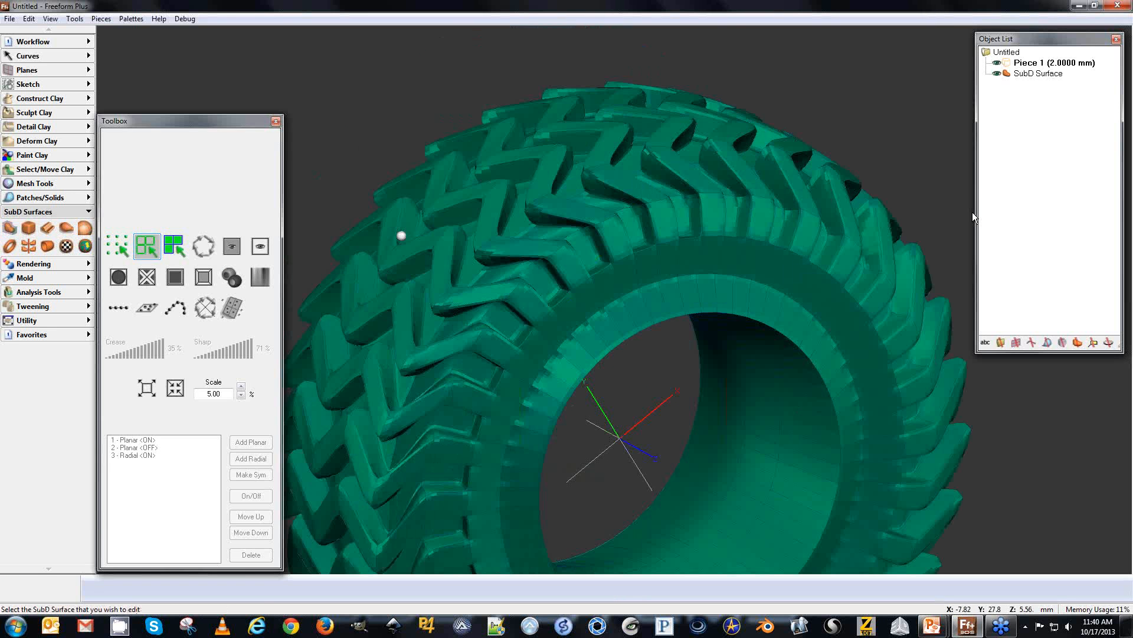
pyautogui.press('space')
pyautogui.press('space')
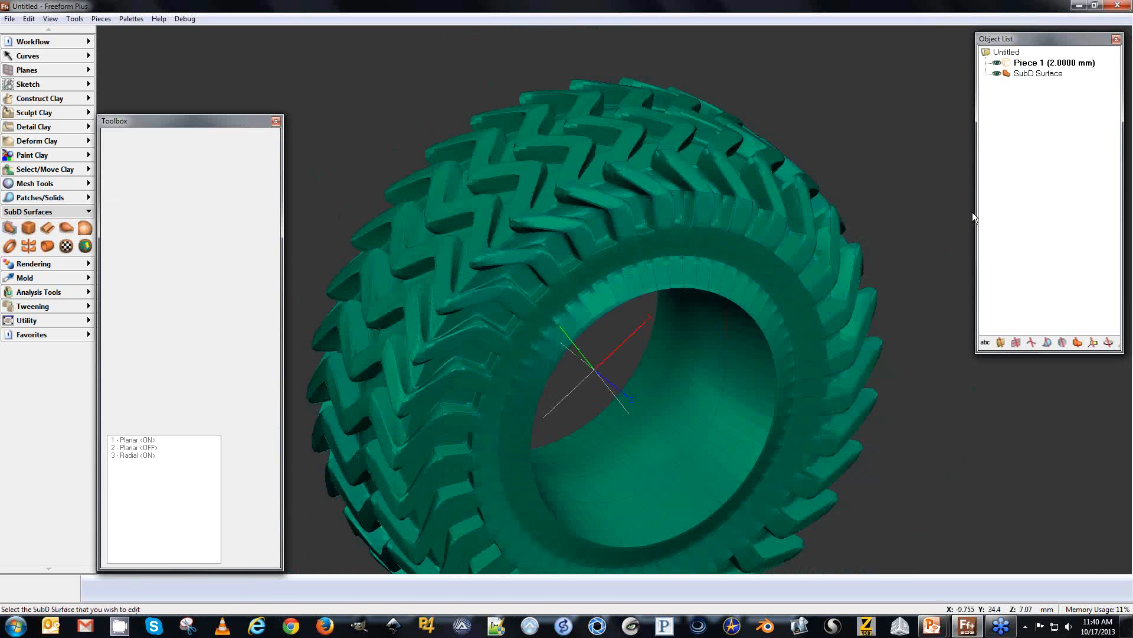
# Set the tire's surface division level to 5 with 384,000 faces, deselect it, and inspect the smoother surface.
pyautogui.click(505, 262)
pyautogui.click(195, 194)
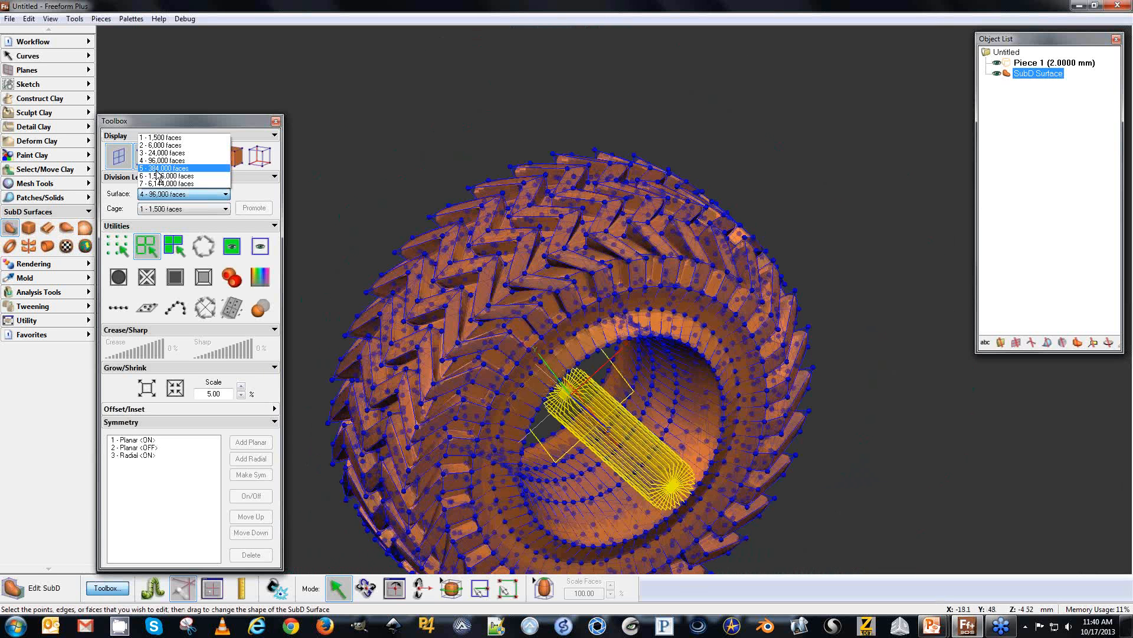
pyautogui.click(153, 169)
pyautogui.click(1014, 149)
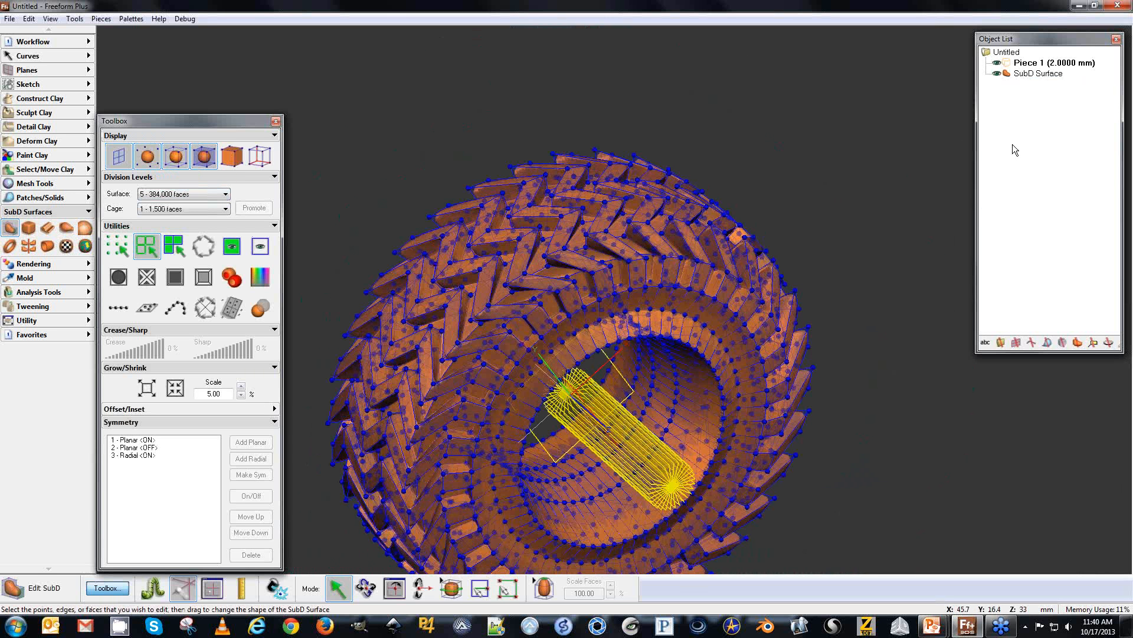
pyautogui.press('space')
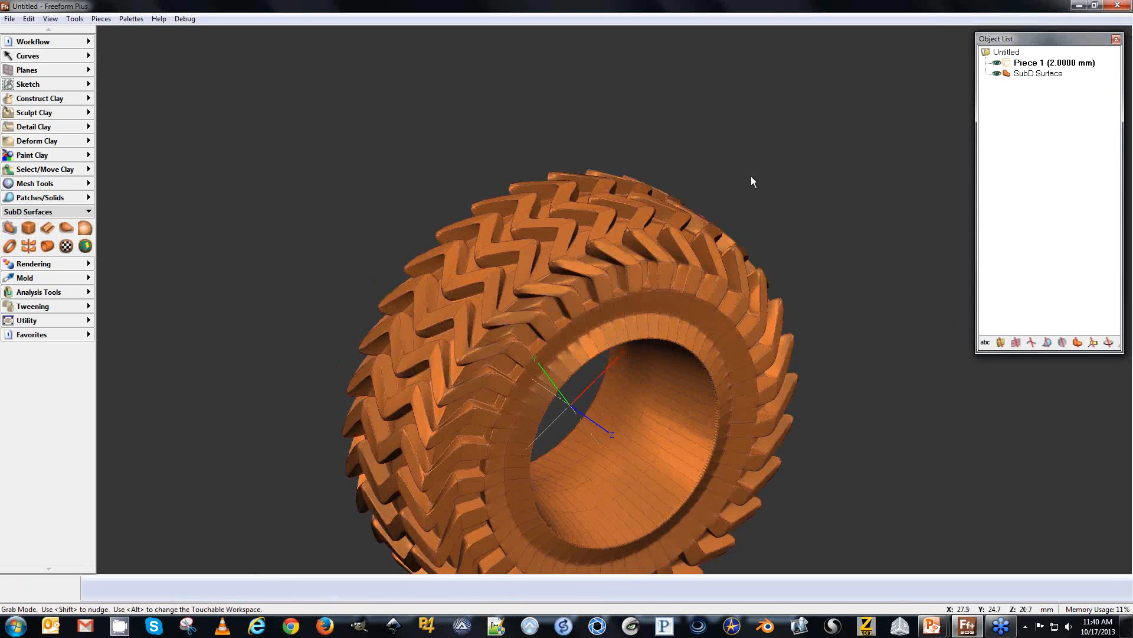
pyautogui.press('space')
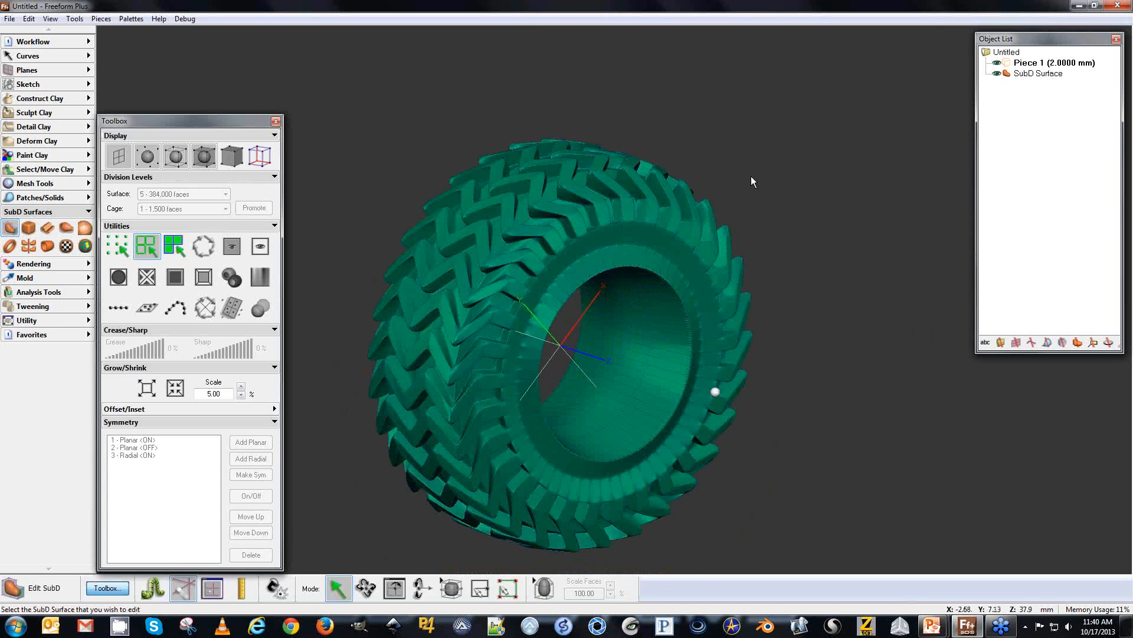
pyautogui.press('space')
pyautogui.press('space')
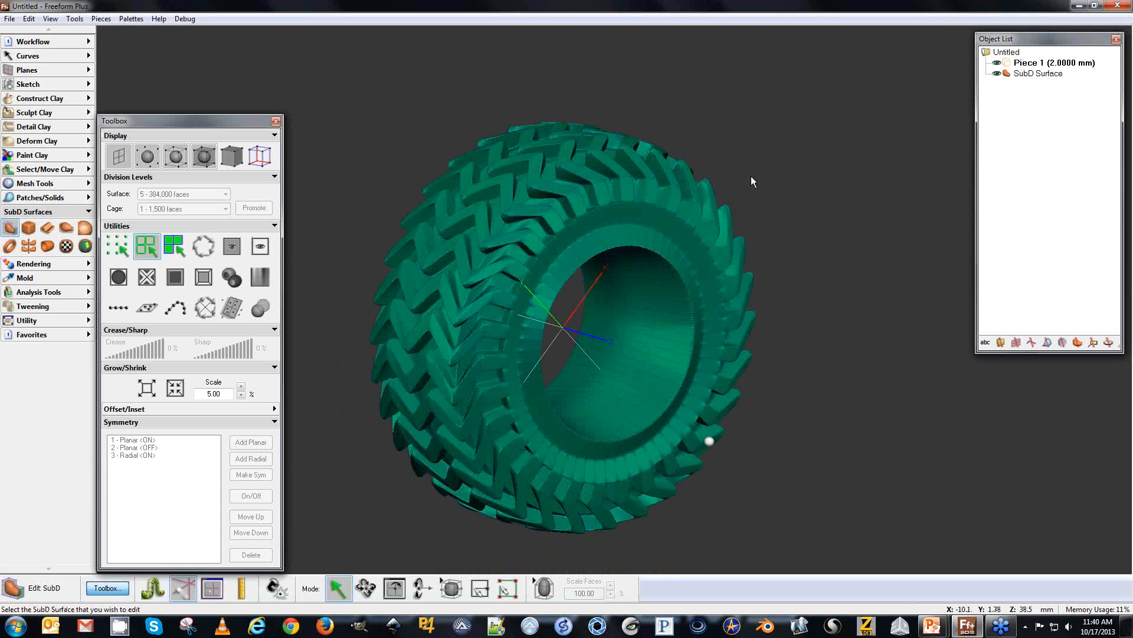
# Open SubD Dragon.cly from the SubD Webinar folder without saving the untitled tire file.
pyautogui.click(9, 19)
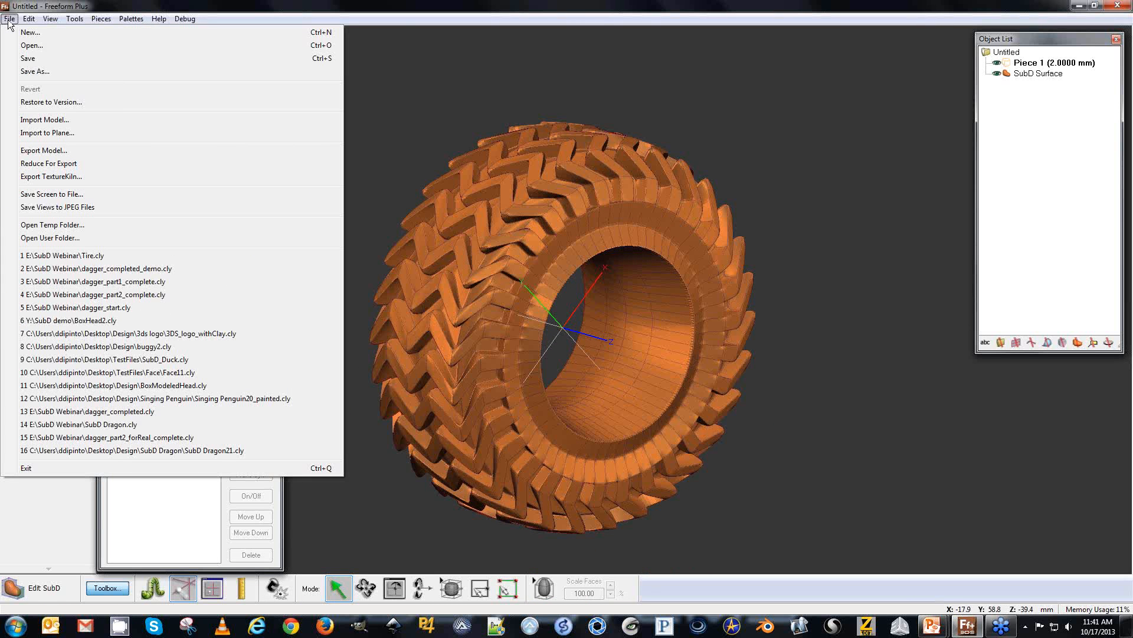
pyautogui.click(462, 72)
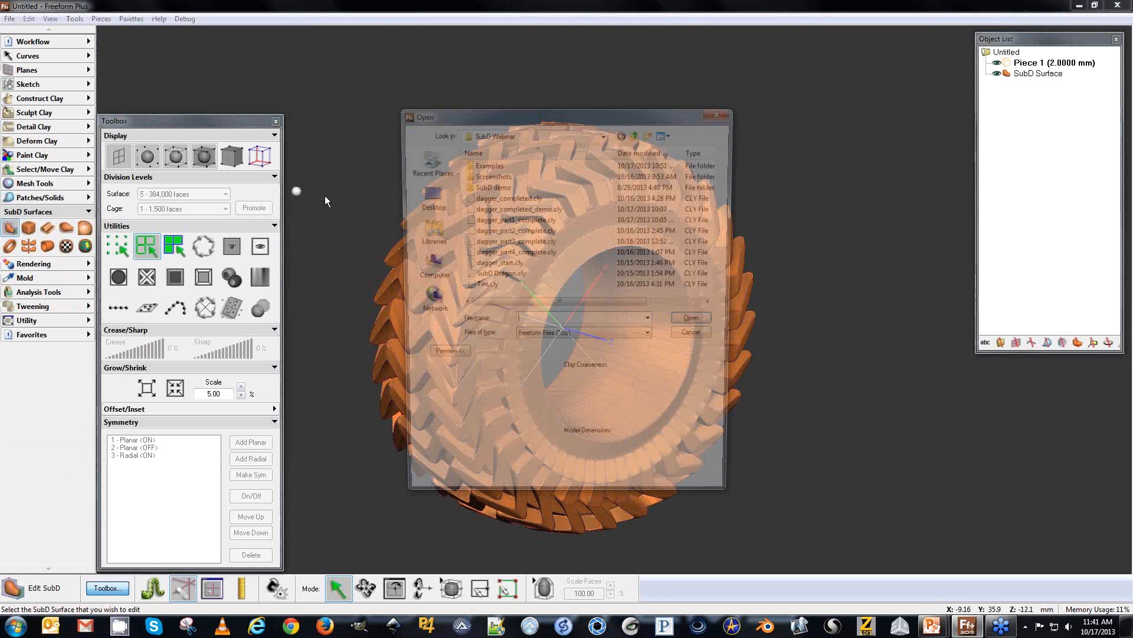
pyautogui.click(509, 276)
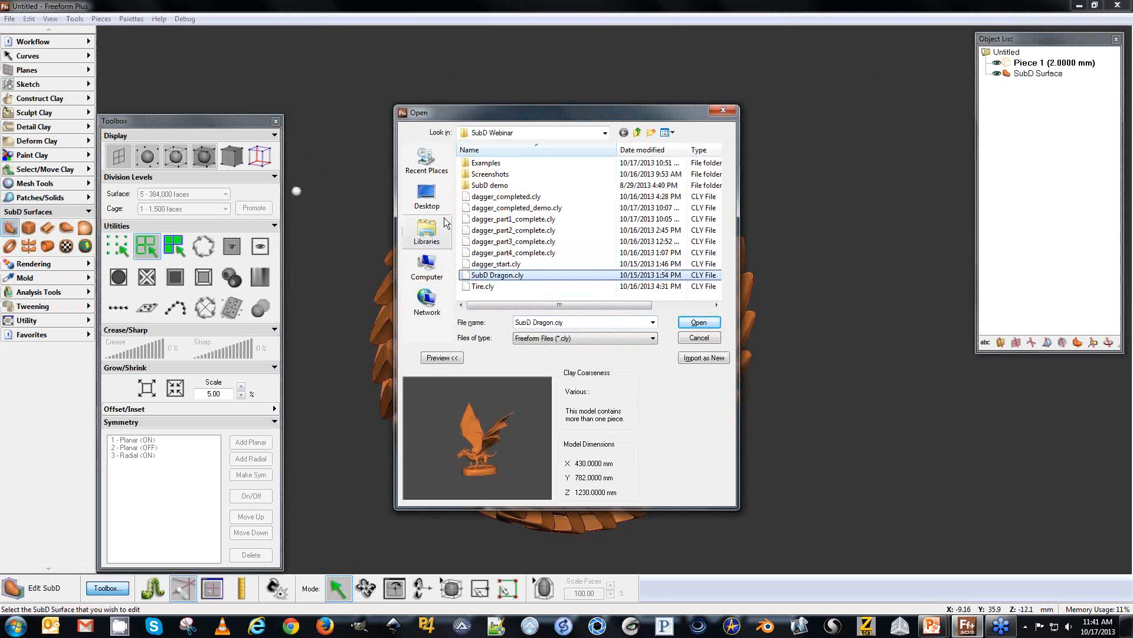
pyautogui.click(697, 323)
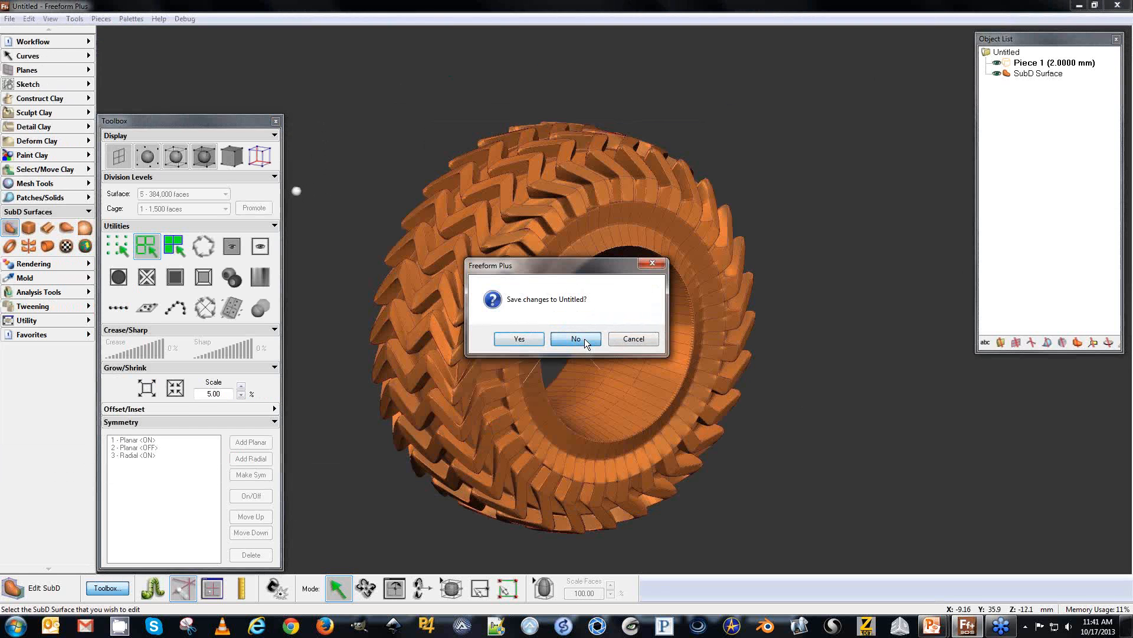
pyautogui.click(584, 339)
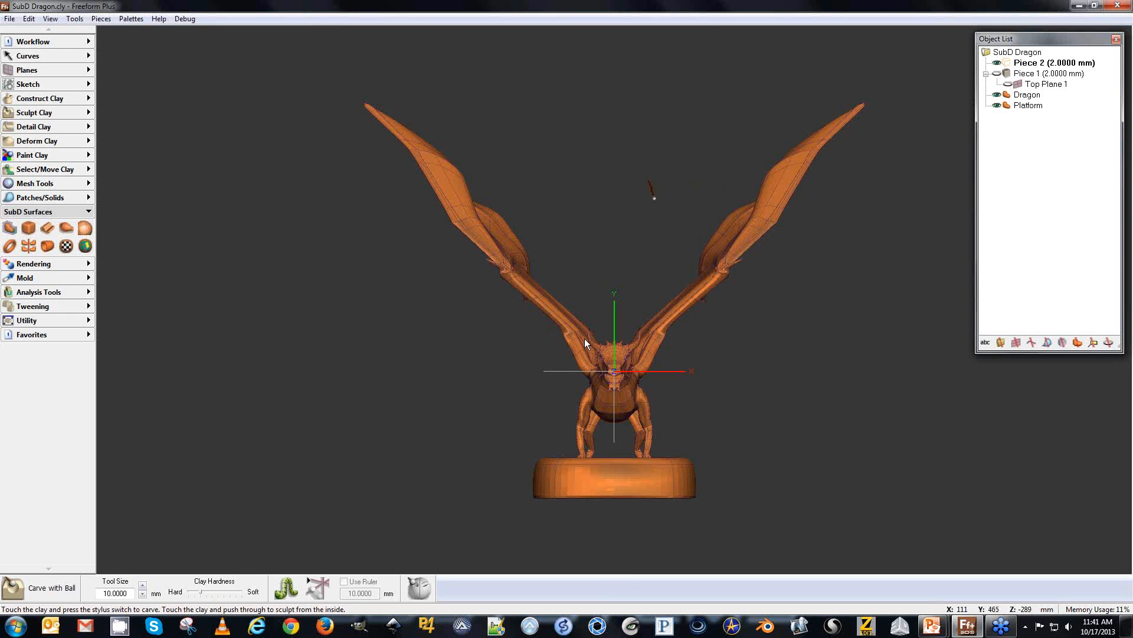
# Select the dragon for SubD editing and examine its control cage from several angles and distances.
pyautogui.press('space')
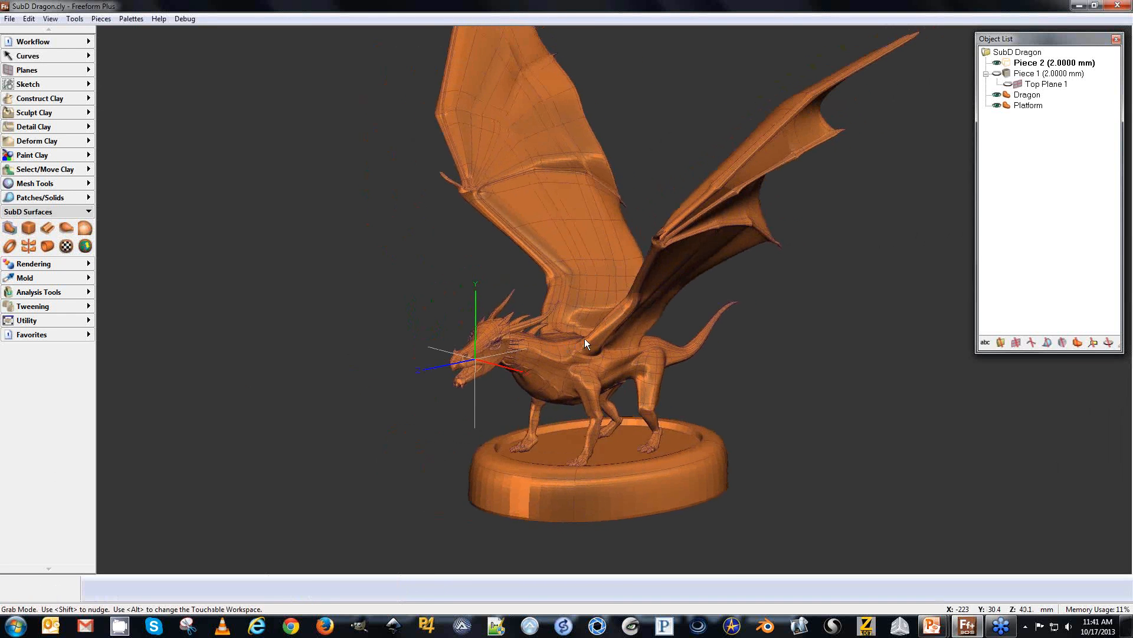
pyautogui.press('space')
pyautogui.click(10, 227)
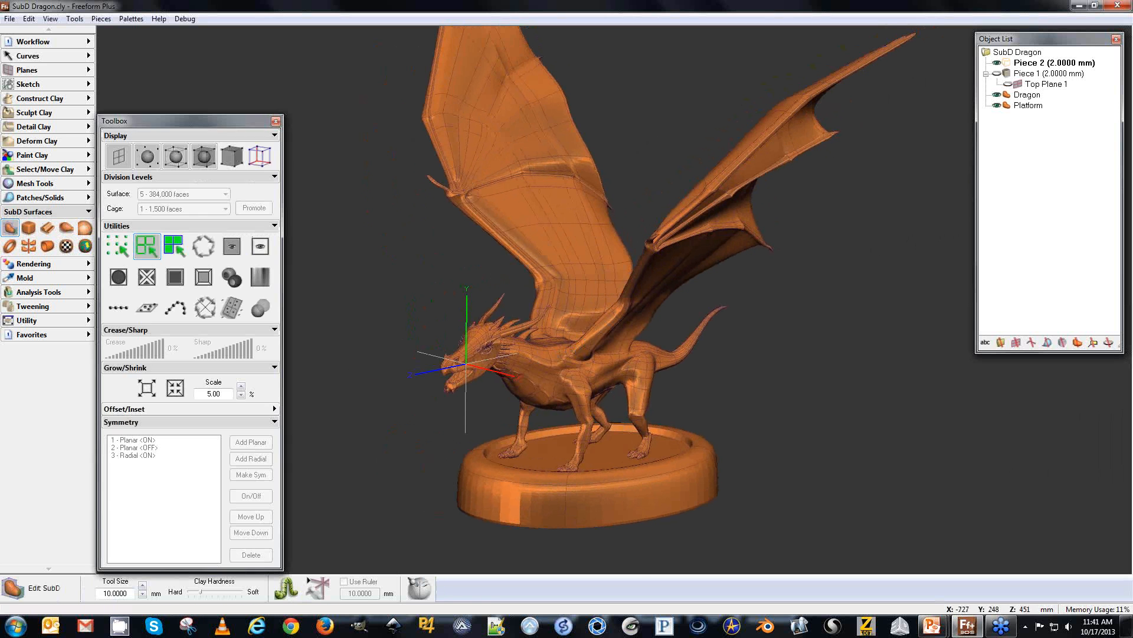
pyautogui.click(402, 338)
pyautogui.press('space')
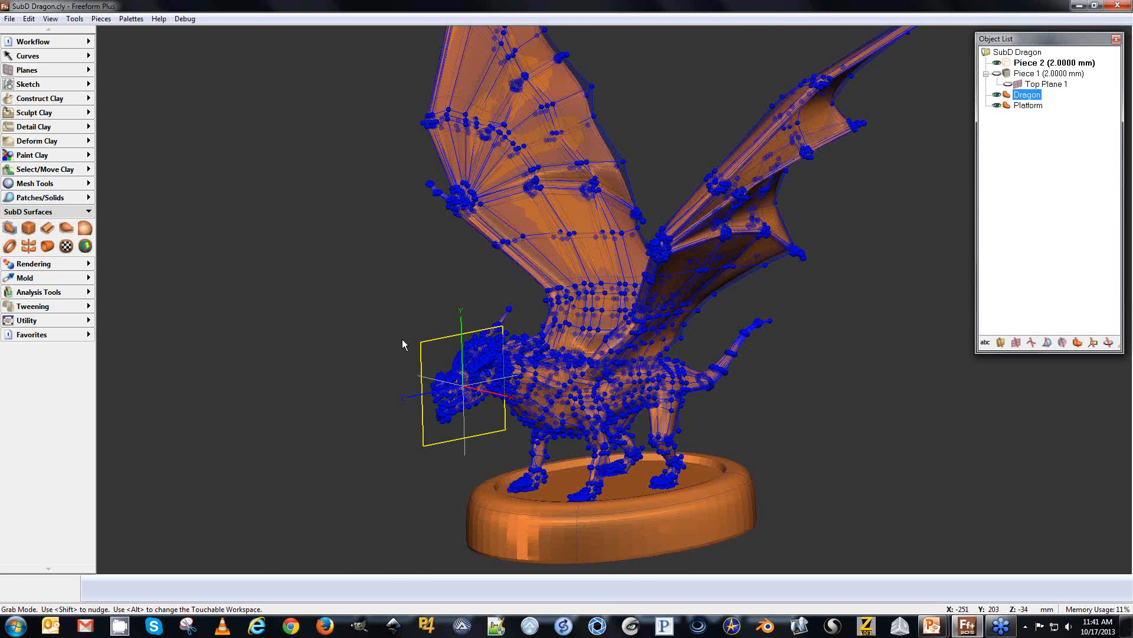
pyautogui.press('space')
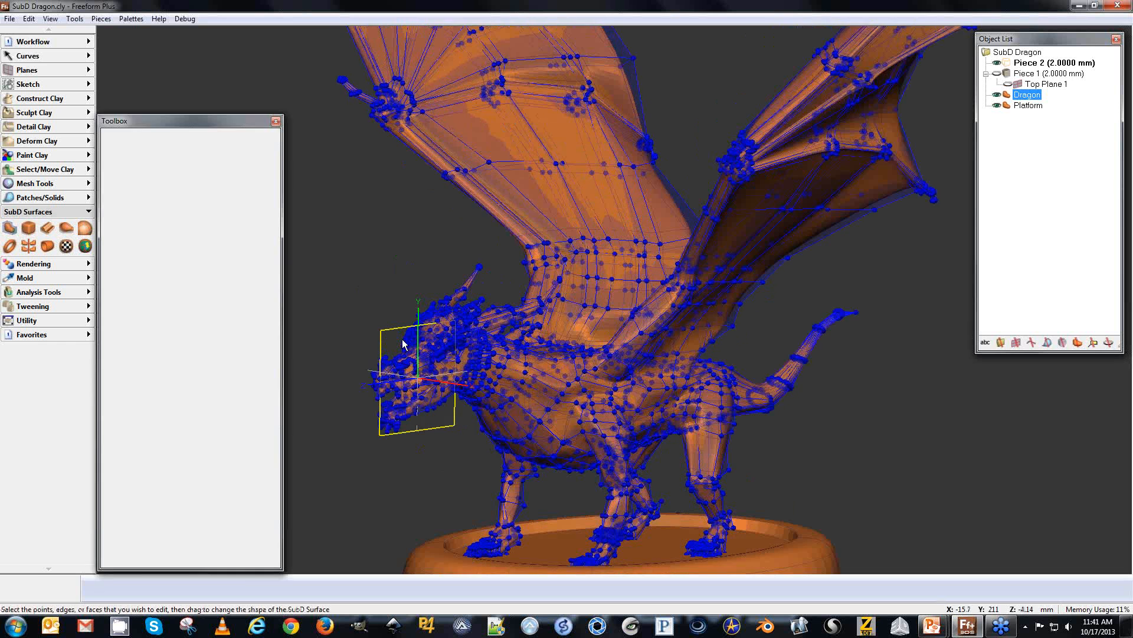
pyautogui.press('space')
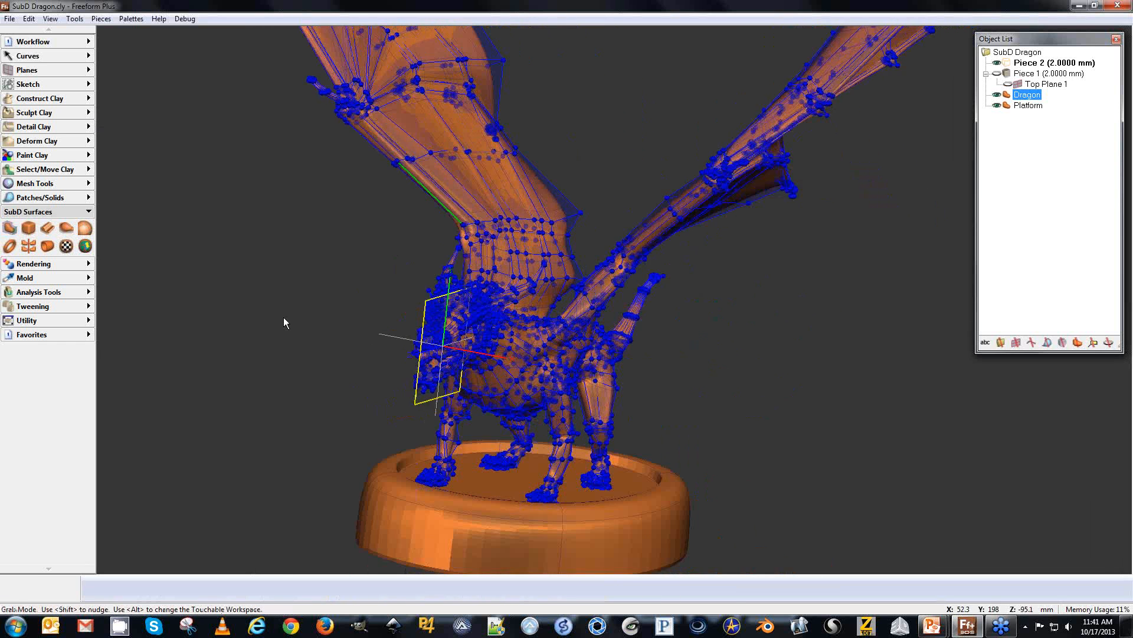
pyautogui.press('space')
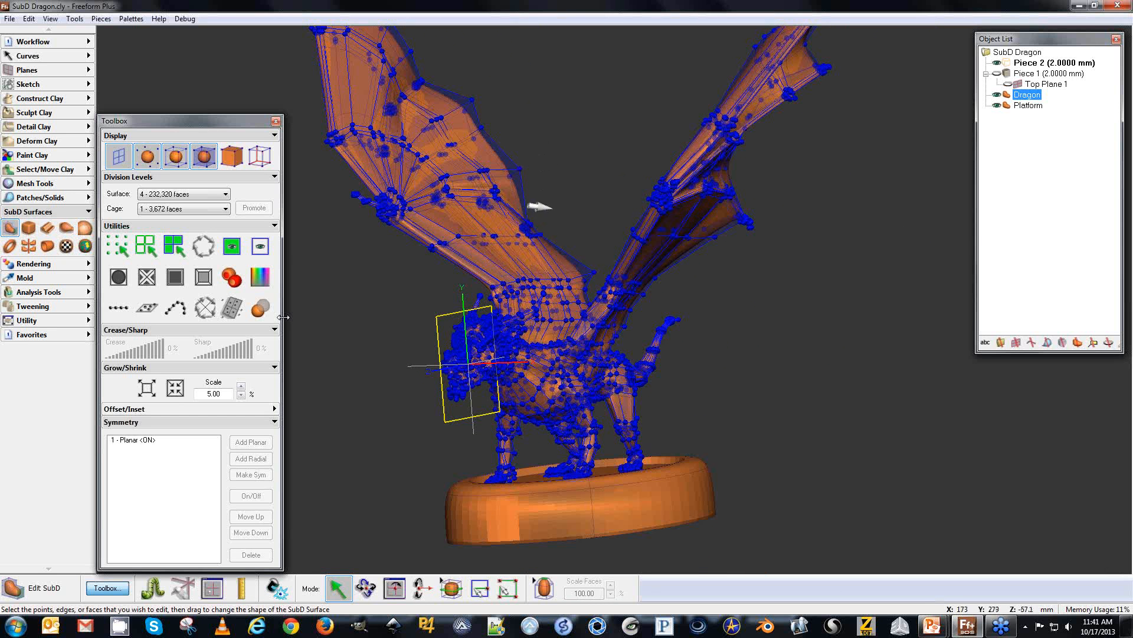
pyautogui.press('space')
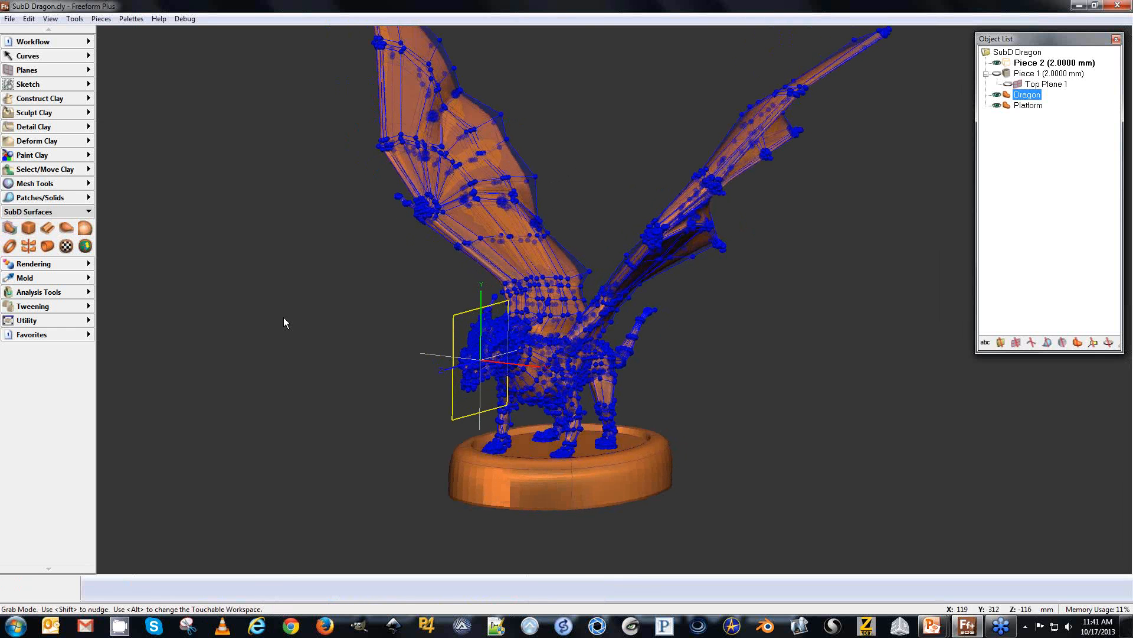
pyautogui.press('space')
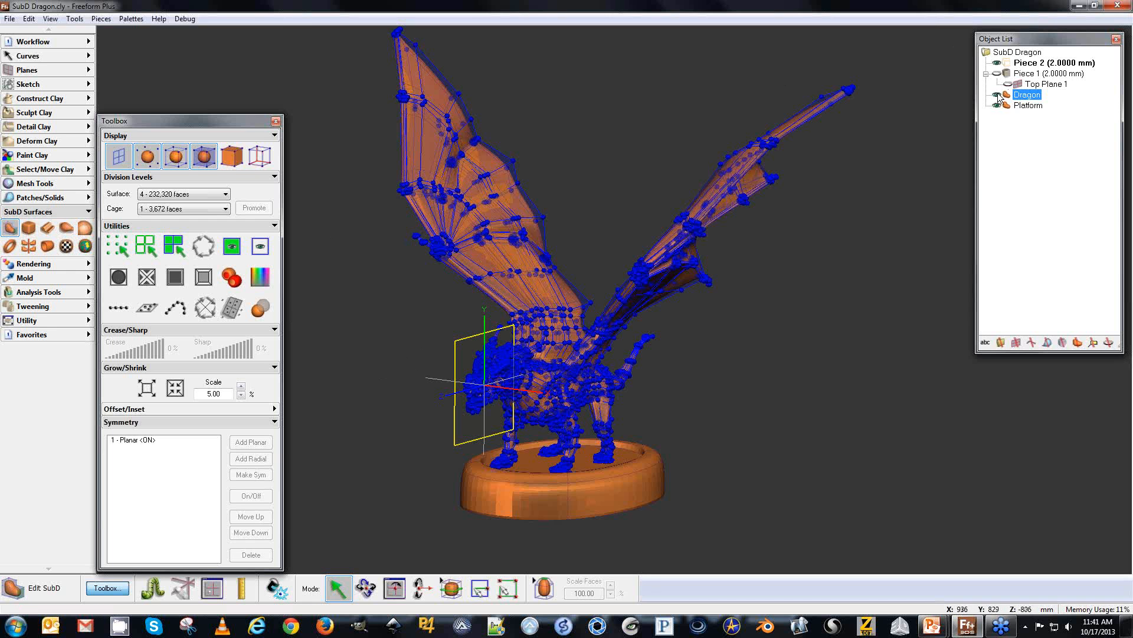
pyautogui.rightClick(1018, 90)
pyautogui.click(1052, 113)
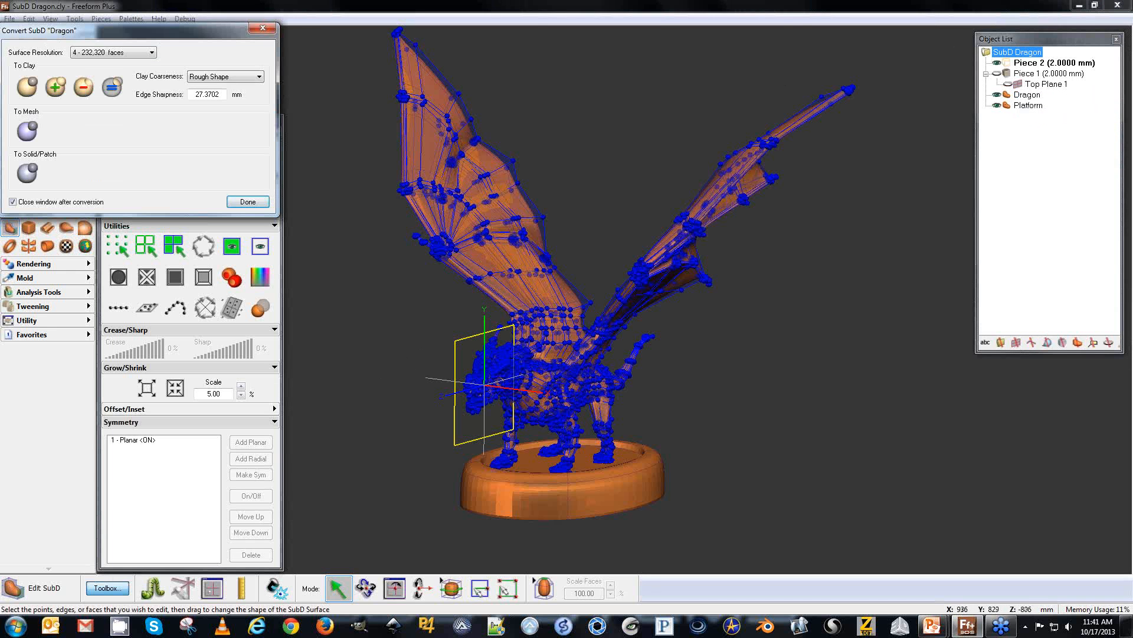
pyautogui.click(204, 77)
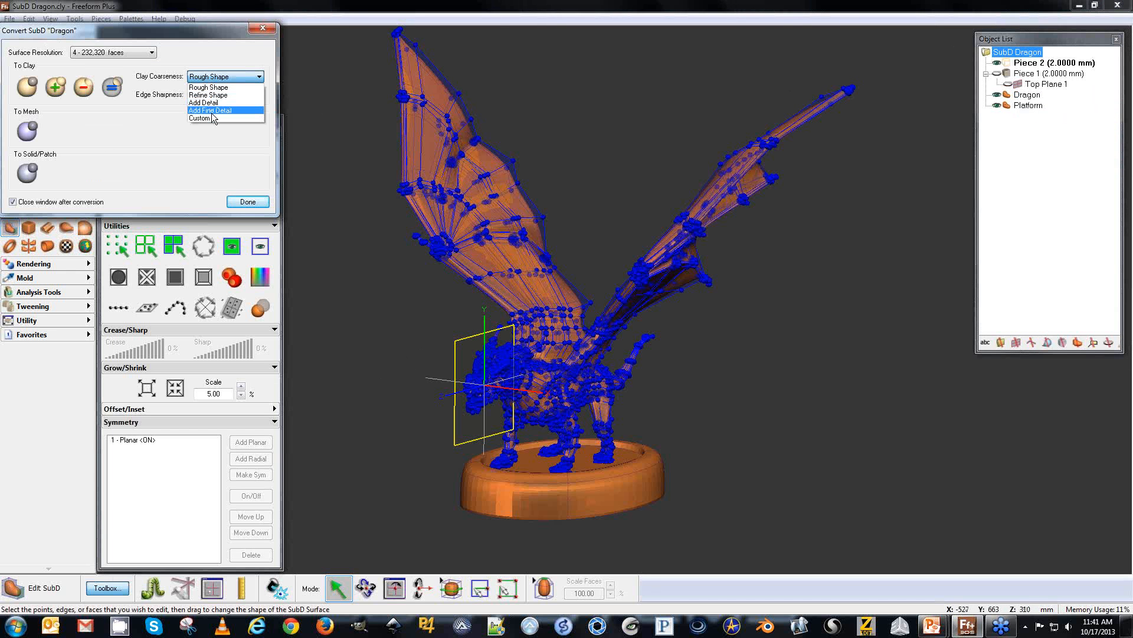
pyautogui.click(211, 120)
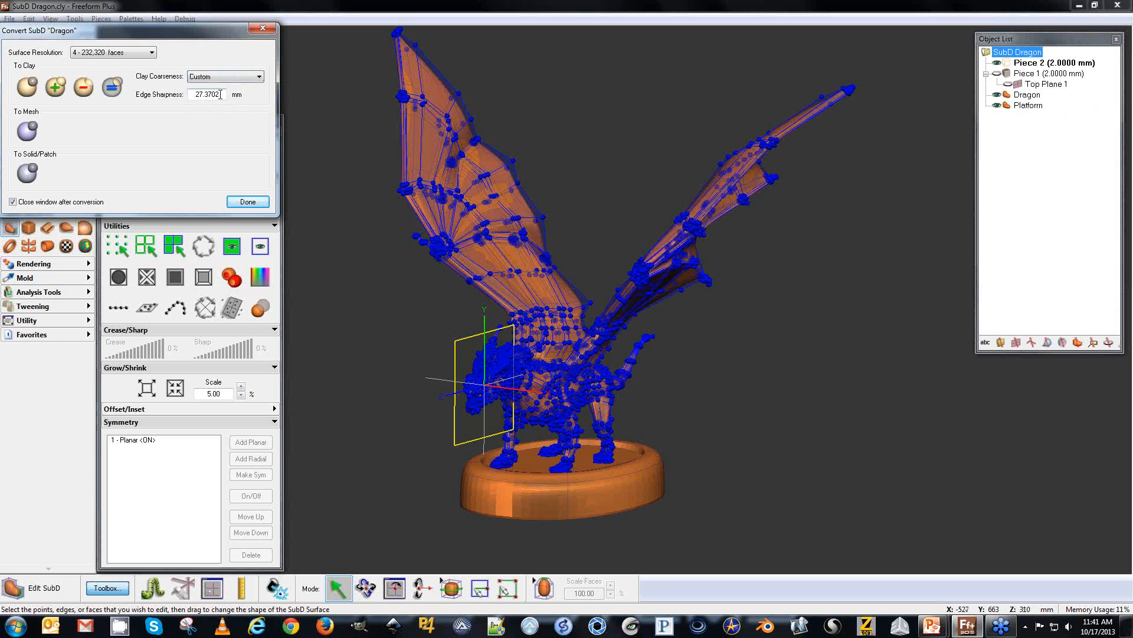
pyautogui.click(233, 205)
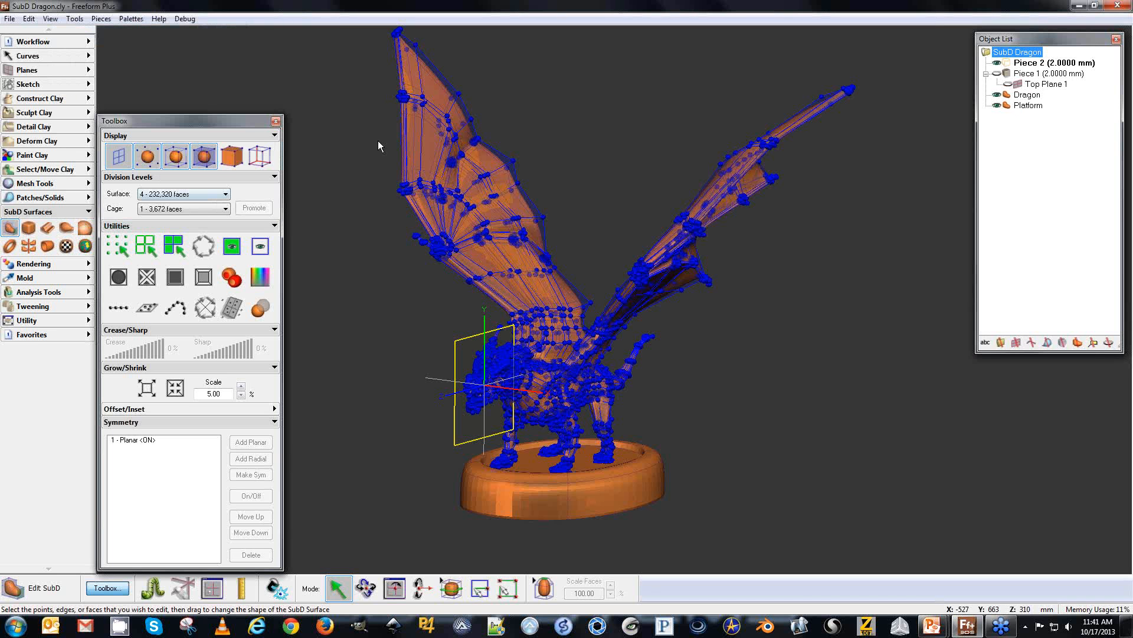
# Convert the Dragon SubD to a new clay piece with Custom clay coarseness at surface resolution 4 - 232,320 faces.
pyautogui.click(1000, 96)
pyautogui.click(1000, 95)
pyautogui.rightClick(1009, 96)
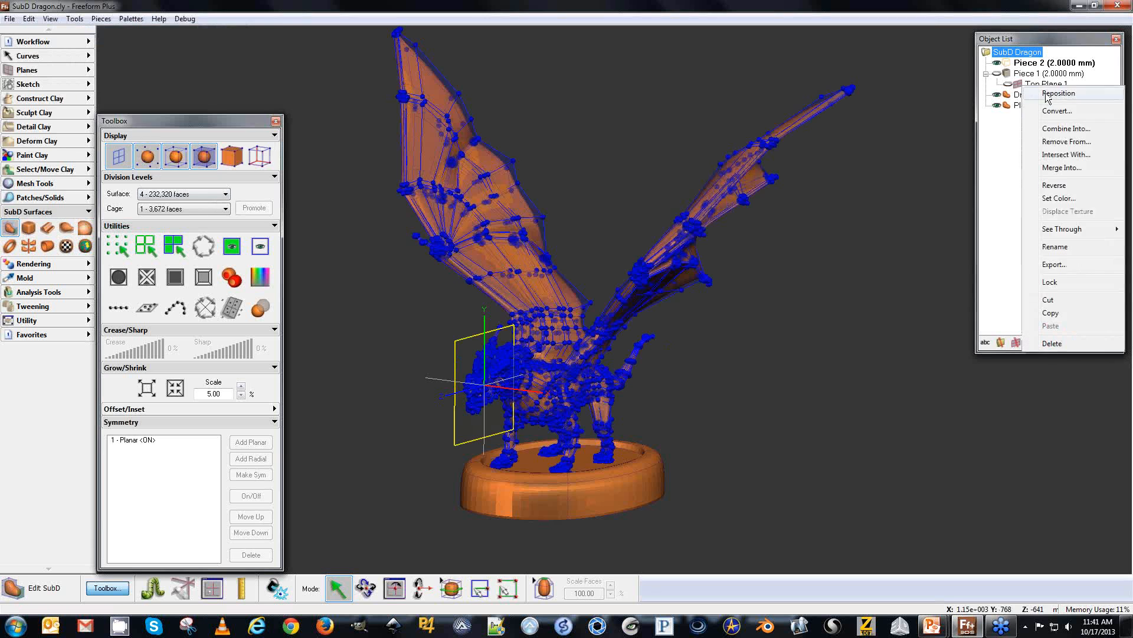
pyautogui.click(1056, 111)
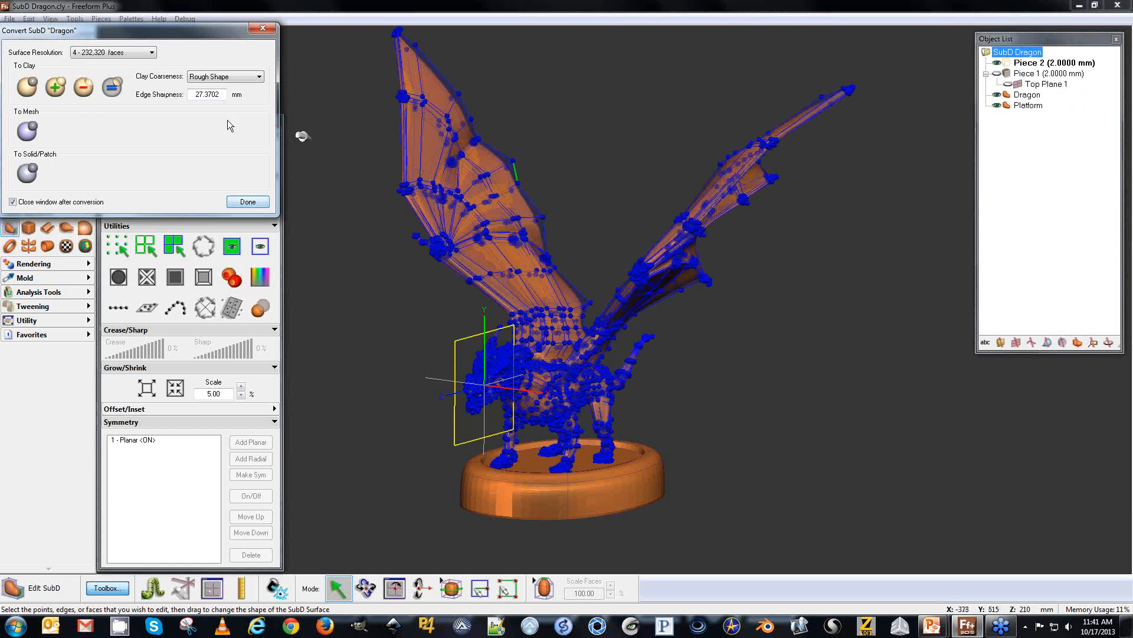
pyautogui.click(225, 77)
pyautogui.click(220, 117)
pyautogui.click(26, 87)
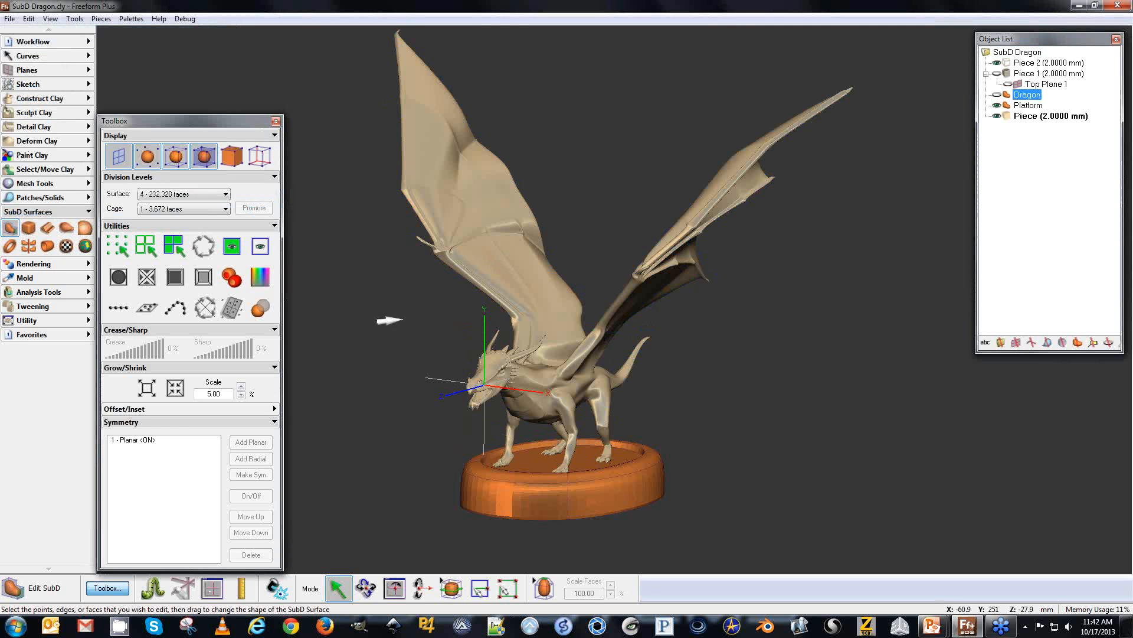
# Pull out clay on the dragon's front shoulder with the Attract tool at an 18 mm tool size.
pyautogui.press('space')
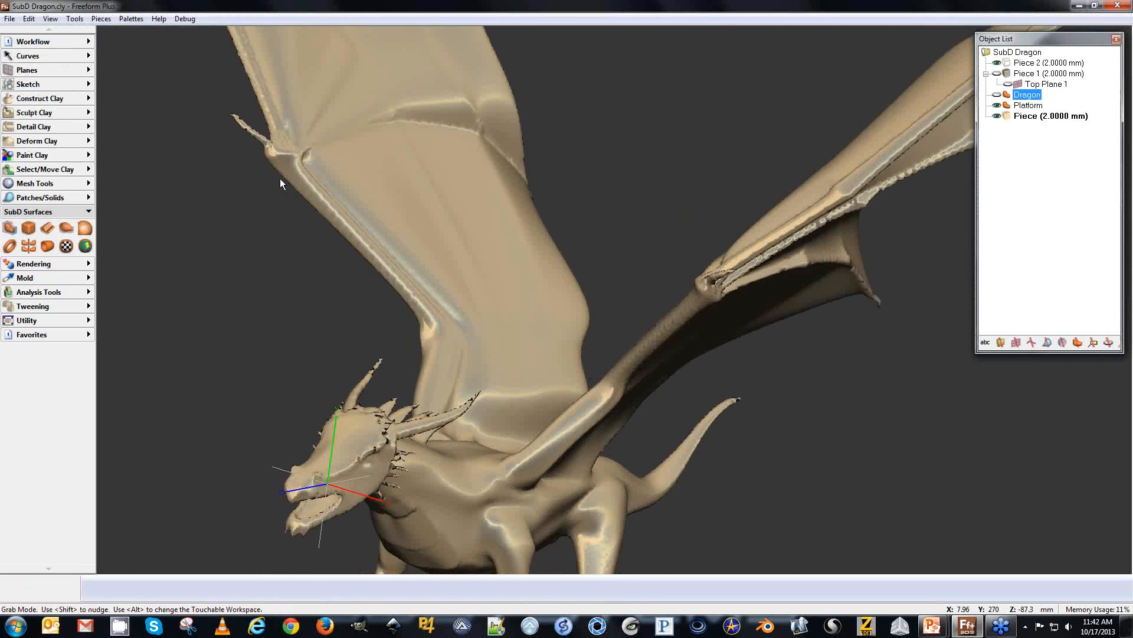
pyautogui.press('space')
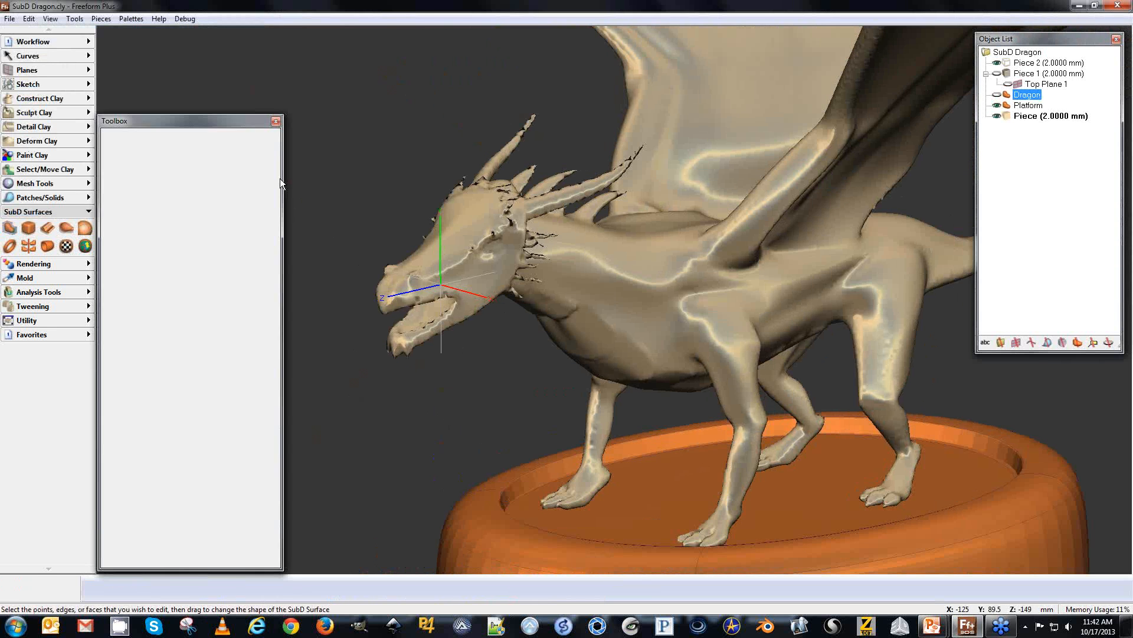
pyautogui.press('space')
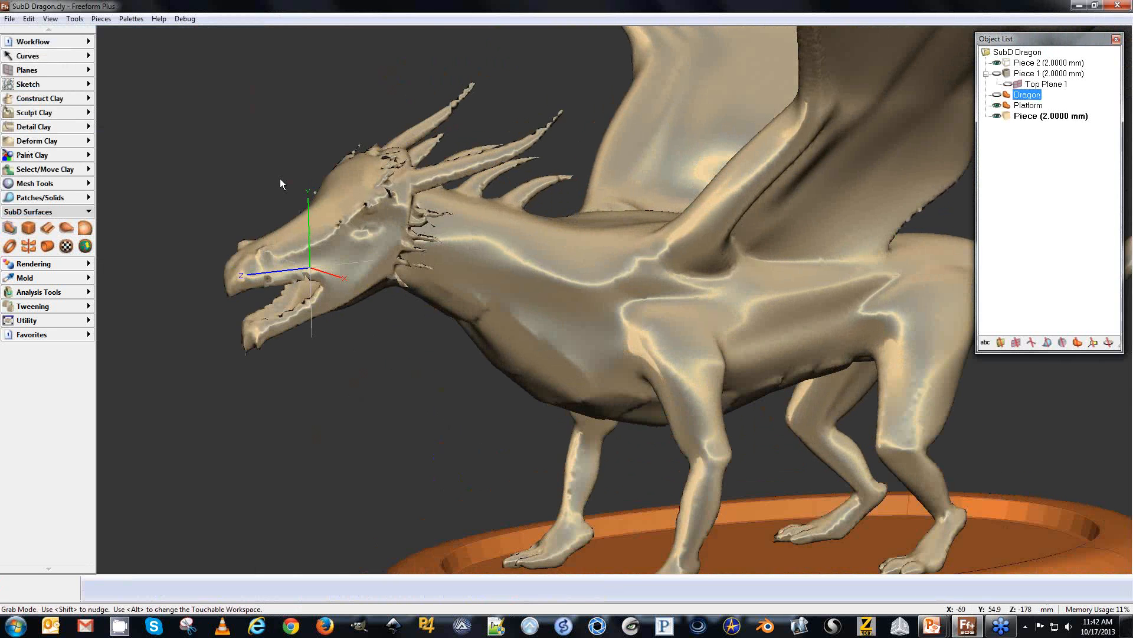
pyautogui.press('space')
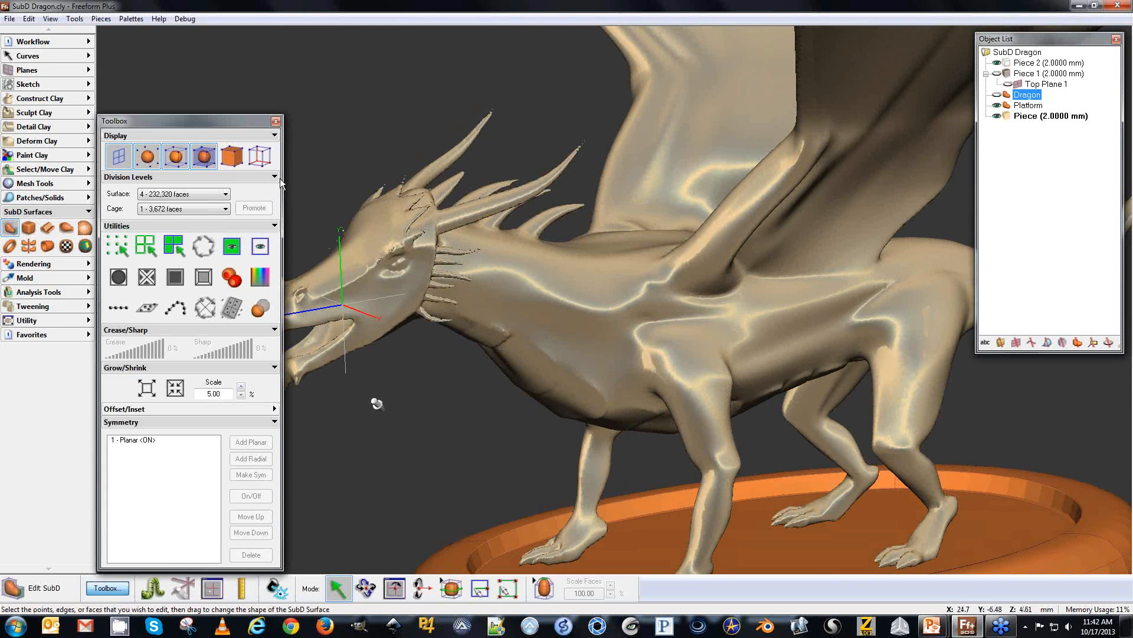
pyautogui.press('space')
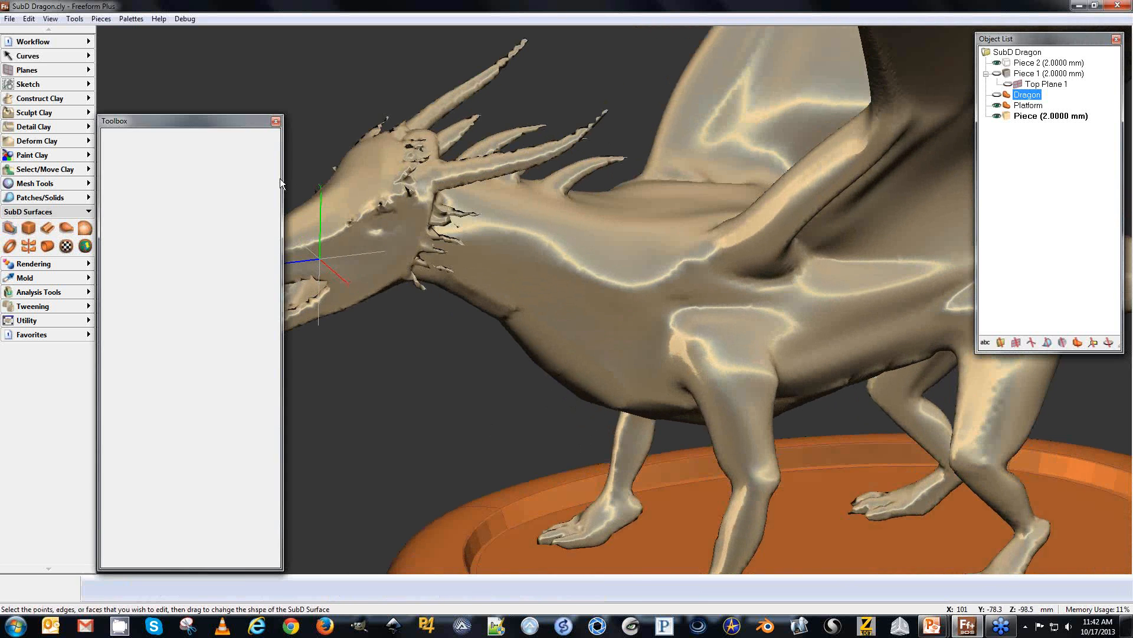
pyautogui.press('space')
pyautogui.press('space')
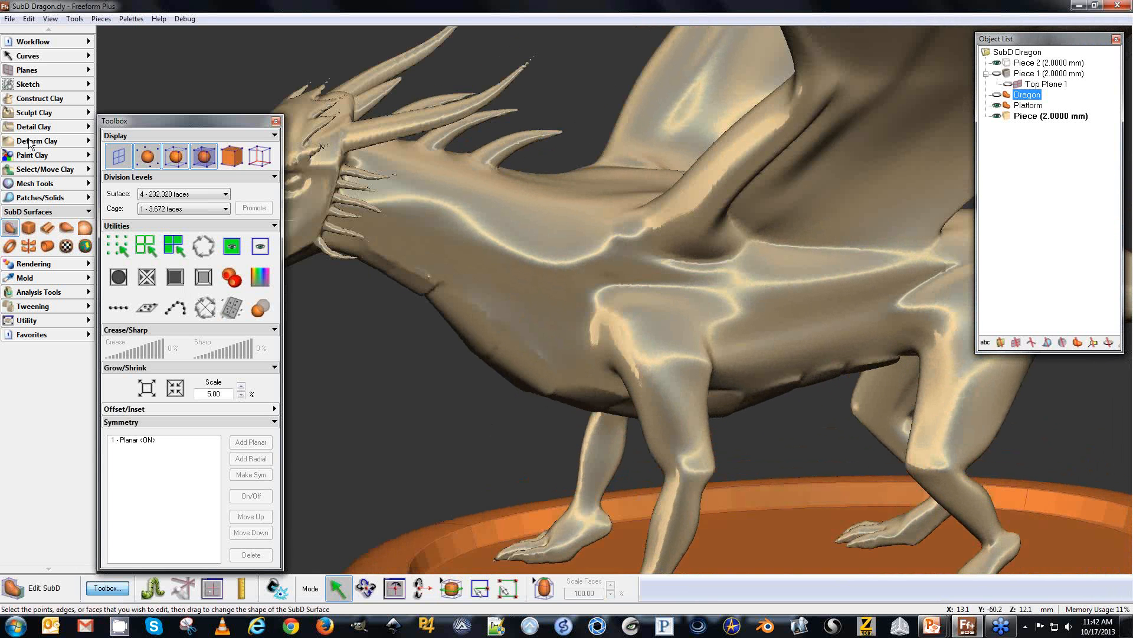
pyautogui.click(10, 116)
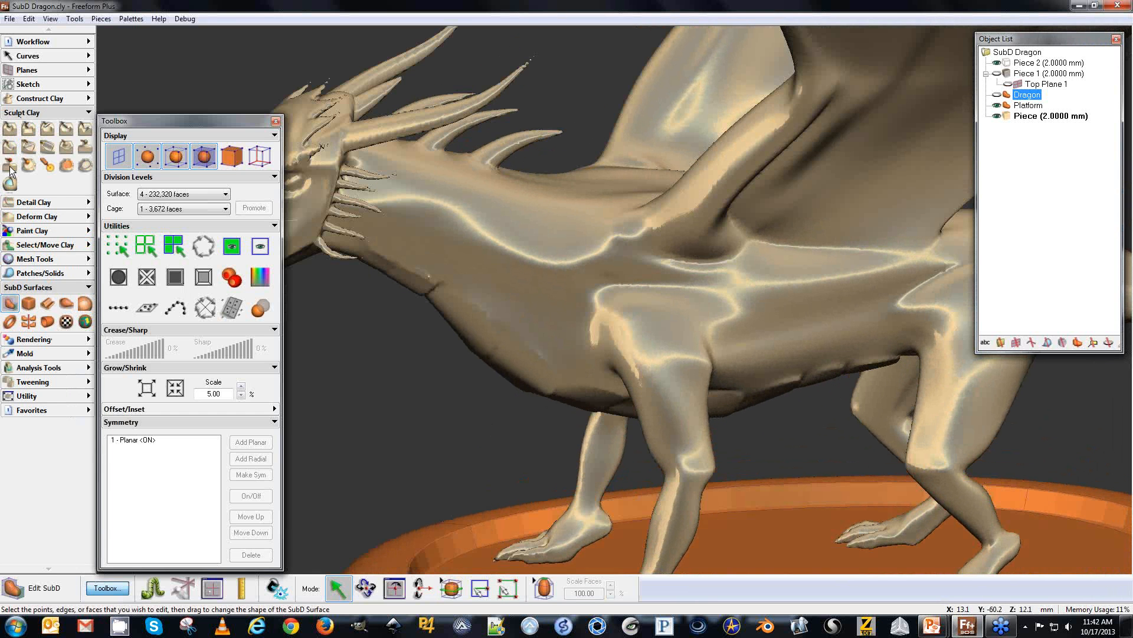
pyautogui.click(84, 146)
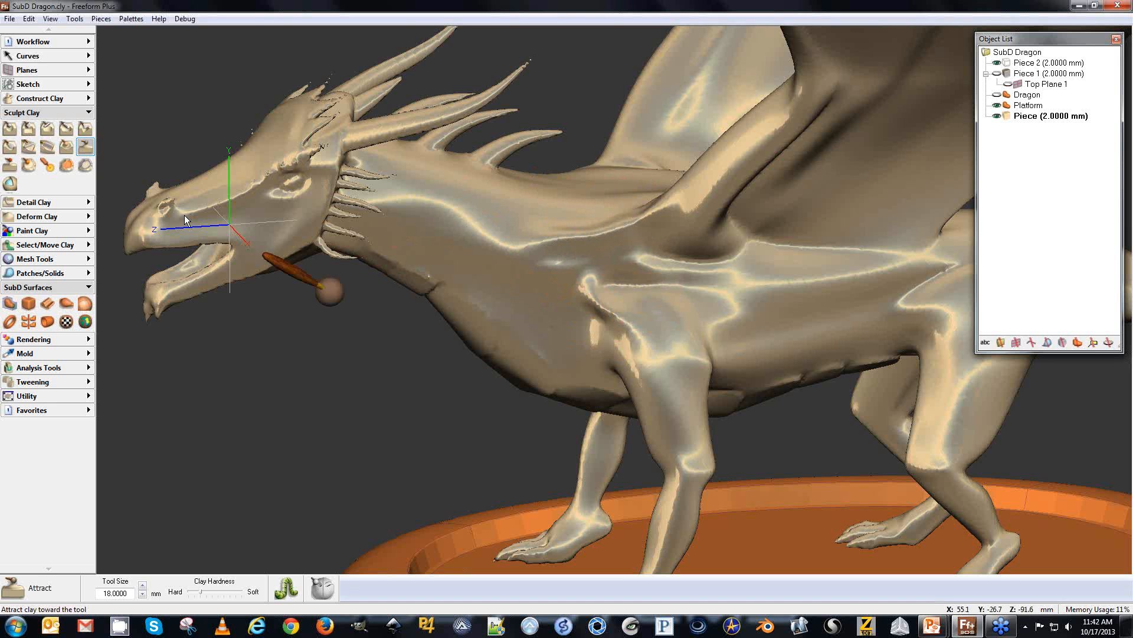
# Turn off High Quality shading for the clay.
pyautogui.click(29, 19)
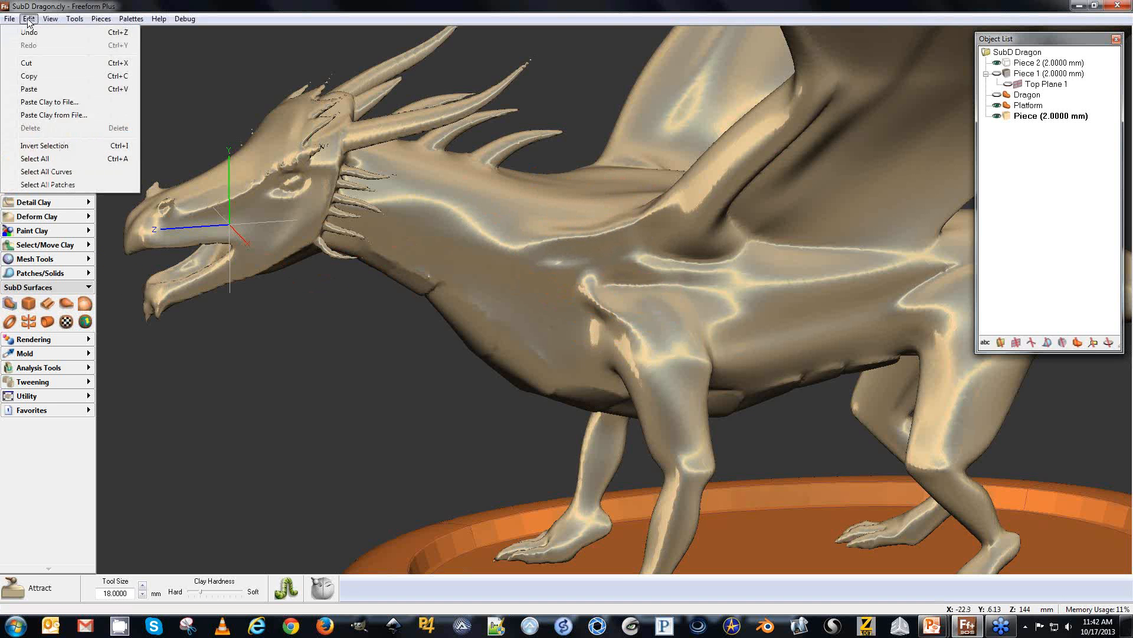
pyautogui.click(49, 19)
pyautogui.moveTo(62, 198)
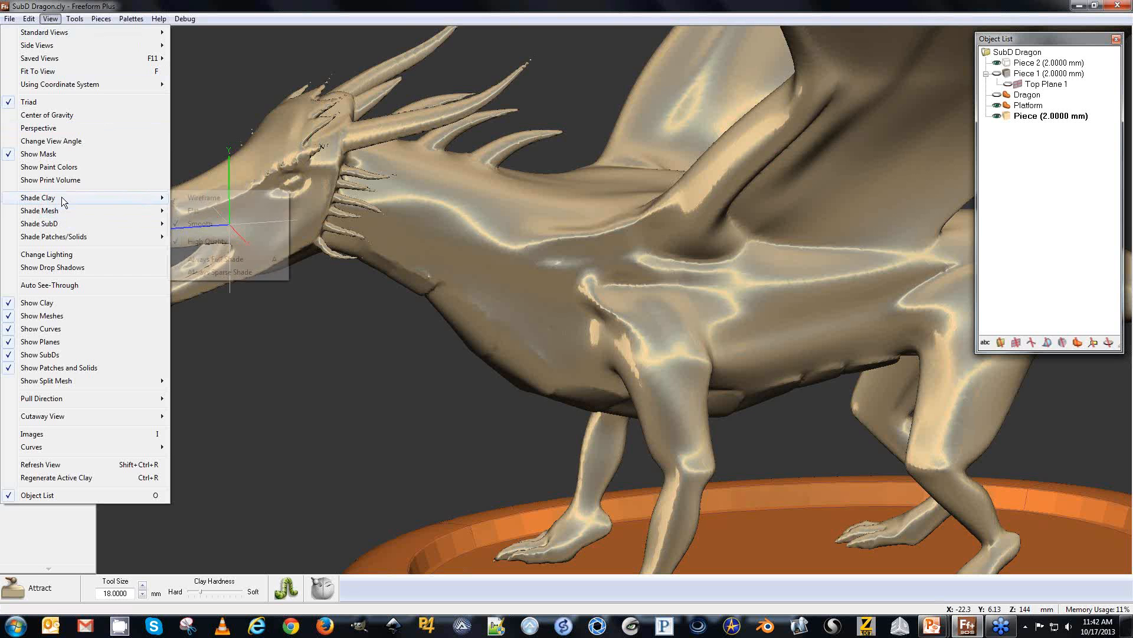
pyautogui.click(204, 242)
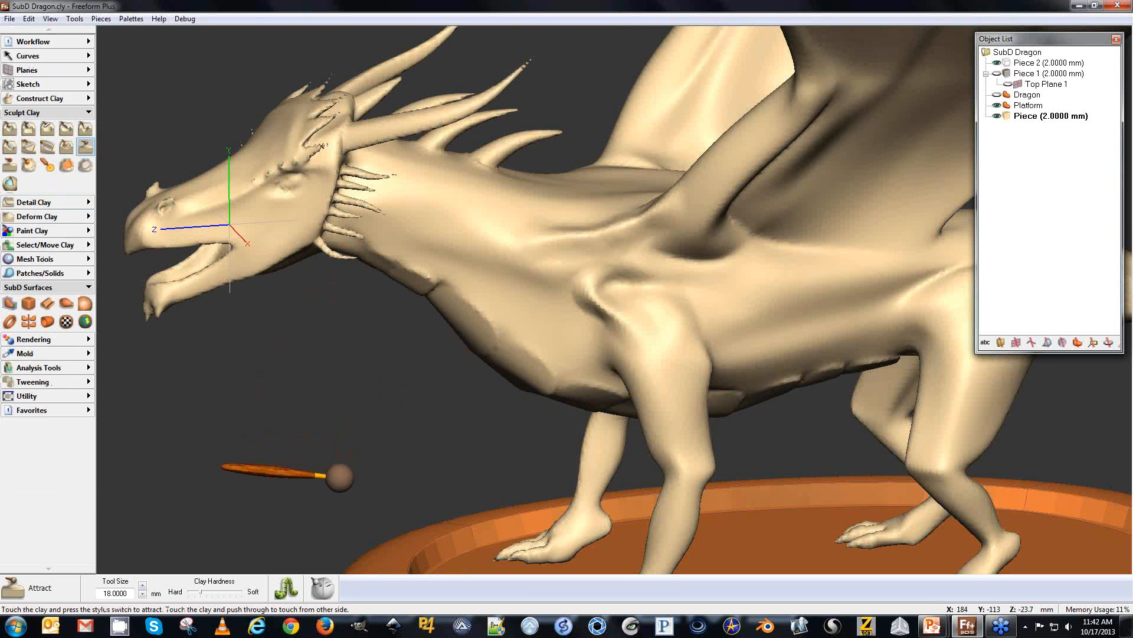
# Enlarge the Attract tool to 28 mm and build up more clay on the dragon's front shoulder.
pyautogui.press('space')
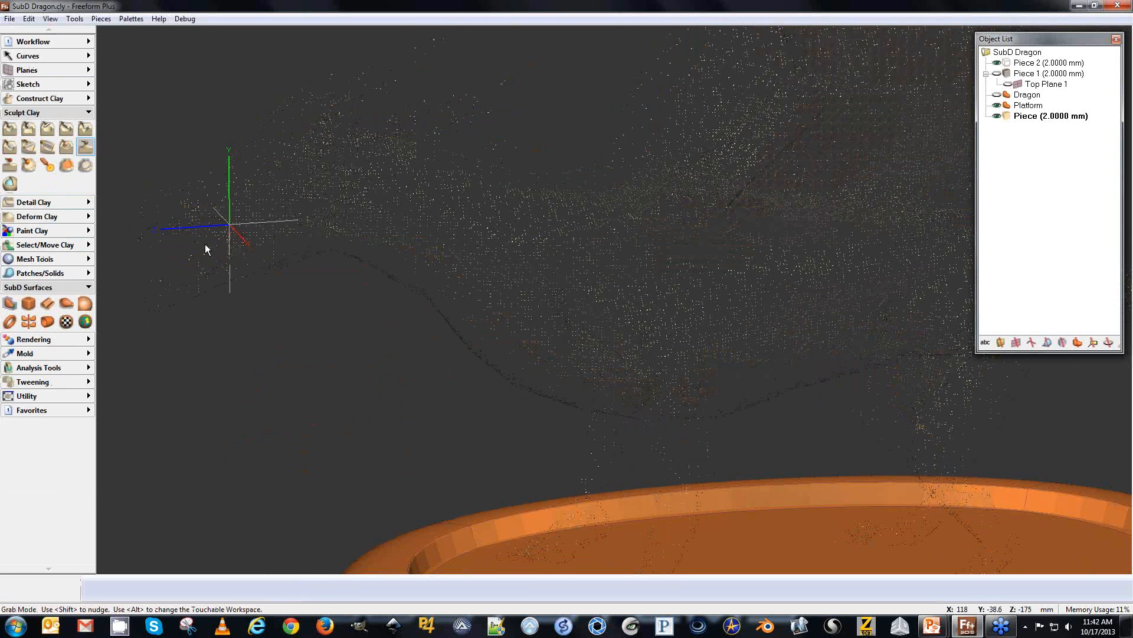
pyautogui.press('space')
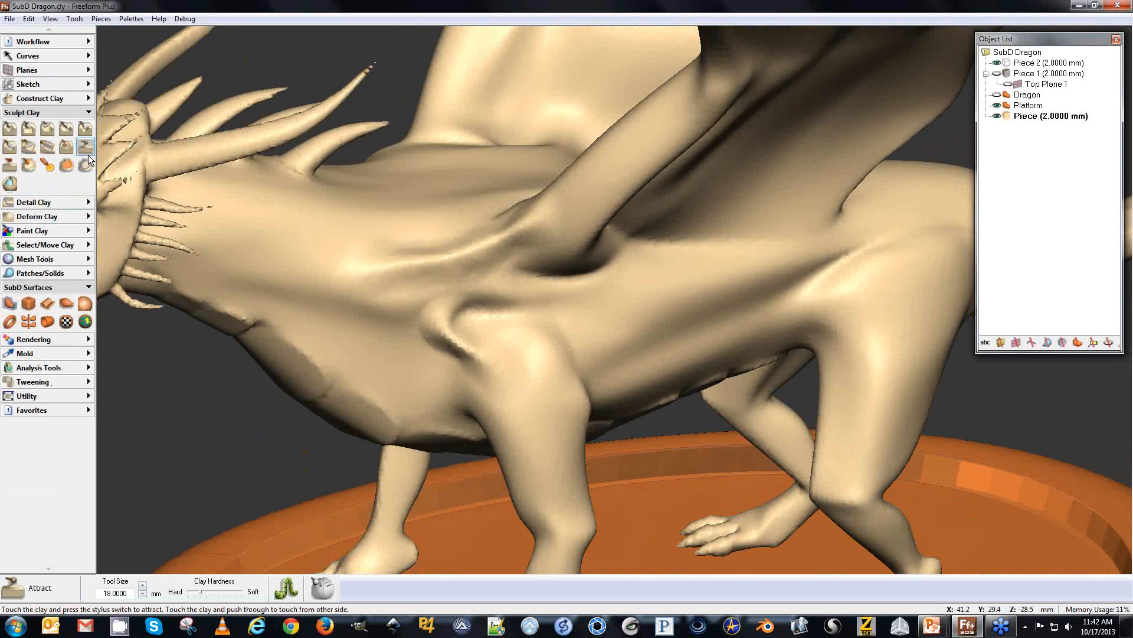
pyautogui.press('+')
pyautogui.moveTo(520, 332); pyautogui.dragTo(541, 349)
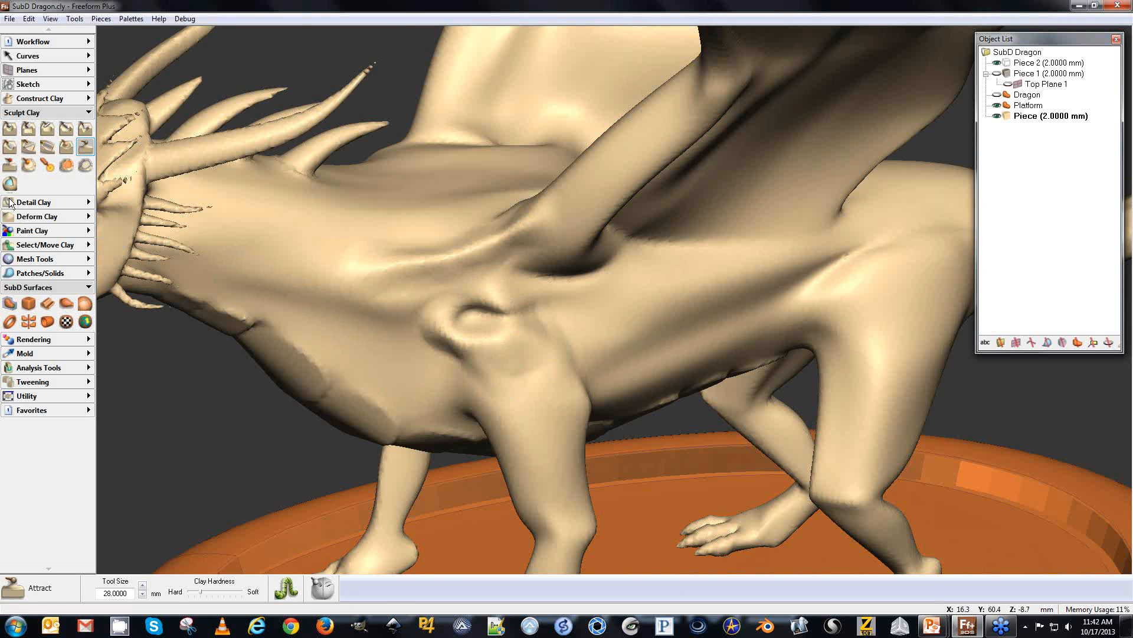
# Deform the dragon's head with the Tug tool at a 308 mm diameter.
pyautogui.click(18, 216)
pyautogui.click(10, 232)
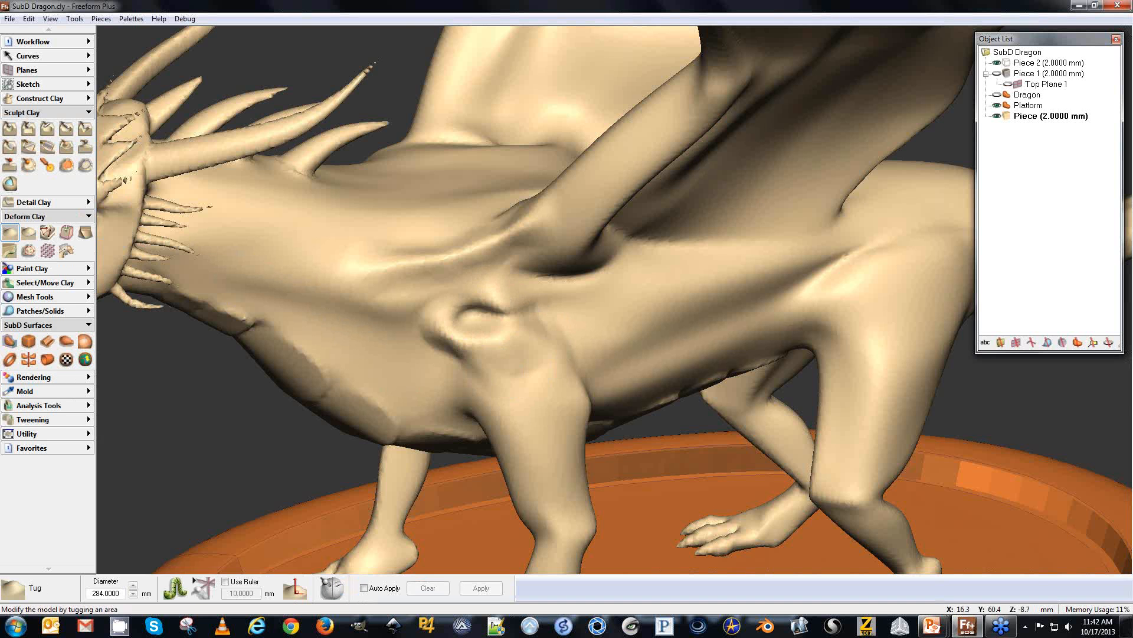
pyautogui.press('space')
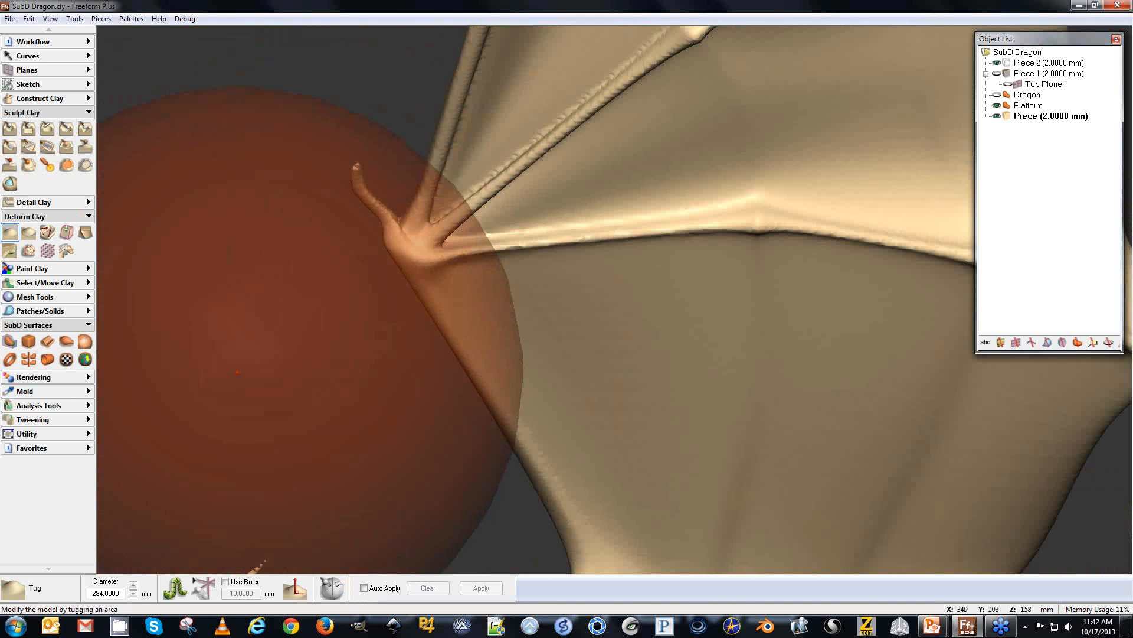
pyautogui.press('space')
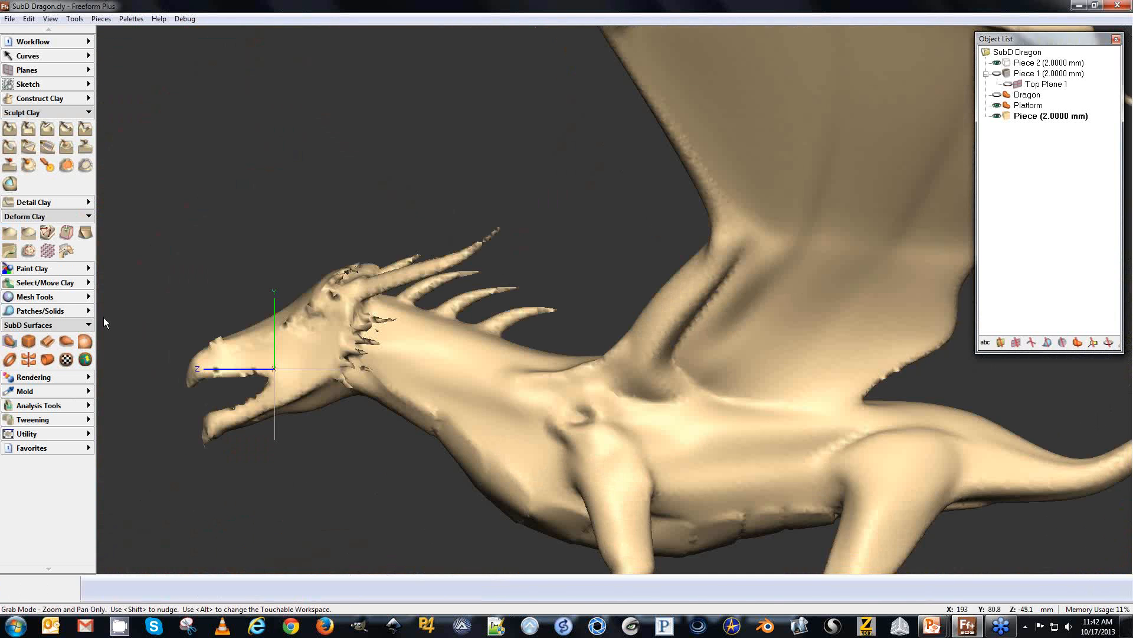
pyautogui.press('+')
pyautogui.press('+')
pyautogui.press('+')
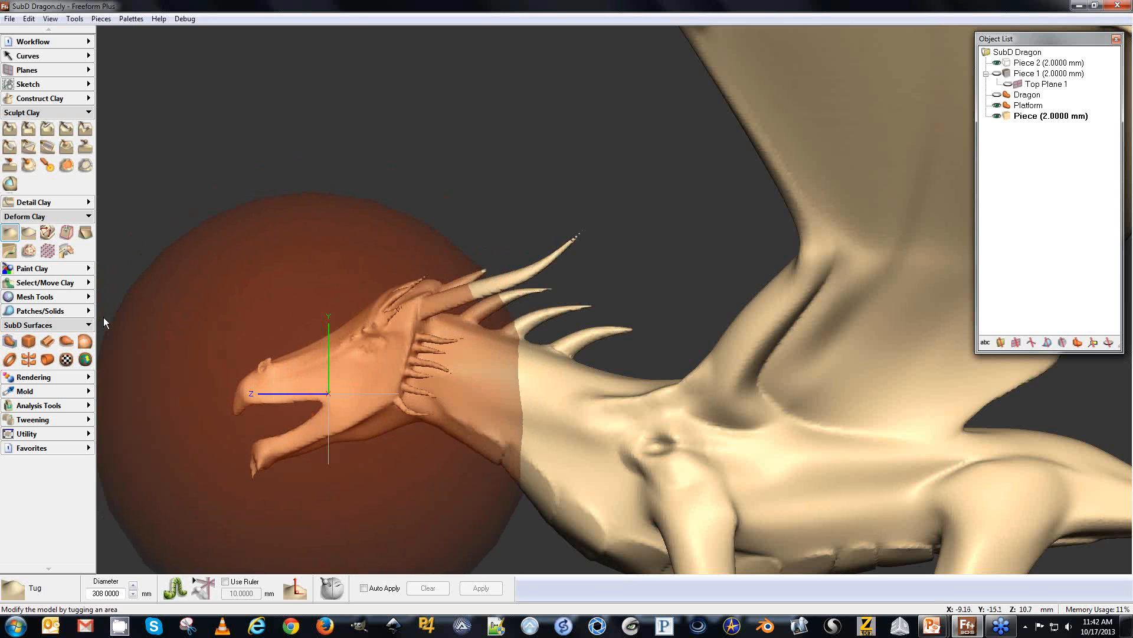
pyautogui.moveTo(334, 398); pyautogui.dragTo(383, 385)
# Enlarge the Tug diameter to 412 mm and tug the dragon's head again.
pyautogui.press('+')
pyautogui.press('+')
pyautogui.press('+')
pyautogui.press('+')
pyautogui.press('+')
pyautogui.press('+')
pyautogui.press('+')
pyautogui.press('+')
pyautogui.press('+')
pyautogui.press('+')
pyautogui.press('+')
pyautogui.press('+')
pyautogui.press('+')
pyautogui.moveTo(295, 346); pyautogui.dragTo(298, 349)
pyautogui.press('space')
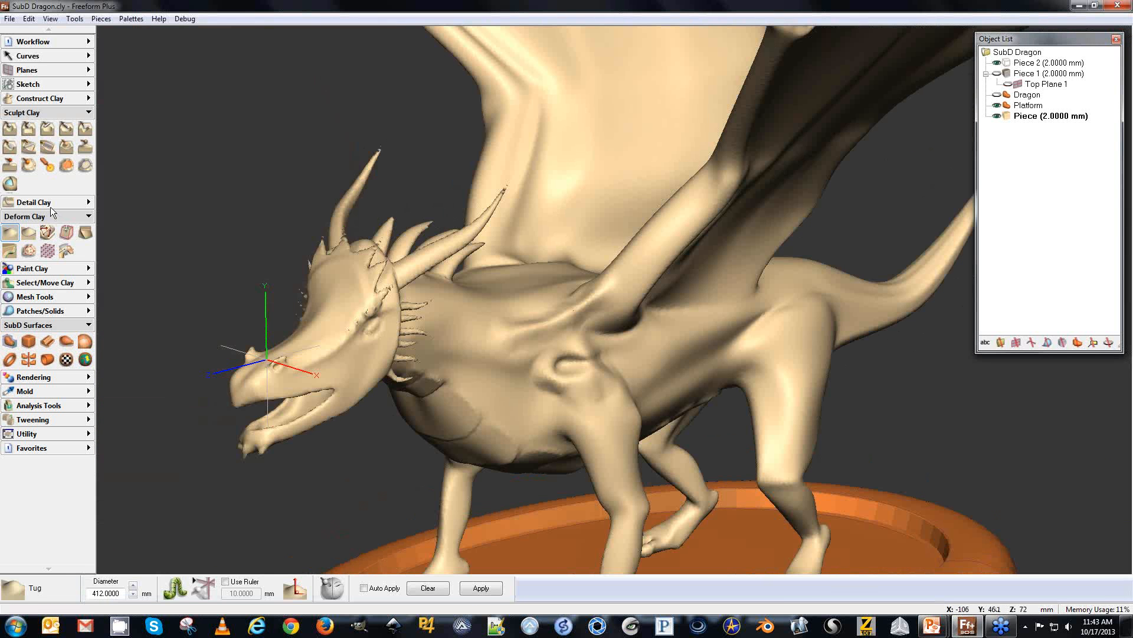
# Start Emboss Area and load Scales A-1.jpg from the Patterns folder as its custom pattern.
pyautogui.click(52, 211)
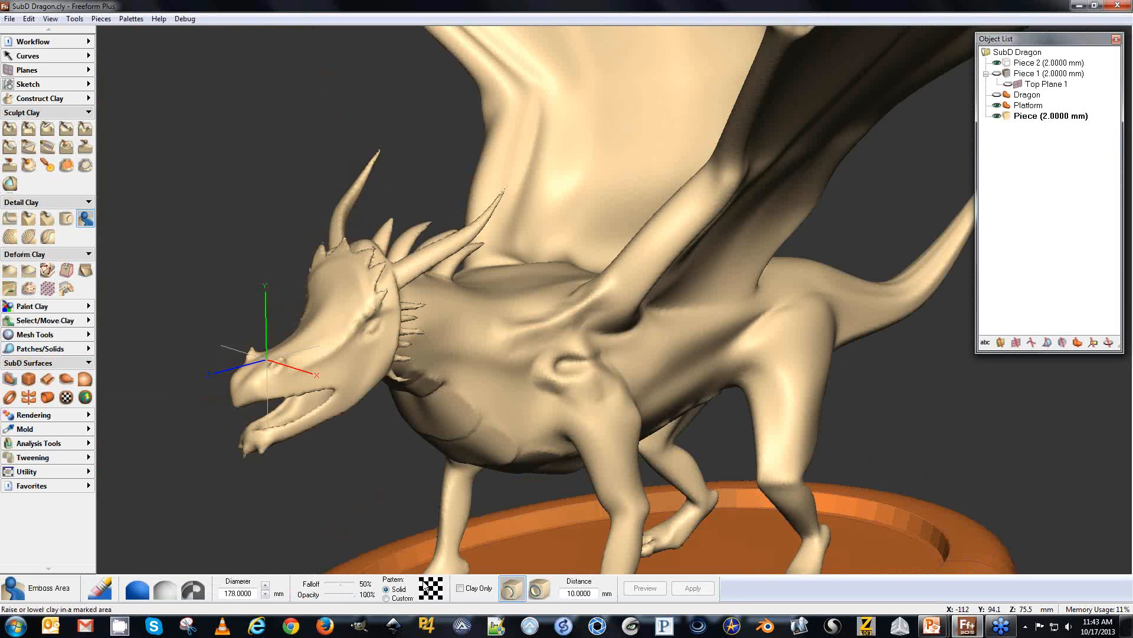
pyautogui.click(425, 589)
pyautogui.click(596, 347)
pyautogui.press('s')
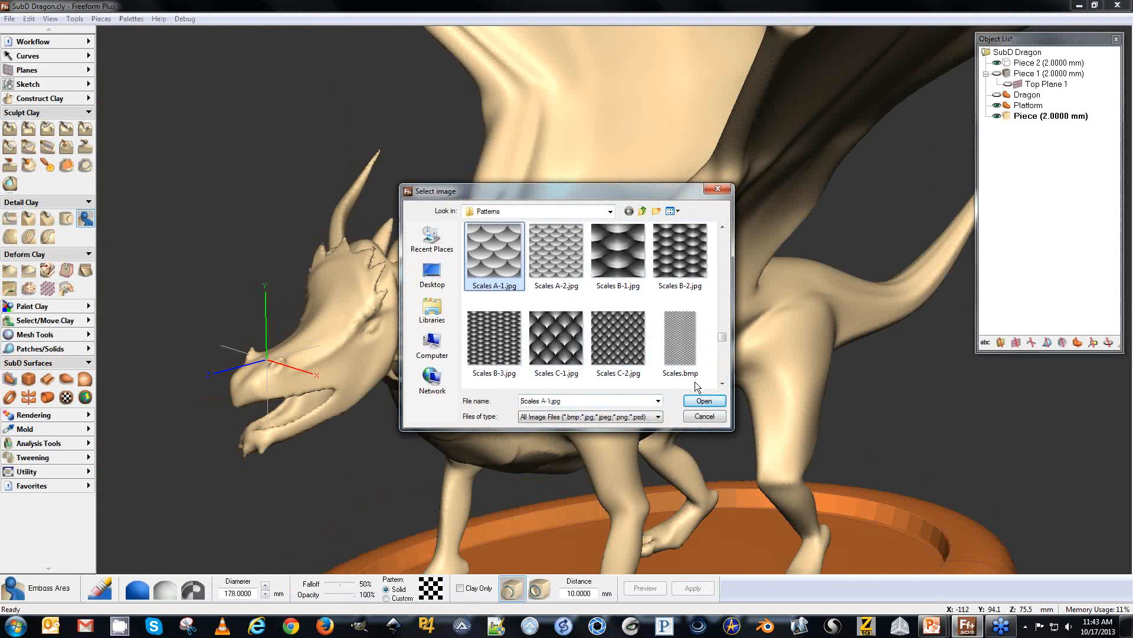
pyautogui.click(702, 401)
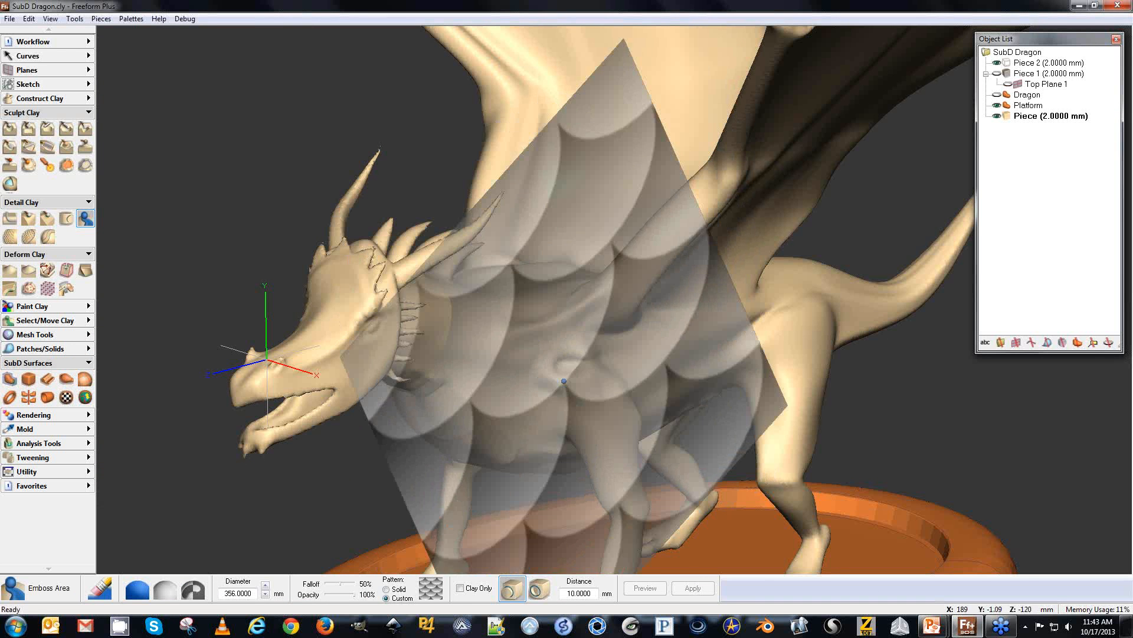
# Paint the scale pattern from the dragon's neck to its front shoulder with a 60 mm brush and preview the emboss.
pyautogui.scroll(-15, 567, 366)
pyautogui.scroll(6, 595, 370)
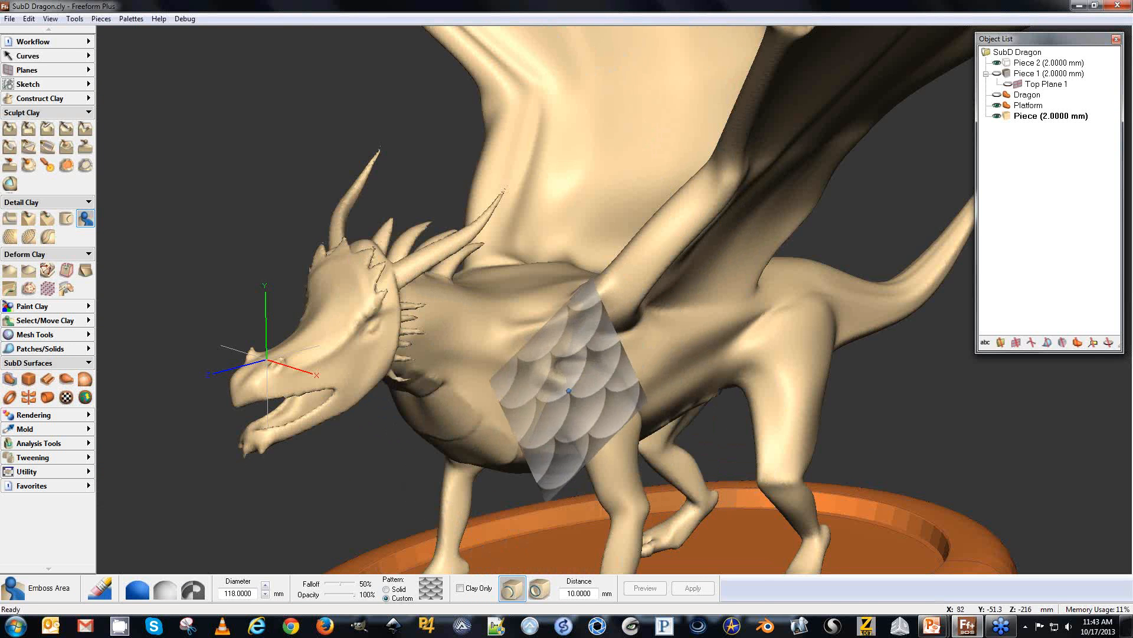
pyautogui.scroll(-2, 535, 367)
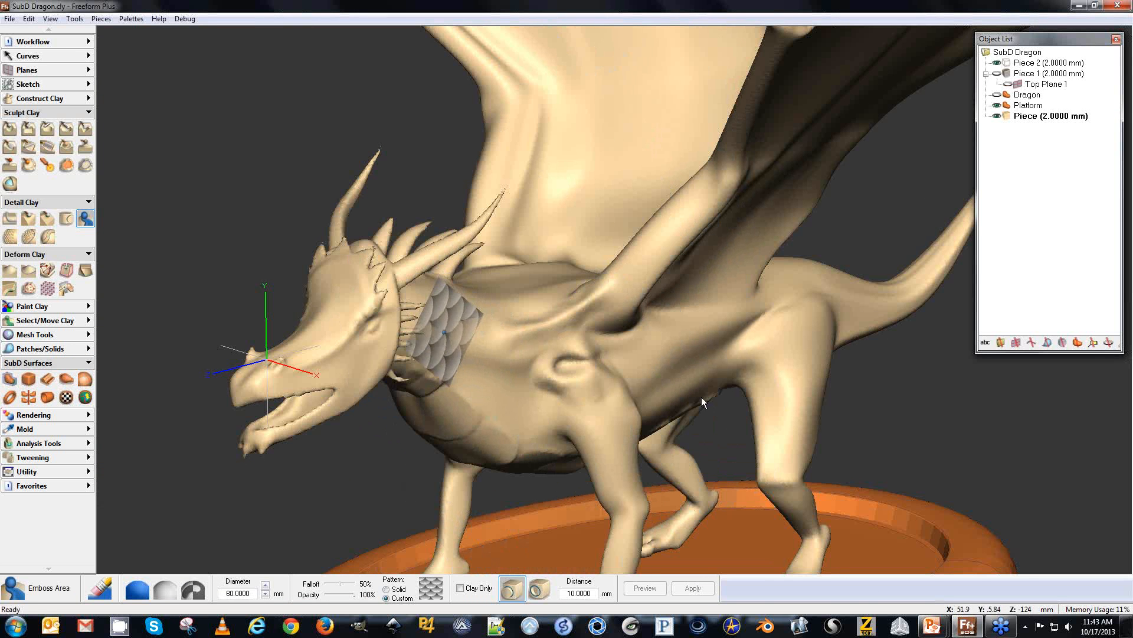
pyautogui.moveTo(443, 326)
pyautogui.mouseDown()
pyautogui.moveTo(490, 378)
pyautogui.moveTo(481, 310)
pyautogui.moveTo(528, 351)
pyautogui.moveTo(481, 321)
pyautogui.moveTo(538, 398)
pyautogui.moveTo(529, 389)
pyautogui.mouseUp()
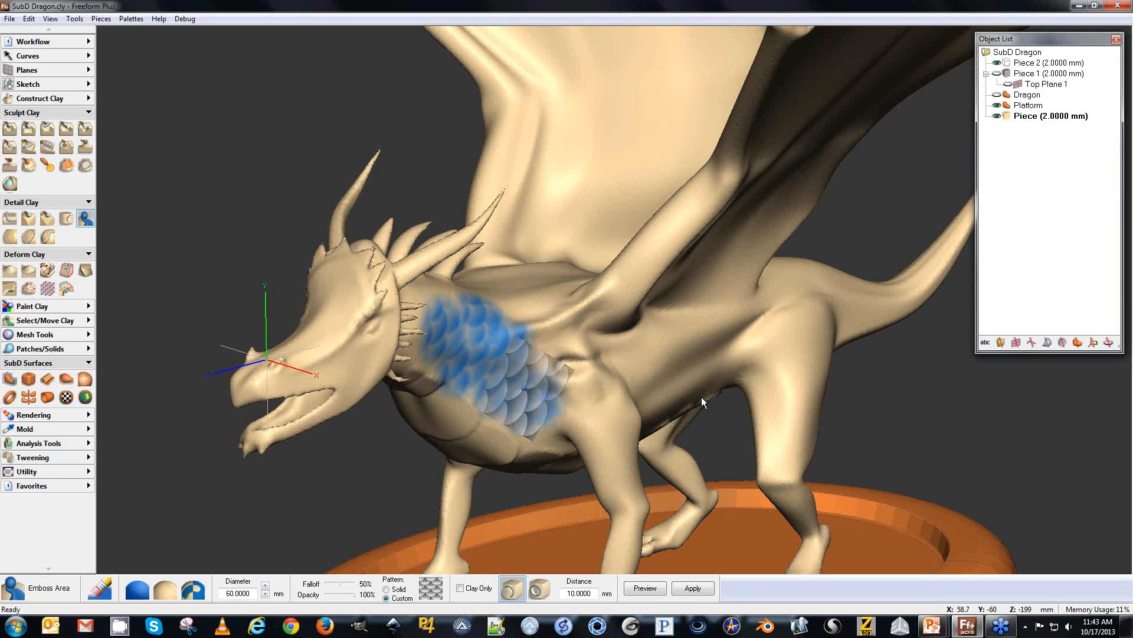
pyautogui.click(631, 588)
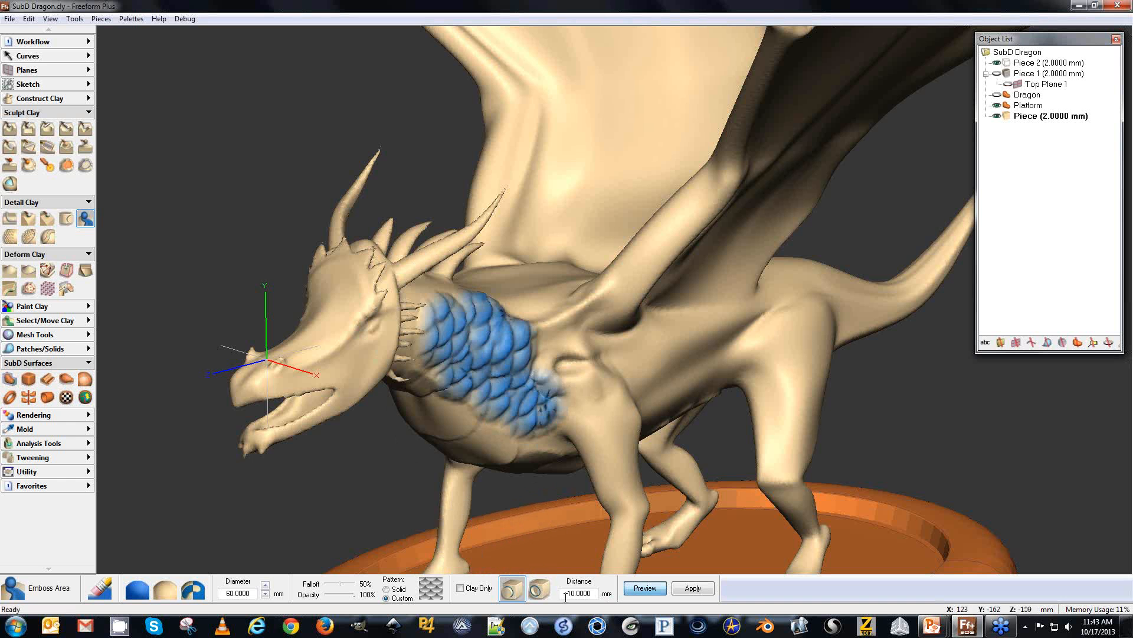
# Set the emboss distance of the painted scales to 2 mm.
pyautogui.moveTo(578, 597); pyautogui.dragTo(559, 592)
pyautogui.write('2')
pyautogui.press('Return')
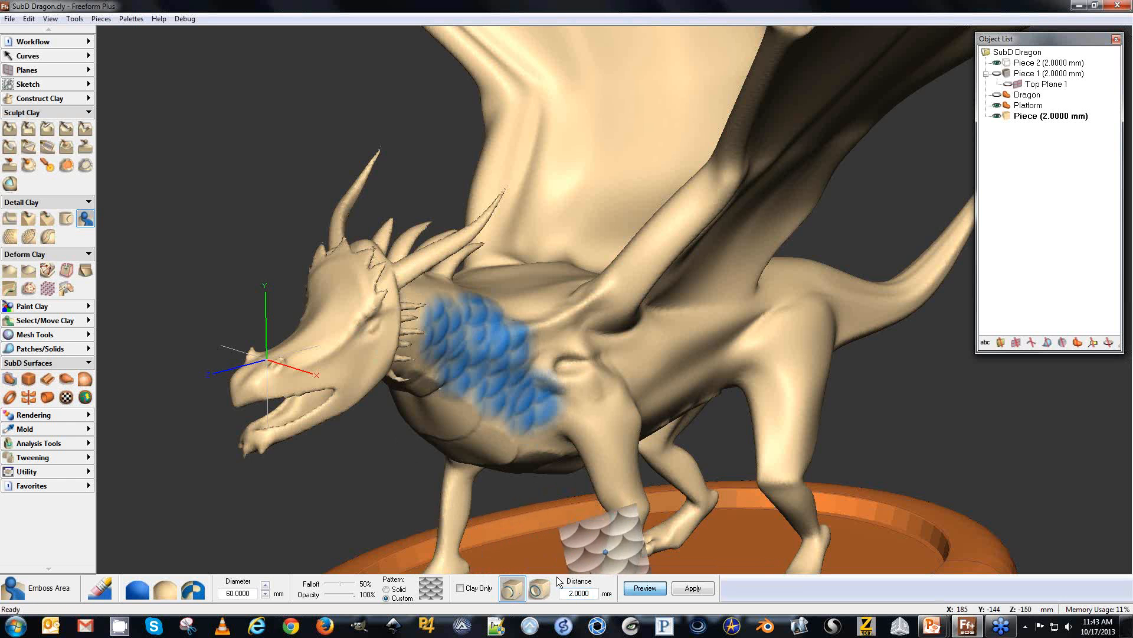
pyautogui.press('space')
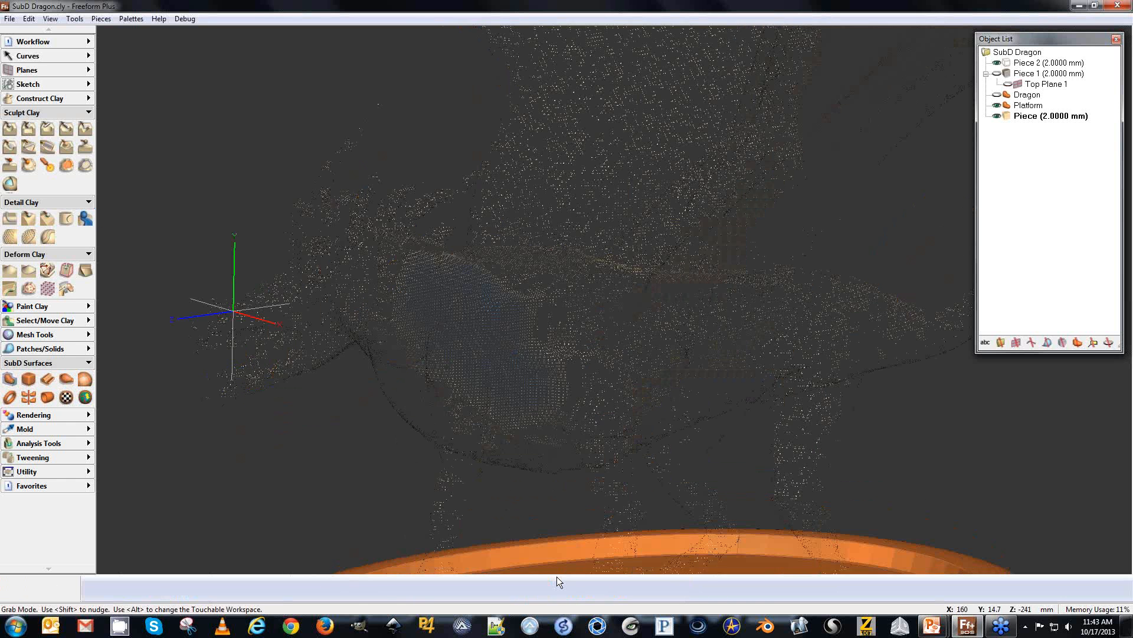
# Apply the scale emboss to the dragon's neck and front shoulder, and review the result on the whole figure.
pyautogui.press('space')
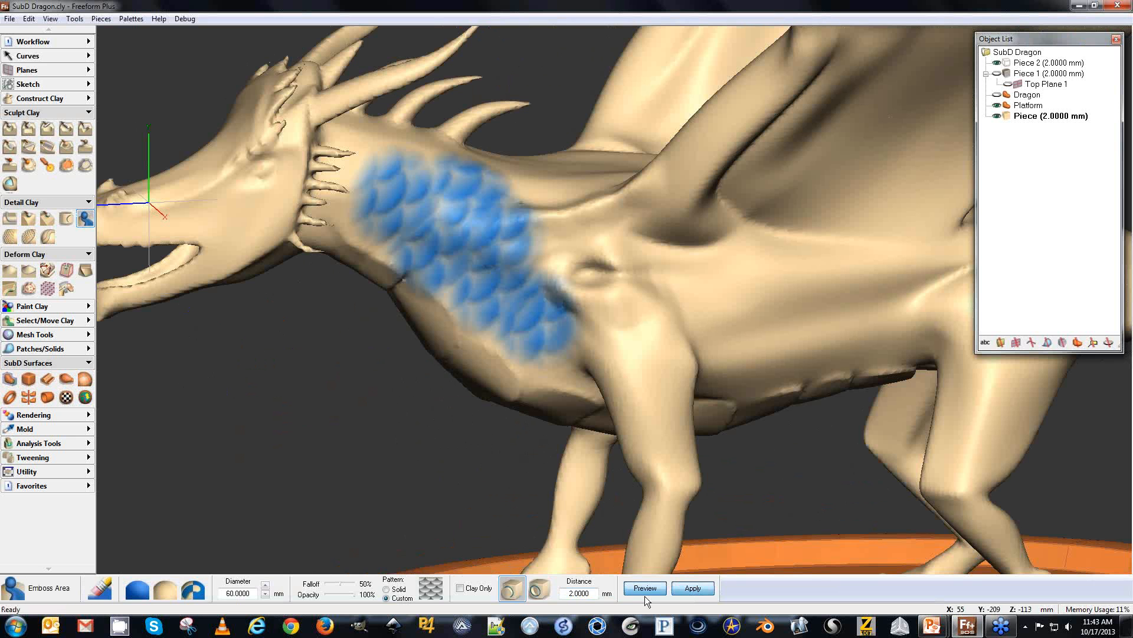
pyautogui.press('space')
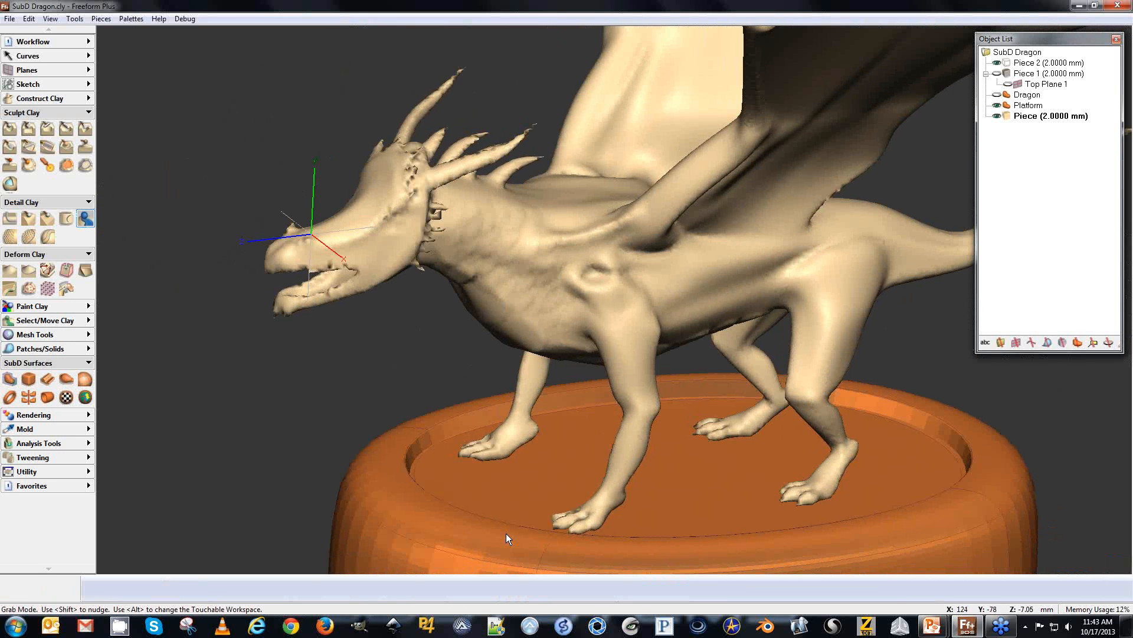
pyautogui.press('space')
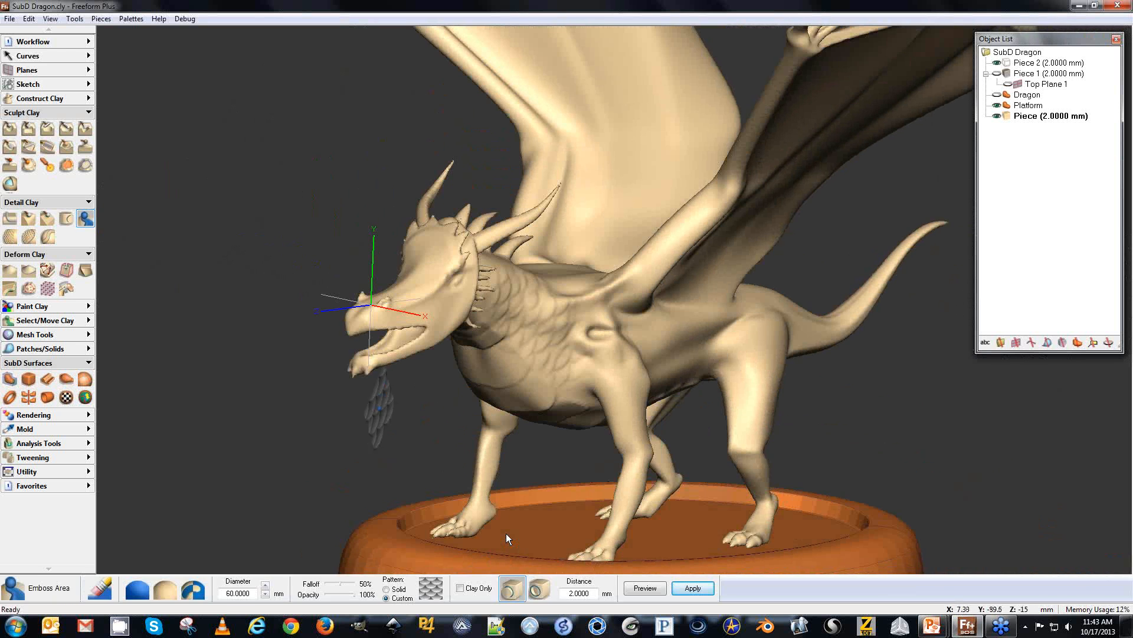
pyautogui.press('space')
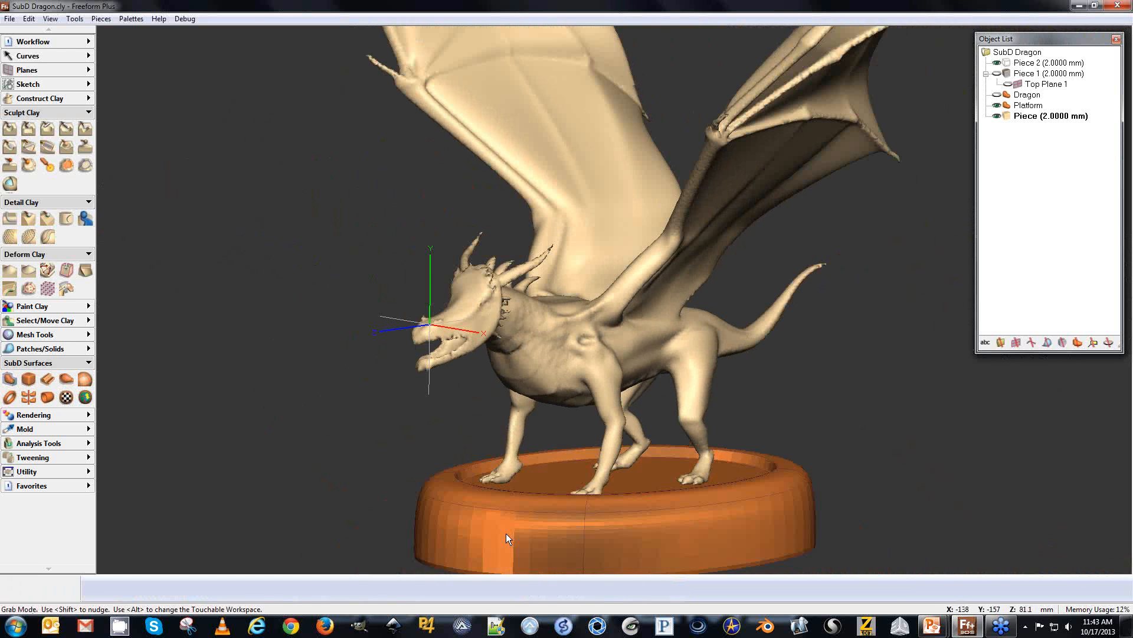
pyautogui.press('space')
pyautogui.press('space')
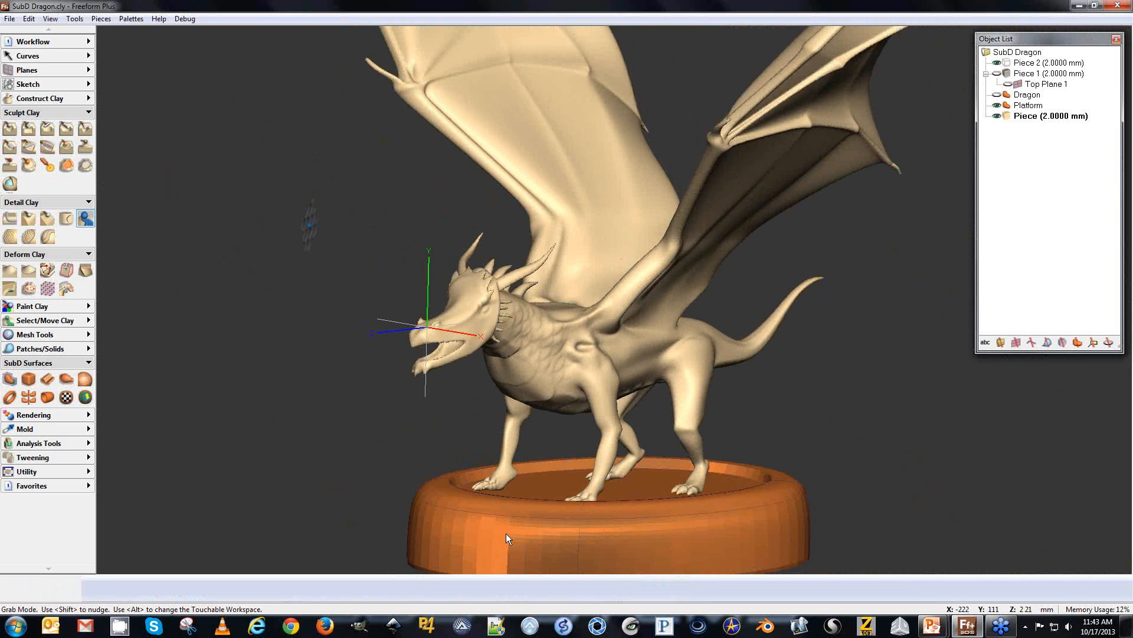
pyautogui.press('space')
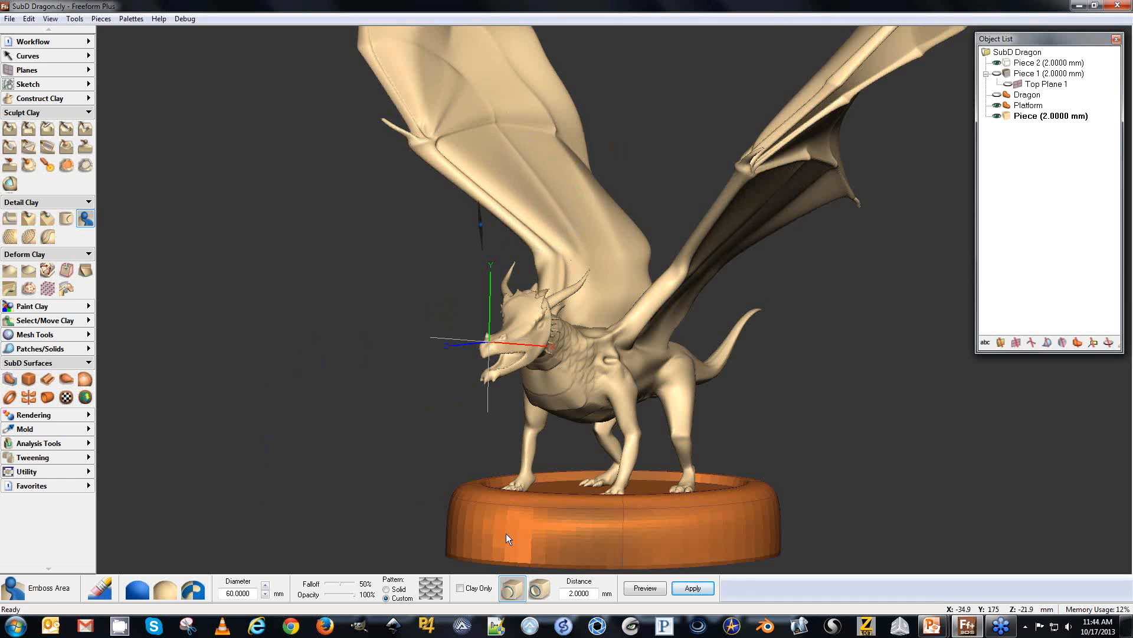
pyautogui.press('v')
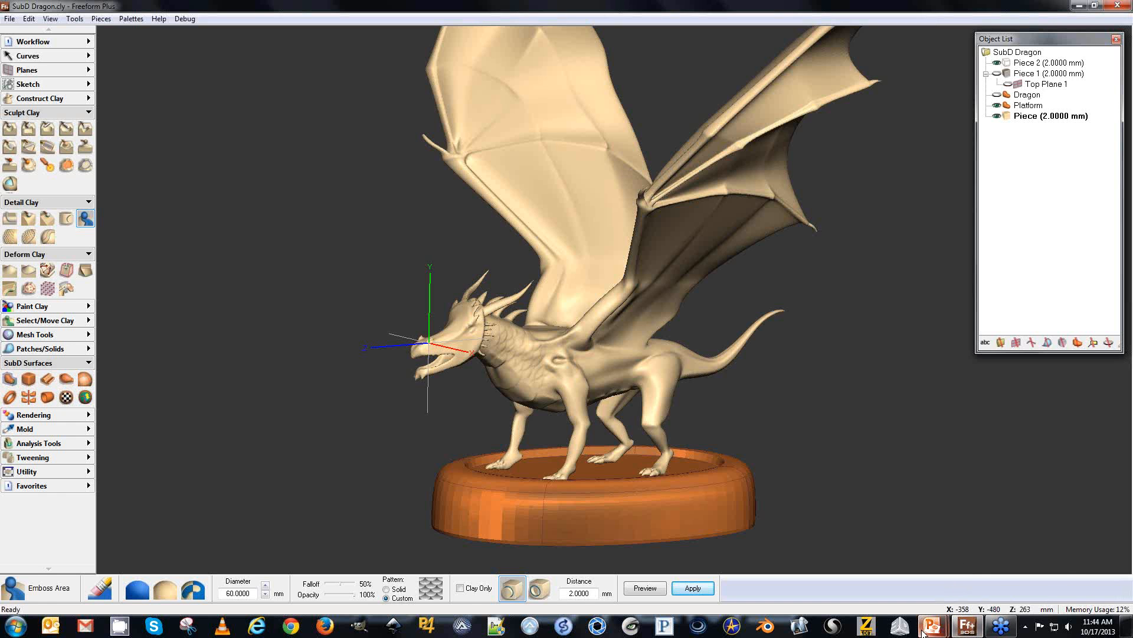
# Switch to the running PowerPoint slide show of SubD Webinar.pptx and advance it to the Examples slide.
pyautogui.moveTo(932, 628)
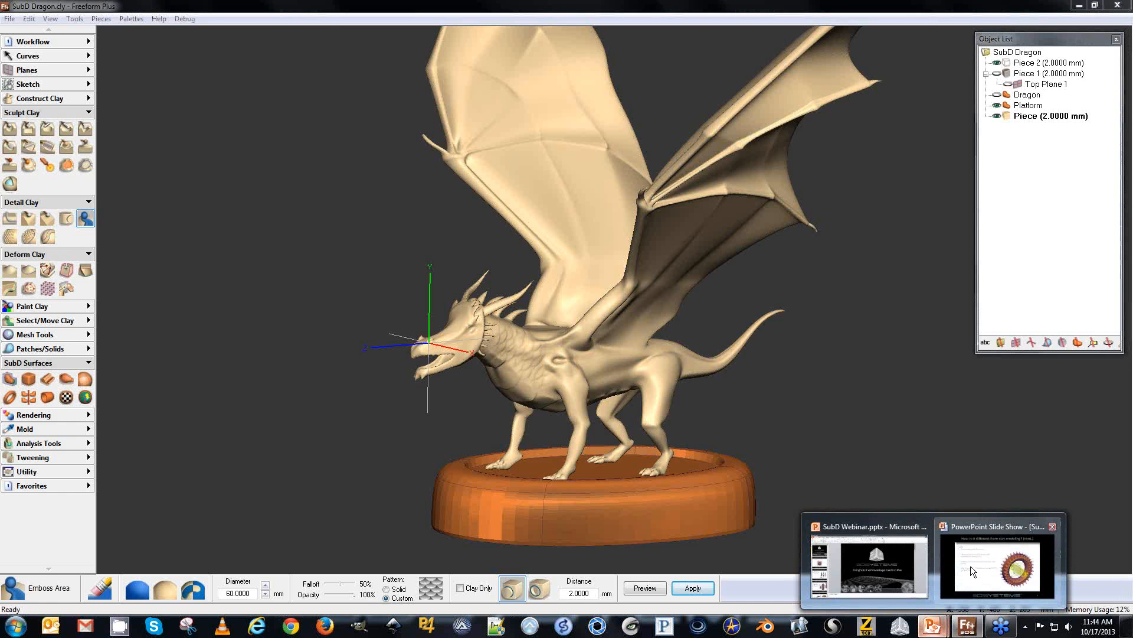
pyautogui.moveTo(970, 565)
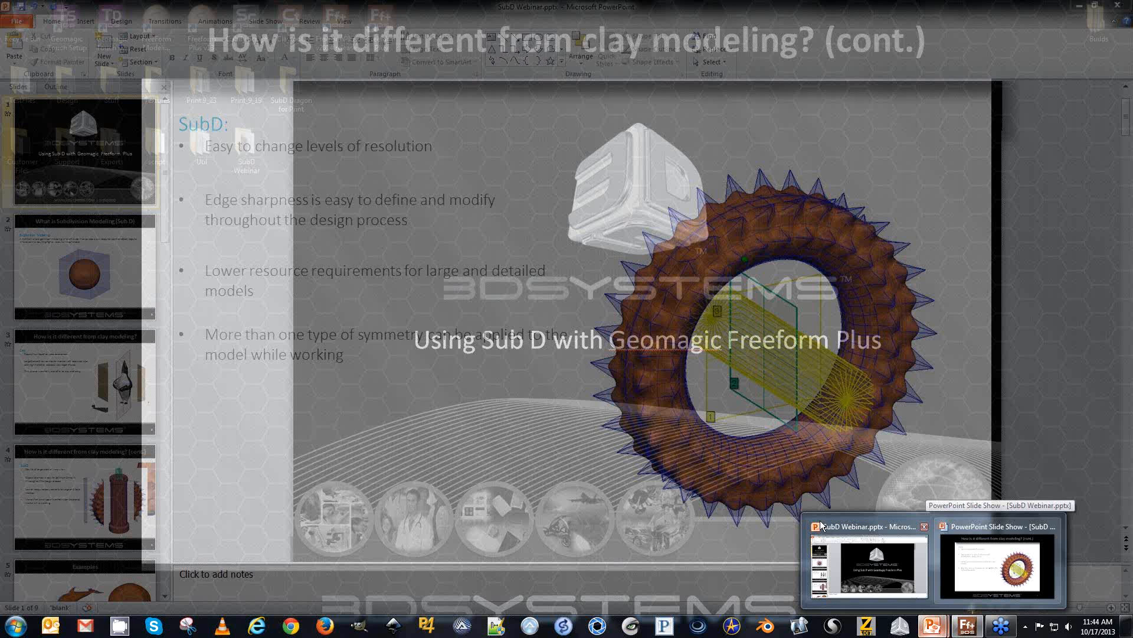
pyautogui.click(820, 520)
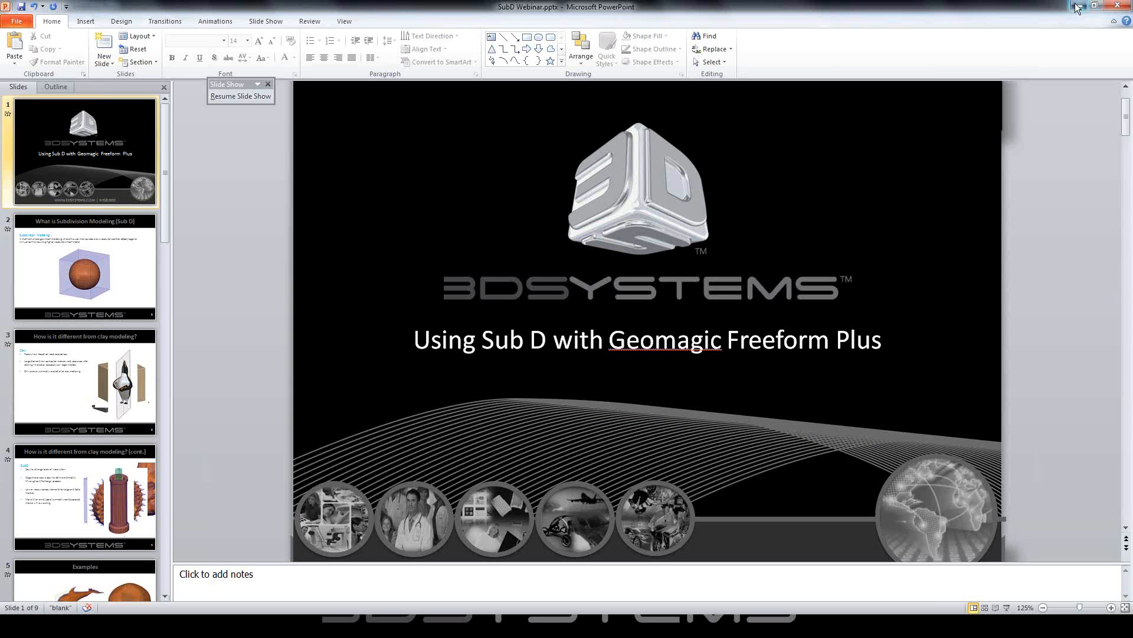
pyautogui.click(1078, 6)
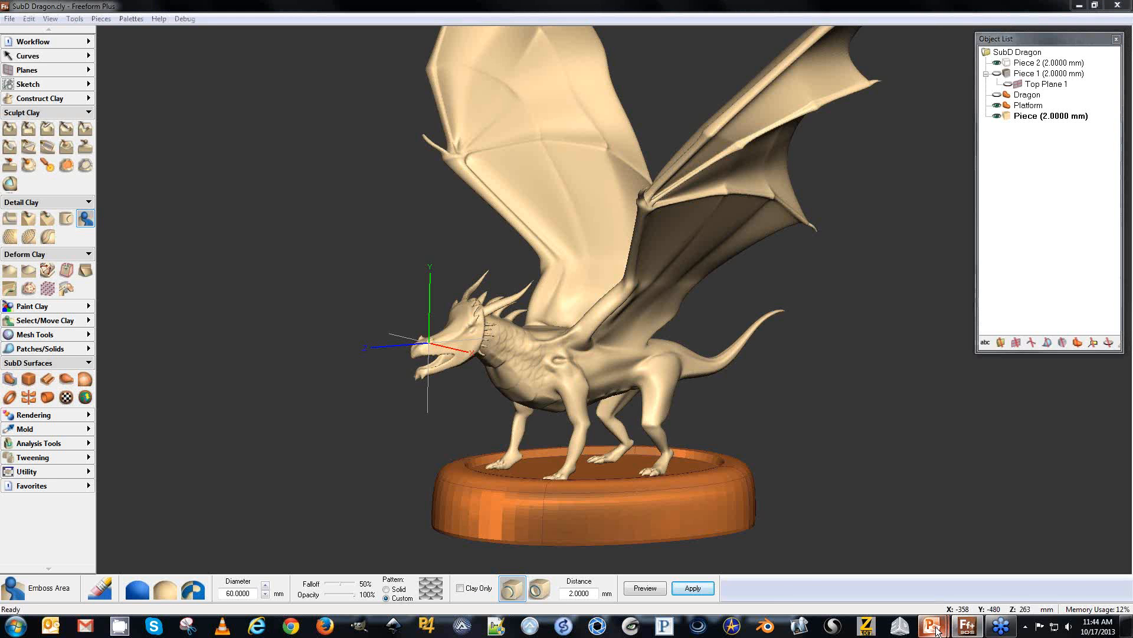
pyautogui.click(979, 559)
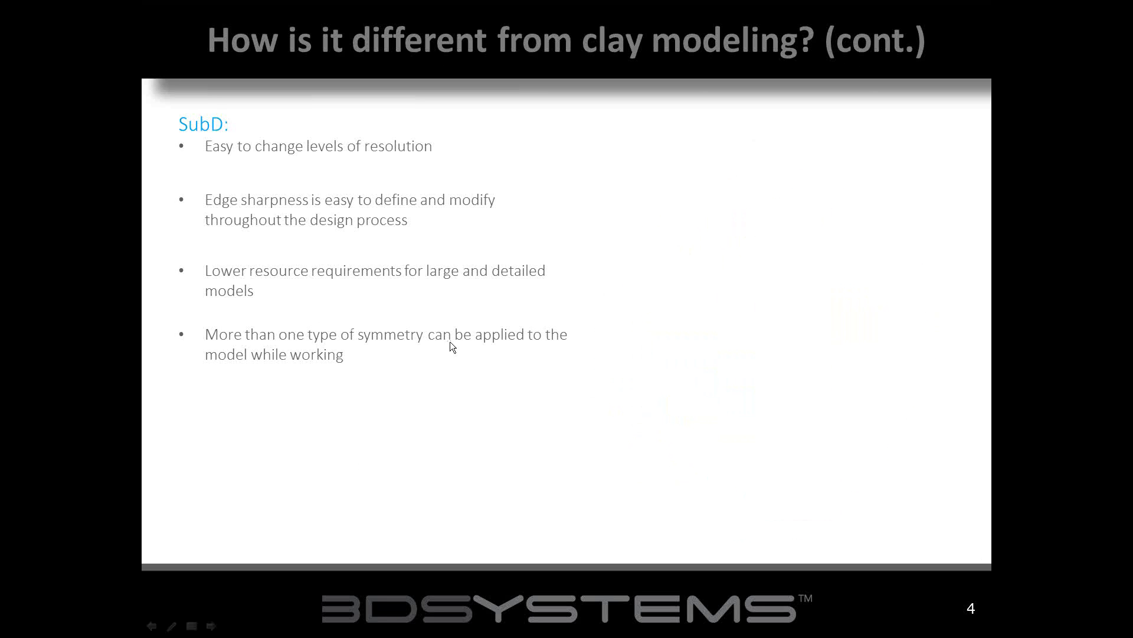
pyautogui.click(469, 326)
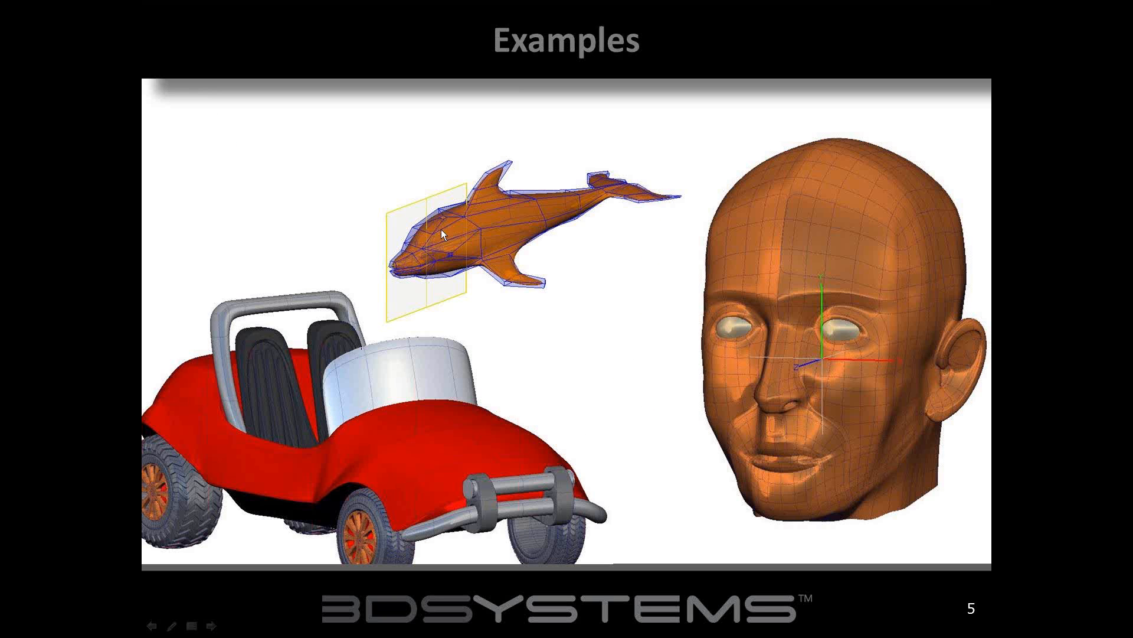
pyautogui.click(470, 395)
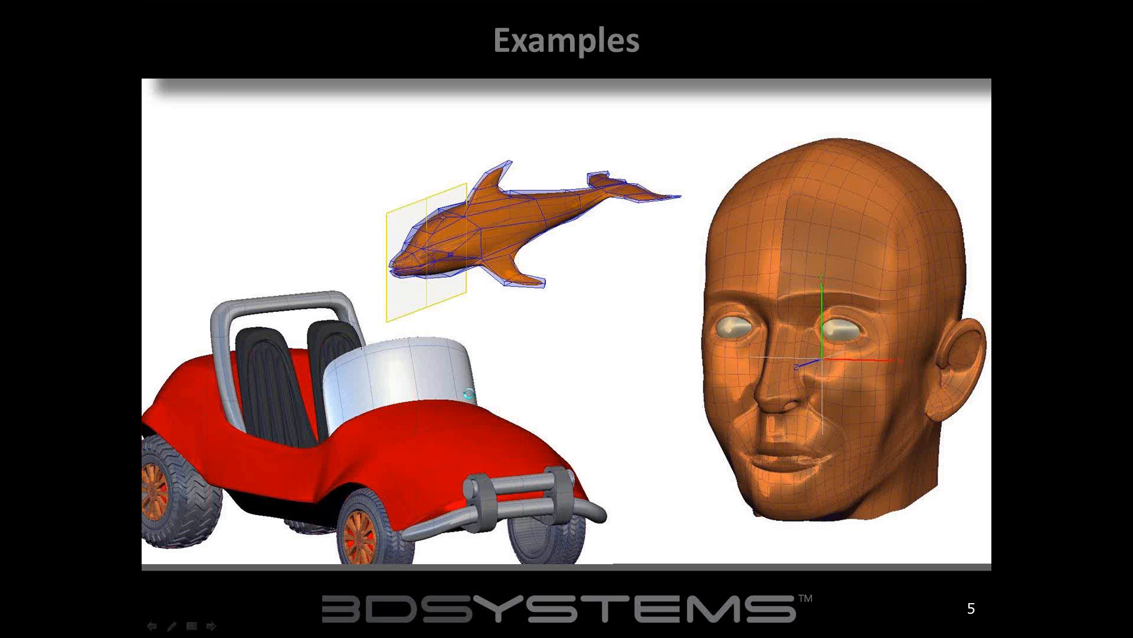
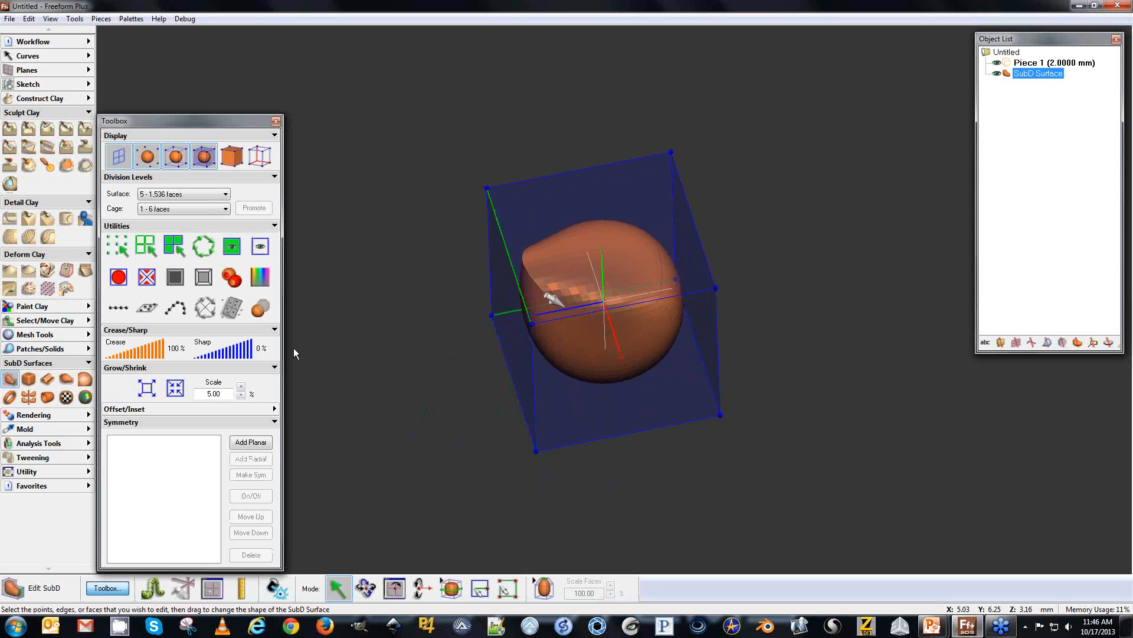
pyautogui.press('Escape')
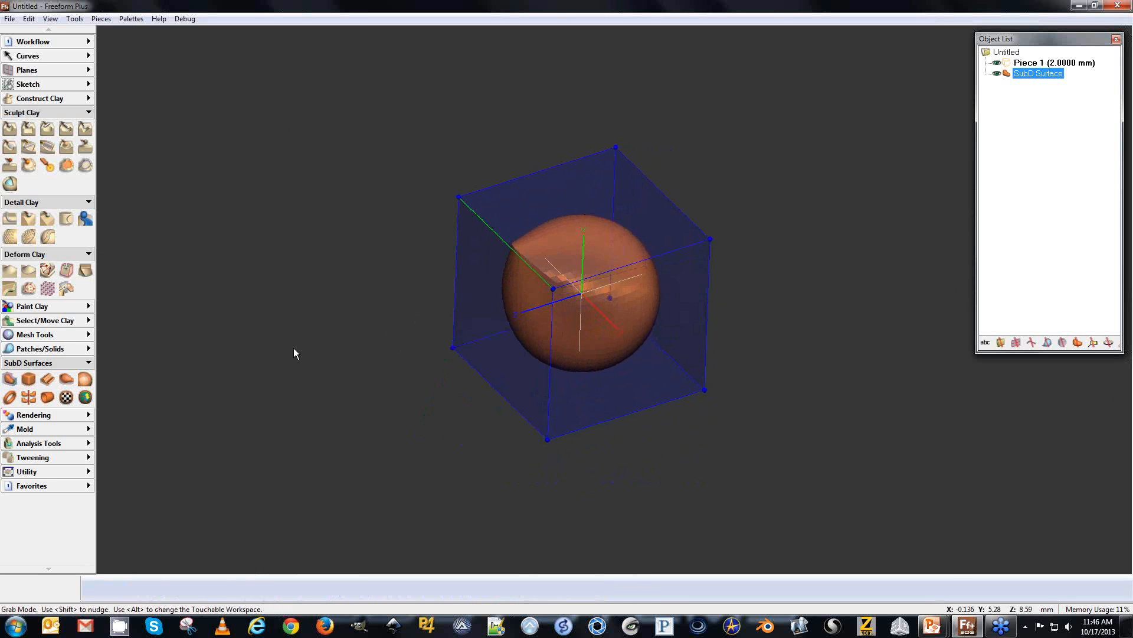
pyautogui.press('space')
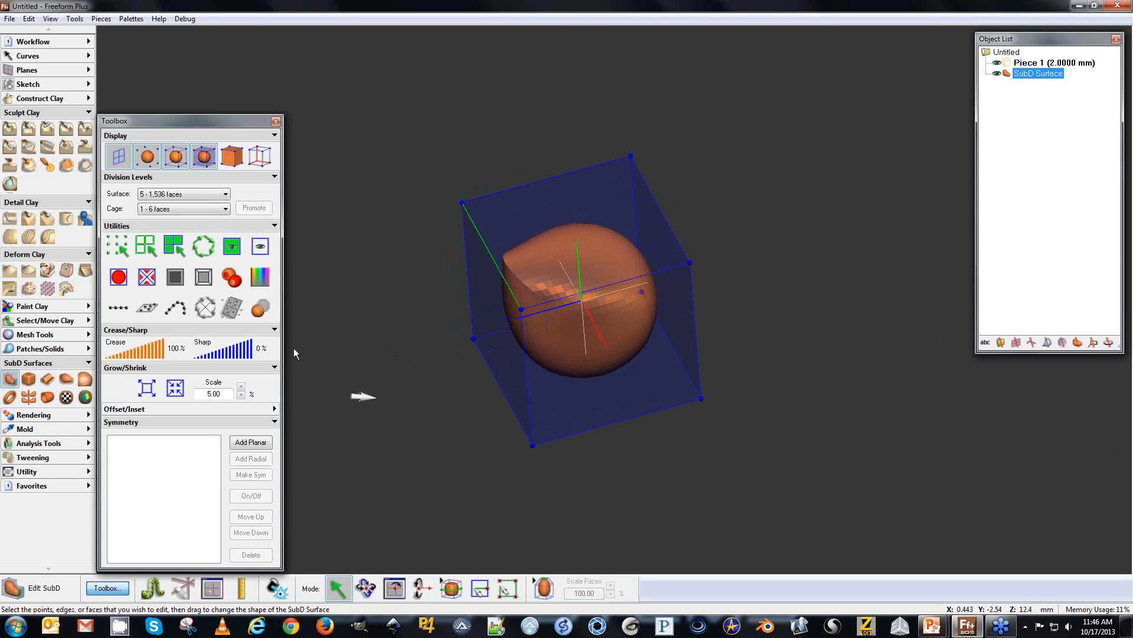
pyautogui.press('space')
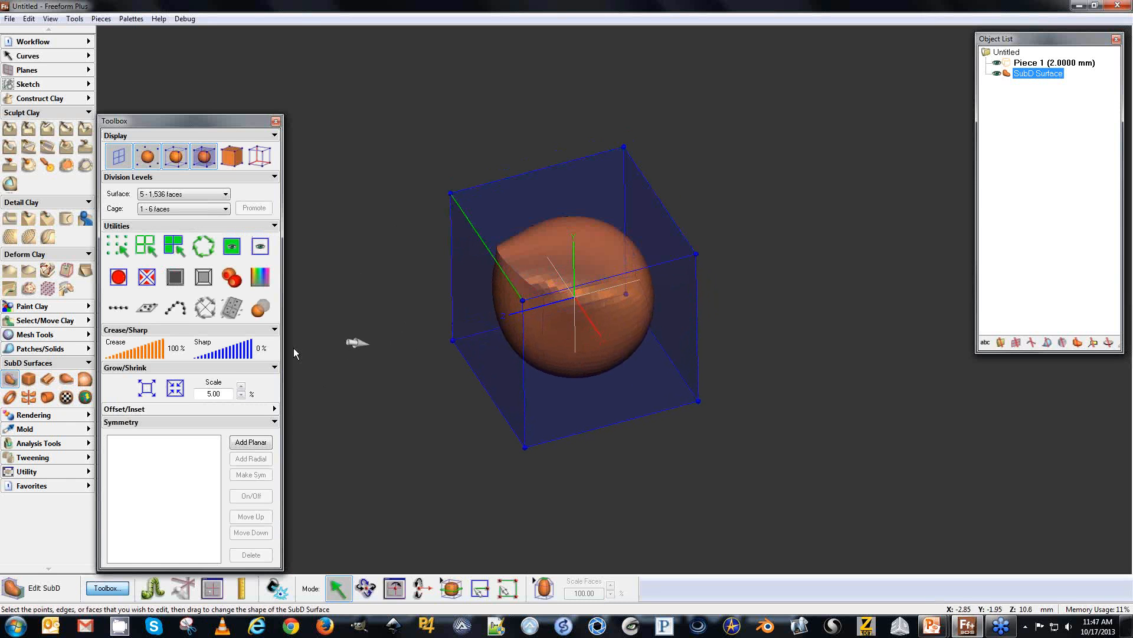
pyautogui.press('space')
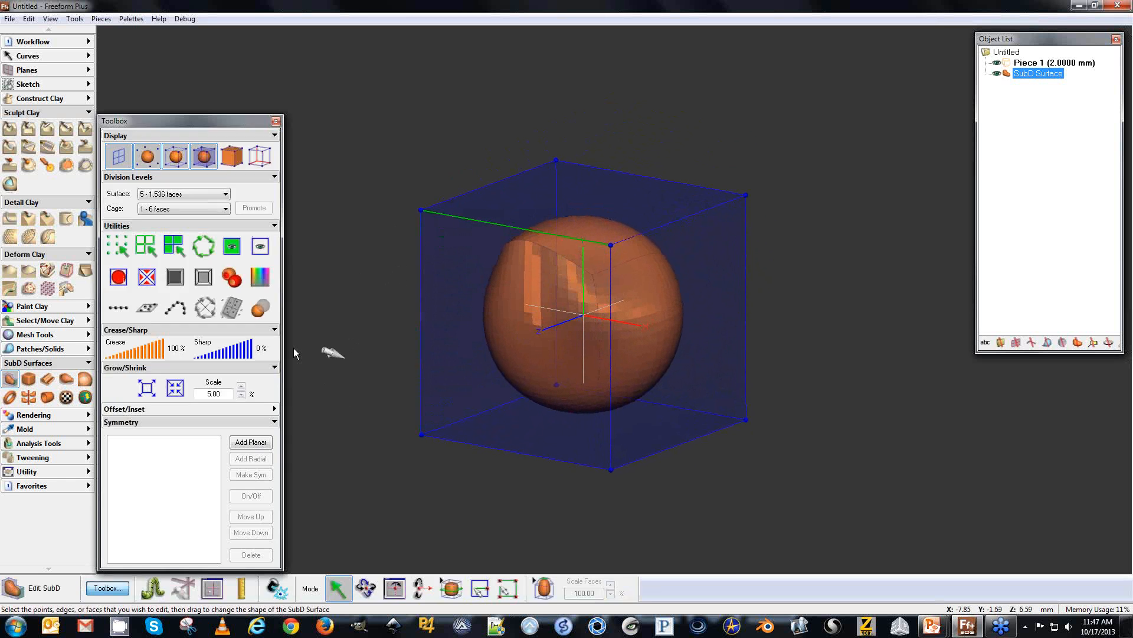
pyautogui.press('space')
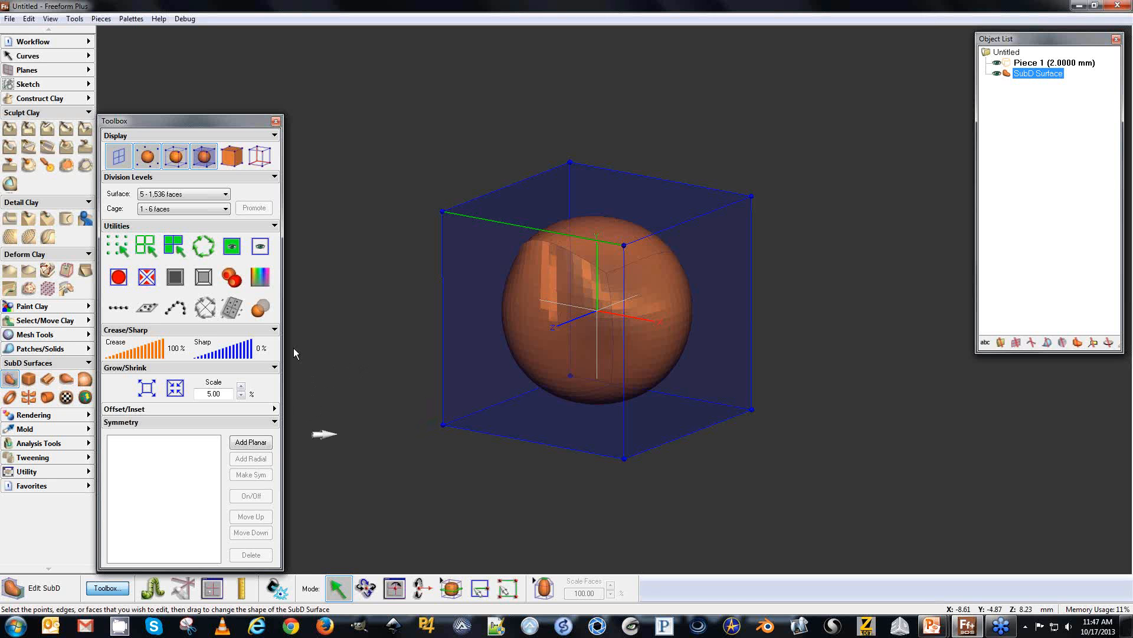
pyautogui.press('space')
pyautogui.press('space')
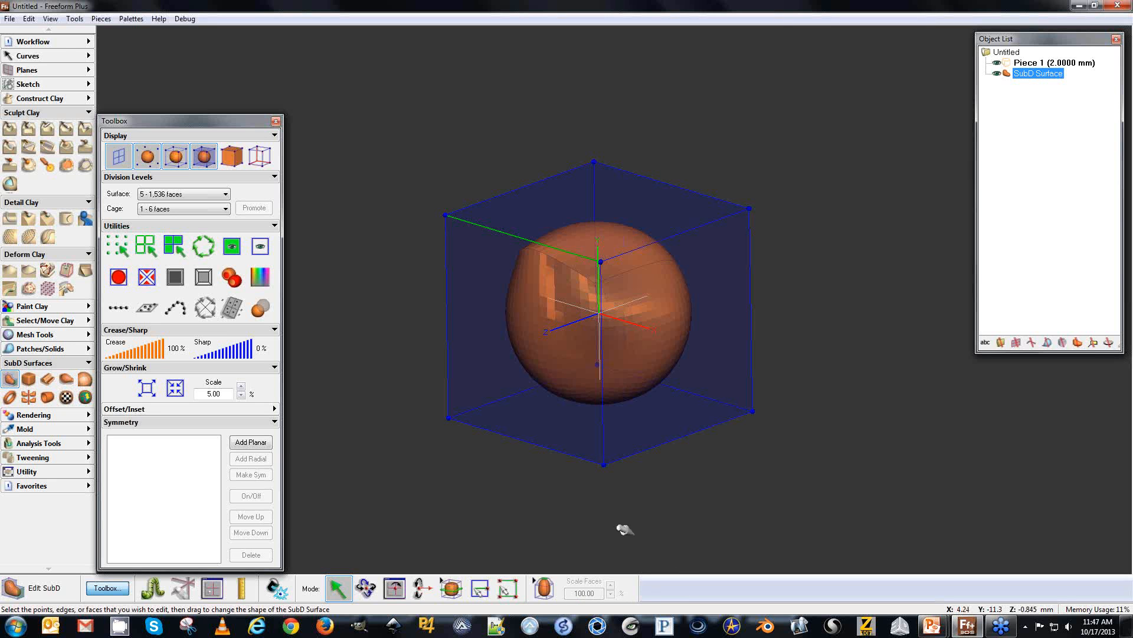
# Show the Offset/Inset options and extrude the cage's end face opposite the creased edge slightly outward at 100% face scale.
pyautogui.click(133, 406)
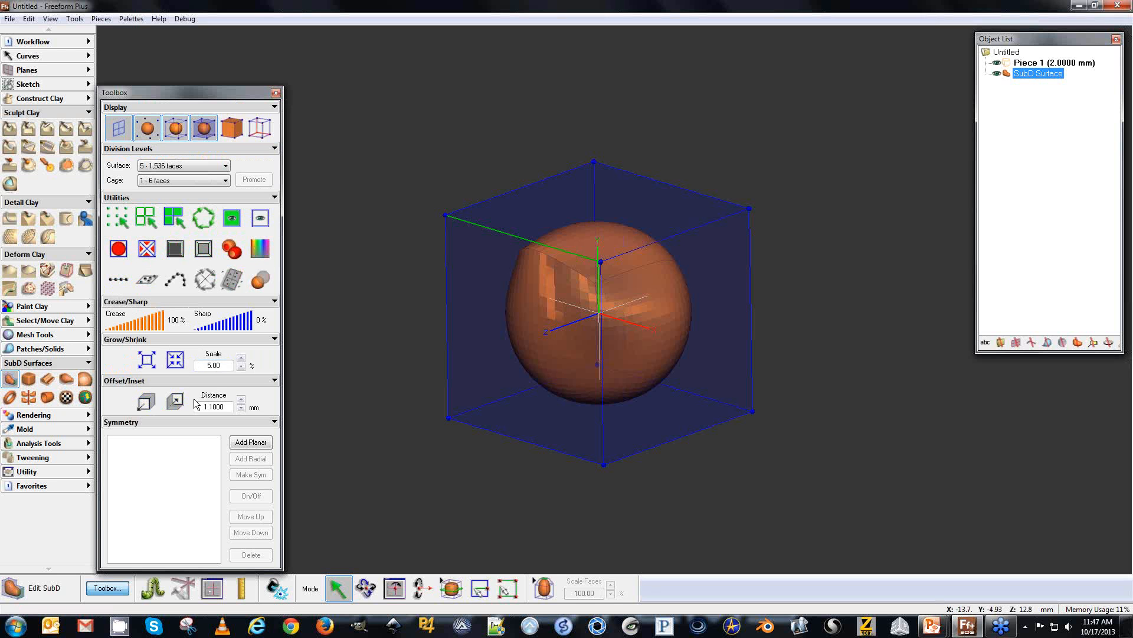
pyautogui.click(544, 588)
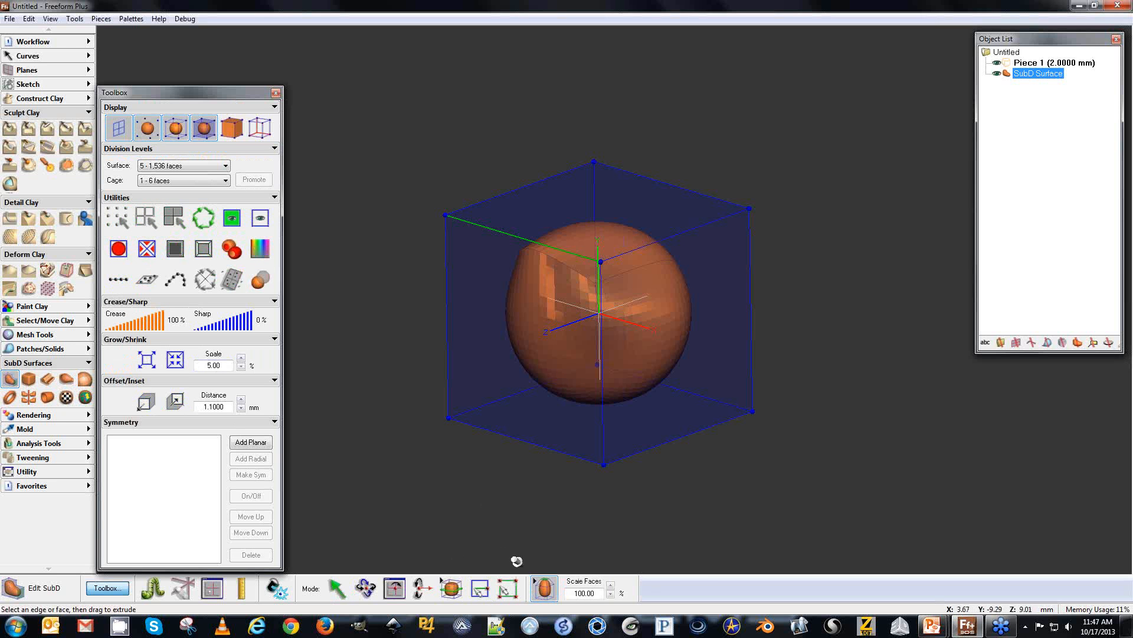
pyautogui.press('space')
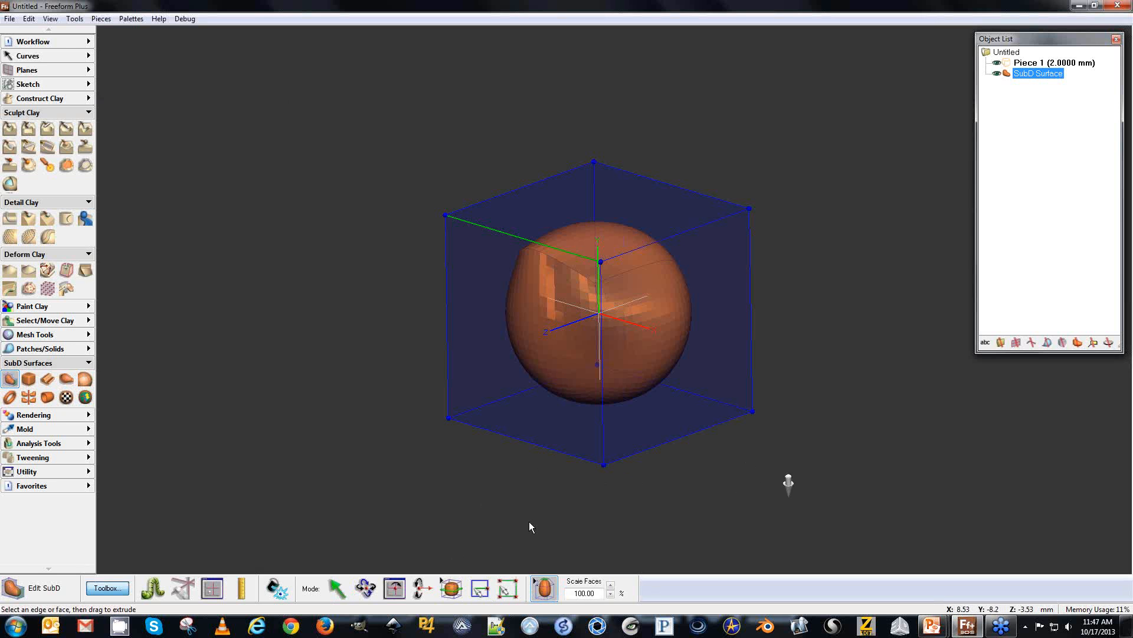
pyautogui.press('space')
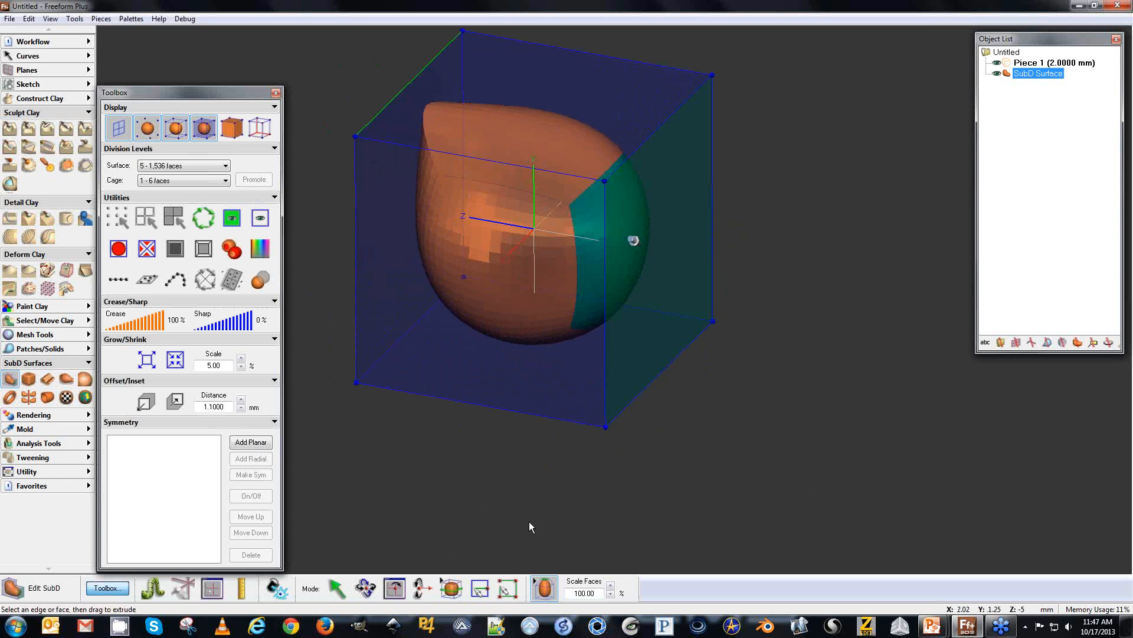
pyautogui.moveTo(638, 232); pyautogui.dragTo(642, 233)
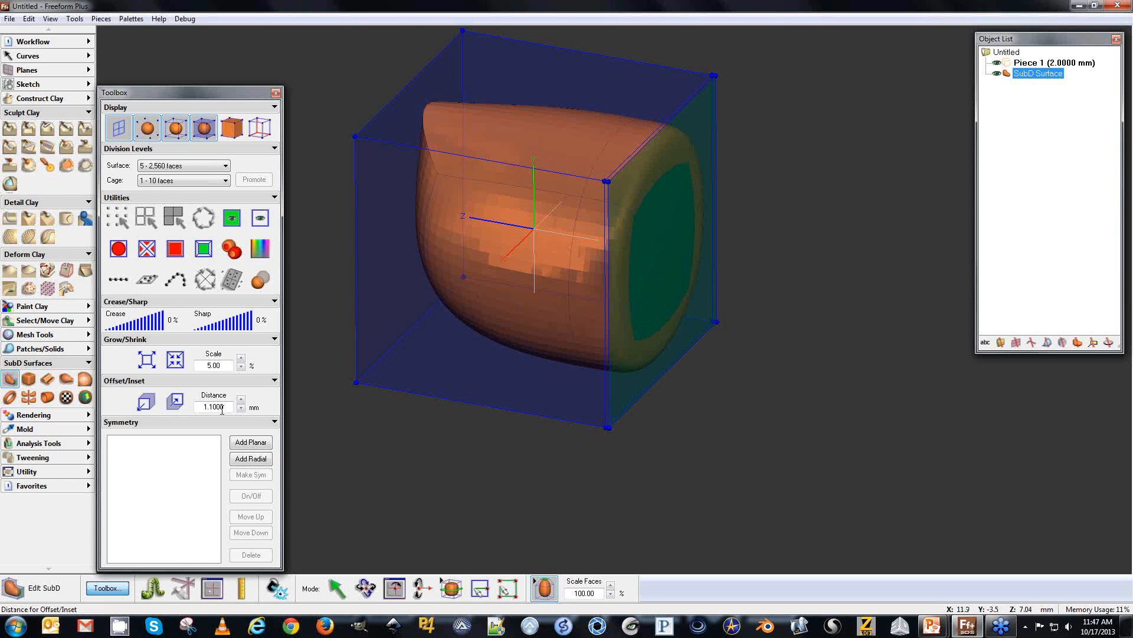
# Set the Offset/Inset distance to 1 mm.
pyautogui.moveTo(225, 408); pyautogui.dragTo(190, 411)
pyautogui.write('0')
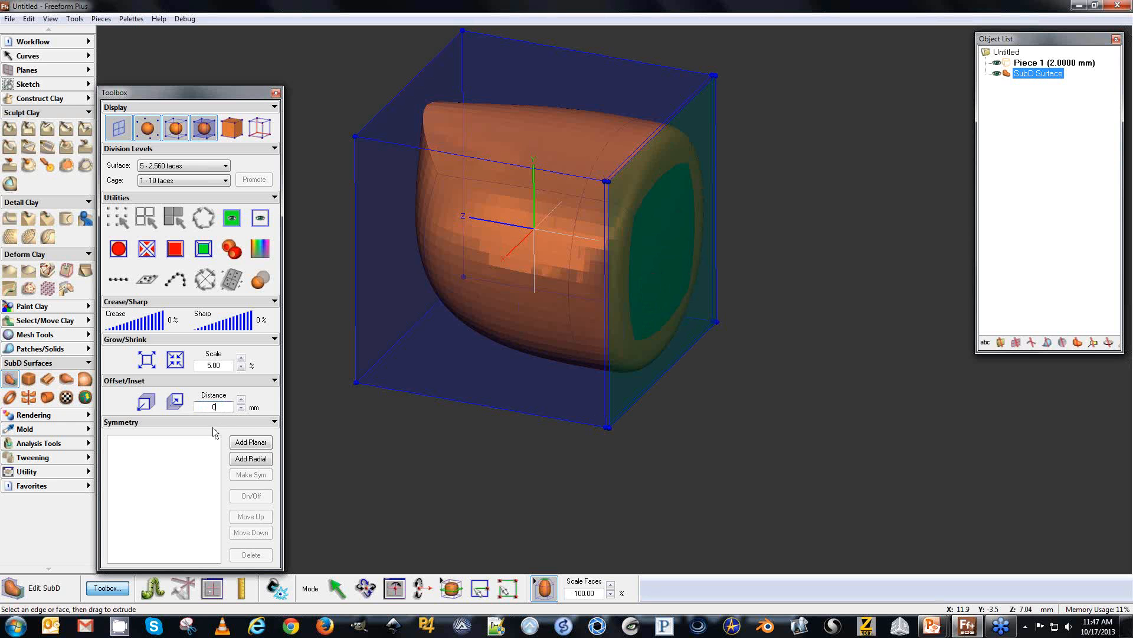
pyautogui.press('Return')
pyautogui.moveTo(225, 408); pyautogui.dragTo(172, 416)
pyautogui.write('0')
pyautogui.press('BackSpace')
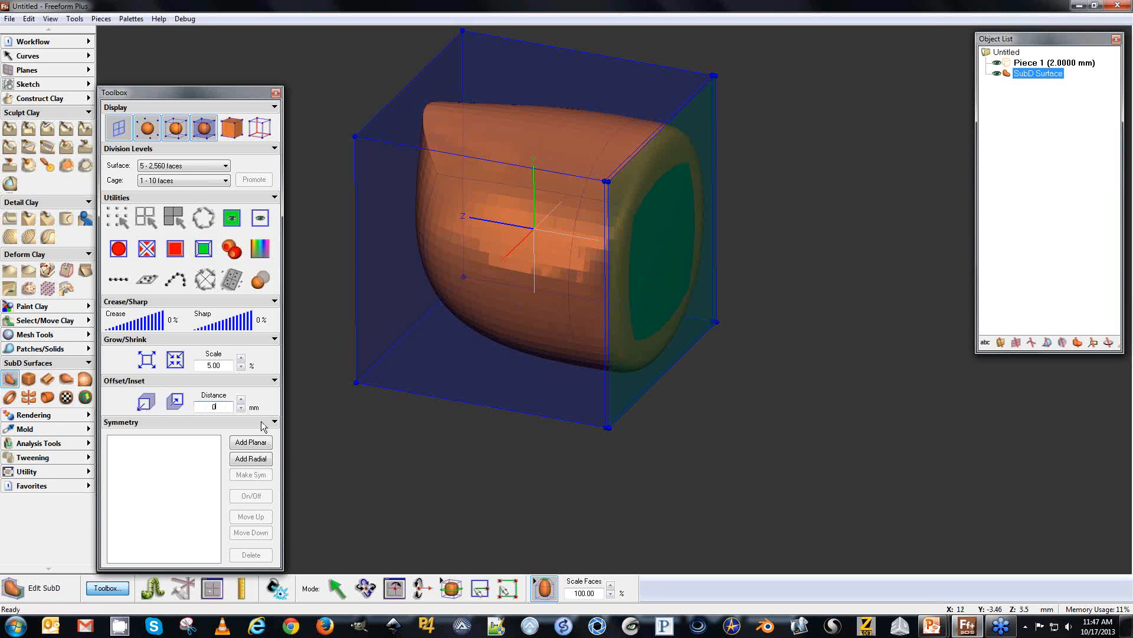
pyautogui.write('1')
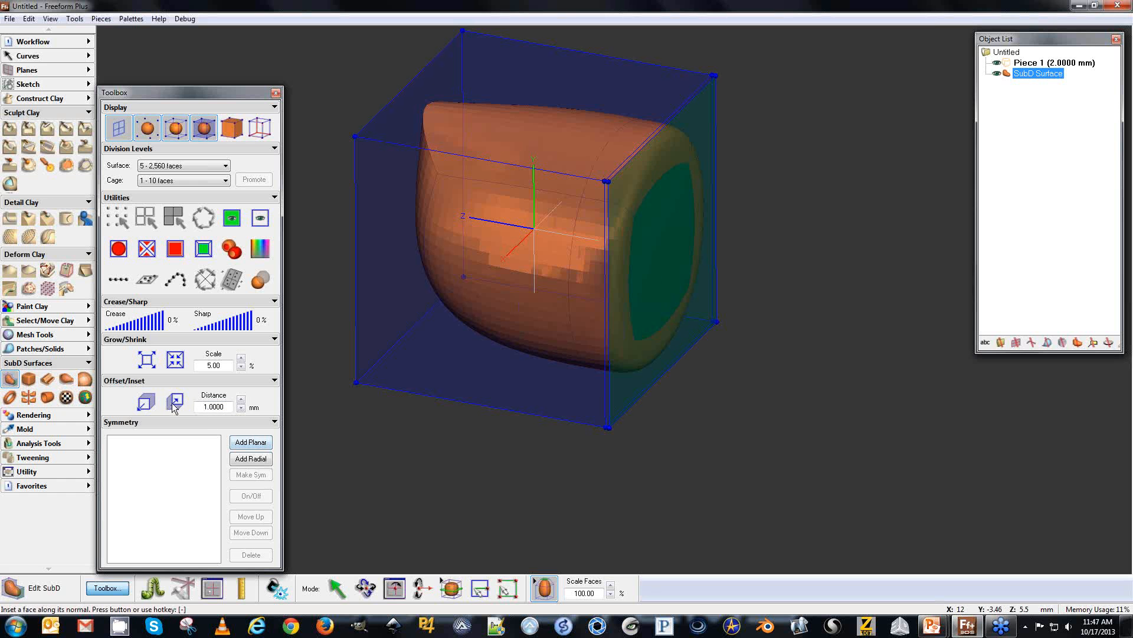
# Offset the extruded end face outward and inset it back in repeated 1 mm increments, finishing with several outward offsets.
pyautogui.click(147, 403)
pyautogui.click(149, 402)
pyautogui.click(149, 403)
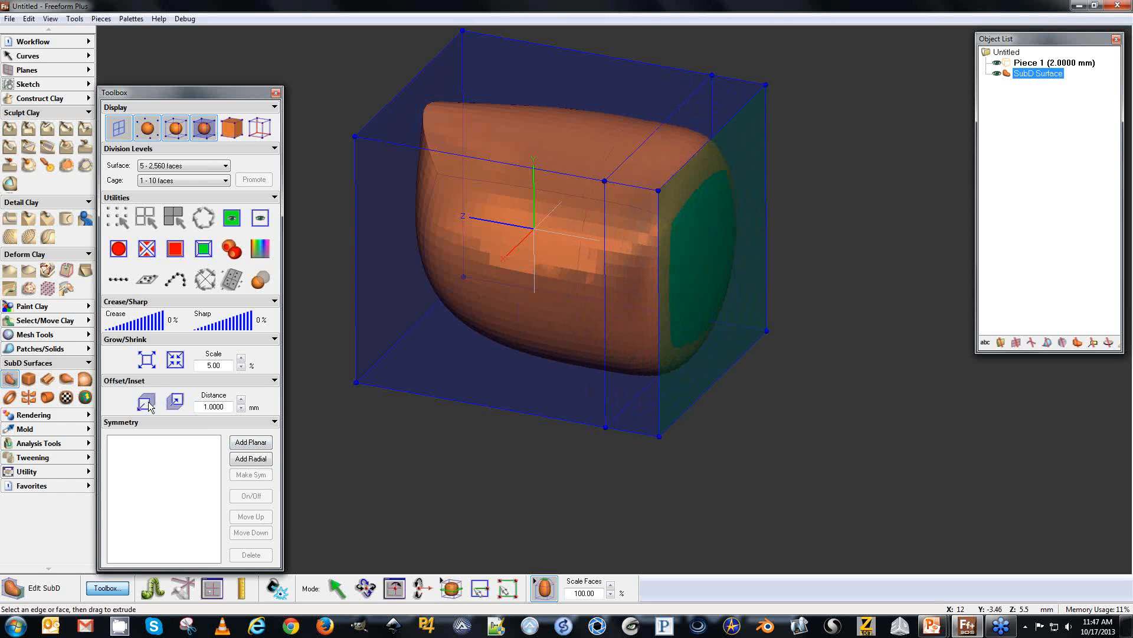
pyautogui.click(149, 402)
pyautogui.click(149, 402)
pyautogui.click(149, 403)
pyautogui.click(177, 403)
pyautogui.click(178, 402)
pyautogui.click(177, 403)
pyautogui.click(177, 403)
pyautogui.click(177, 403)
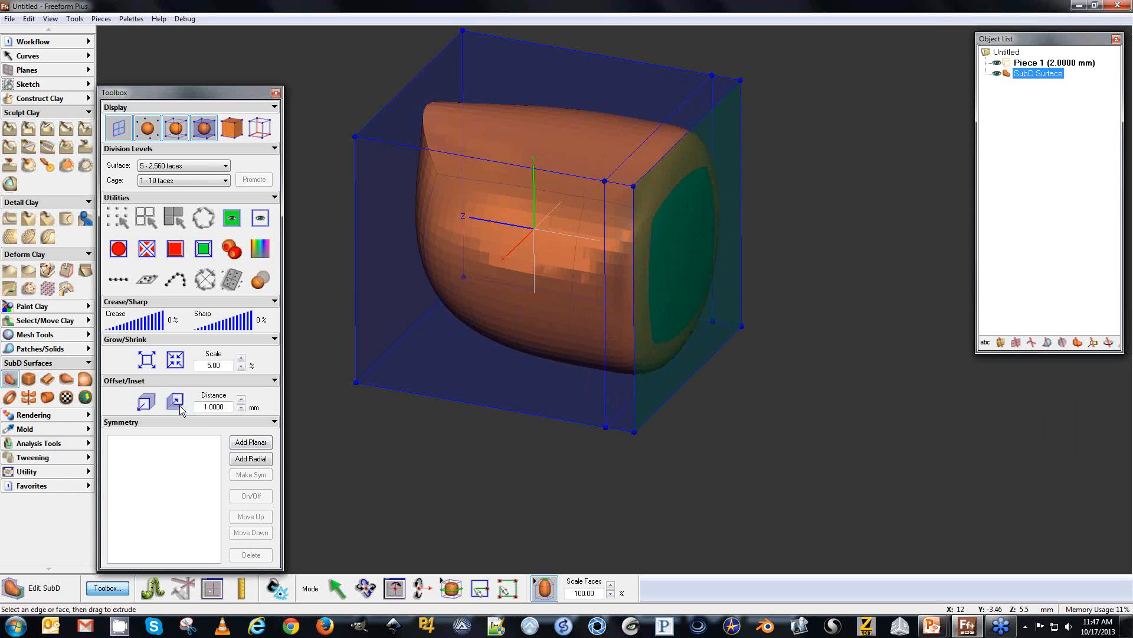
pyautogui.click(177, 403)
pyautogui.click(177, 403)
pyautogui.click(147, 403)
pyautogui.click(147, 403)
pyautogui.click(147, 402)
pyautogui.click(147, 403)
pyautogui.click(147, 402)
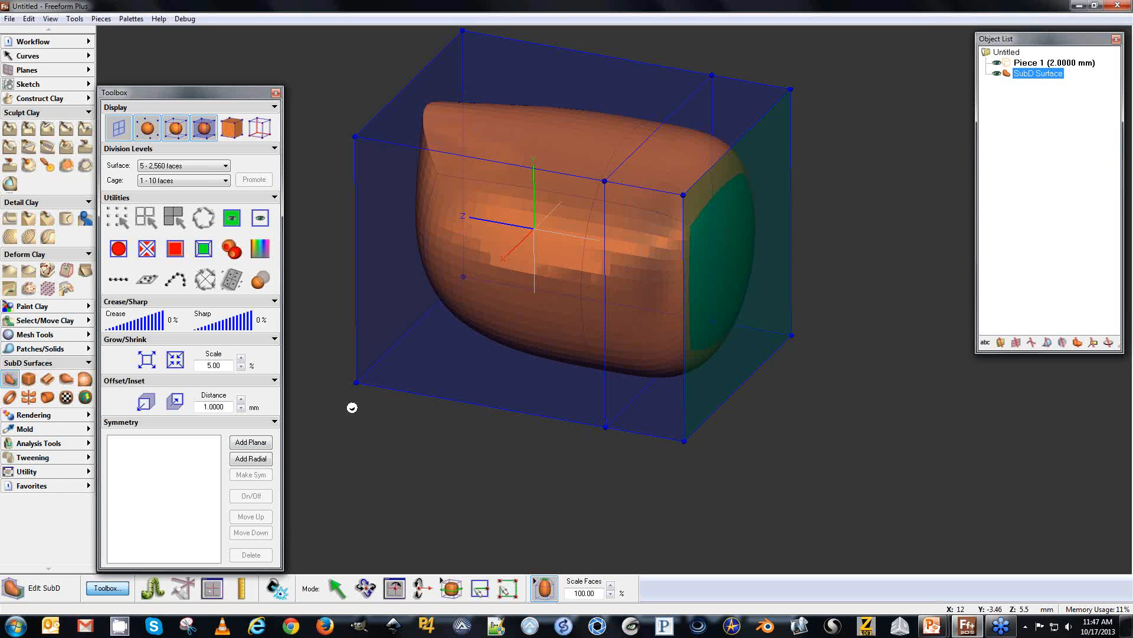
pyautogui.keyDown('shift'); pyautogui.click(511, 295); pyautogui.keyUp('shift')
pyautogui.press('Escape')
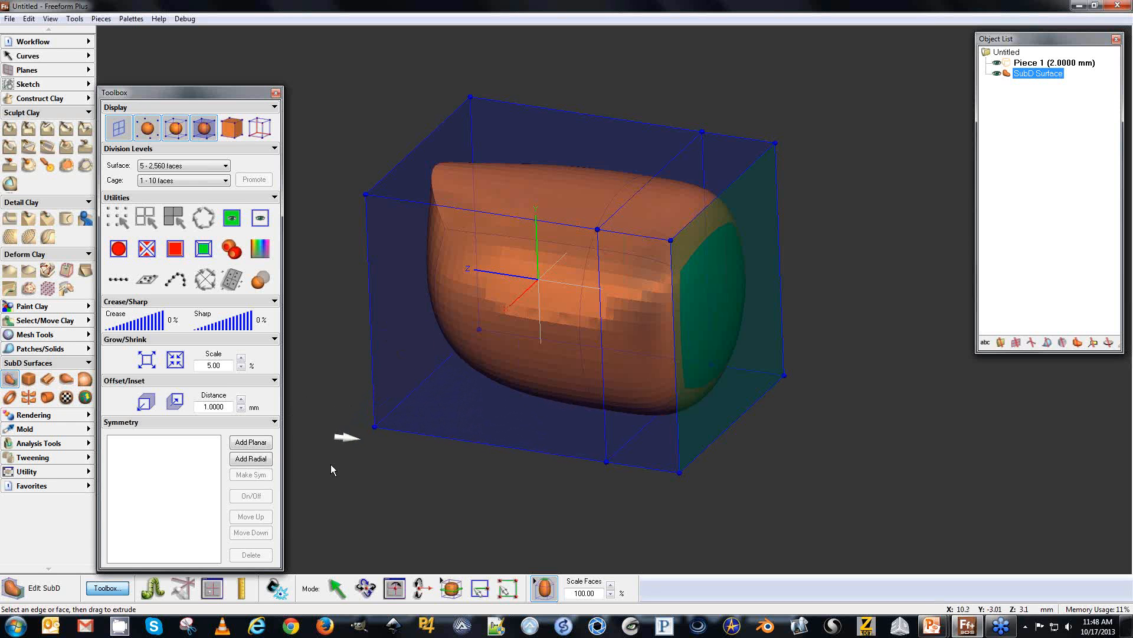
pyautogui.press('d')
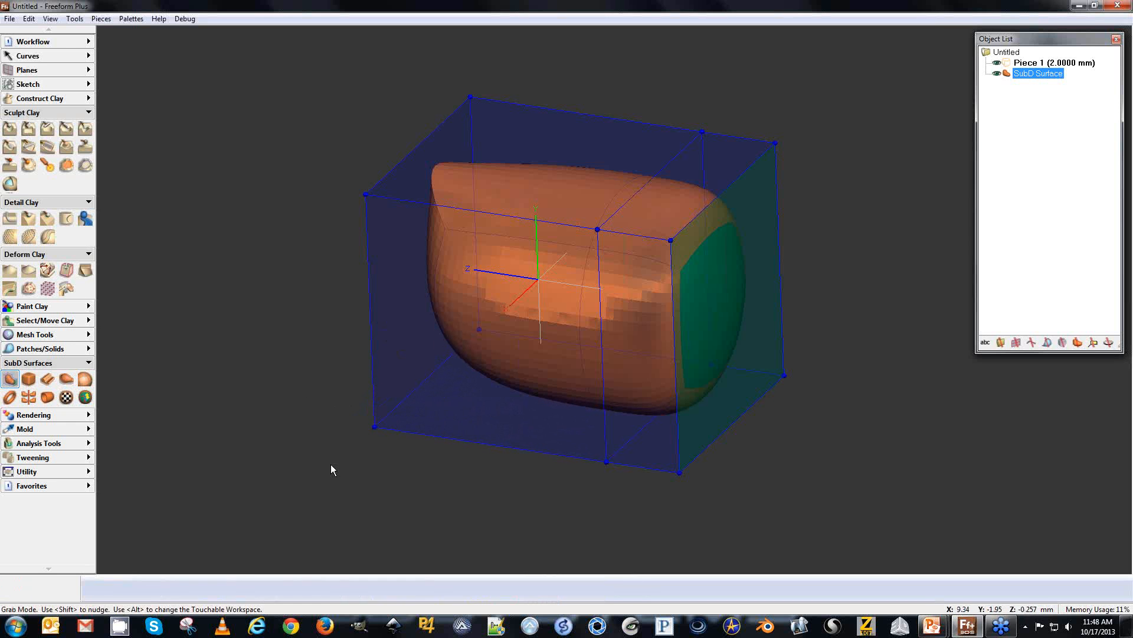
pyautogui.press('d')
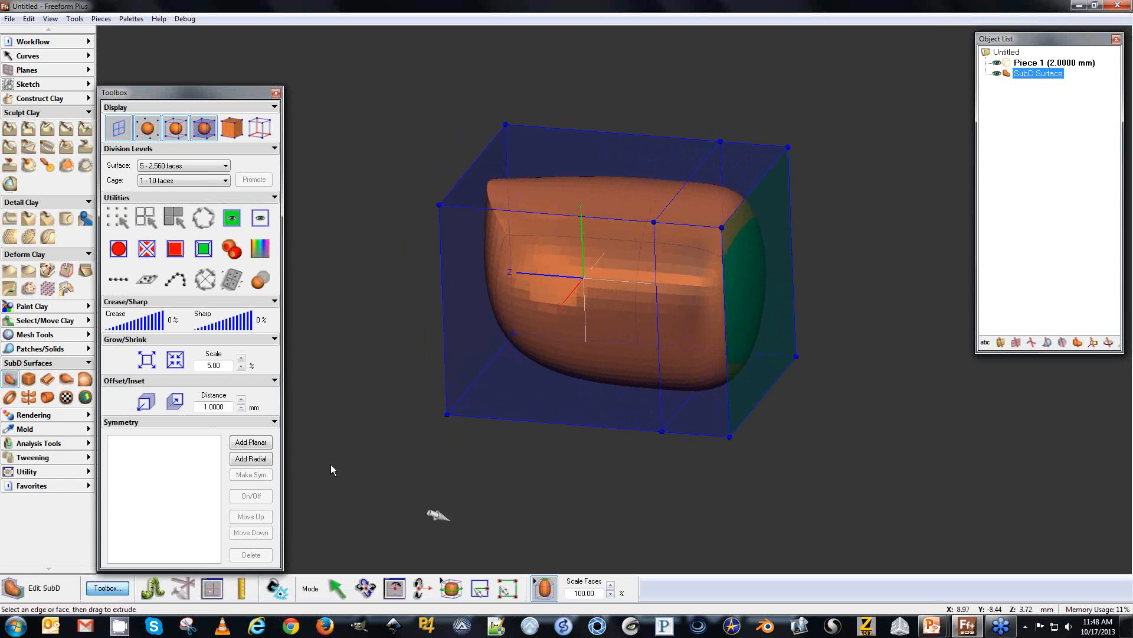
# Start Texture SubD with the detailed texture preview on and apply the Scales A-1.jpg pattern to the surface's large top face.
pyautogui.click(66, 397)
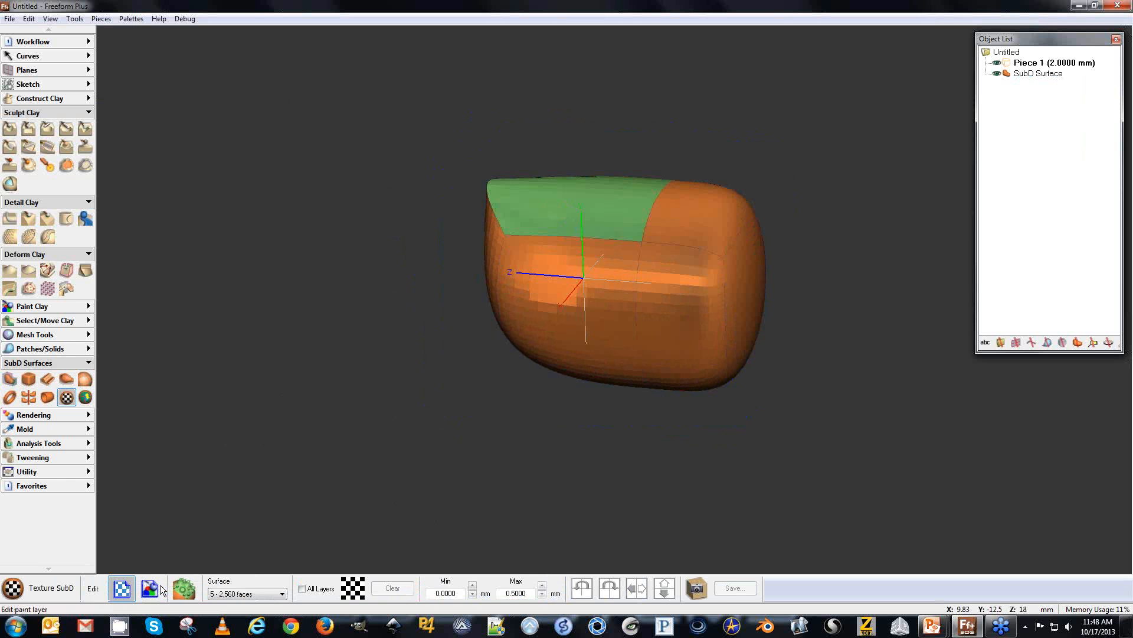
pyautogui.click(182, 587)
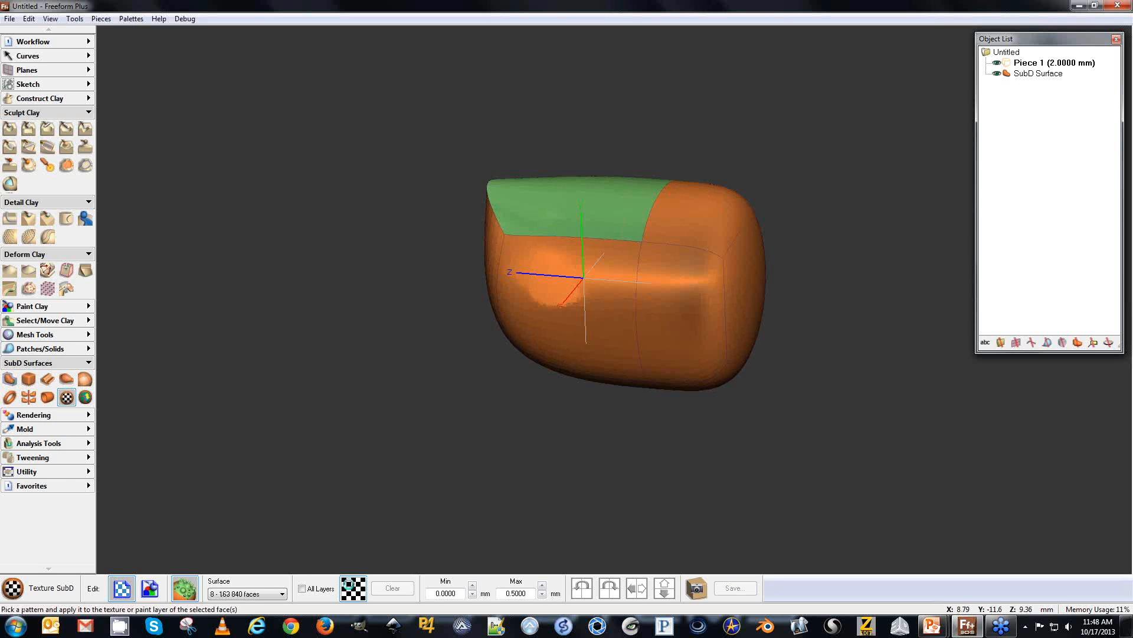
pyautogui.click(353, 588)
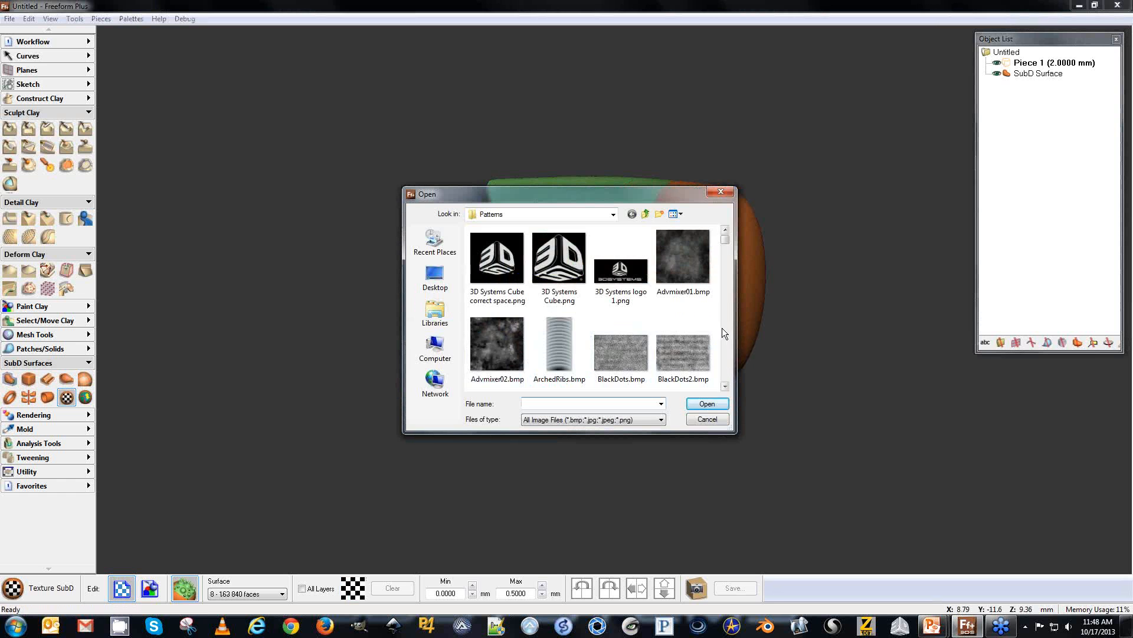
pyautogui.scroll(-3, 723, 327)
pyautogui.scroll(-2, 724, 328)
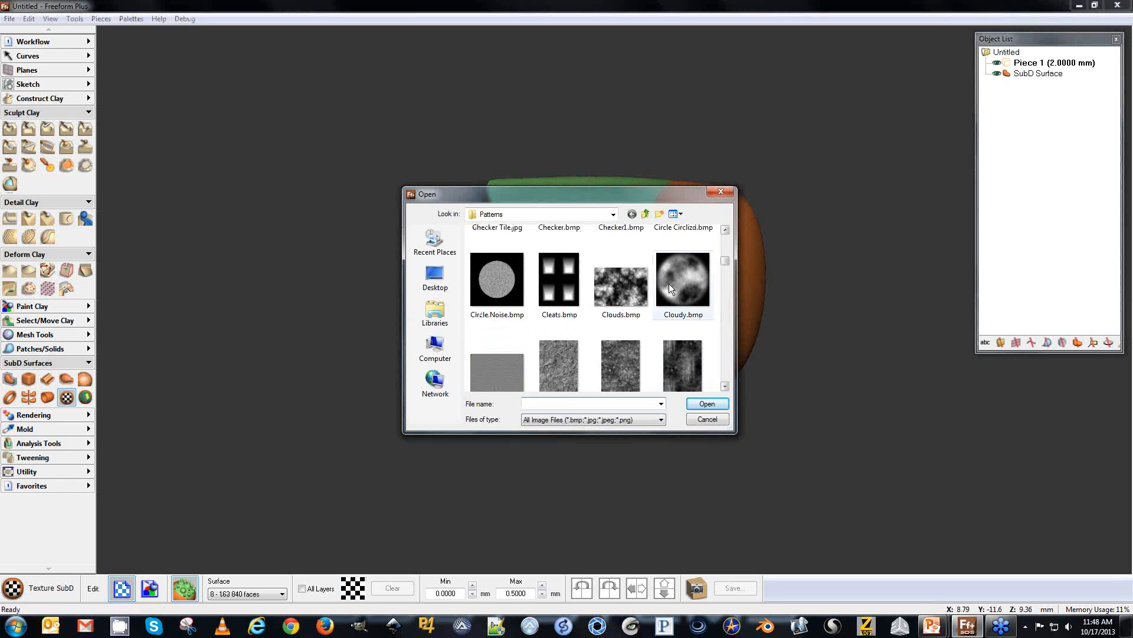
pyautogui.scroll(-3, 724, 286)
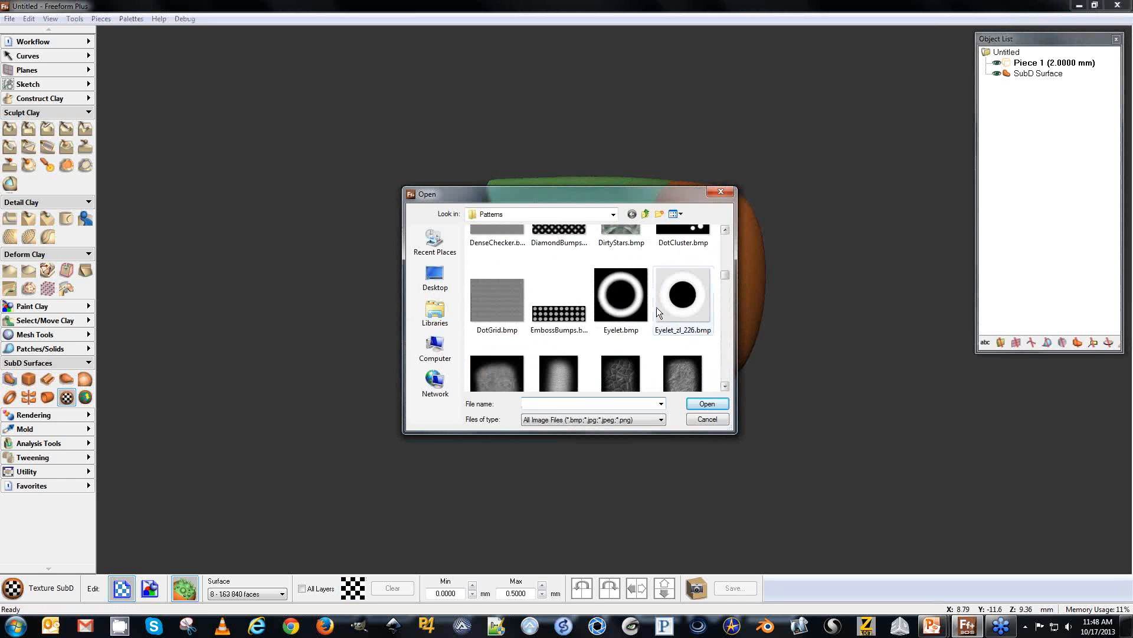
pyautogui.click(679, 298)
pyautogui.write('ssEyelet_zl_226.bmp')
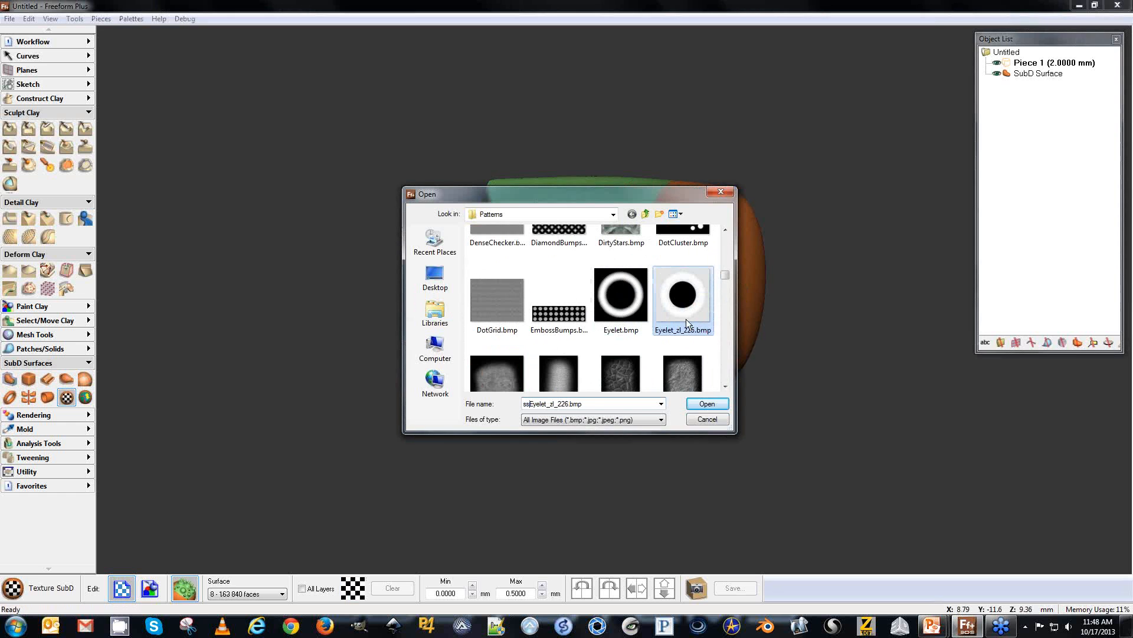
pyautogui.doubleClick(589, 403)
pyautogui.write('s')
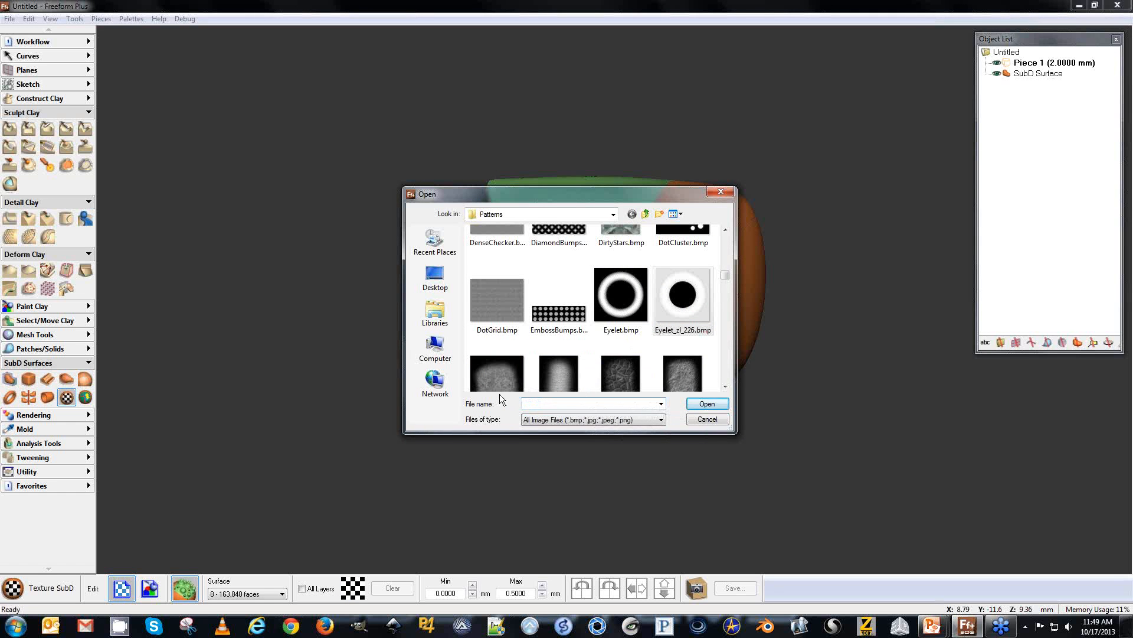
pyautogui.click(547, 414)
pyautogui.click(543, 419)
pyautogui.click(703, 402)
pyautogui.click(703, 402)
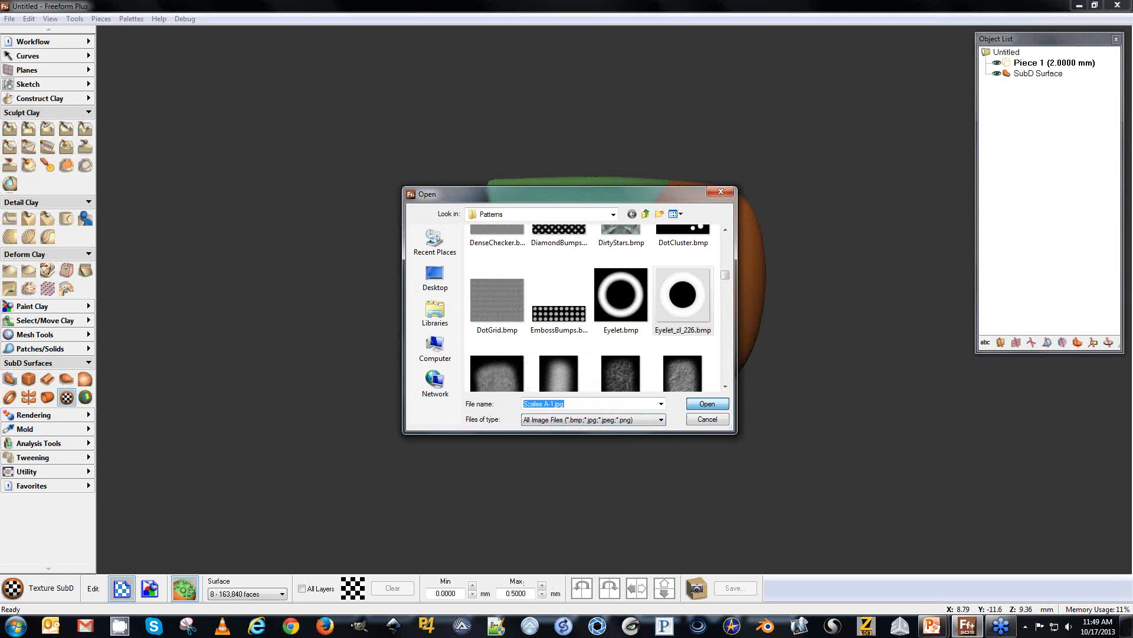
pyautogui.moveTo(392, 217); pyautogui.dragTo(349, 306, button='middle')
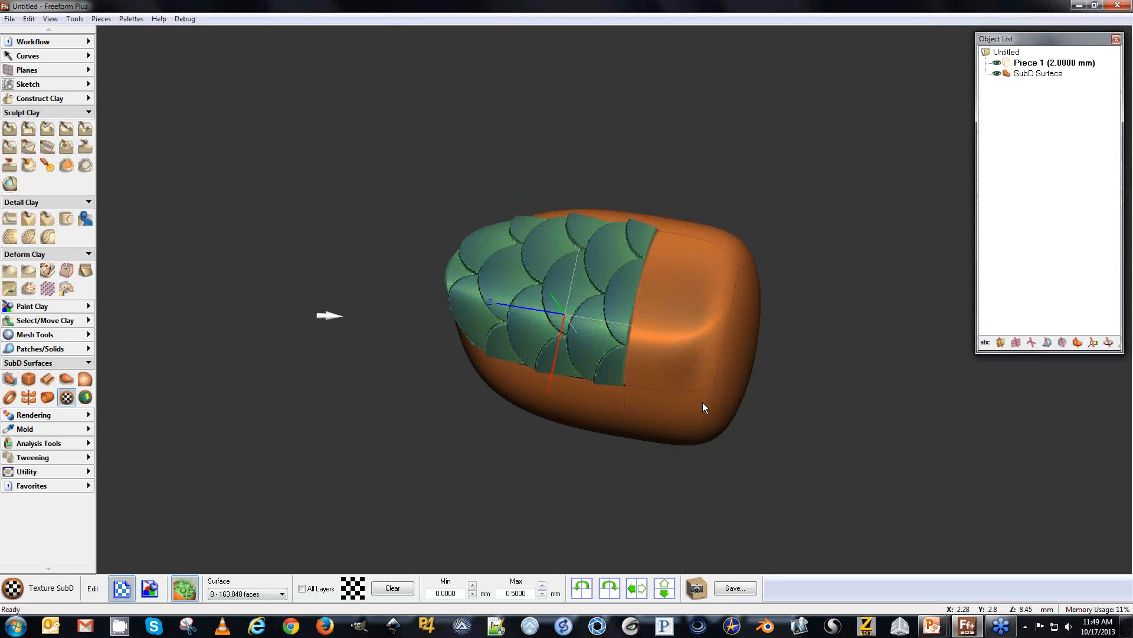
# Apply the Scales A-1.jpg pattern to the adjacent smaller top face as well and clear the face selection.
pyautogui.moveTo(337, 281); pyautogui.dragTo(337, 277, button='middle')
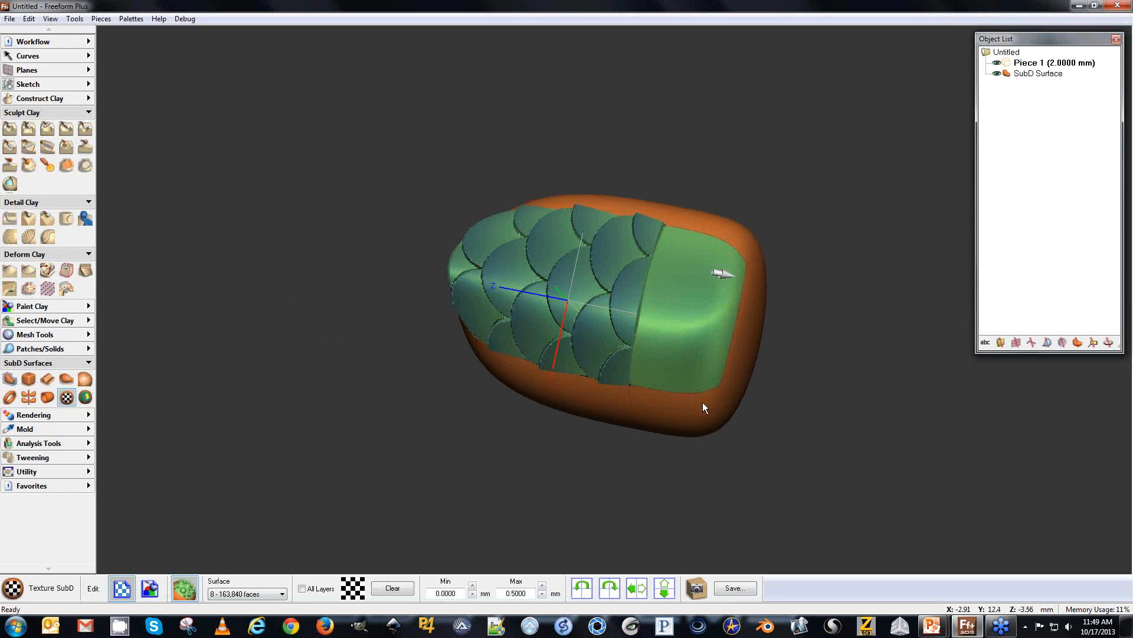
pyautogui.click(687, 307)
pyautogui.click(353, 588)
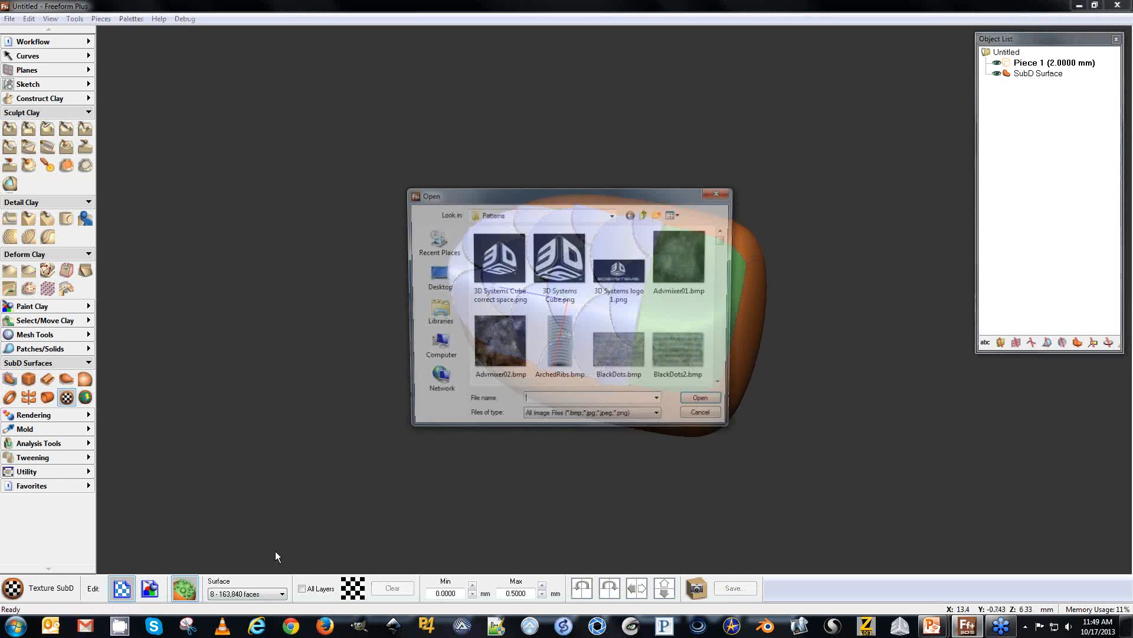
pyautogui.write('s')
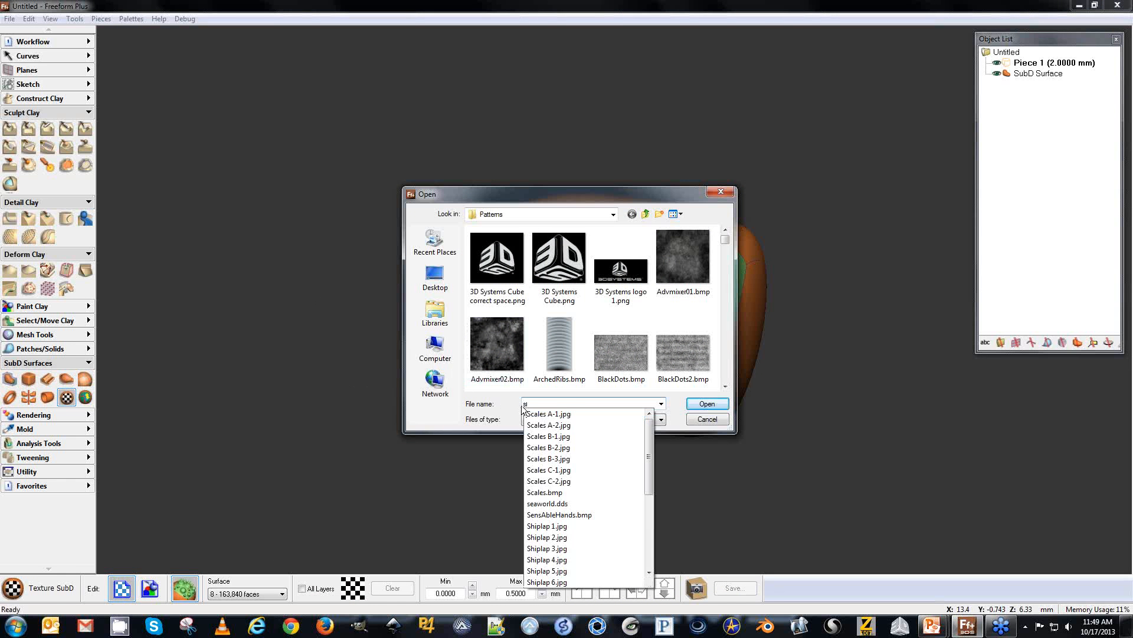
pyautogui.click(559, 414)
pyautogui.click(690, 401)
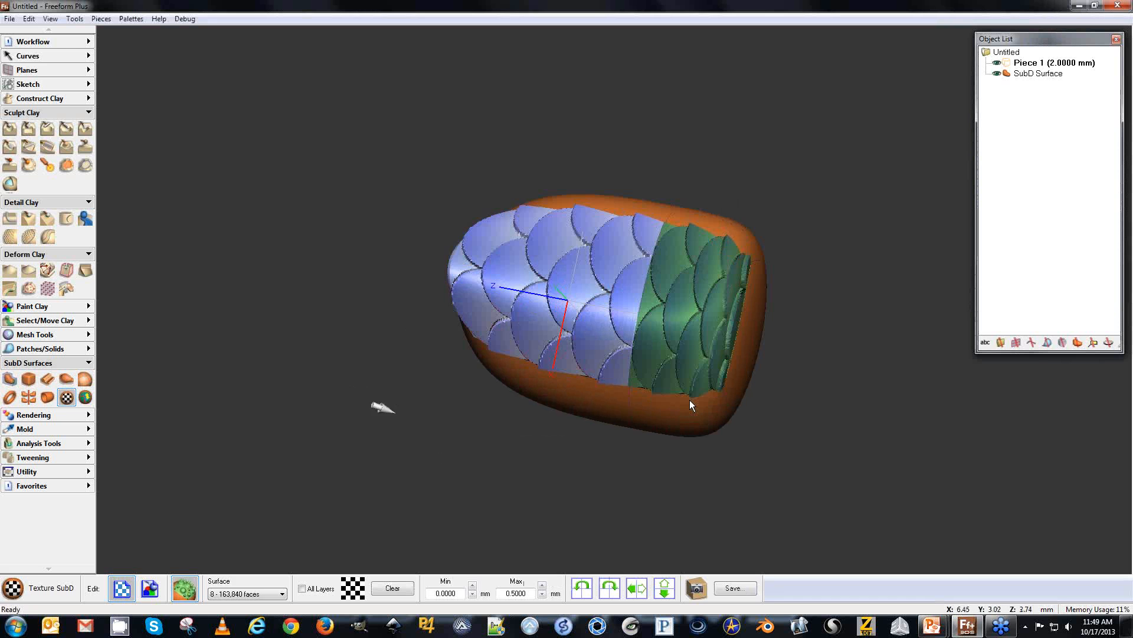
pyautogui.press('space')
pyautogui.press('space')
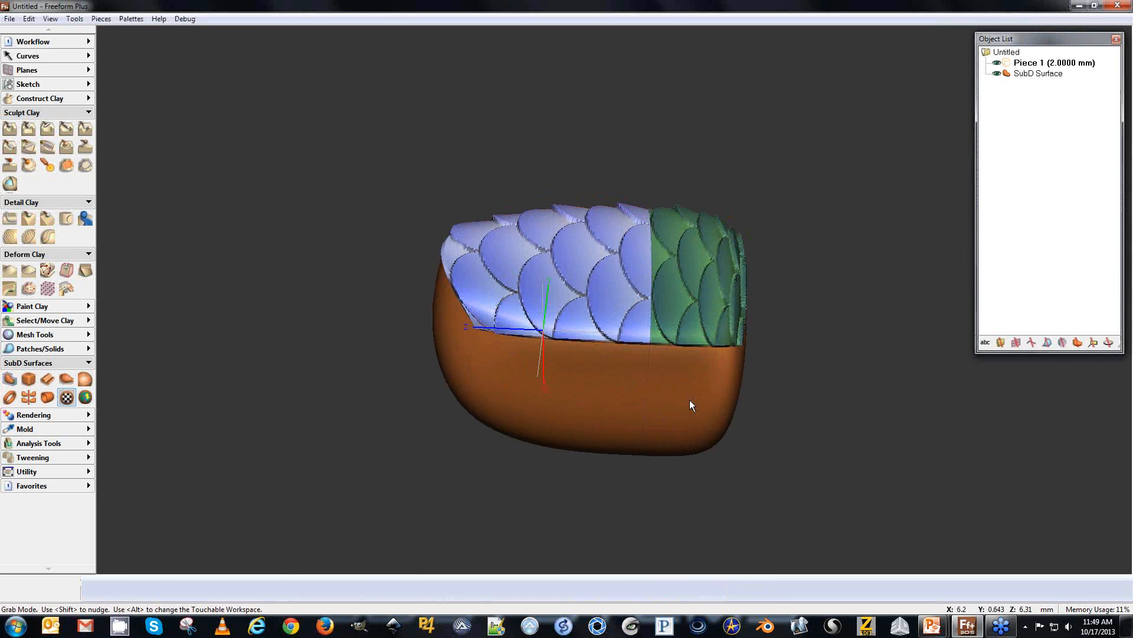
pyautogui.press('space')
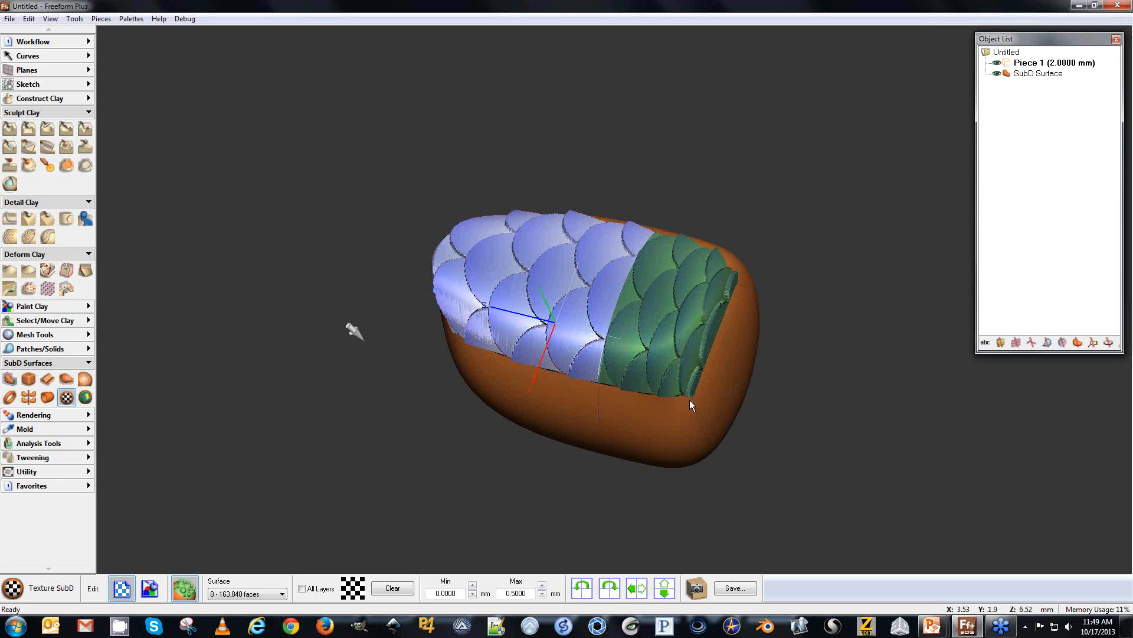
pyautogui.press('space')
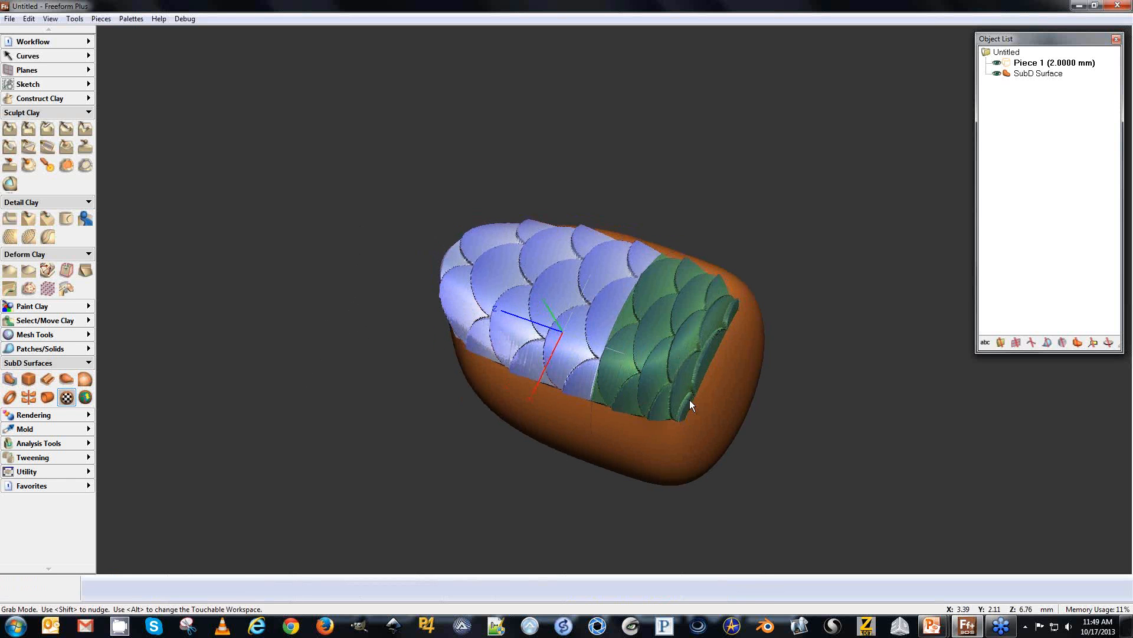
pyautogui.click(374, 336)
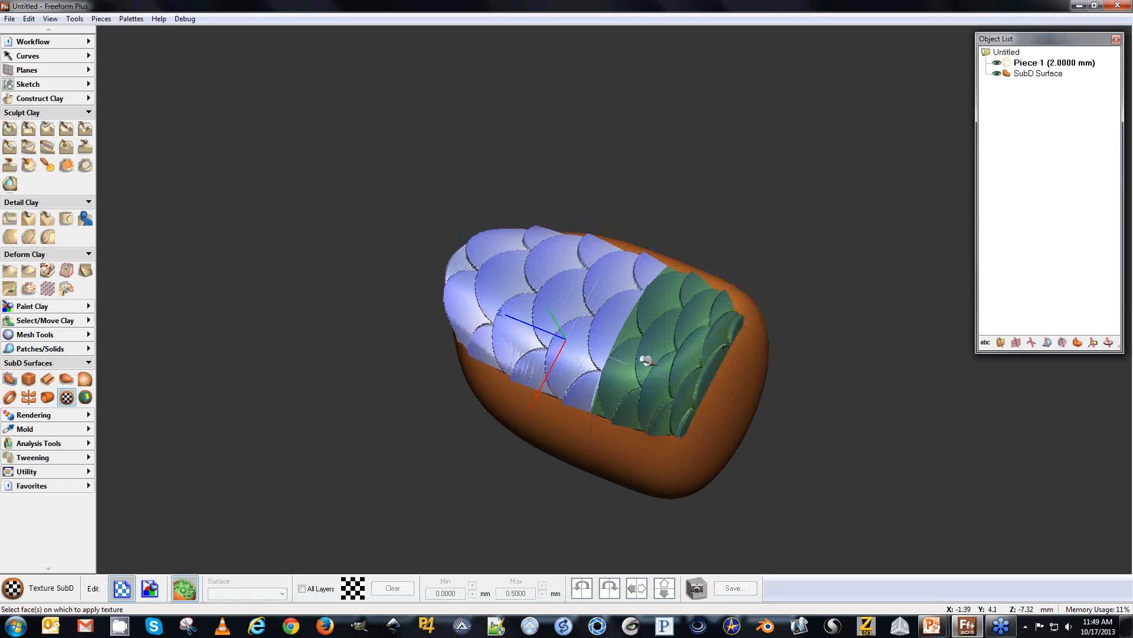
# Return to editing the SubD cage, pull its smaller scaled end outward, and raise the edge between the two top faces.
pyautogui.click(10, 379)
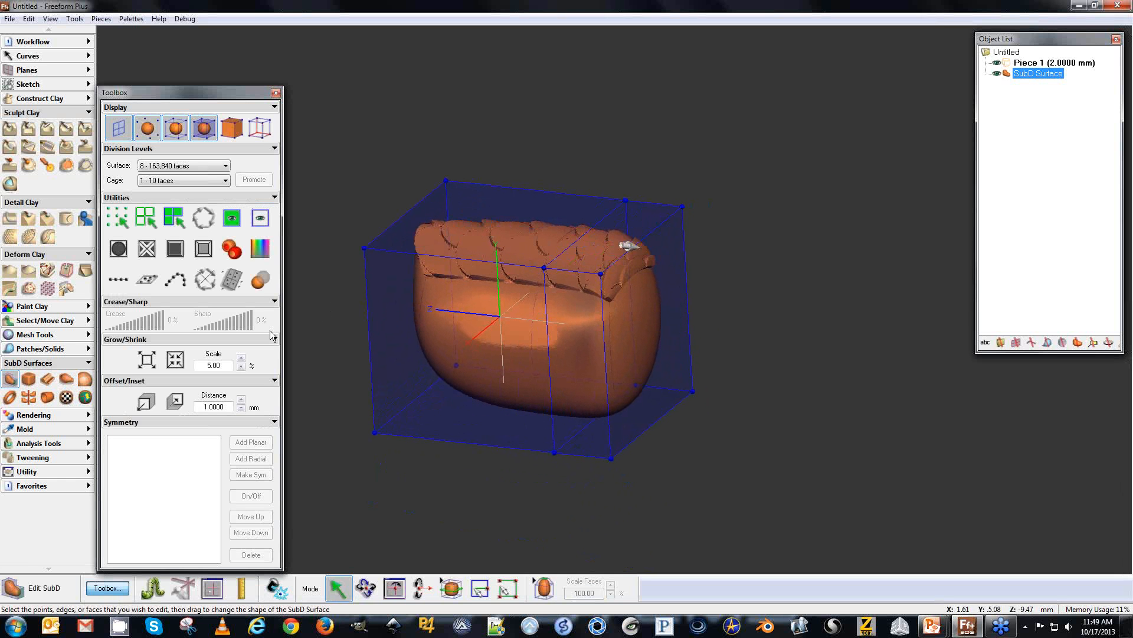
pyautogui.moveTo(616, 245); pyautogui.dragTo(762, 319)
pyautogui.moveTo(575, 229); pyautogui.dragTo(565, 192)
pyautogui.moveTo(643, 216); pyautogui.dragTo(464, 185, button='middle')
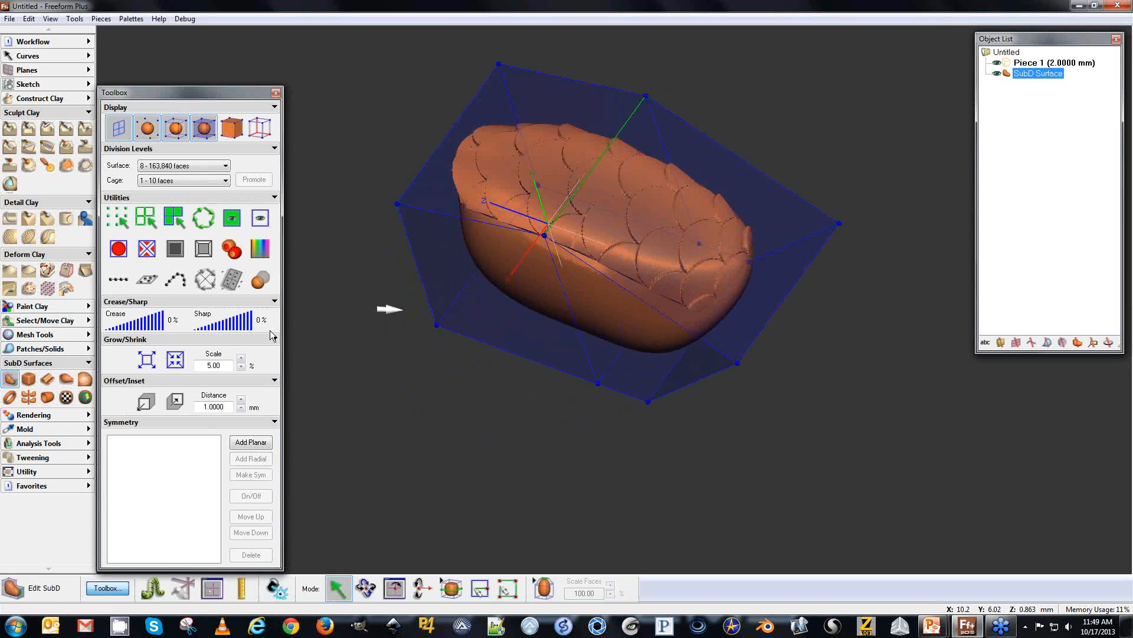
pyautogui.moveTo(394, 325); pyautogui.dragTo(418, 385, button='middle')
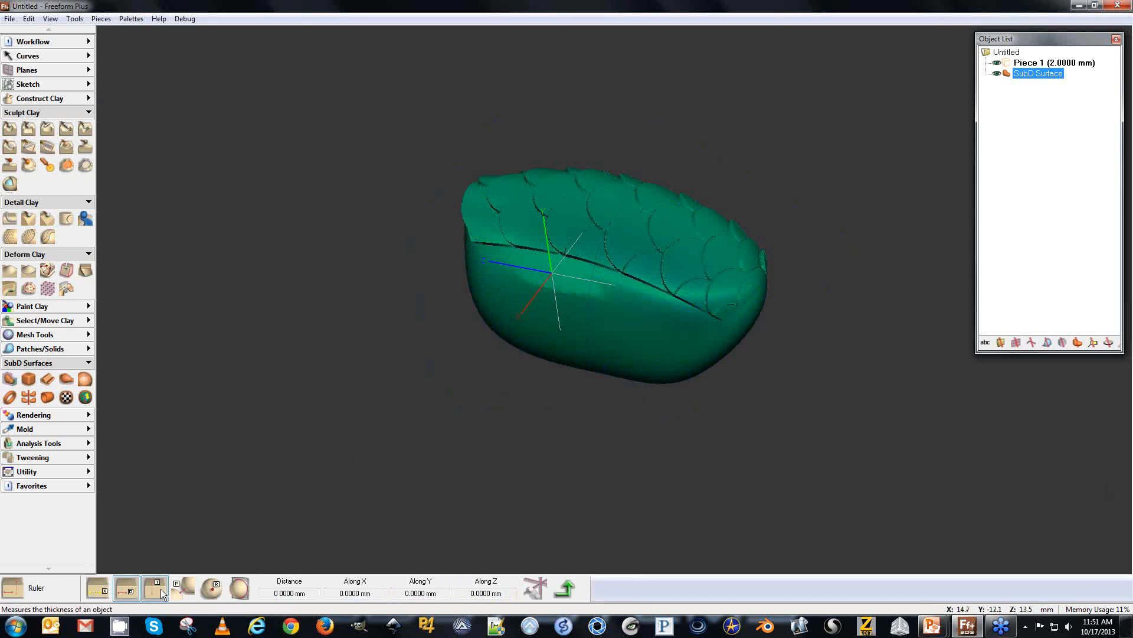
# Measure the thickness of the scaled SubD surface across its side with the Ruler.
pyautogui.click(158, 590)
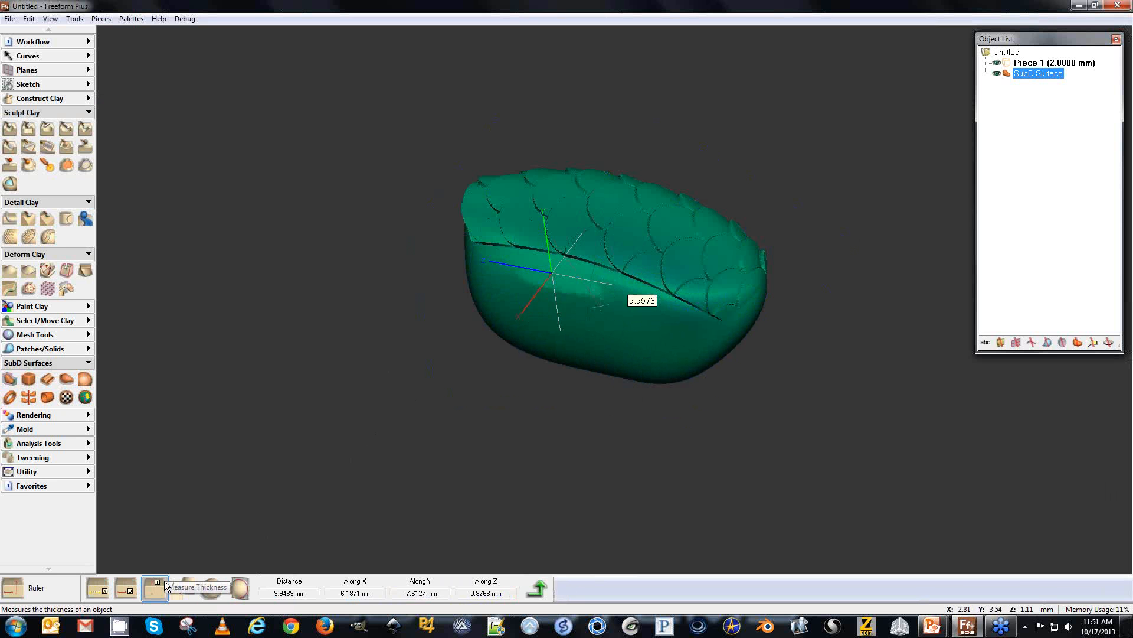
pyautogui.press('space')
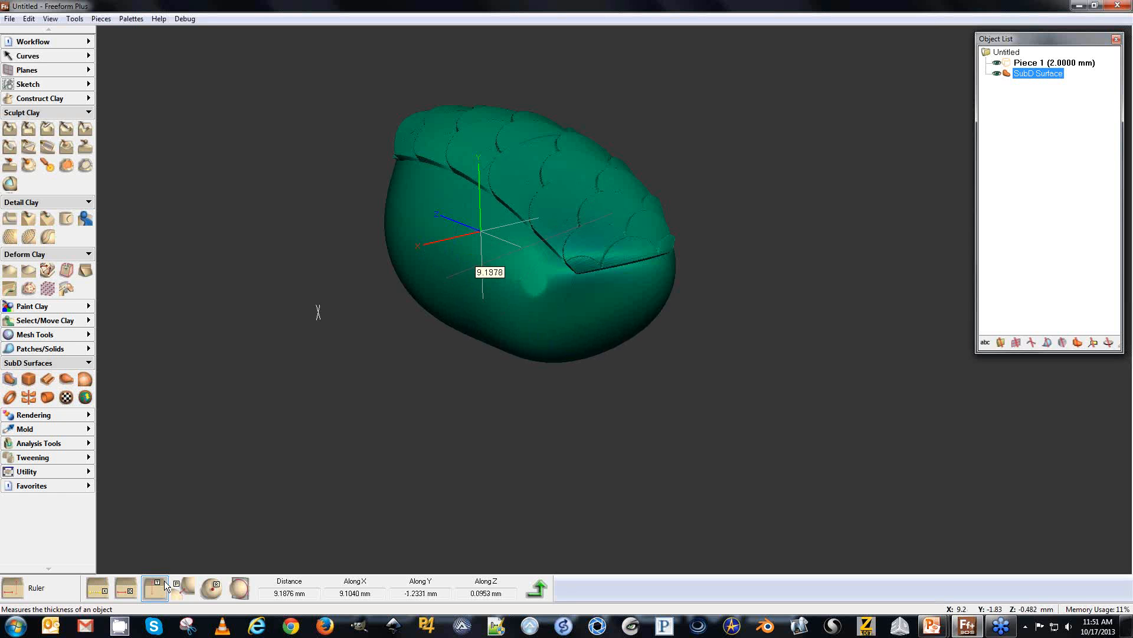
pyautogui.press('space')
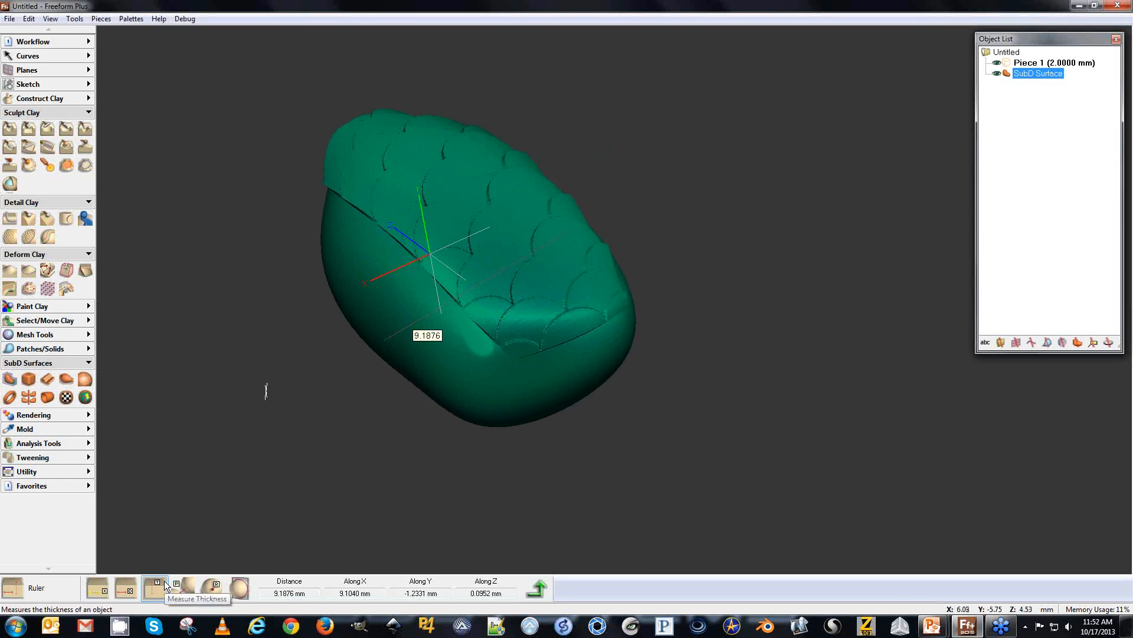
pyautogui.press('space')
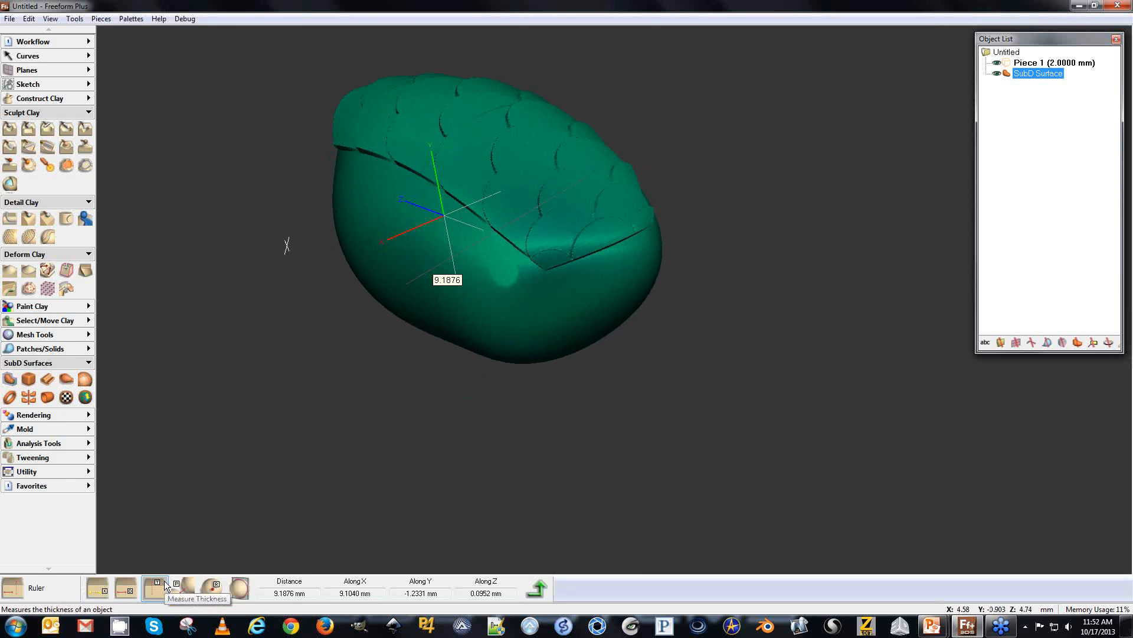
pyautogui.press('space')
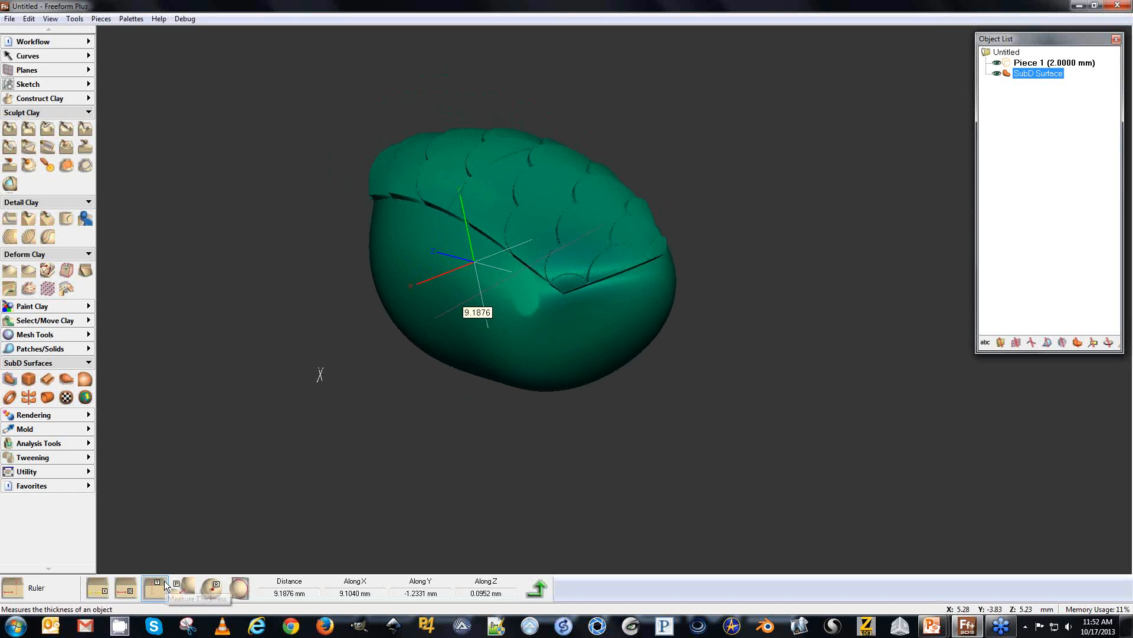